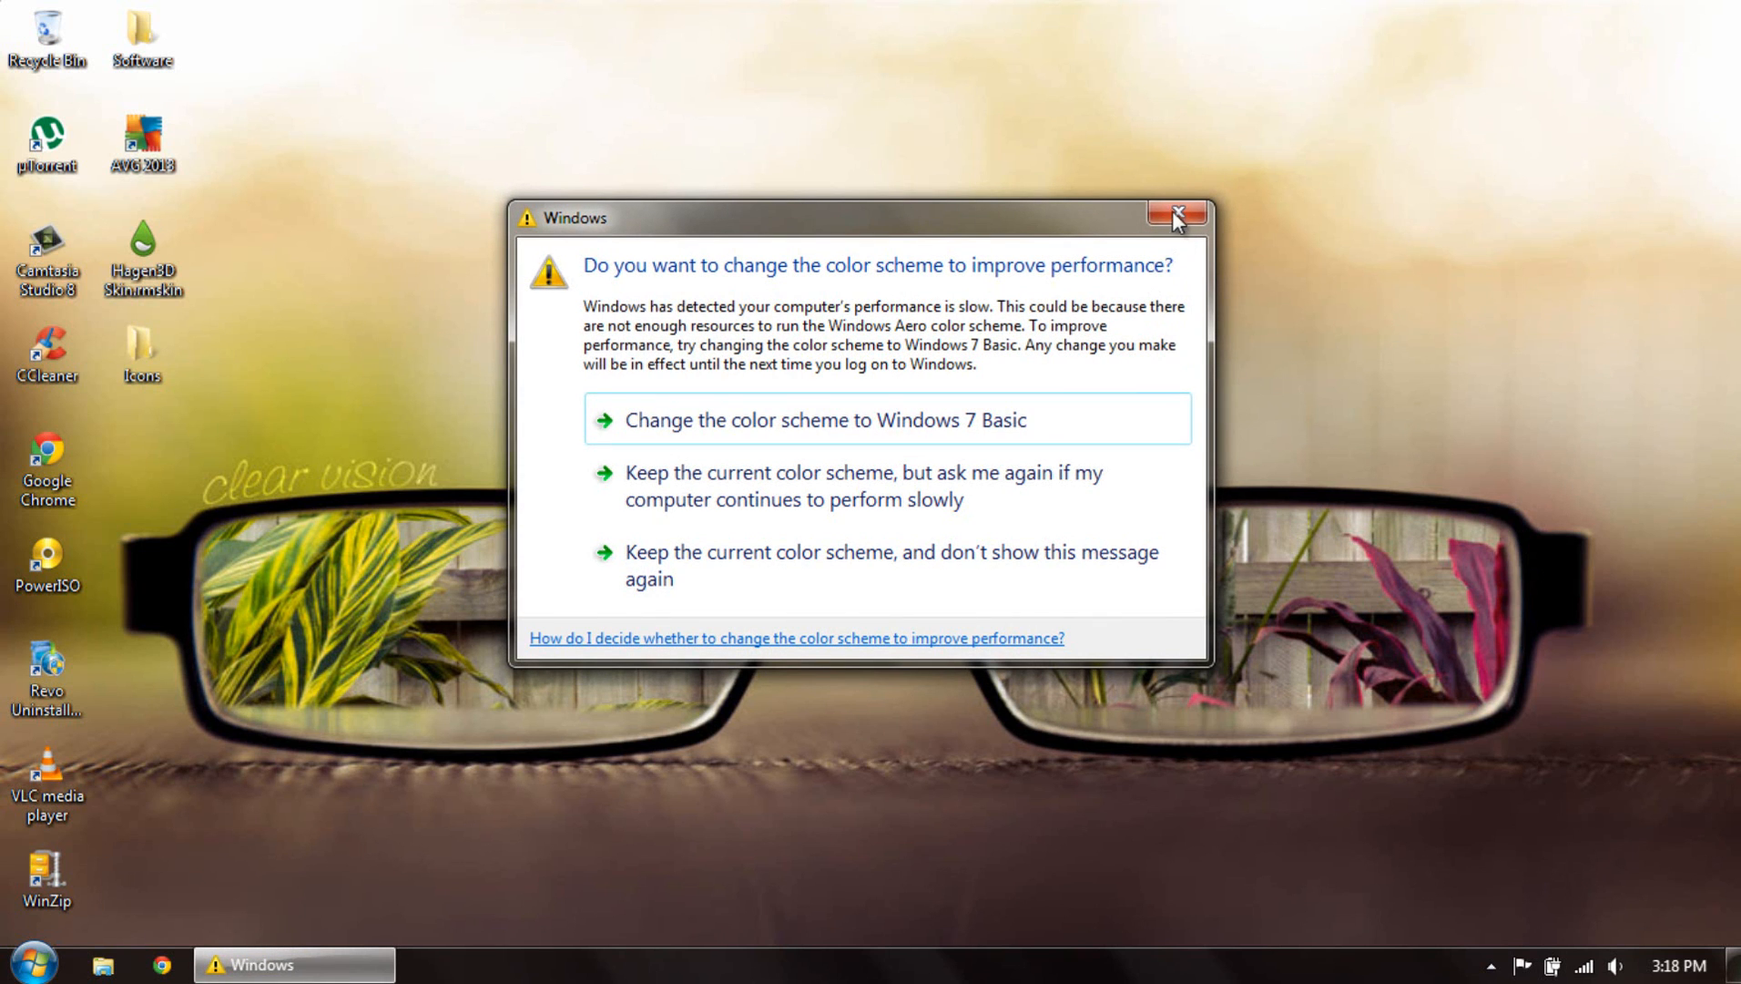
Dismiss the Windows color scheme performance prompt without changing the scheme.
left_click(1178, 215)
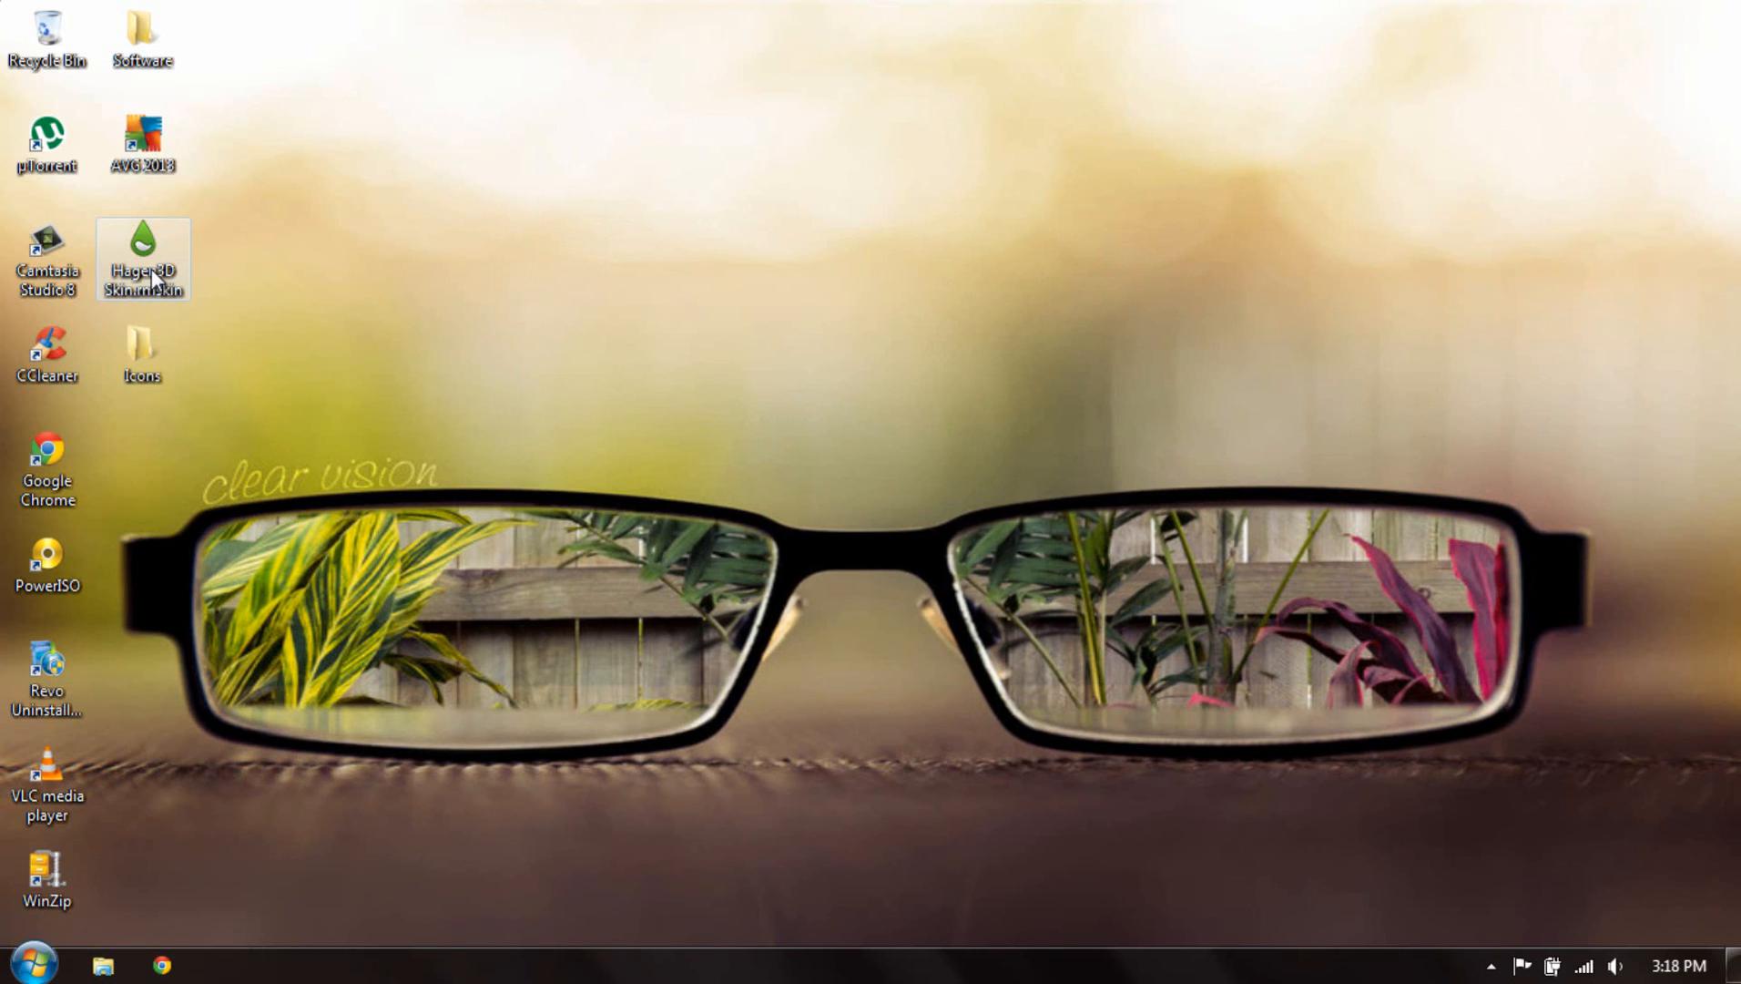
left_click_drag(151, 271, 535, 272)
left_click(448, 353)
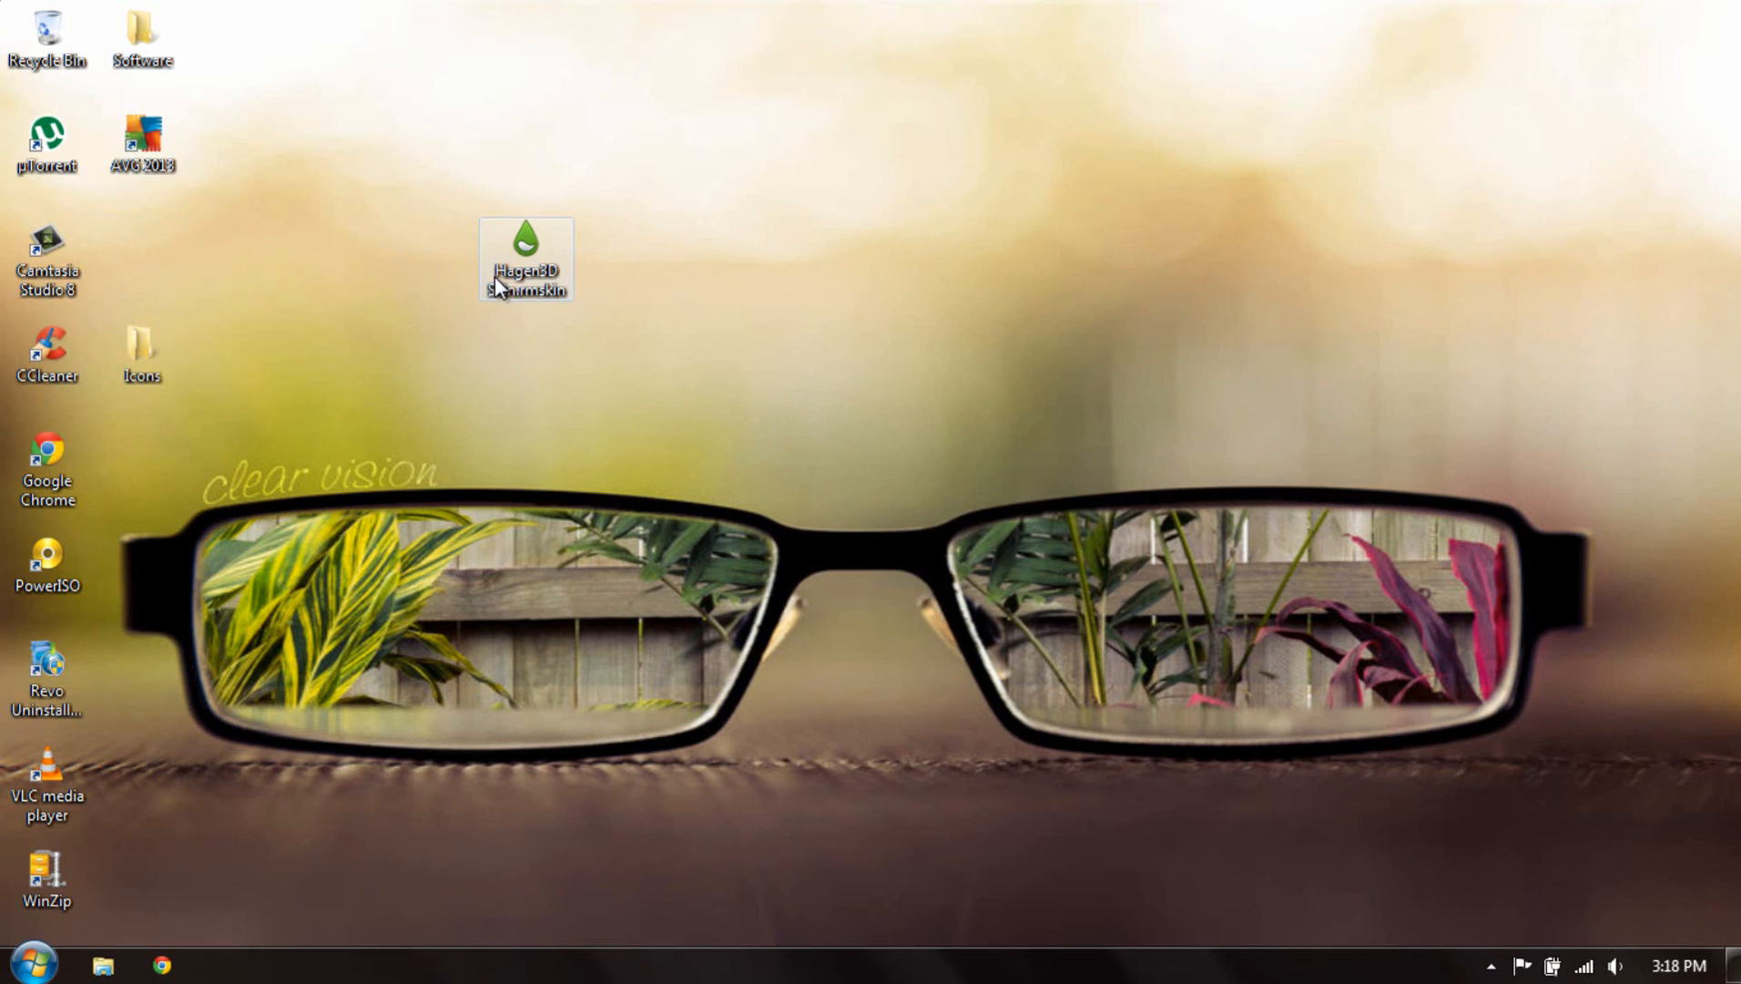
left_click_drag(517, 249, 169, 255)
left_click(375, 352)
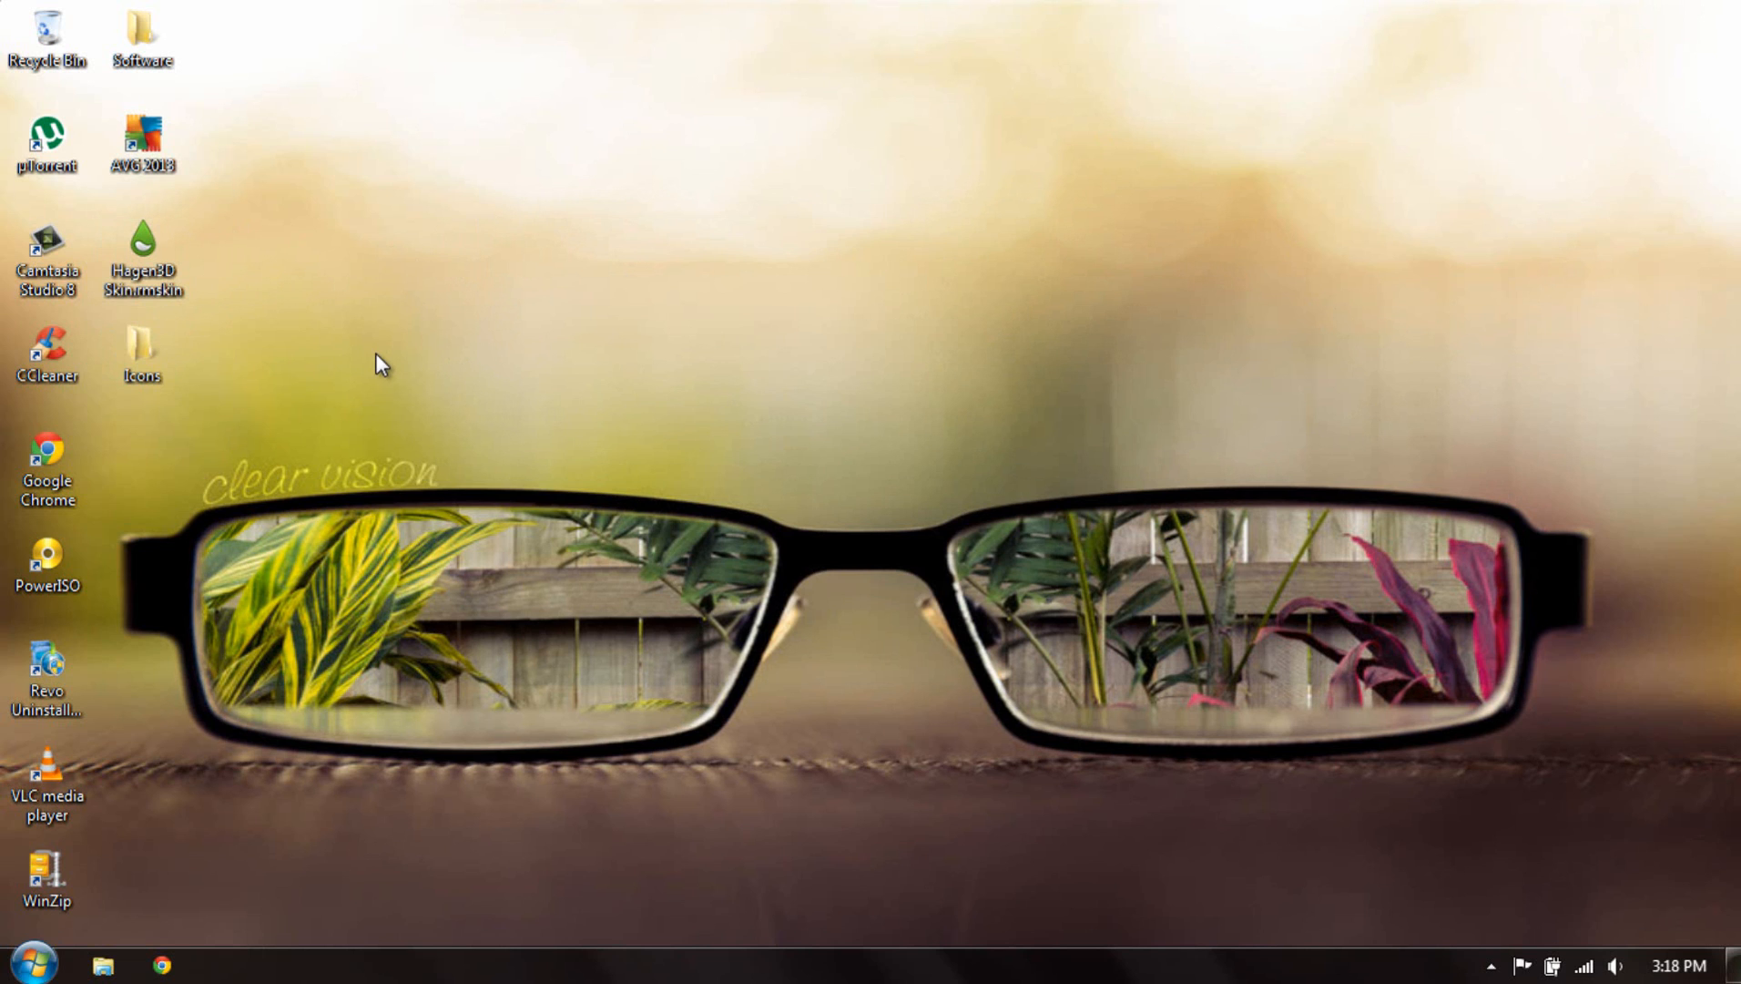
Open the Hagen3D skin package from the desktop to view its included components, and cancel the installation.
double_click(168, 257)
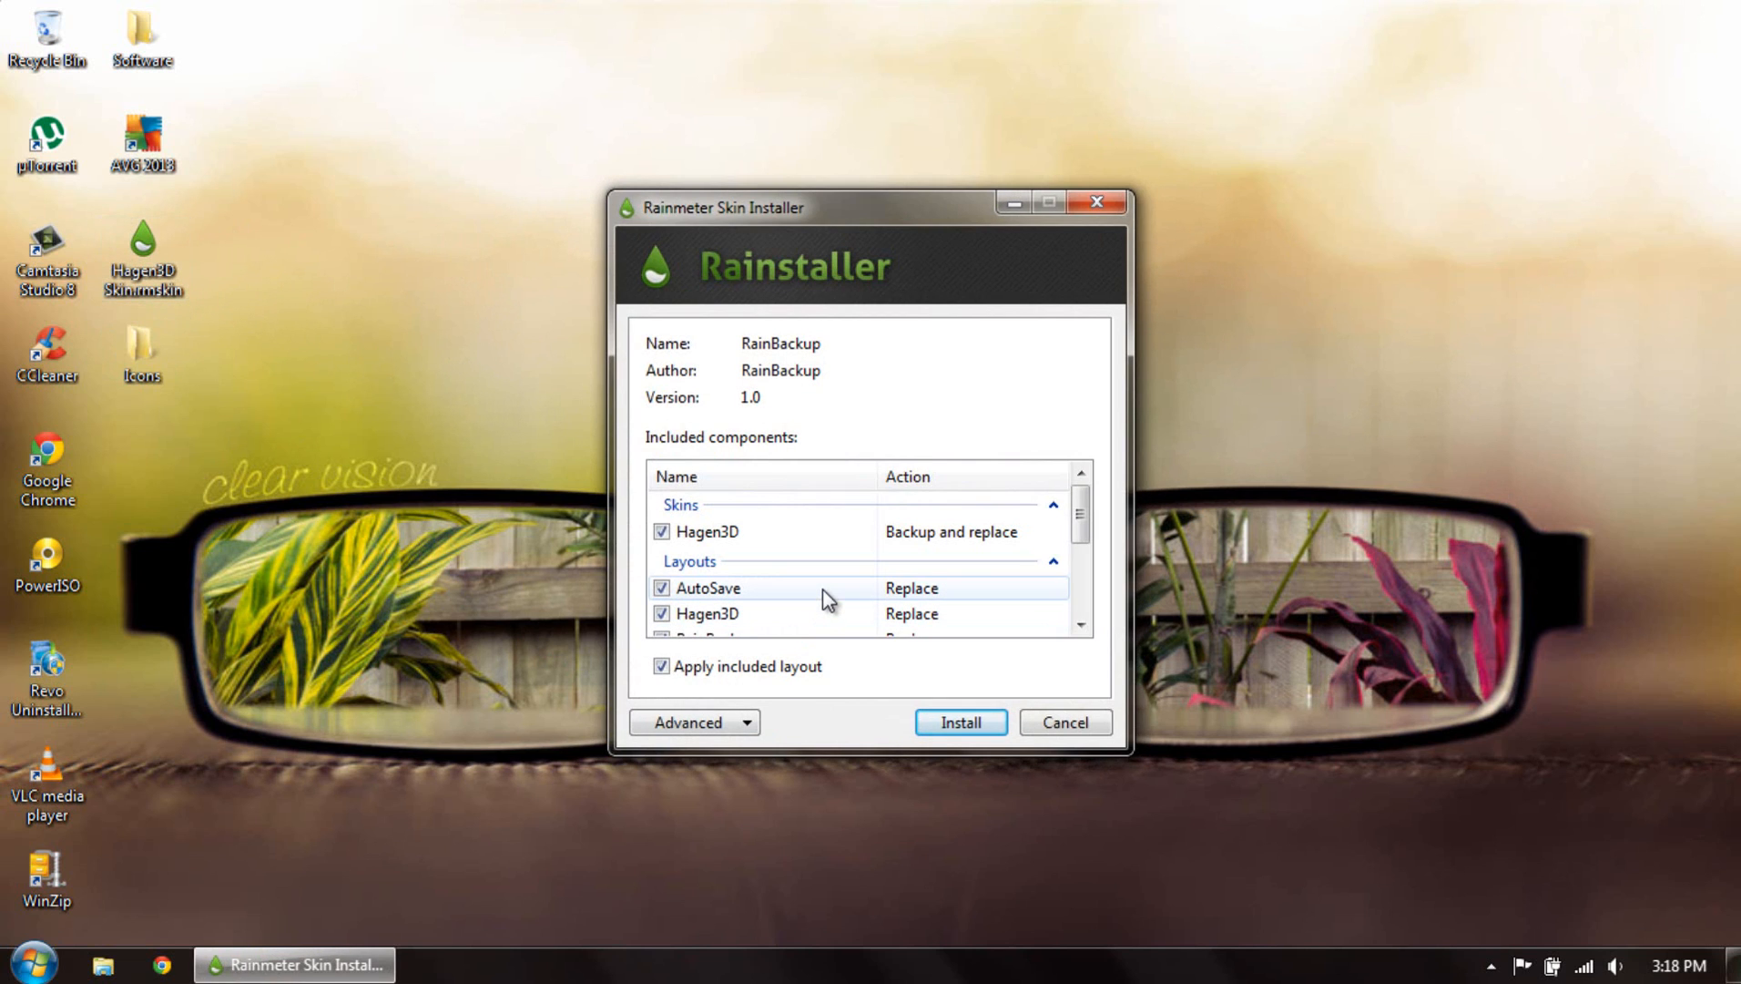
left_click(1064, 722)
Search the installed programs for "rain" and launch Rainmeter.
left_click(33, 963)
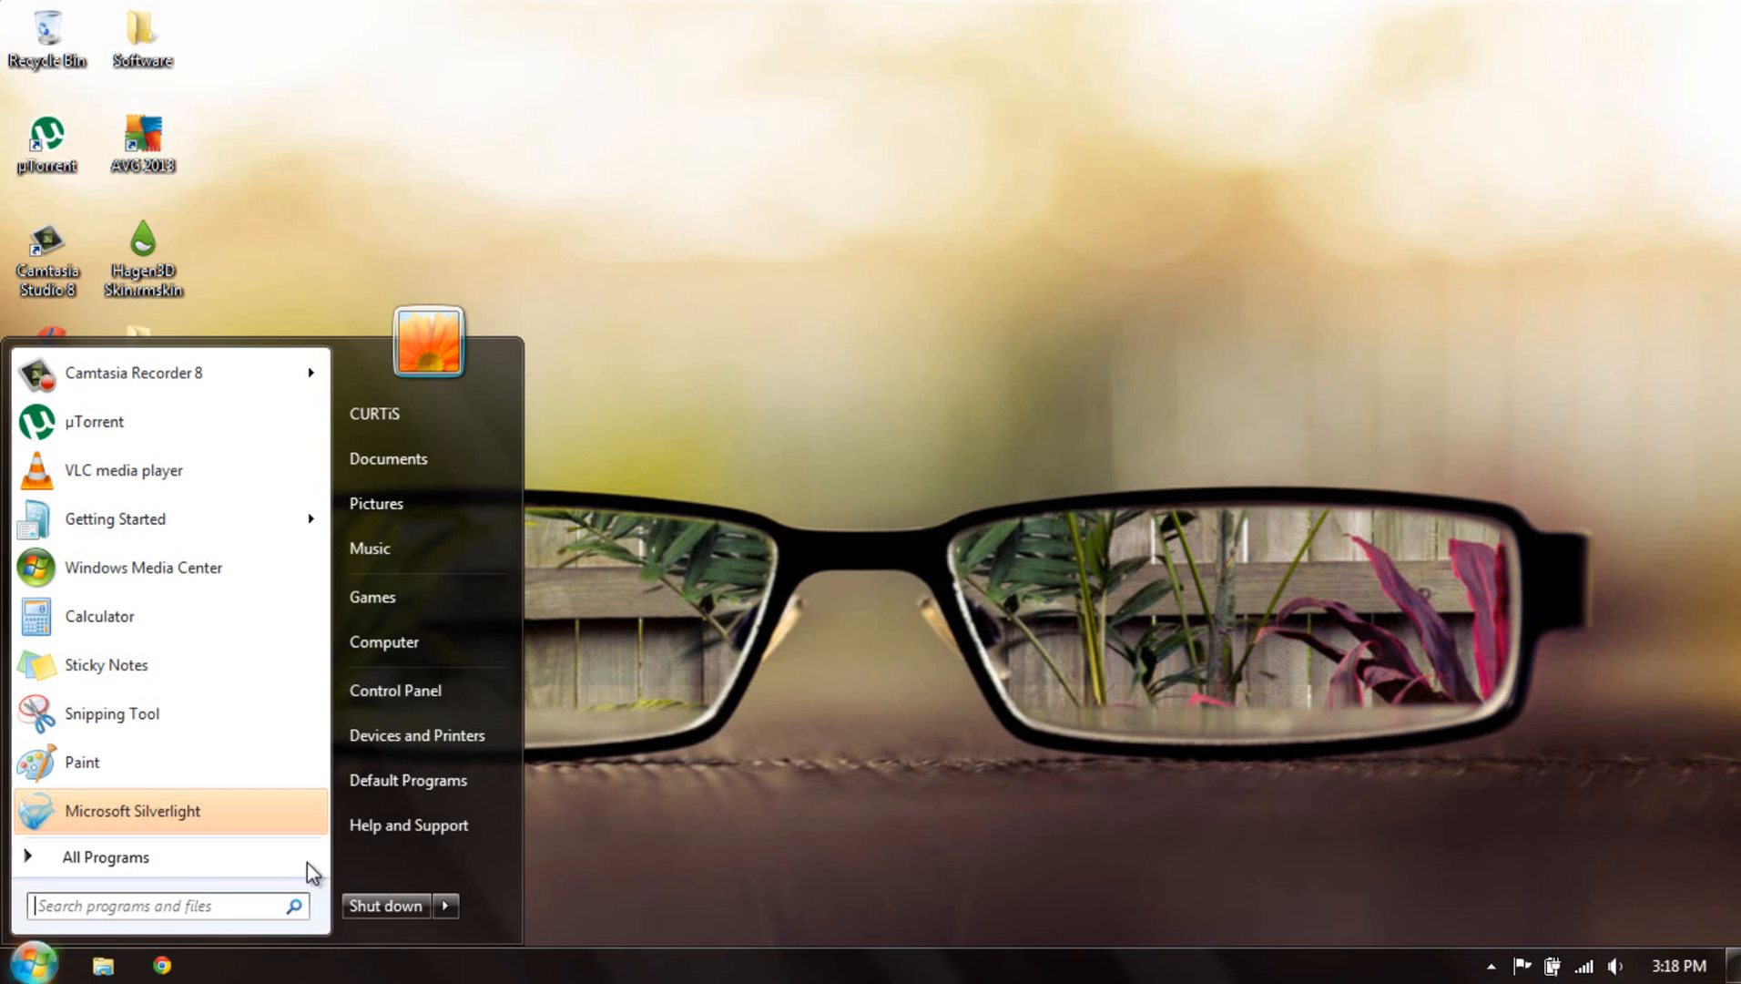
left_click(152, 854)
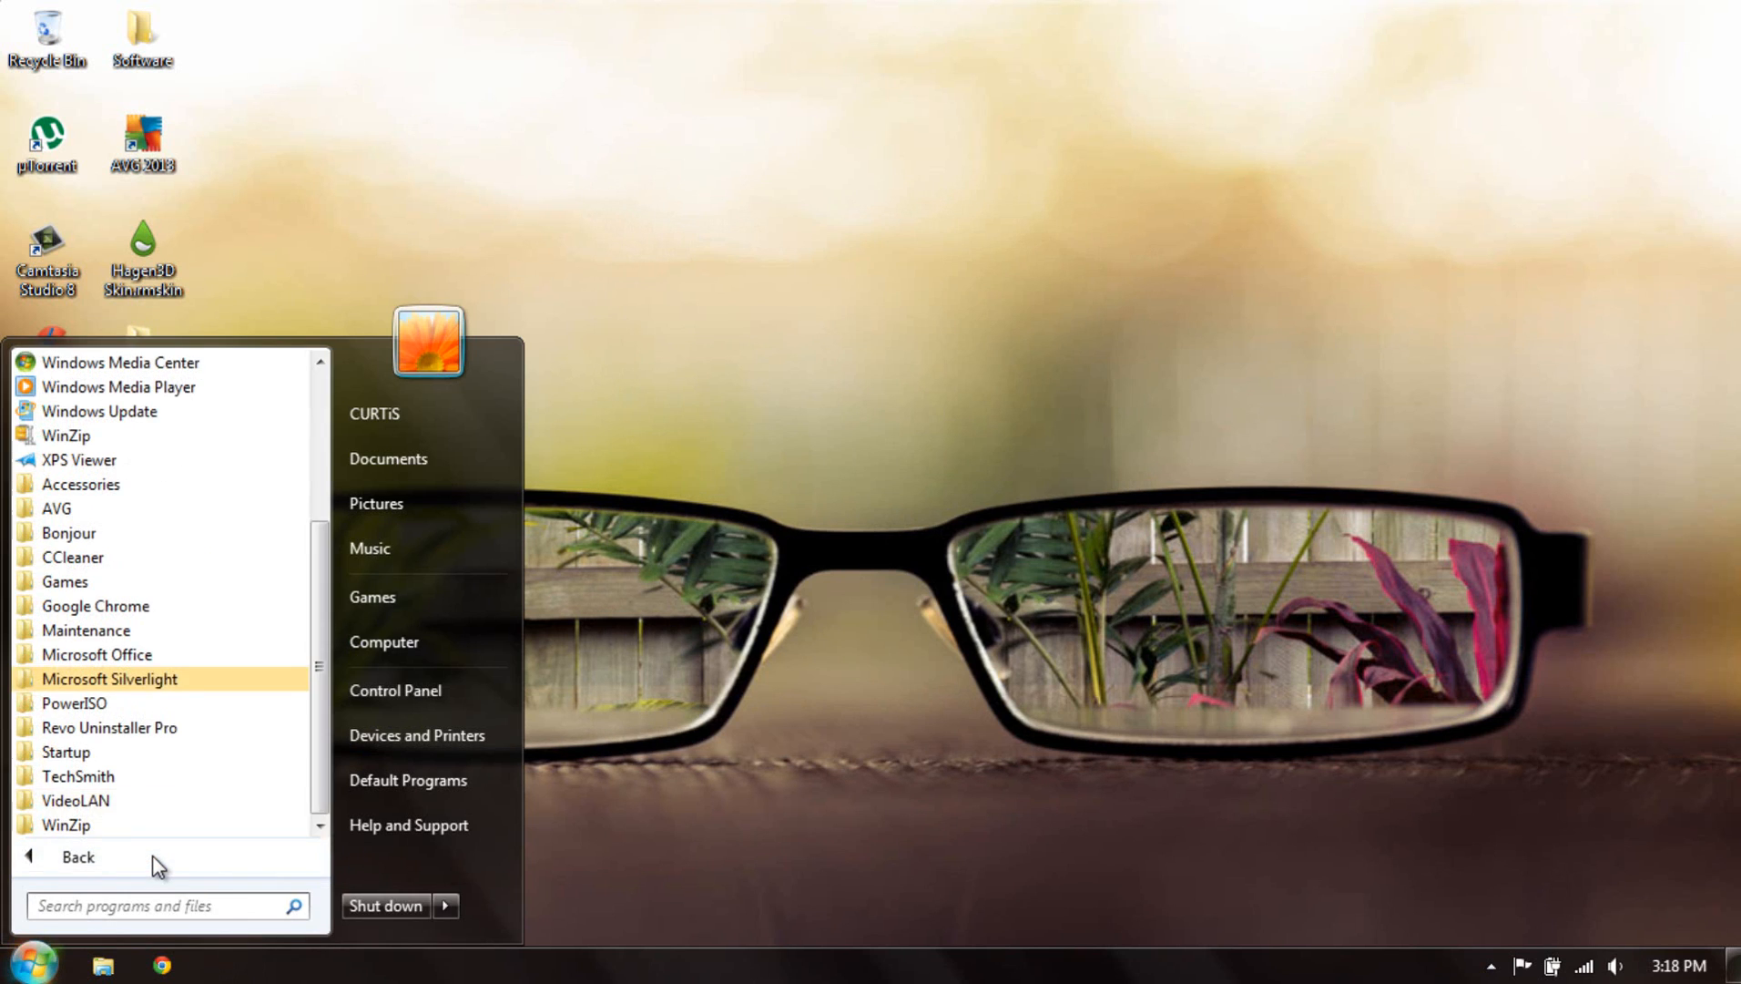
type("rain")
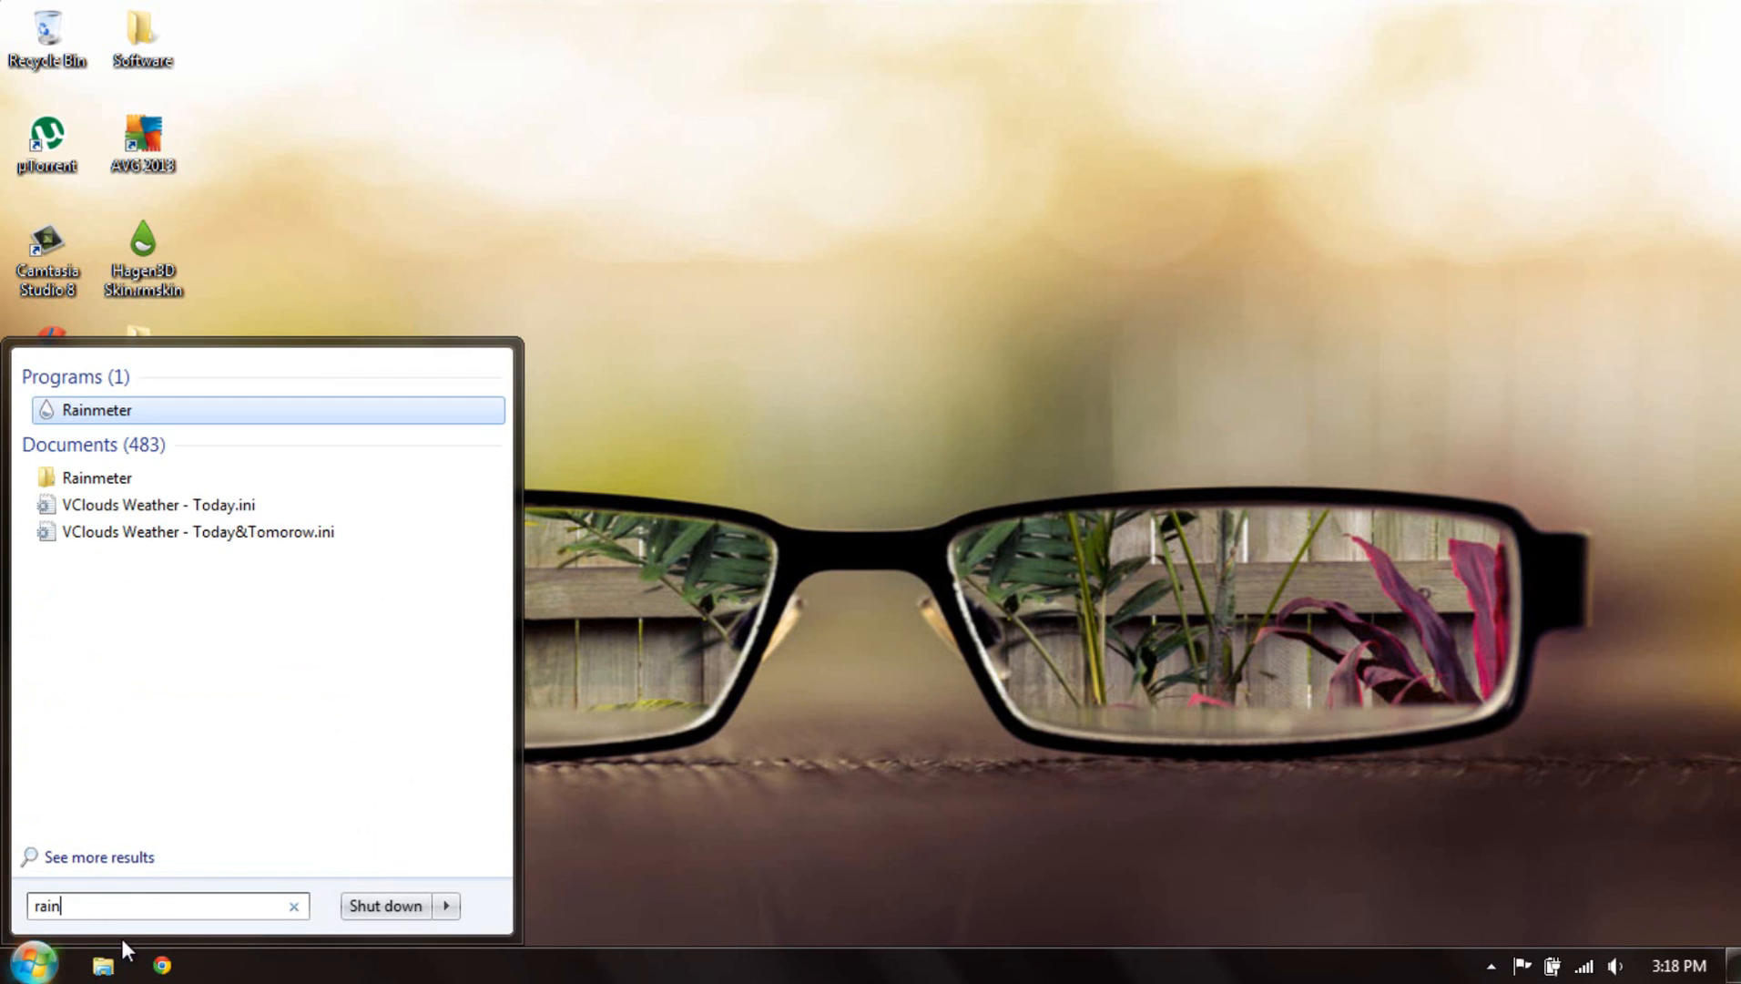
key("Return")
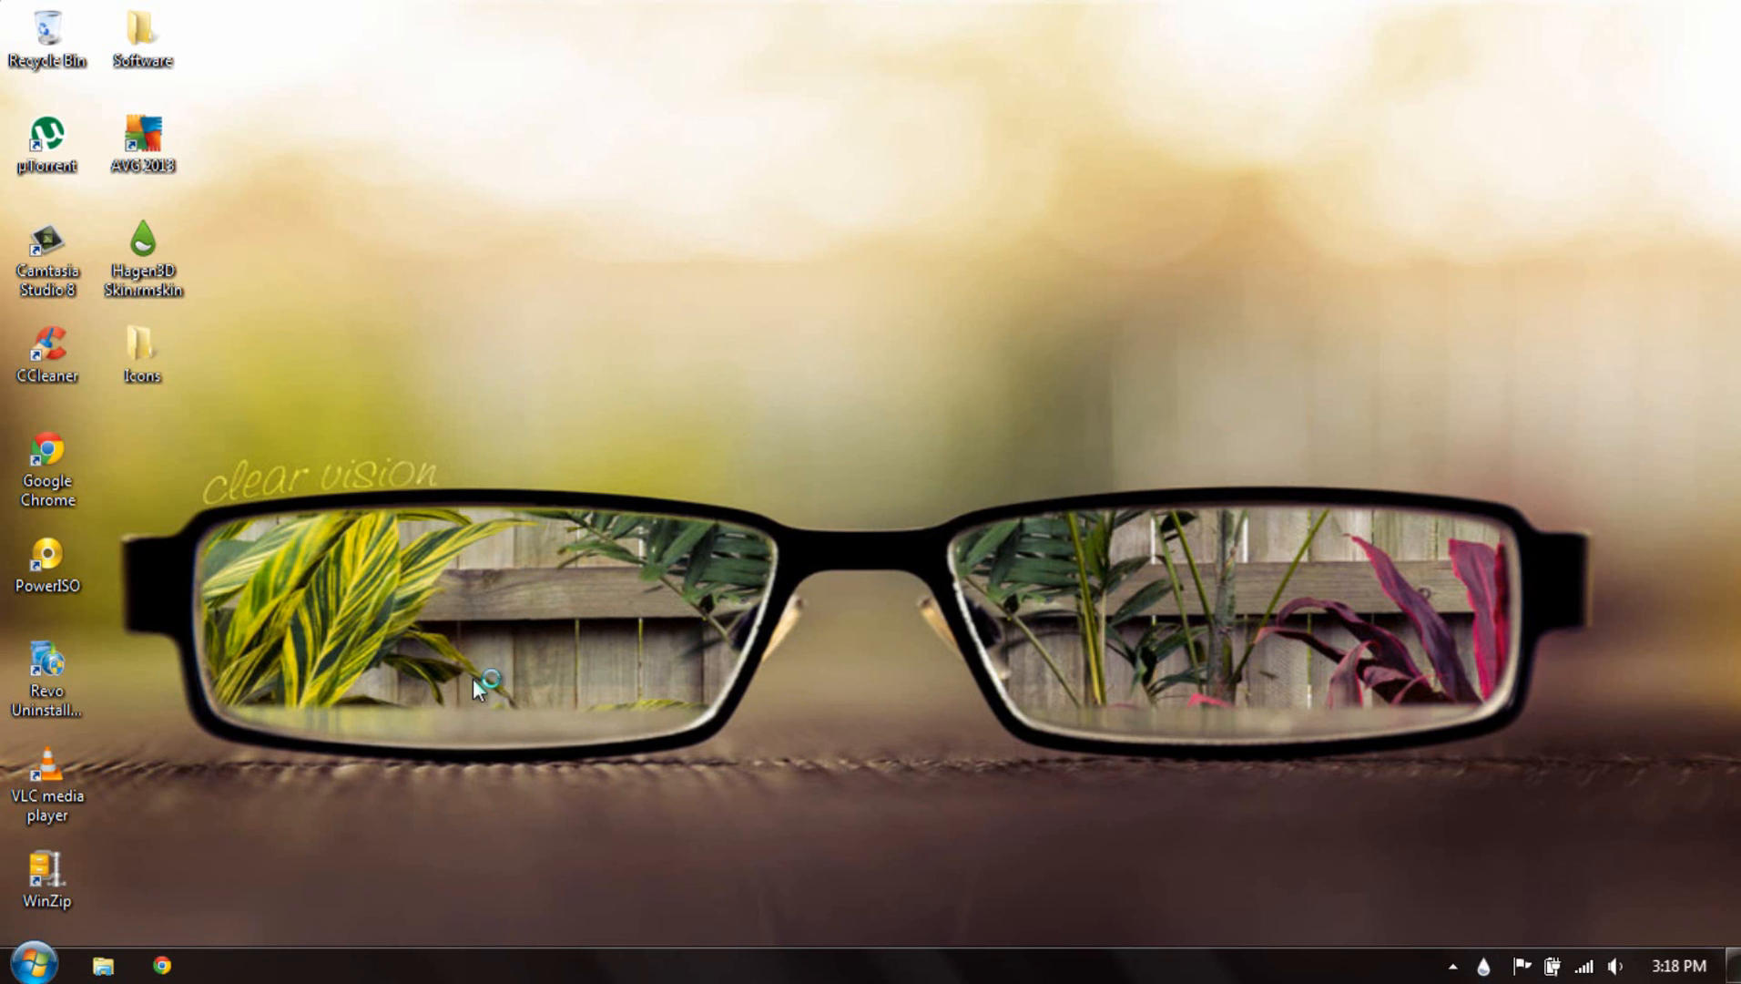
Open the desktop background settings and set the picture location to Solid Colors.
right_click(461, 705)
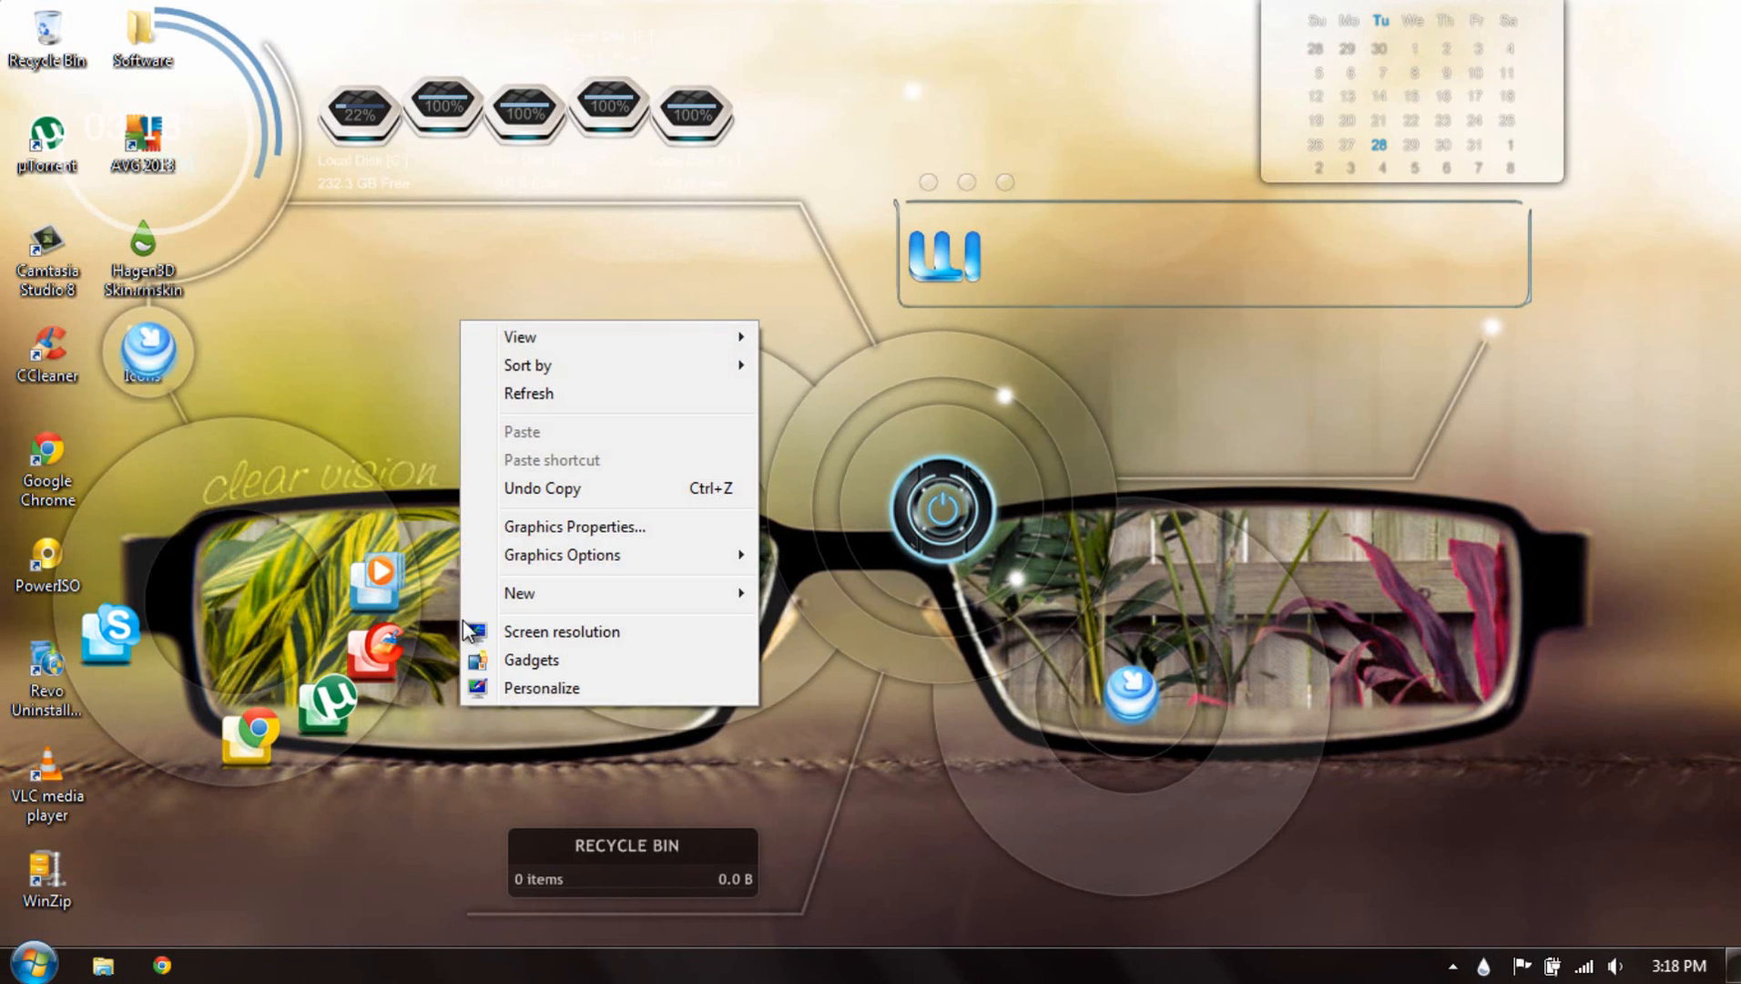
left_click(493, 689)
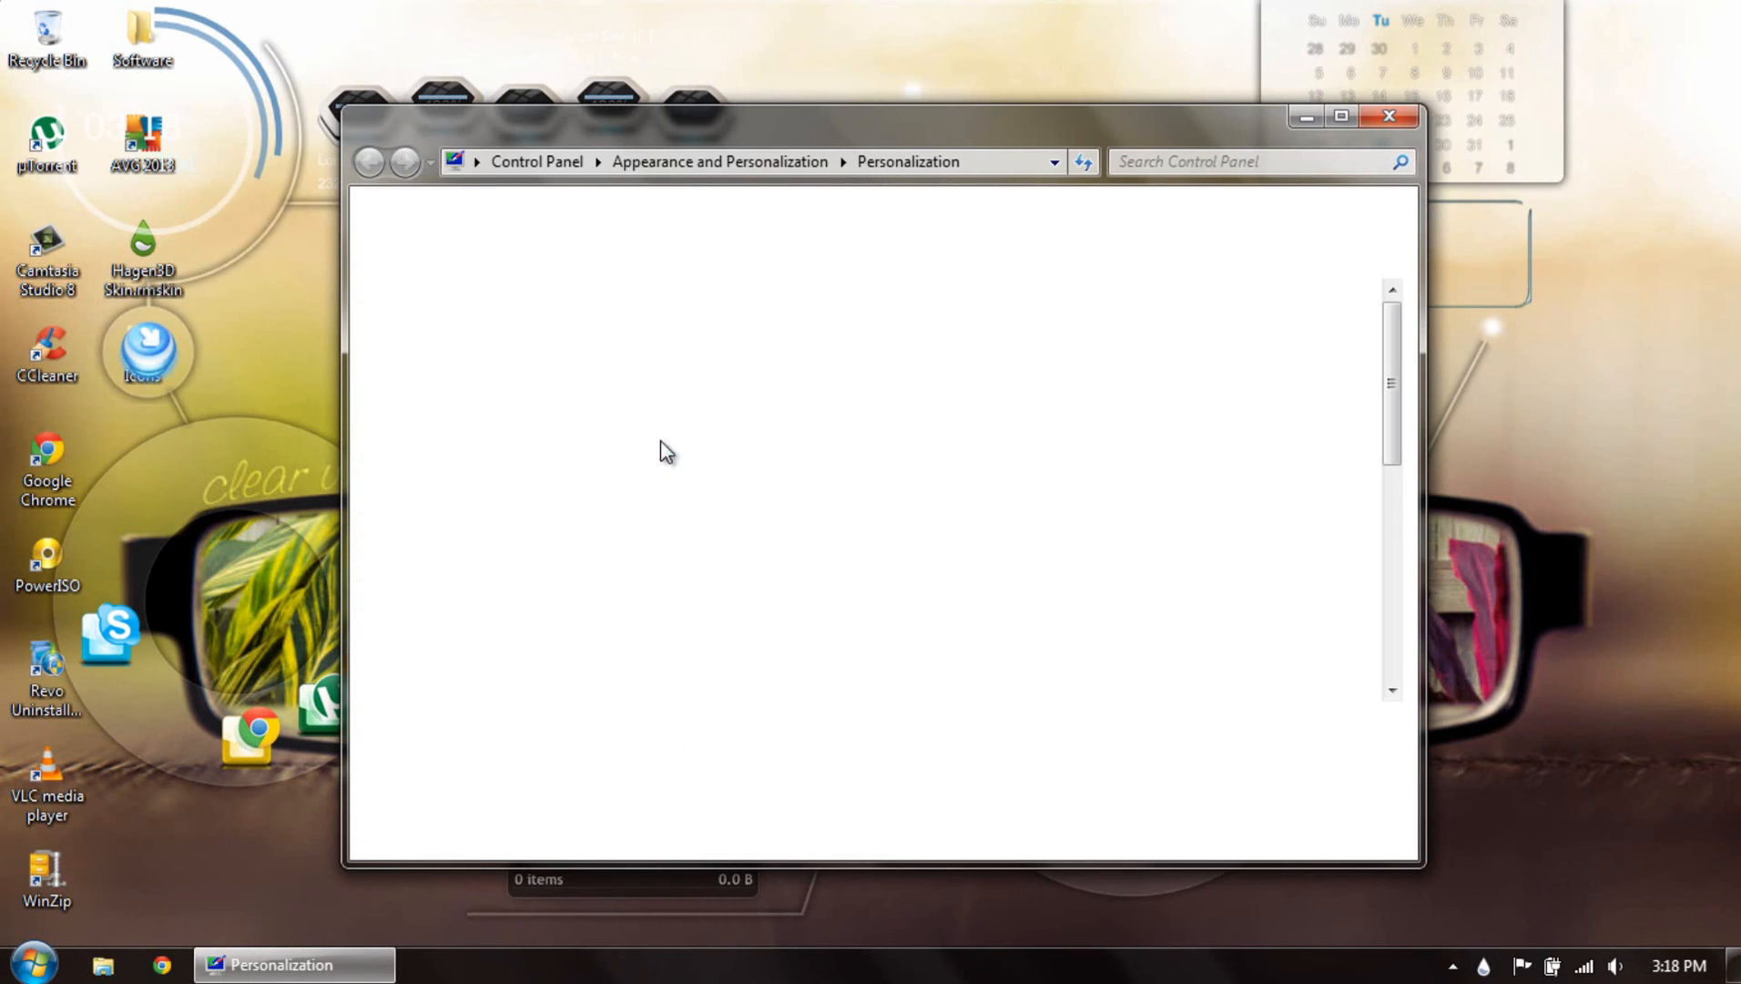
left_click(763, 770)
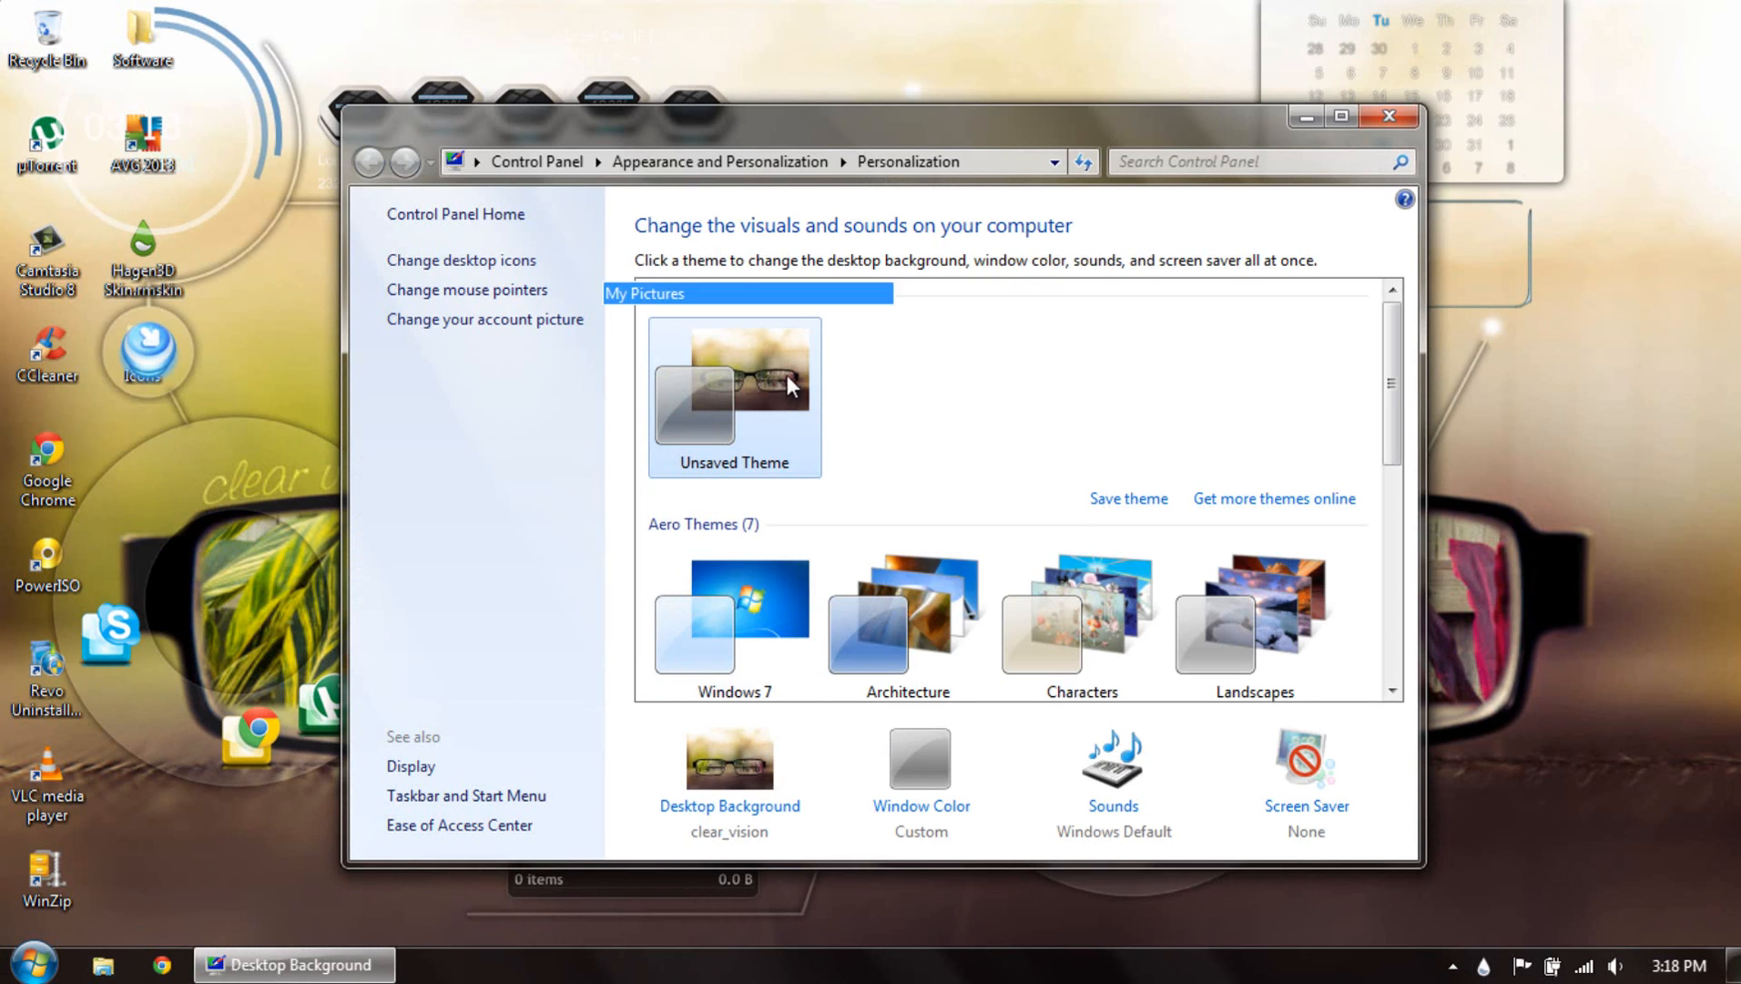
left_click(850, 286)
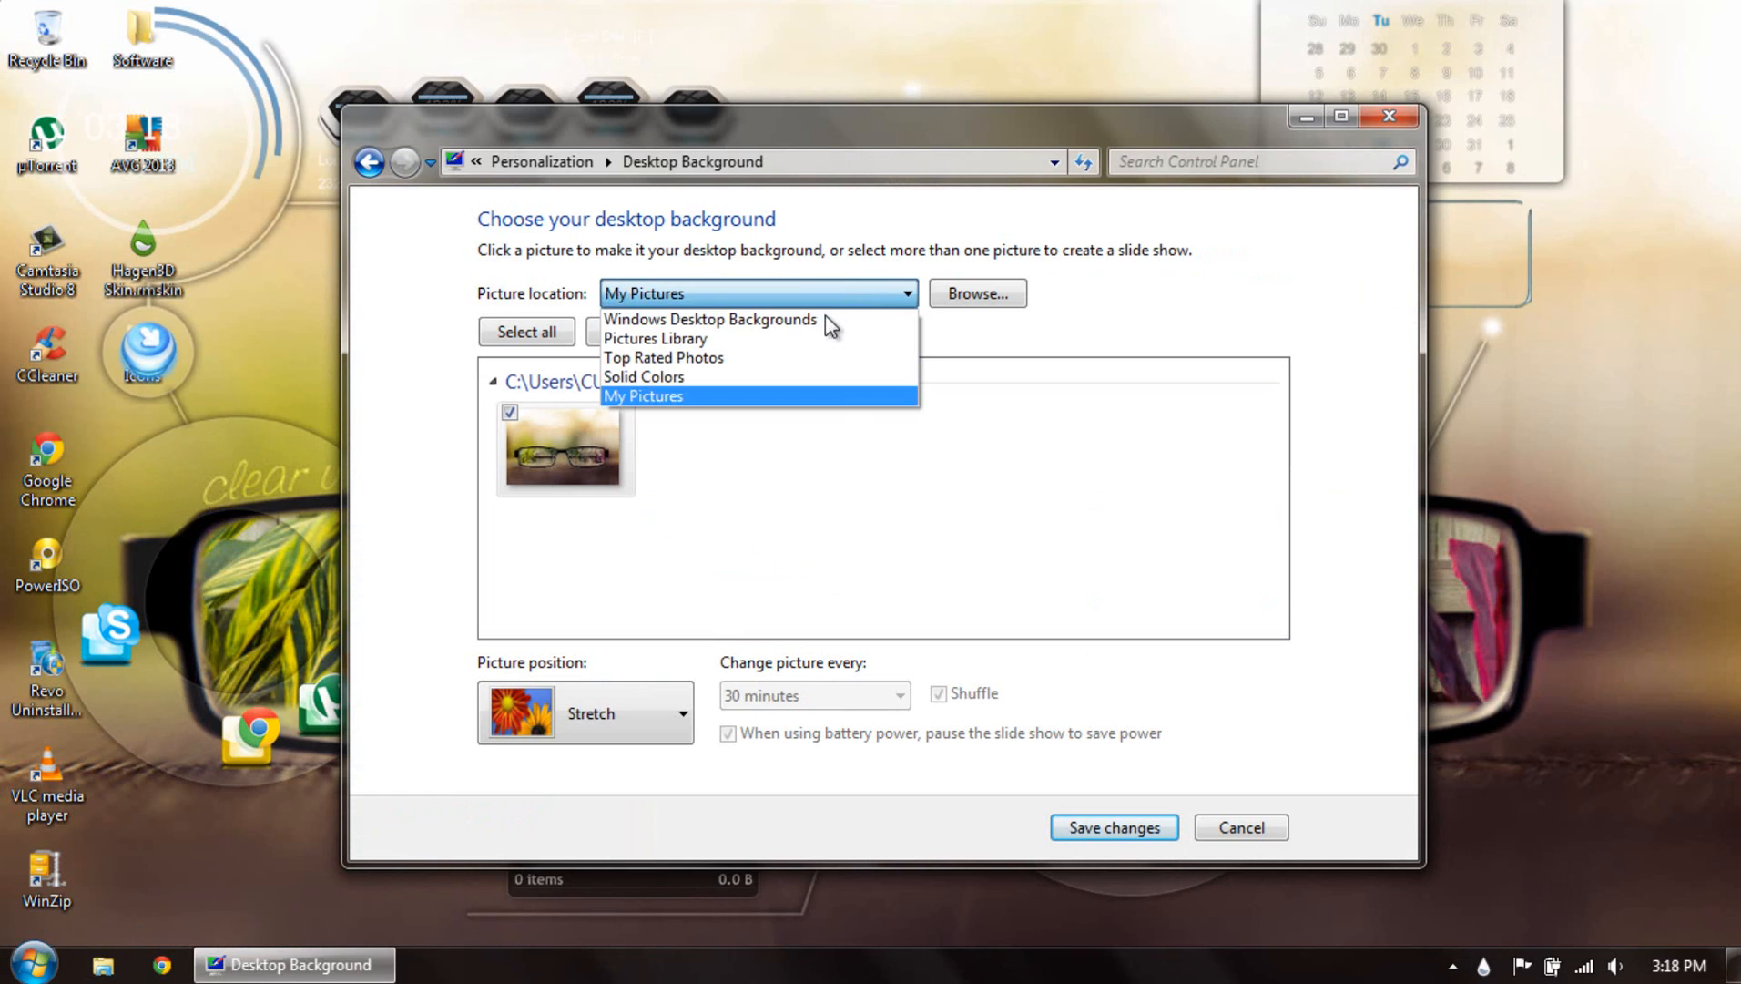
left_click(775, 374)
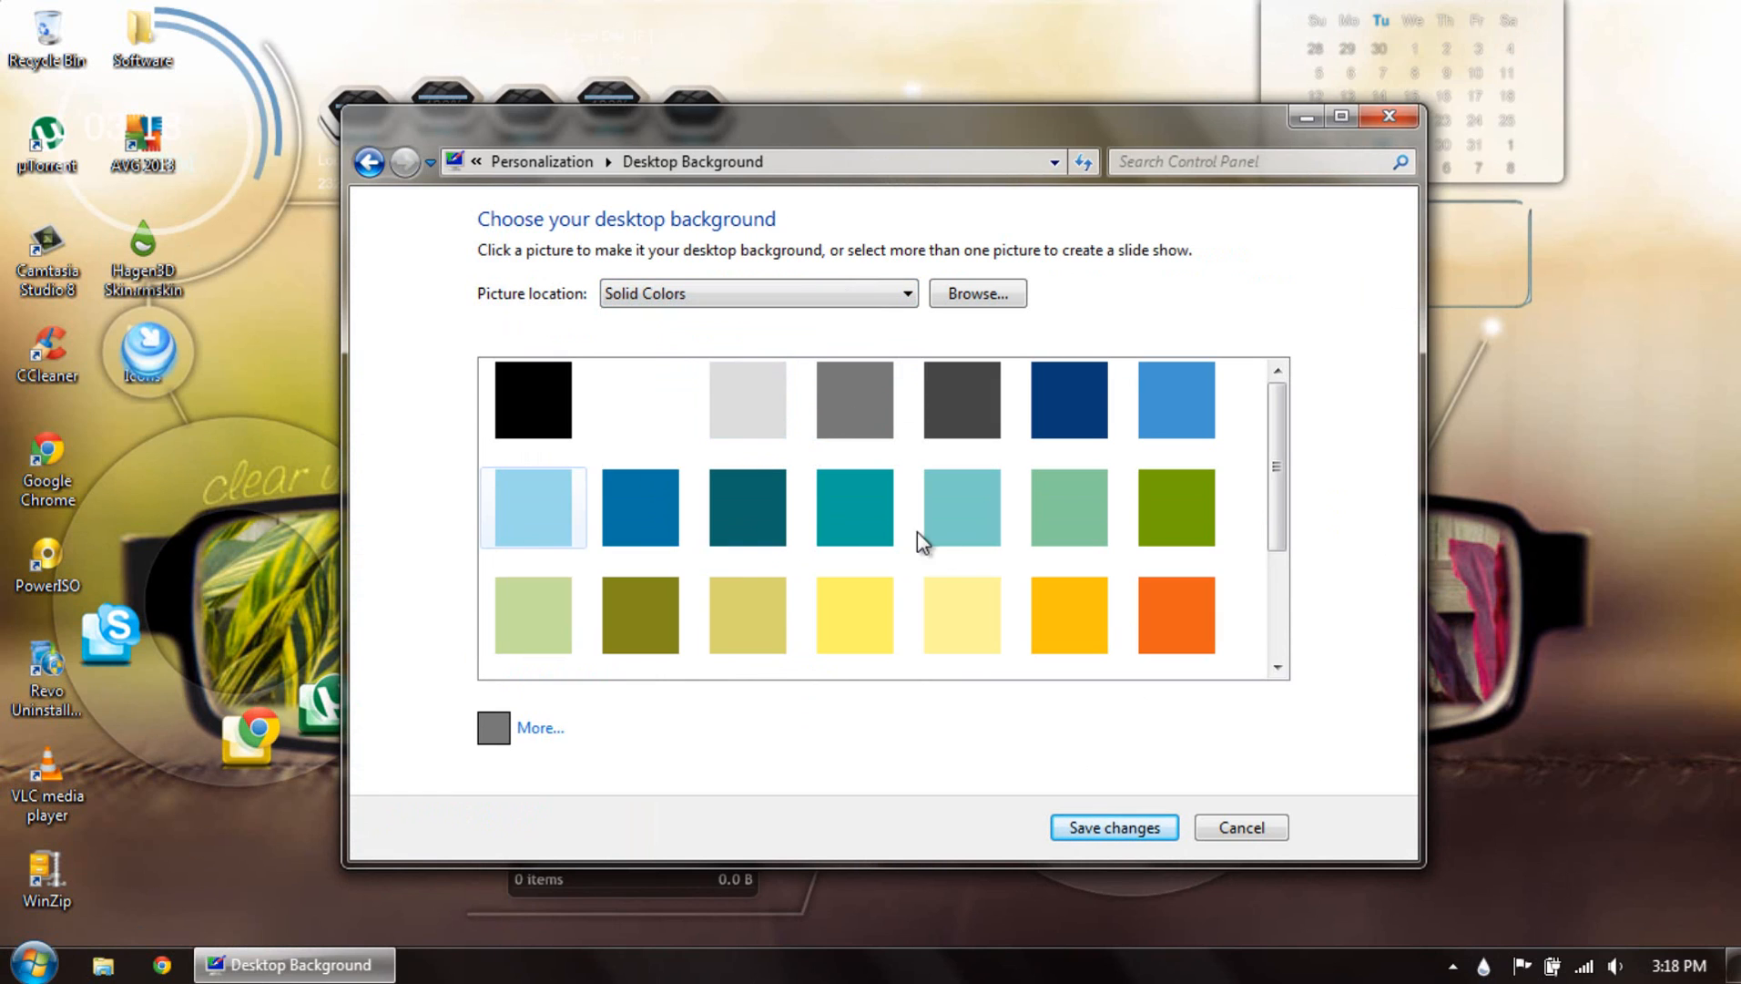
Try out light green, several blue and teal shades, and black as the desktop background color.
left_click(539, 633)
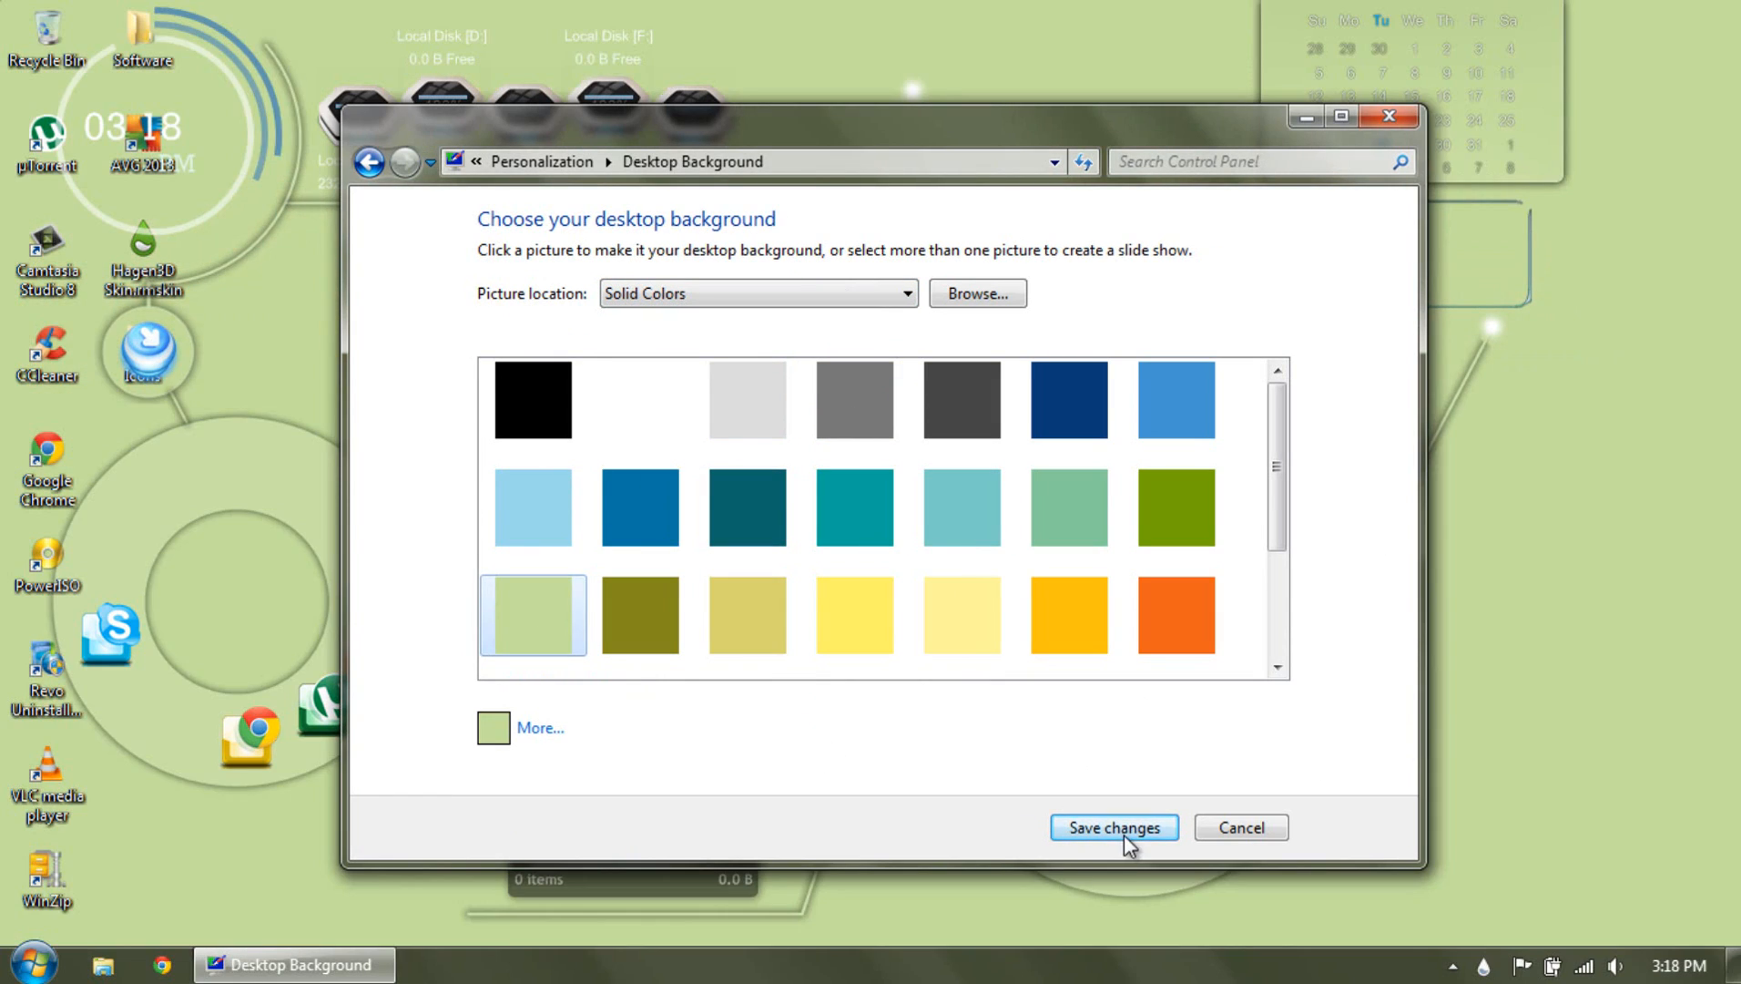
left_click(1170, 415)
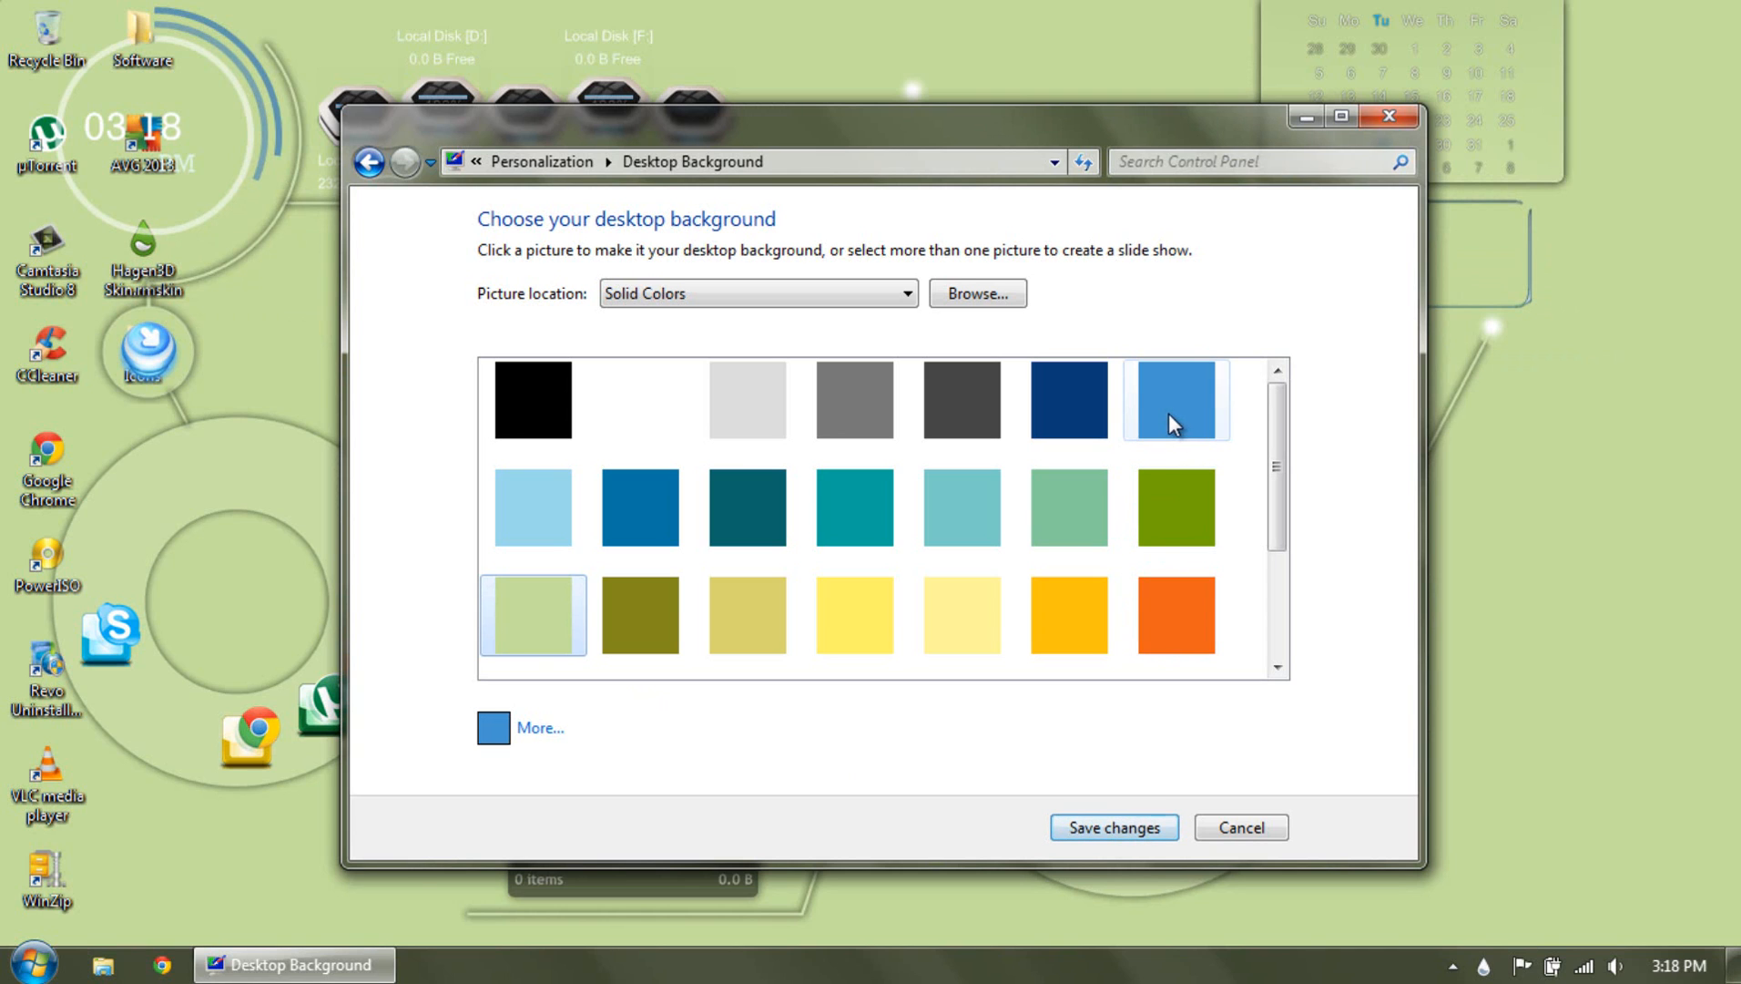
left_click(560, 519)
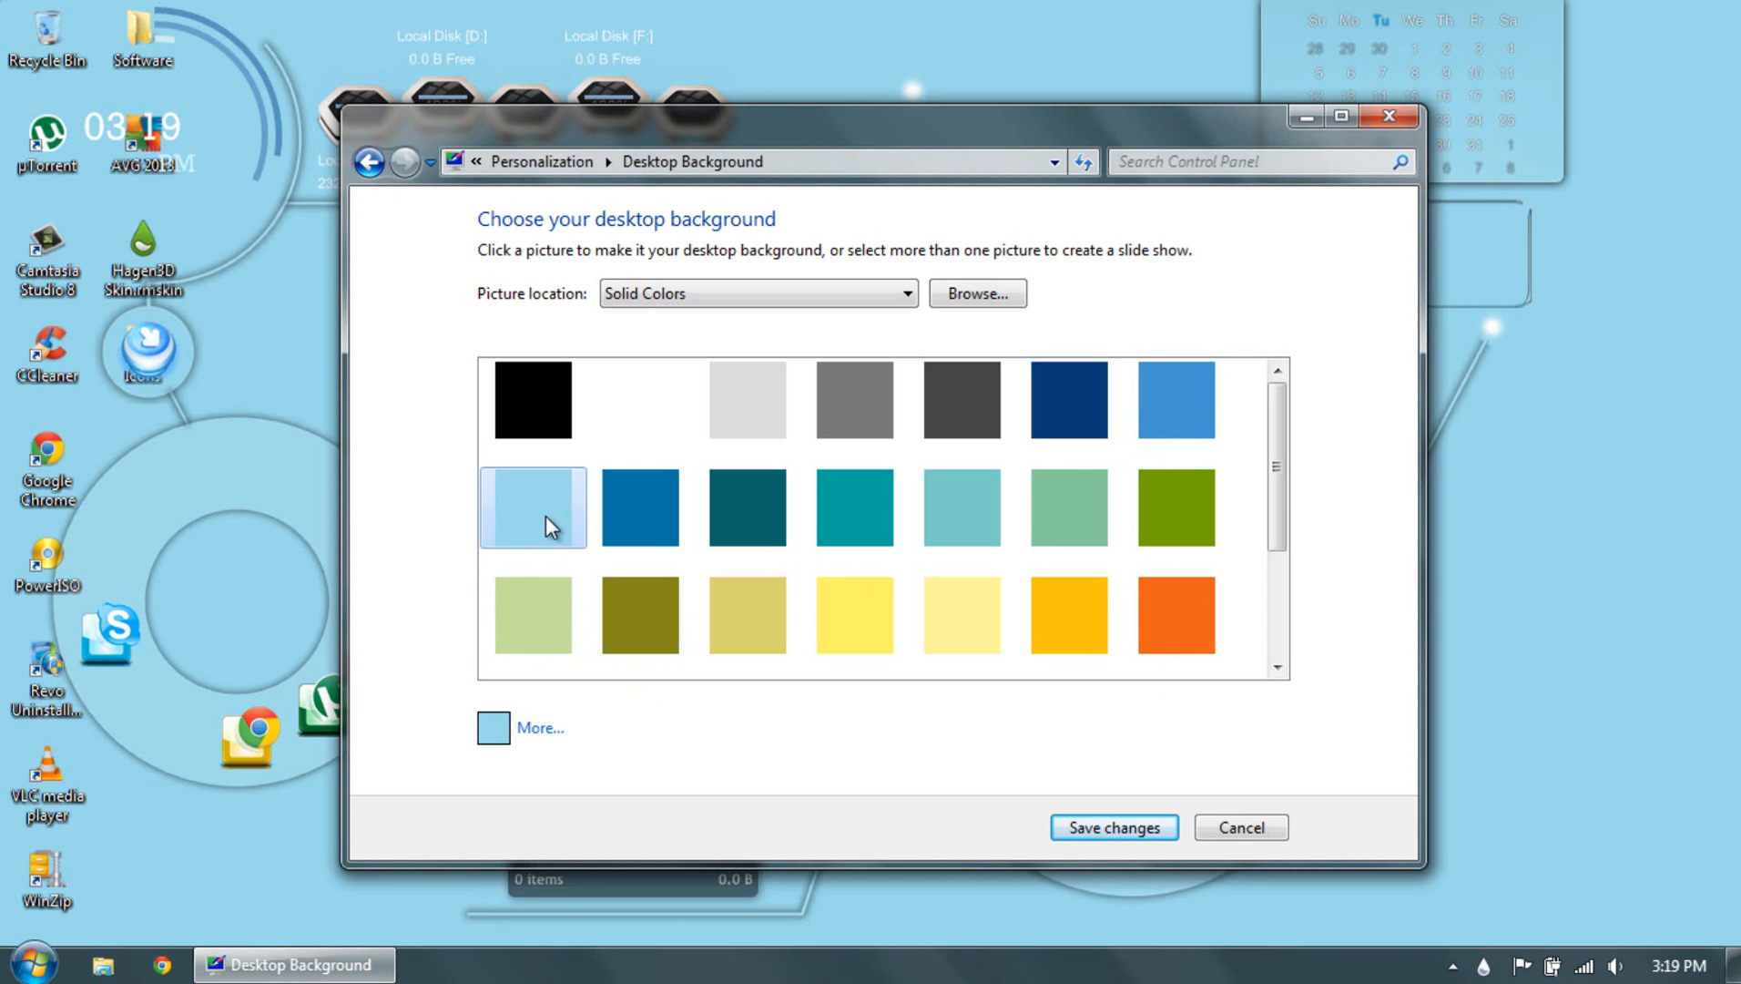
left_click(991, 538)
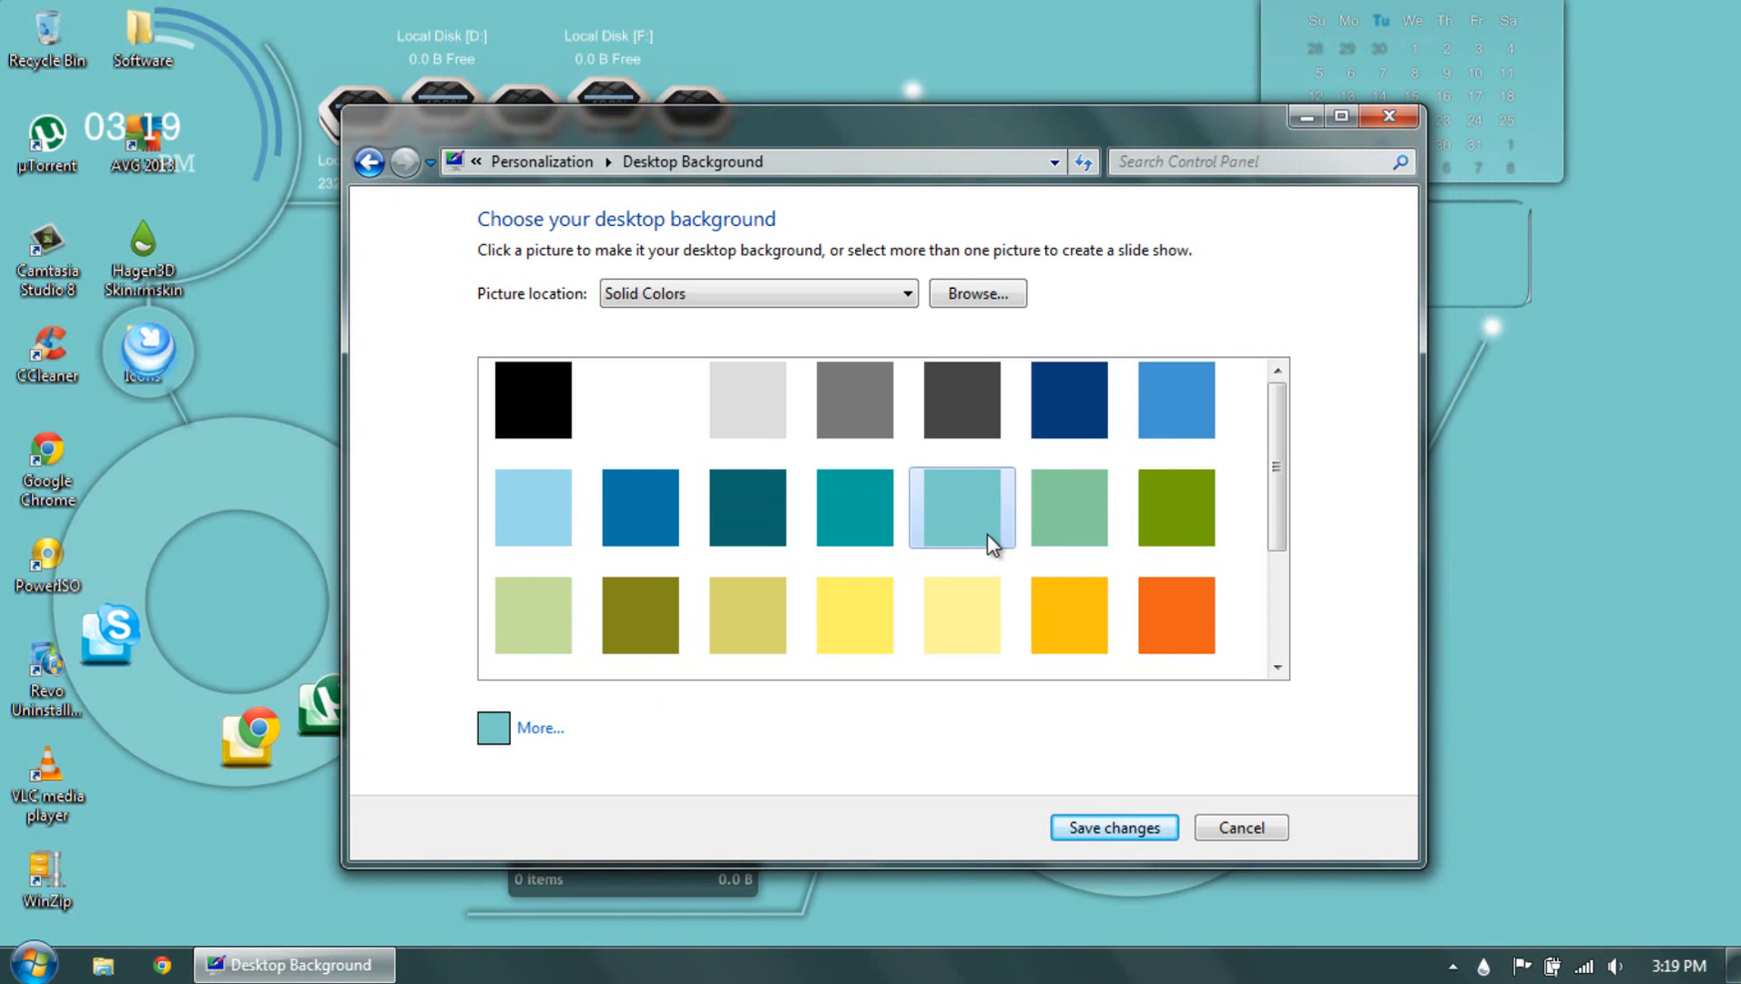
left_click(743, 518)
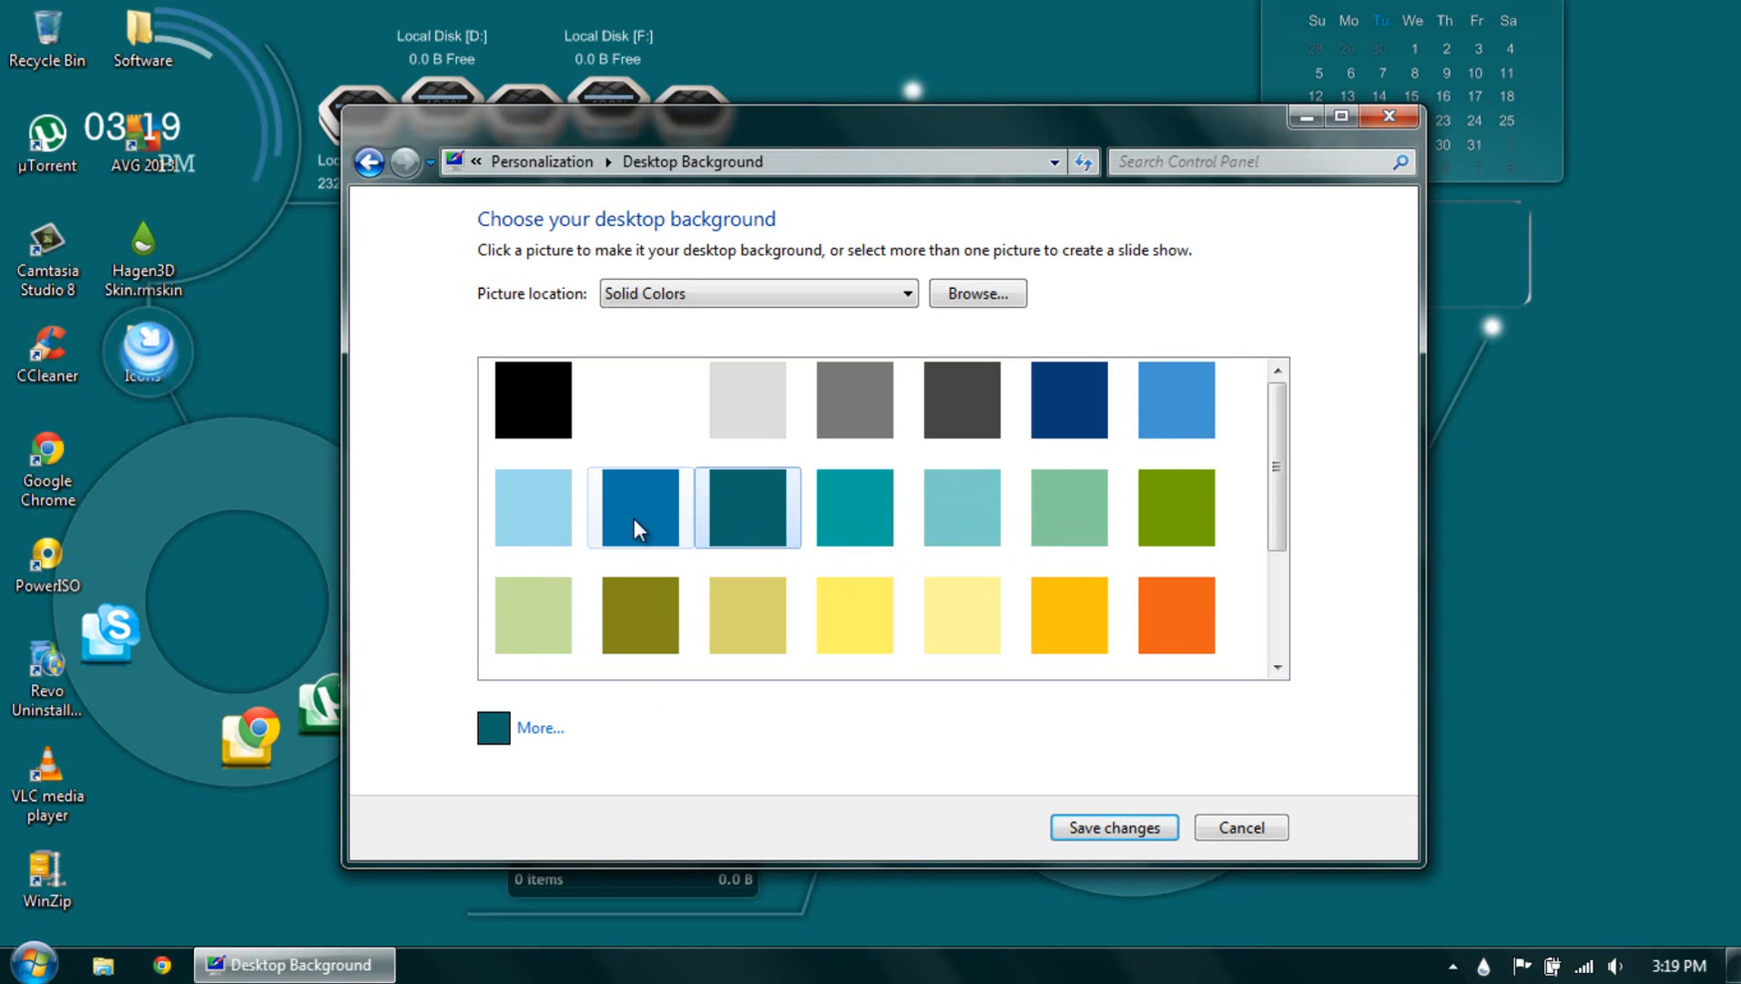
left_click(633, 519)
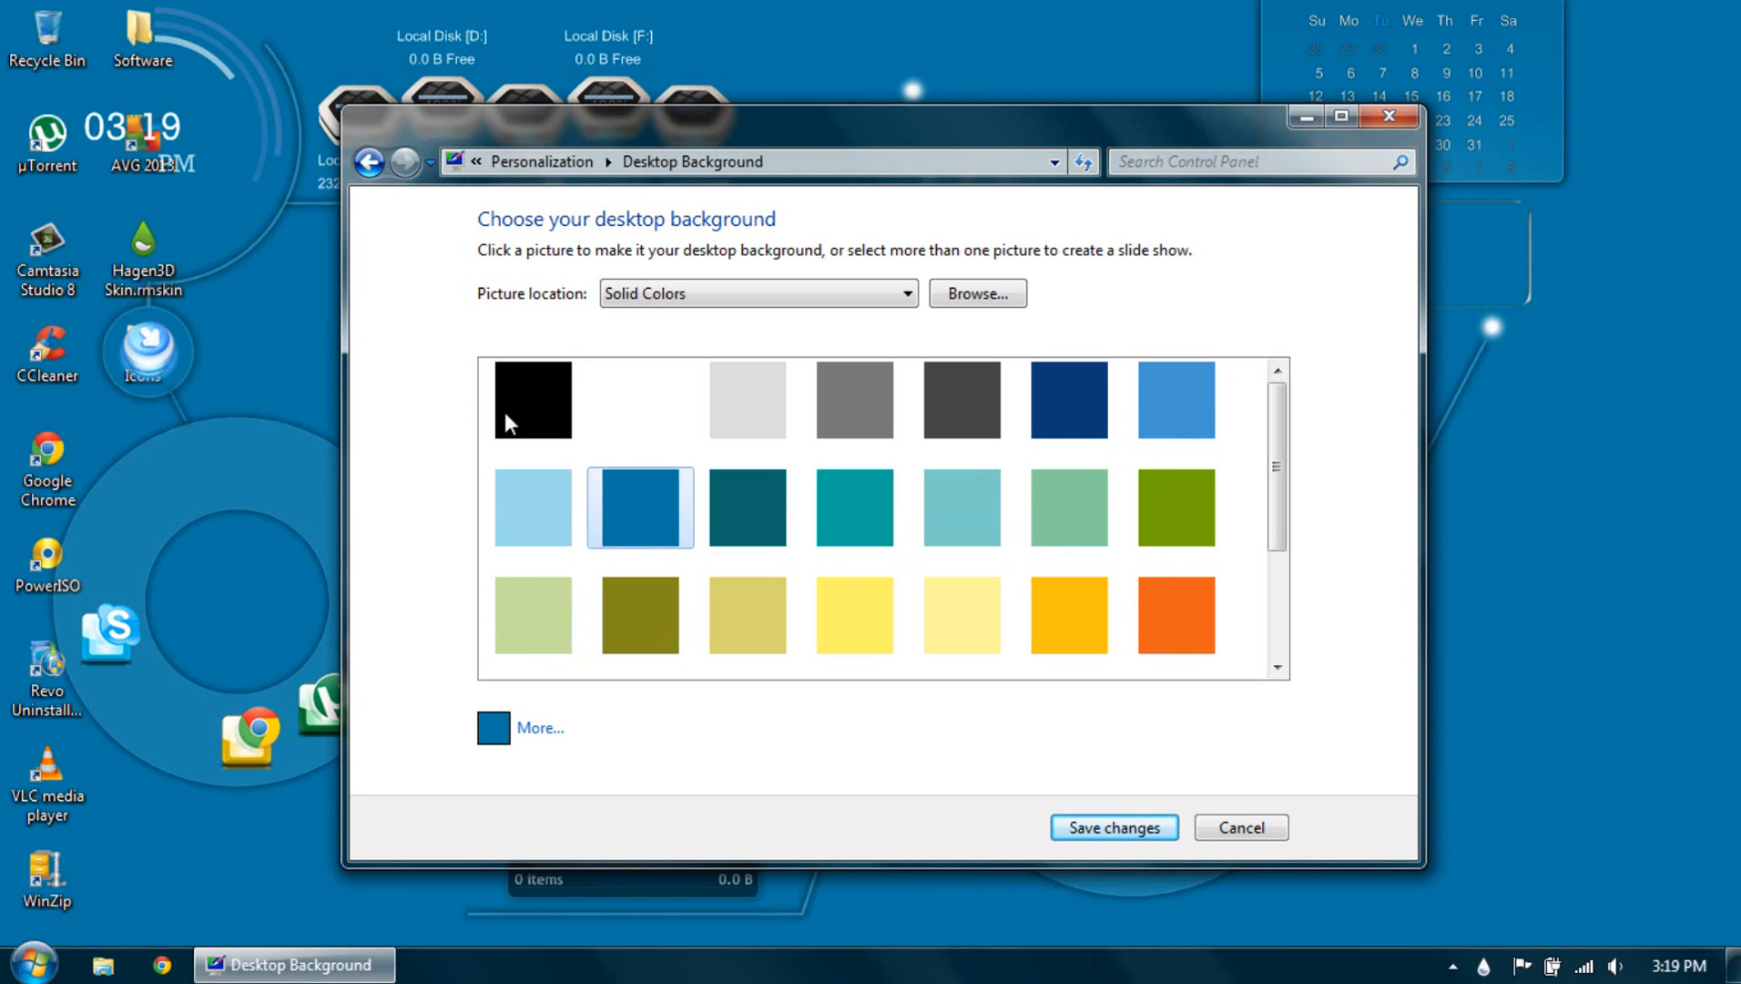
left_click(526, 402)
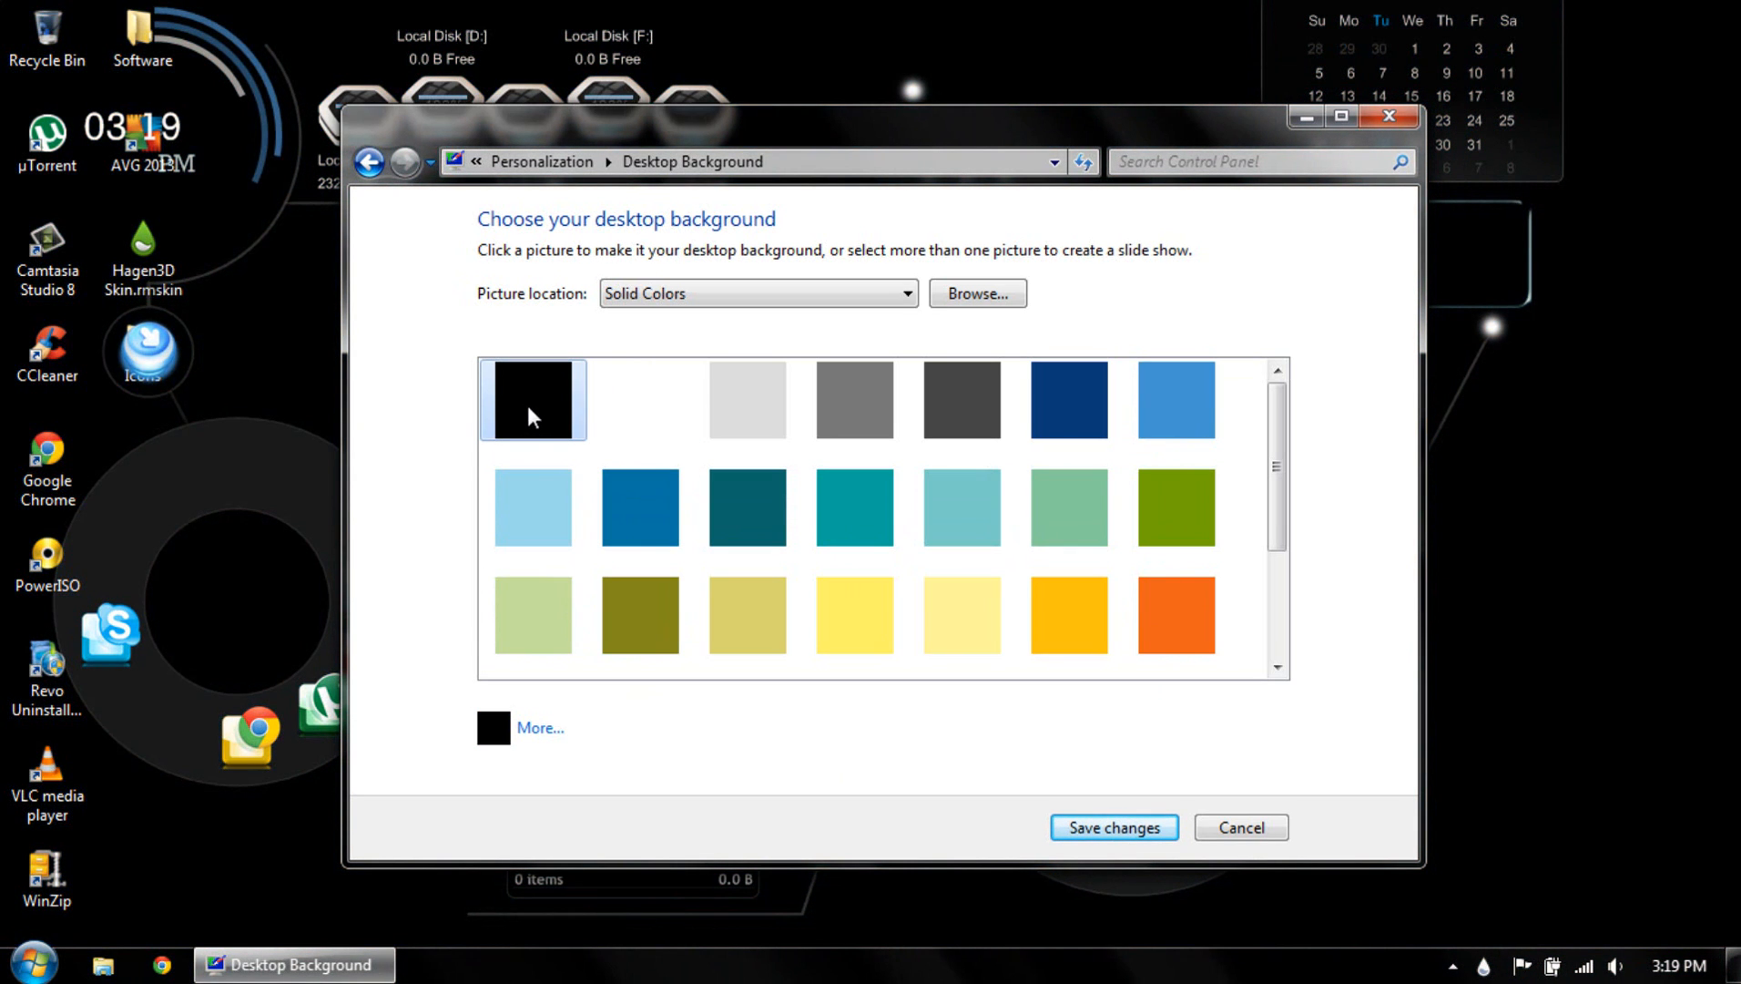
Save dark navy blue as the solid desktop background color and close the Personalization window.
left_click(1062, 391)
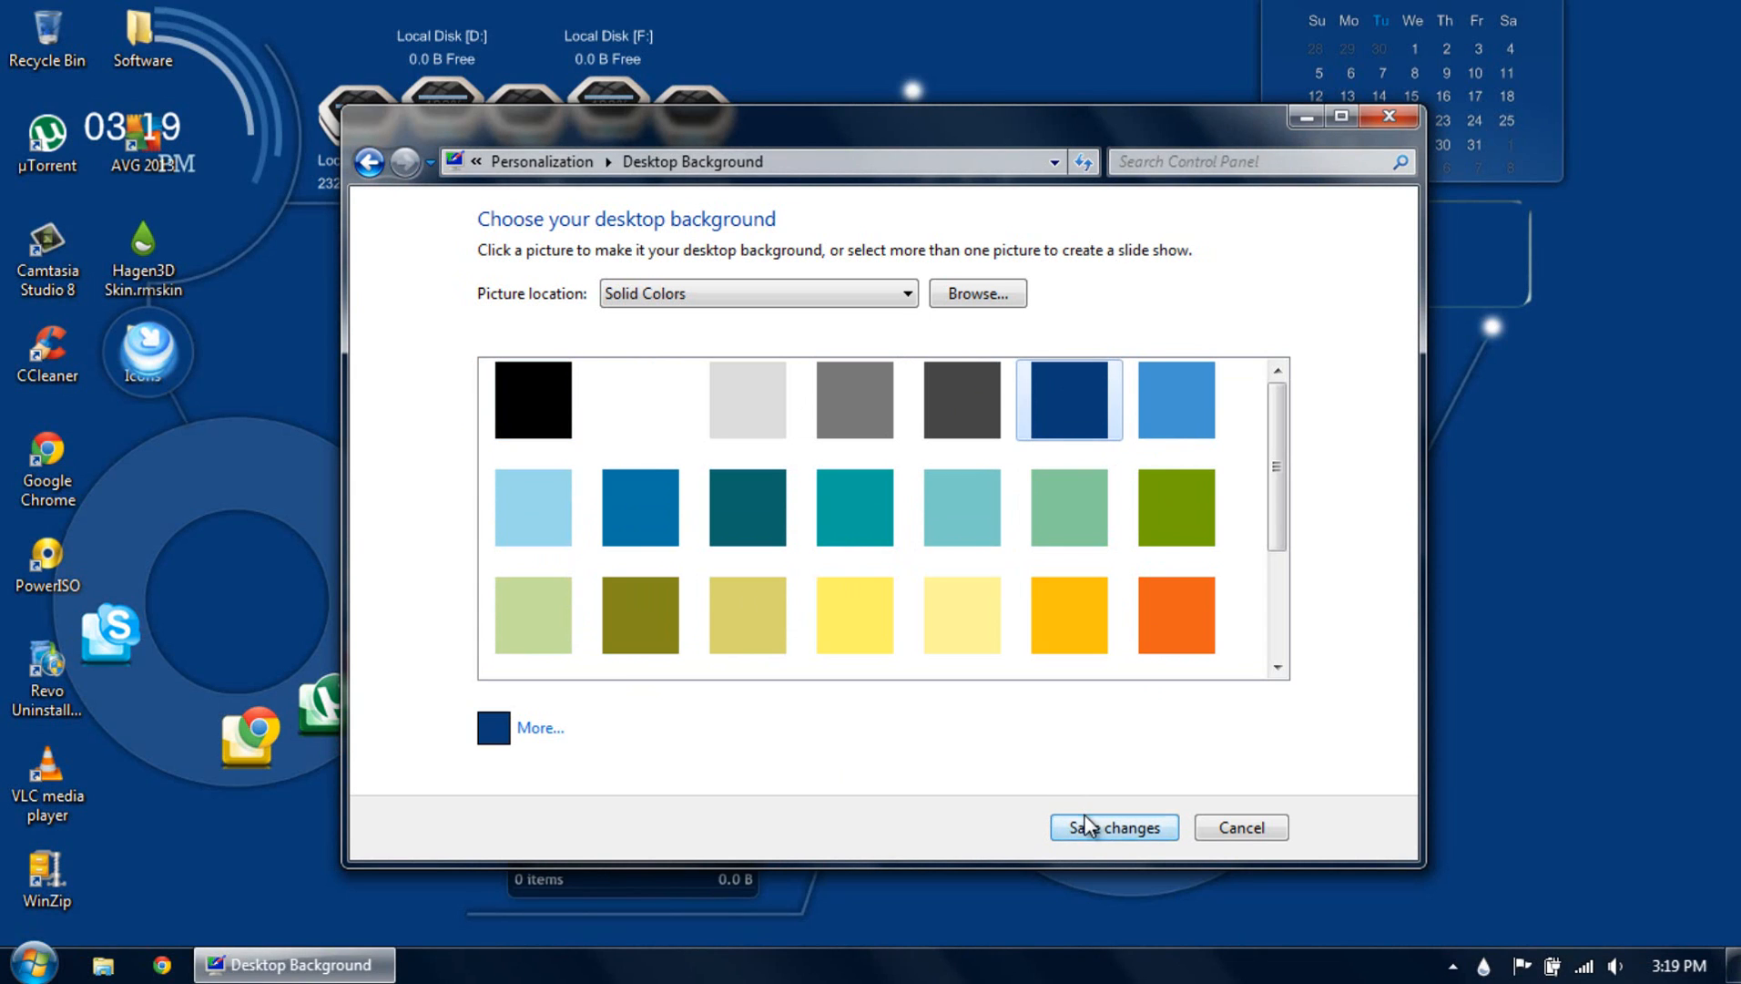
left_click(1088, 825)
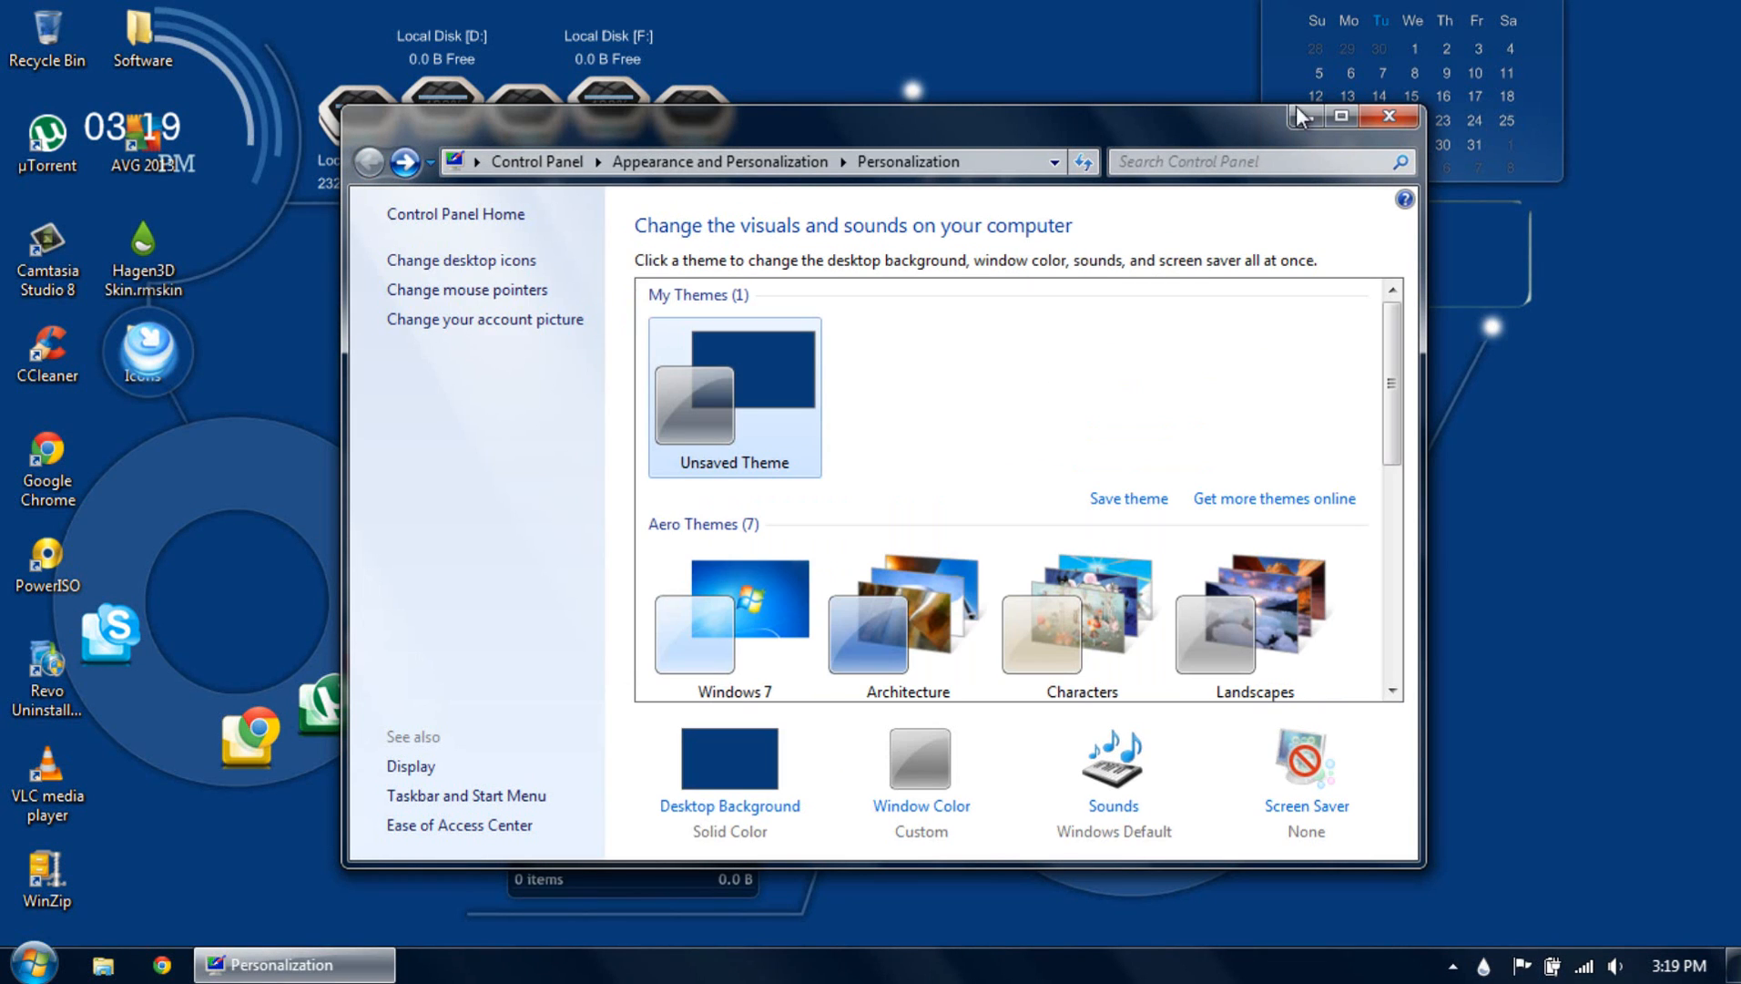
left_click(1410, 119)
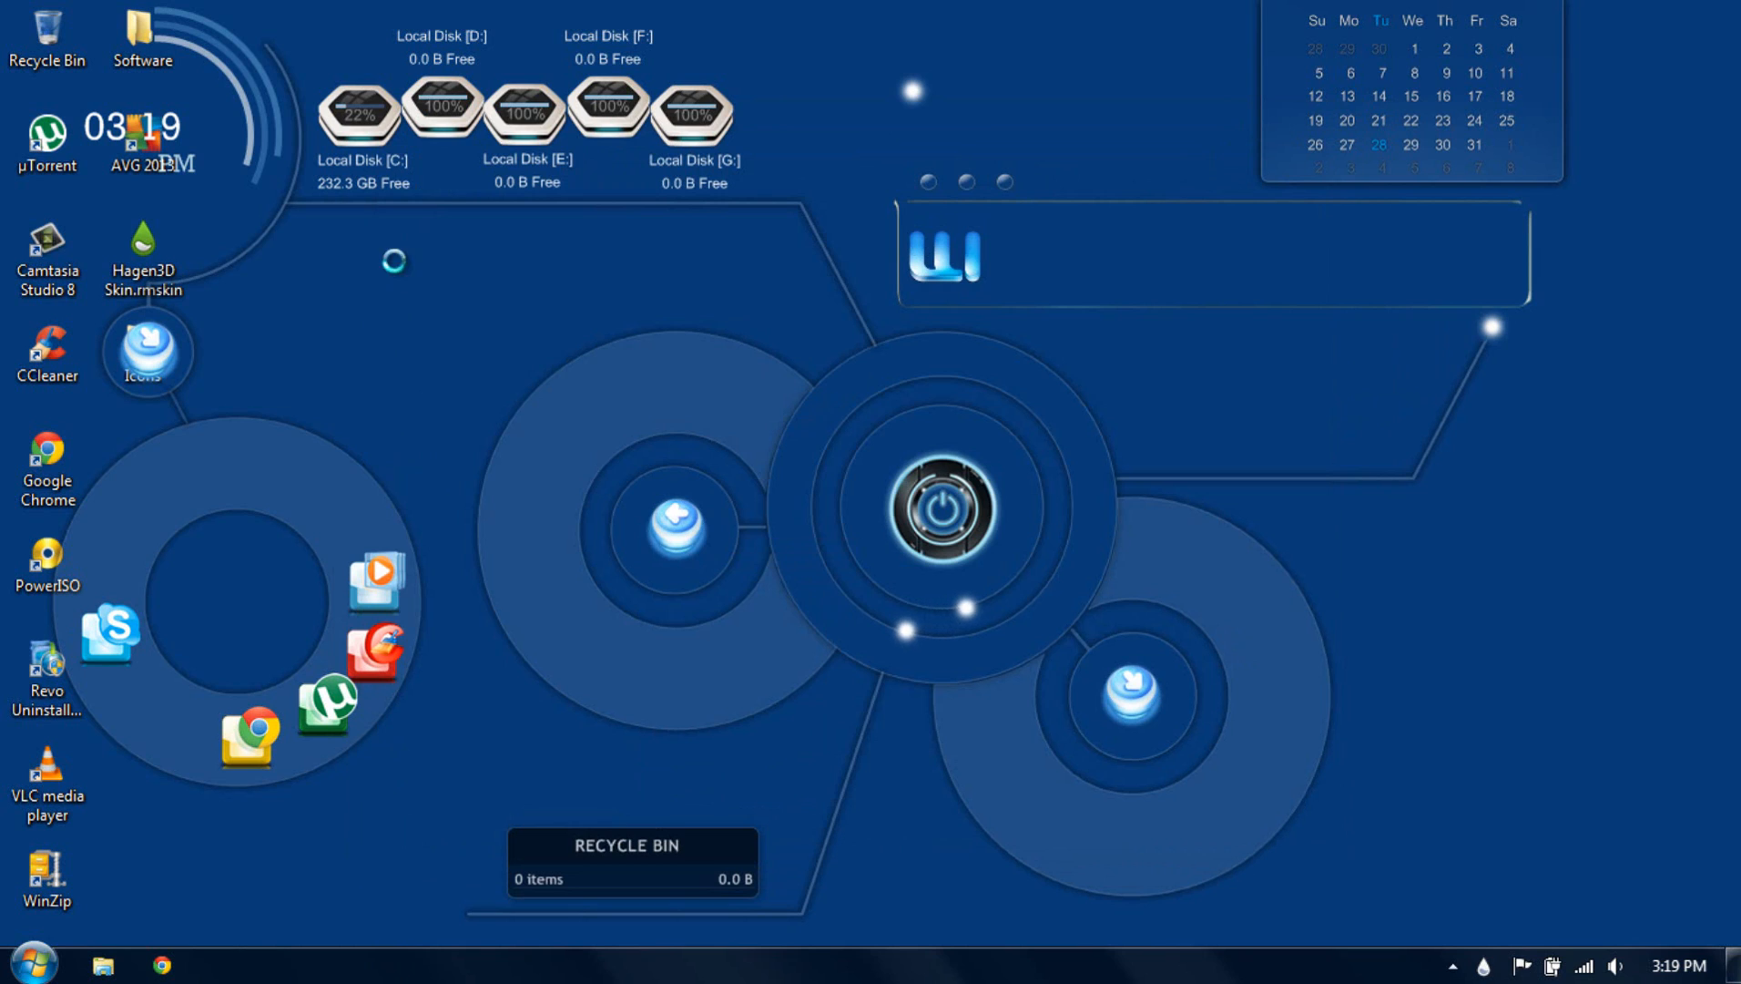
Hide all desktop icons so that only the Rainmeter skin is displayed.
right_click(402, 242)
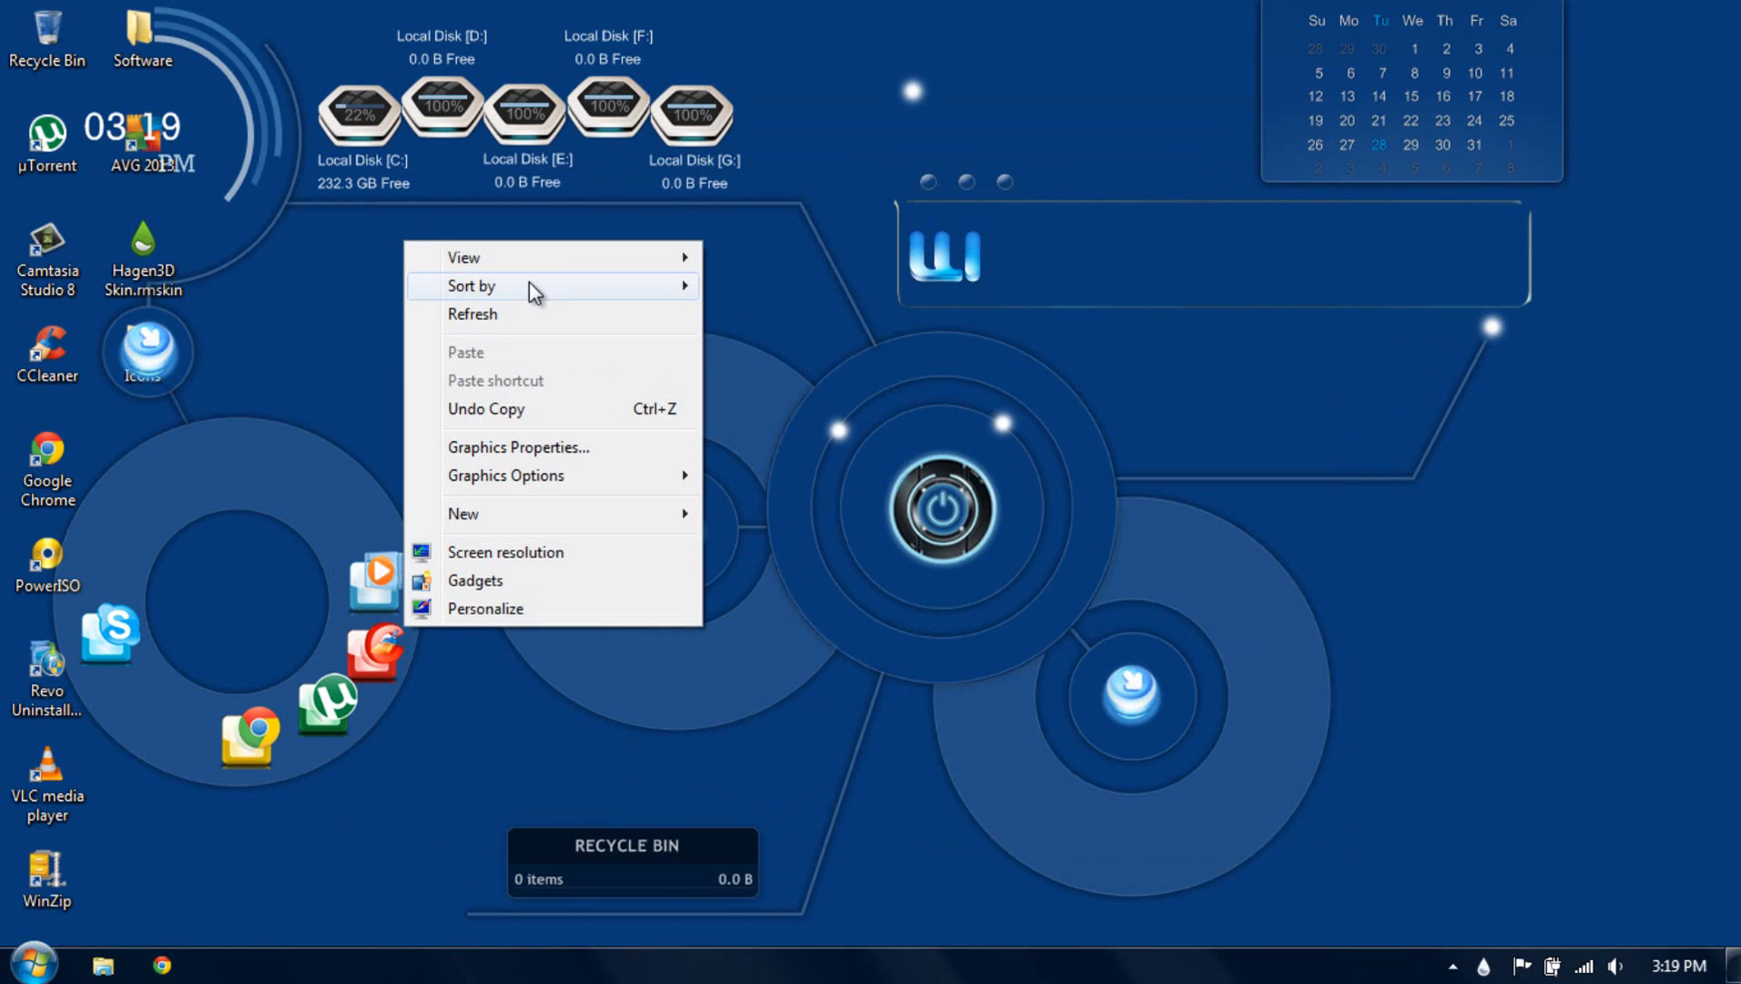
mouse_move(576, 262)
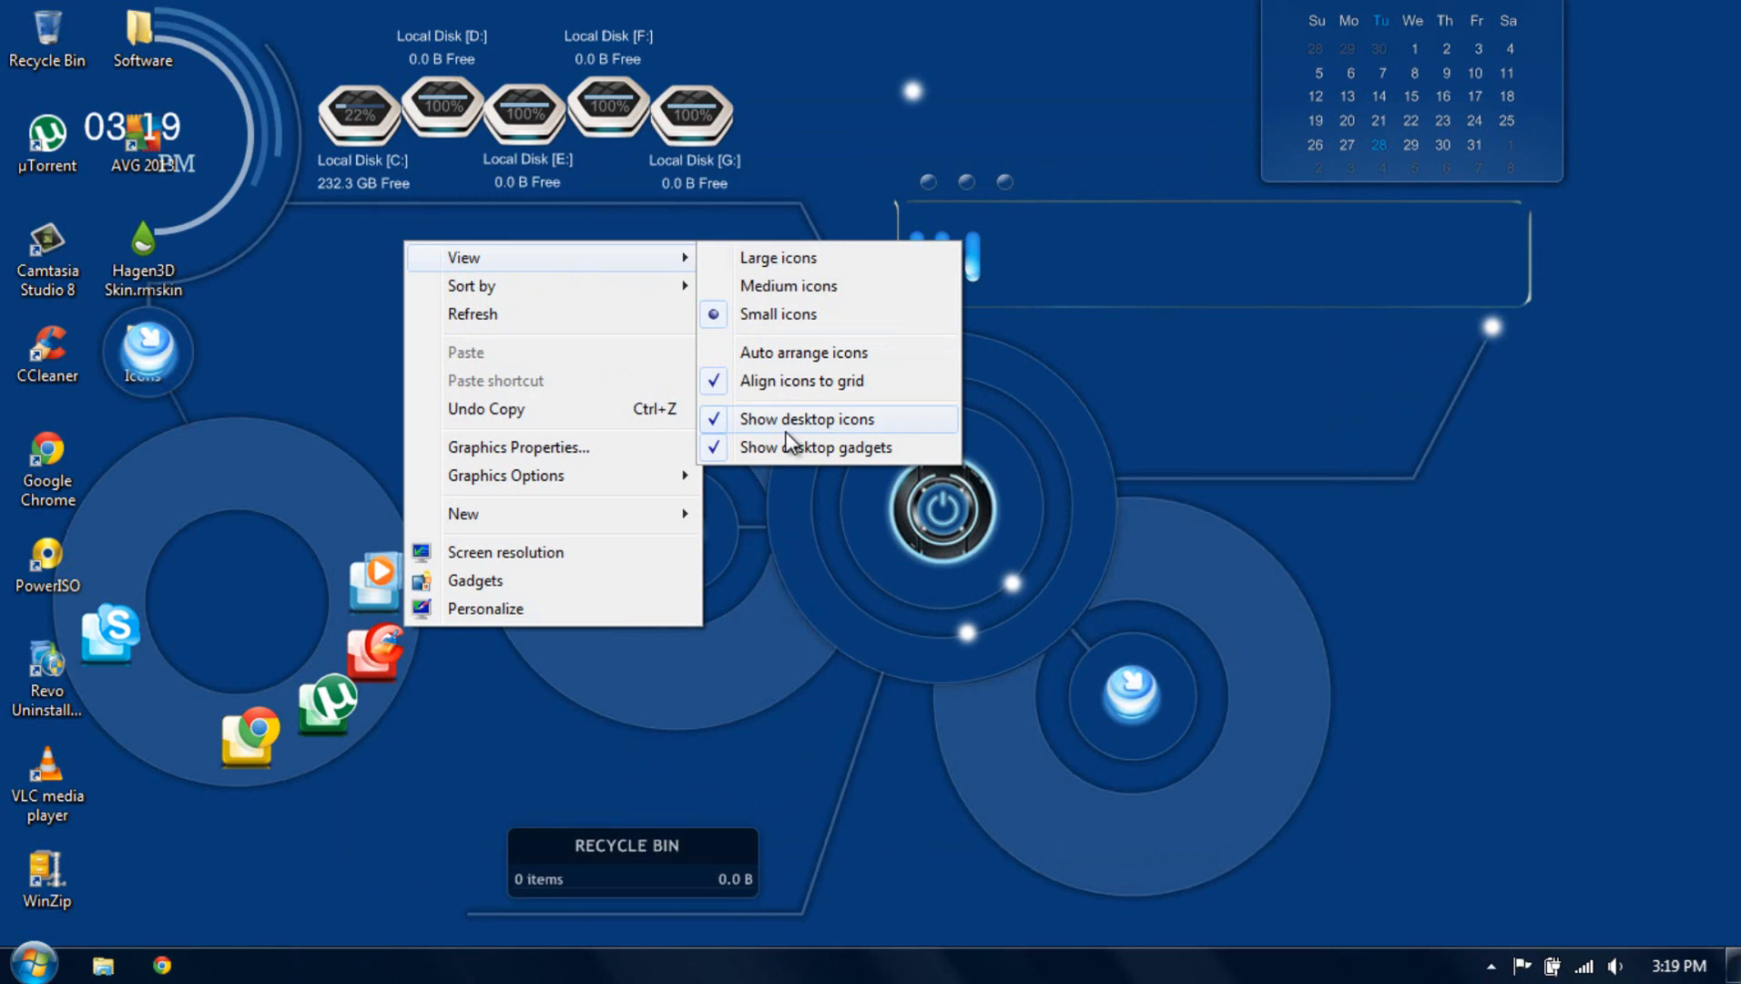
left_click(785, 428)
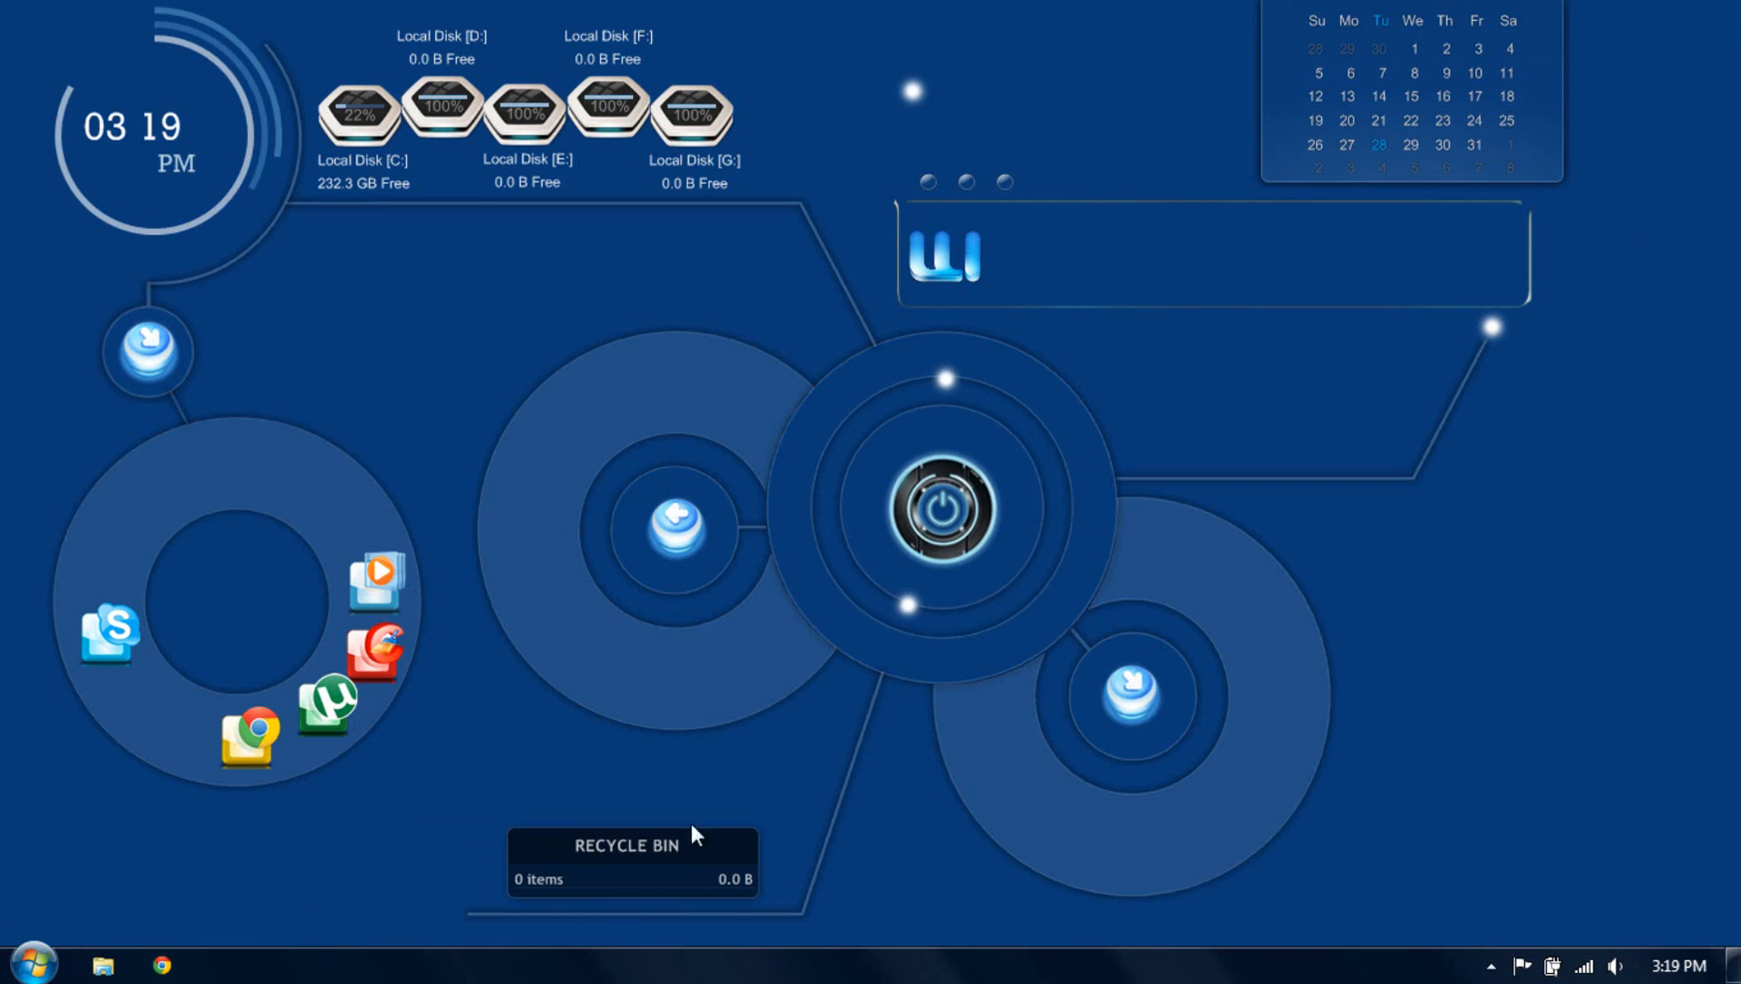
Locate the Recycle Bin skin of the illustro suite among Rainmeter's skins, without changing anything.
right_click(704, 670)
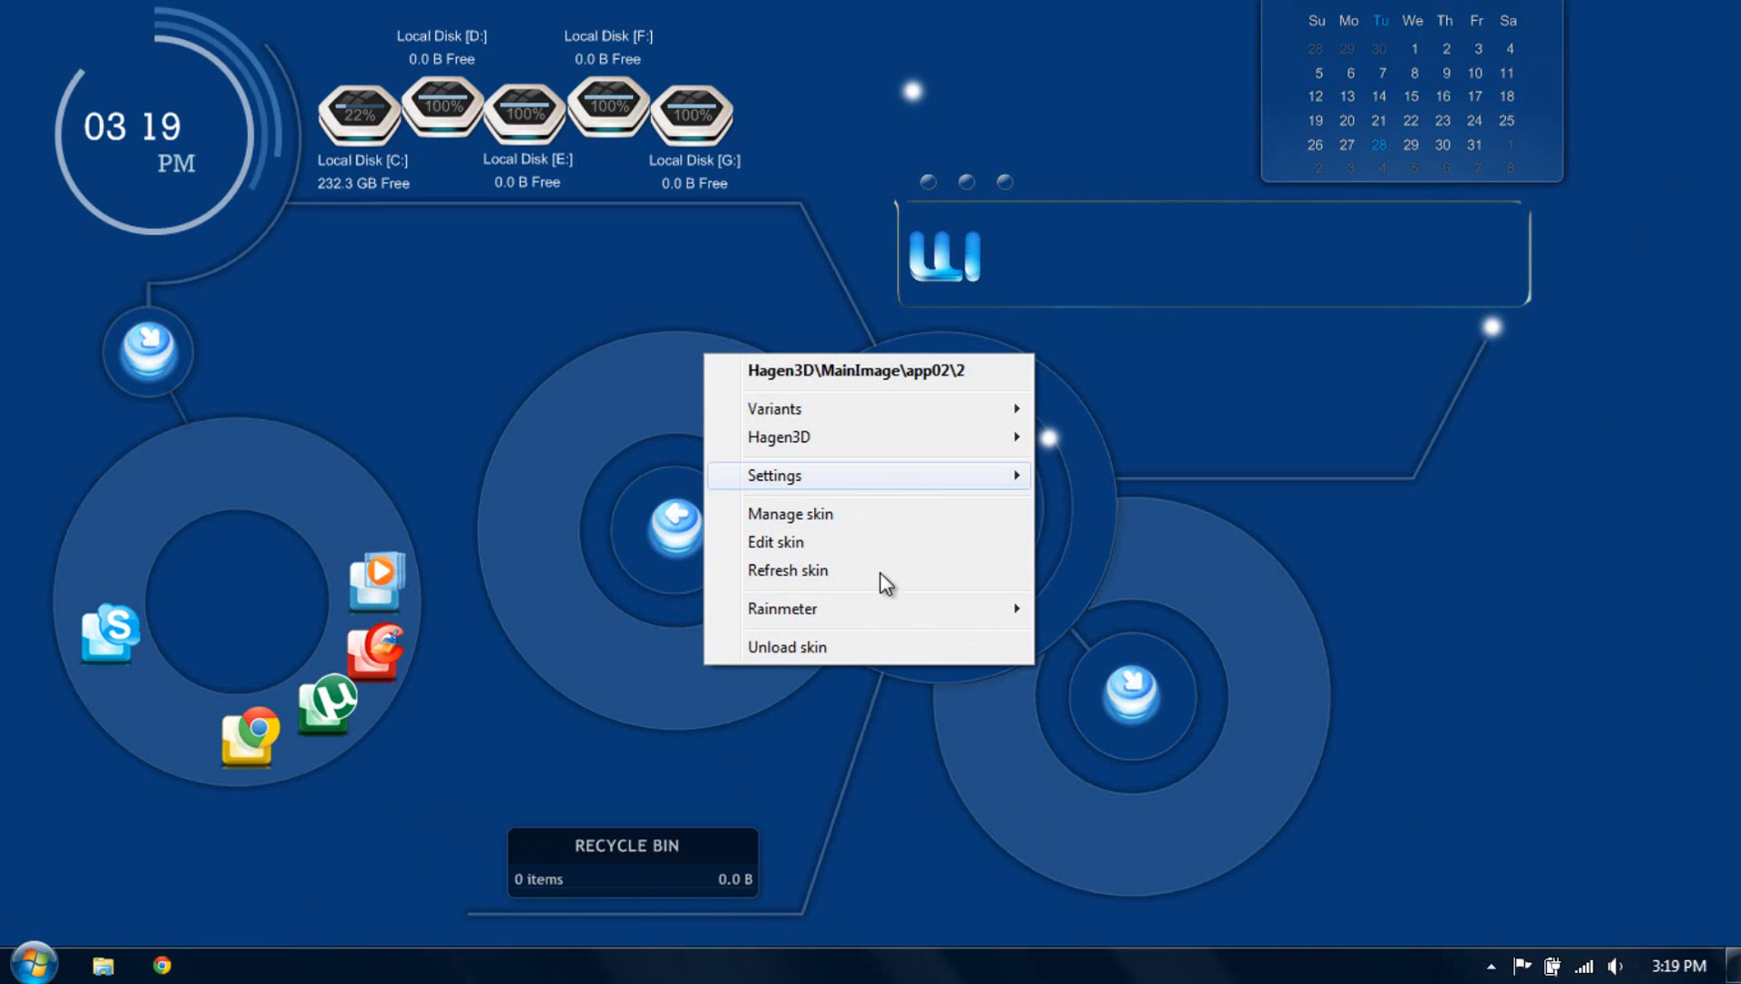
mouse_move(867, 608)
mouse_move(1116, 705)
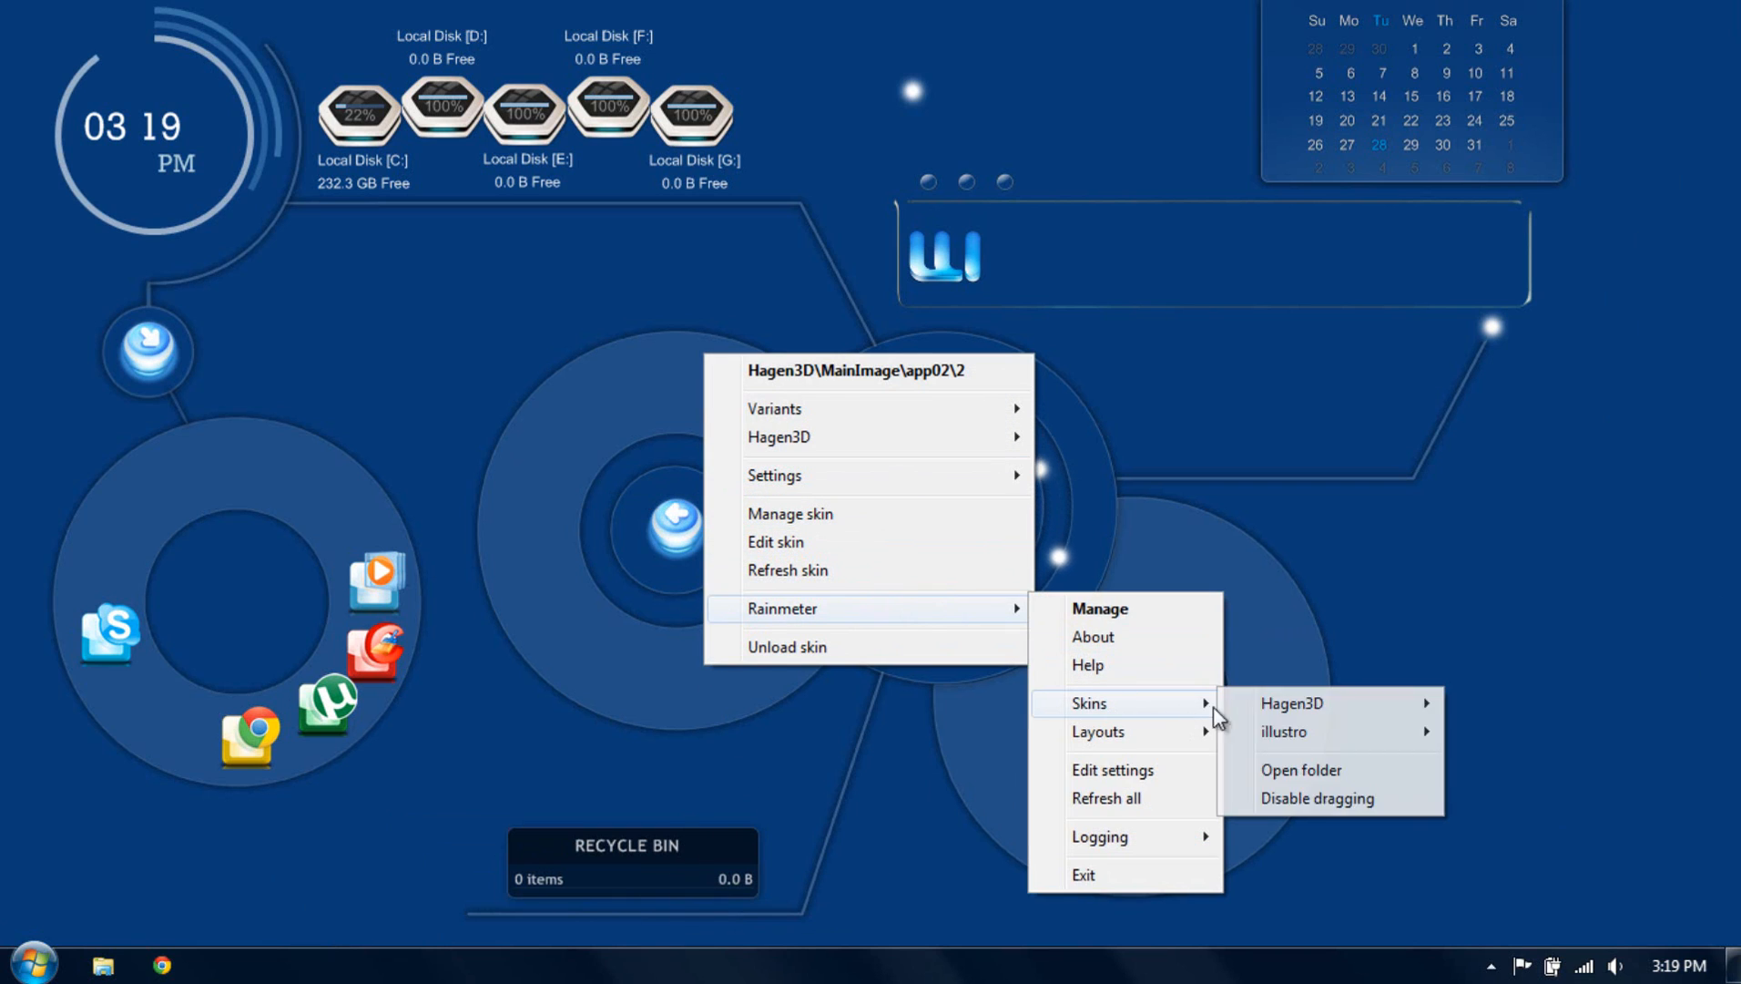
mouse_move(1289, 735)
mouse_move(1466, 845)
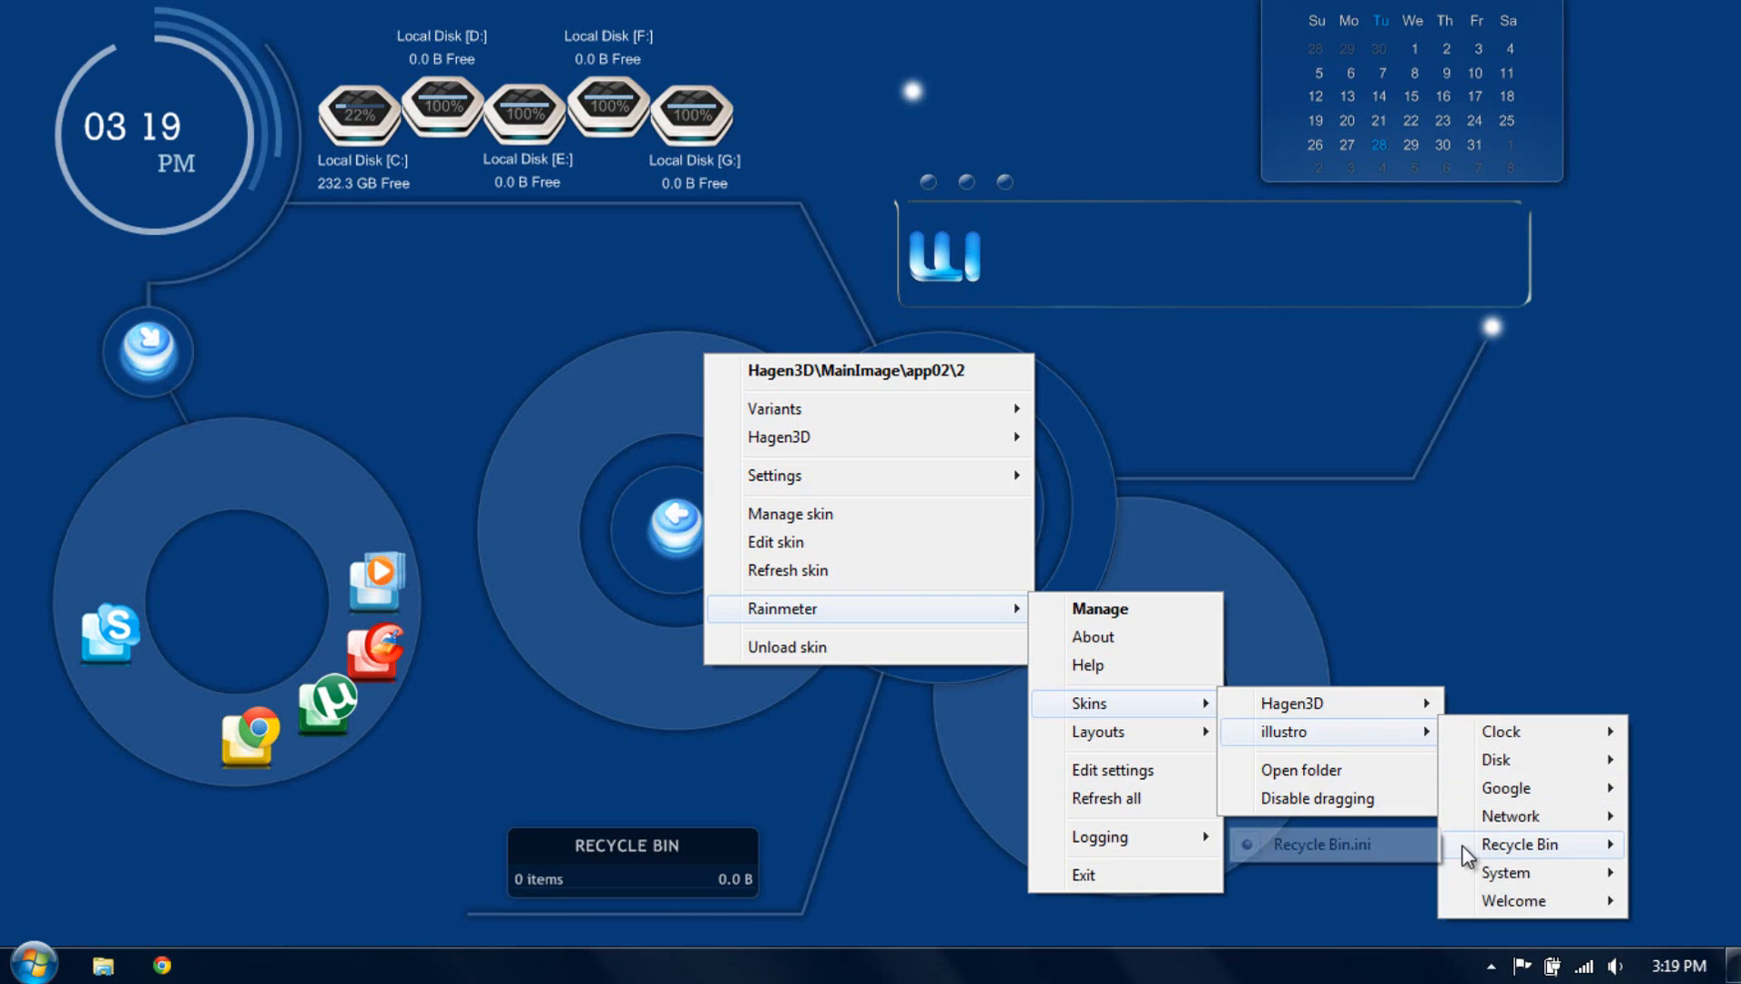
left_click(825, 943)
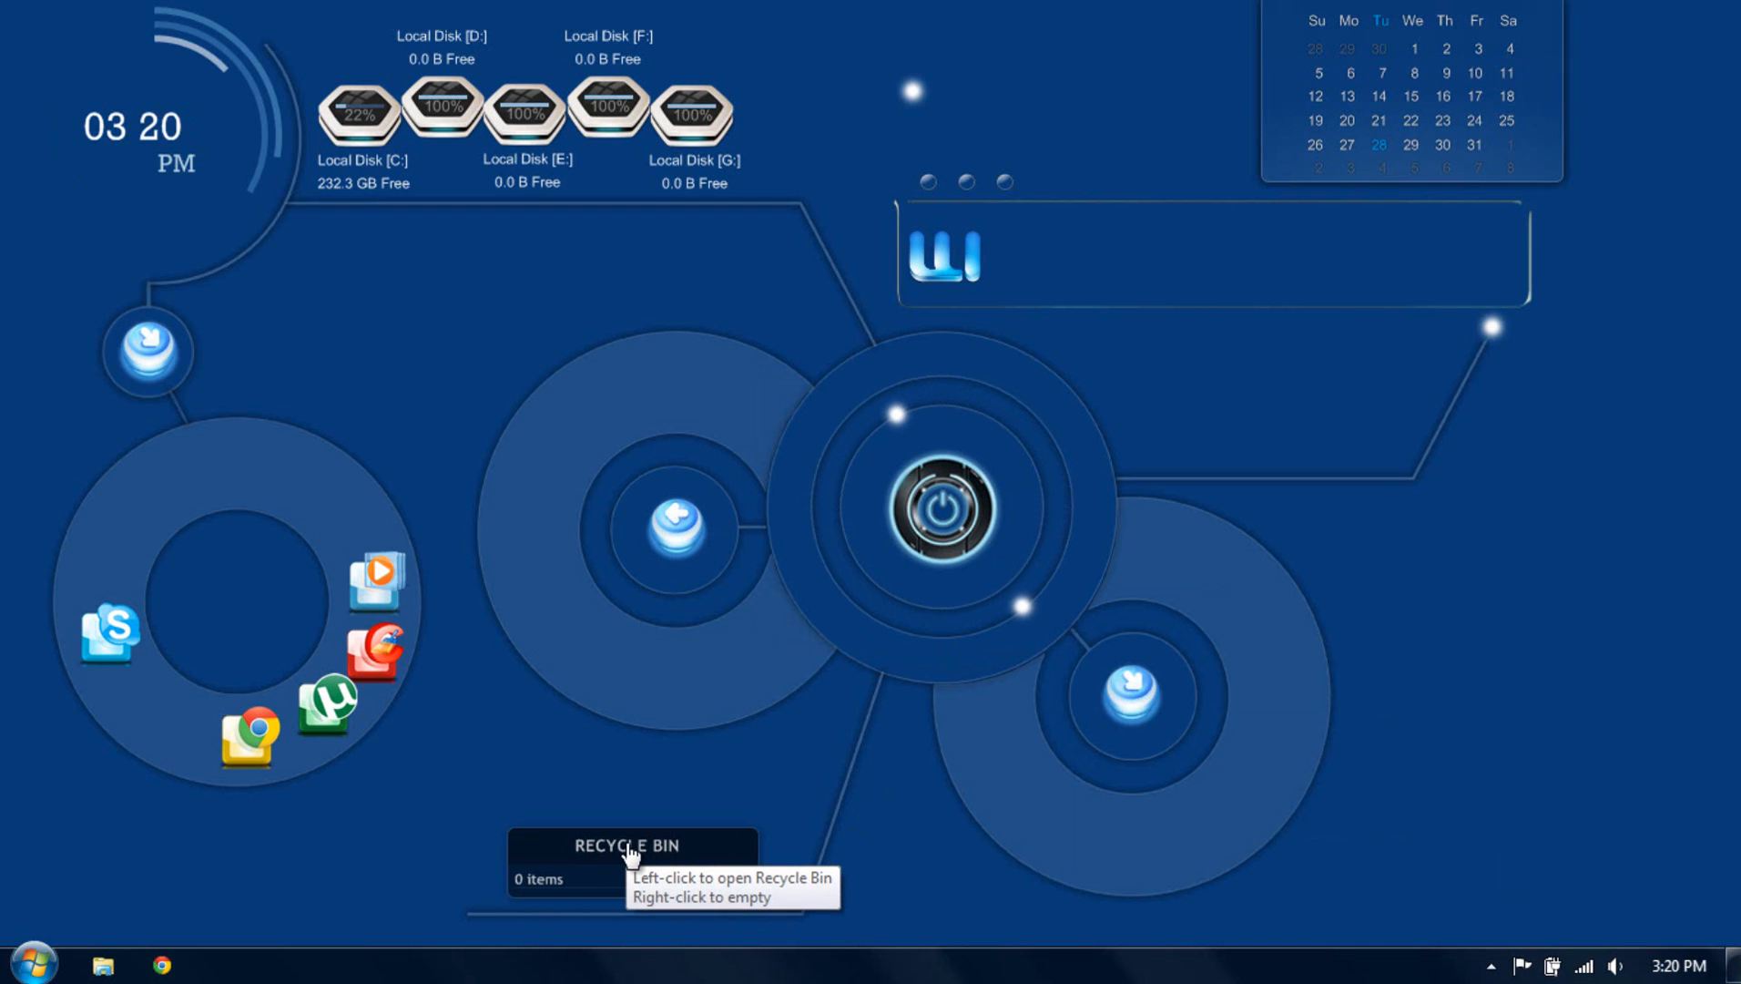
Test the Recycle Bin widget by calling up and cancelling its empty command, and opening and closing the Recycle Bin window.
right_click(629, 854)
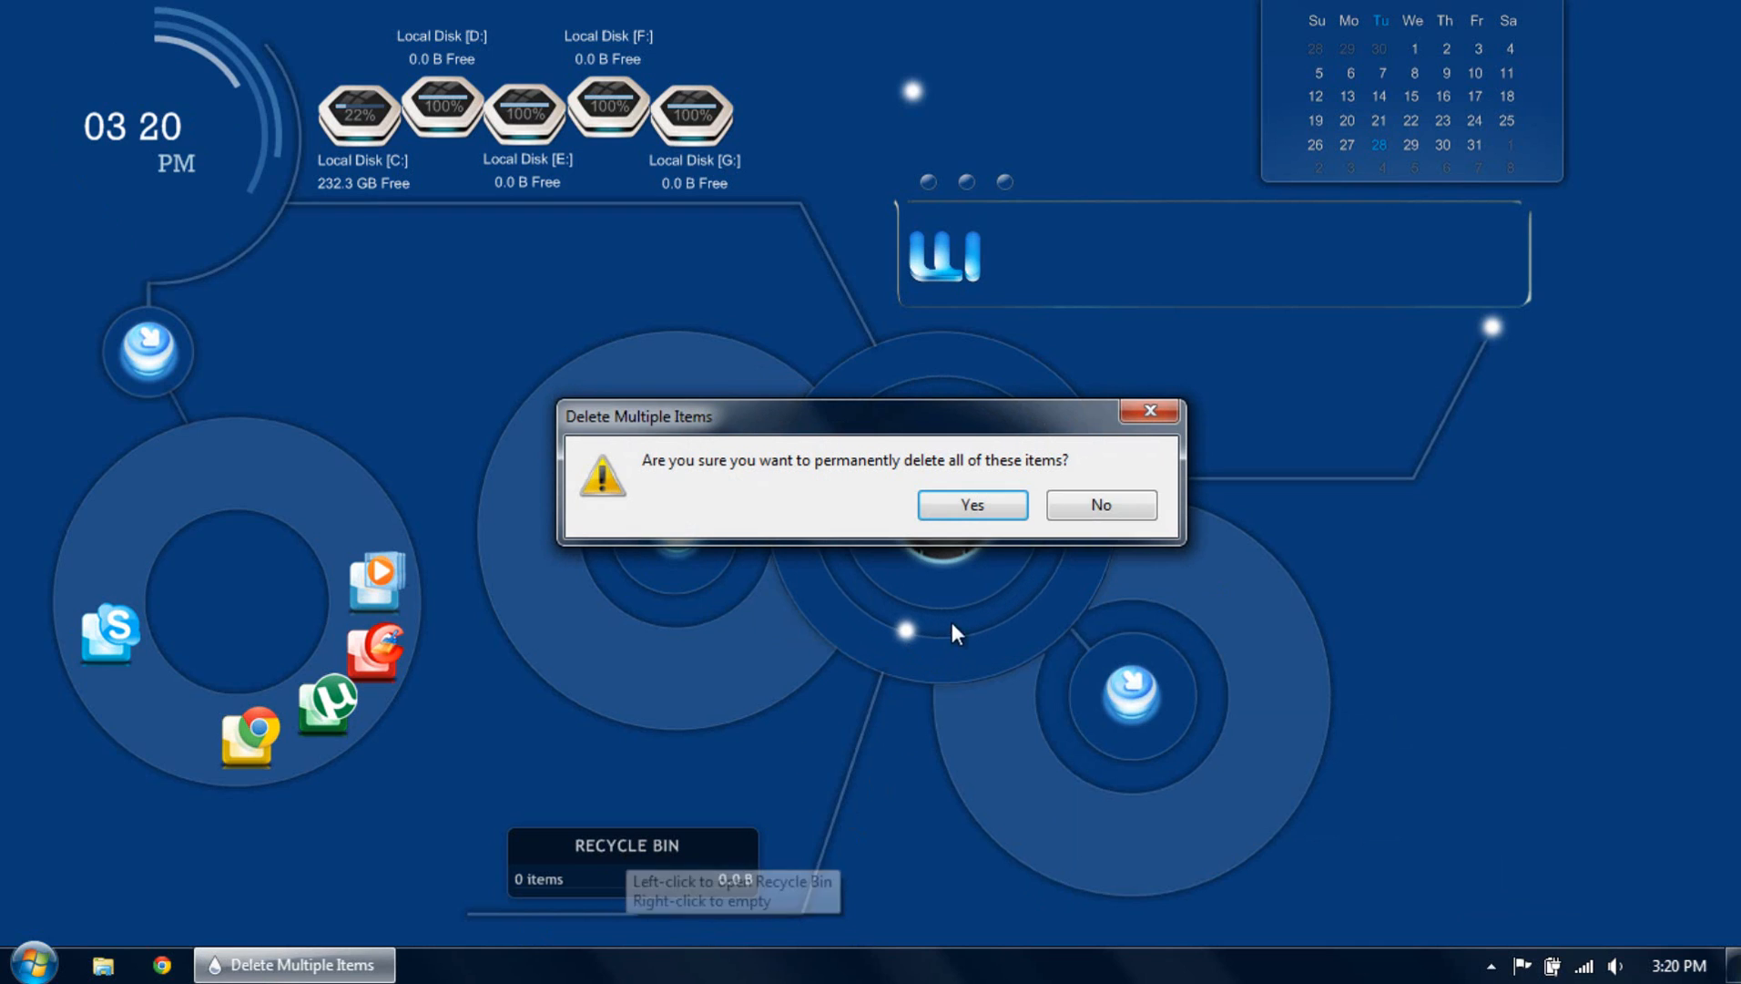
left_click(1152, 416)
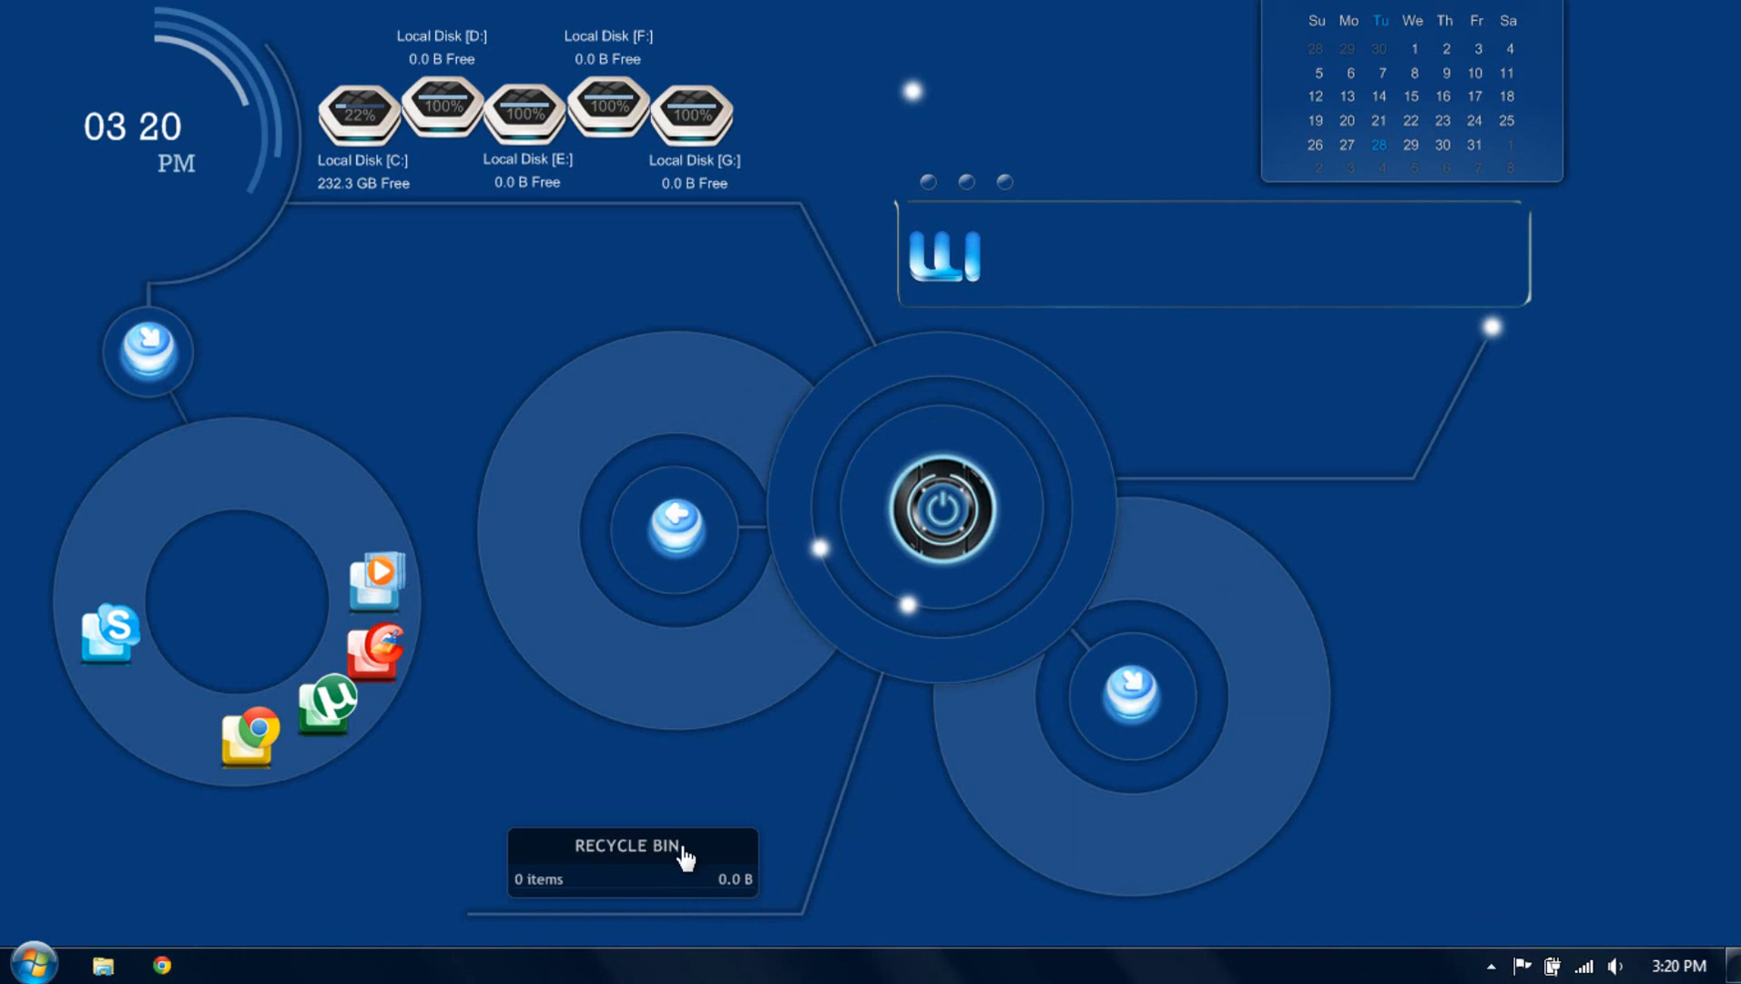
left_click(671, 856)
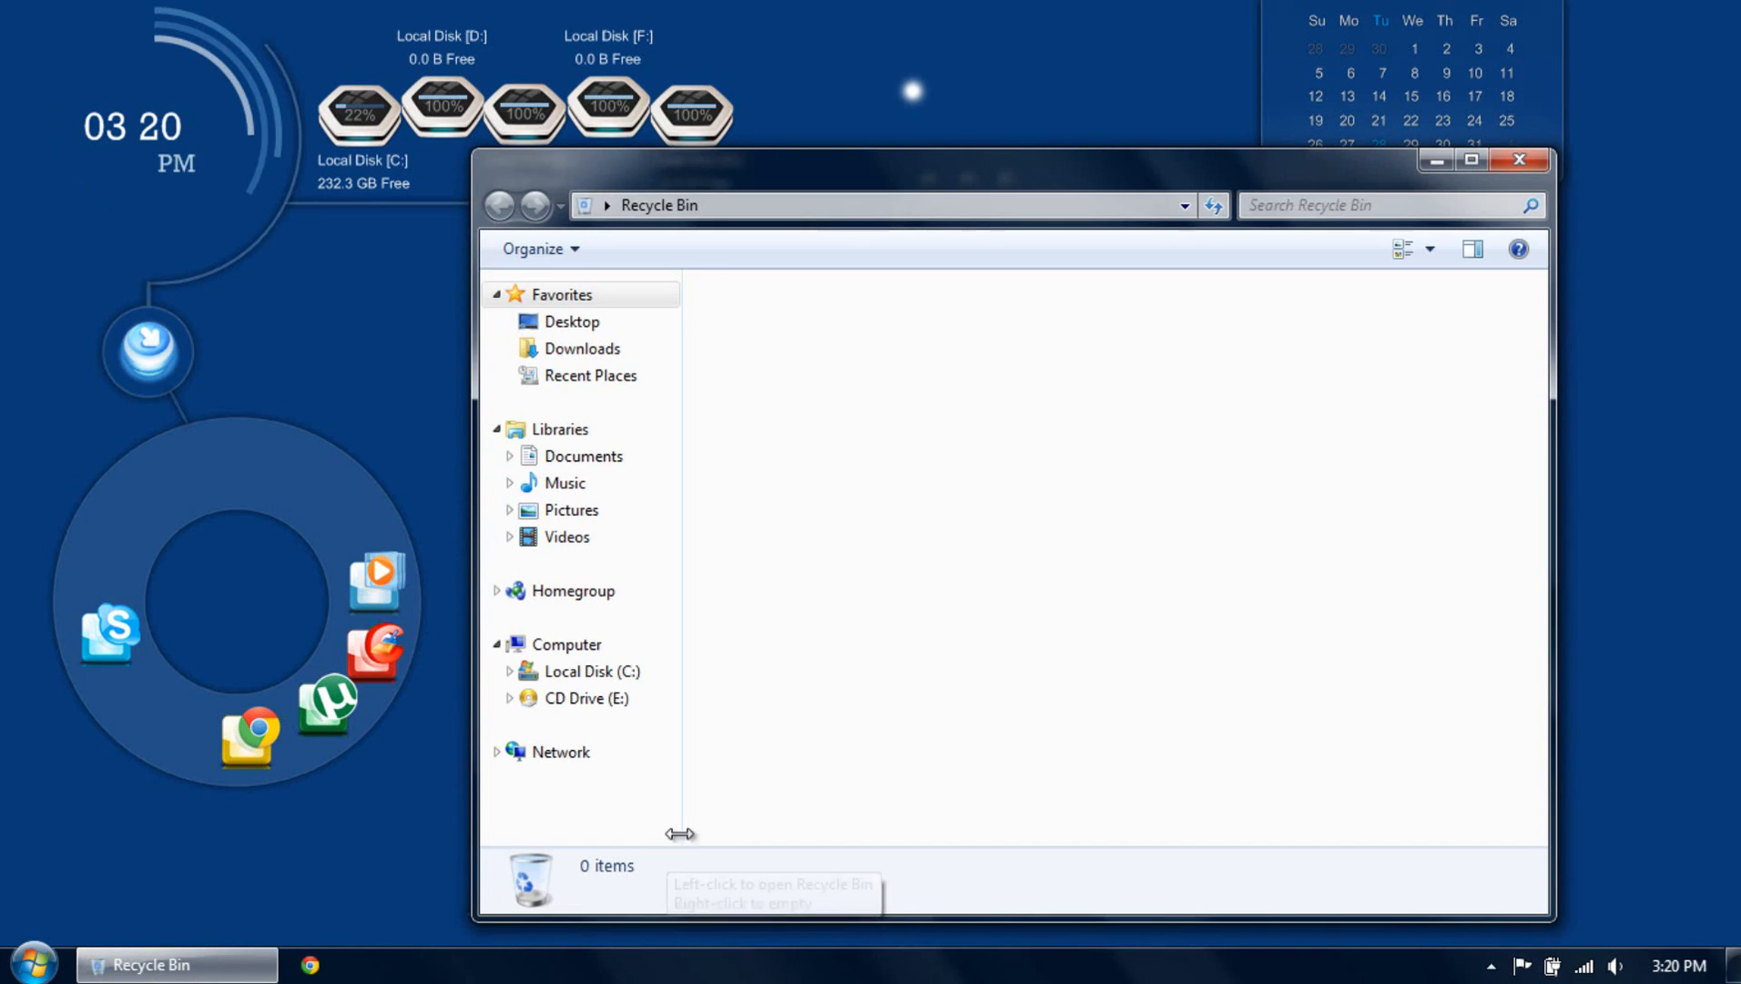
left_click(1517, 162)
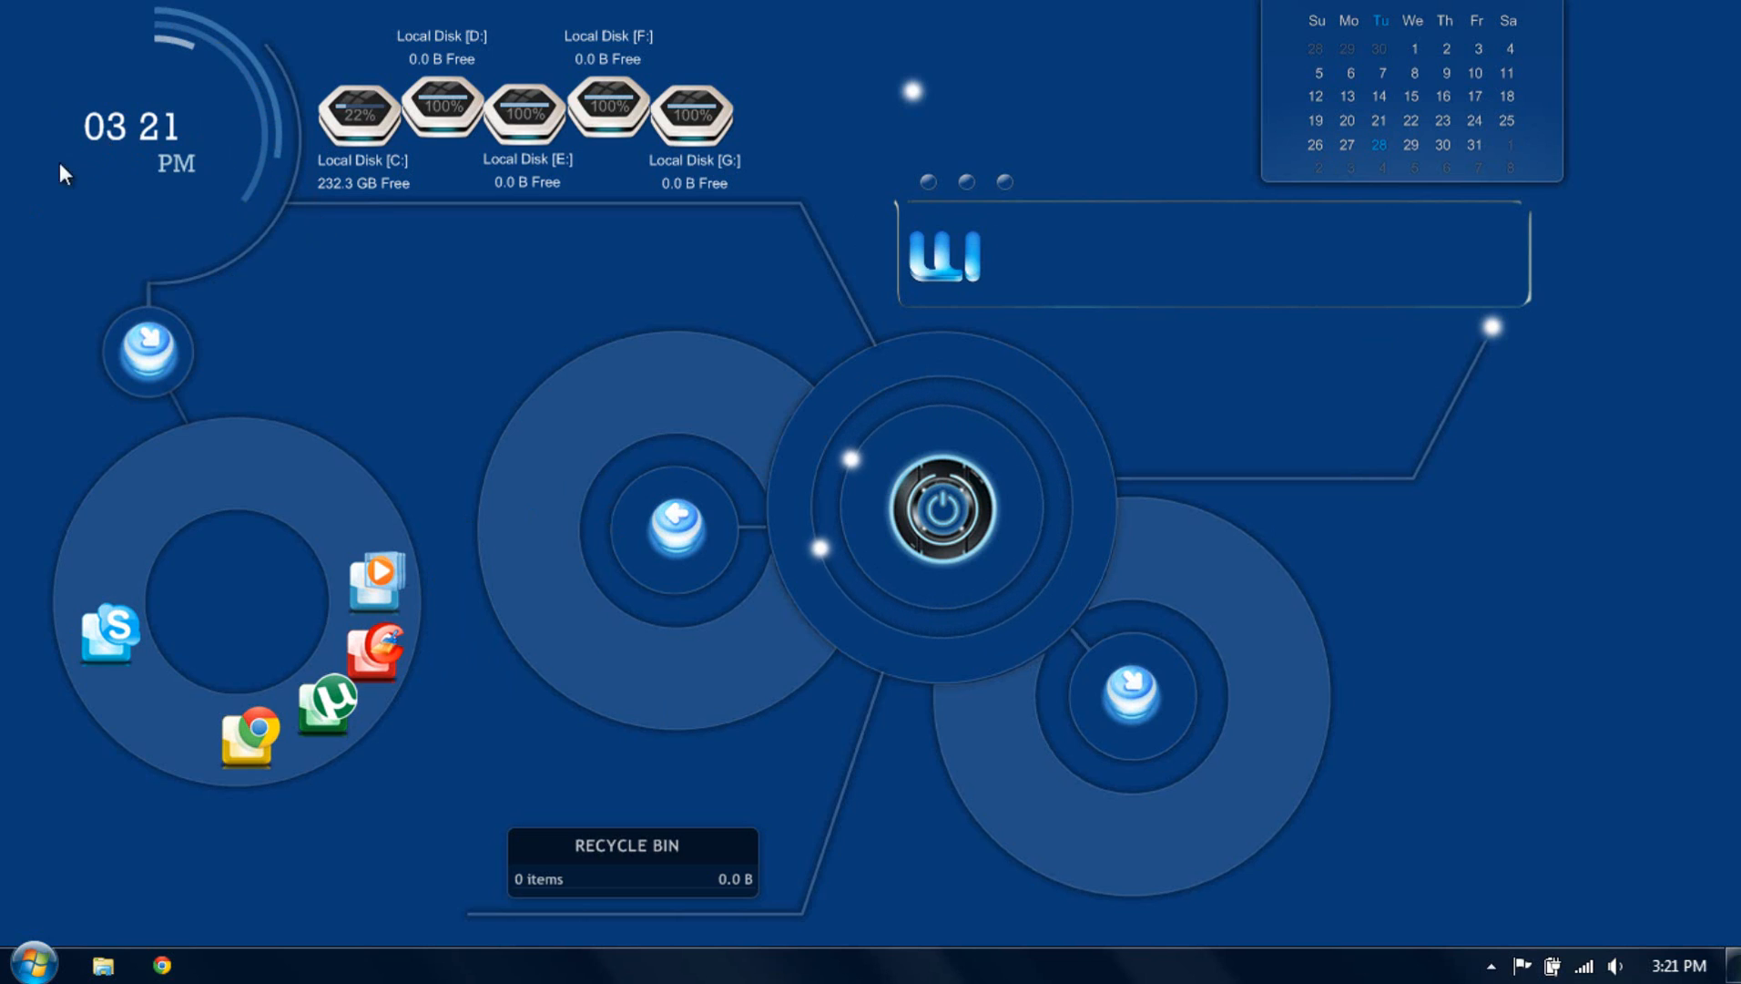
Open the Hagen3D clock skin's configuration file for editing and locate the hour format in its MeasureTimeH section.
right_click(217, 43)
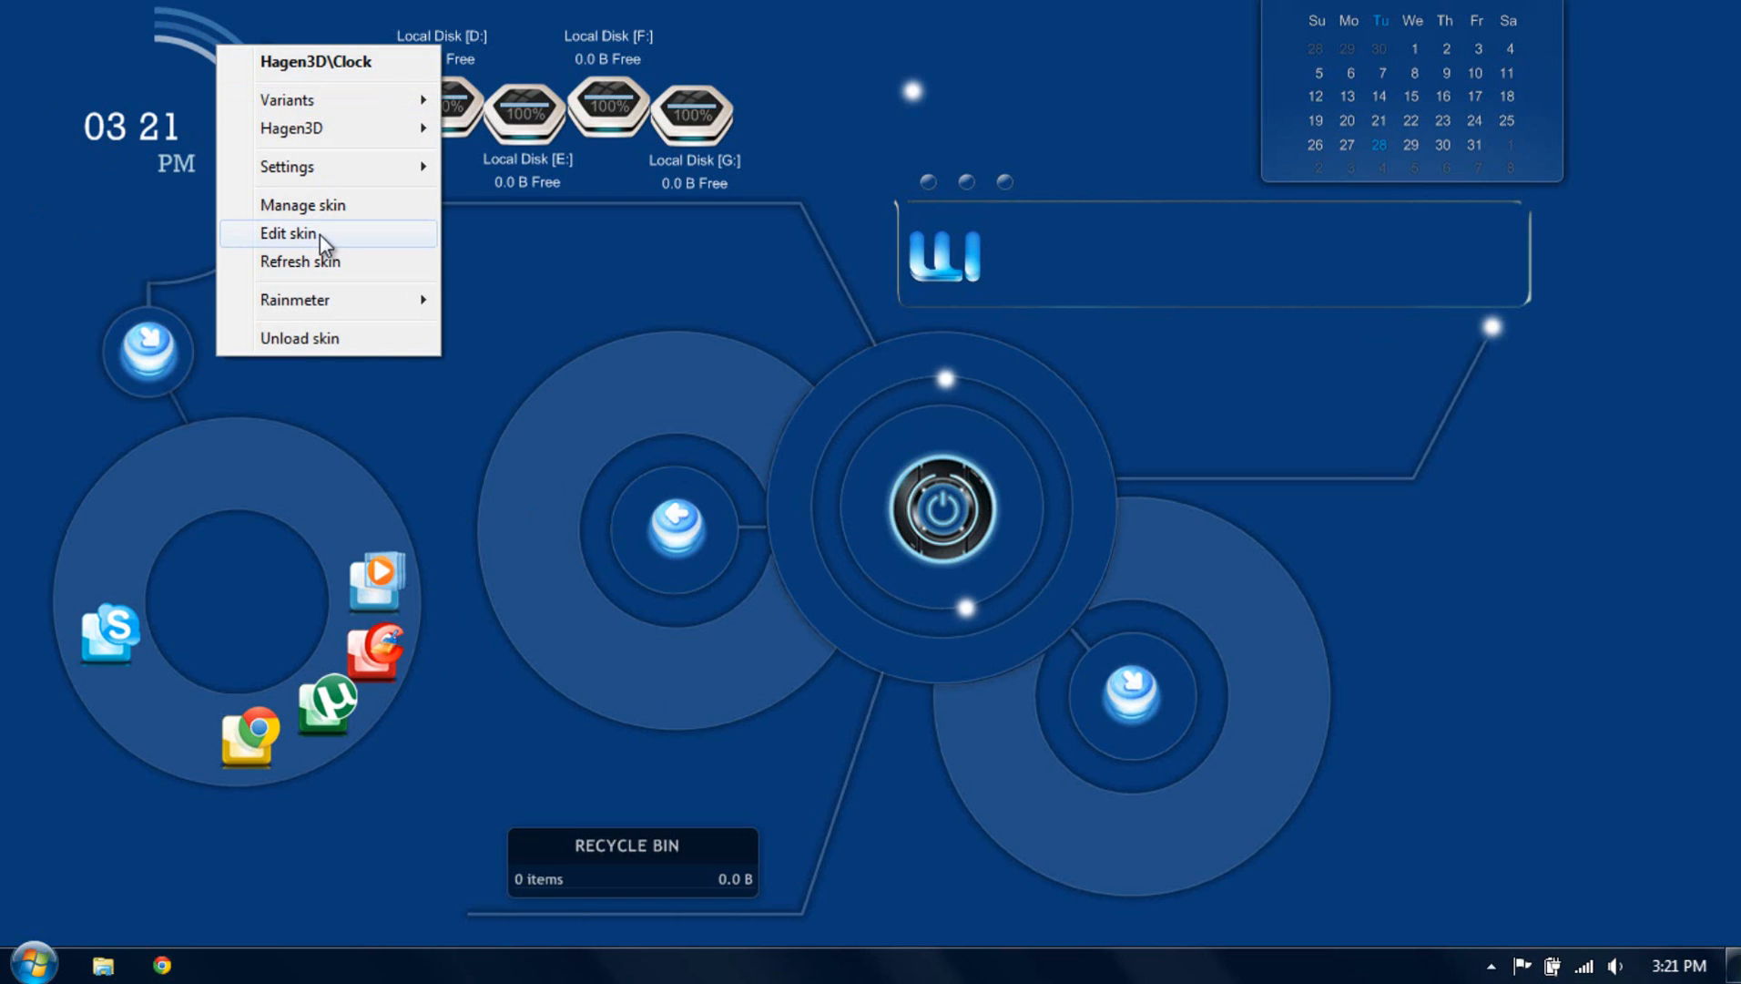
left_click(321, 239)
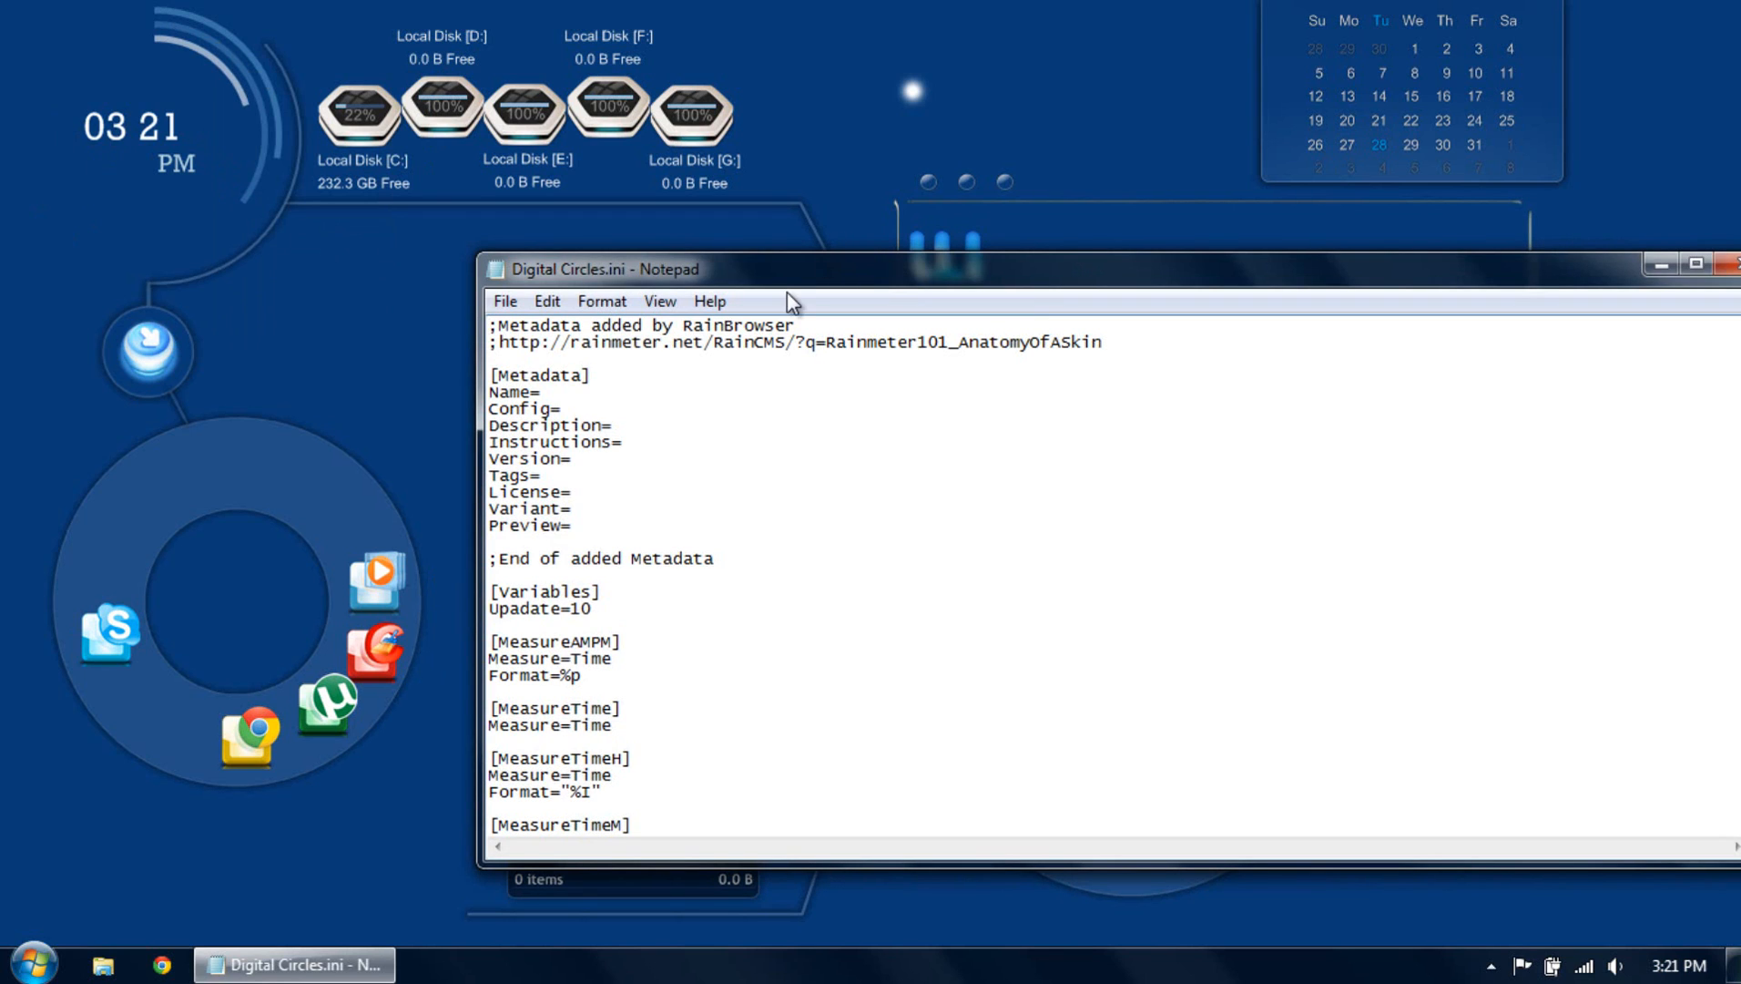
left_click_drag(786, 292, 594, 294)
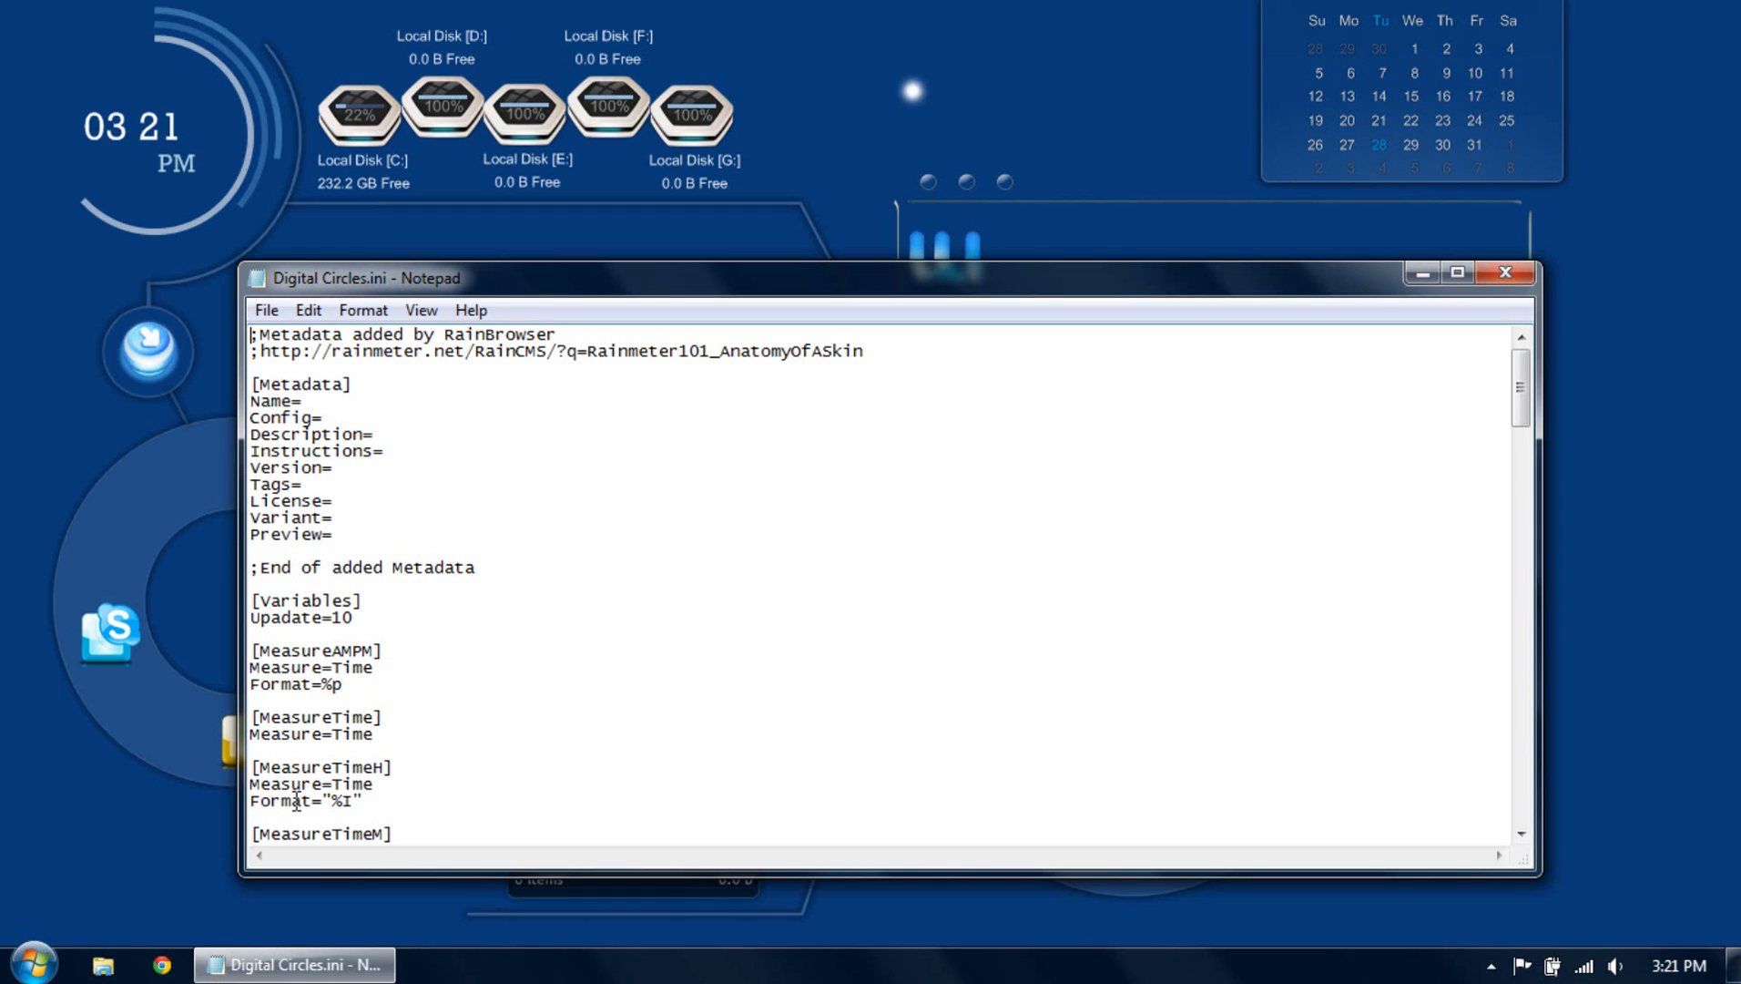
left_click_drag(343, 805, 353, 805)
left_click(394, 800)
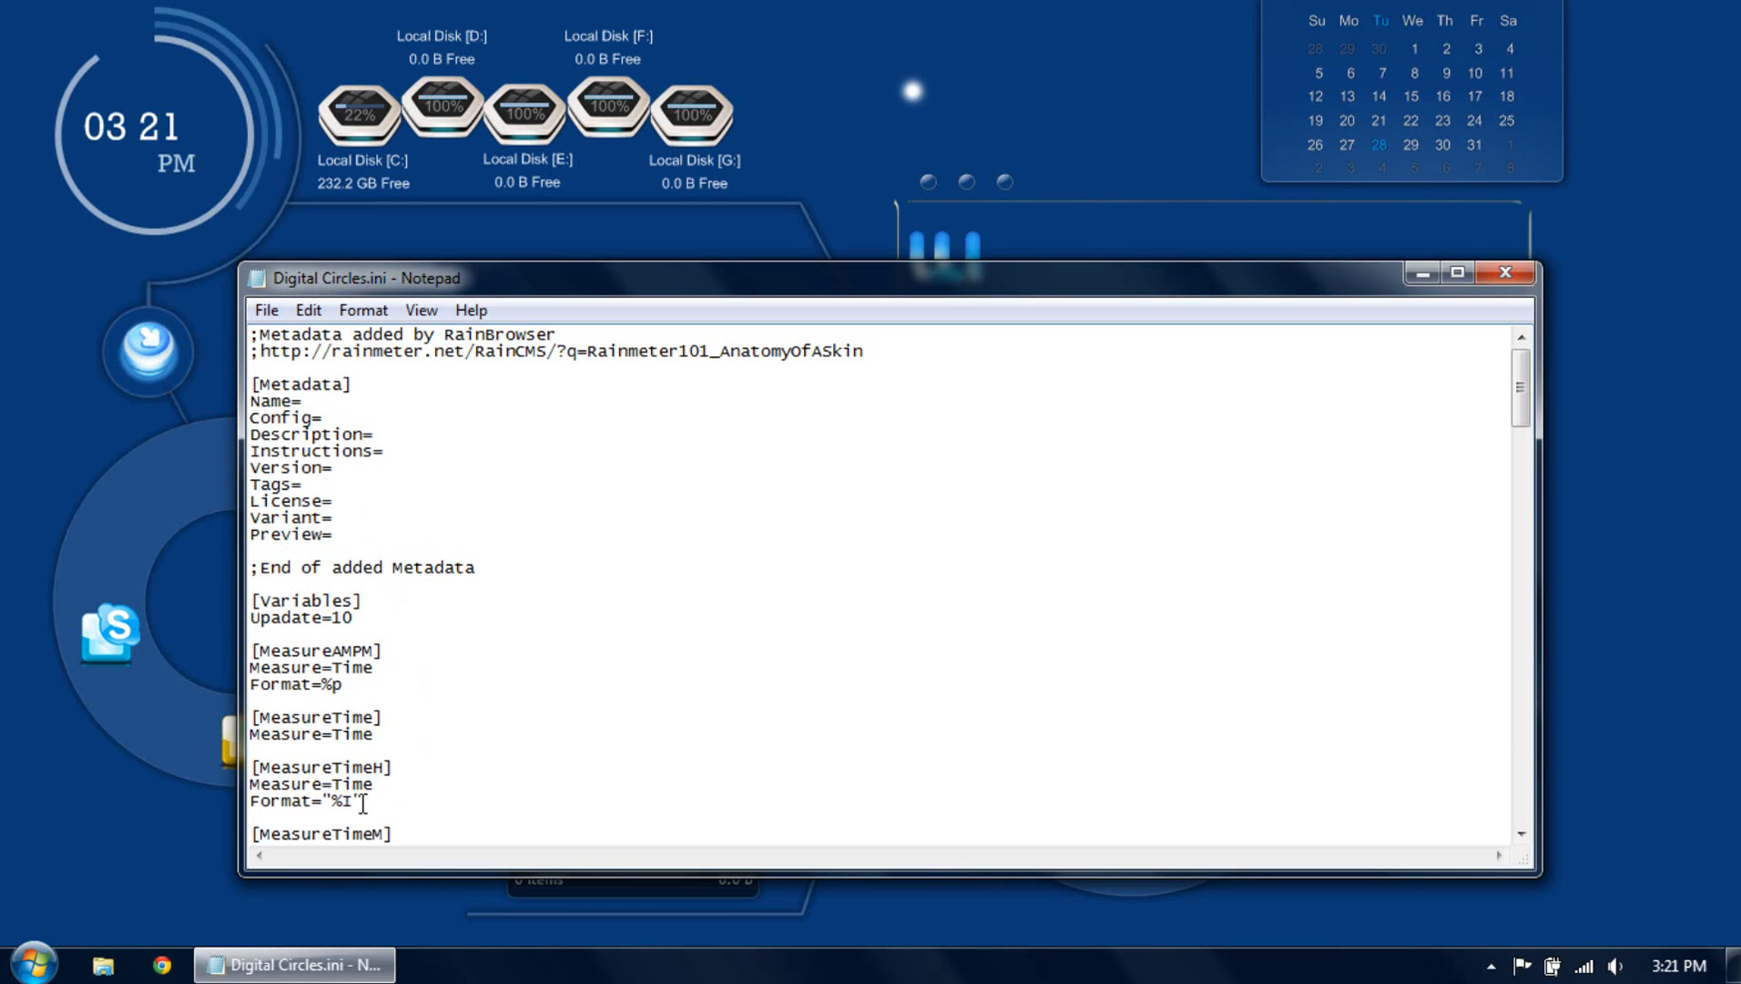
scroll(457, 496, "down", 6)
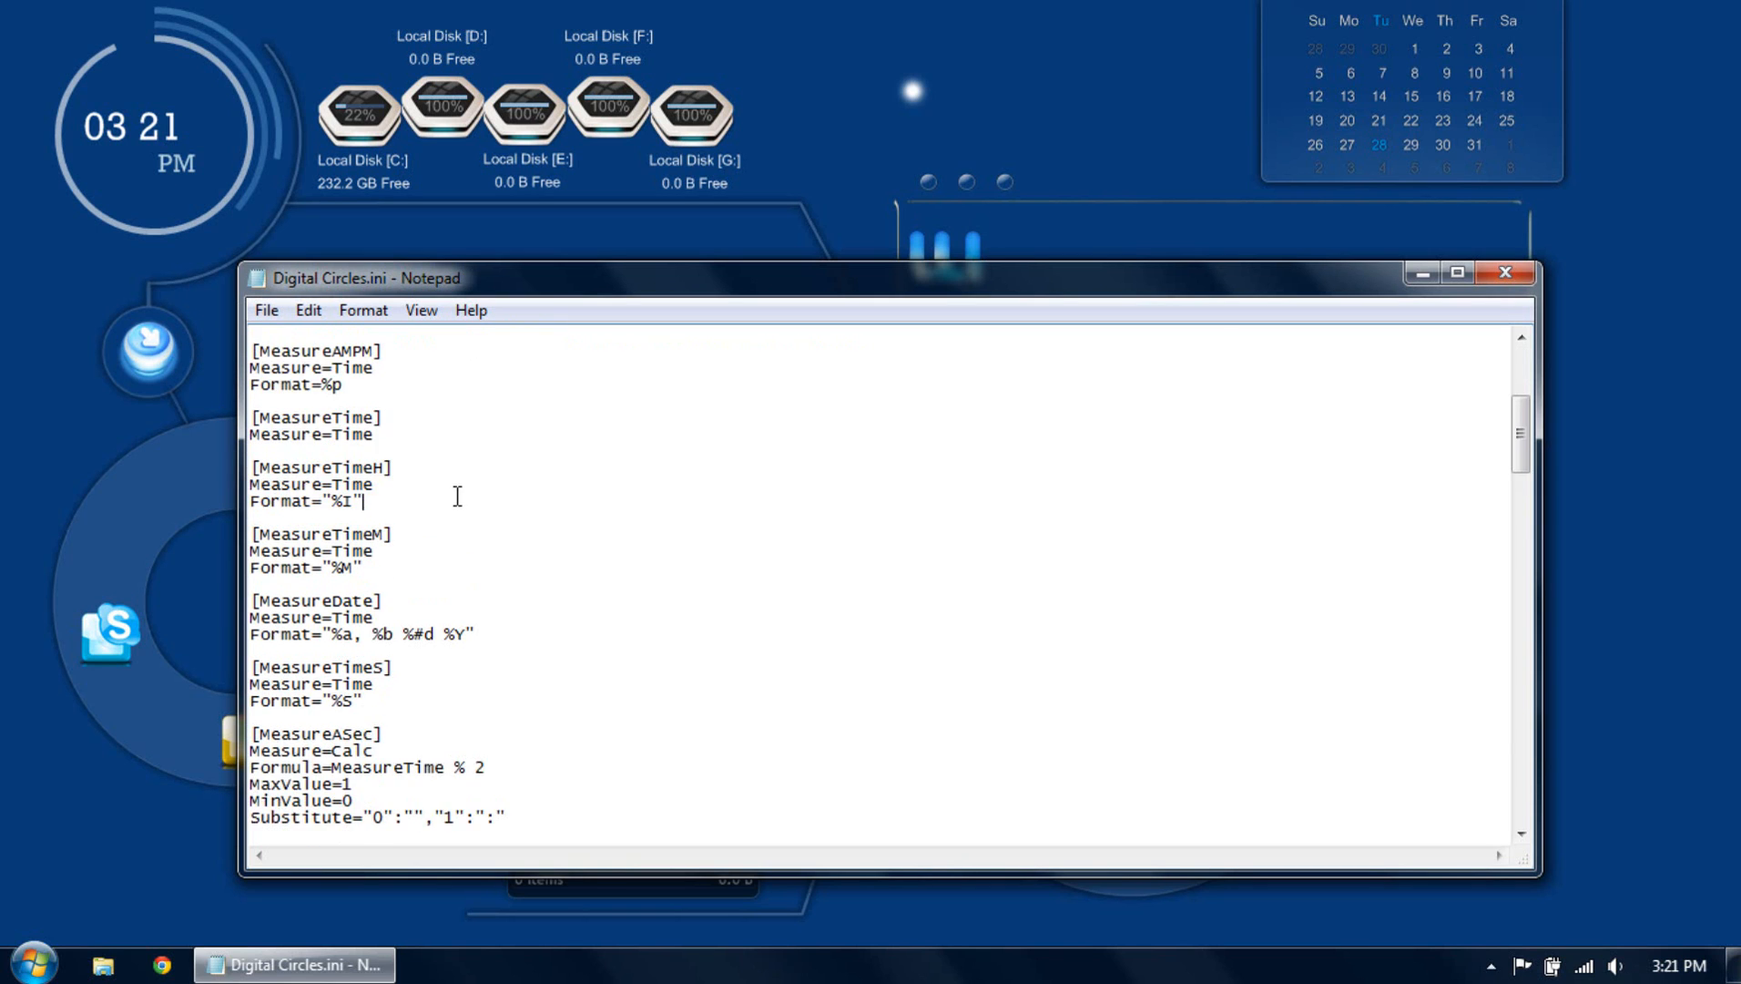
scroll(457, 496, "down", 6)
scroll(457, 496, "up", 12)
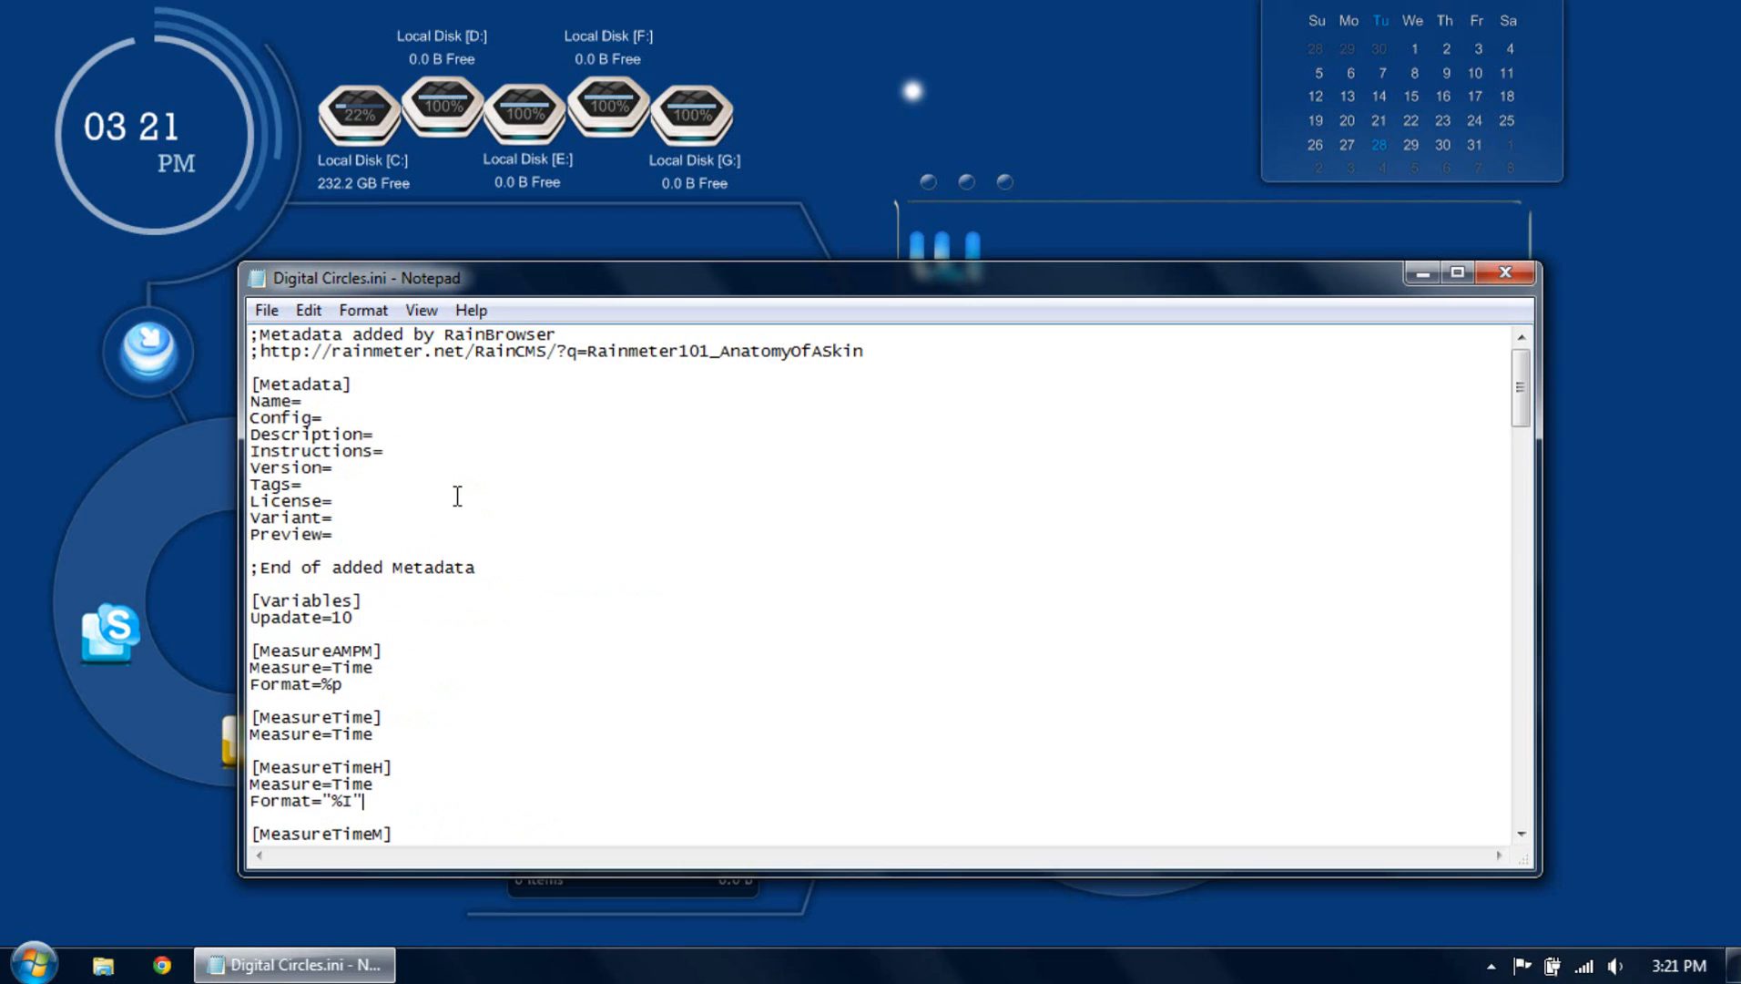
Set the MeasureTimeH format to "%H" for a 24-hour clock, save the file and refresh the clock skin.
scroll(401, 699, "down", 3)
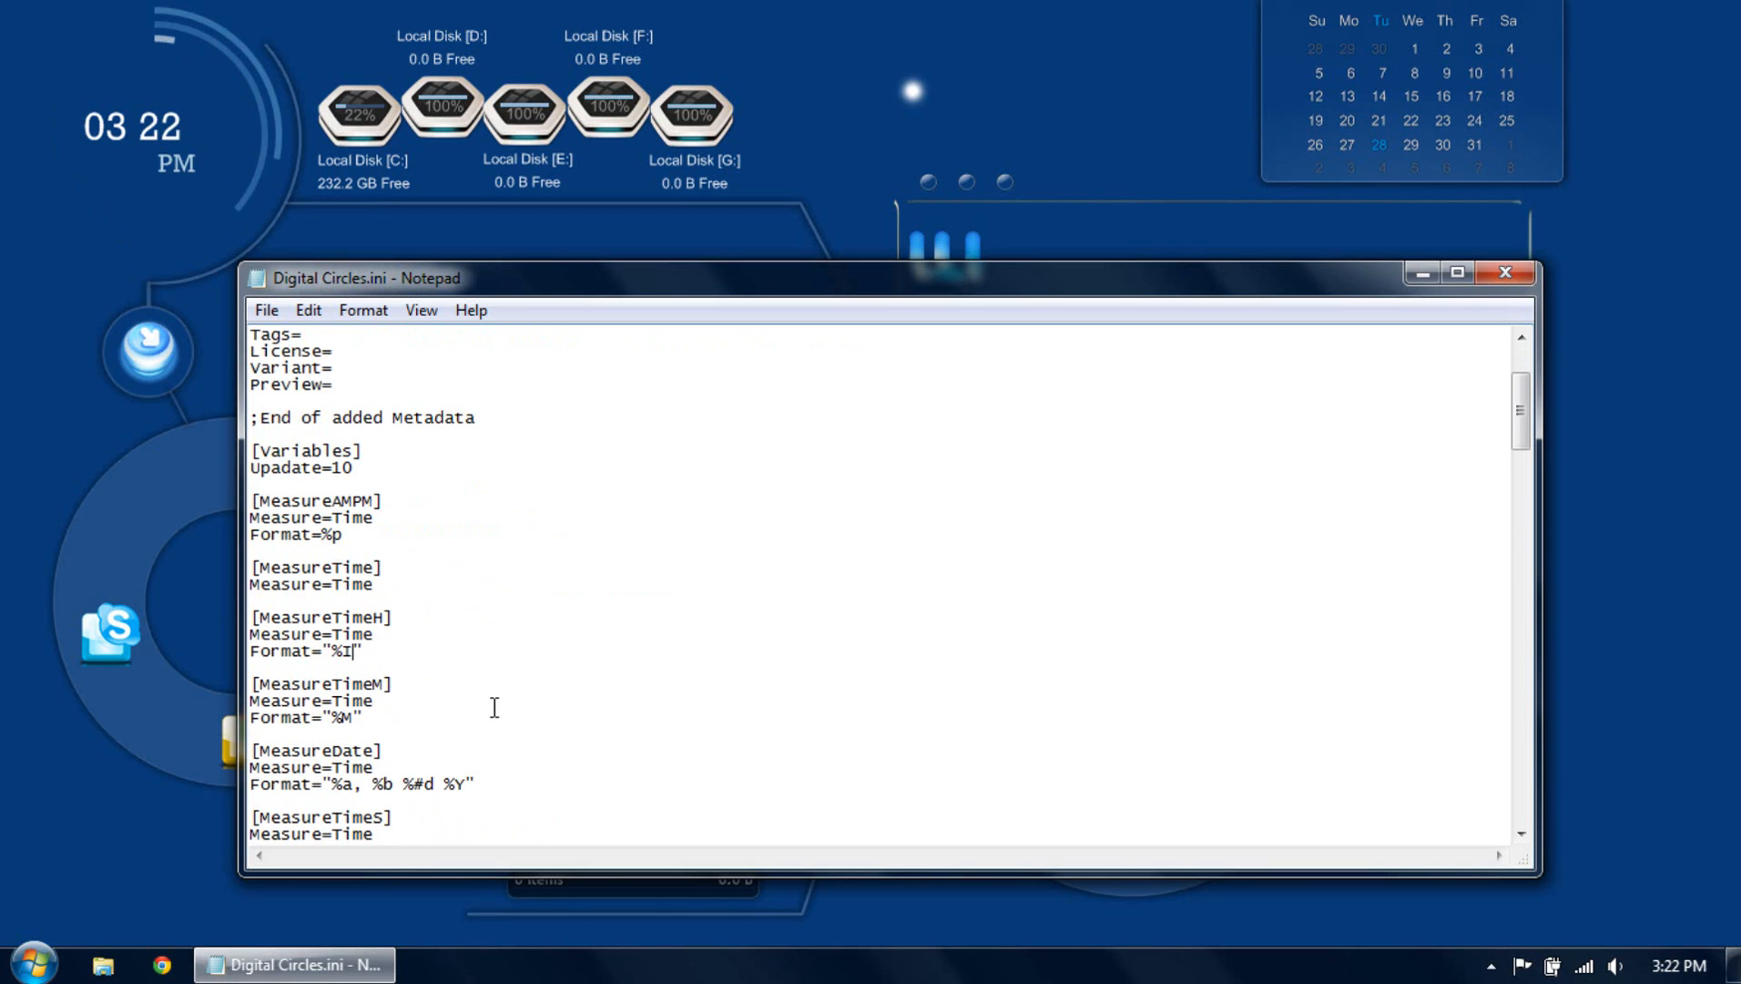
type("H")
left_click(272, 307)
left_click(630, 608)
right_click(257, 98)
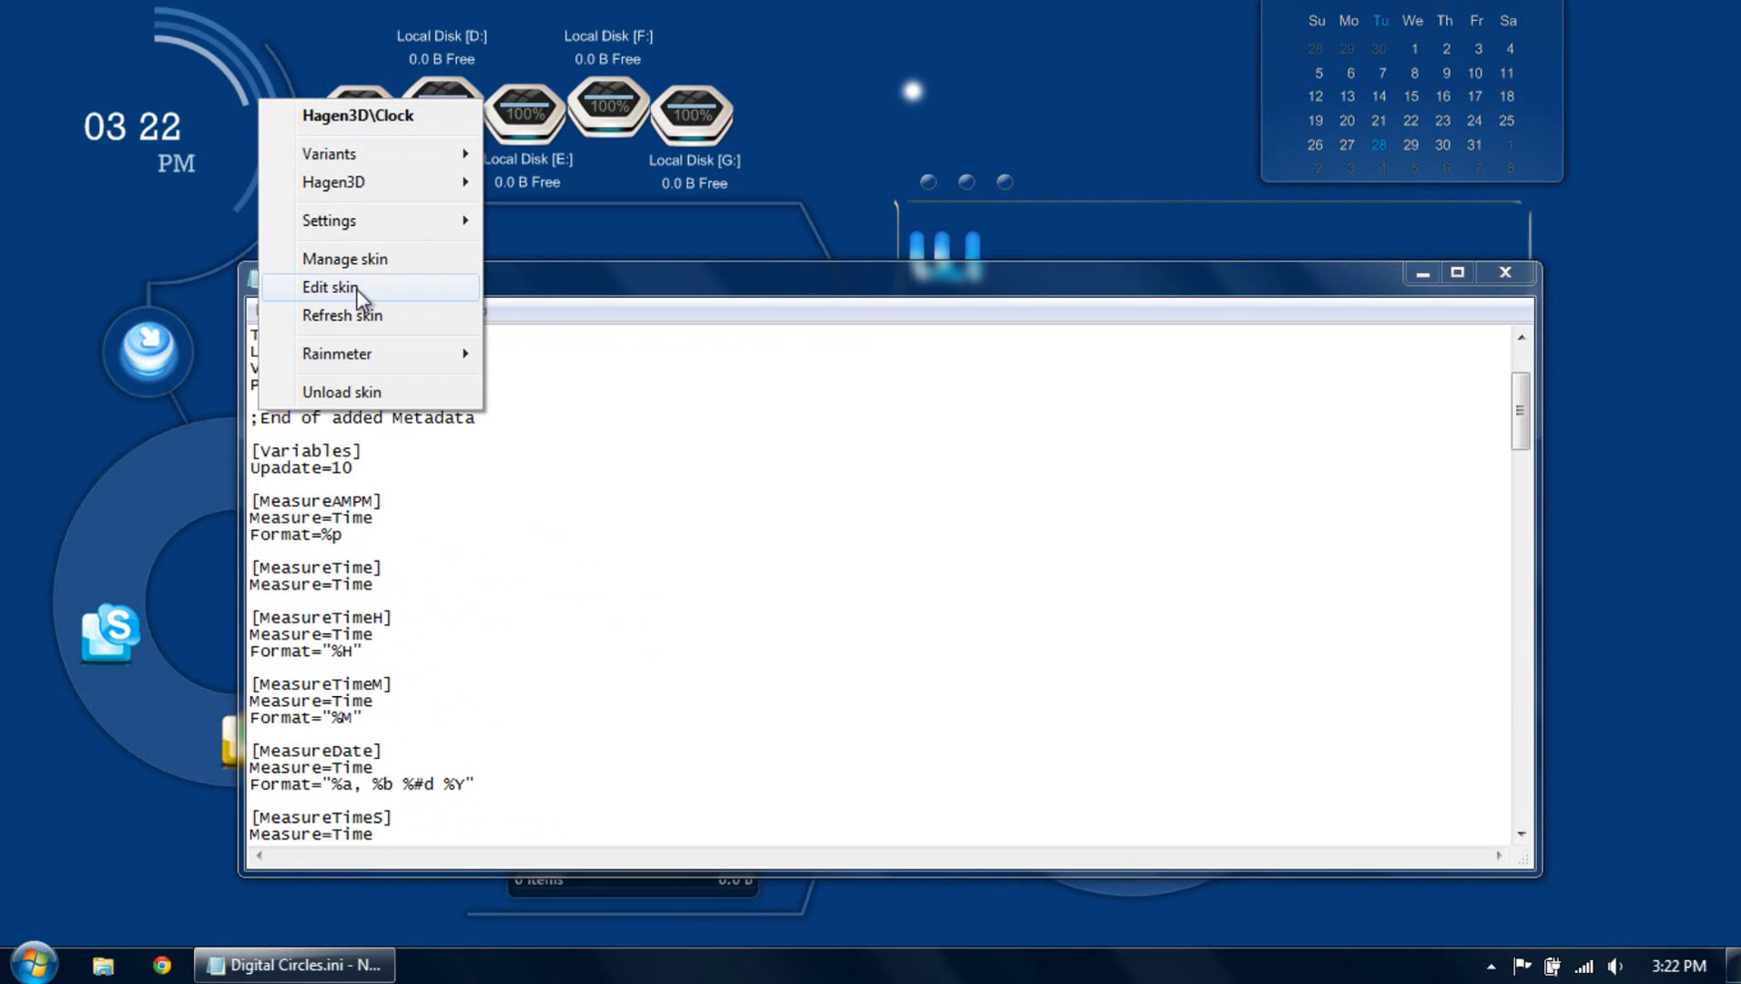
left_click(362, 317)
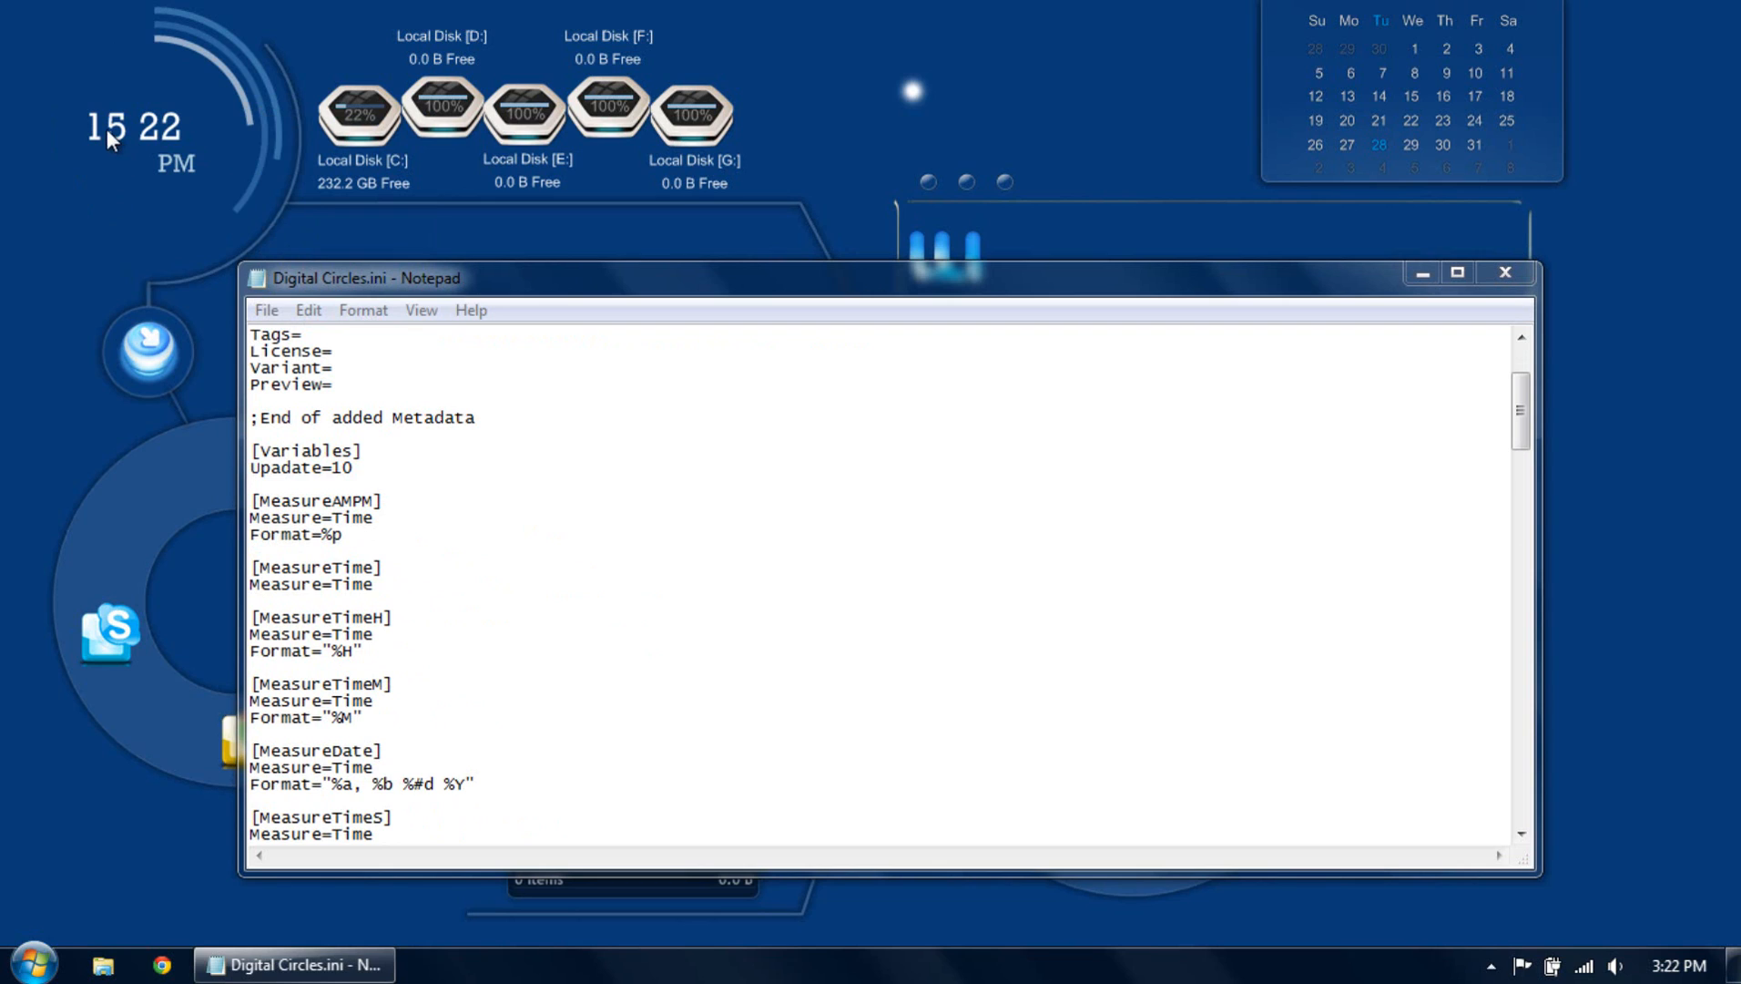
Restore the 12-hour clock by setting the MeasureTimeH format back to "%I", and refresh the clock skin.
left_click(355, 650)
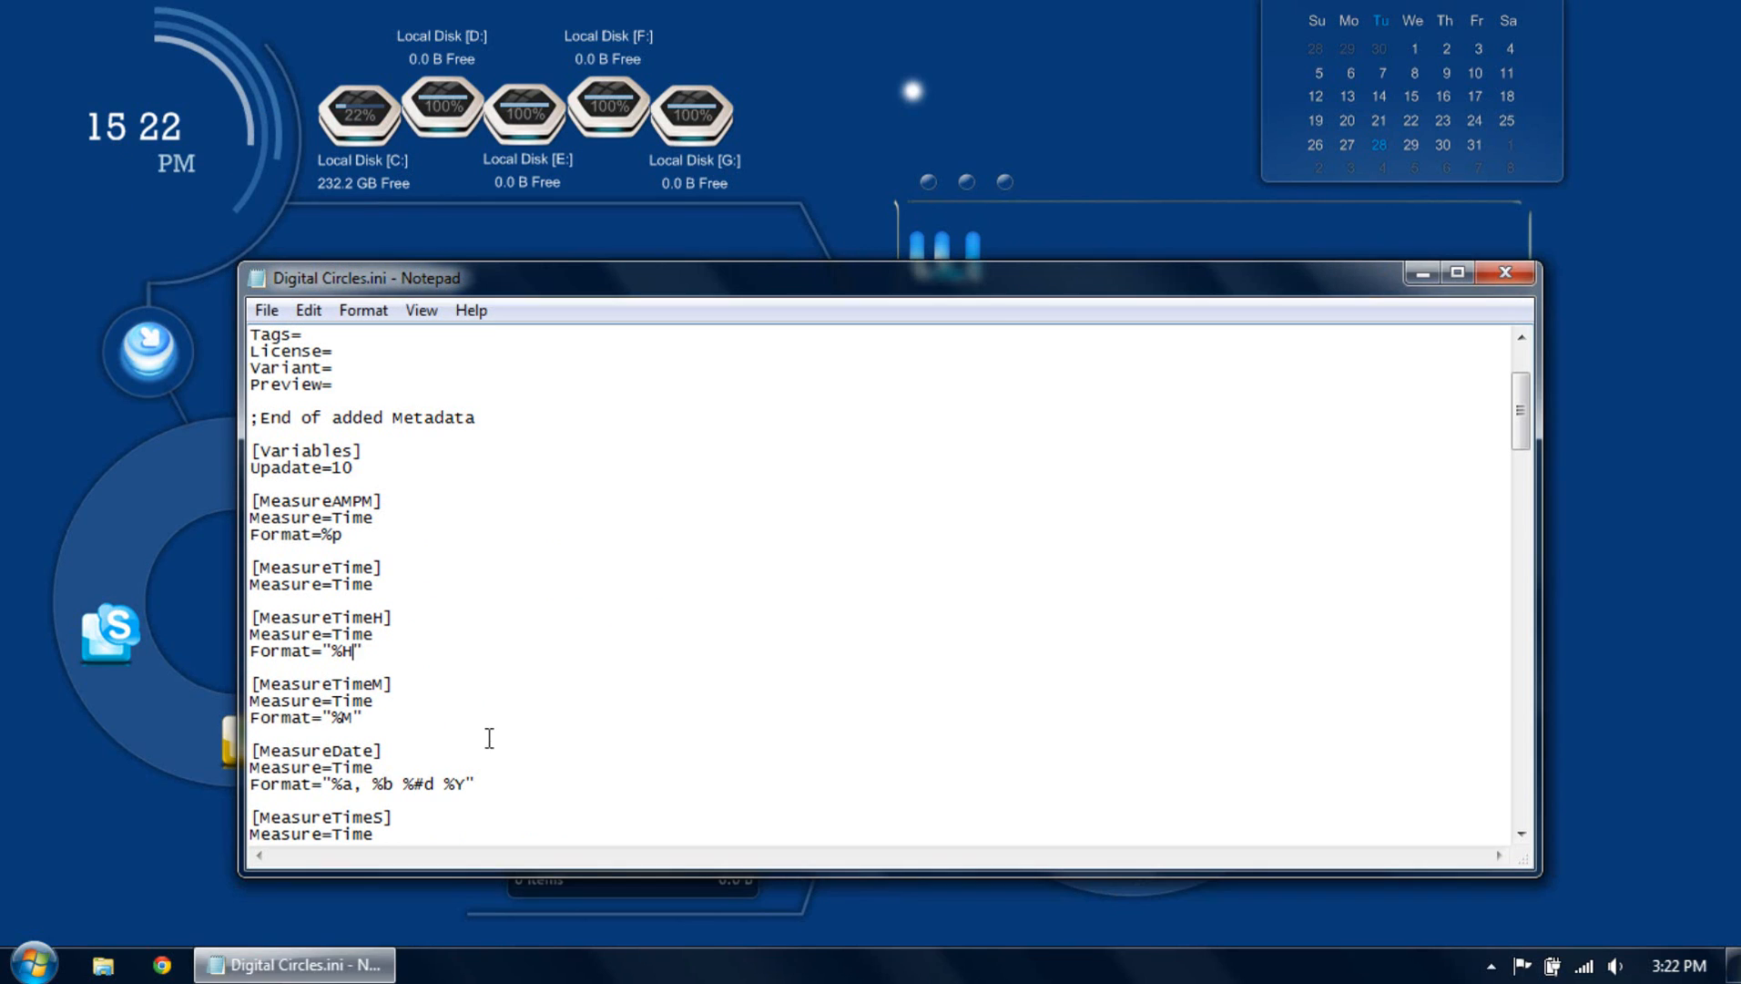
key("BackSpace")
type("I")
right_click(267, 135)
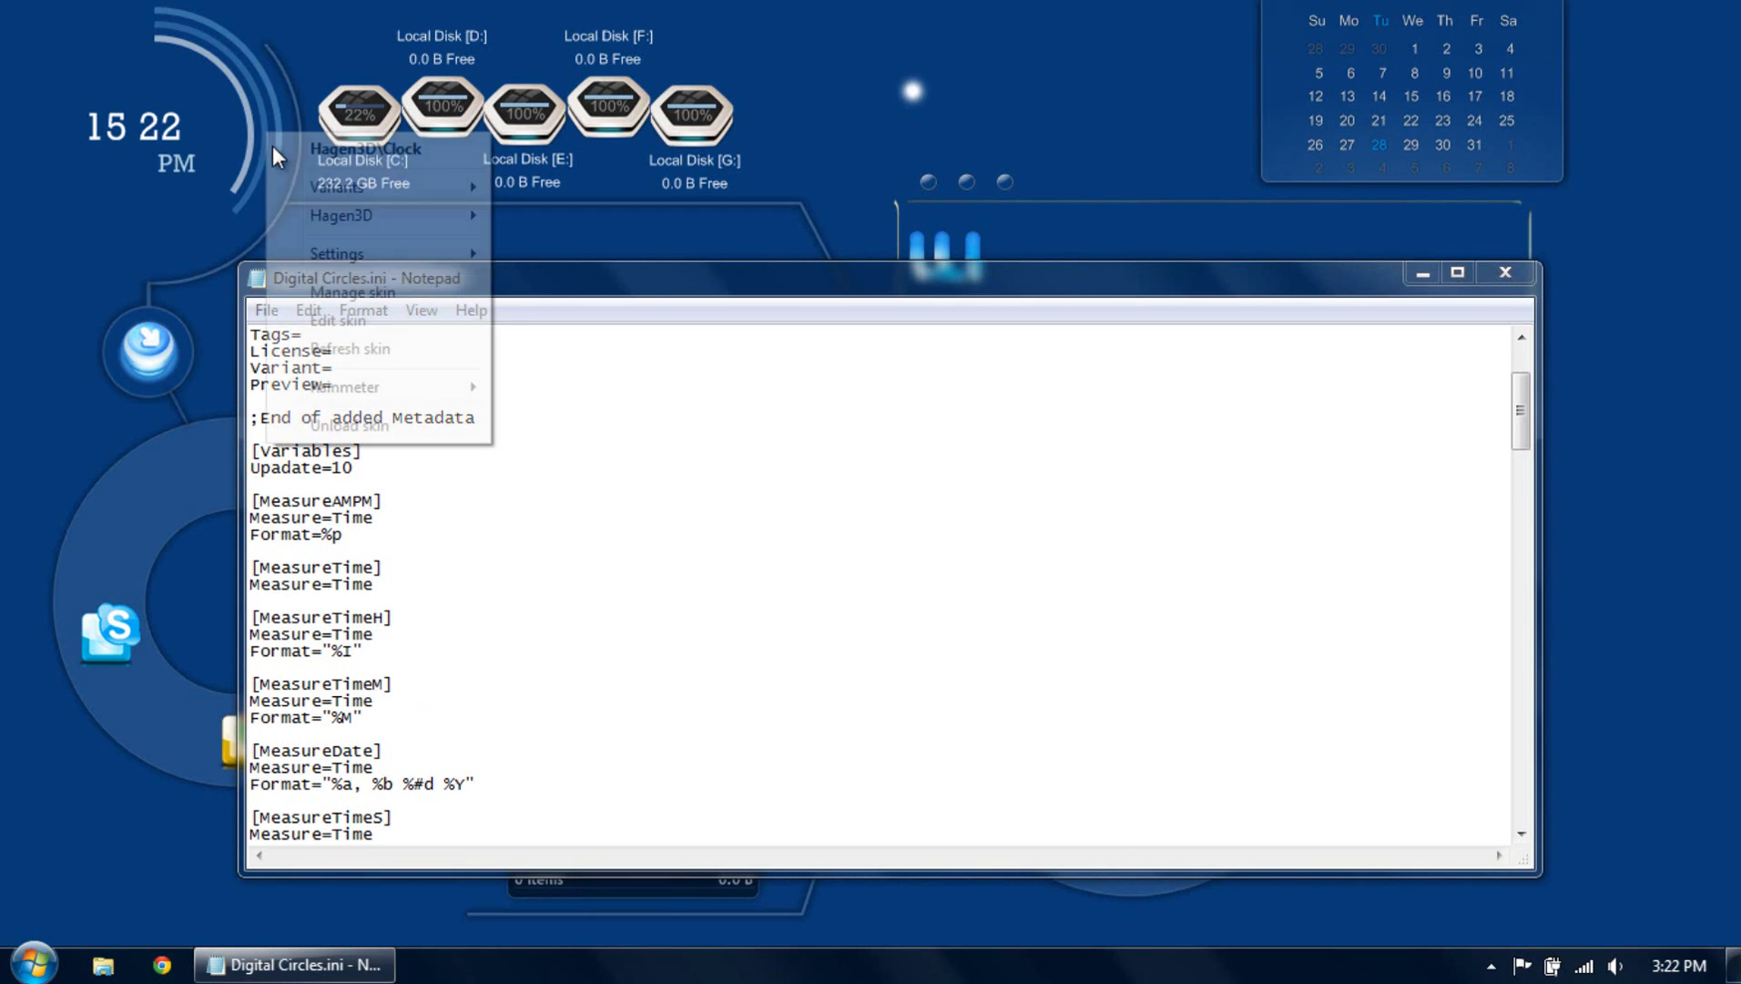
left_click(321, 349)
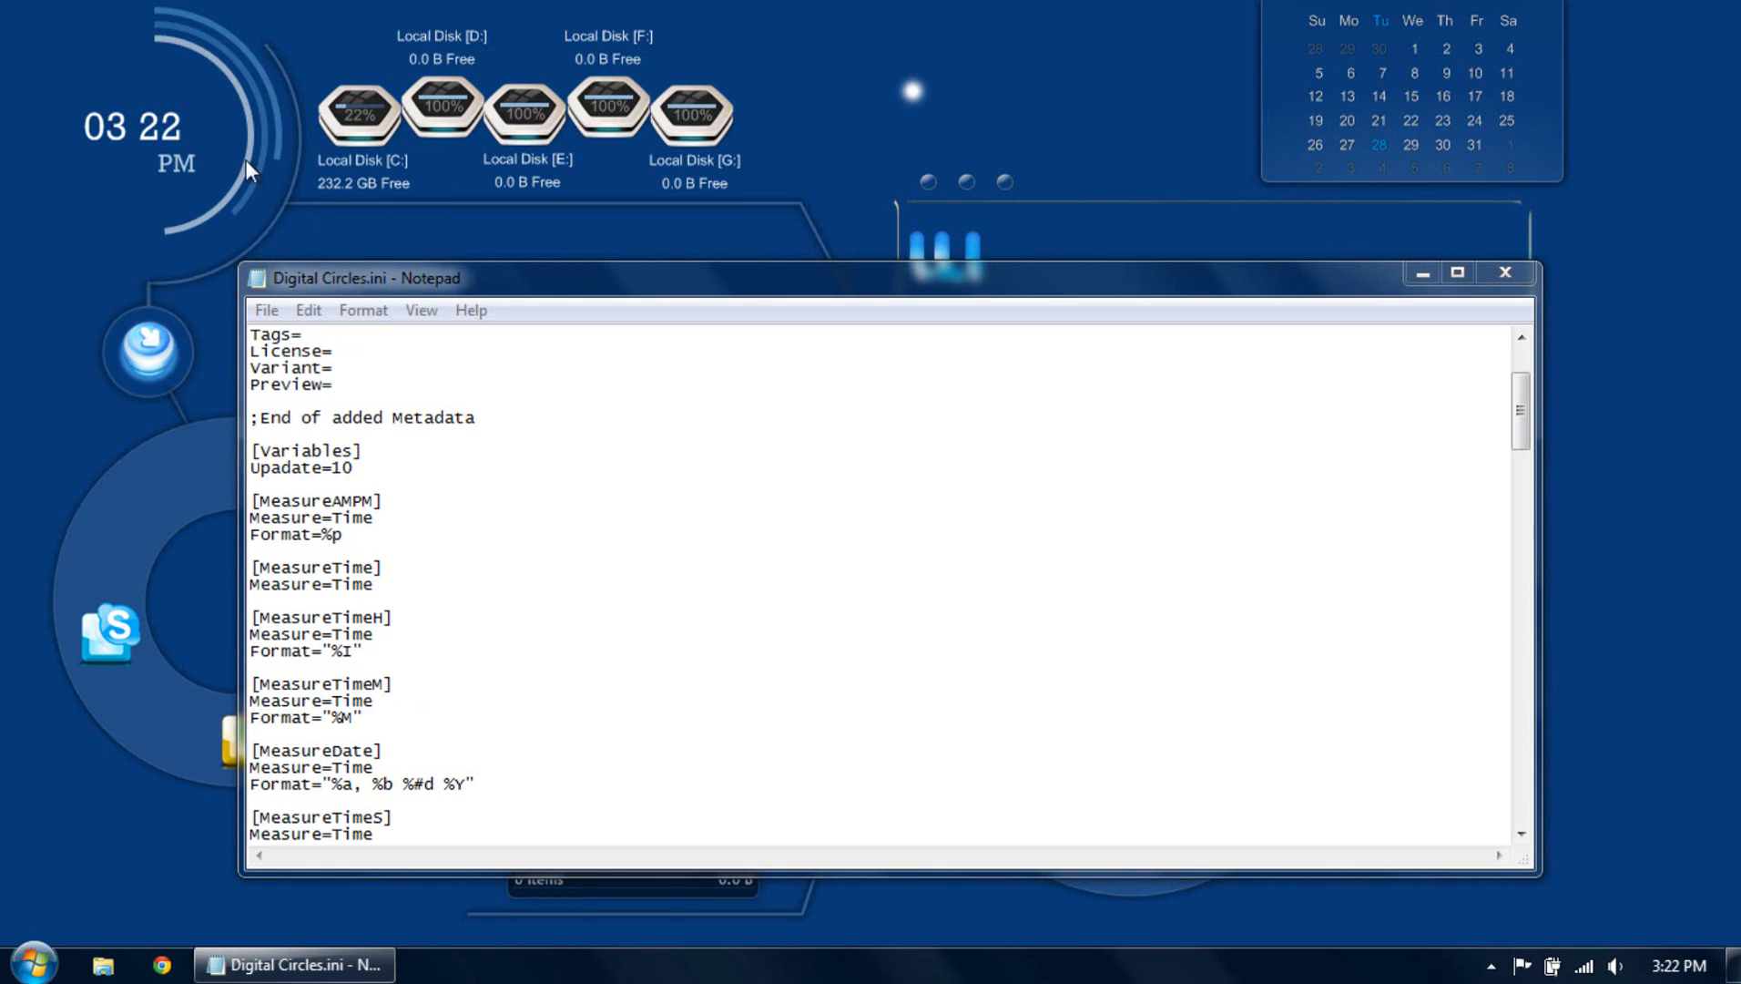
Set Y to 160 in the MeterAMPM section, keeping the clock uncovered by the file window, and refresh the clock skin.
scroll(506, 583, "down", 6)
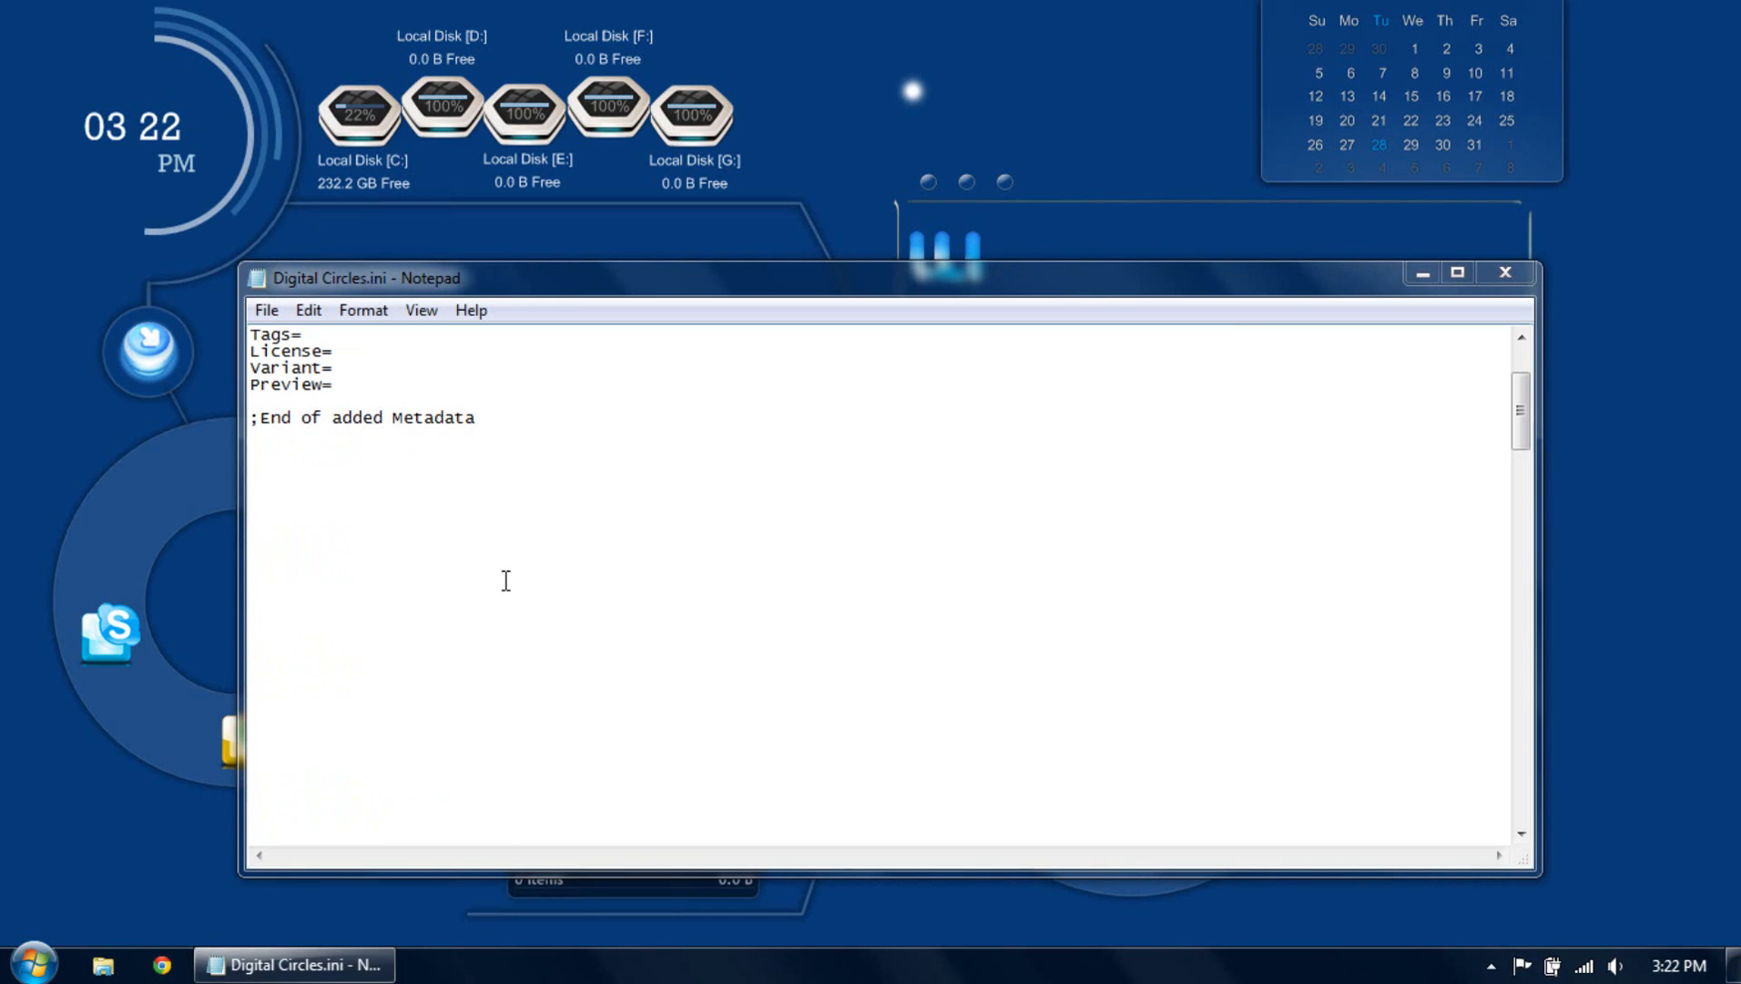
scroll(507, 583, "down", 13)
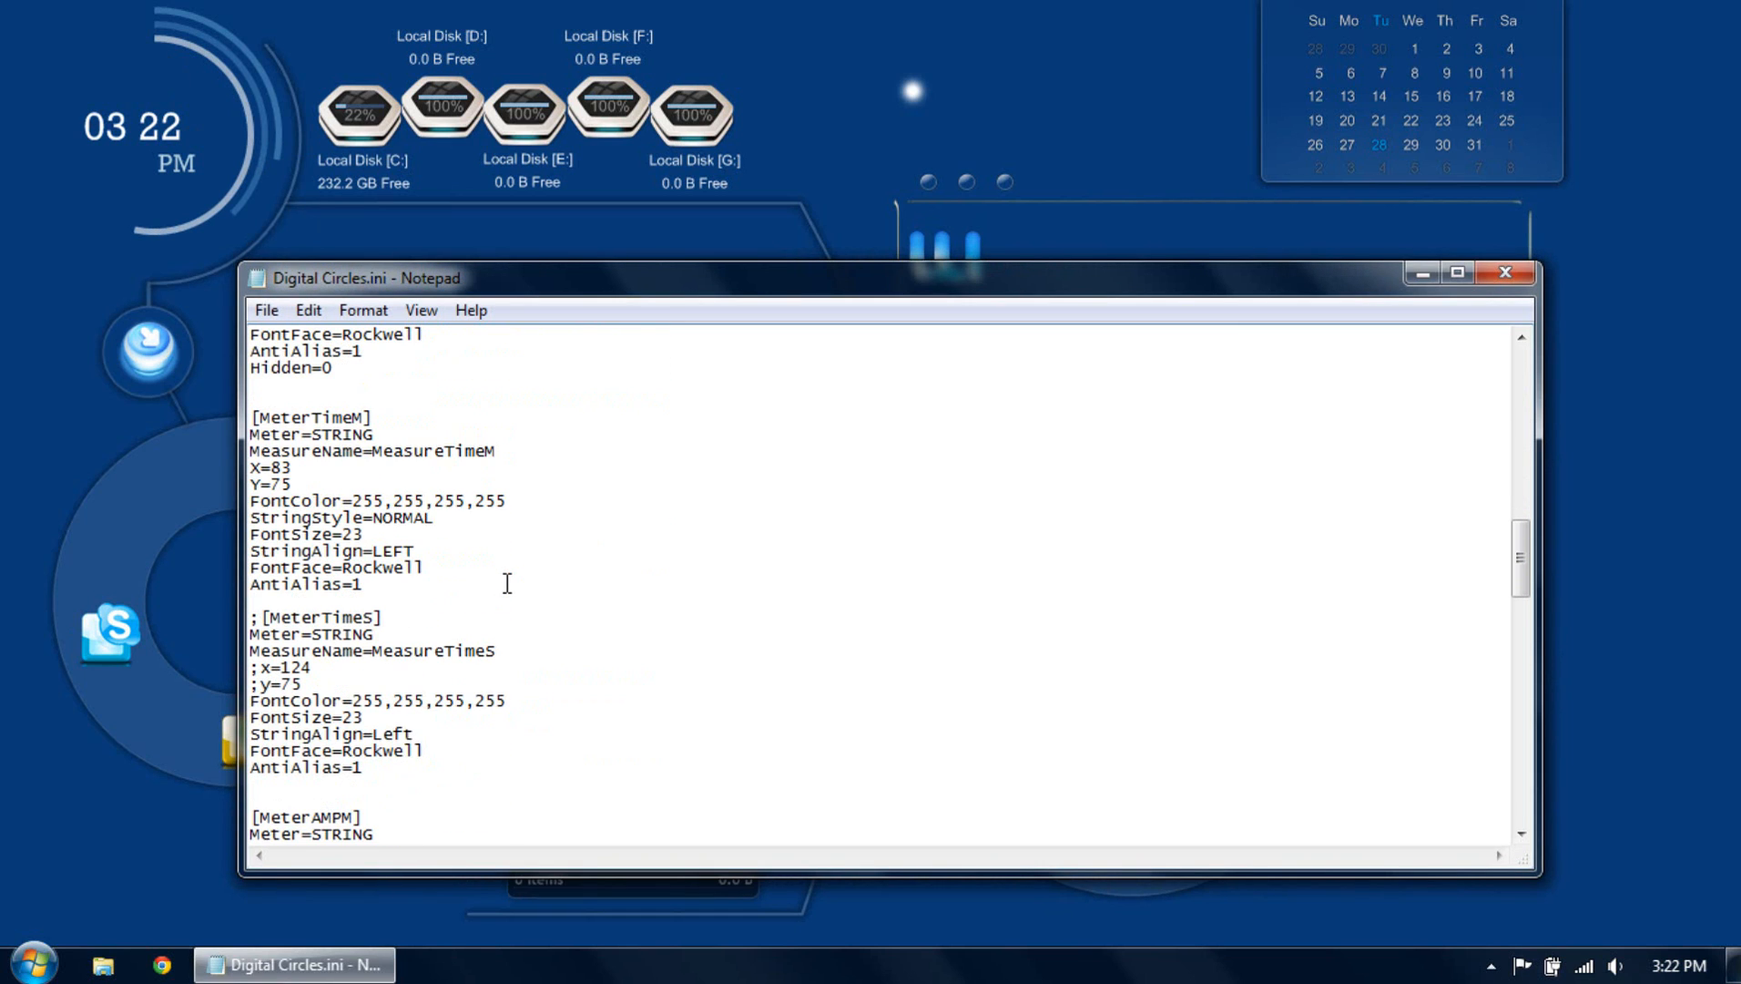
scroll(507, 583, "down", 2)
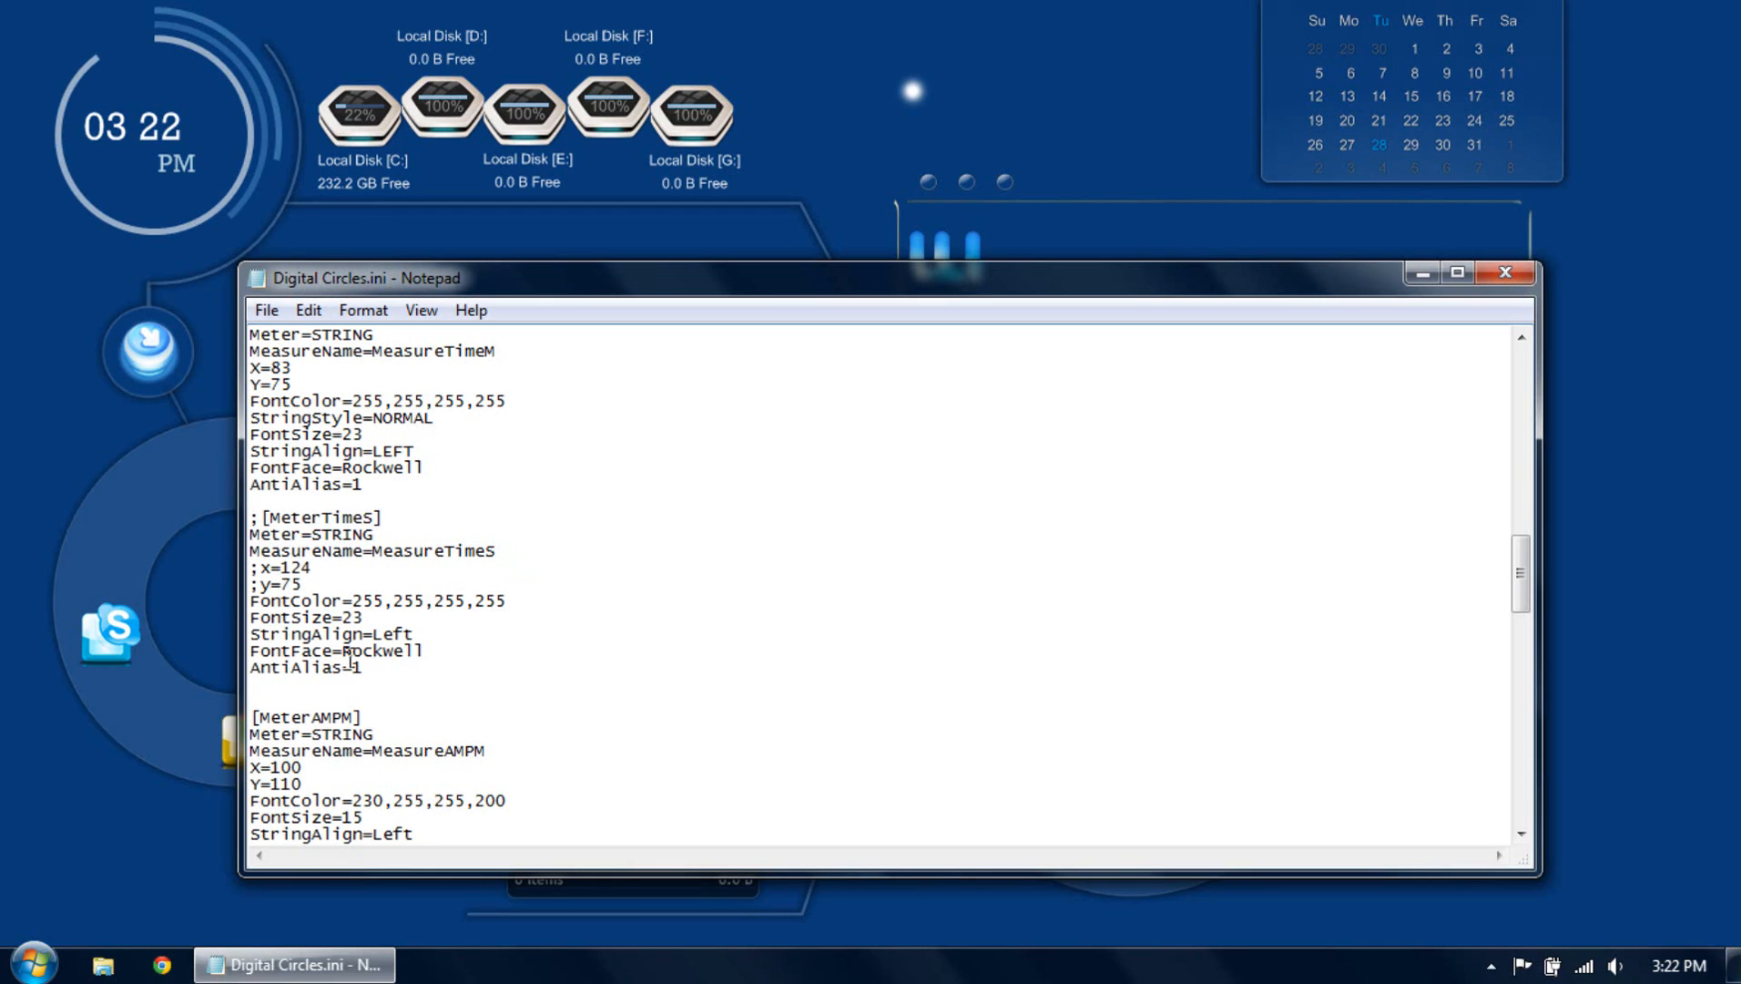
scroll(352, 649, "down", 3)
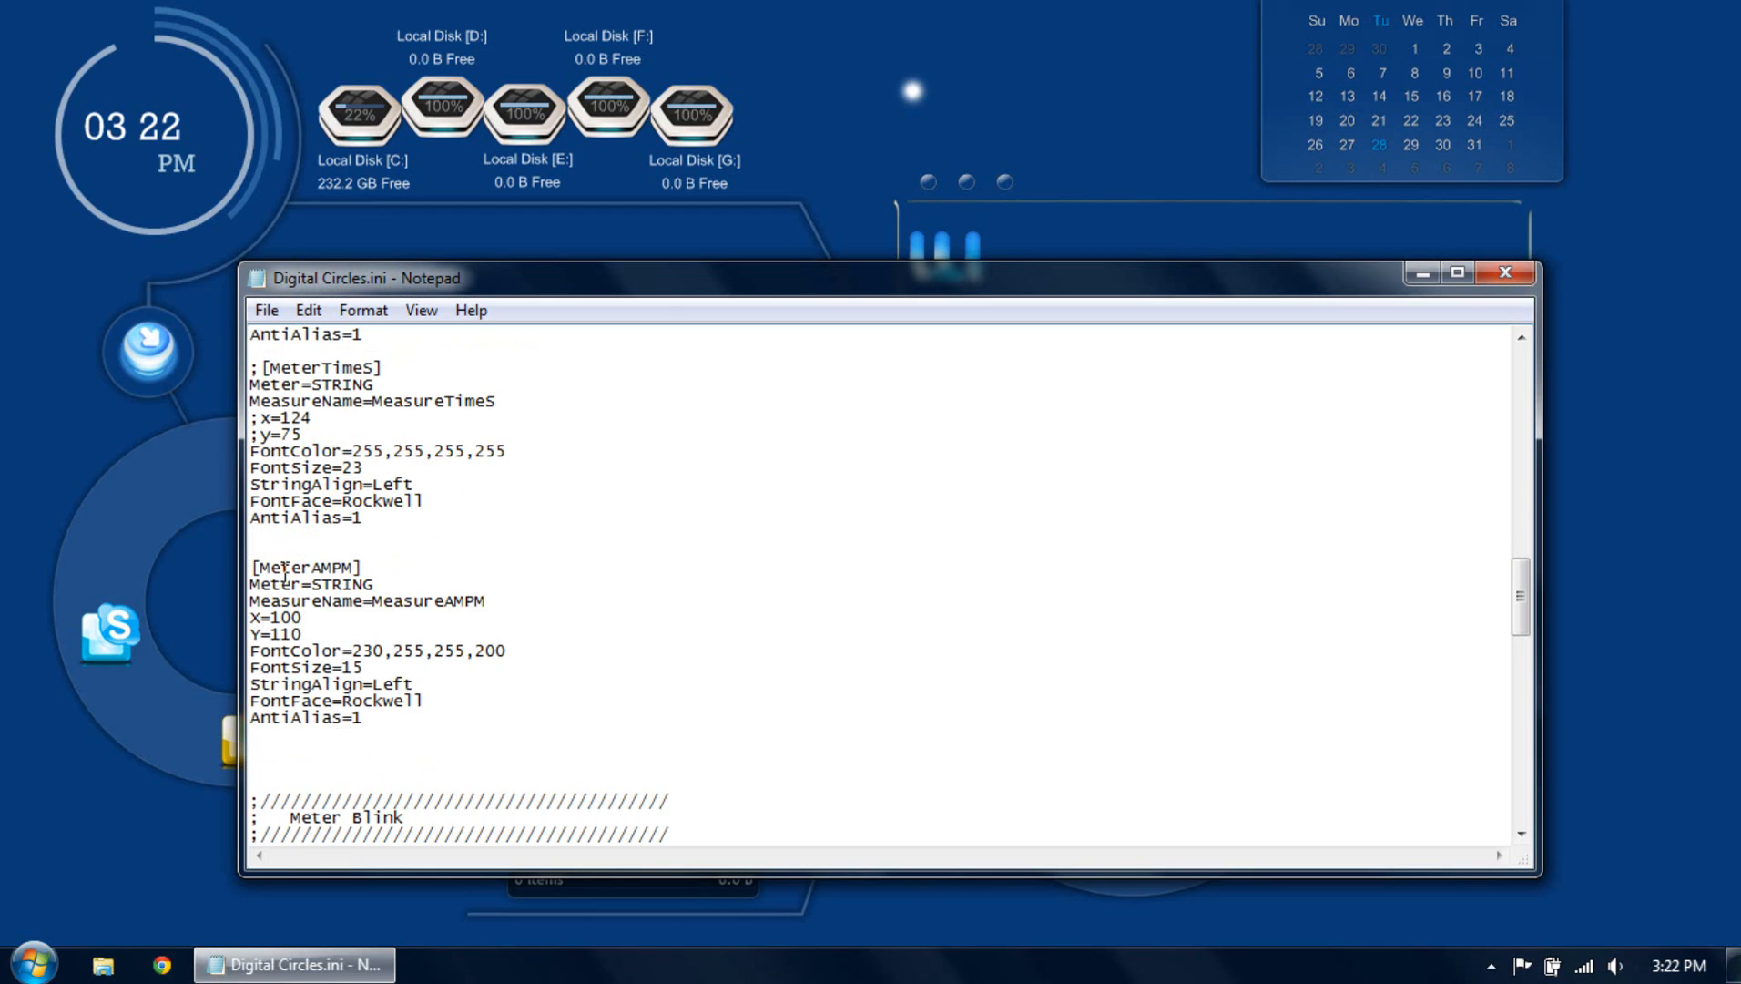
left_click_drag(378, 287, 631, 321)
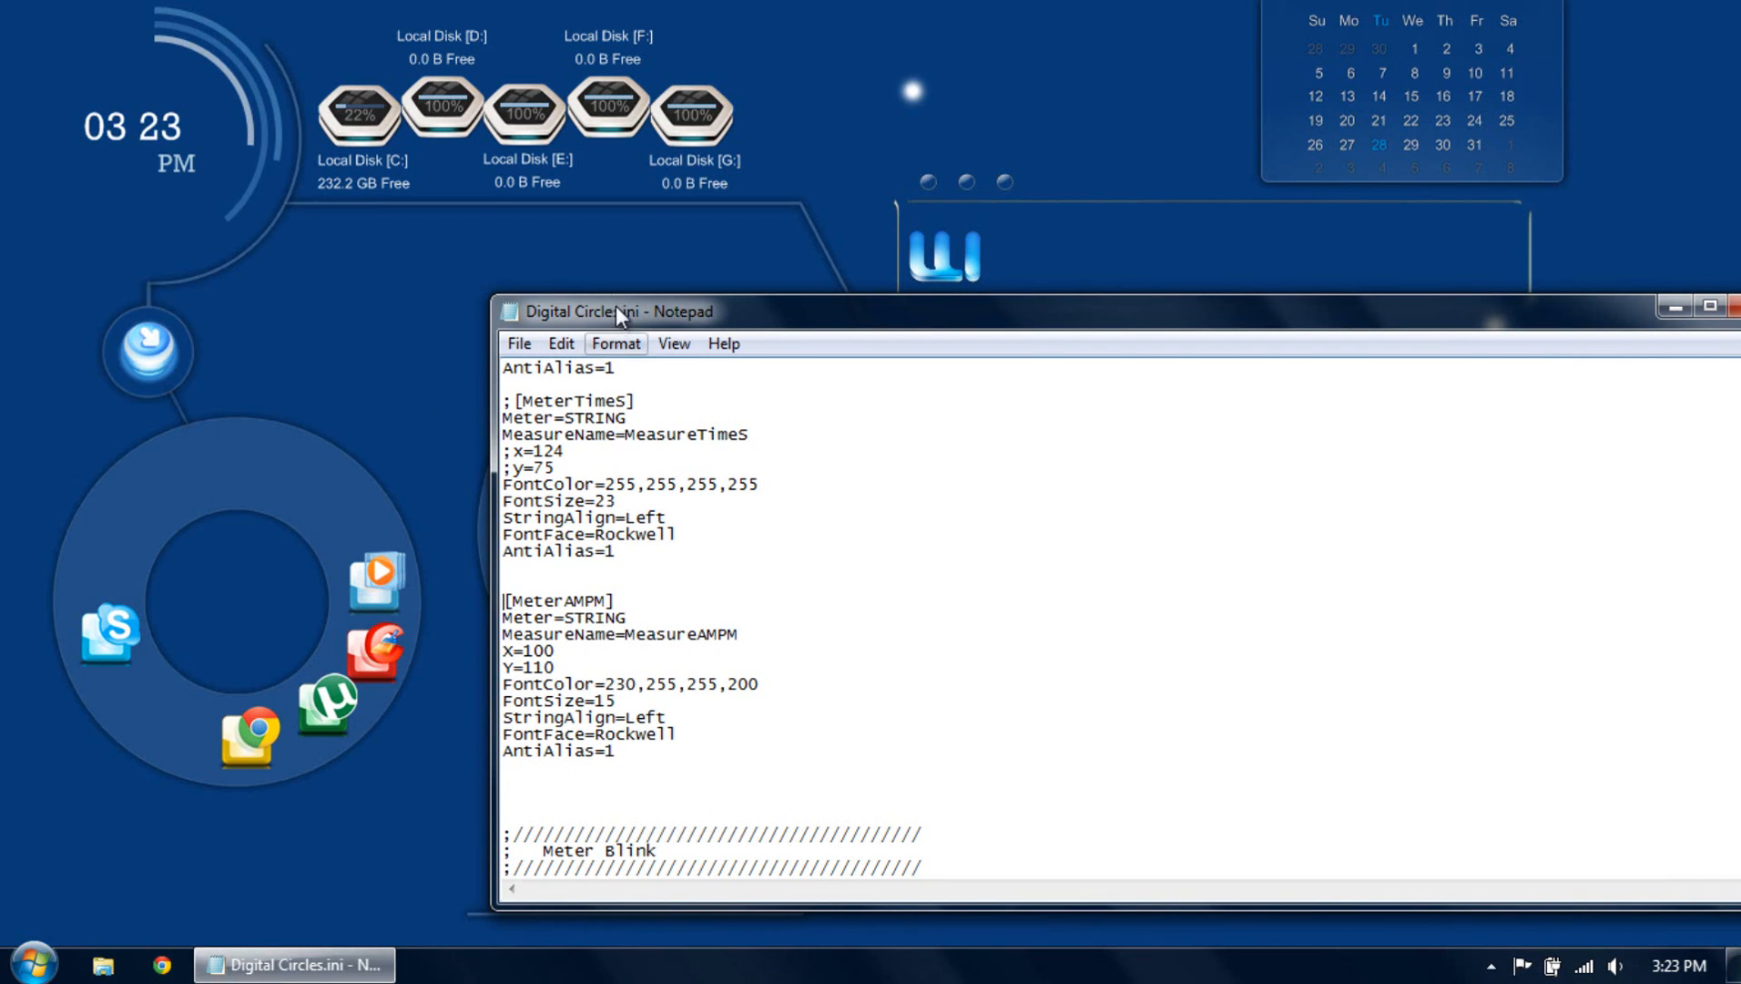
left_click_drag(719, 310, 719, 401)
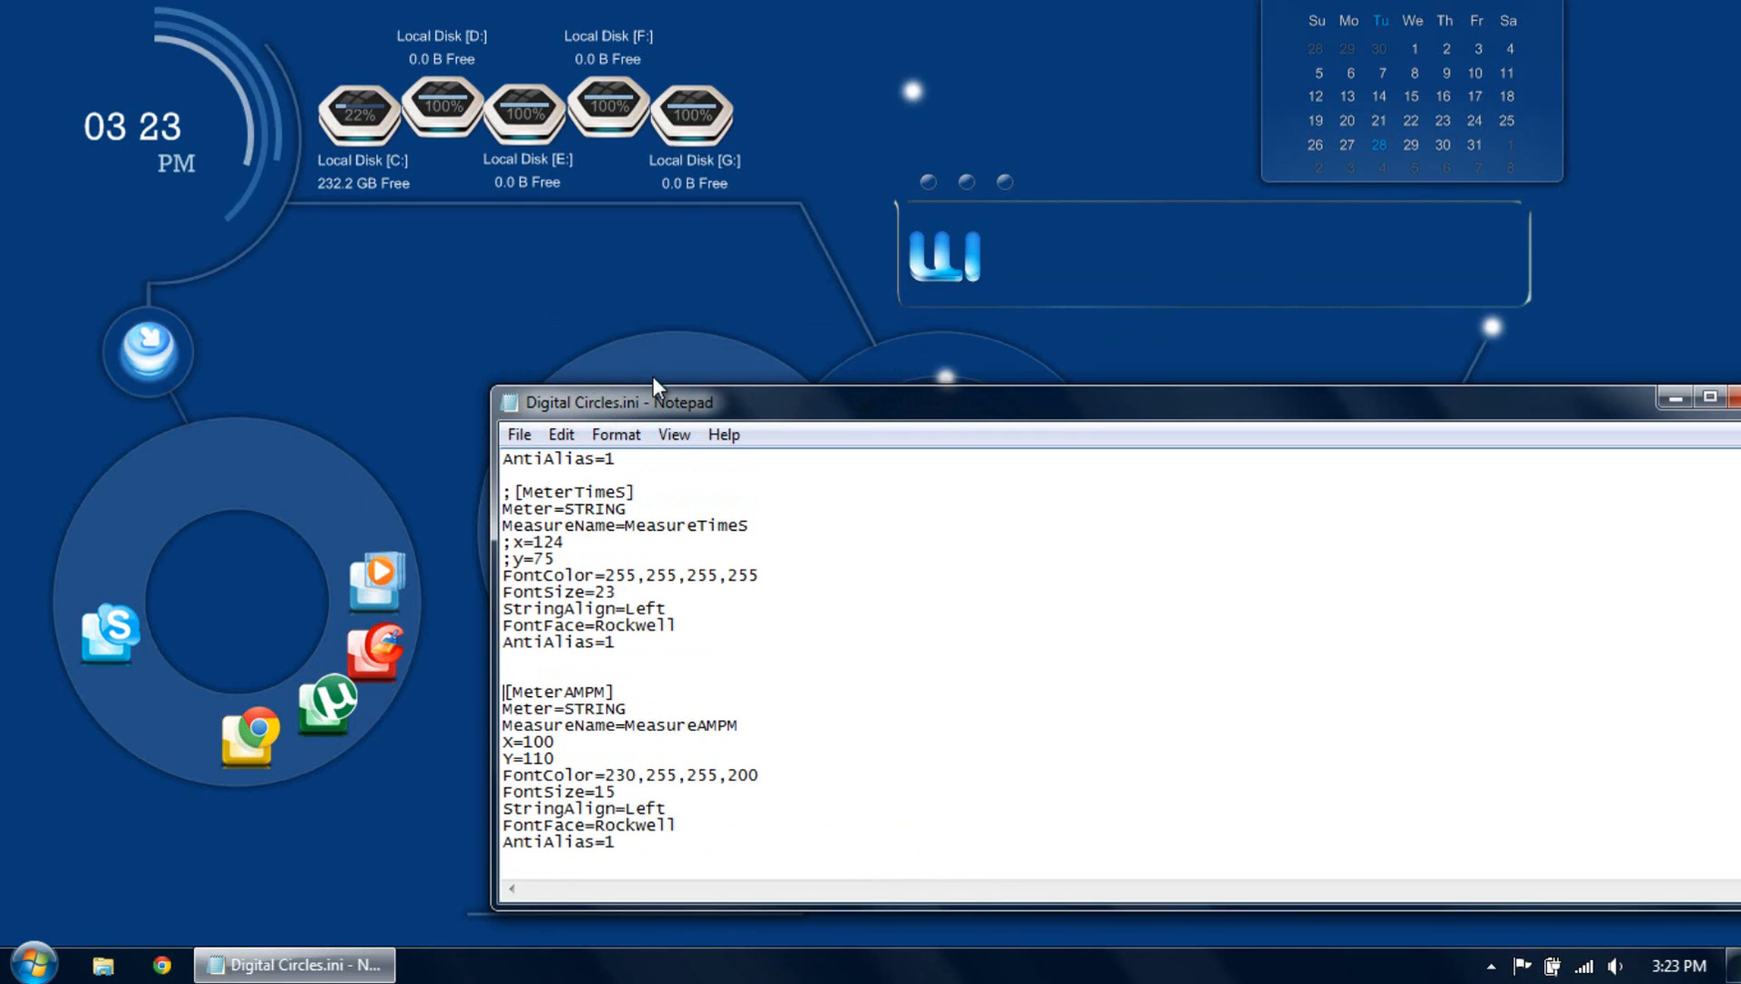
left_click_drag(653, 392, 512, 381)
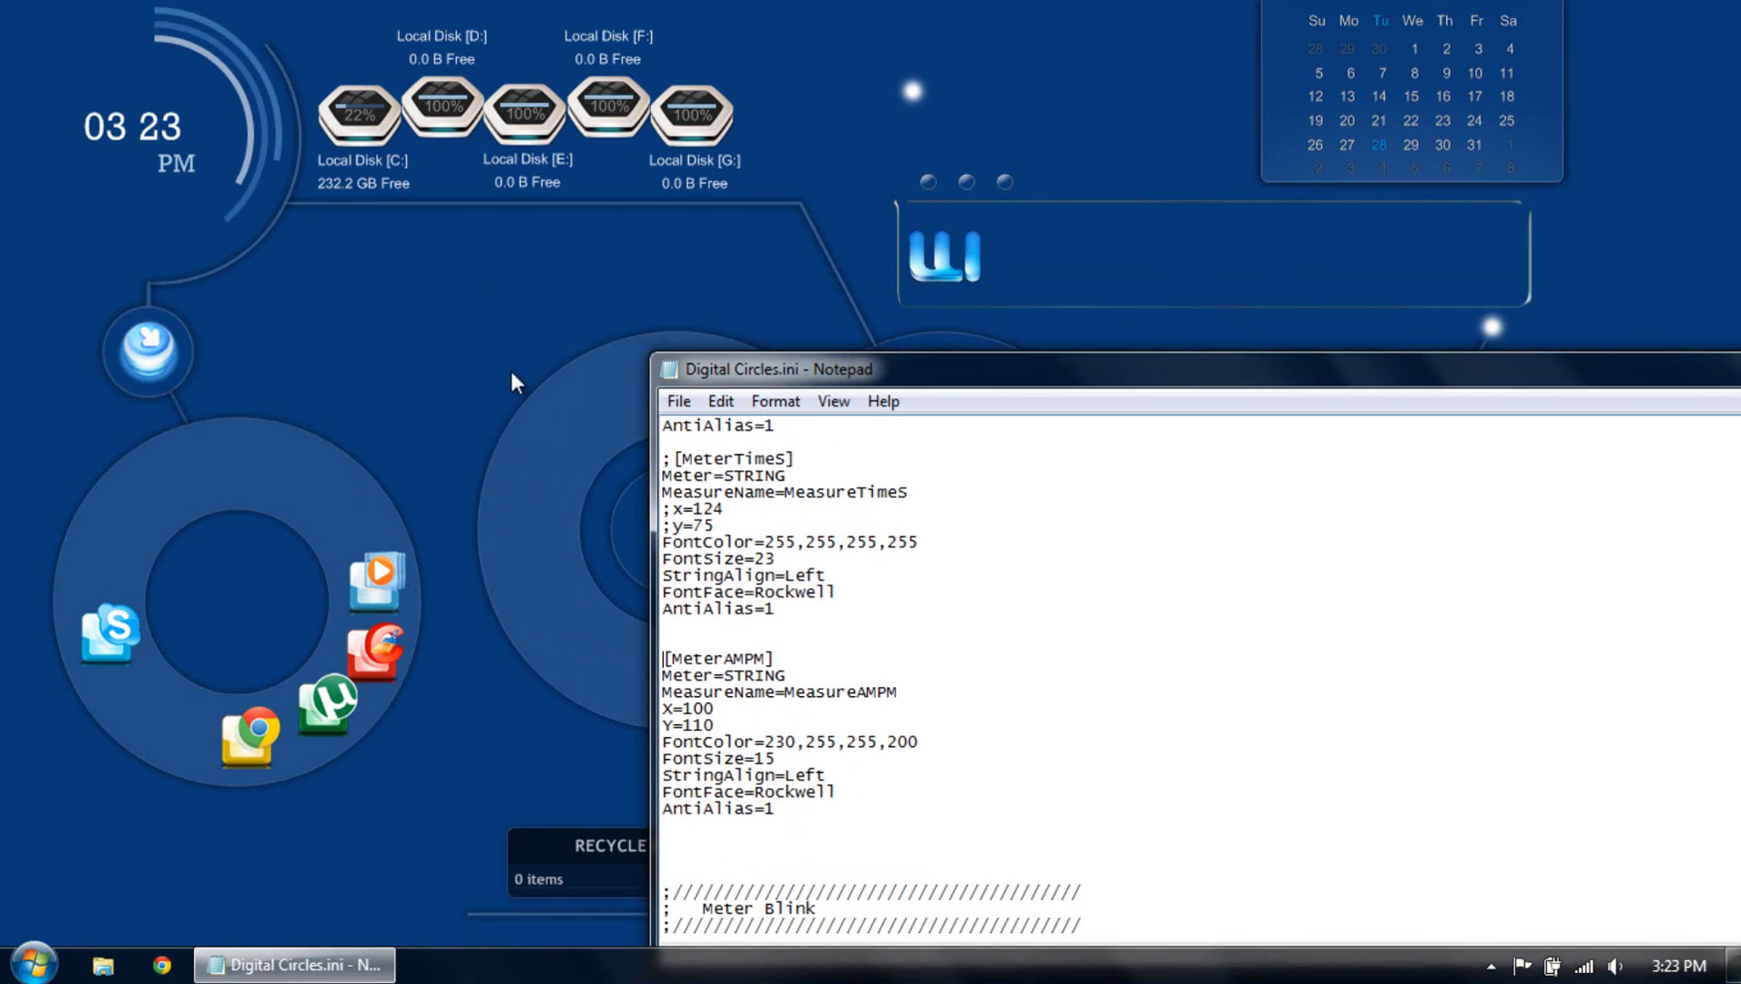
left_click_drag(650, 358, 508, 301)
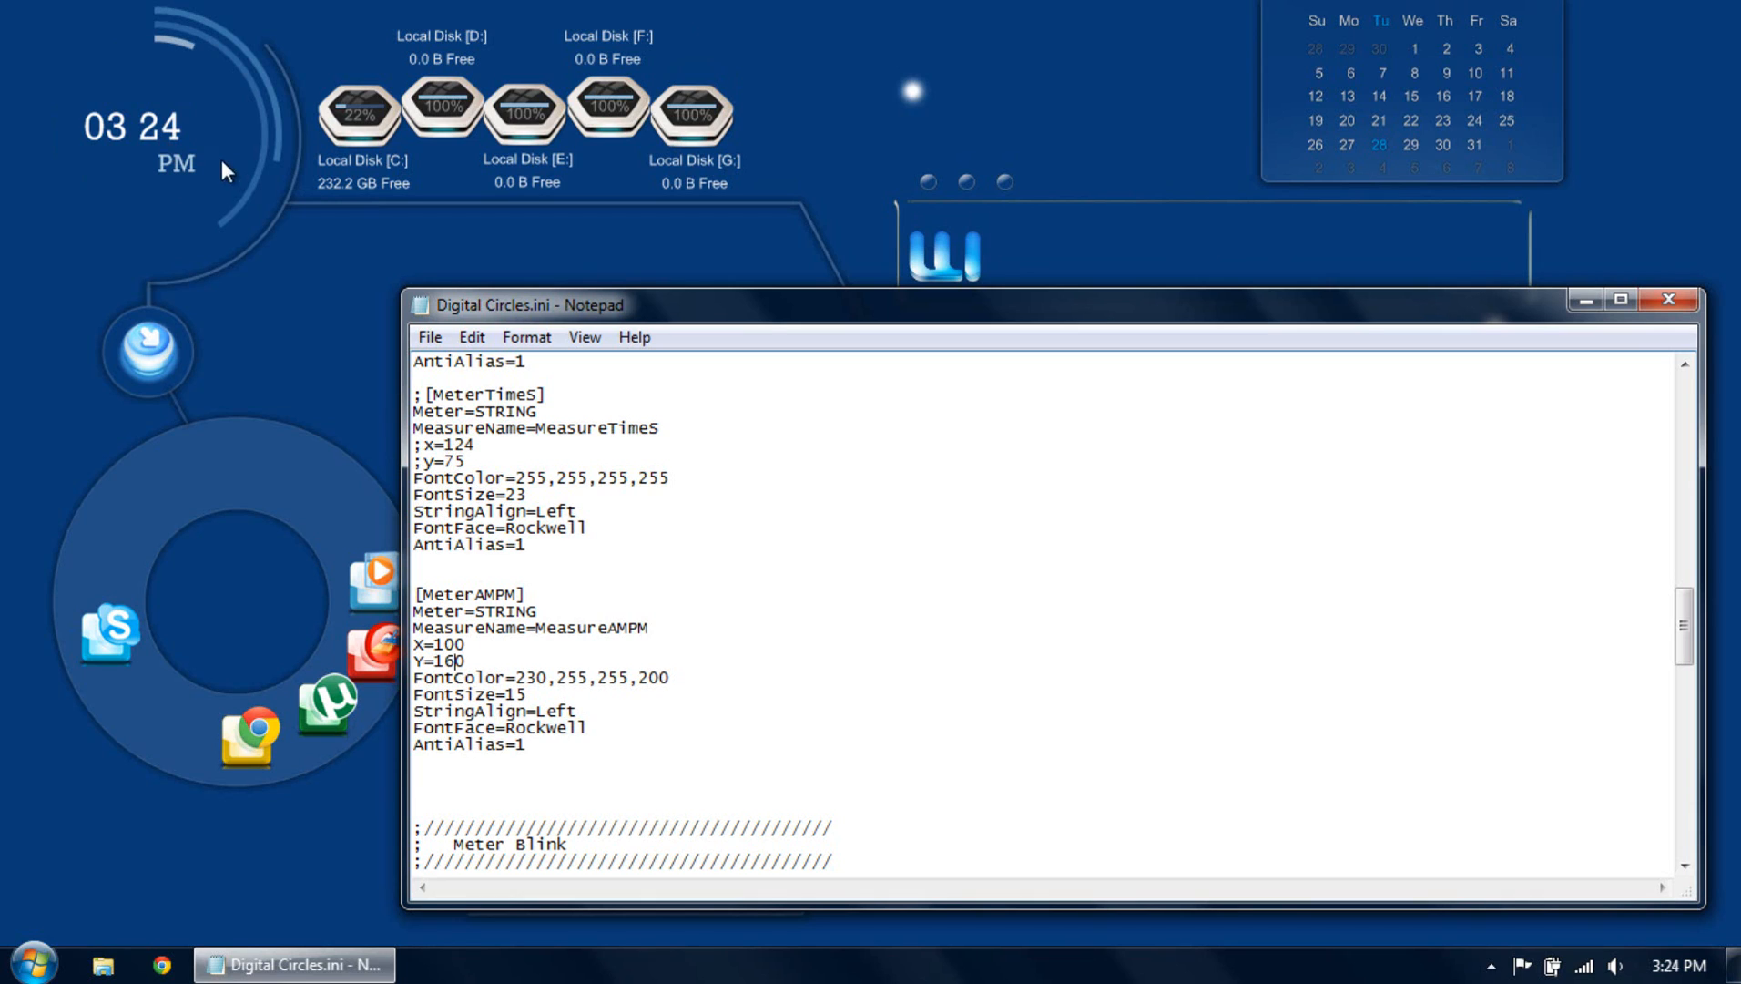
left_click(260, 161)
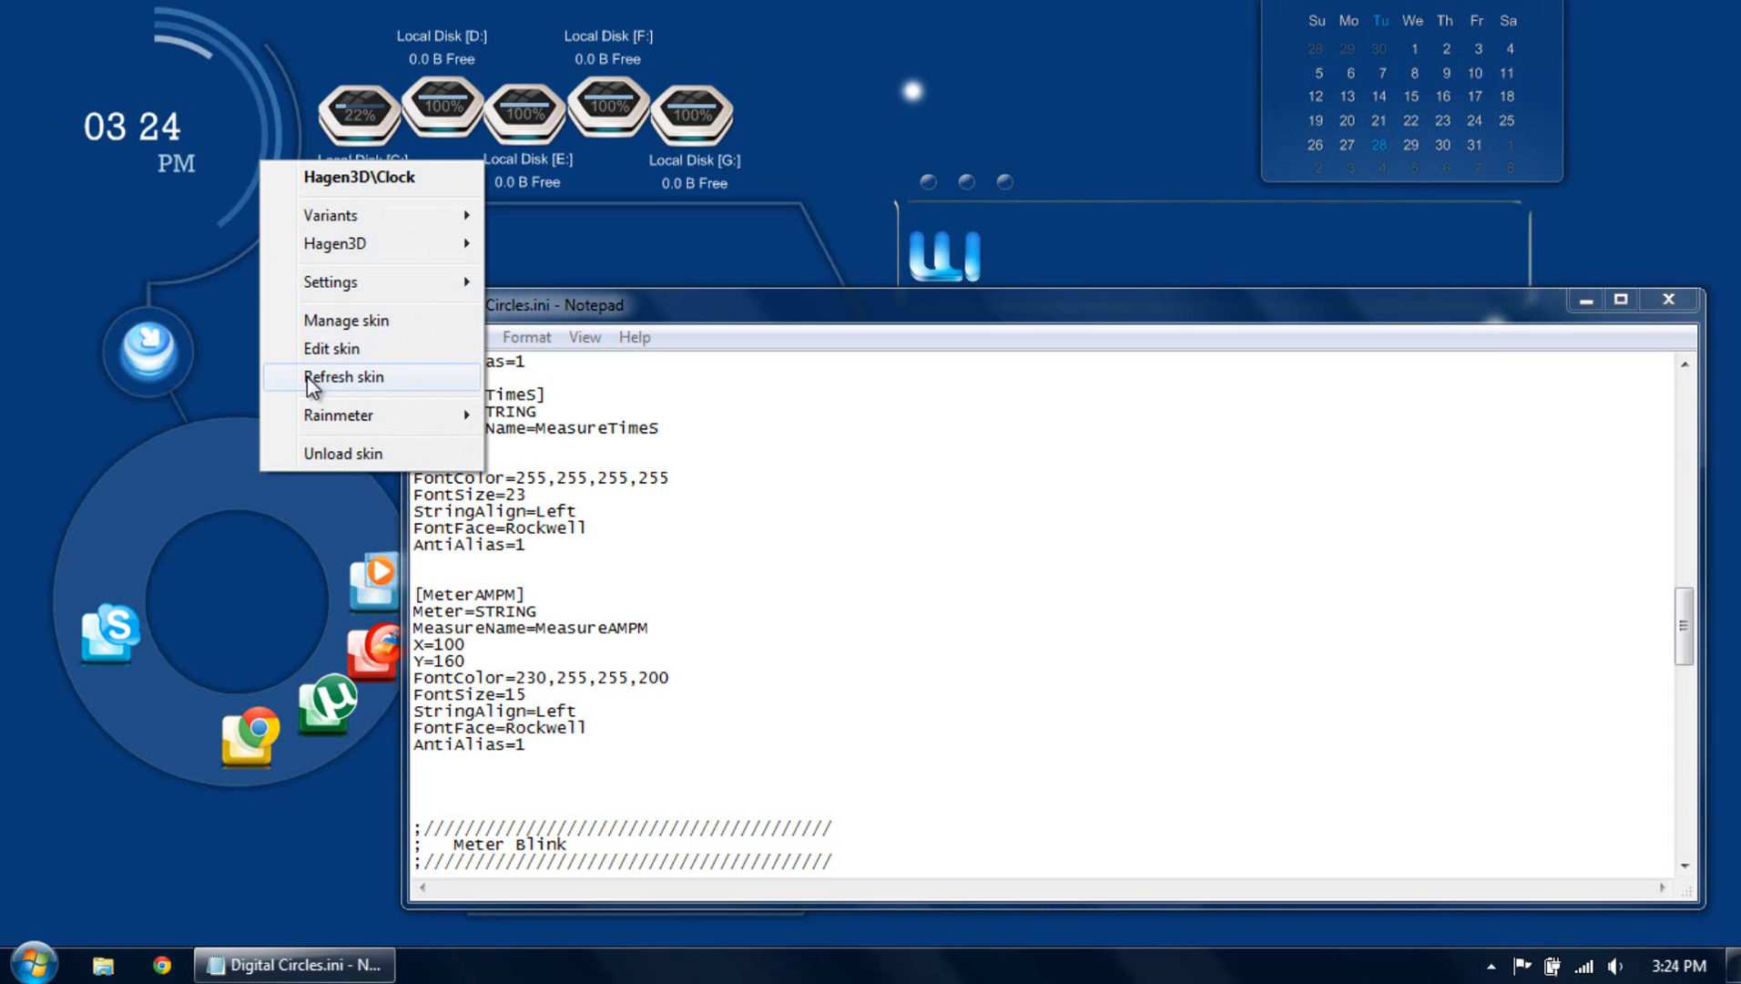
left_click(316, 375)
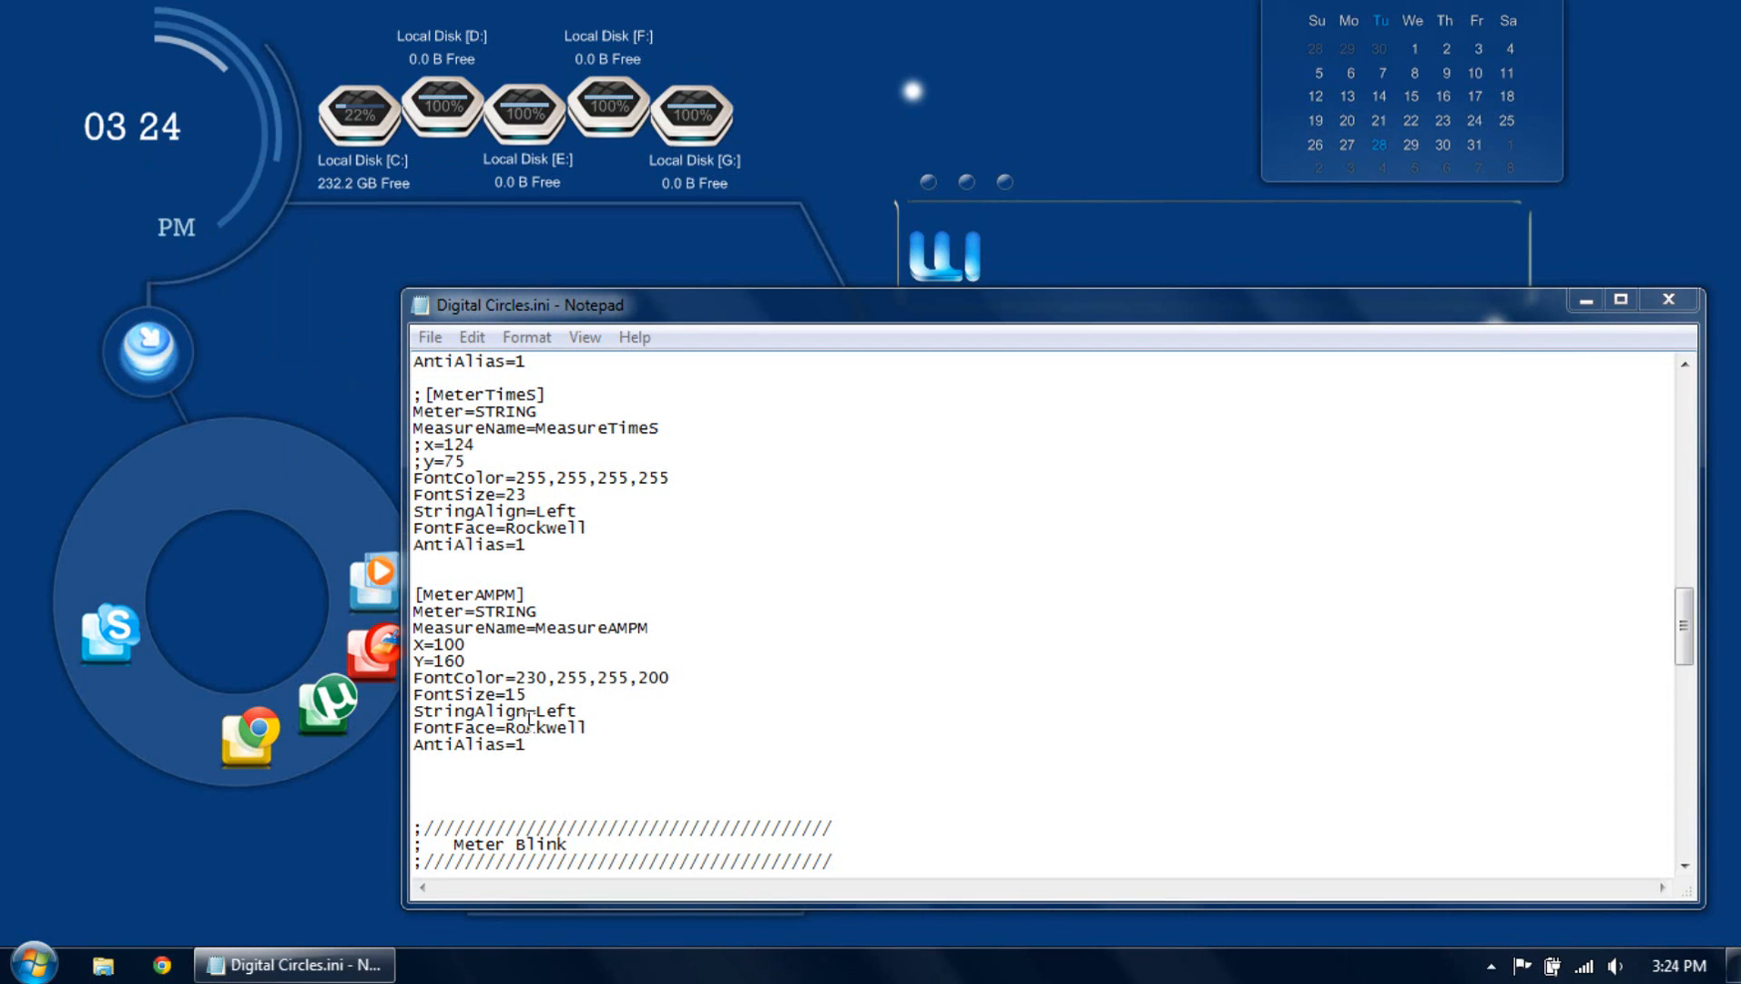
Set Y back to 110 in the MeterAMPM section and refresh the clock skin.
left_click(459, 656)
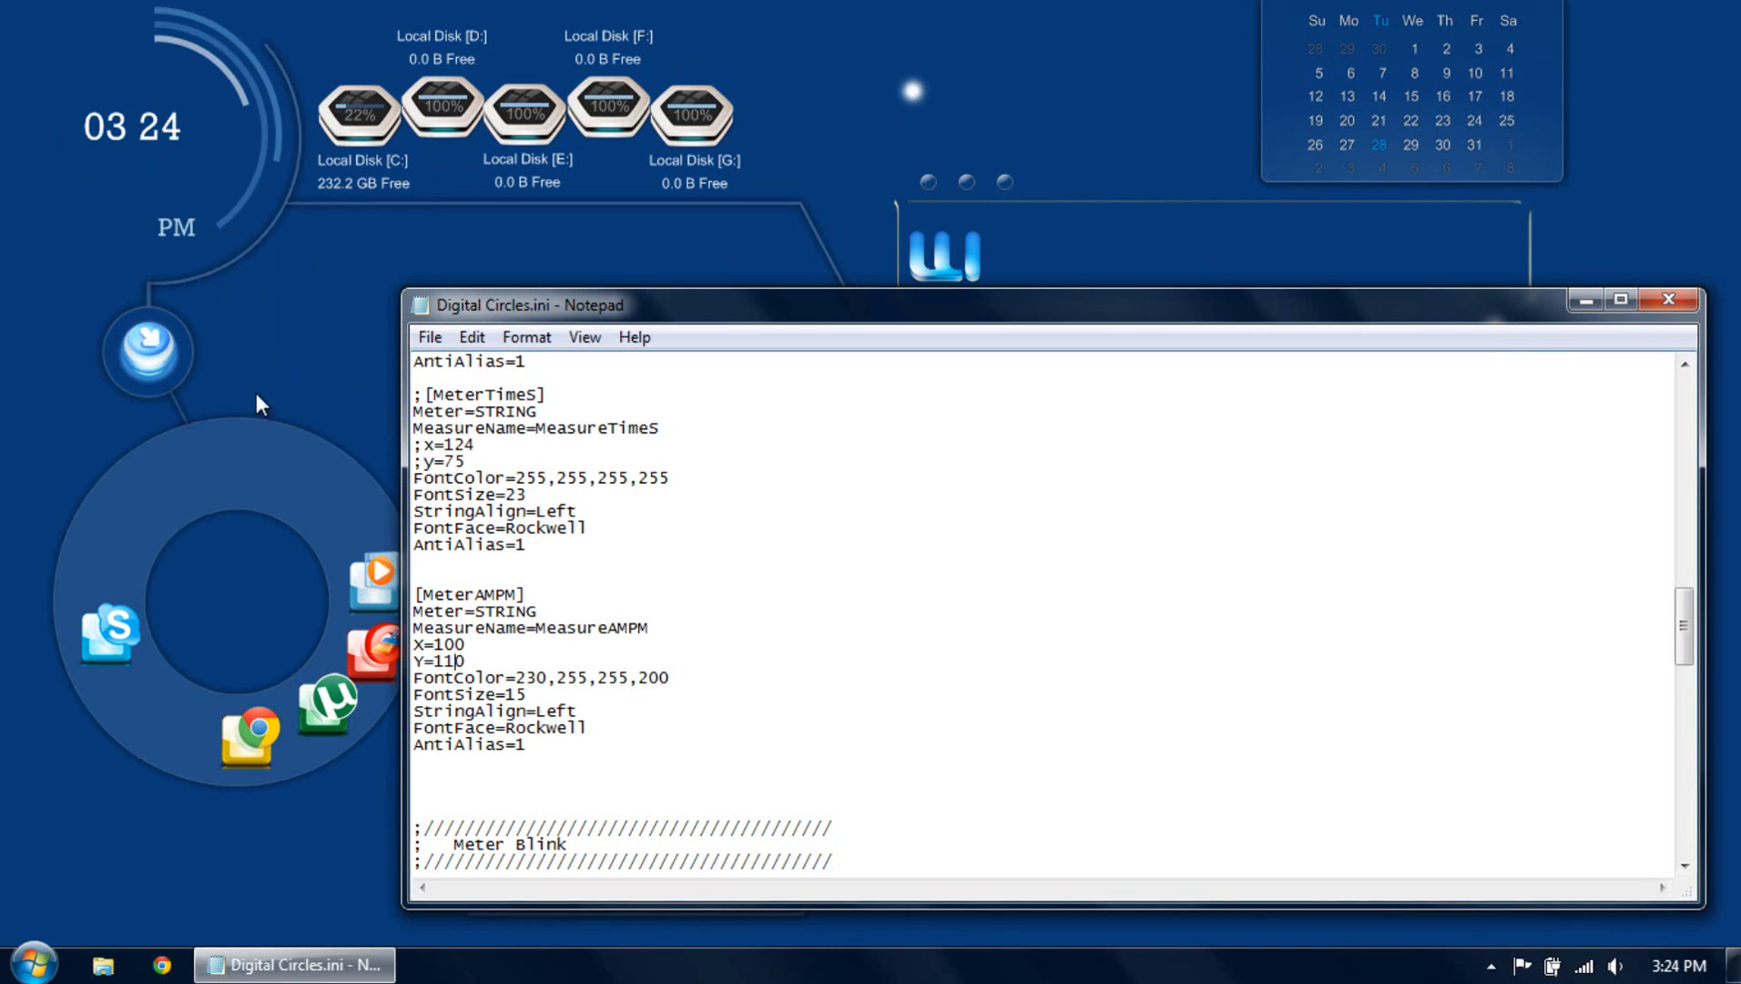
right_click(243, 201)
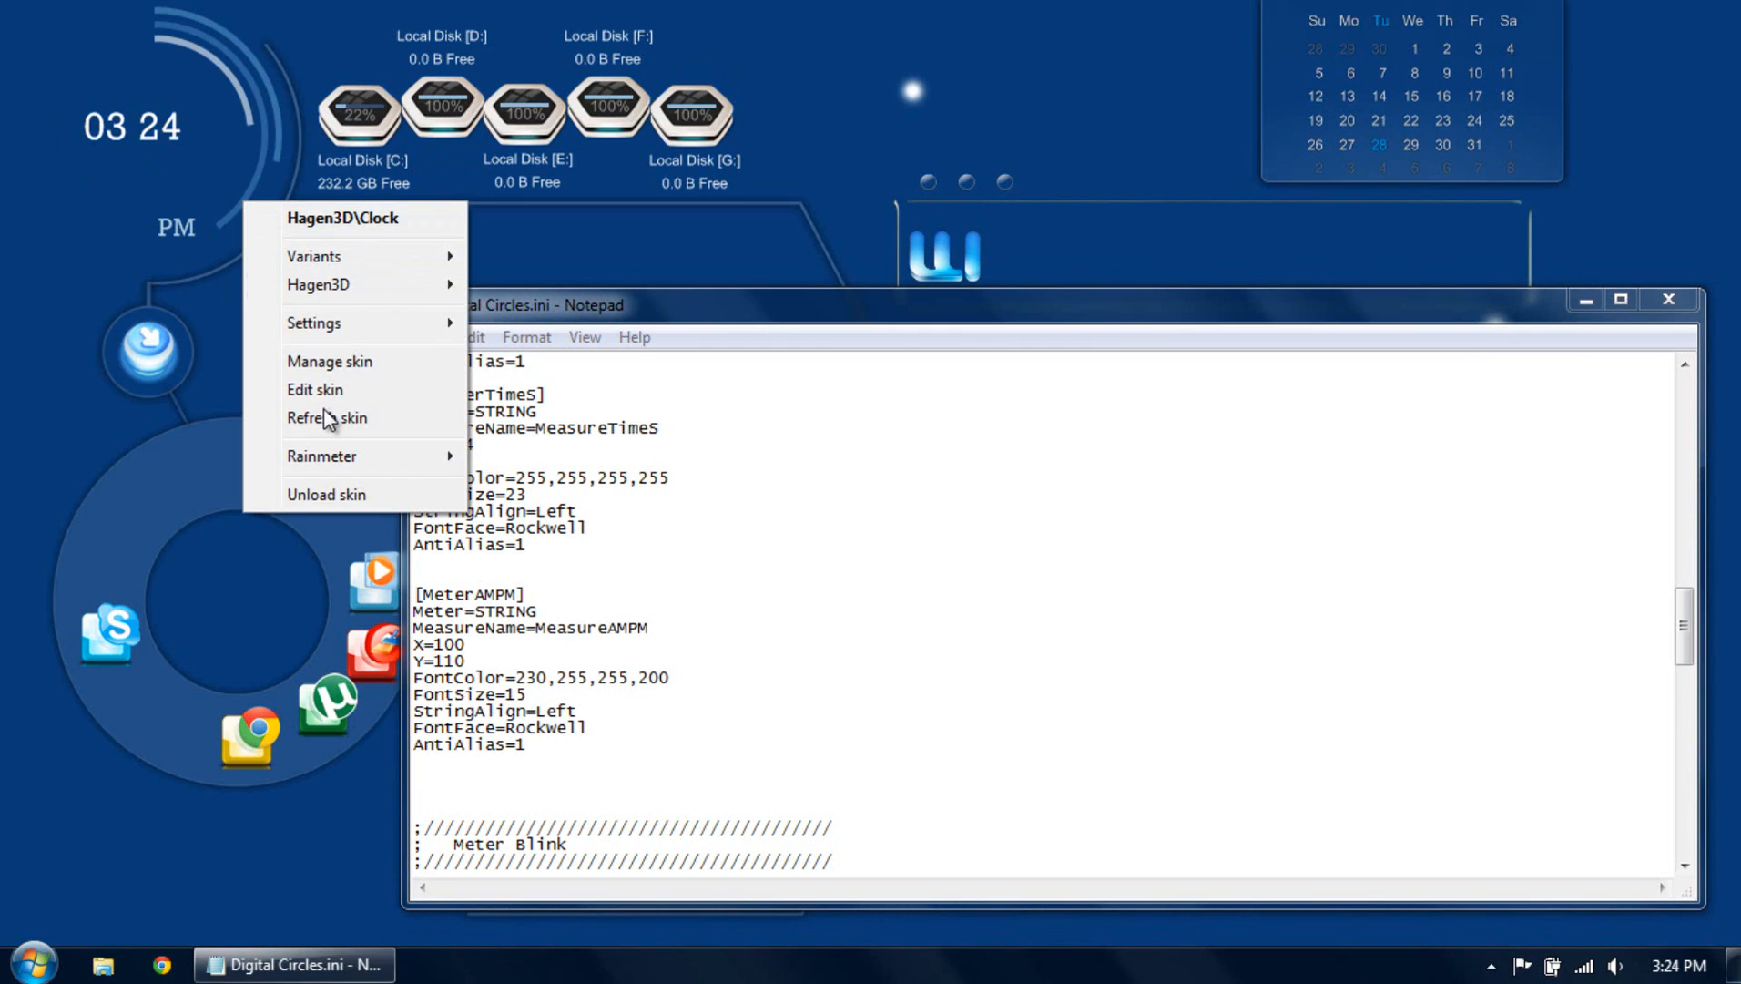
left_click(328, 415)
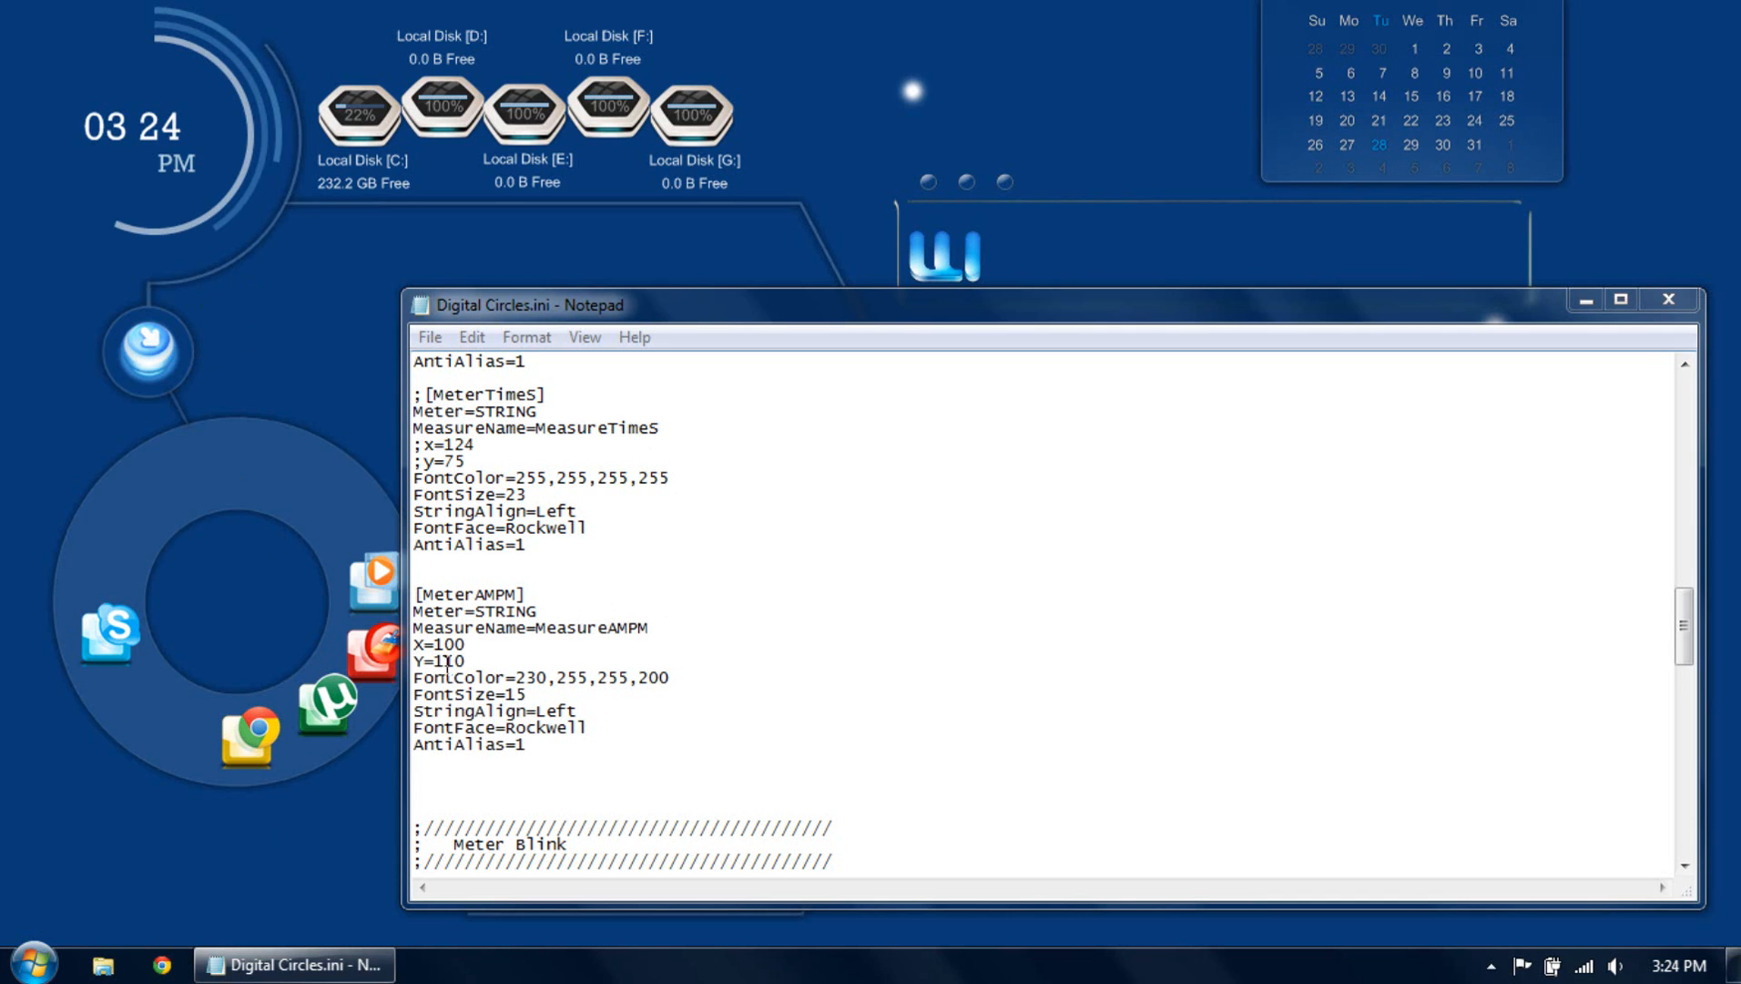
Examine the font face, font size and font color settings of the MeterAMPM section without changing them.
left_click_drag(556, 307, 466, 206)
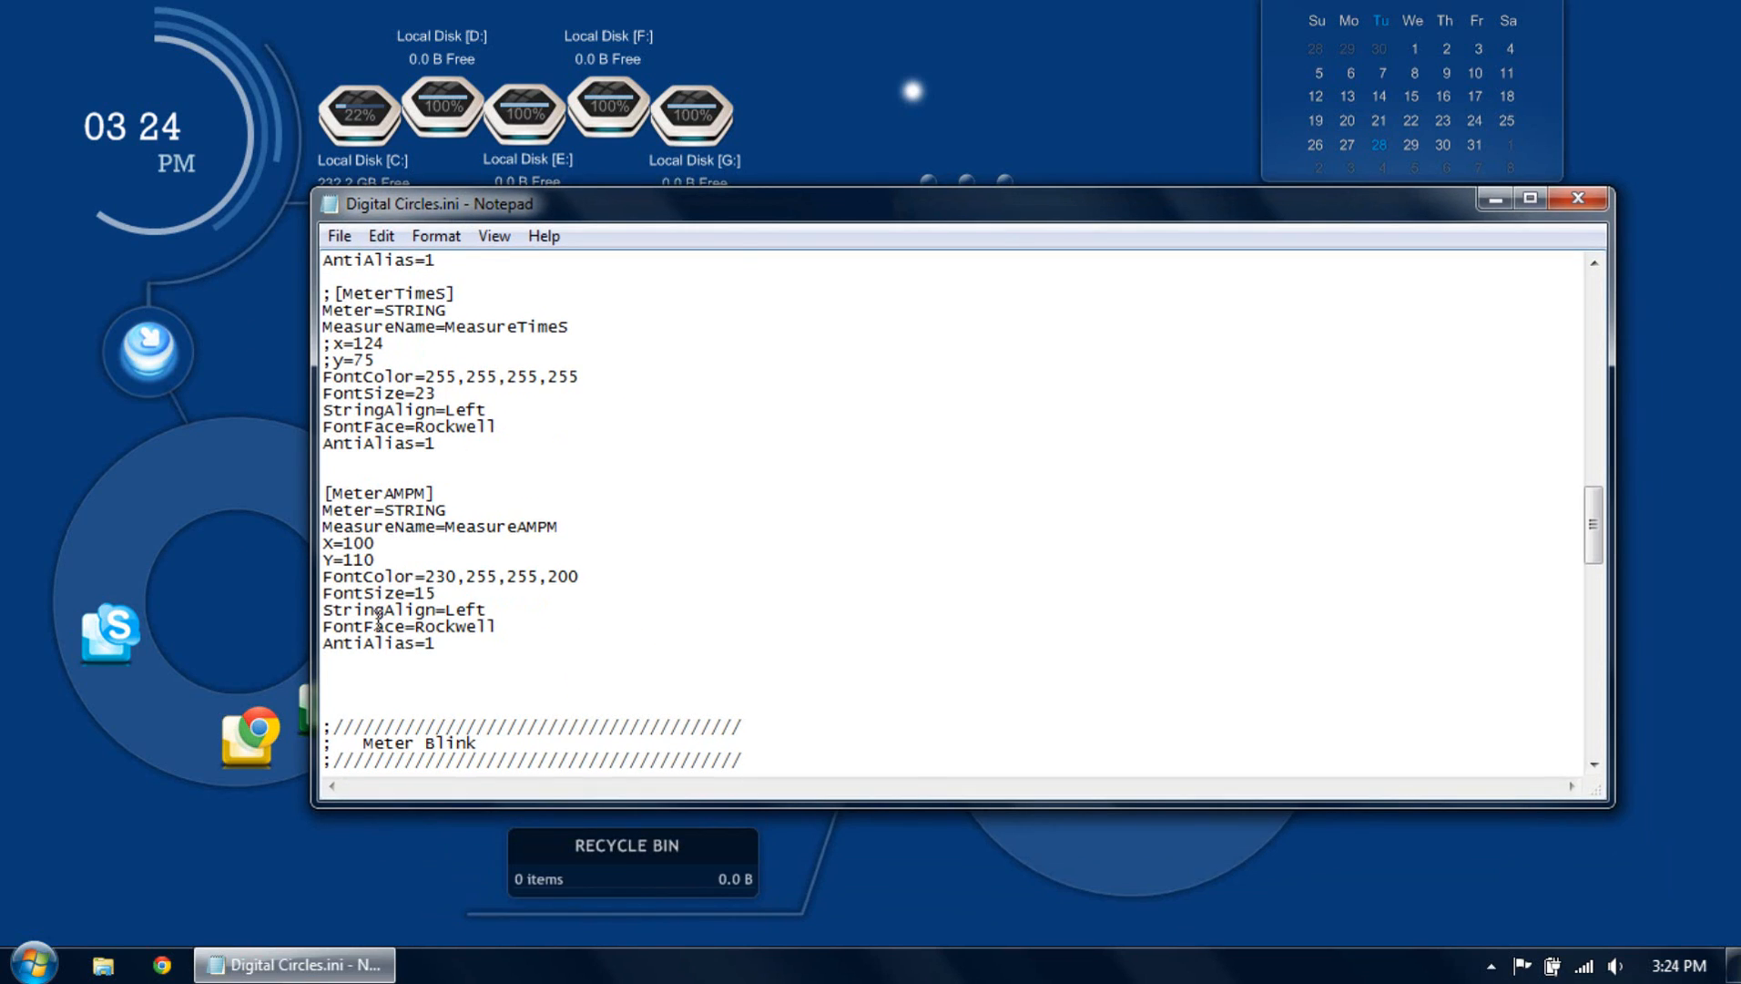
left_click_drag(415, 626, 510, 625)
left_click(533, 630)
left_click_drag(499, 628, 421, 625)
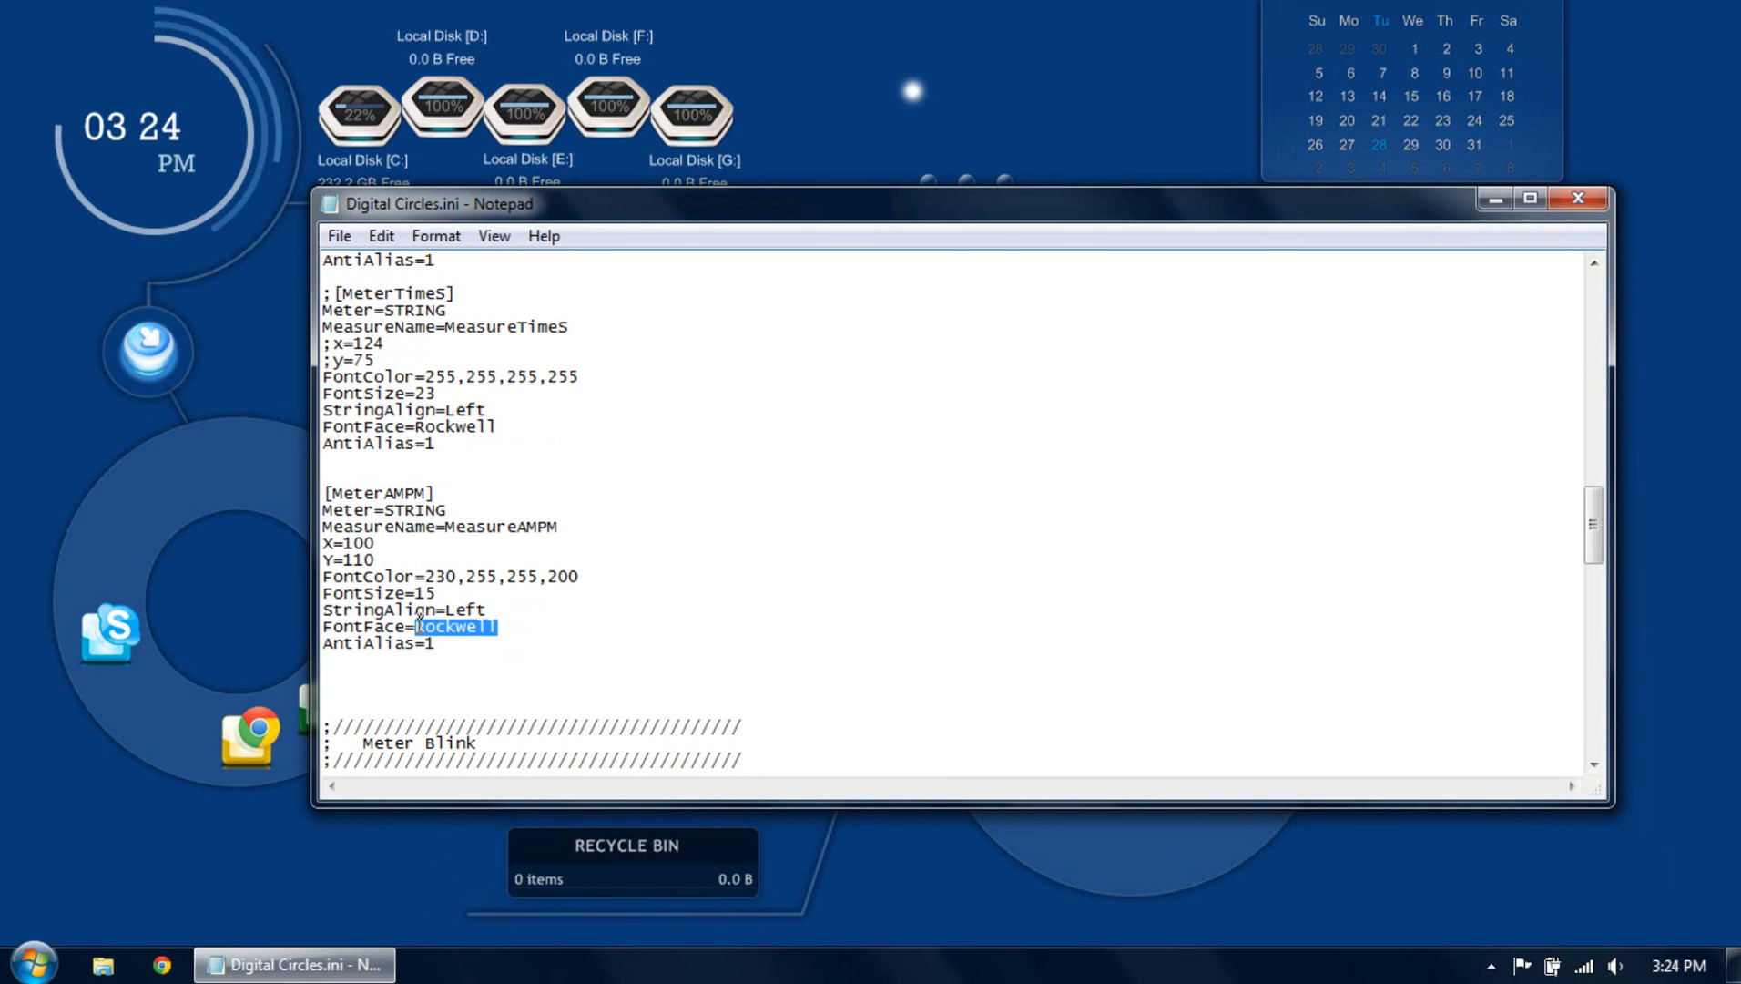
left_click(411, 627)
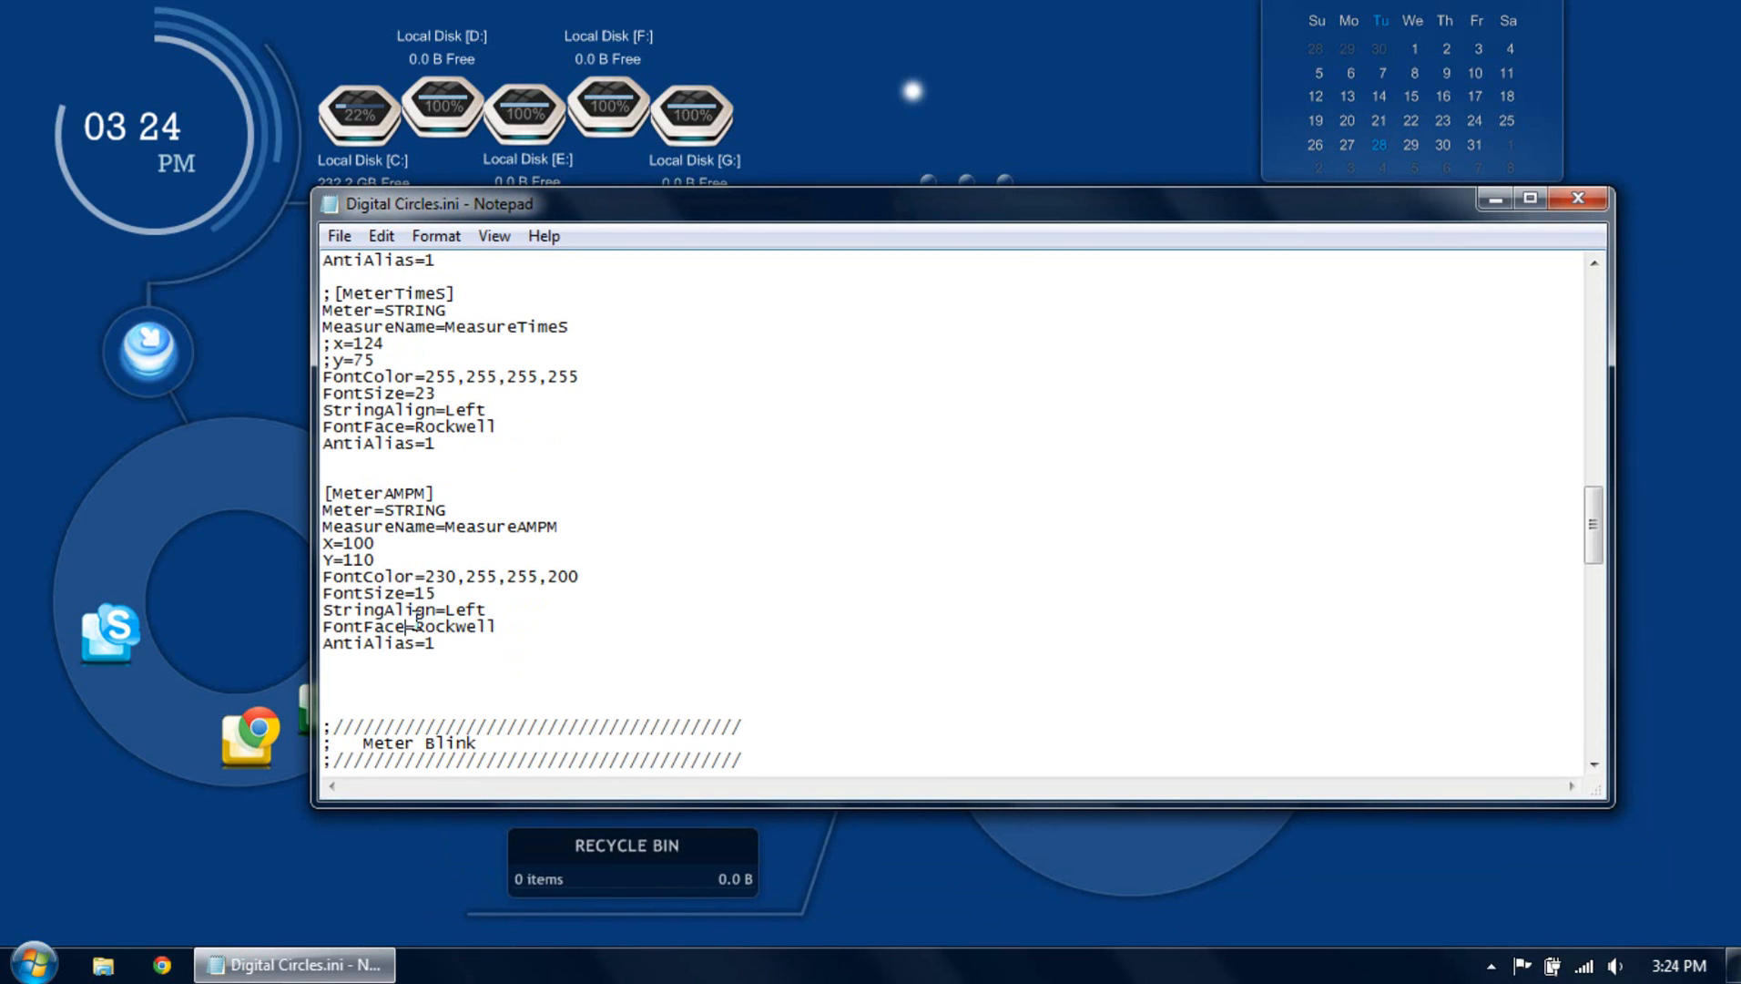
left_click_drag(416, 626, 510, 624)
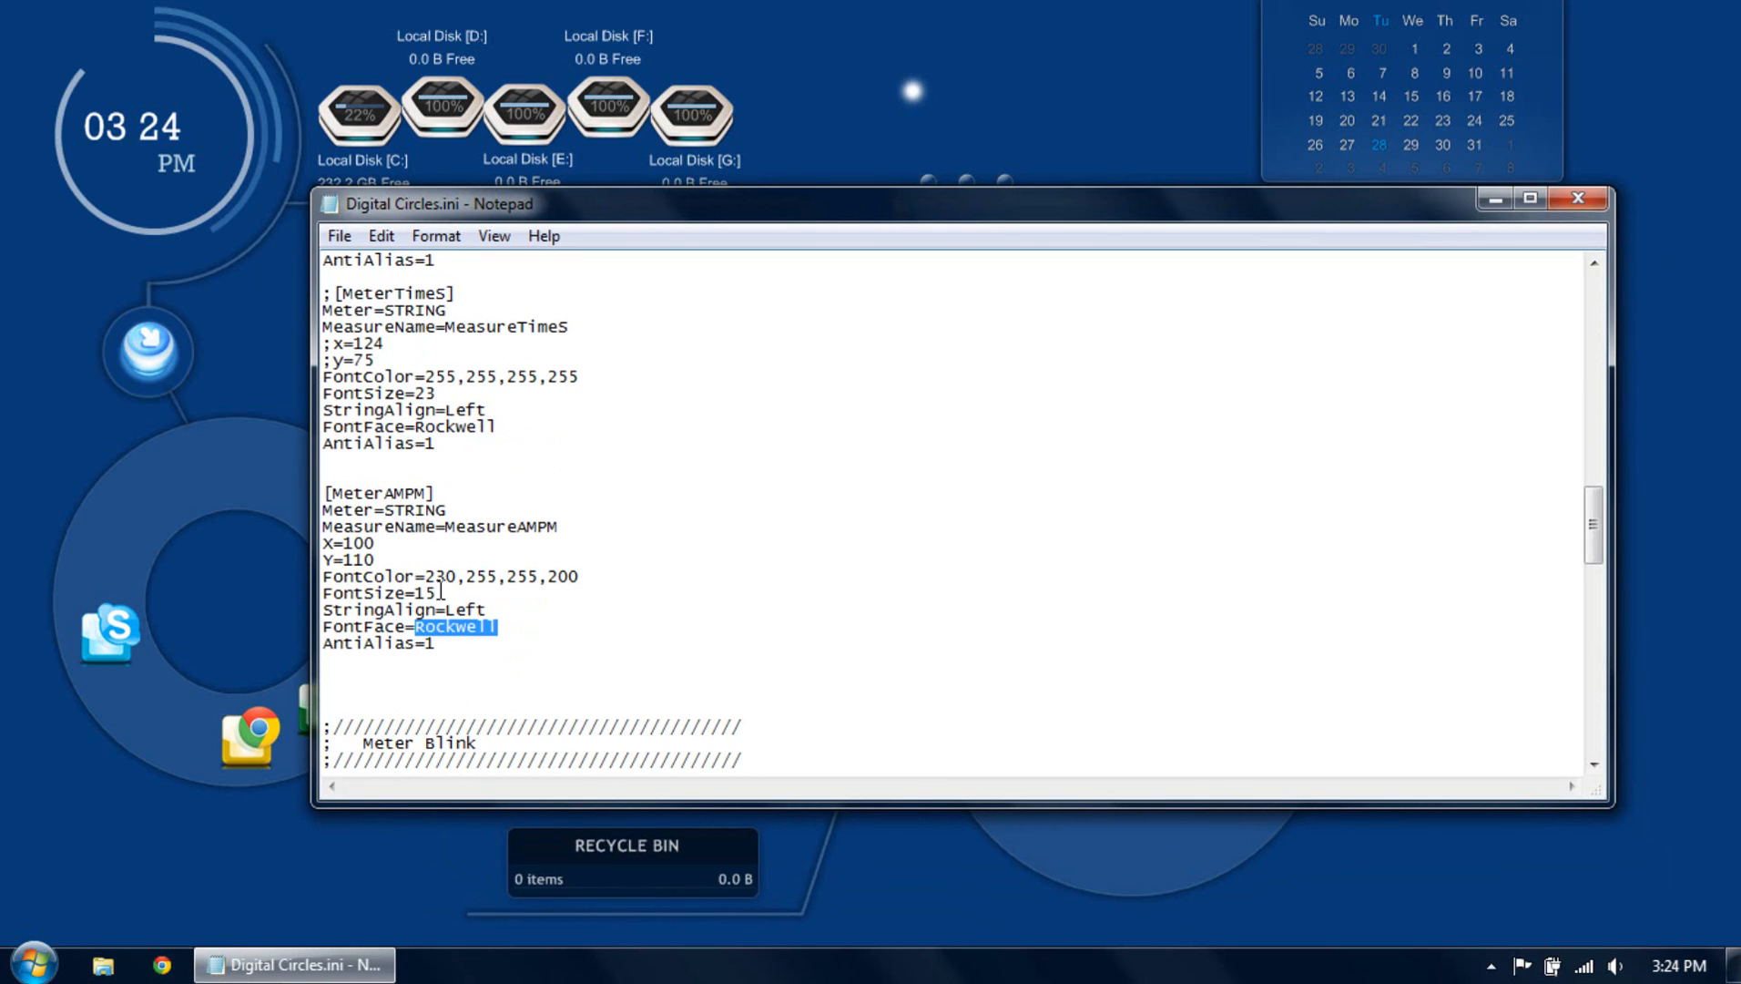
left_click(507, 635)
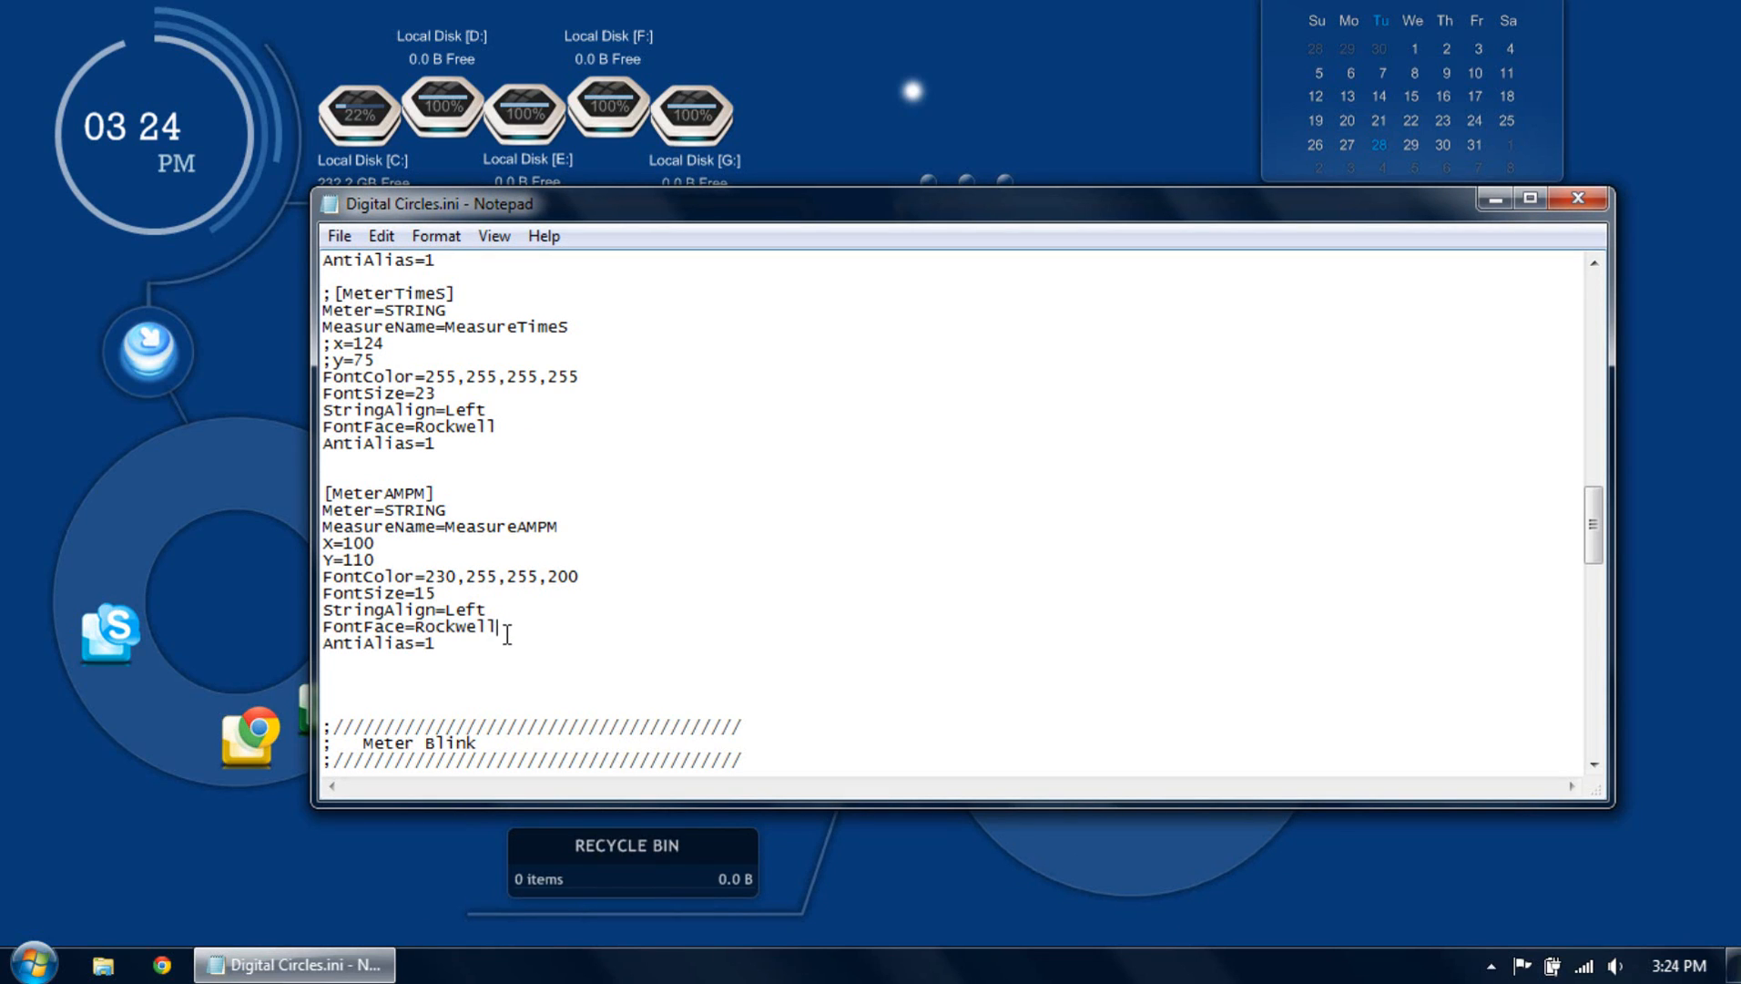
double_click(428, 593)
left_click(350, 559)
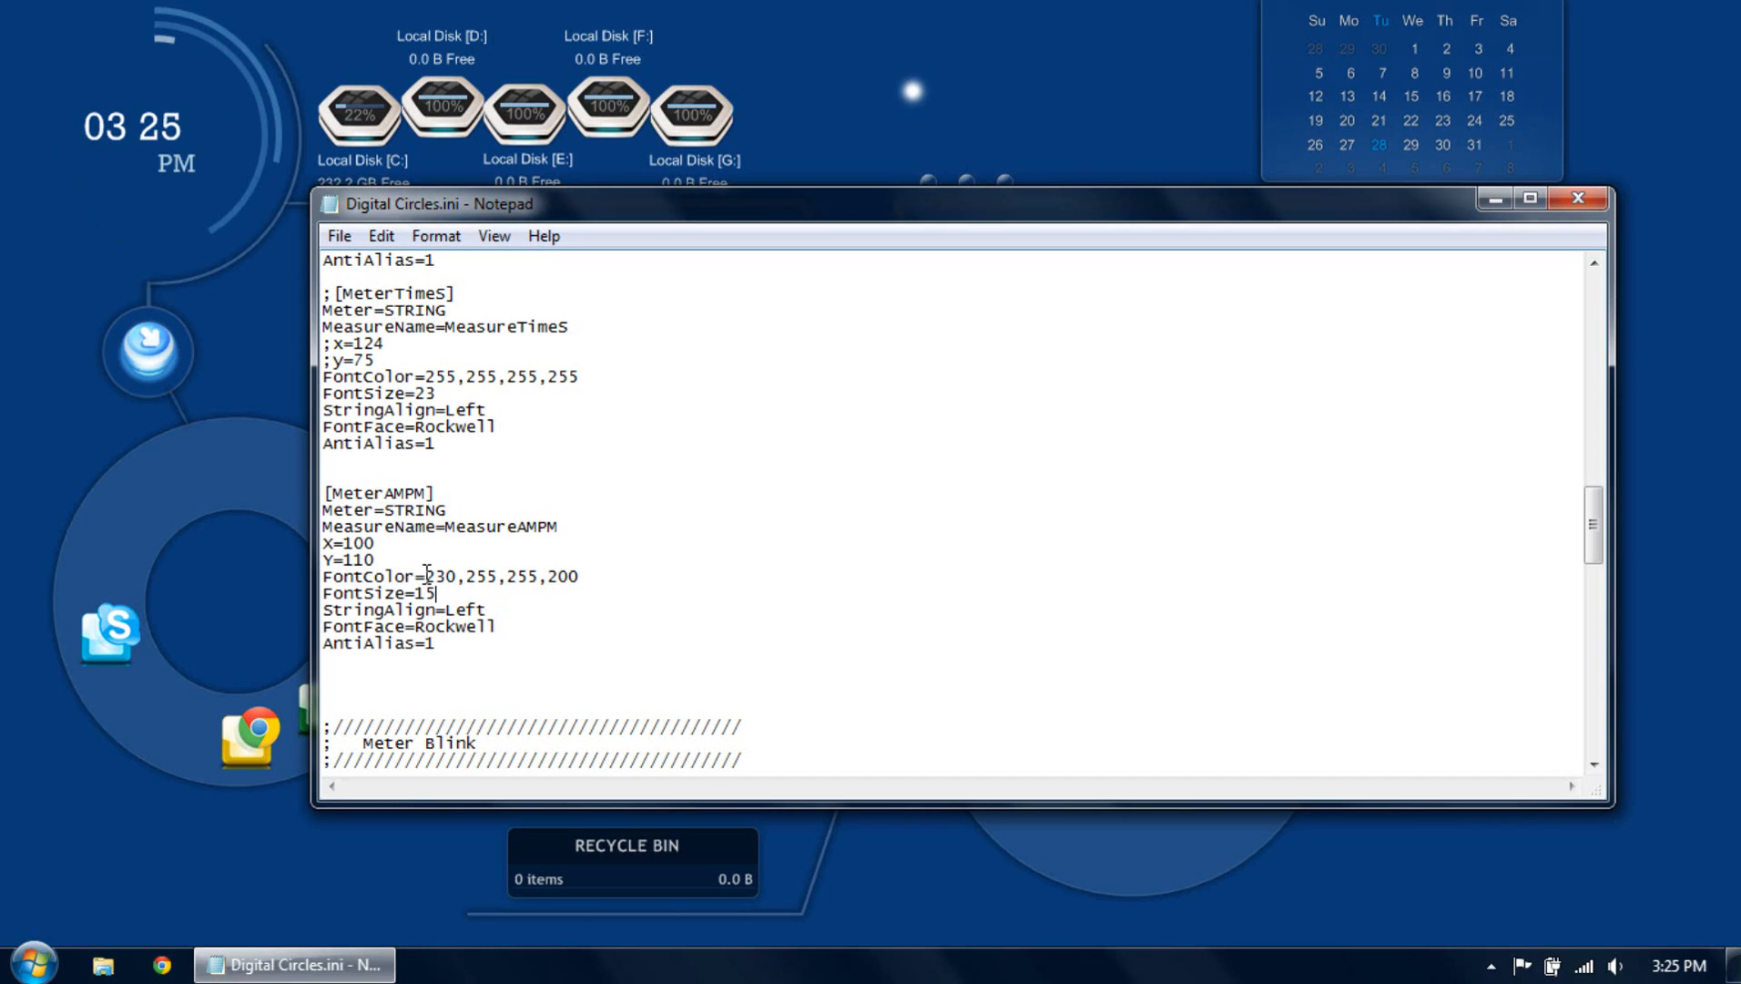
left_click_drag(425, 575, 583, 574)
left_click(495, 602)
left_click_drag(427, 575, 576, 575)
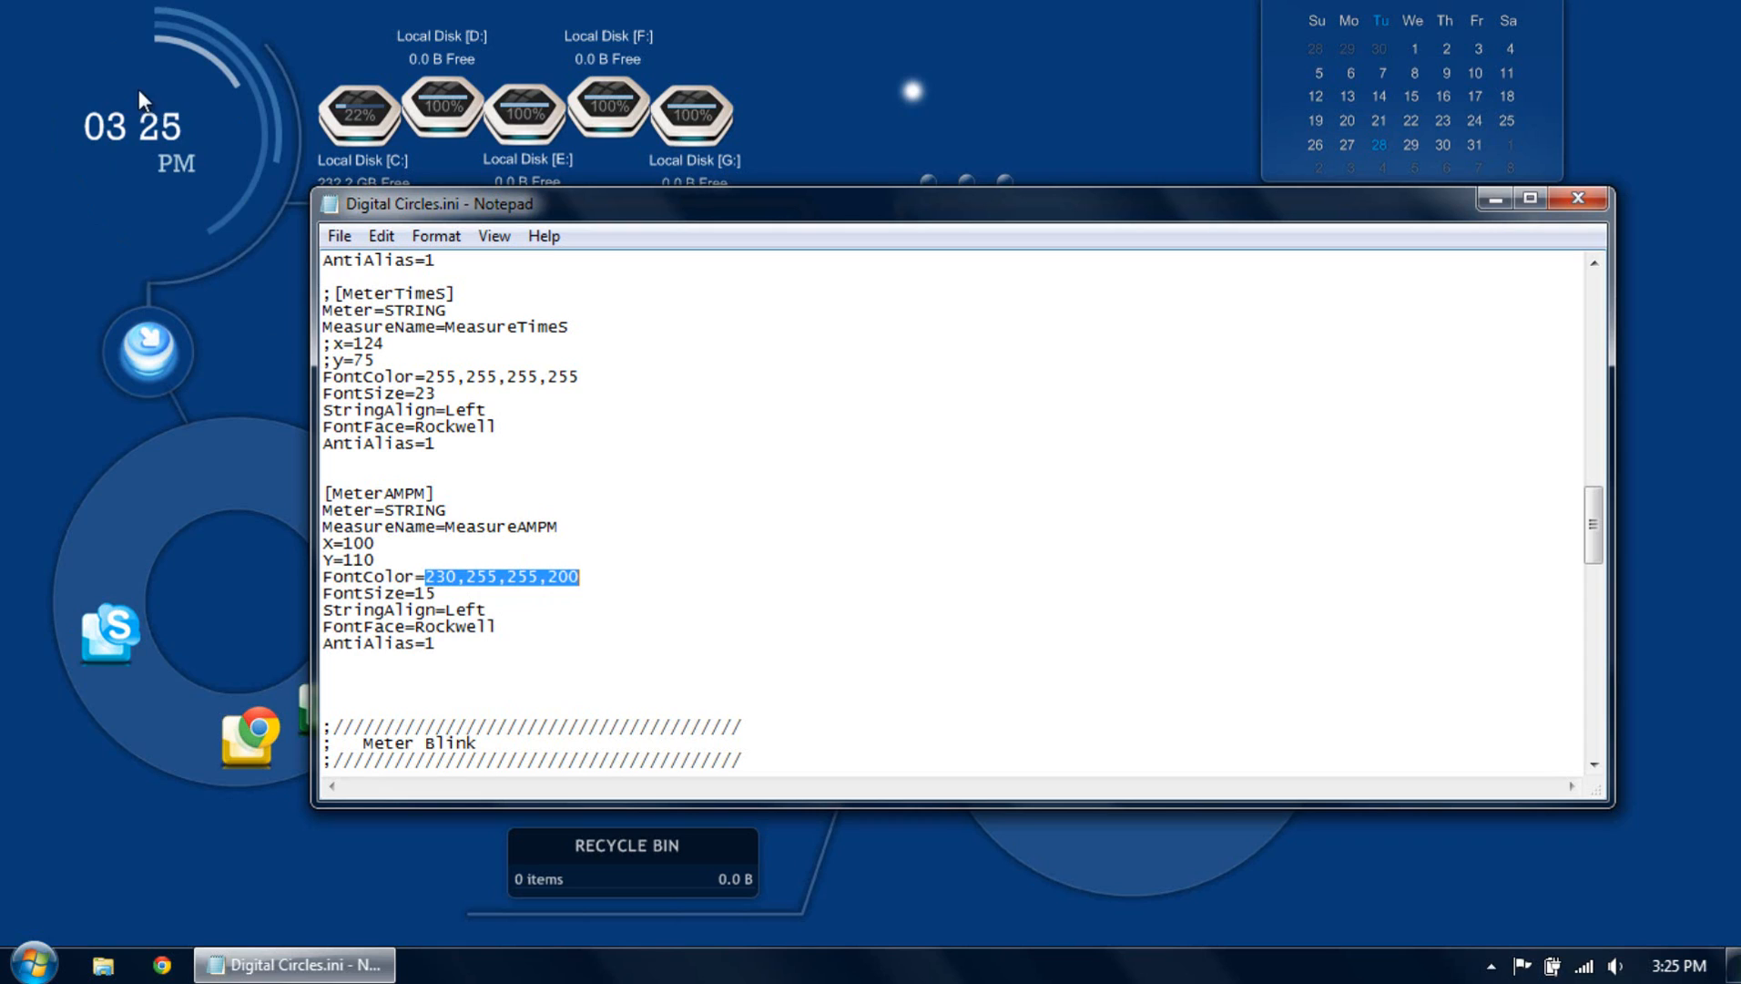
left_click(448, 571)
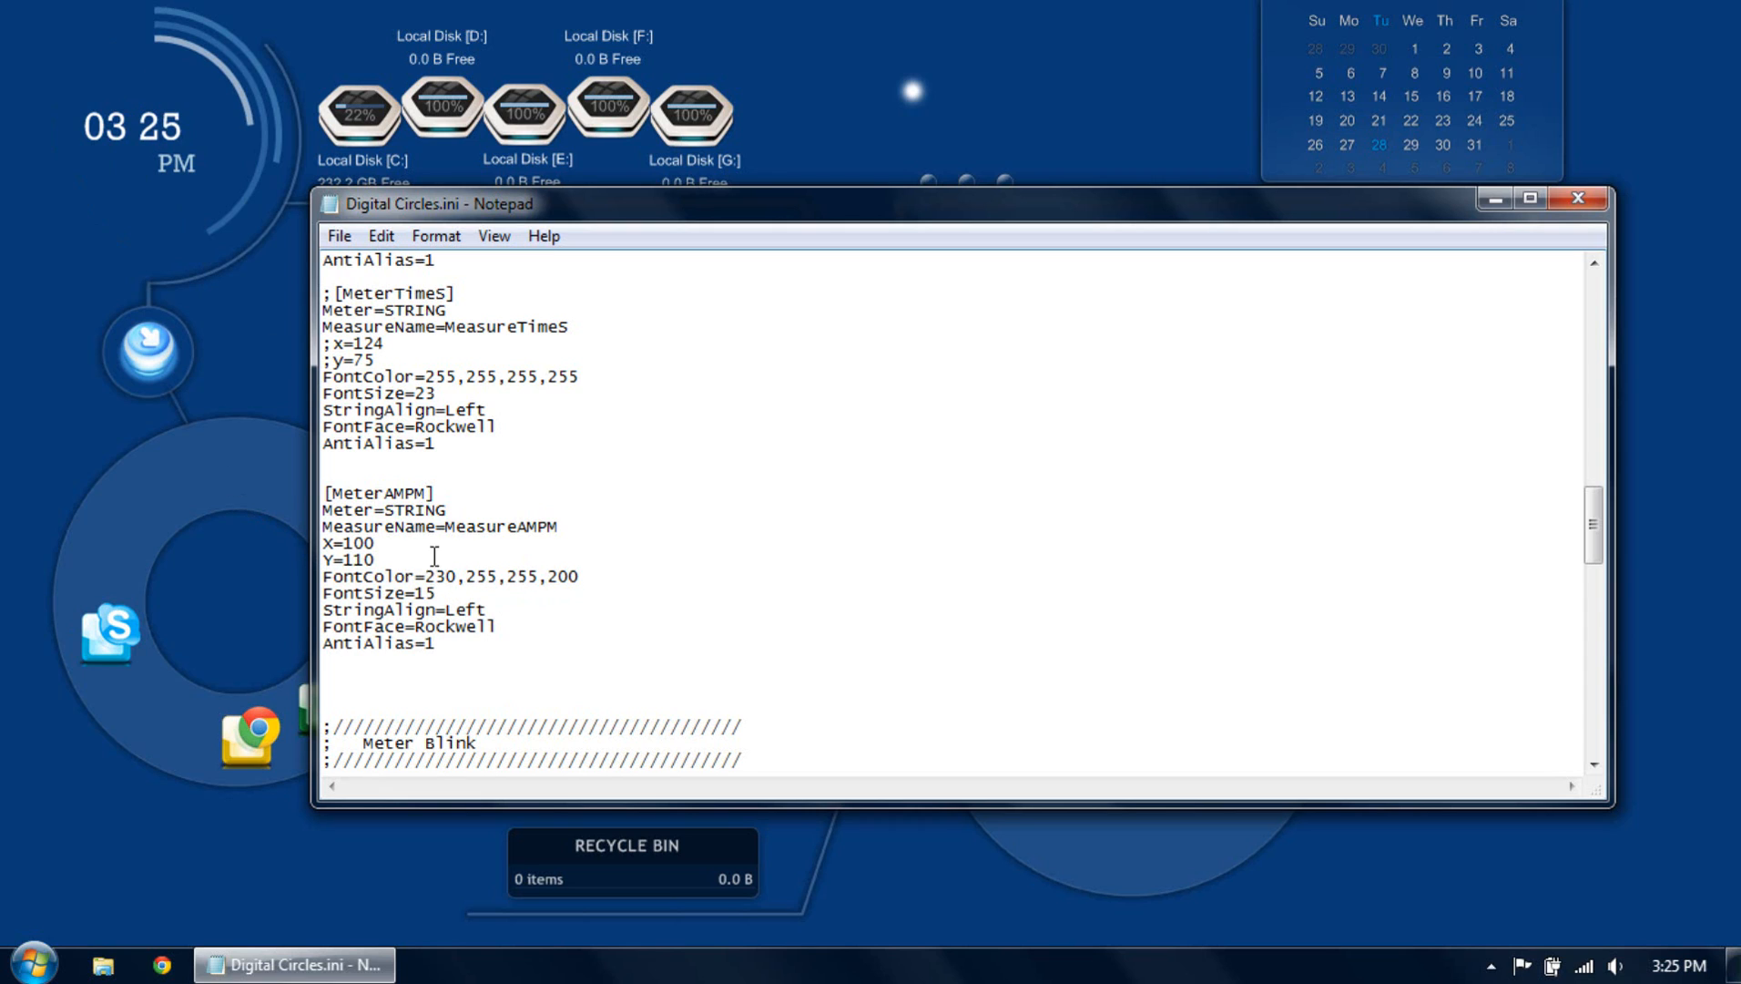
Examine the hours, minutes and seconds bar sections of the clock's configuration file, including the seconds bar's line color, and close the file.
scroll(434, 555, "down", 6)
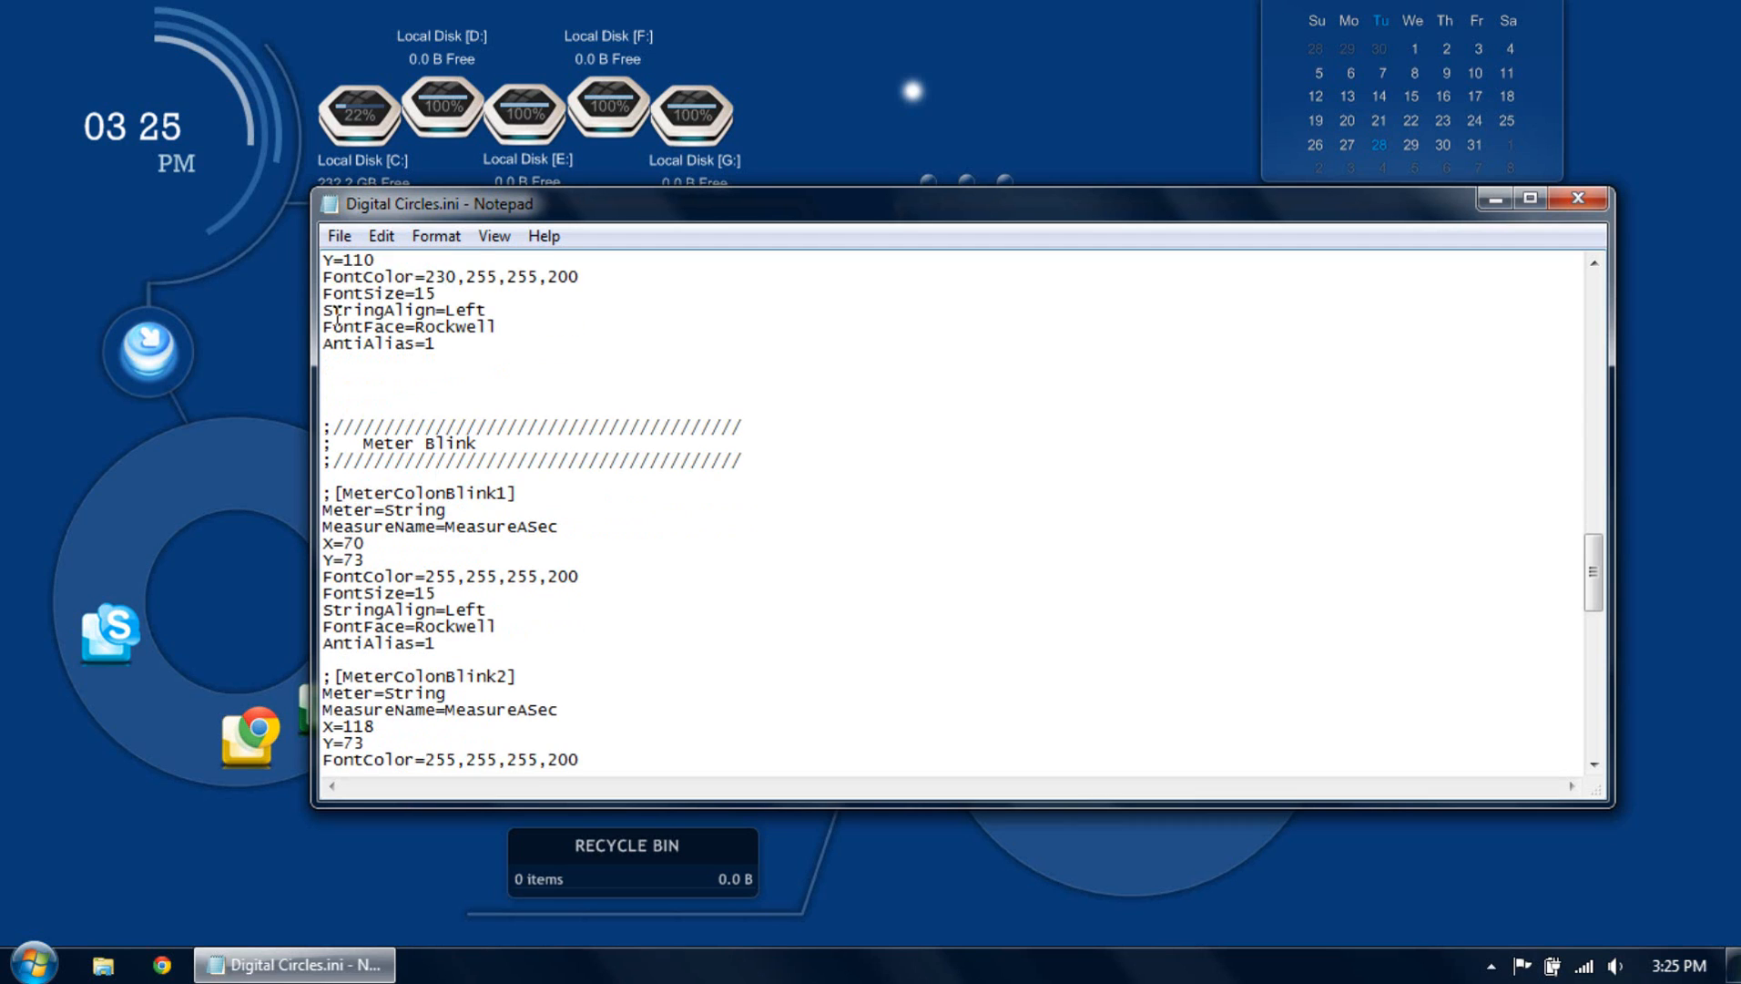
scroll(453, 567, "down", 1)
scroll(448, 565, "down", 9)
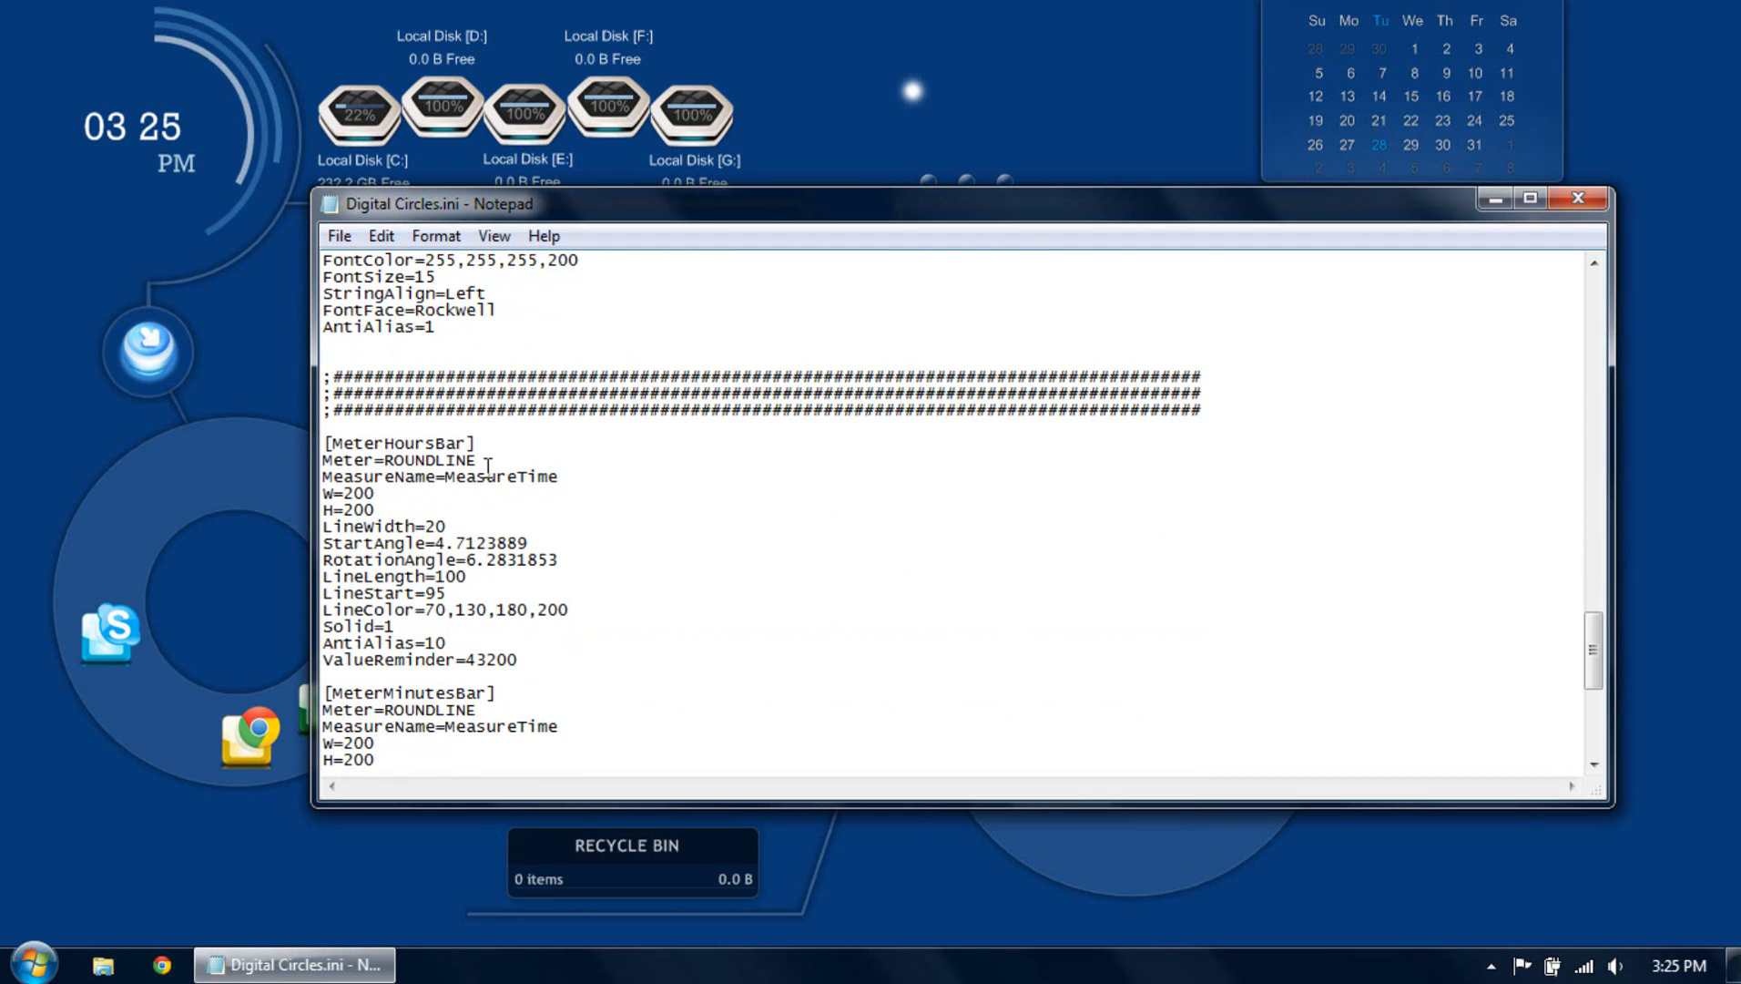
scroll(388, 643, "down", 6)
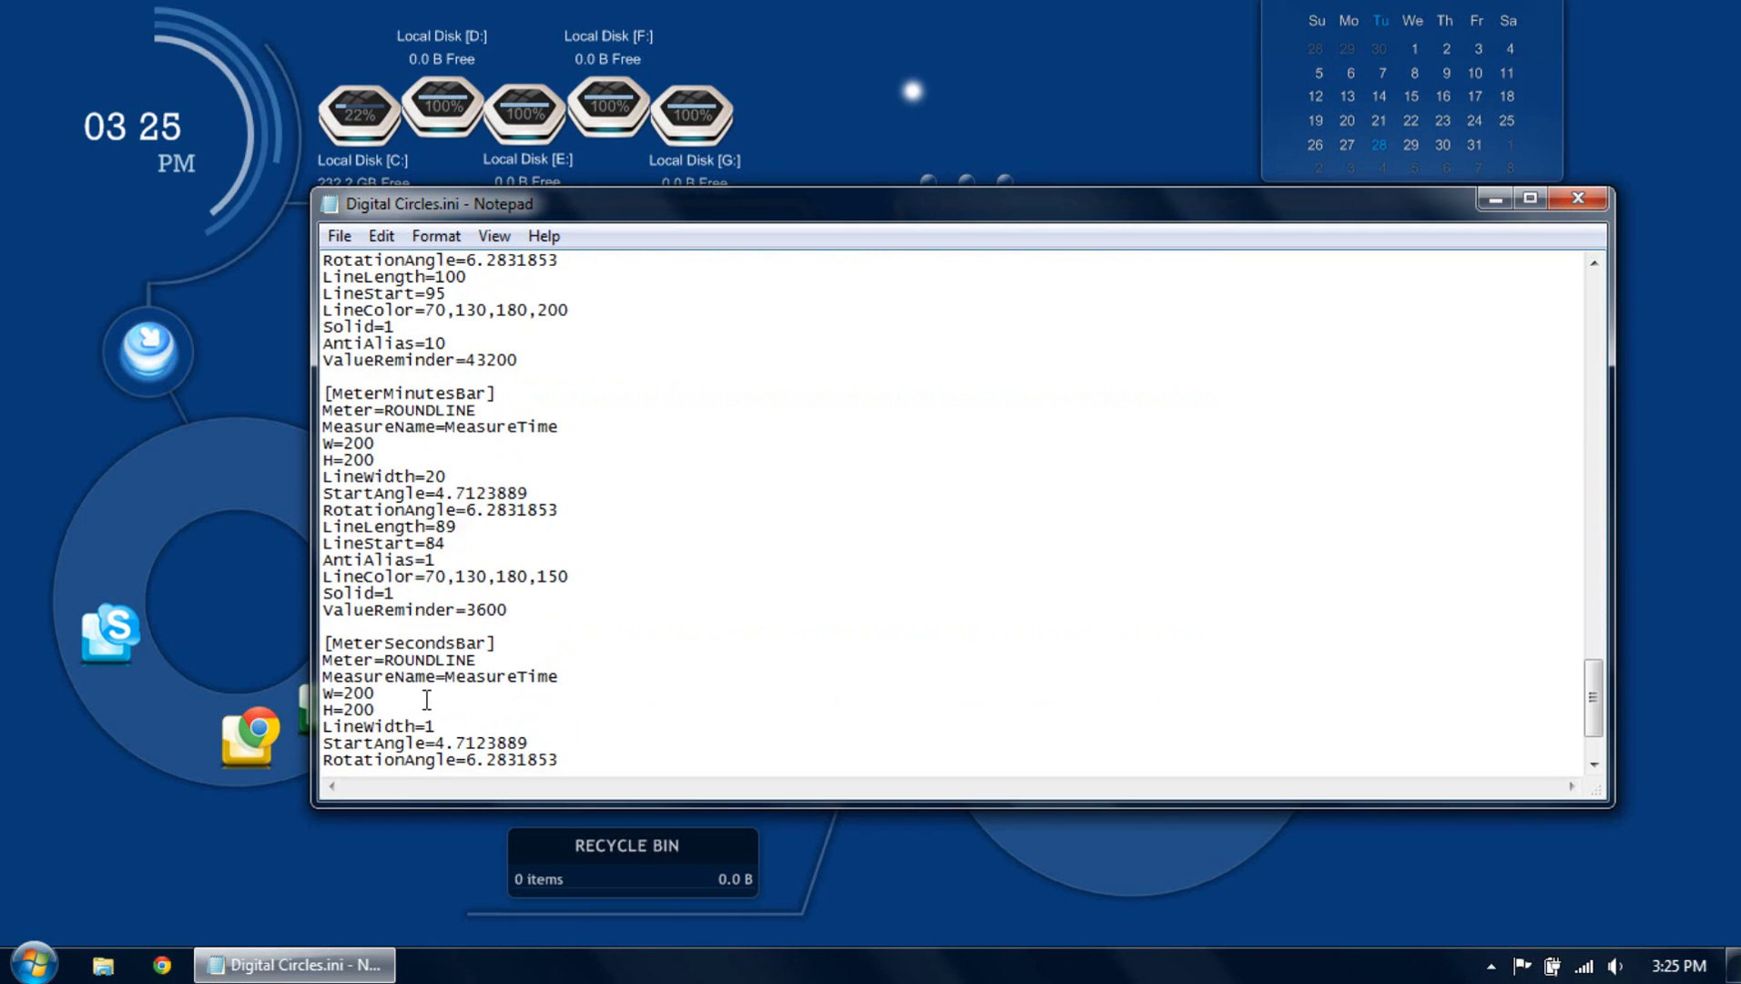
scroll(426, 699, "down", 1)
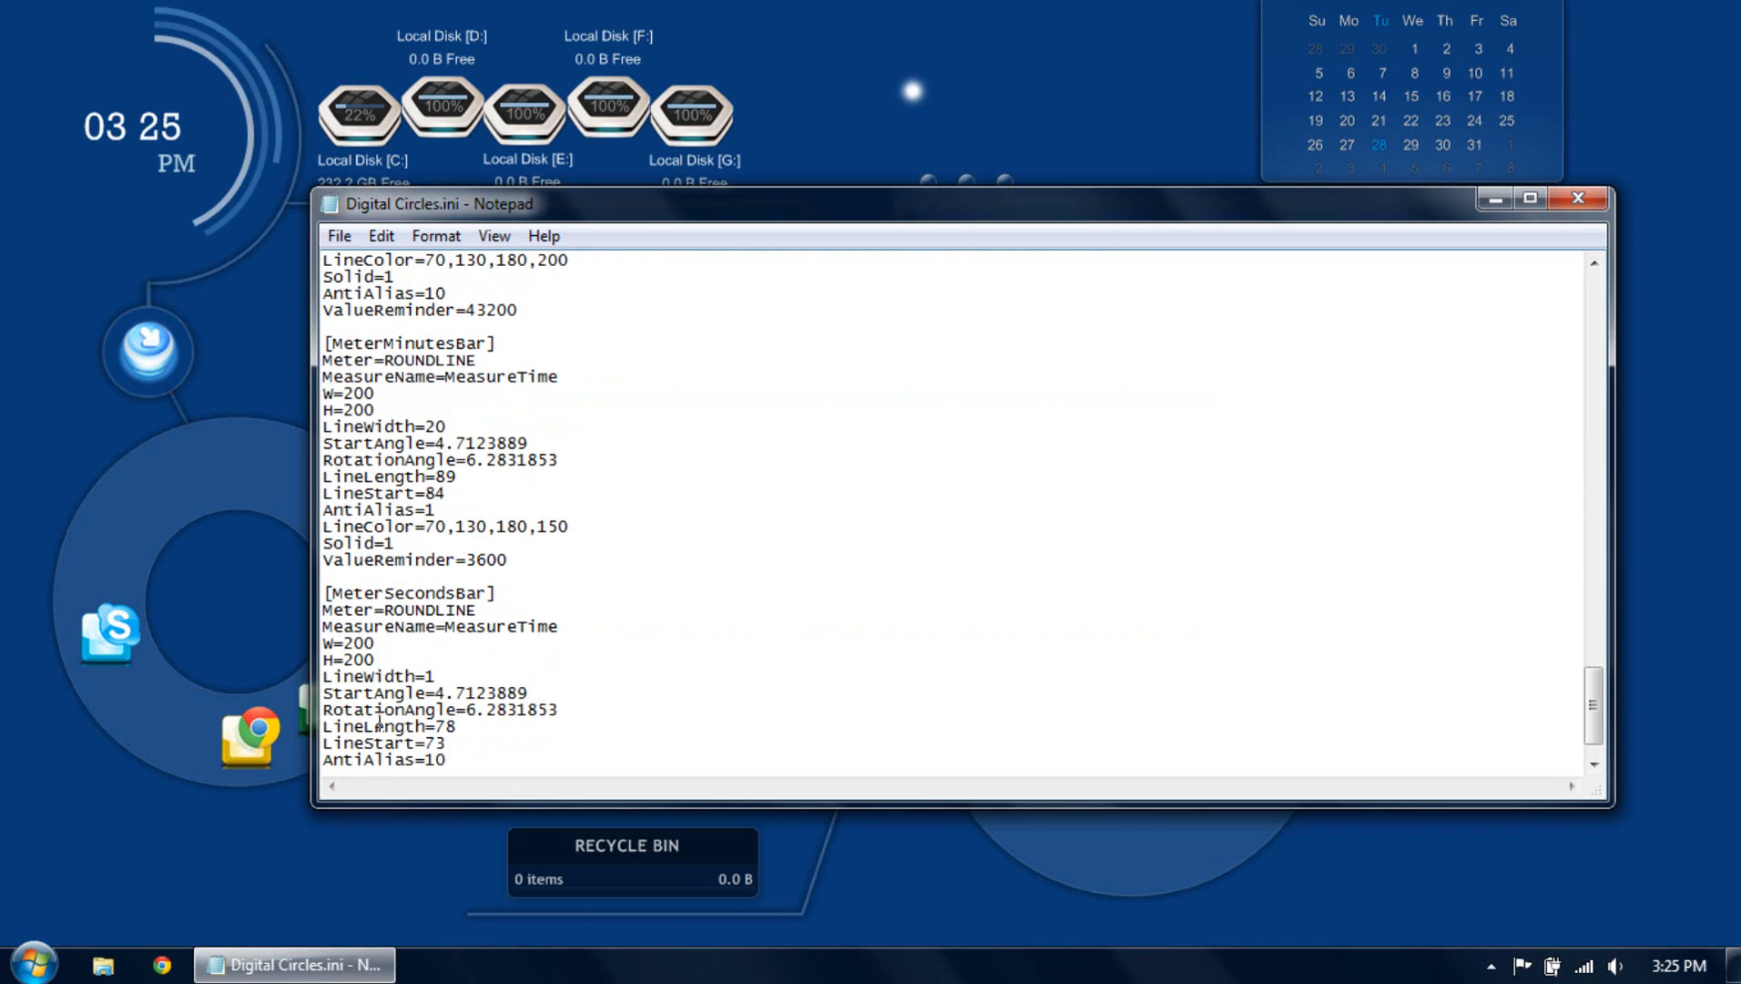
scroll(381, 719, "down", 1)
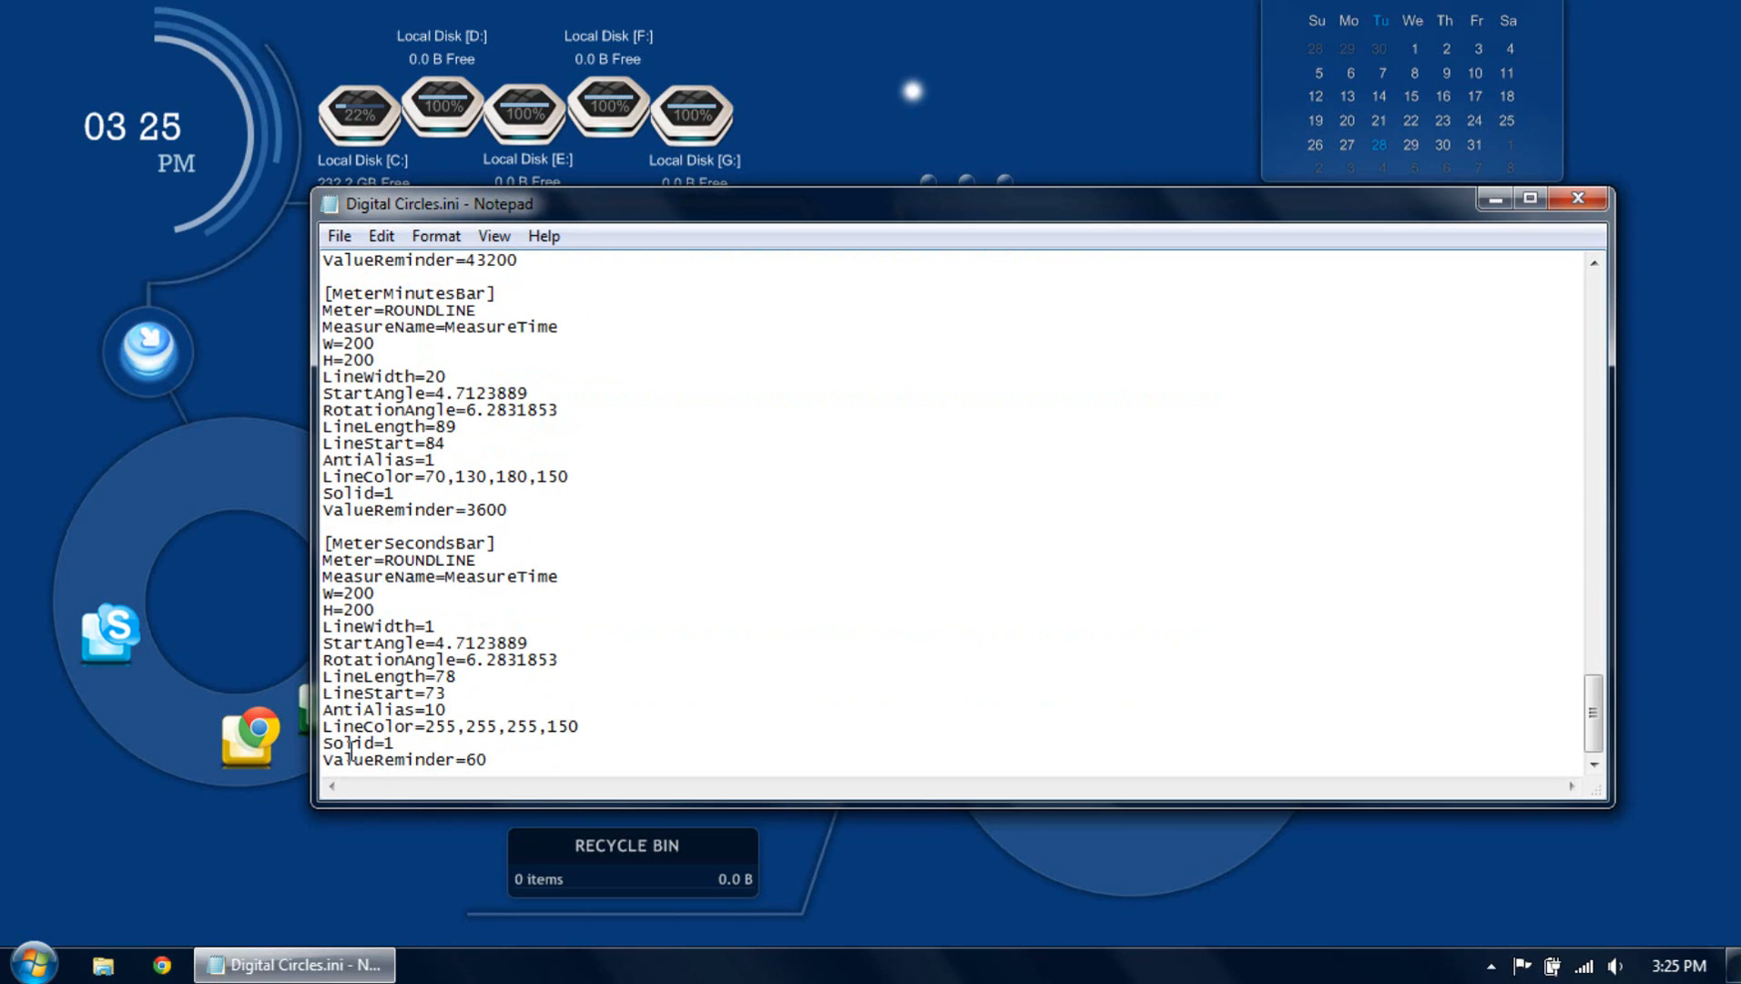
left_click_drag(427, 725, 560, 712)
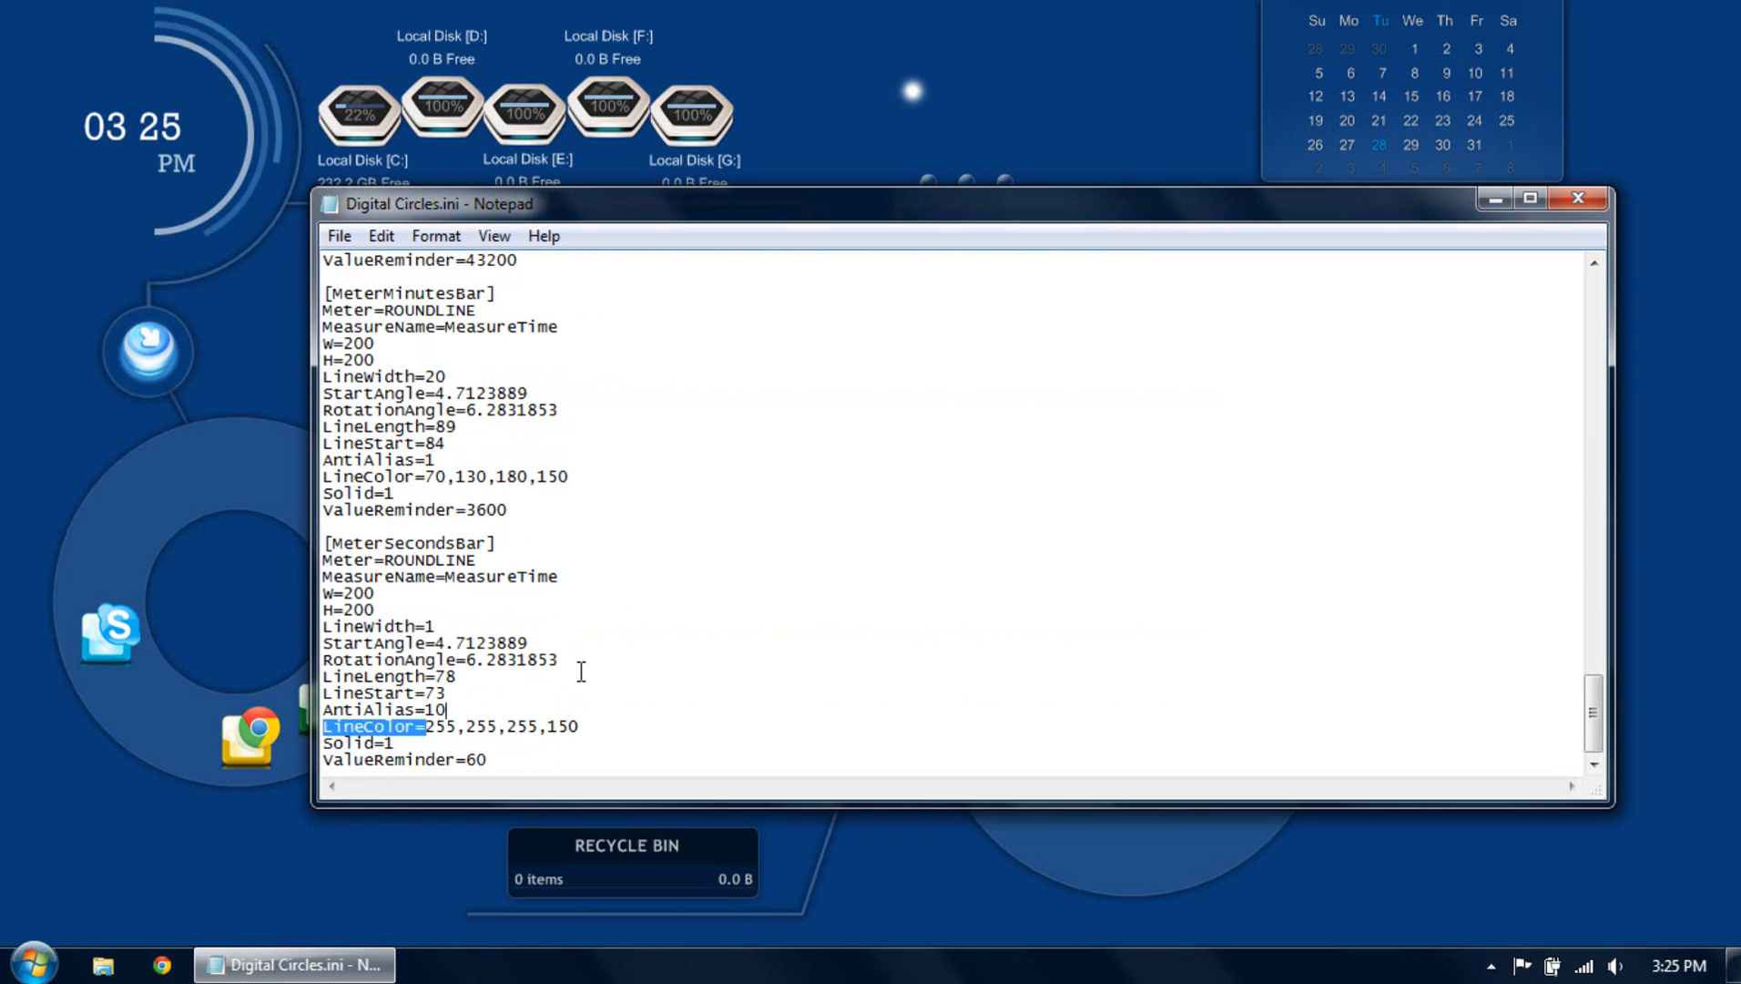
left_click(592, 651)
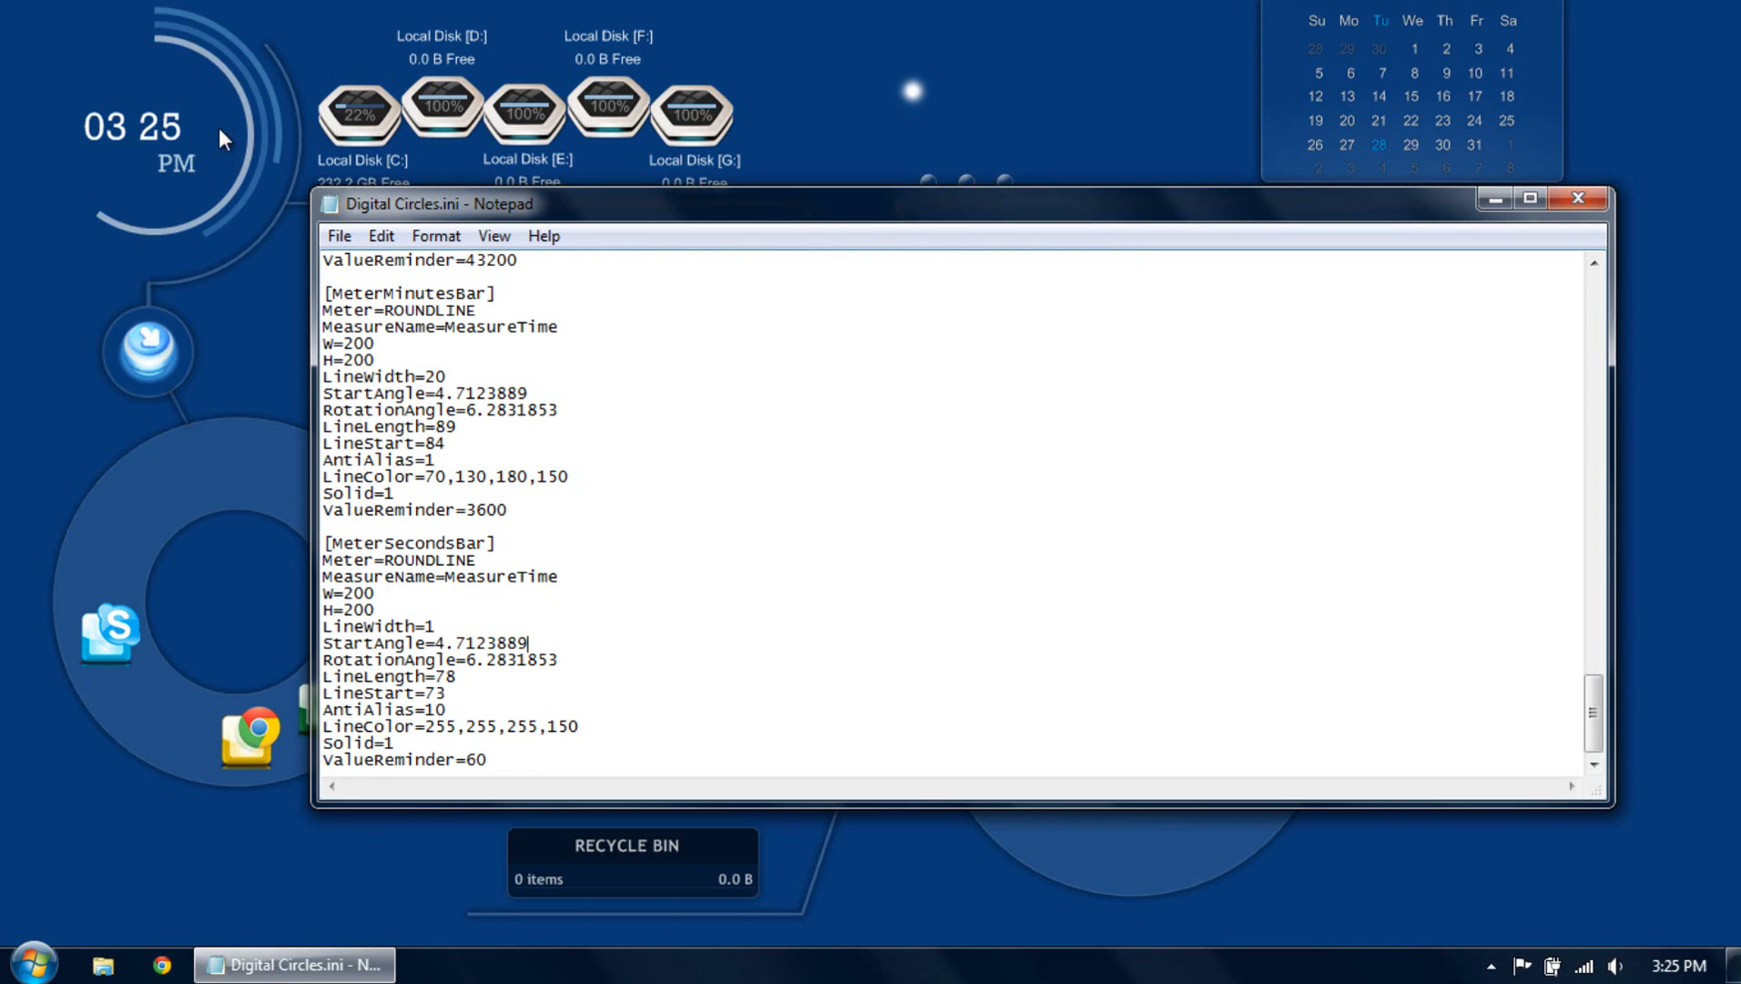
left_click(1579, 196)
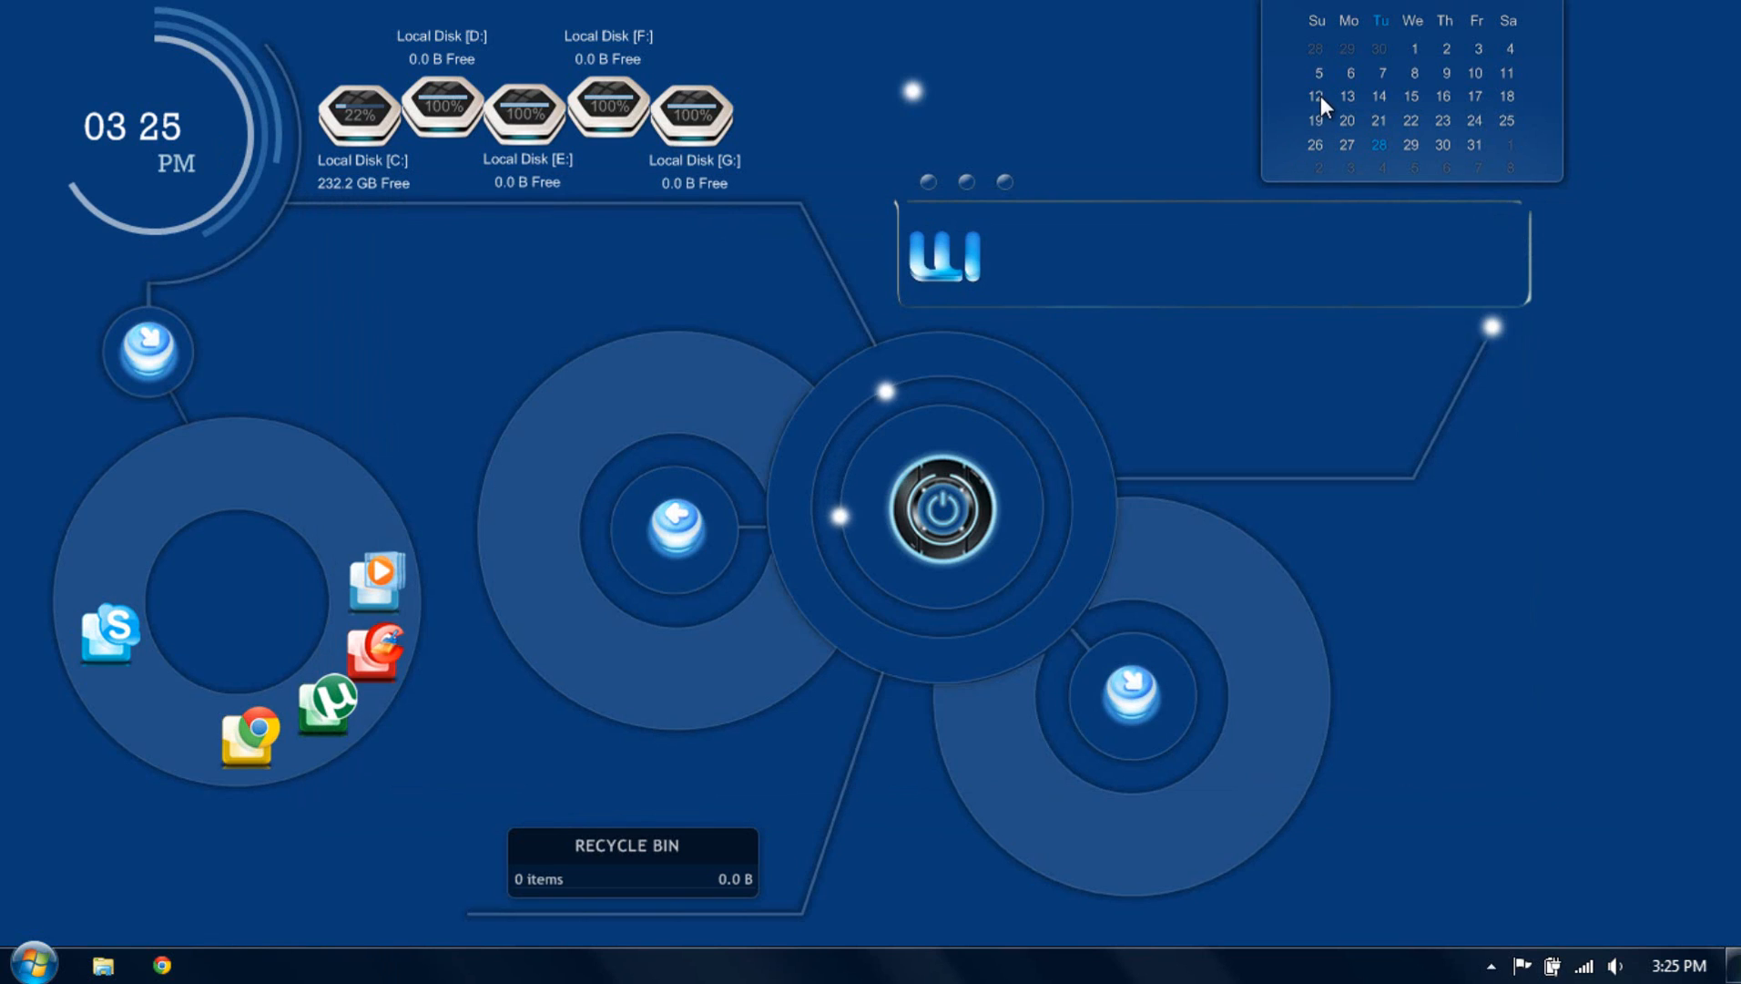
Open the calendar skin's configuration file for editing and examine the weekday abbreviations from Mon to Sun in the Variables section.
right_click(1320, 96)
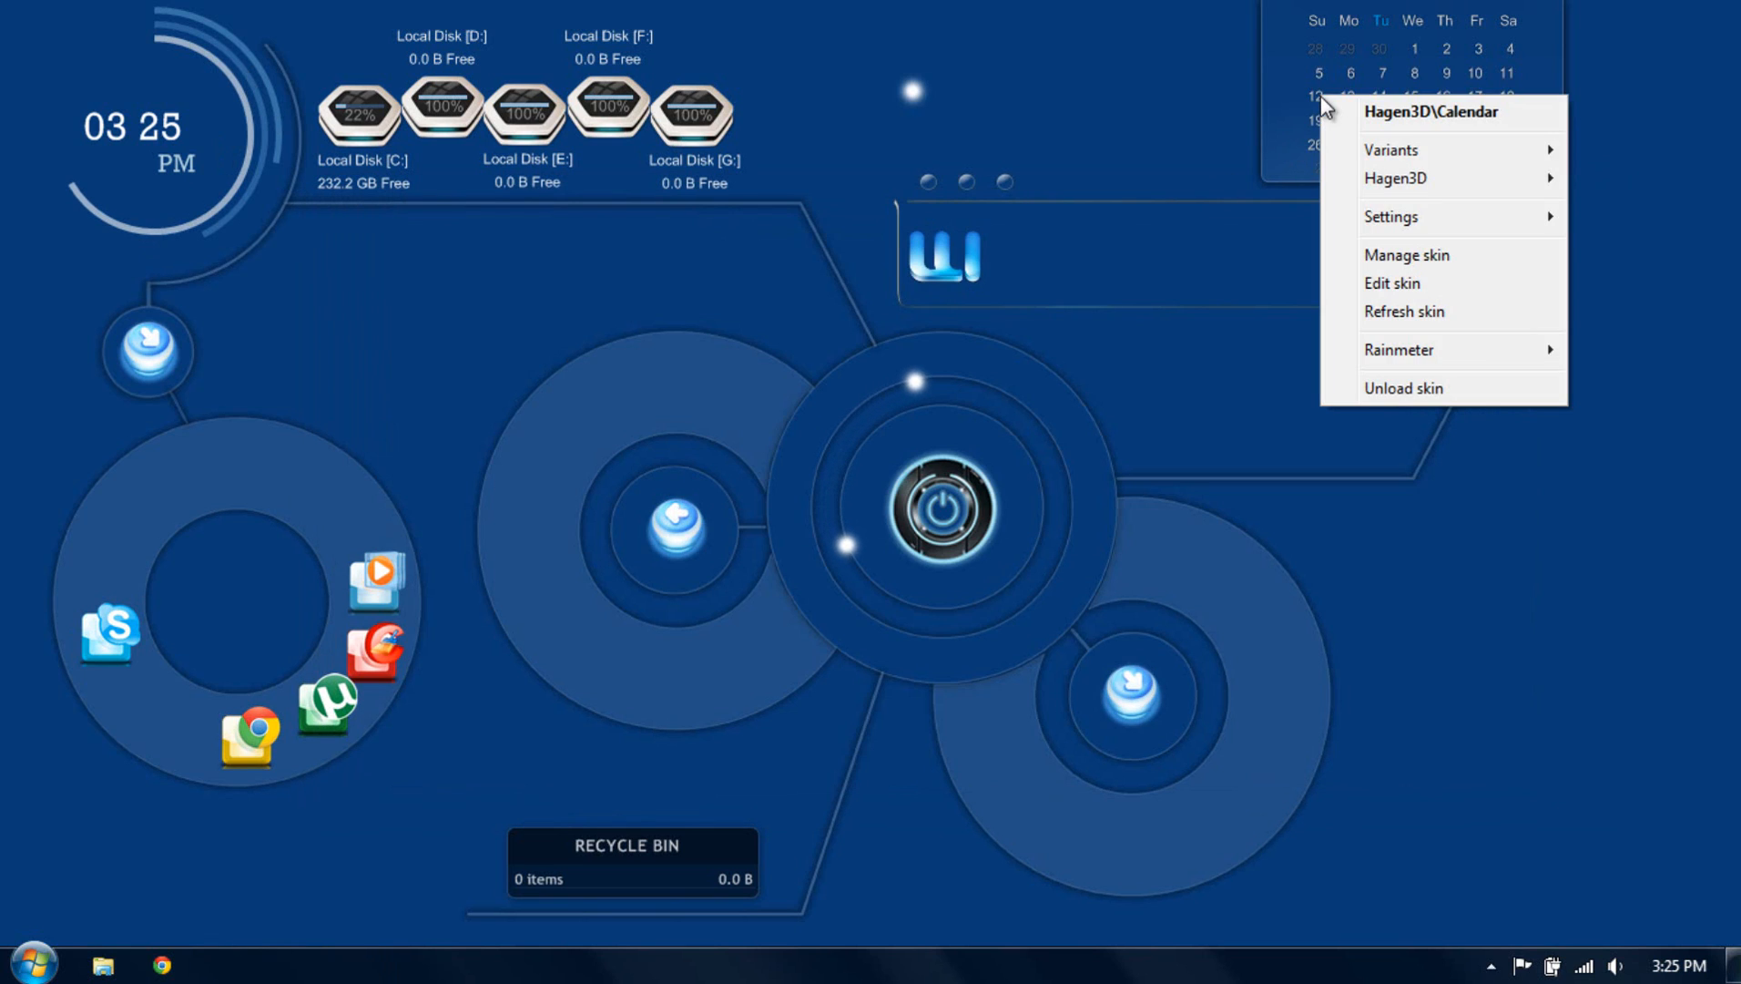
left_click(1385, 282)
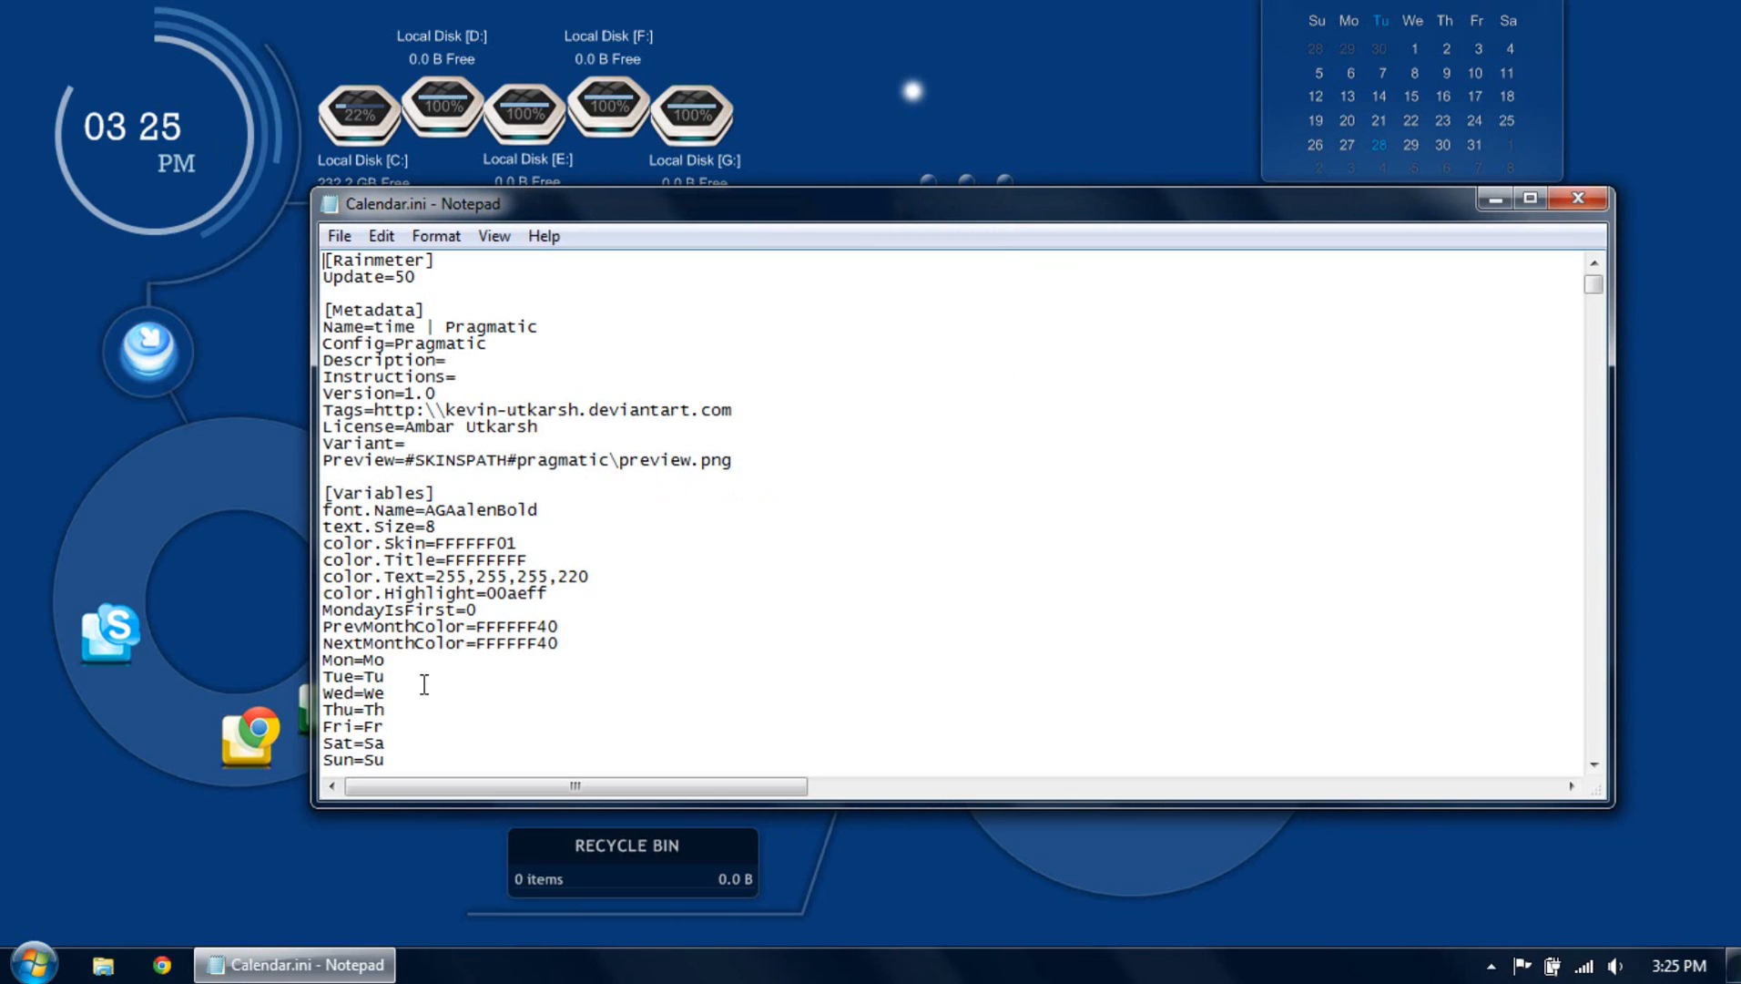
double_click(381, 661)
double_click(370, 677)
double_click(374, 693)
double_click(374, 711)
left_click_drag(364, 731, 377, 729)
left_click(458, 707)
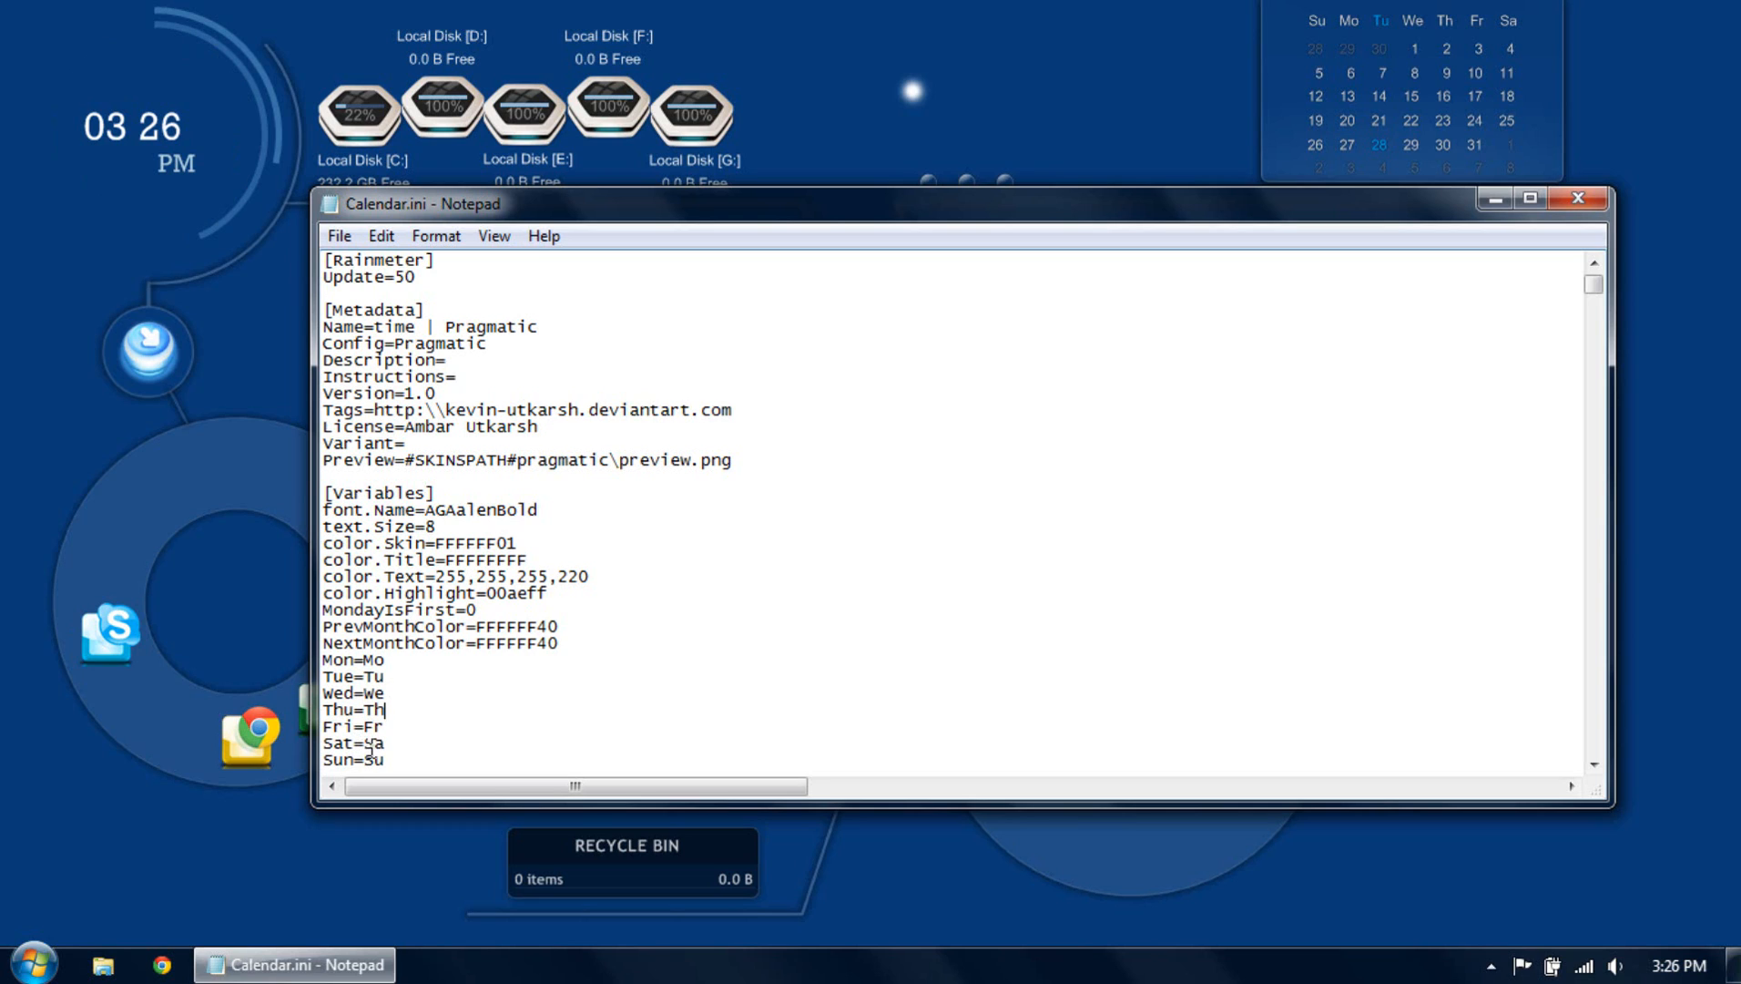
left_click_drag(365, 745, 388, 760)
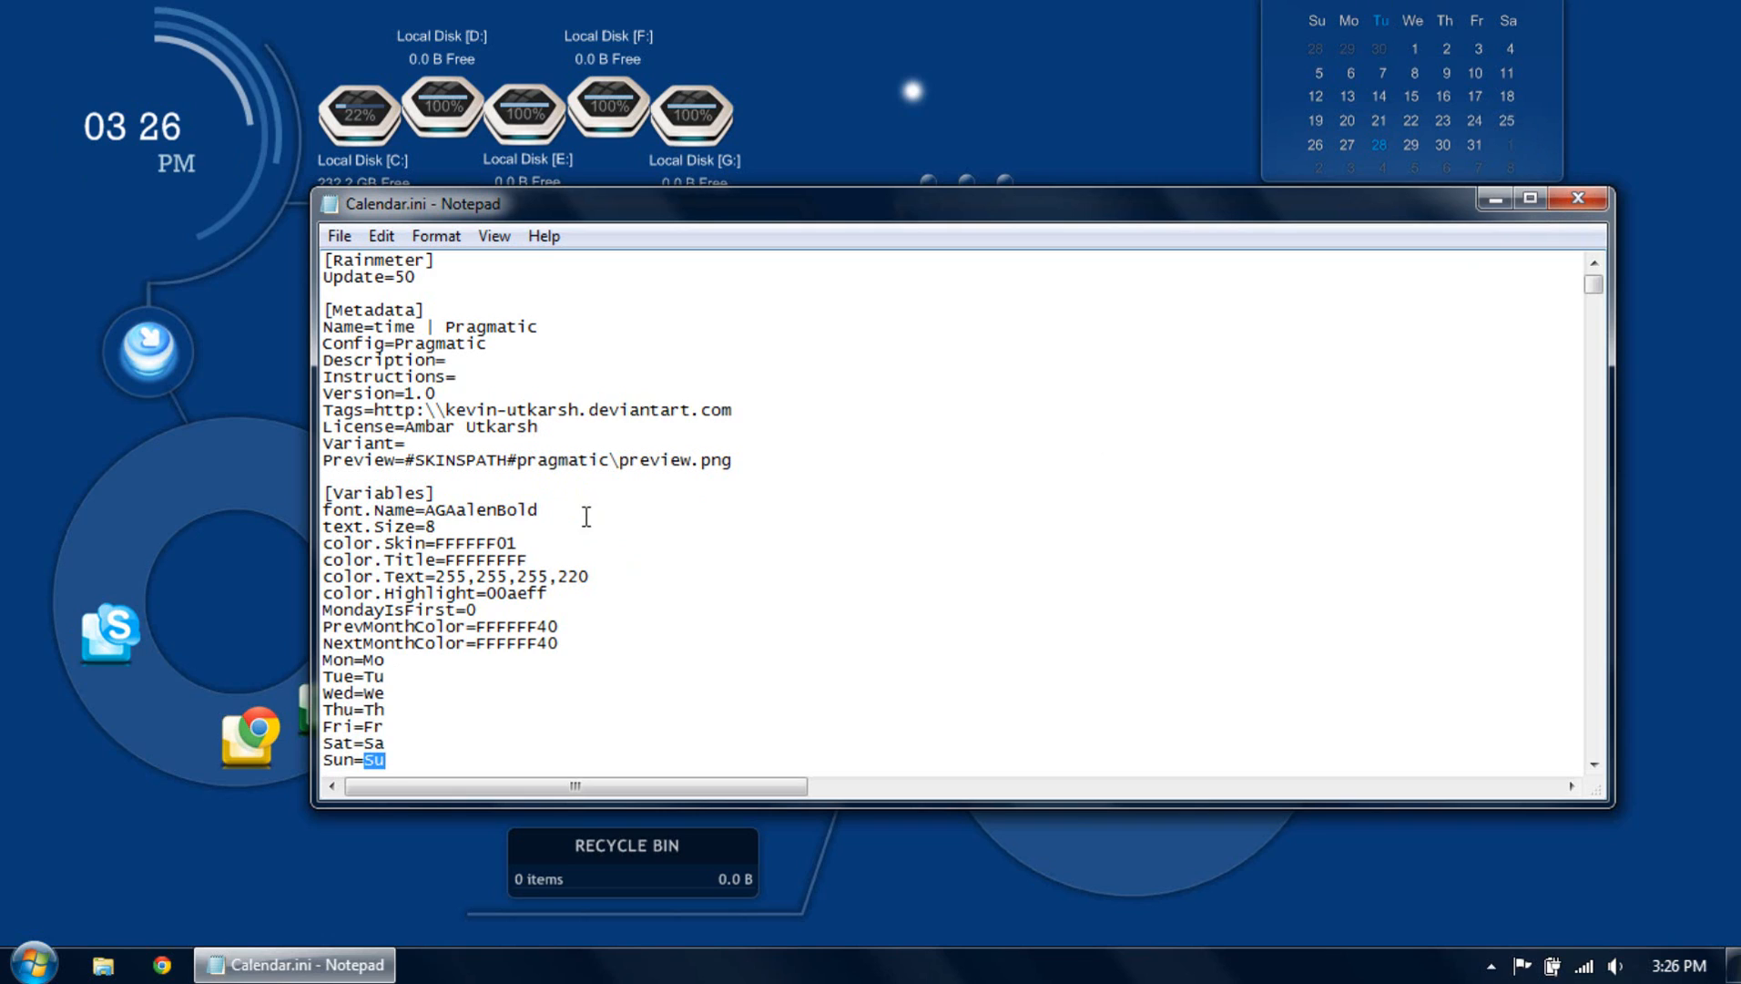
Examine the font.Name value in the calendar's Variables section and close the file without changing it.
scroll(586, 517, "down", 2)
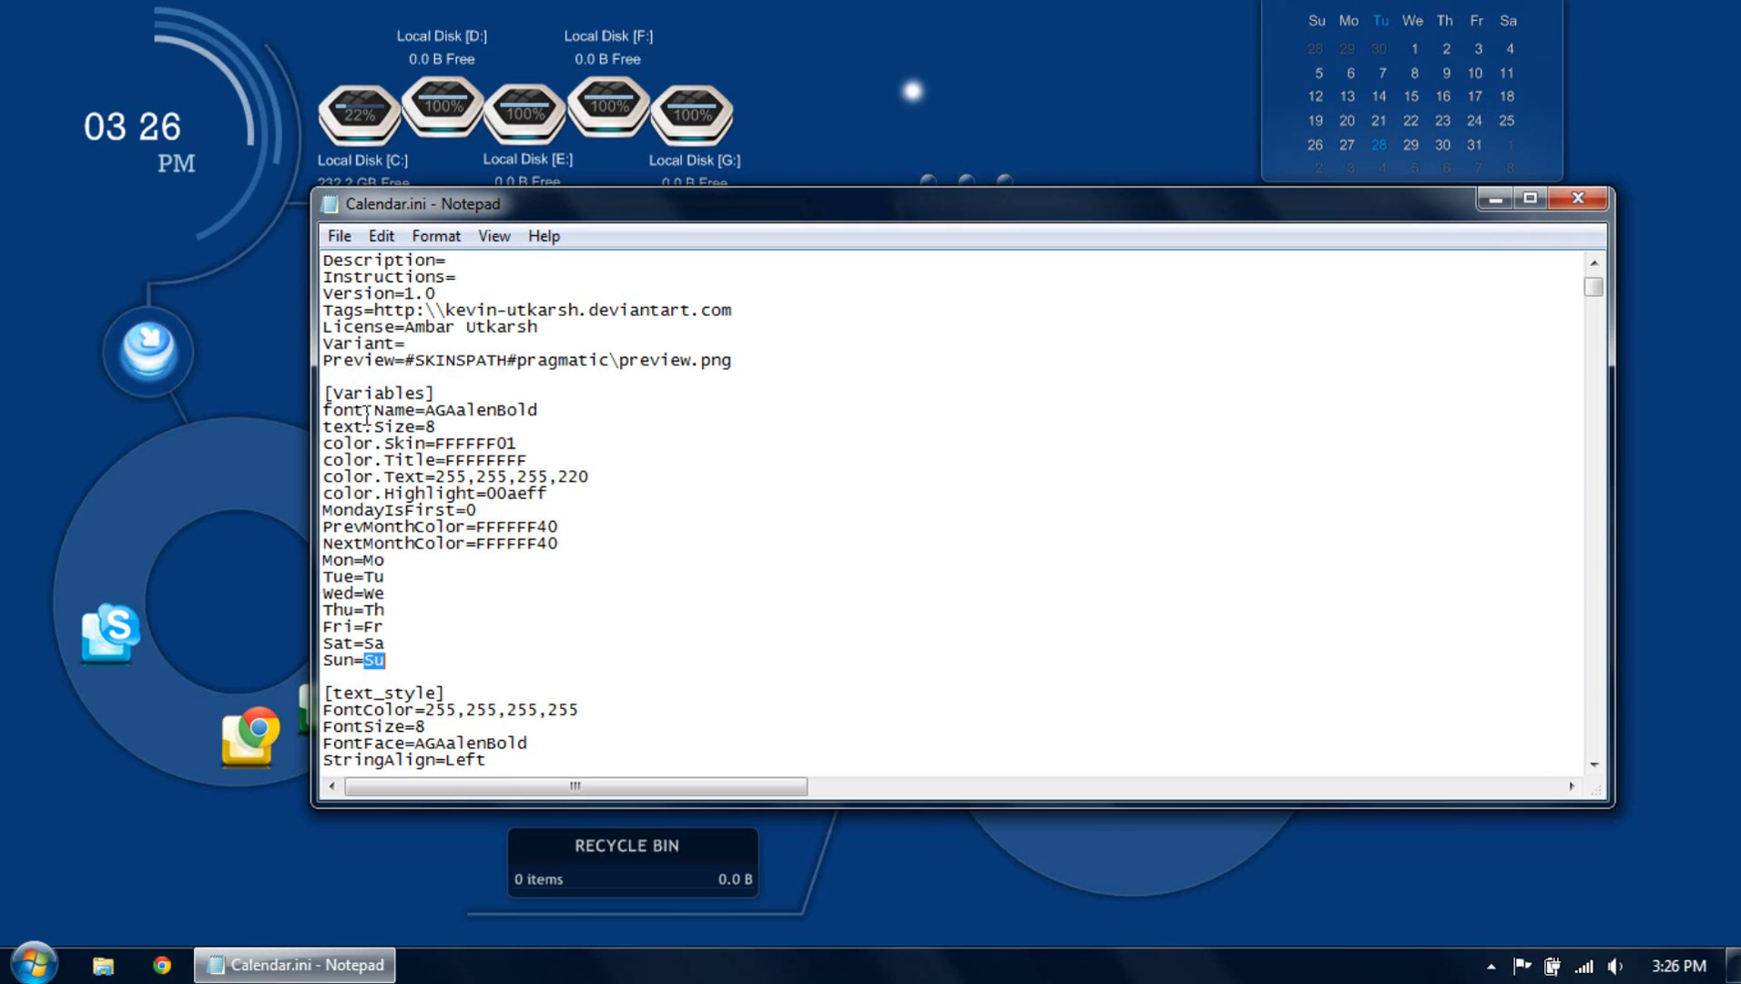
left_click_drag(425, 410, 541, 412)
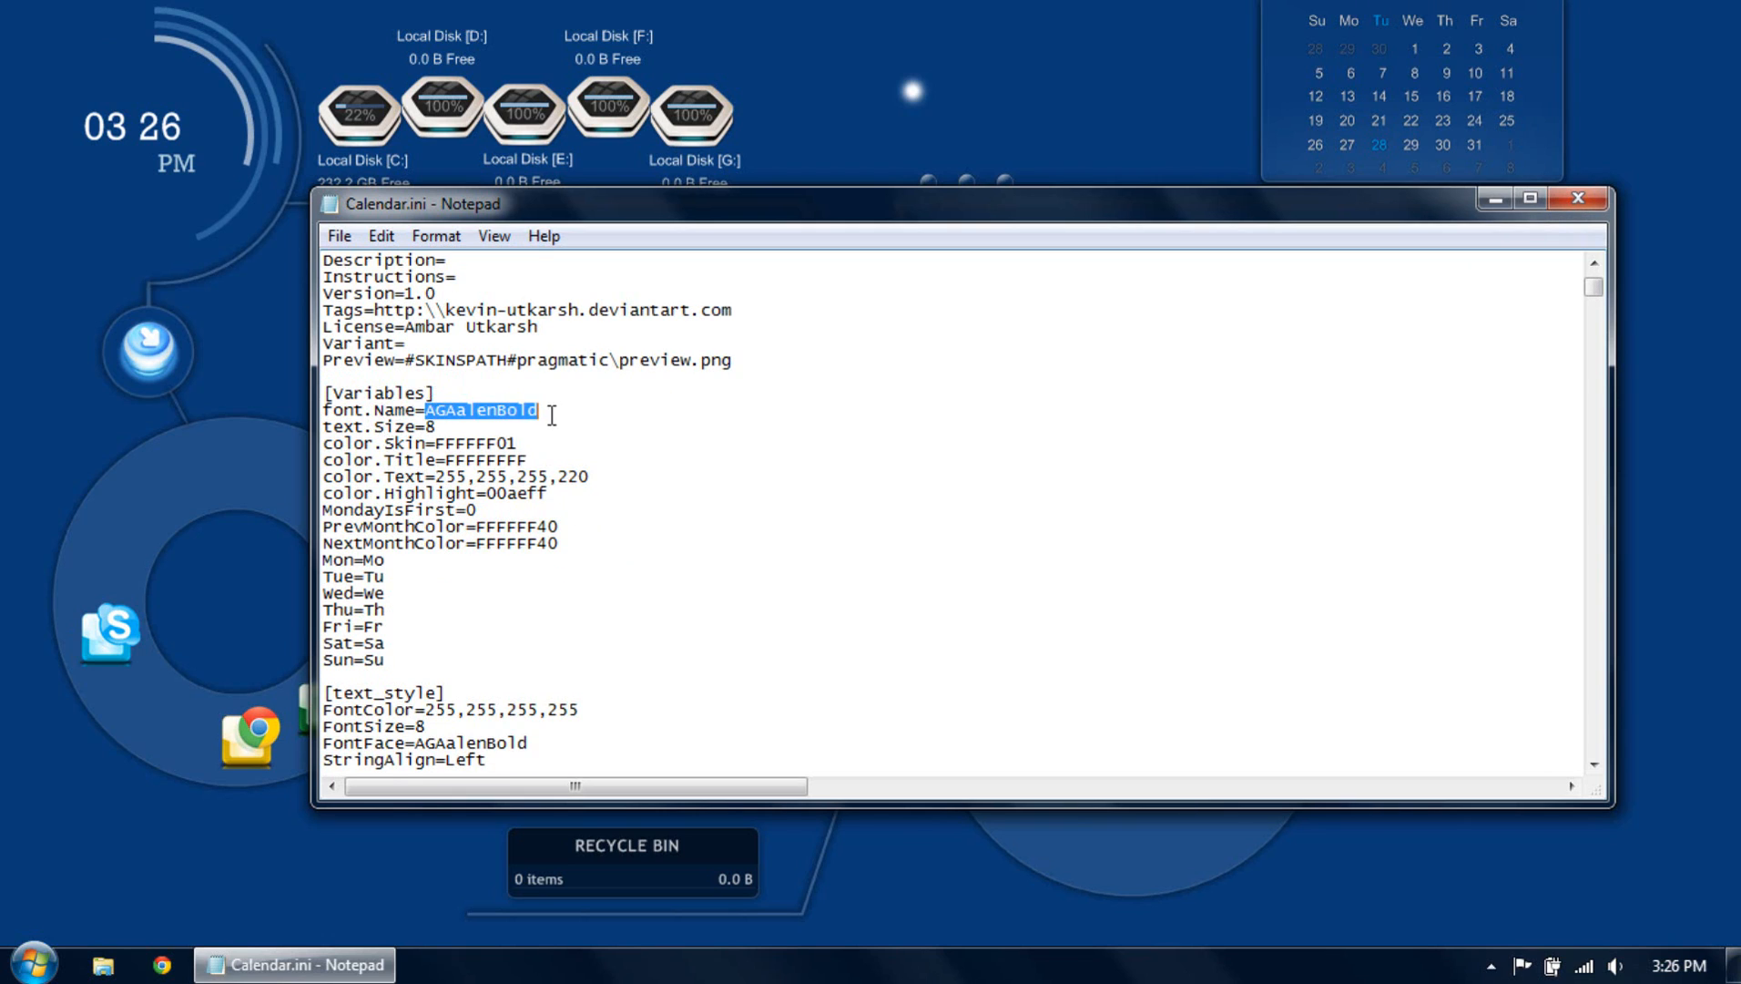
left_click(1574, 206)
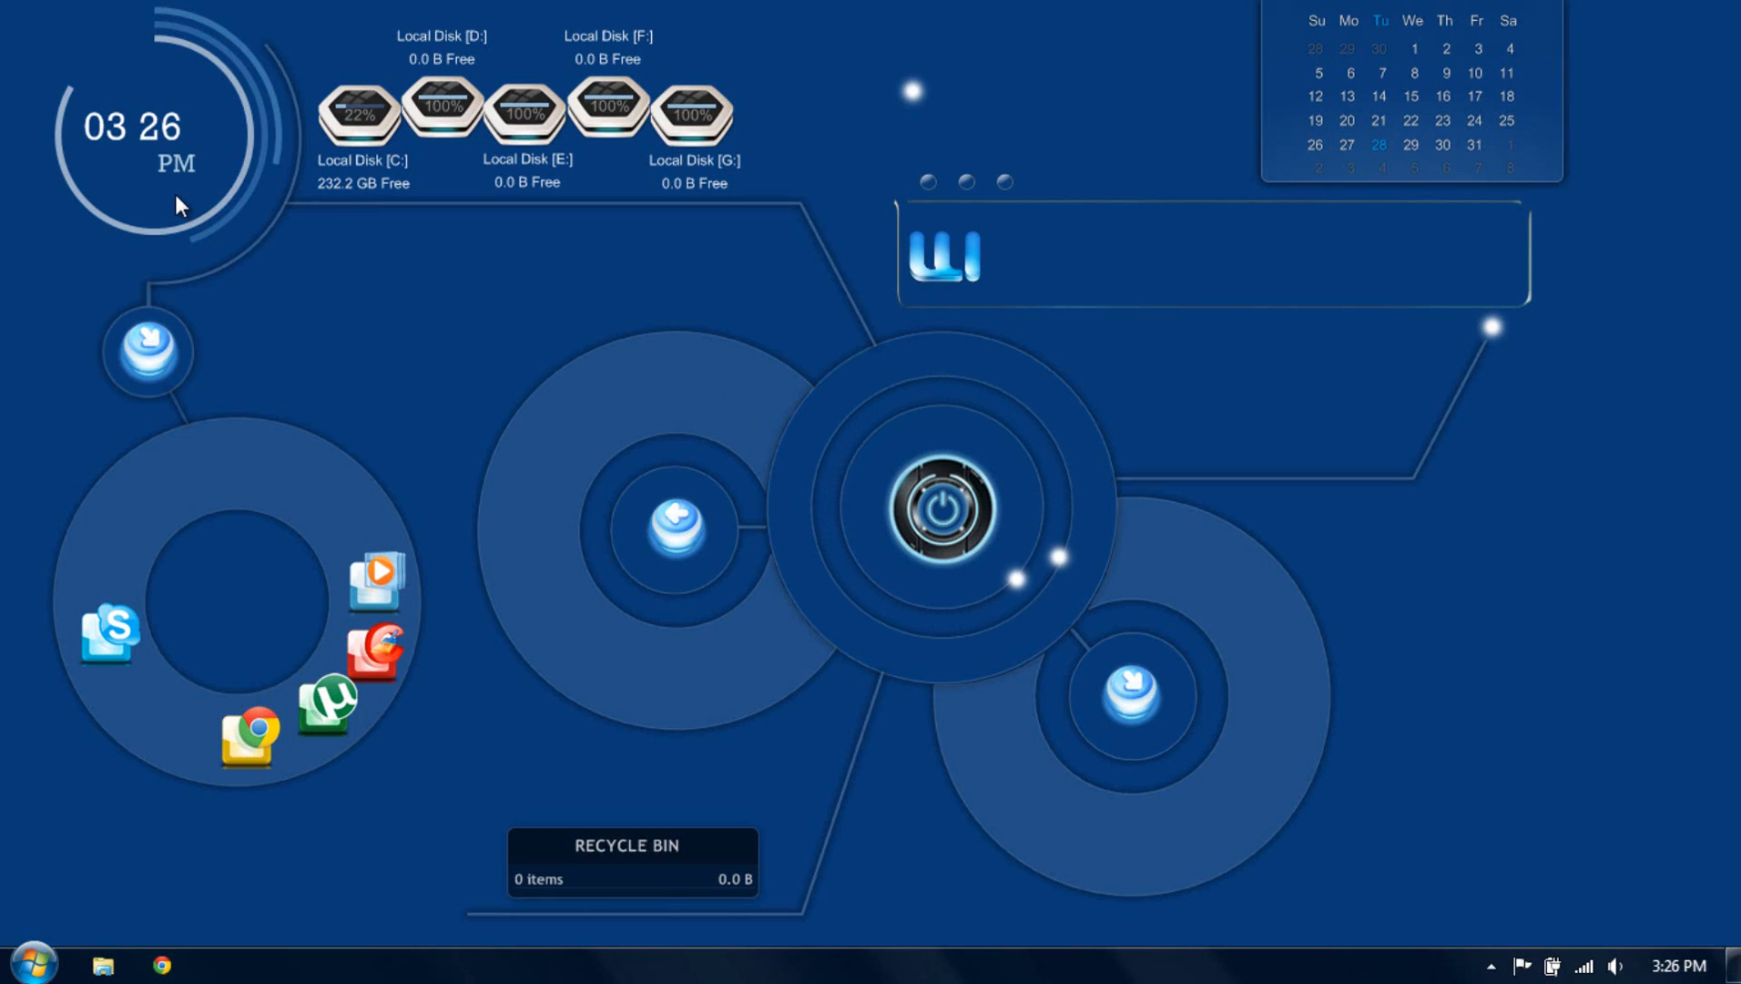
Open the configuration file of the app01 icon ring skin for editing and move its window clear of the ring's icons.
right_click(377, 648)
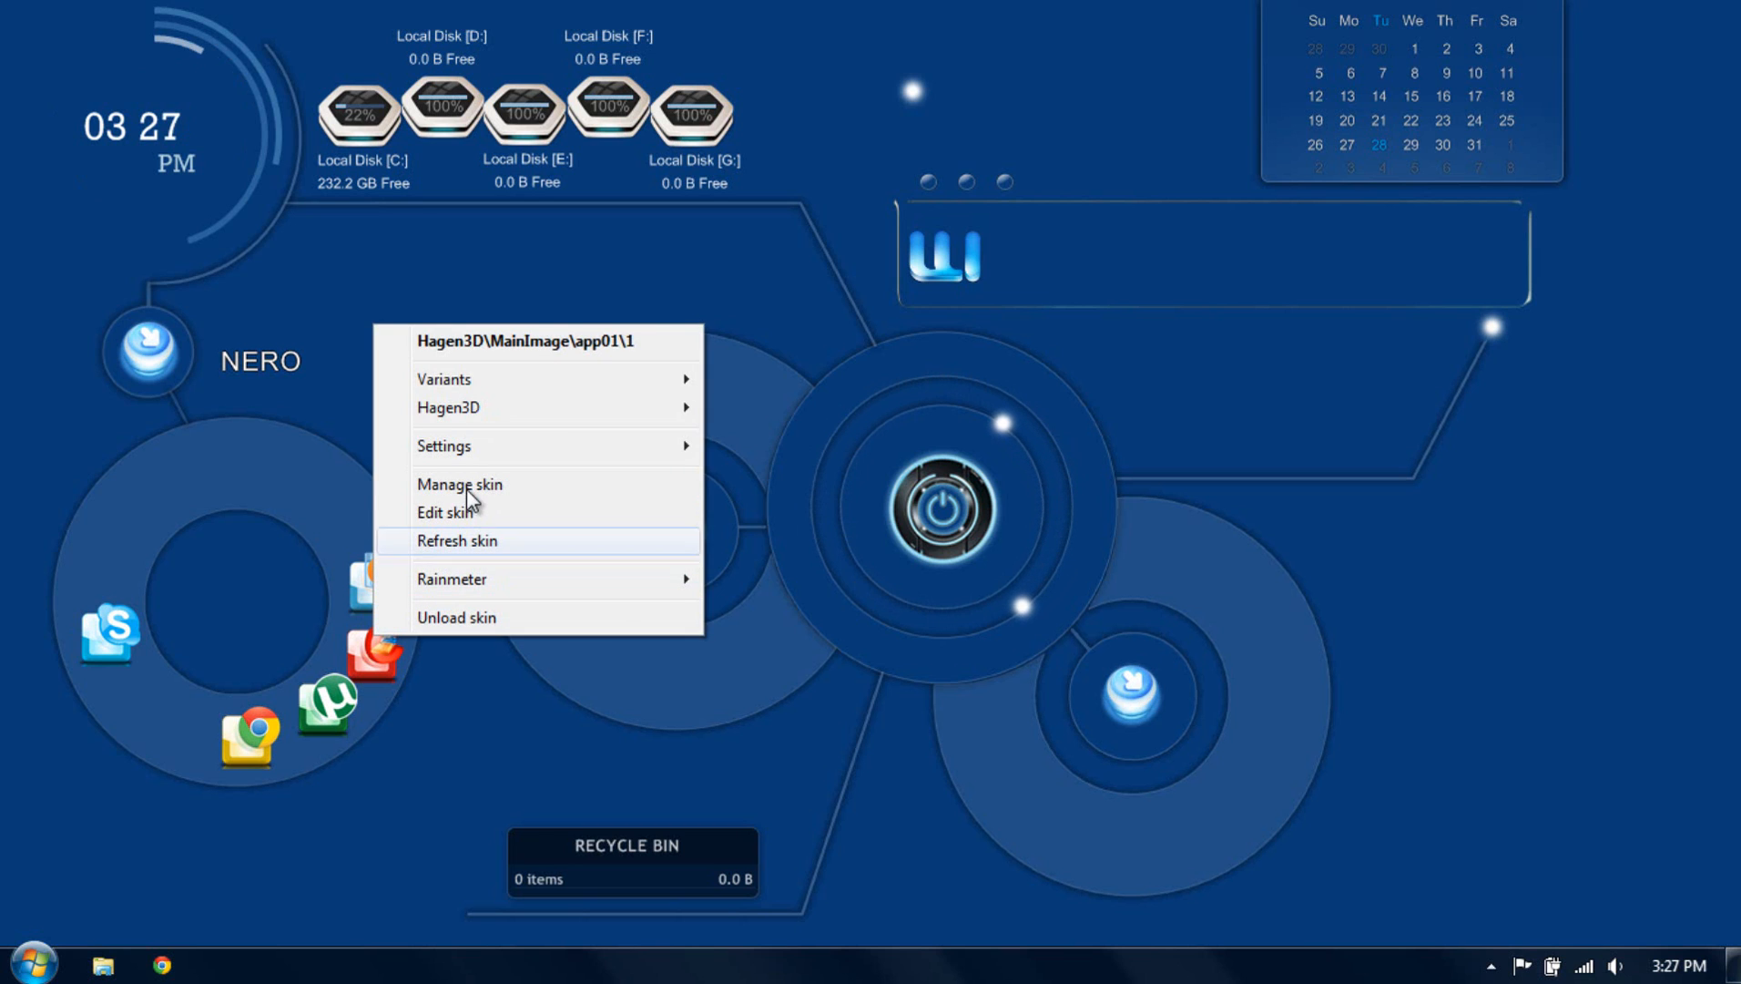
left_click(477, 513)
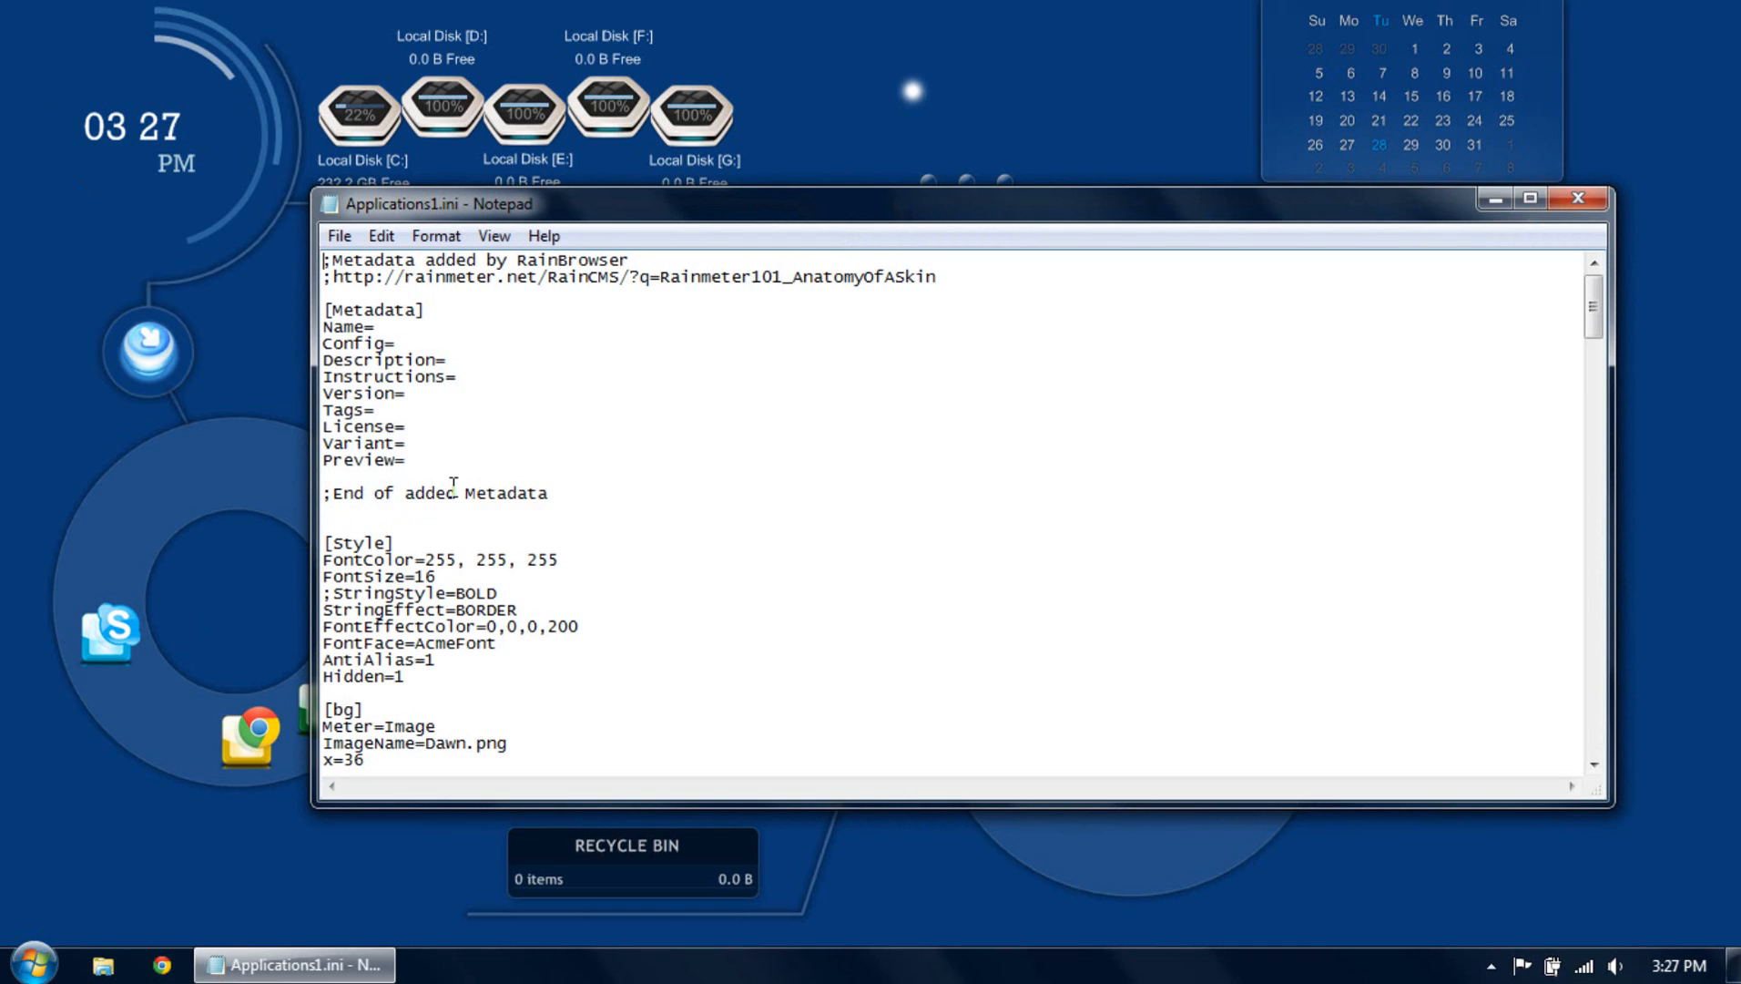
left_click_drag(606, 221, 858, 183)
Examine the application sections of Applications1.ini, from the Style section through Audacity, Icq, LAPlayer and media player to CCleaner.
scroll(753, 592, "down", 1)
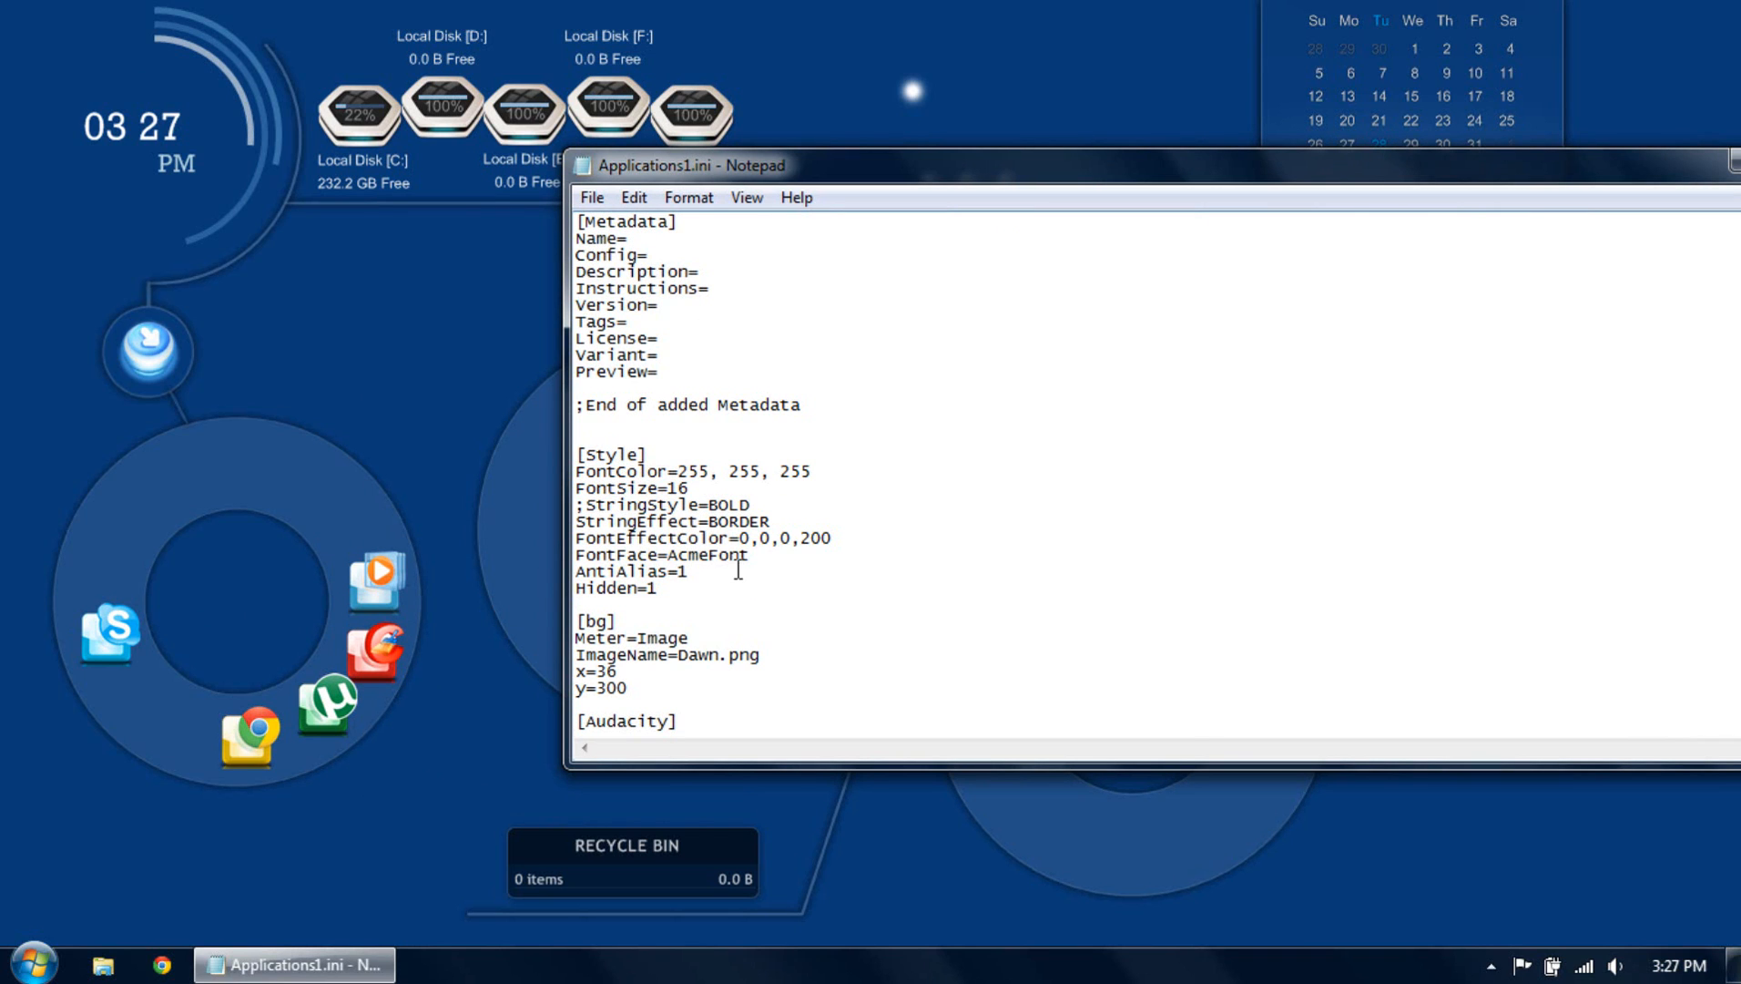
scroll(739, 571, "down", 7)
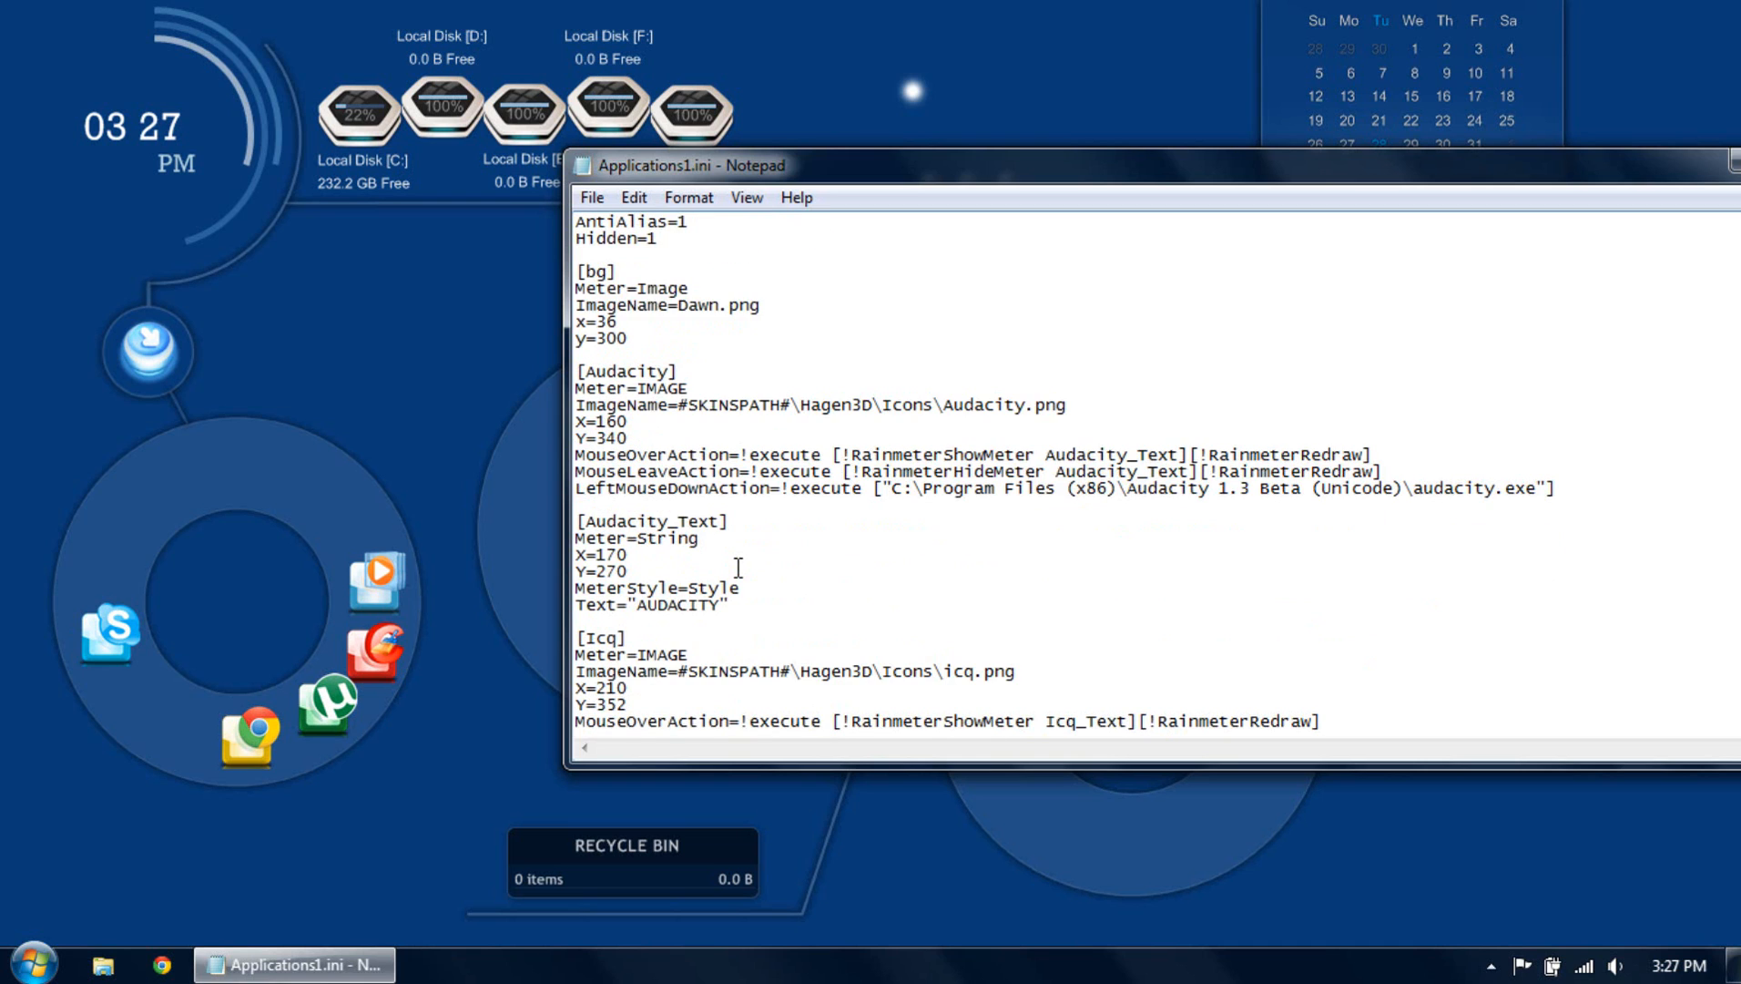
scroll(738, 567, "down", 2)
scroll(739, 564, "up", 2)
scroll(738, 564, "down", 3)
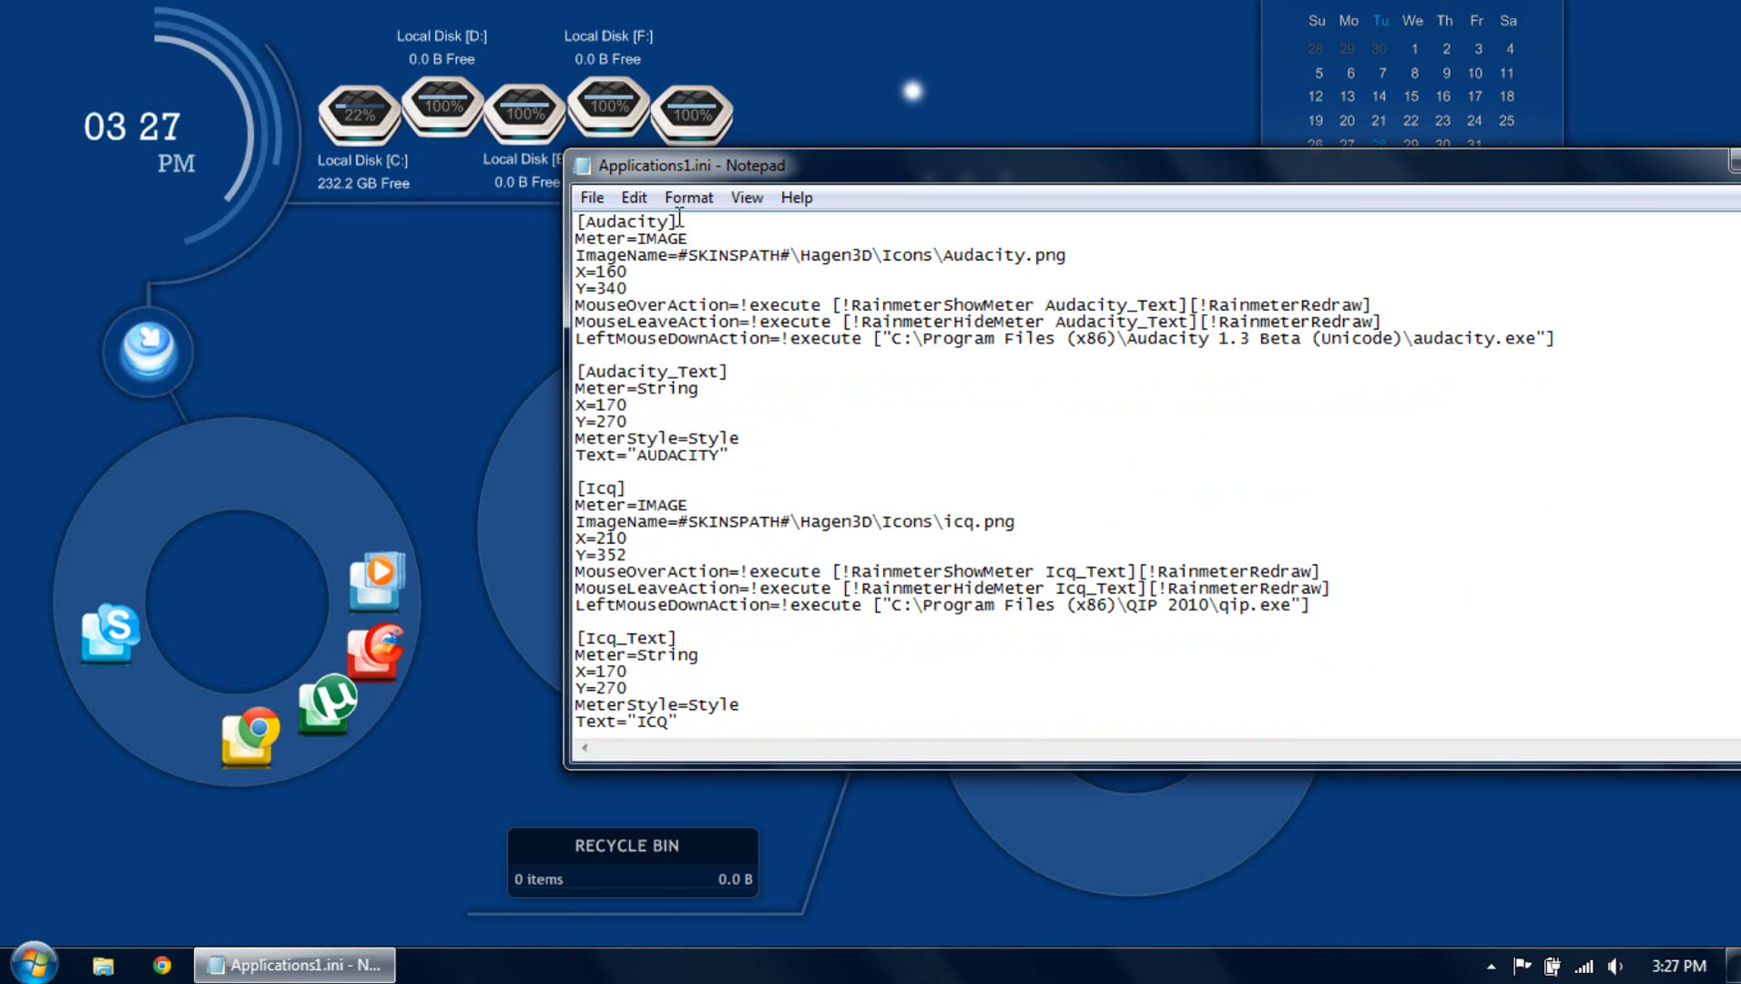
left_click_drag(678, 216, 578, 222)
left_click(620, 269)
scroll(694, 547, "down", 4)
scroll(694, 546, "down", 2)
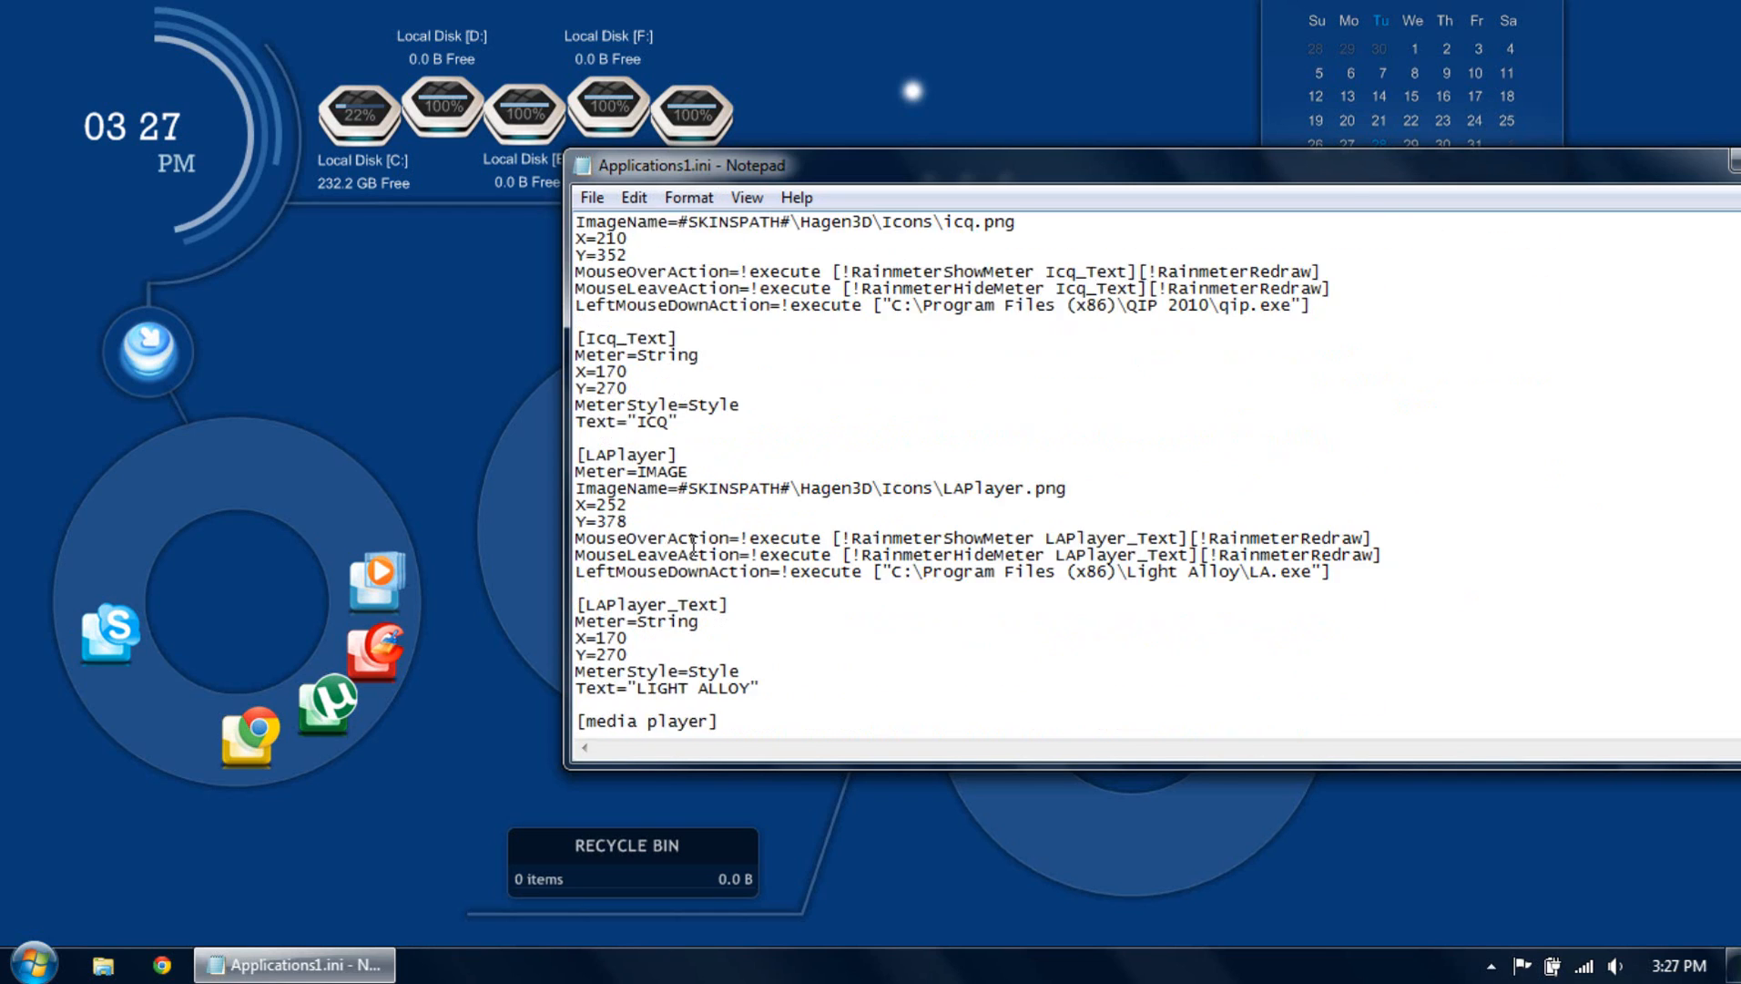
scroll(694, 547, "down", 9)
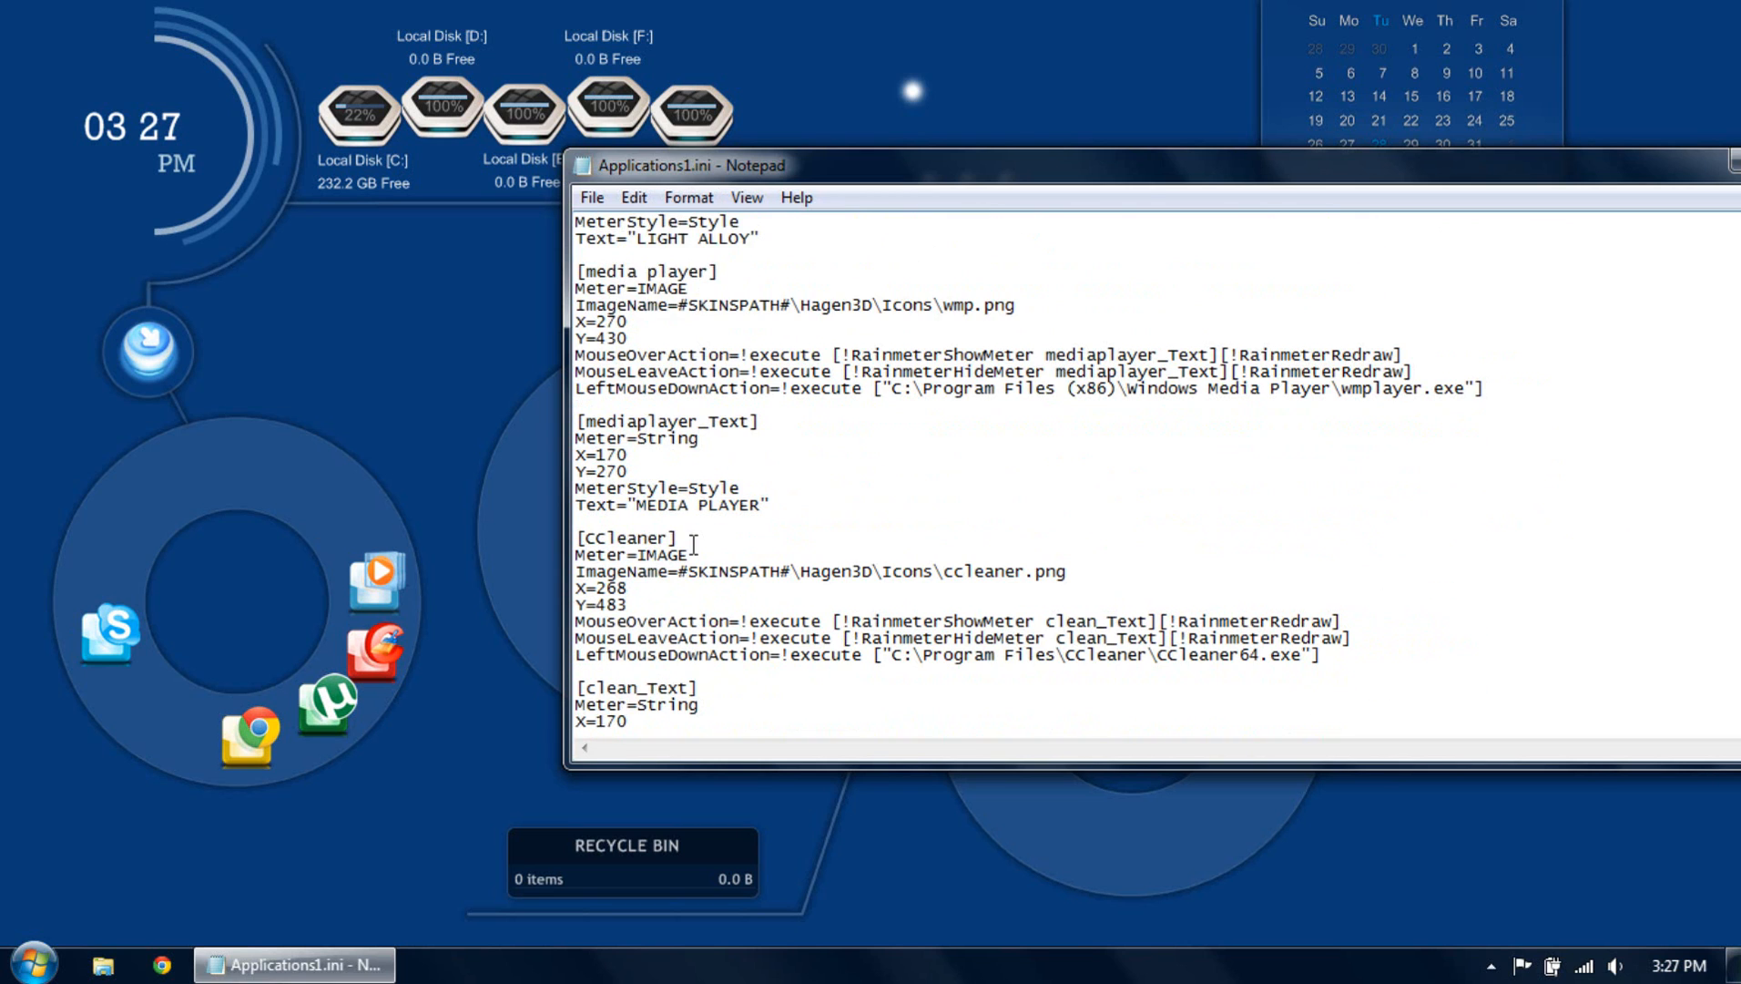
scroll(694, 545, "down", 4)
scroll(693, 544, "down", 2)
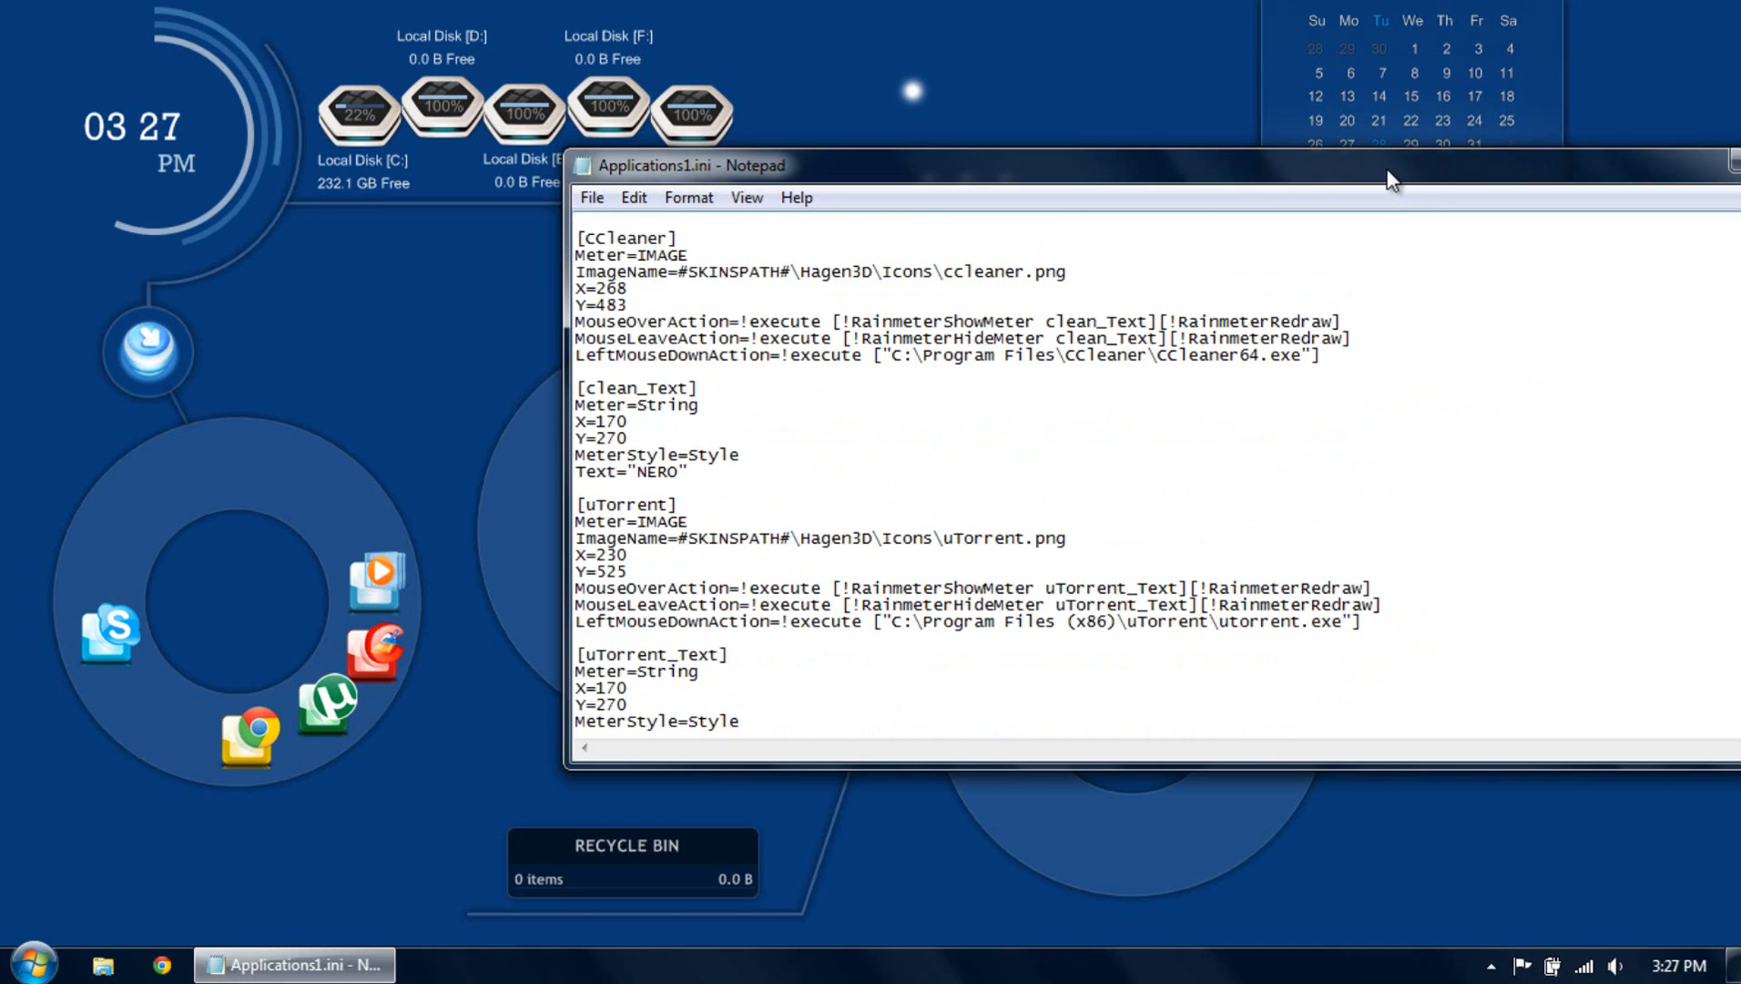
Bring the whole file window into view and examine the CCleaner section and its matching clean_Text section.
left_click_drag(1391, 178, 1180, 177)
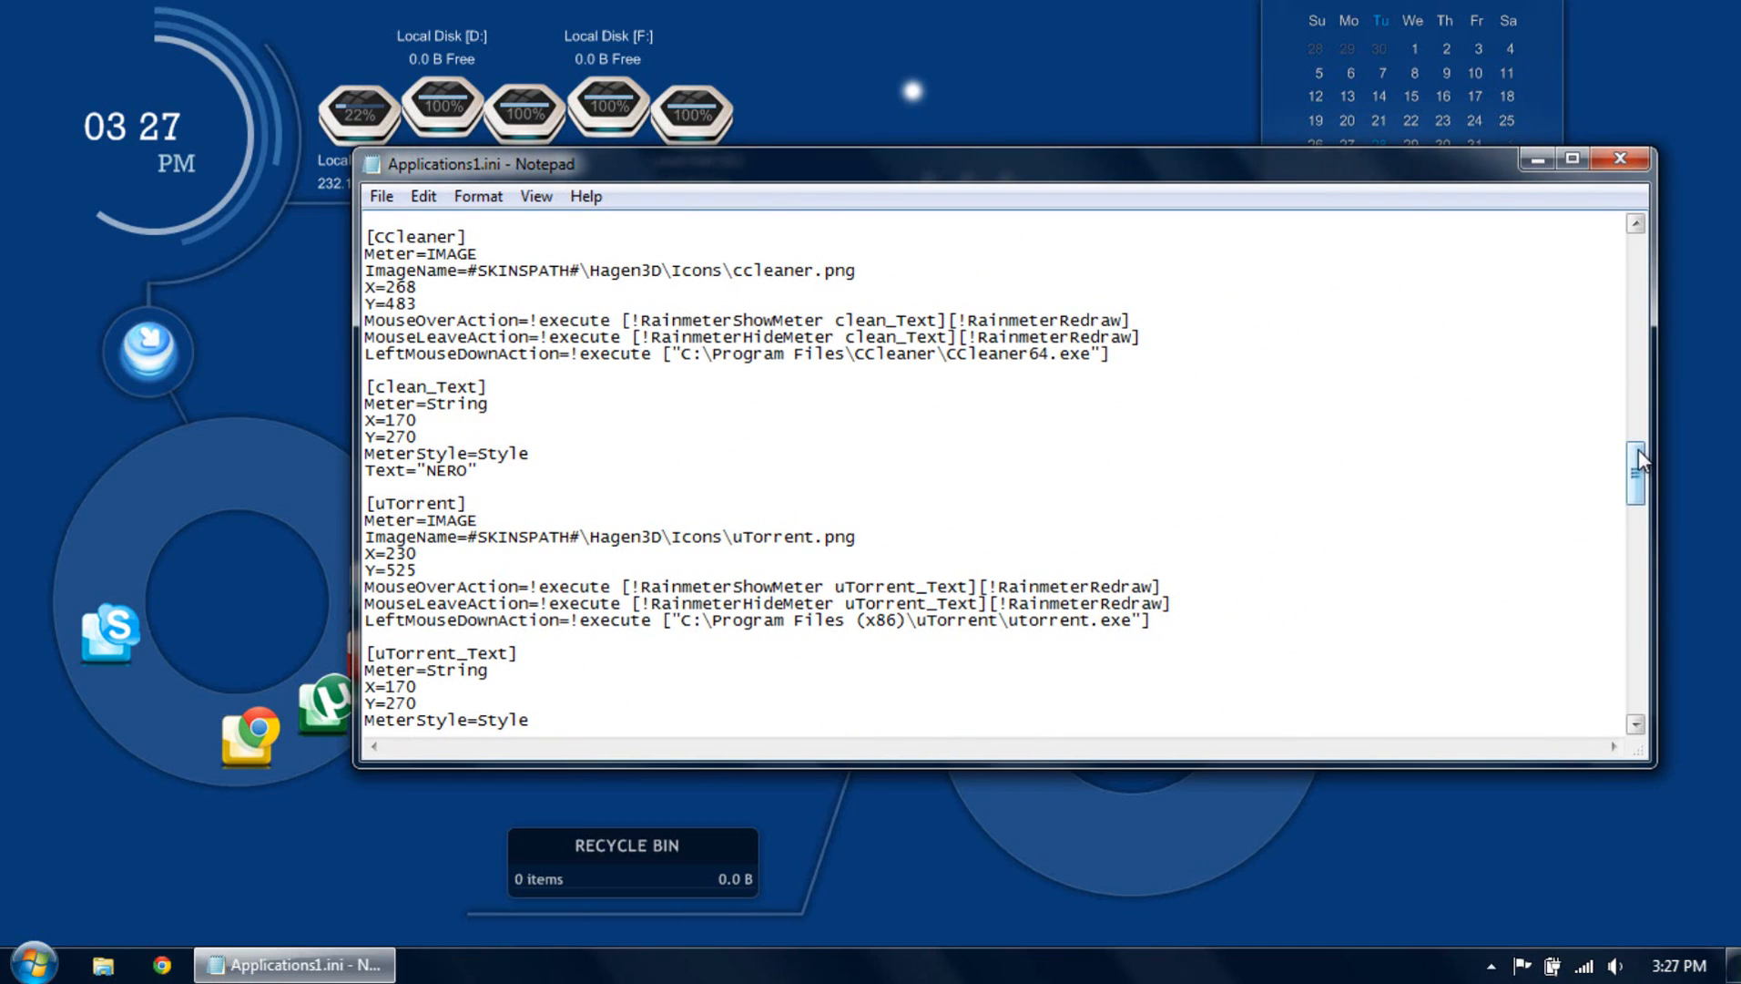
left_click_drag(1637, 449, 1637, 450)
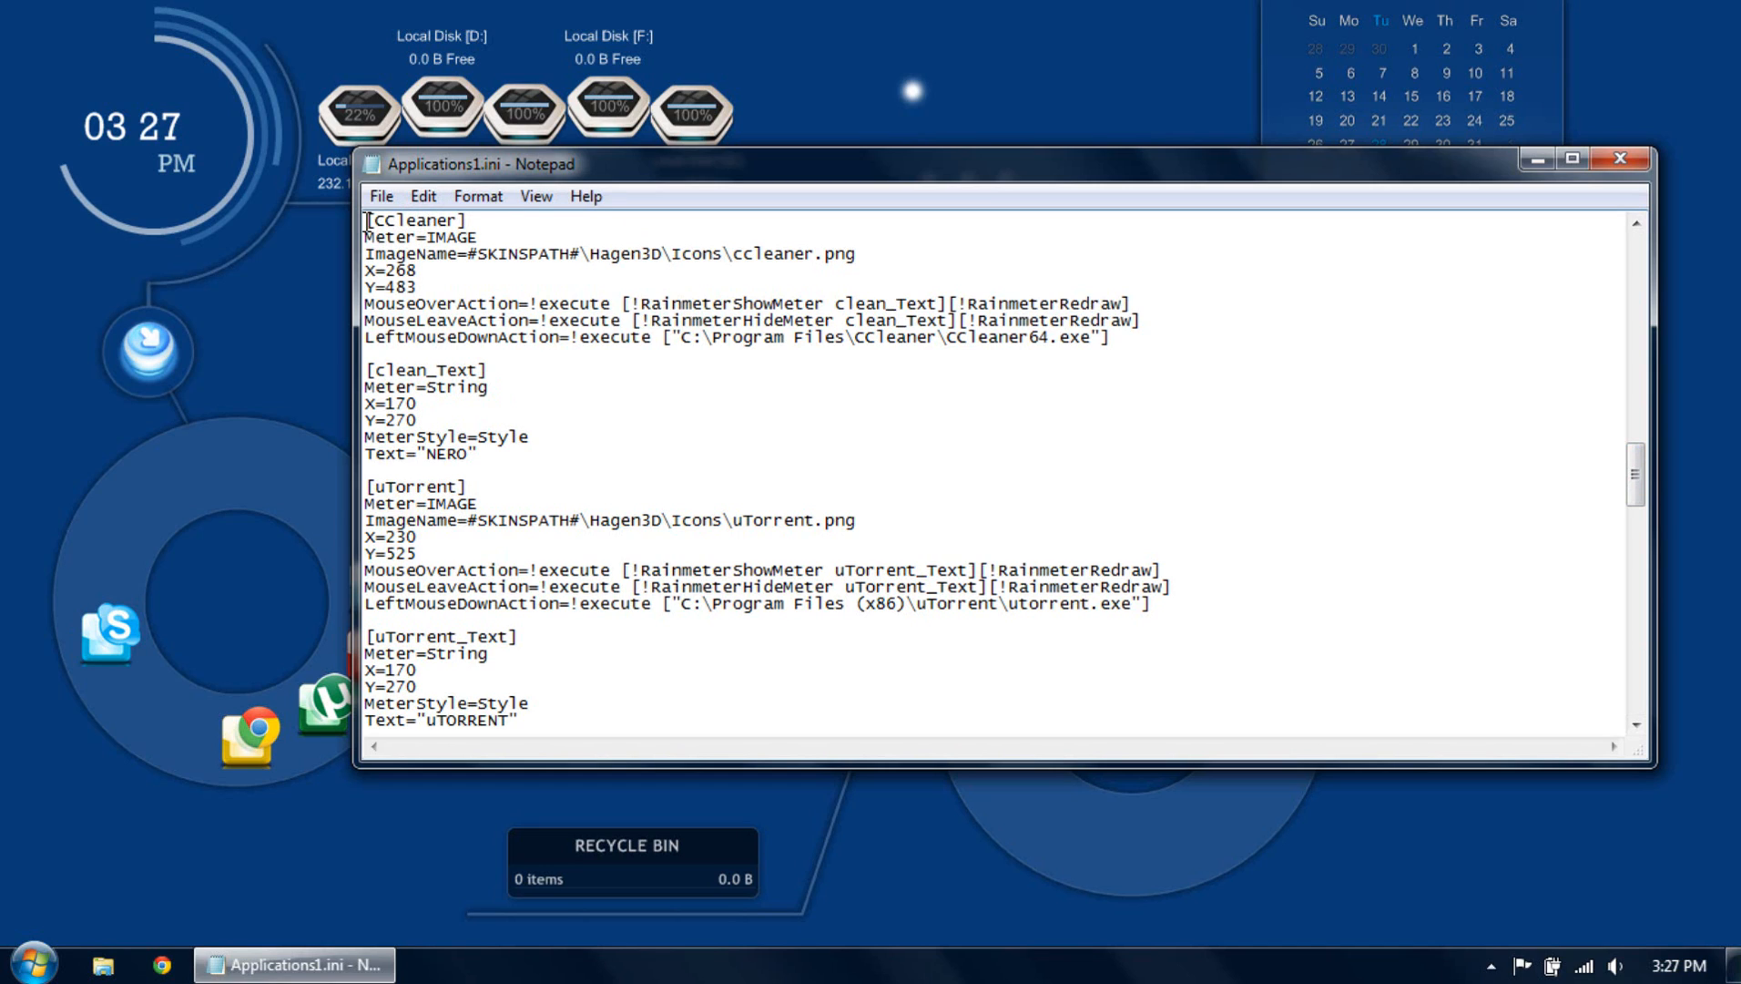
left_click_drag(368, 222, 470, 220)
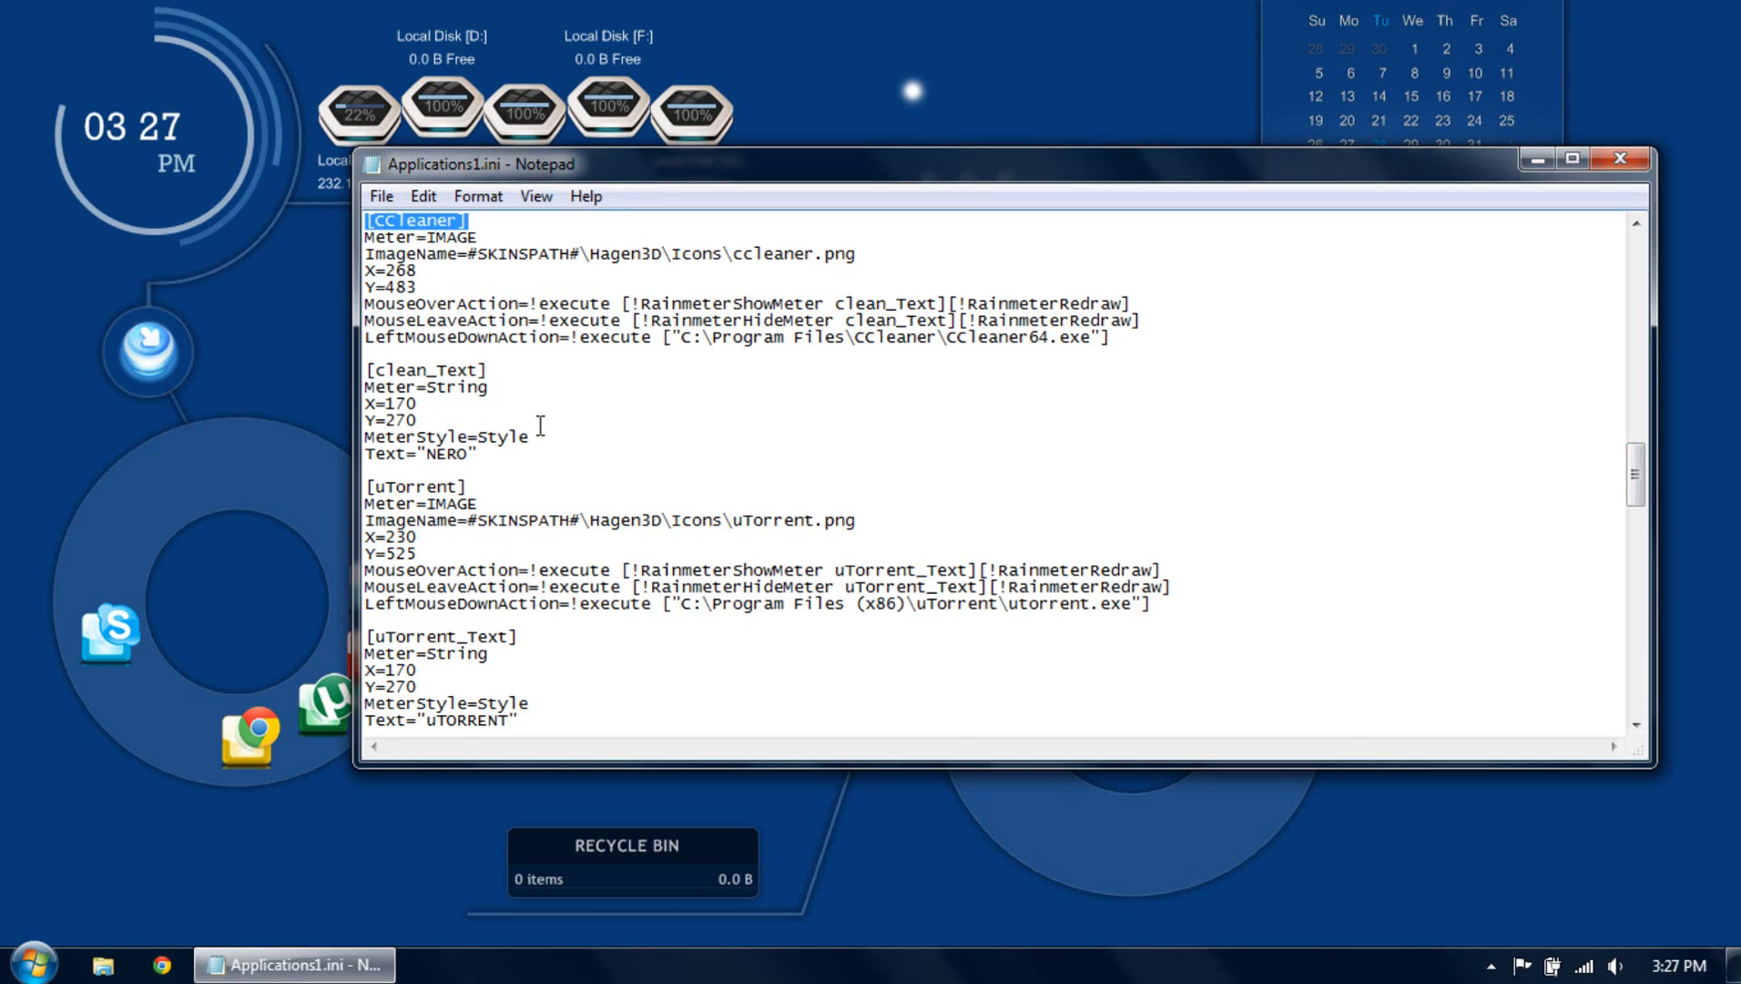
left_click_drag(366, 371, 492, 370)
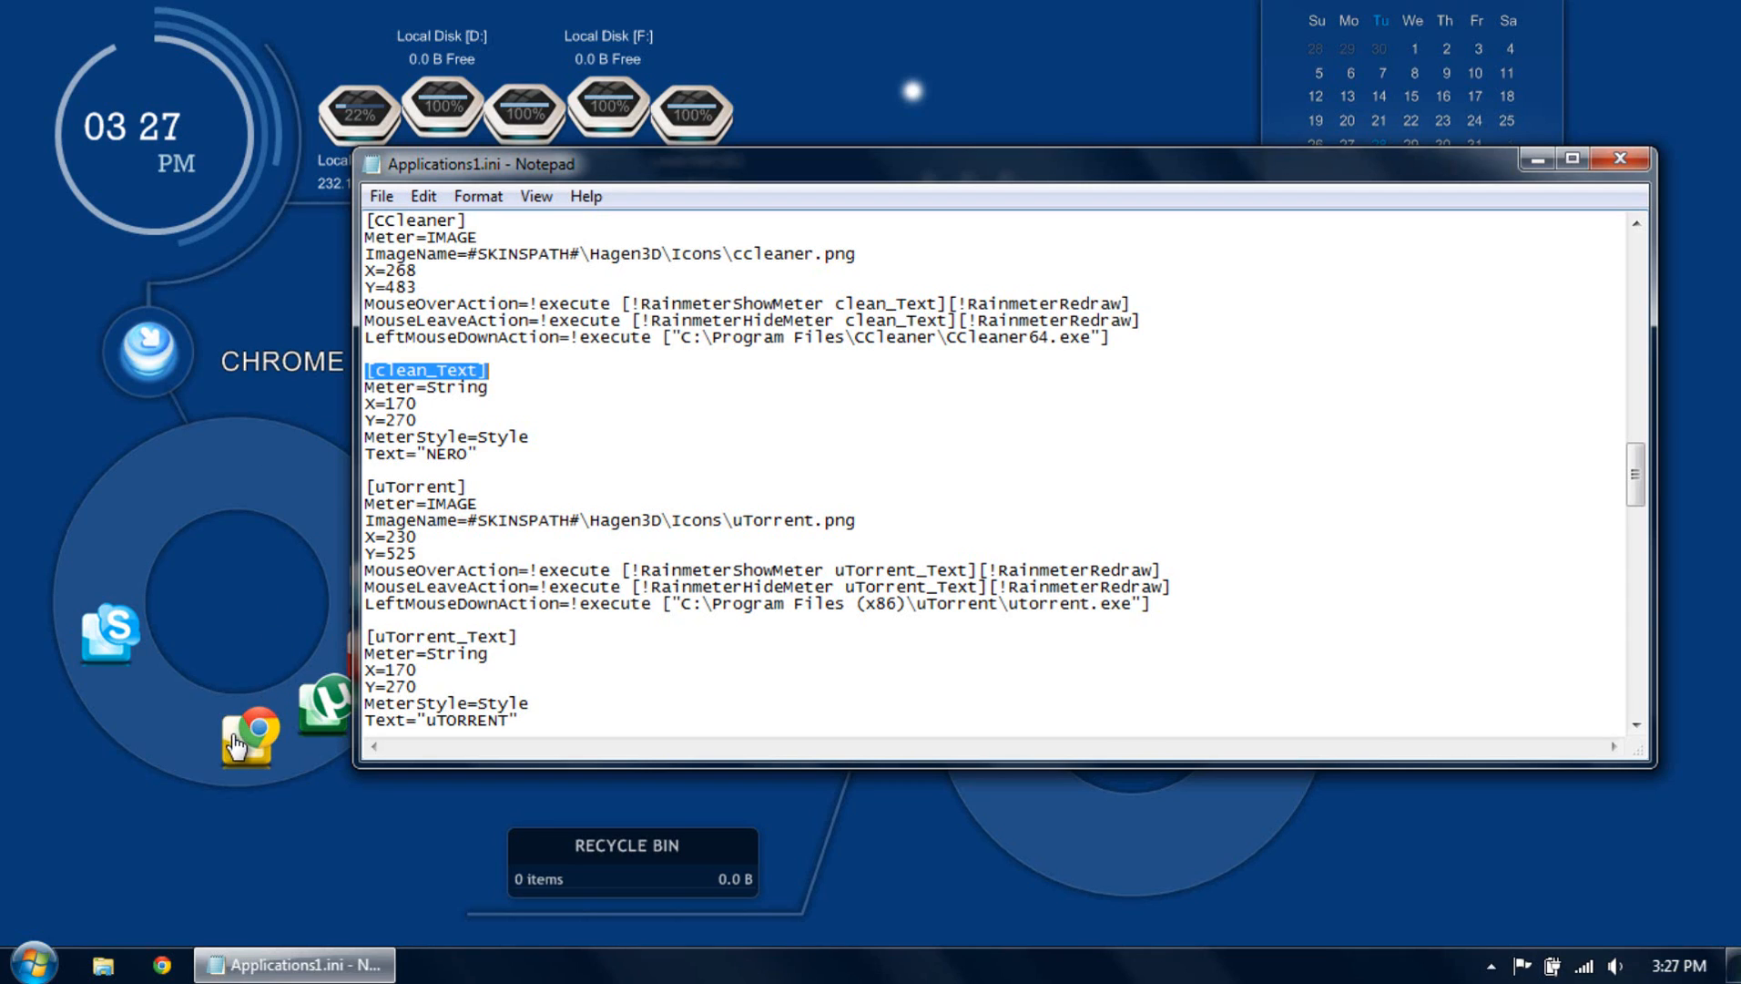
left_click(408, 371)
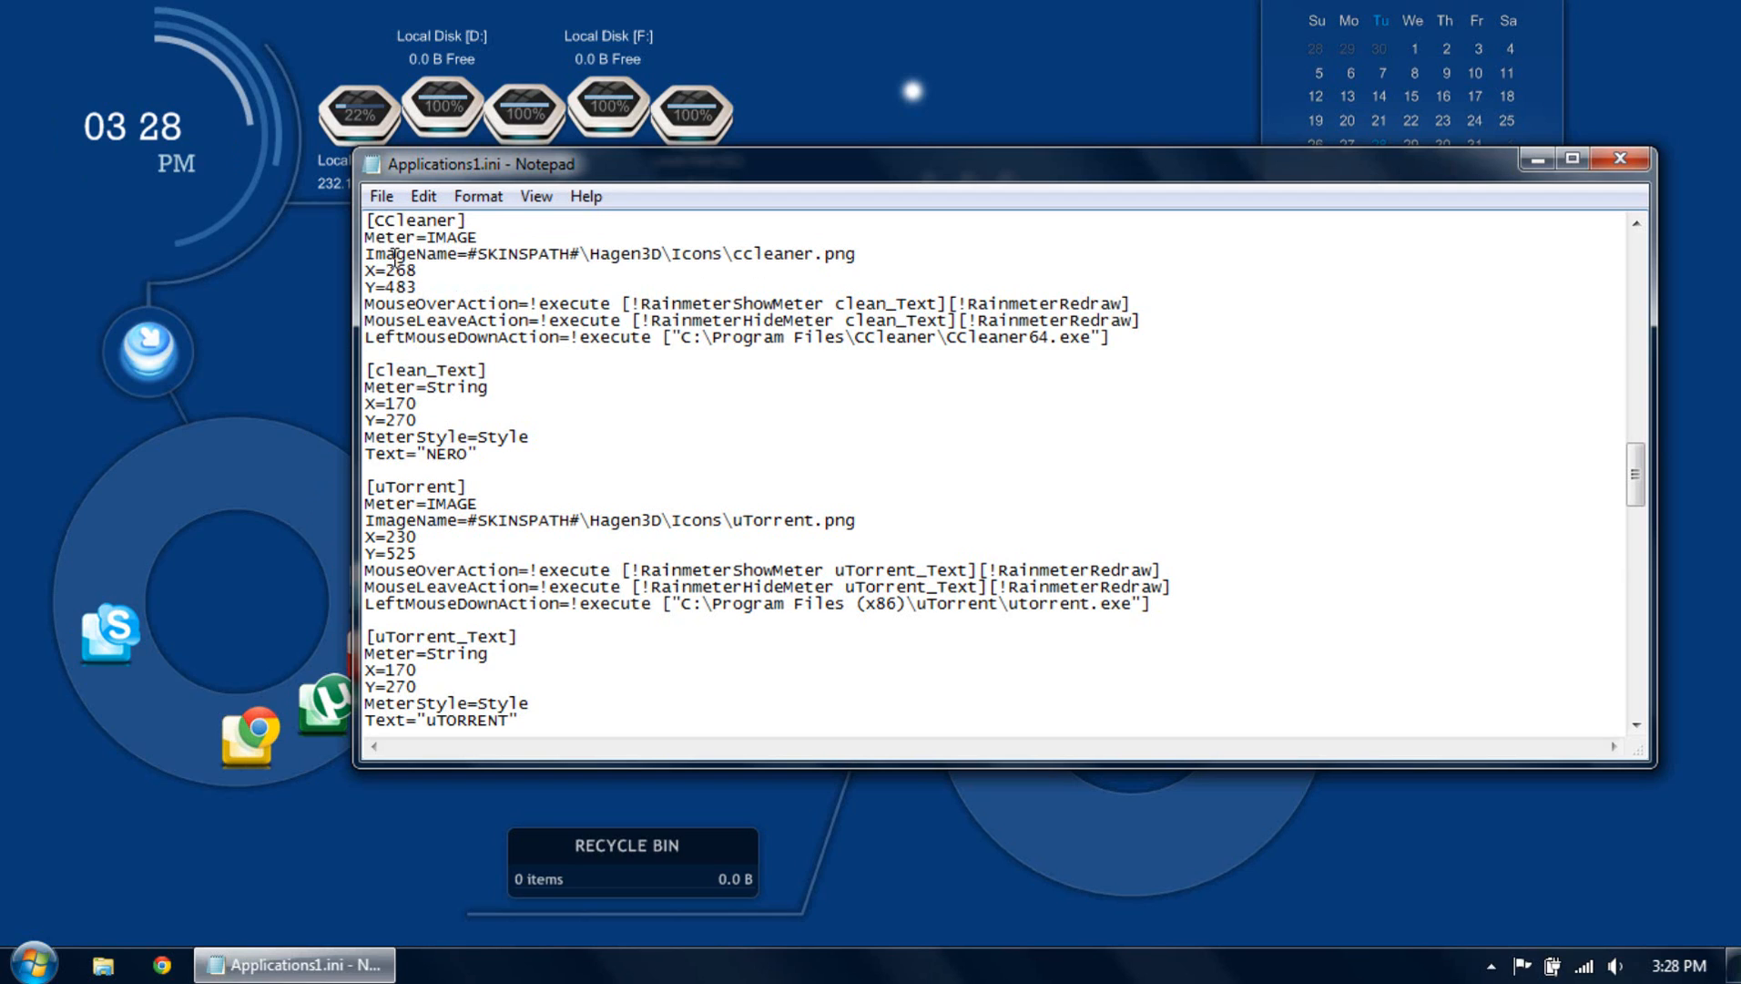
Open the folder Documents\Rainmeter\Skins\Hagen3D\Icons in Windows Explorer and place its window so the configuration text stays partly visible.
left_click(103, 964)
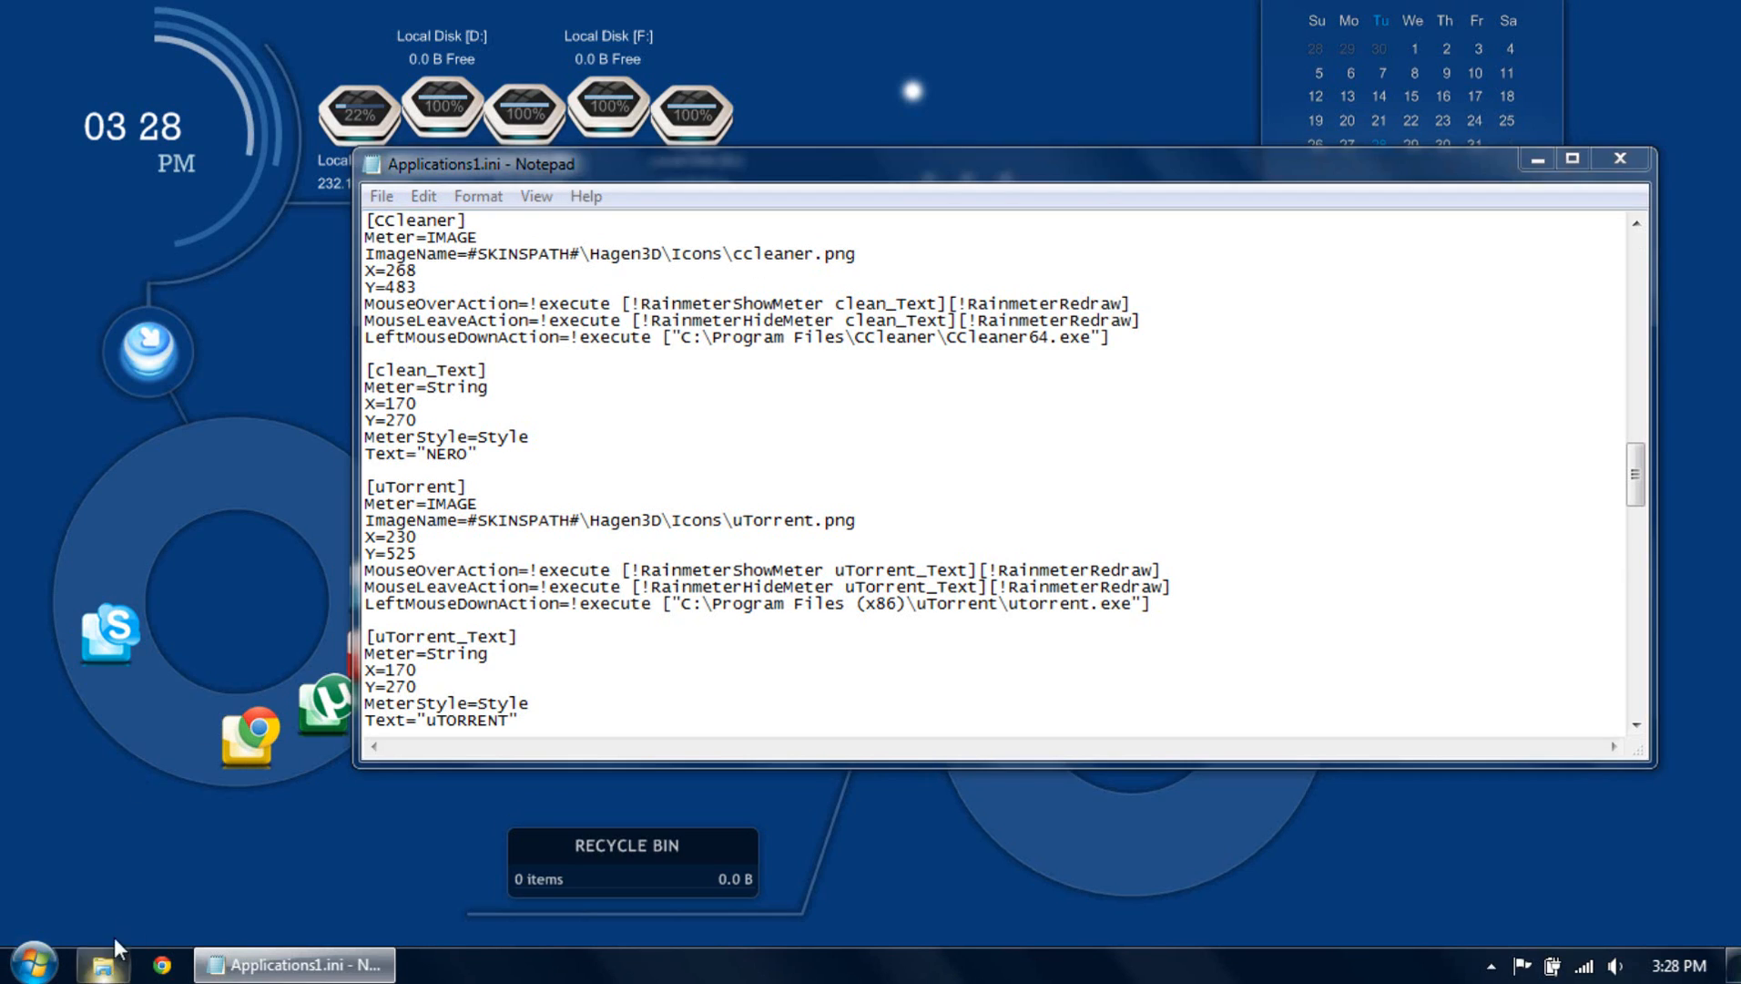
left_click(604, 461)
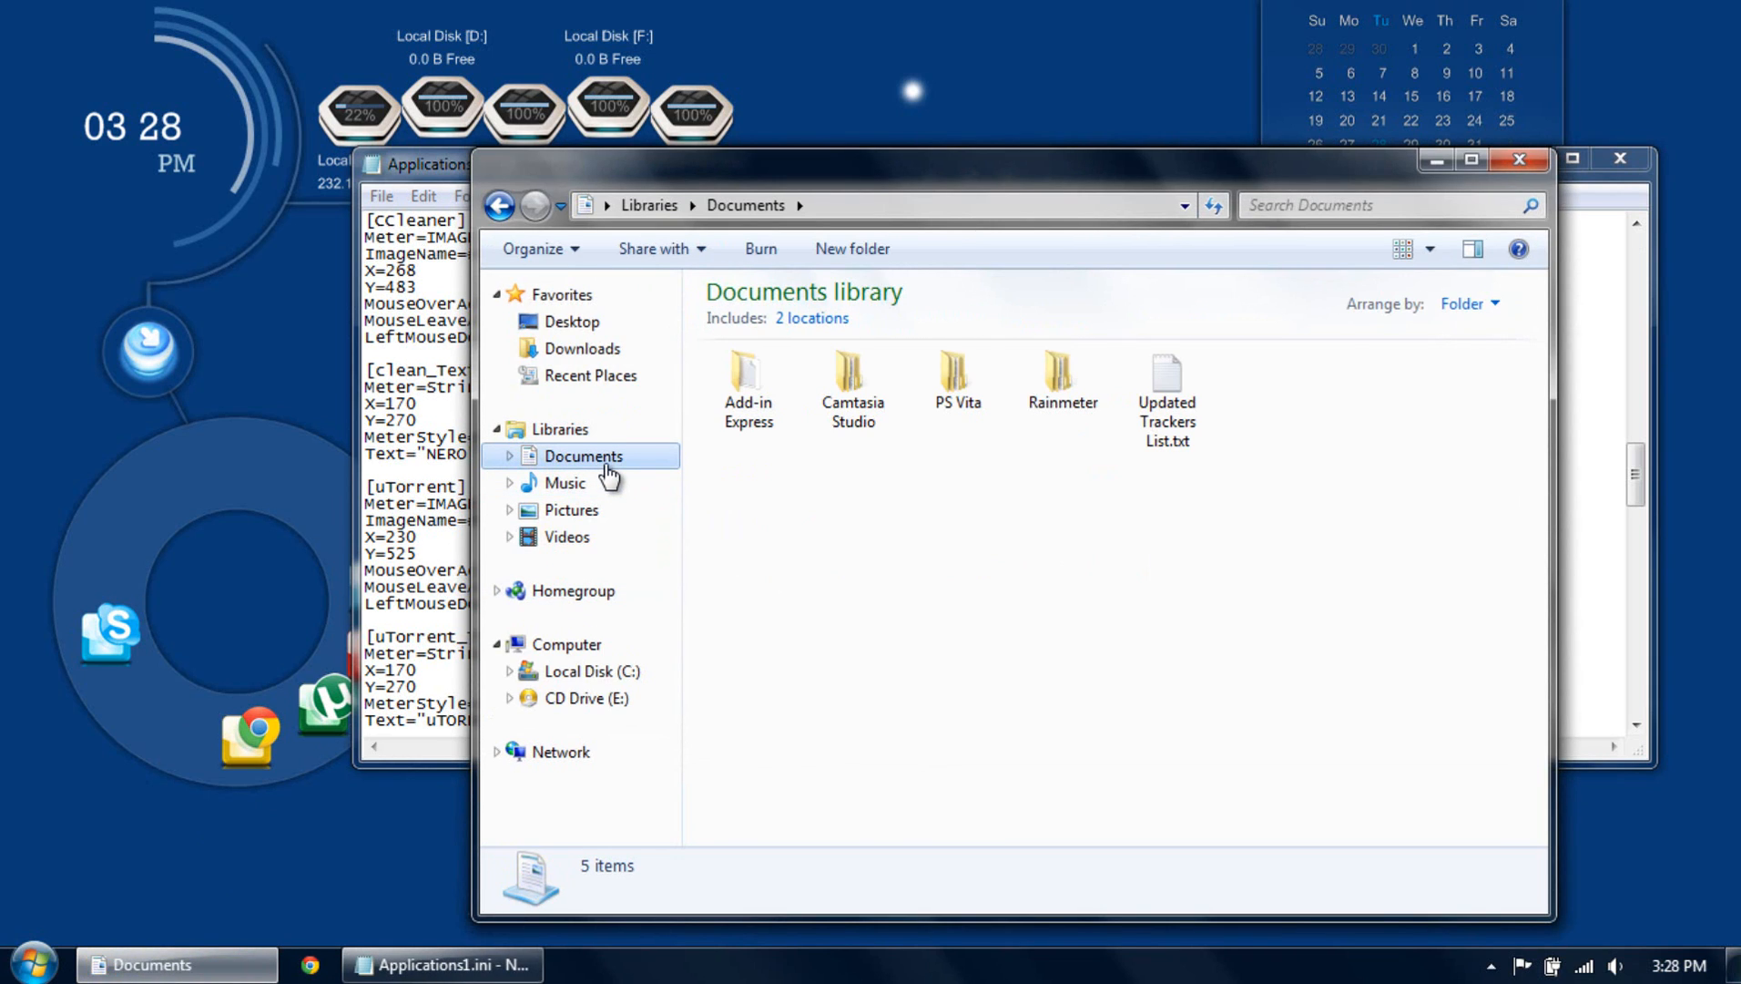
double_click(1038, 394)
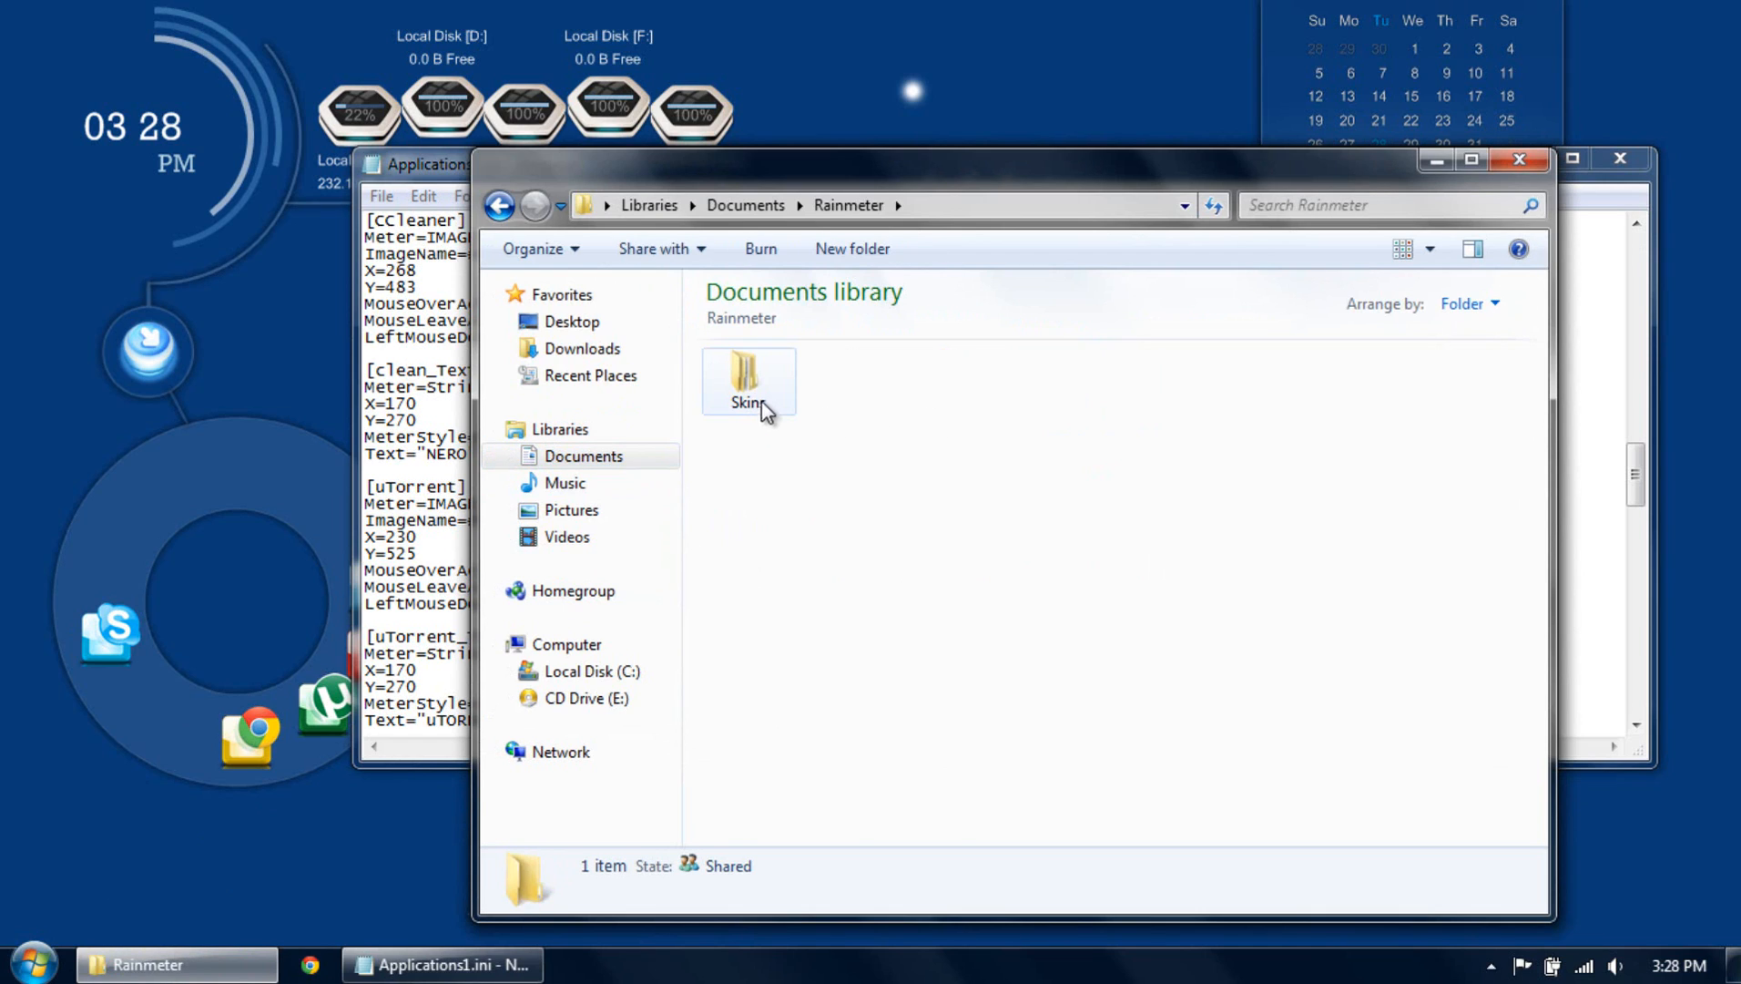
double_click(754, 403)
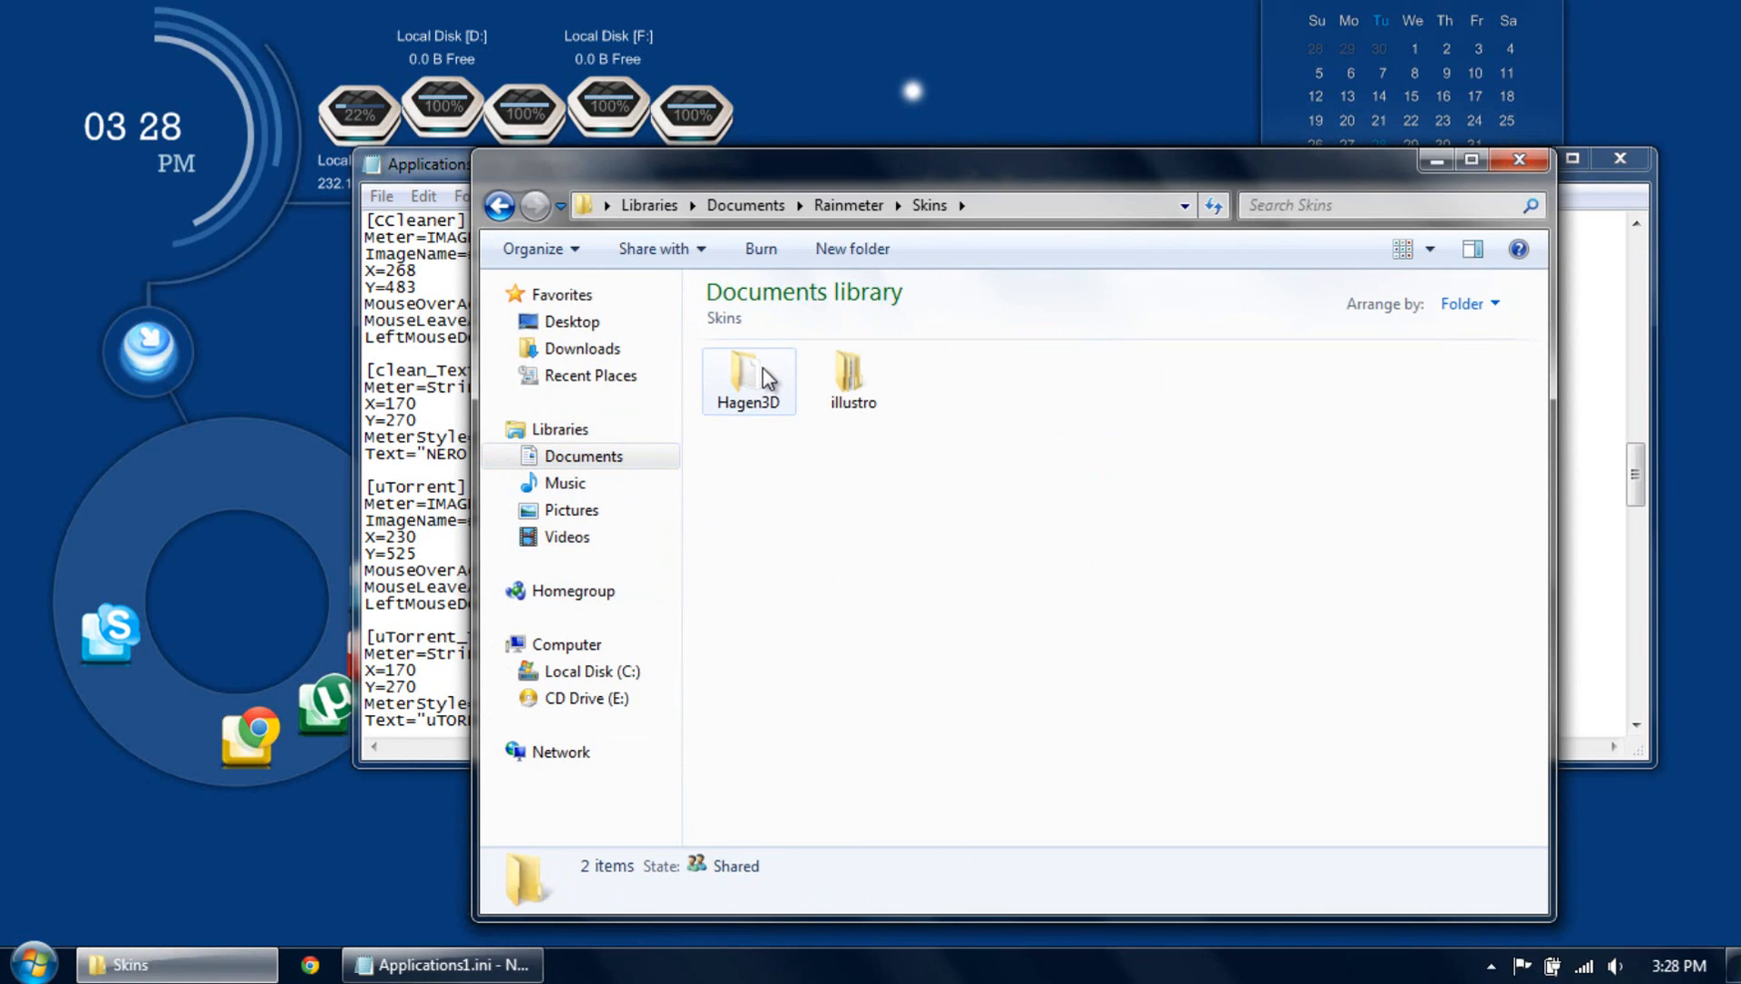
double_click(762, 364)
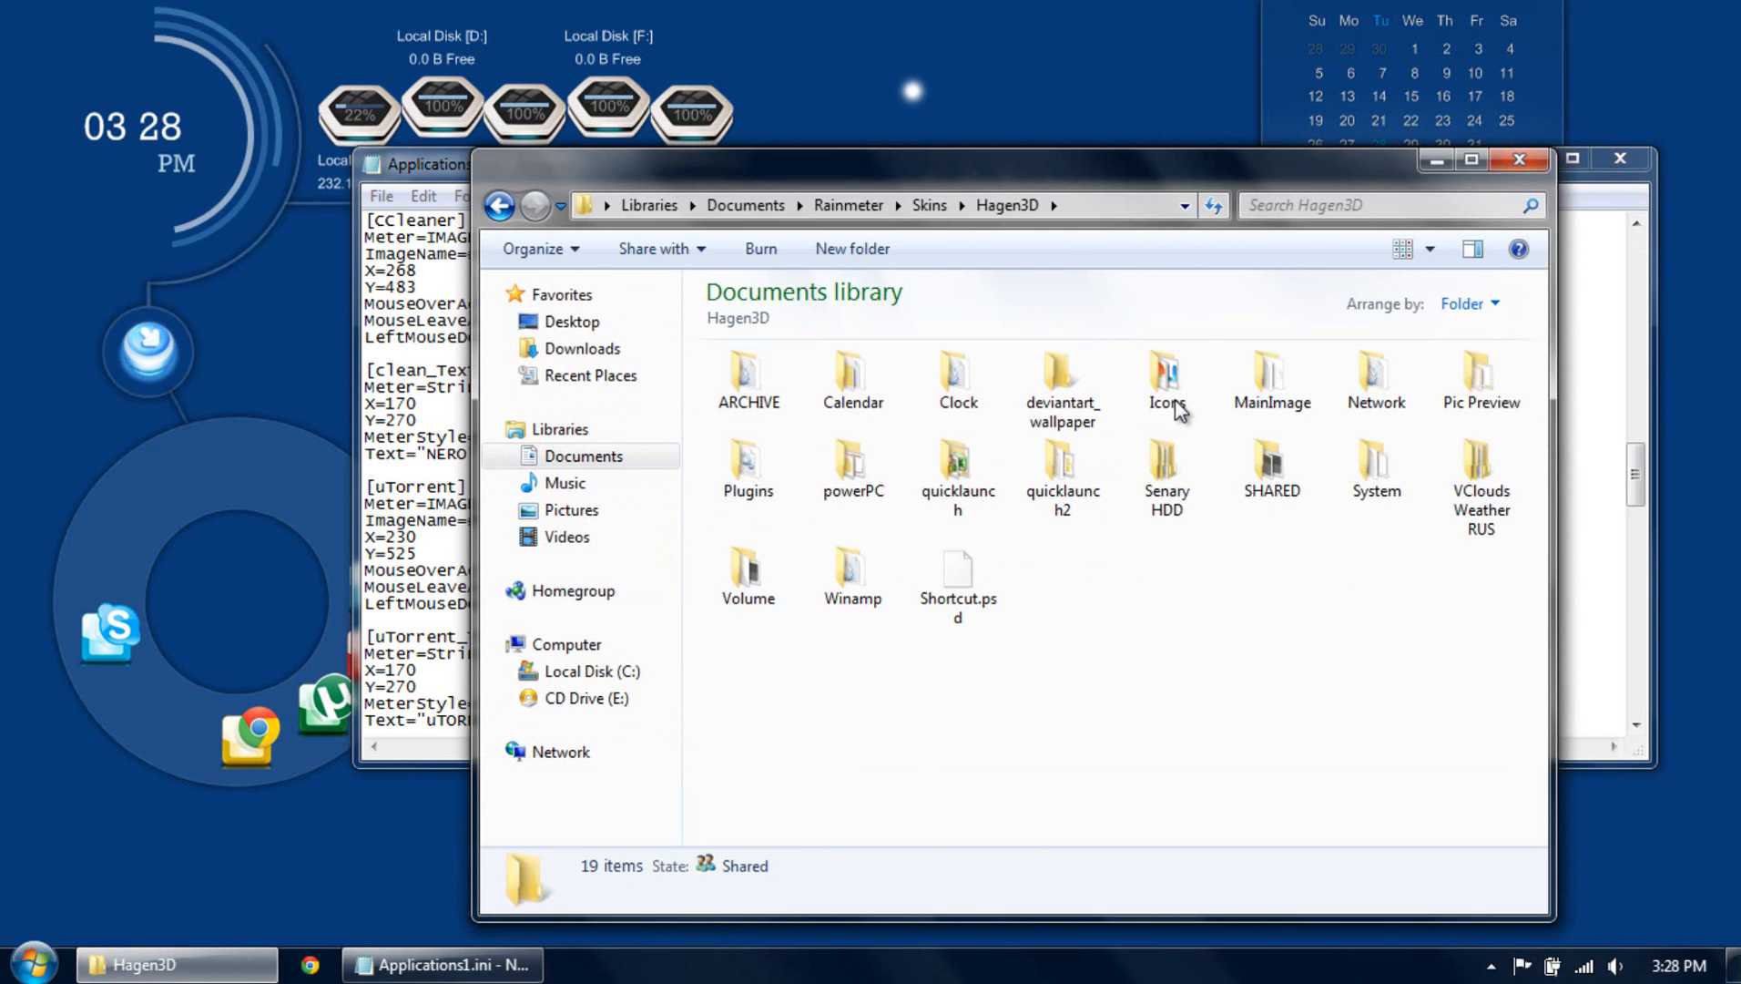
double_click(1174, 400)
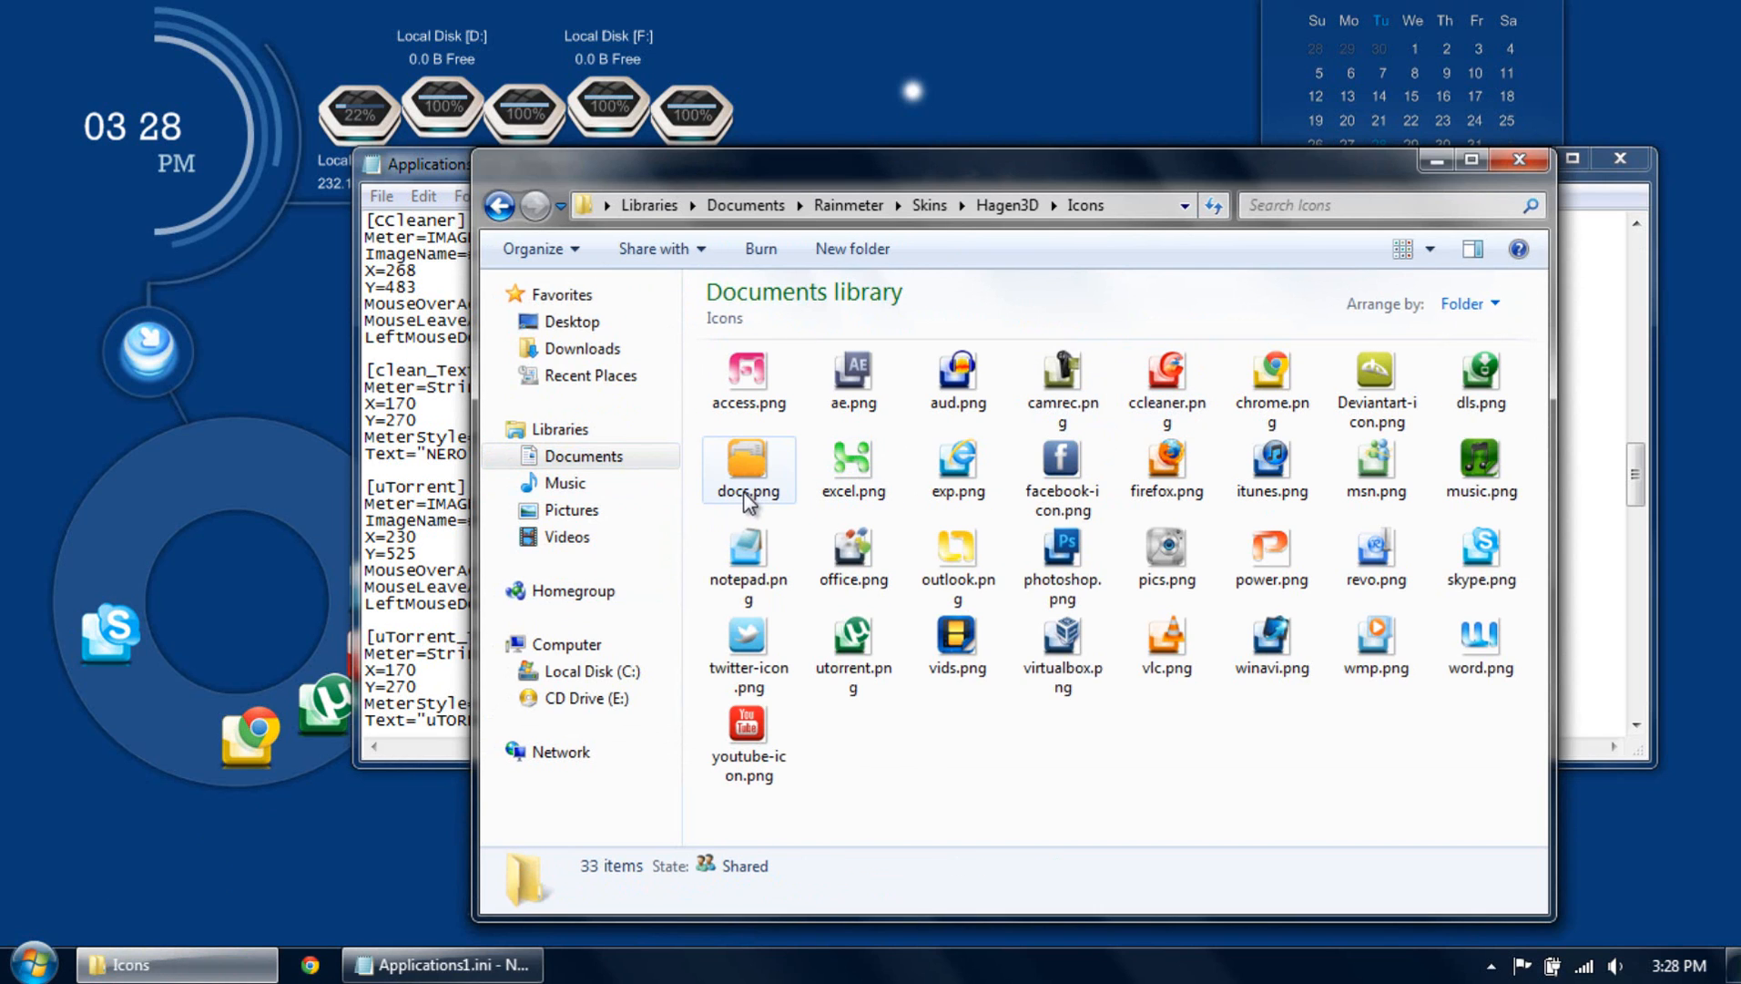
left_click_drag(822, 167, 947, 128)
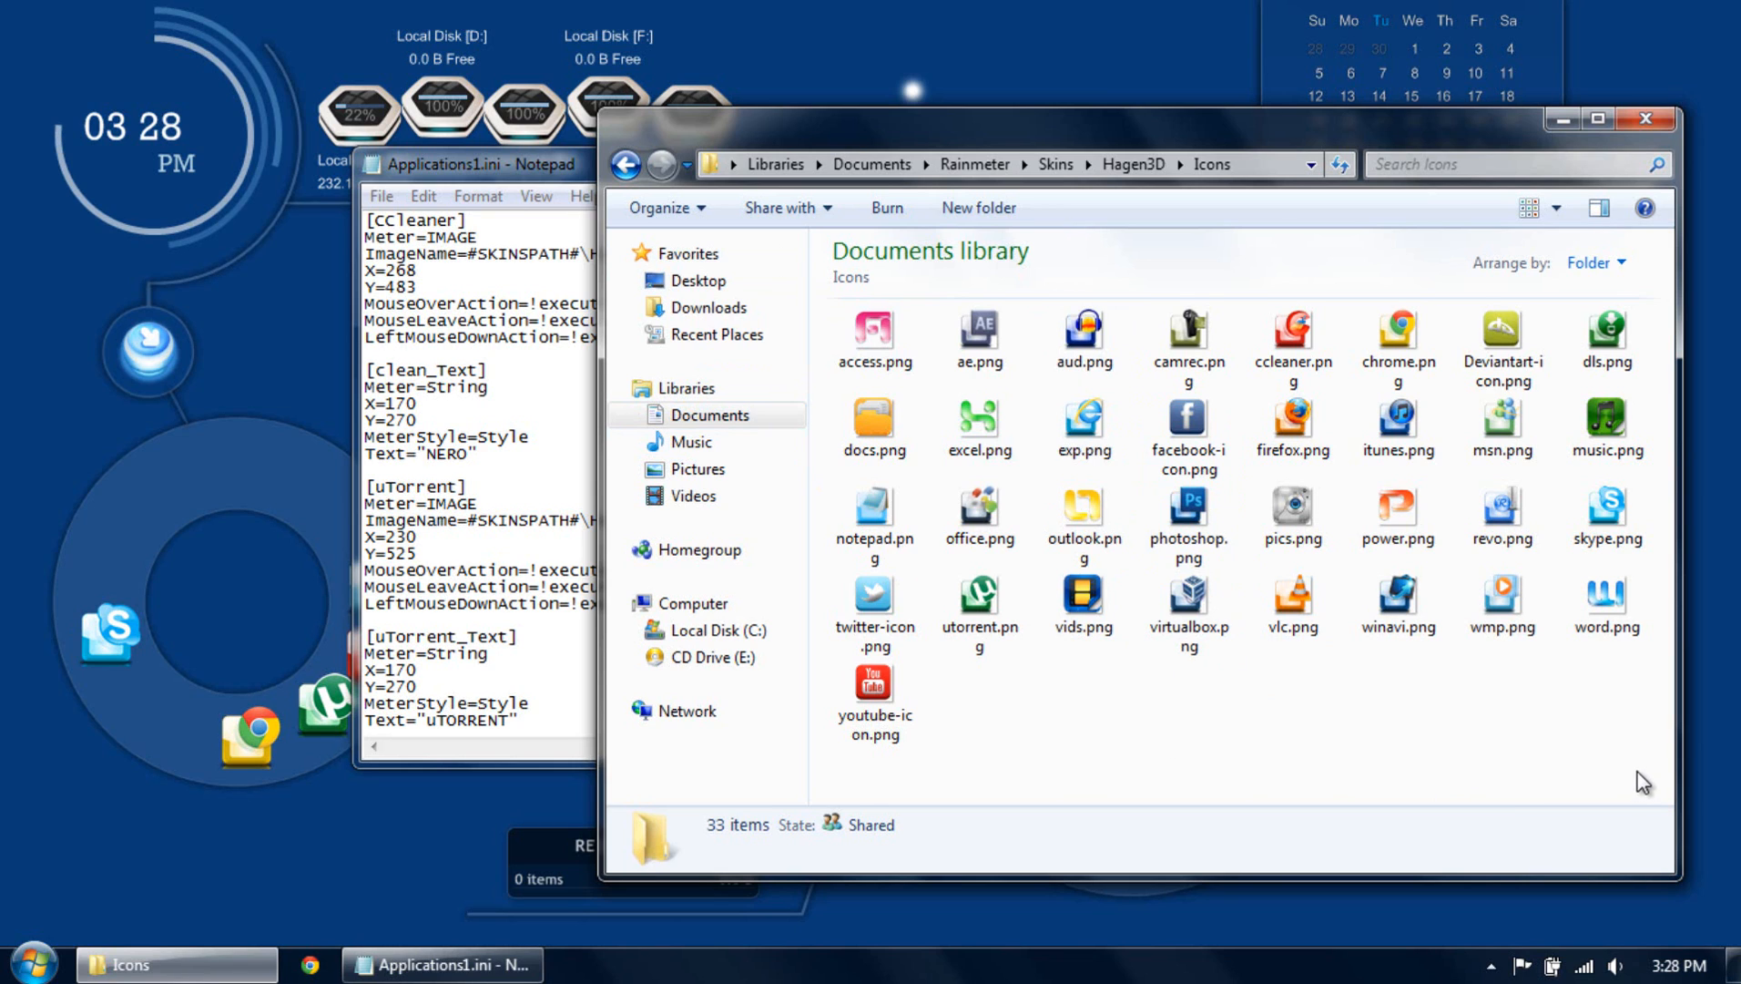
Compare the PNG files in the Icons folder with the ImageName paths of the uTorrent and CCleaner sections in Applications1.ini.
left_click_drag(1637, 773, 857, 259)
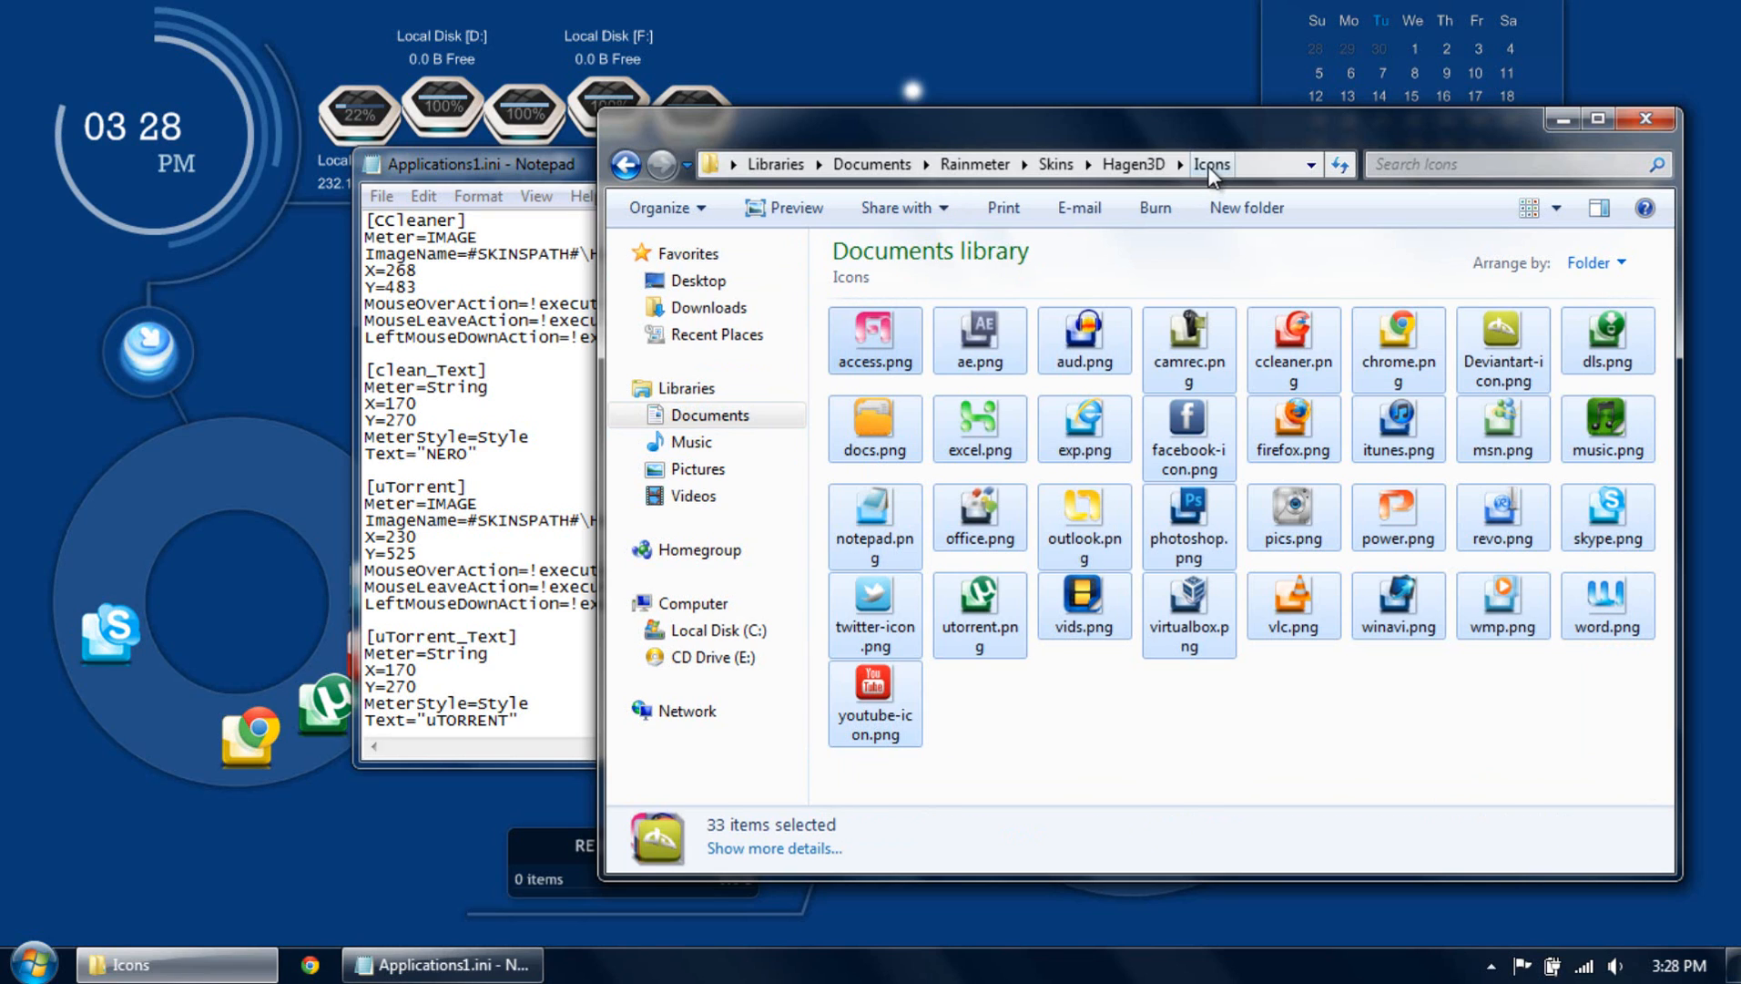
left_click(547, 425)
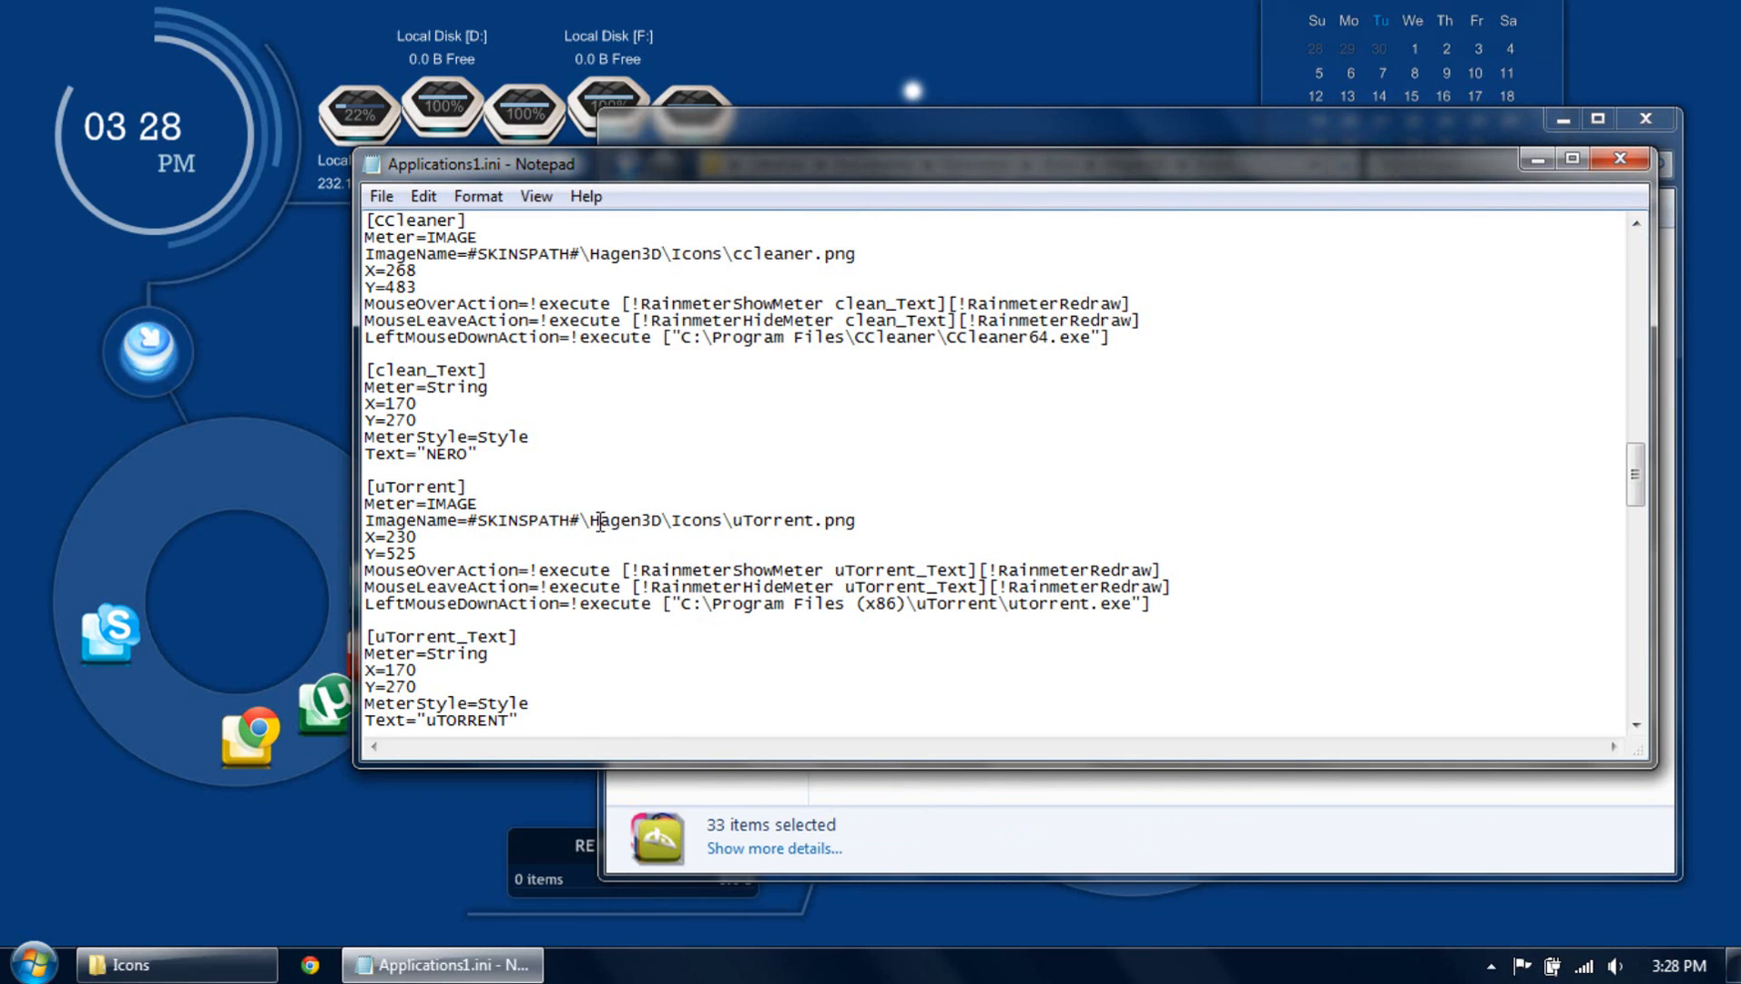
left_click_drag(588, 521, 833, 537)
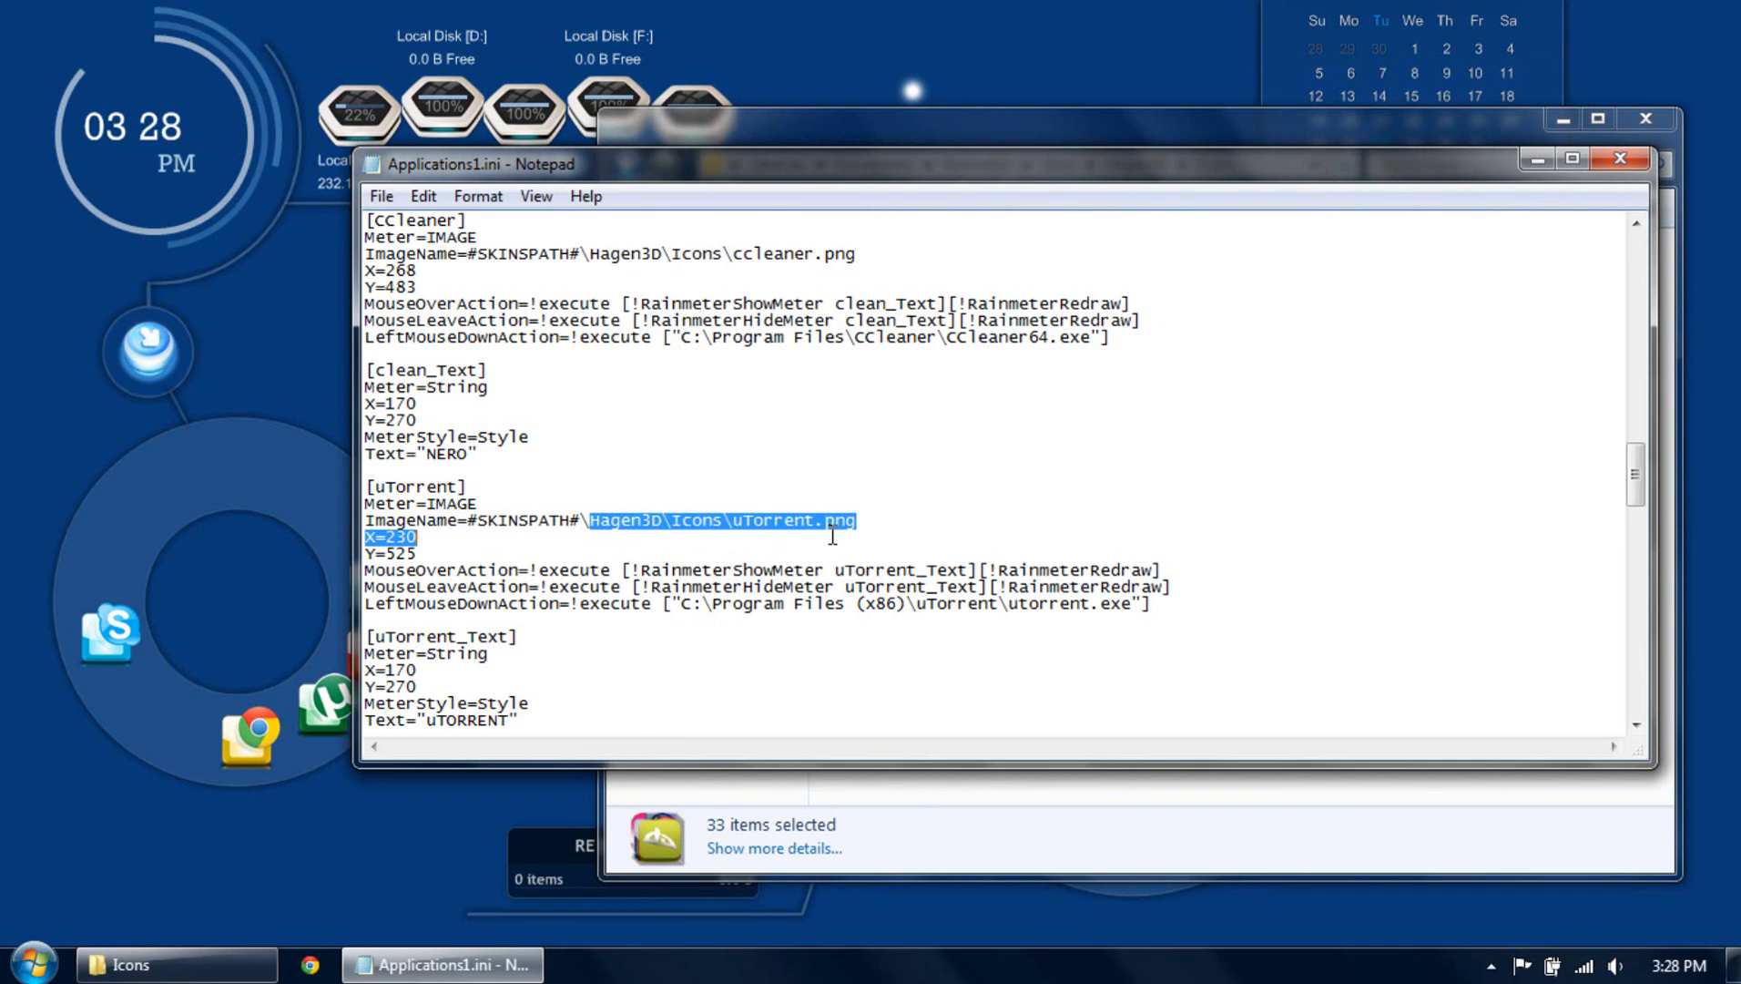
left_click(781, 431)
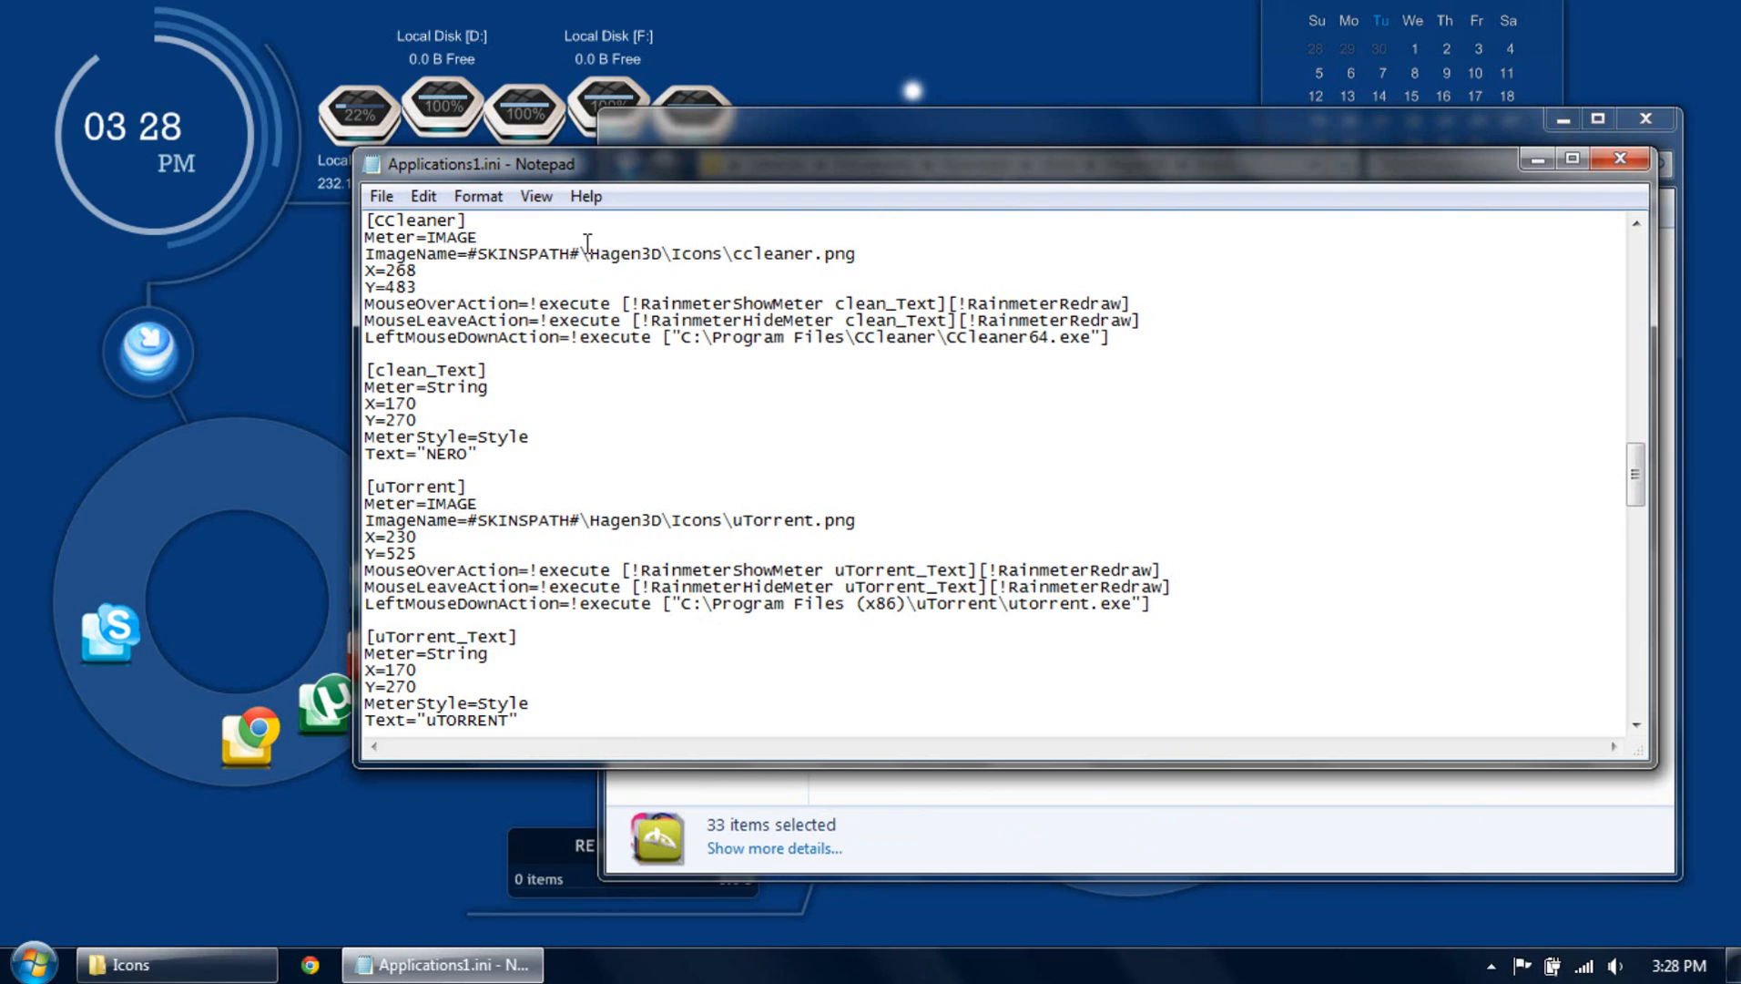
left_click_drag(589, 254, 848, 254)
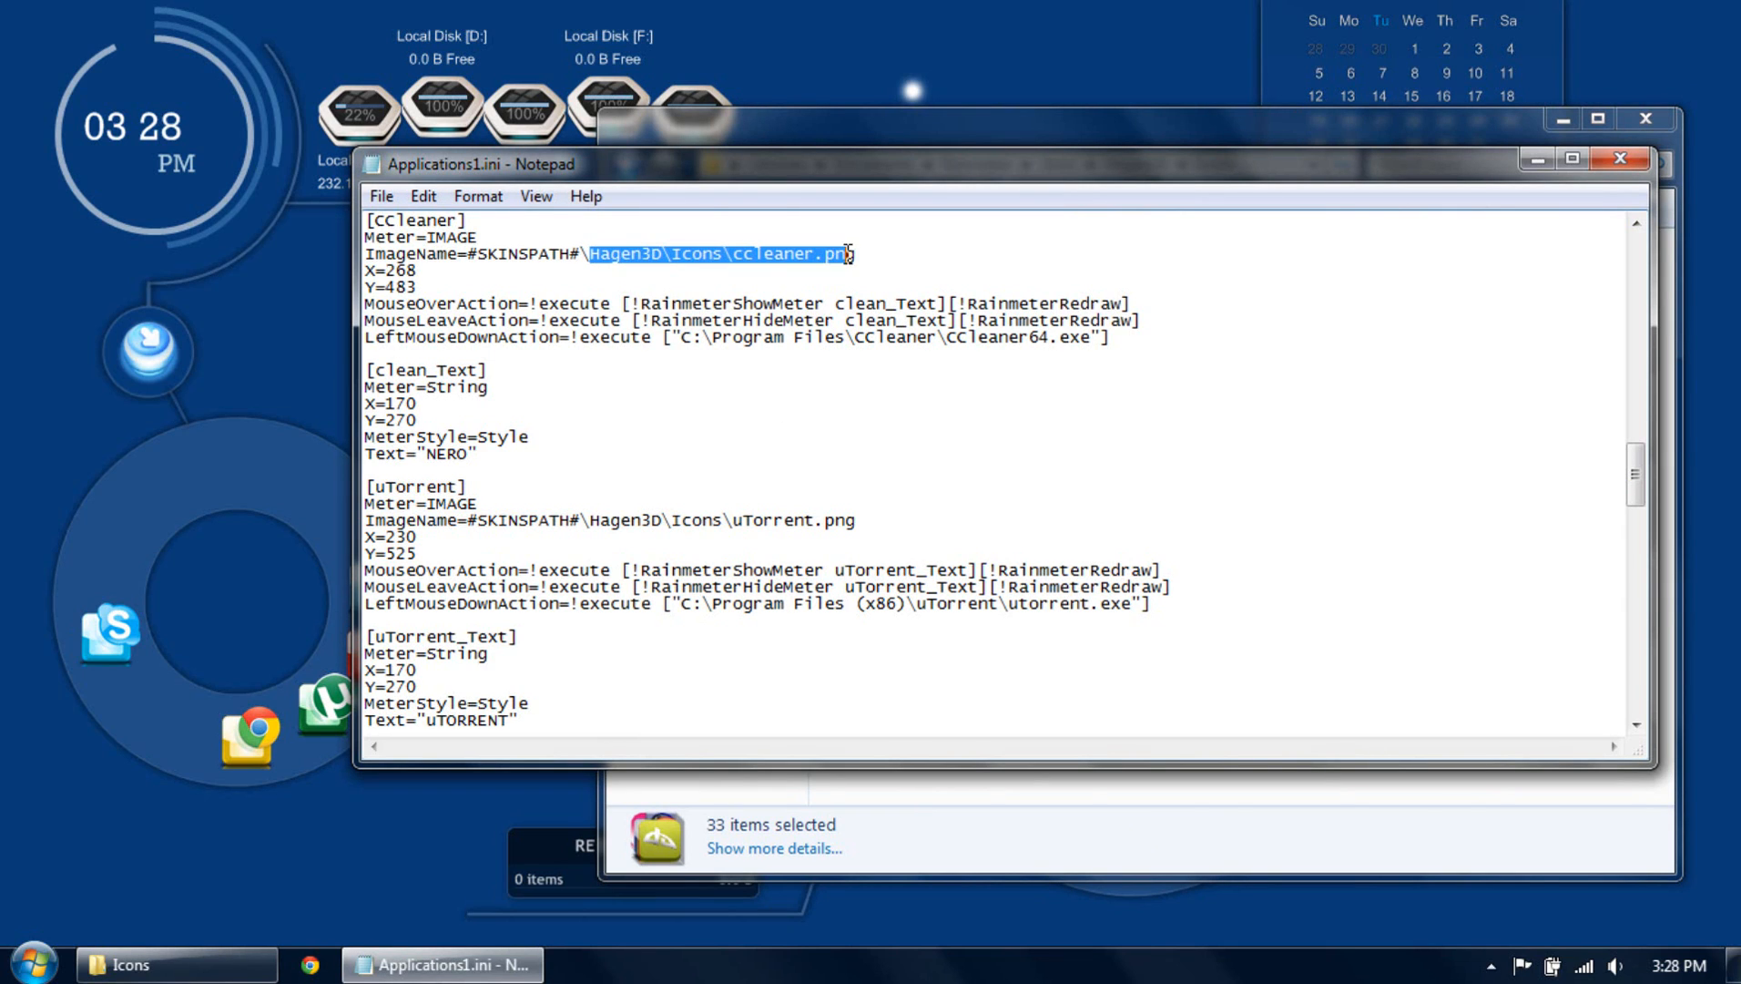
left_click(725, 245)
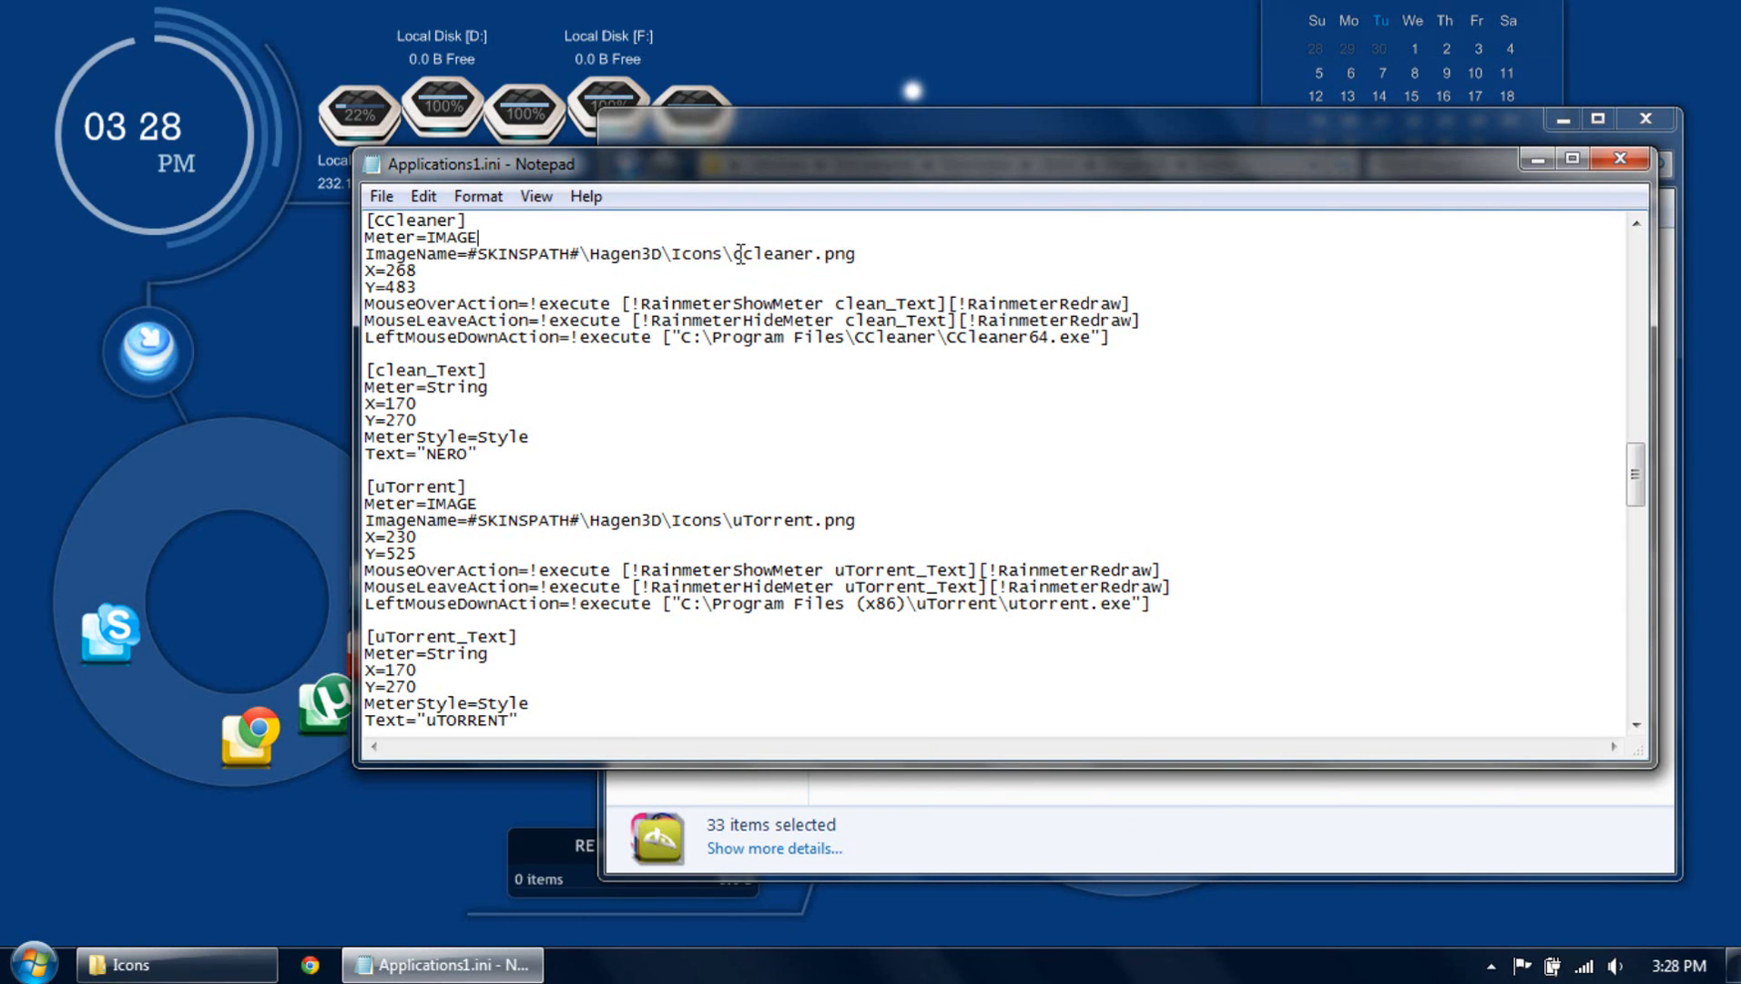
left_click(1172, 124)
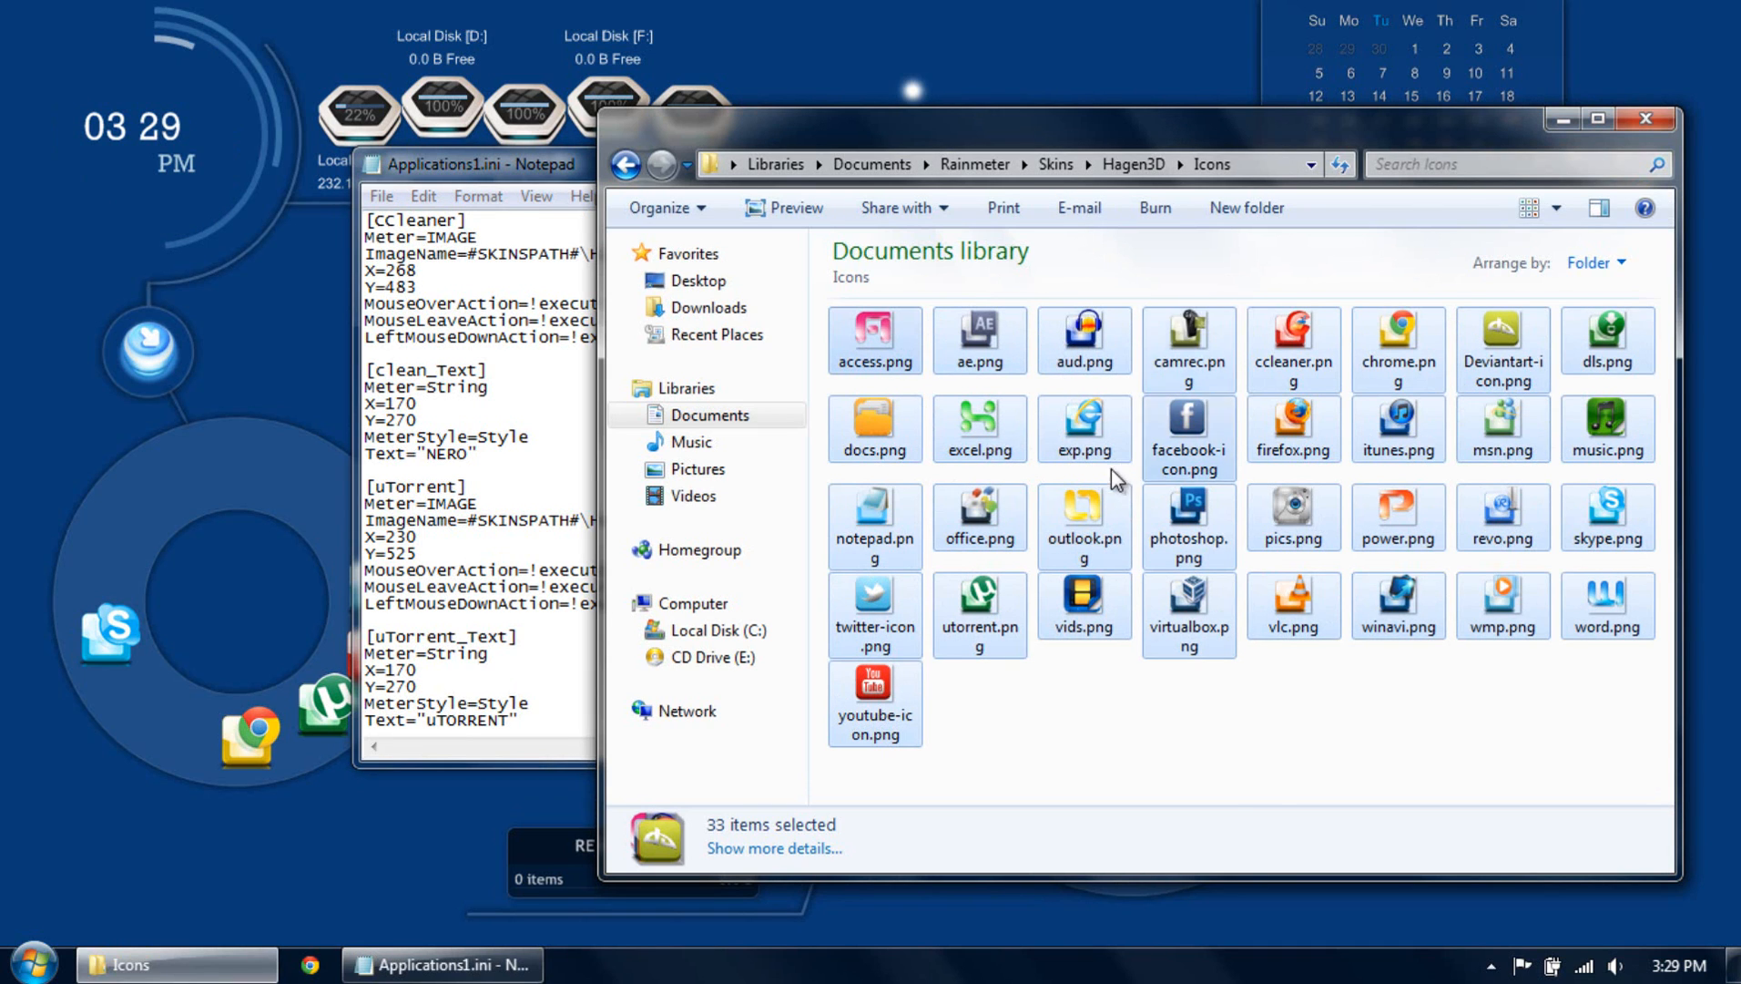
left_click(558, 352)
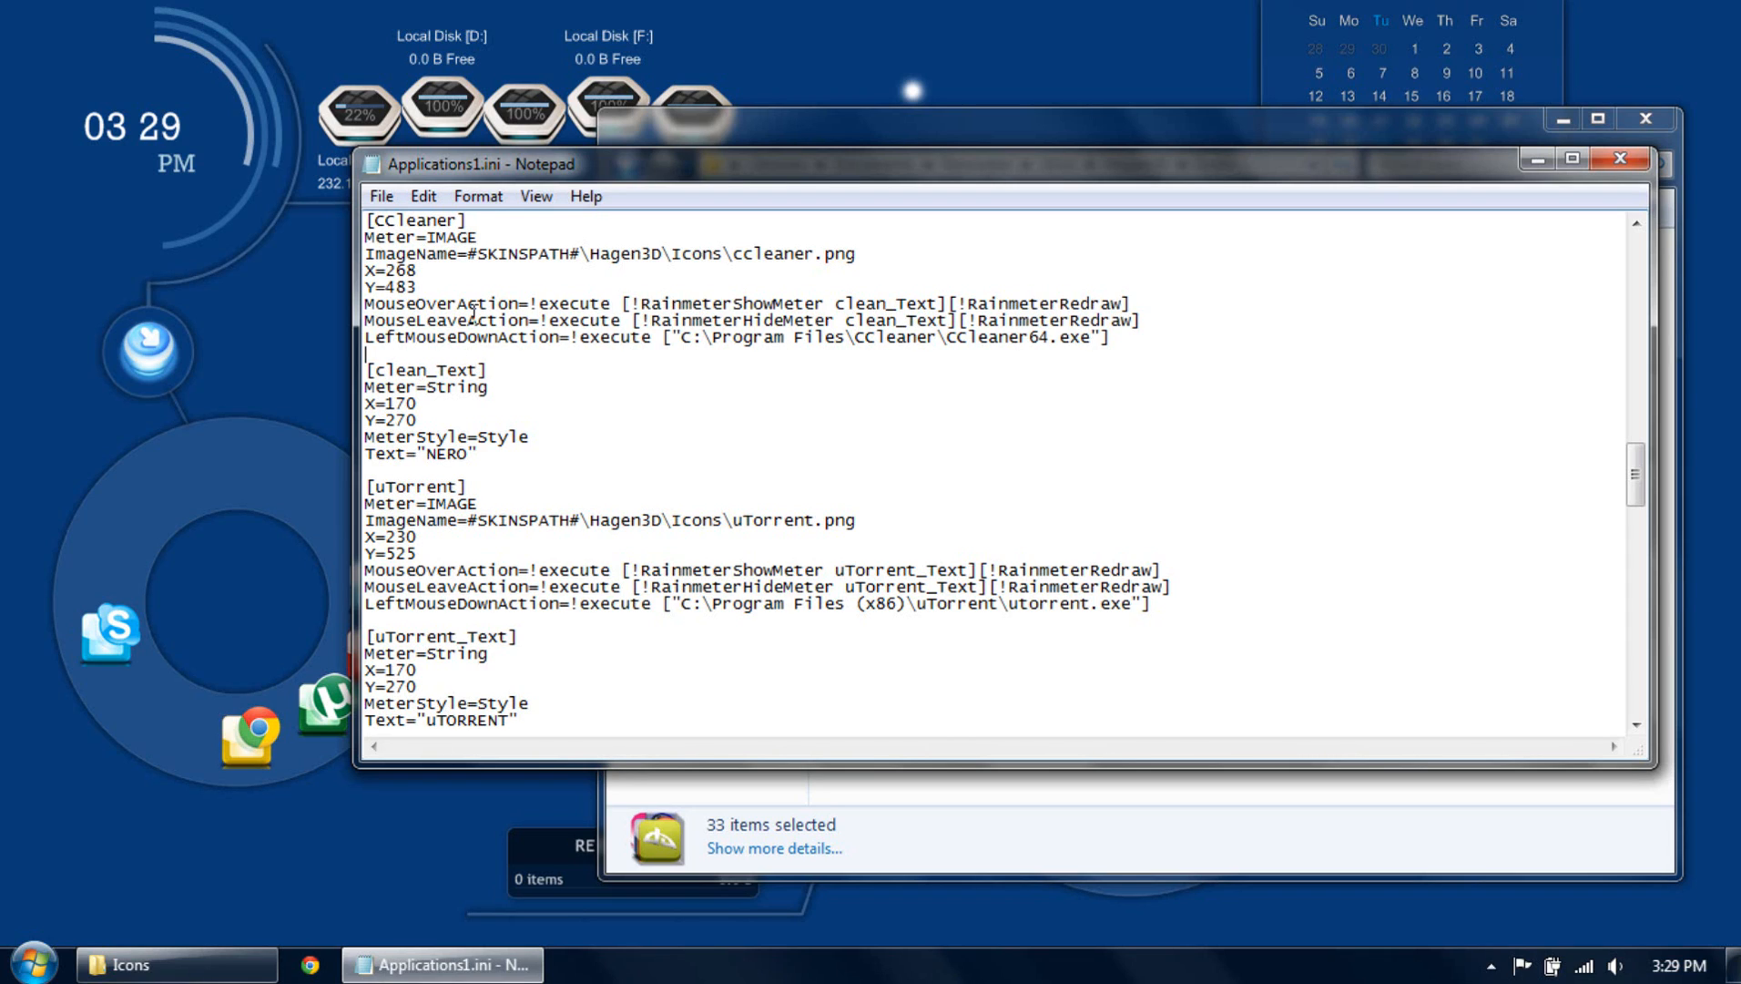
left_click_drag(477, 253, 797, 253)
left_click(544, 255)
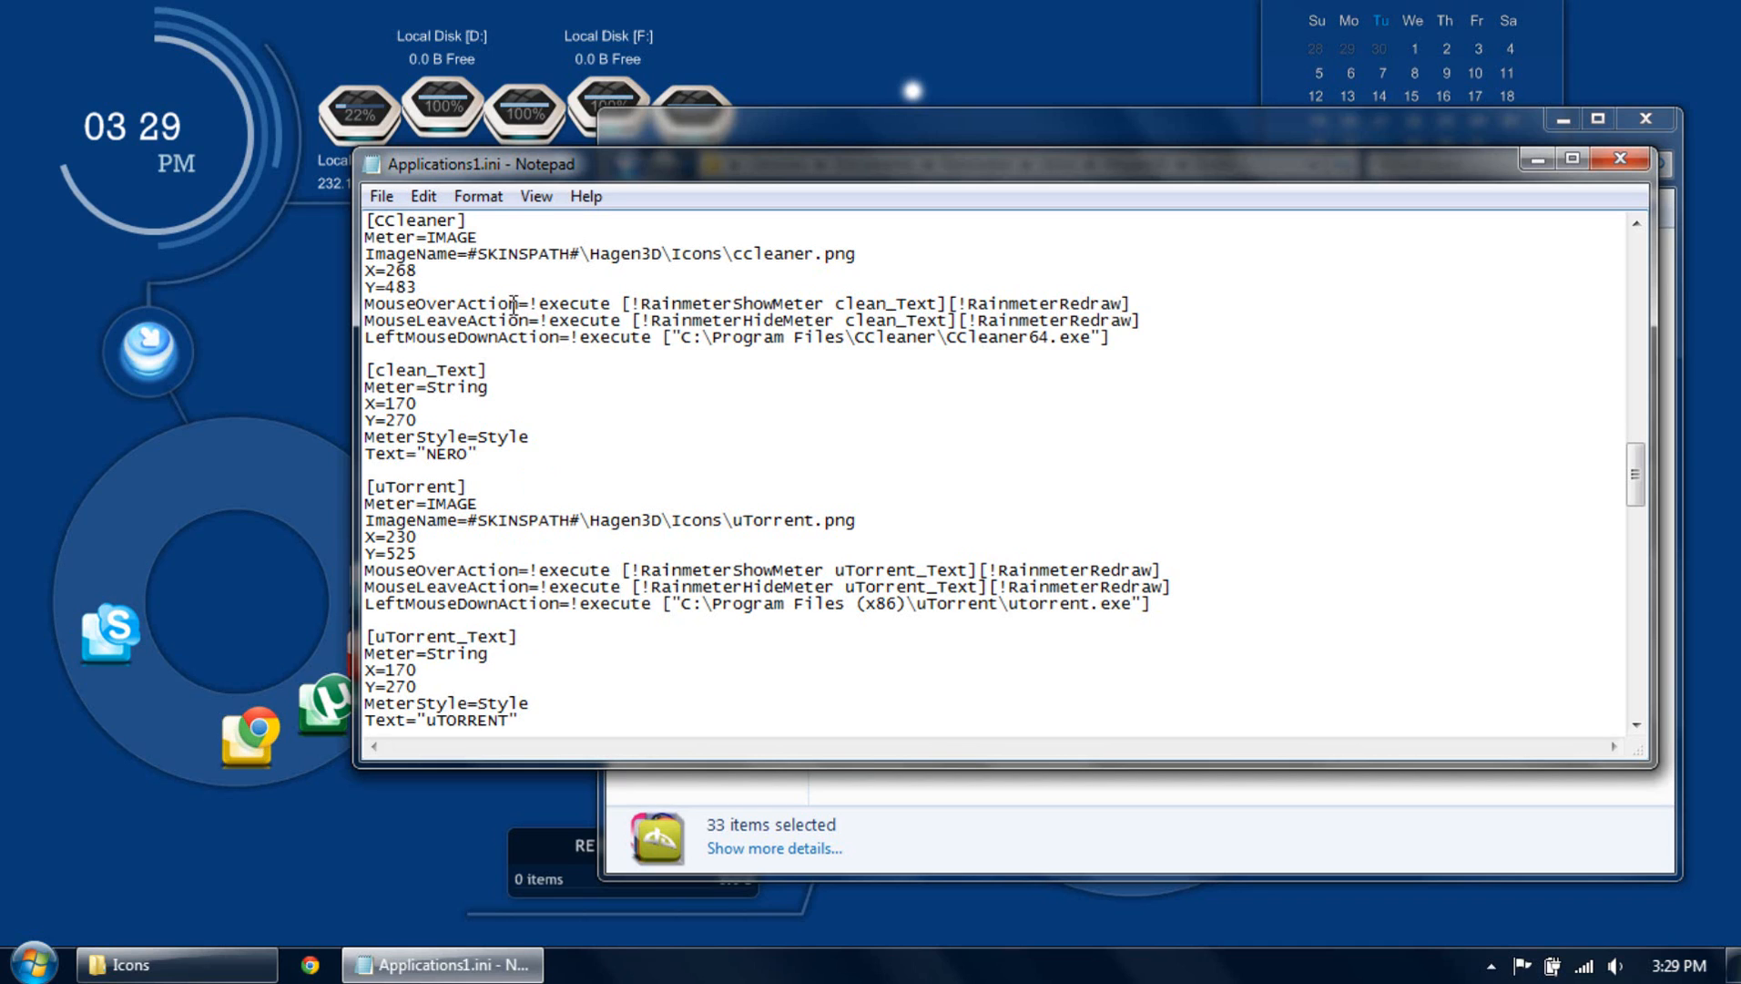
Set the label text in the clean_Text section to "CCLEANER" and refresh the app01 icon ring skin.
left_click_drag(724, 166, 915, 145)
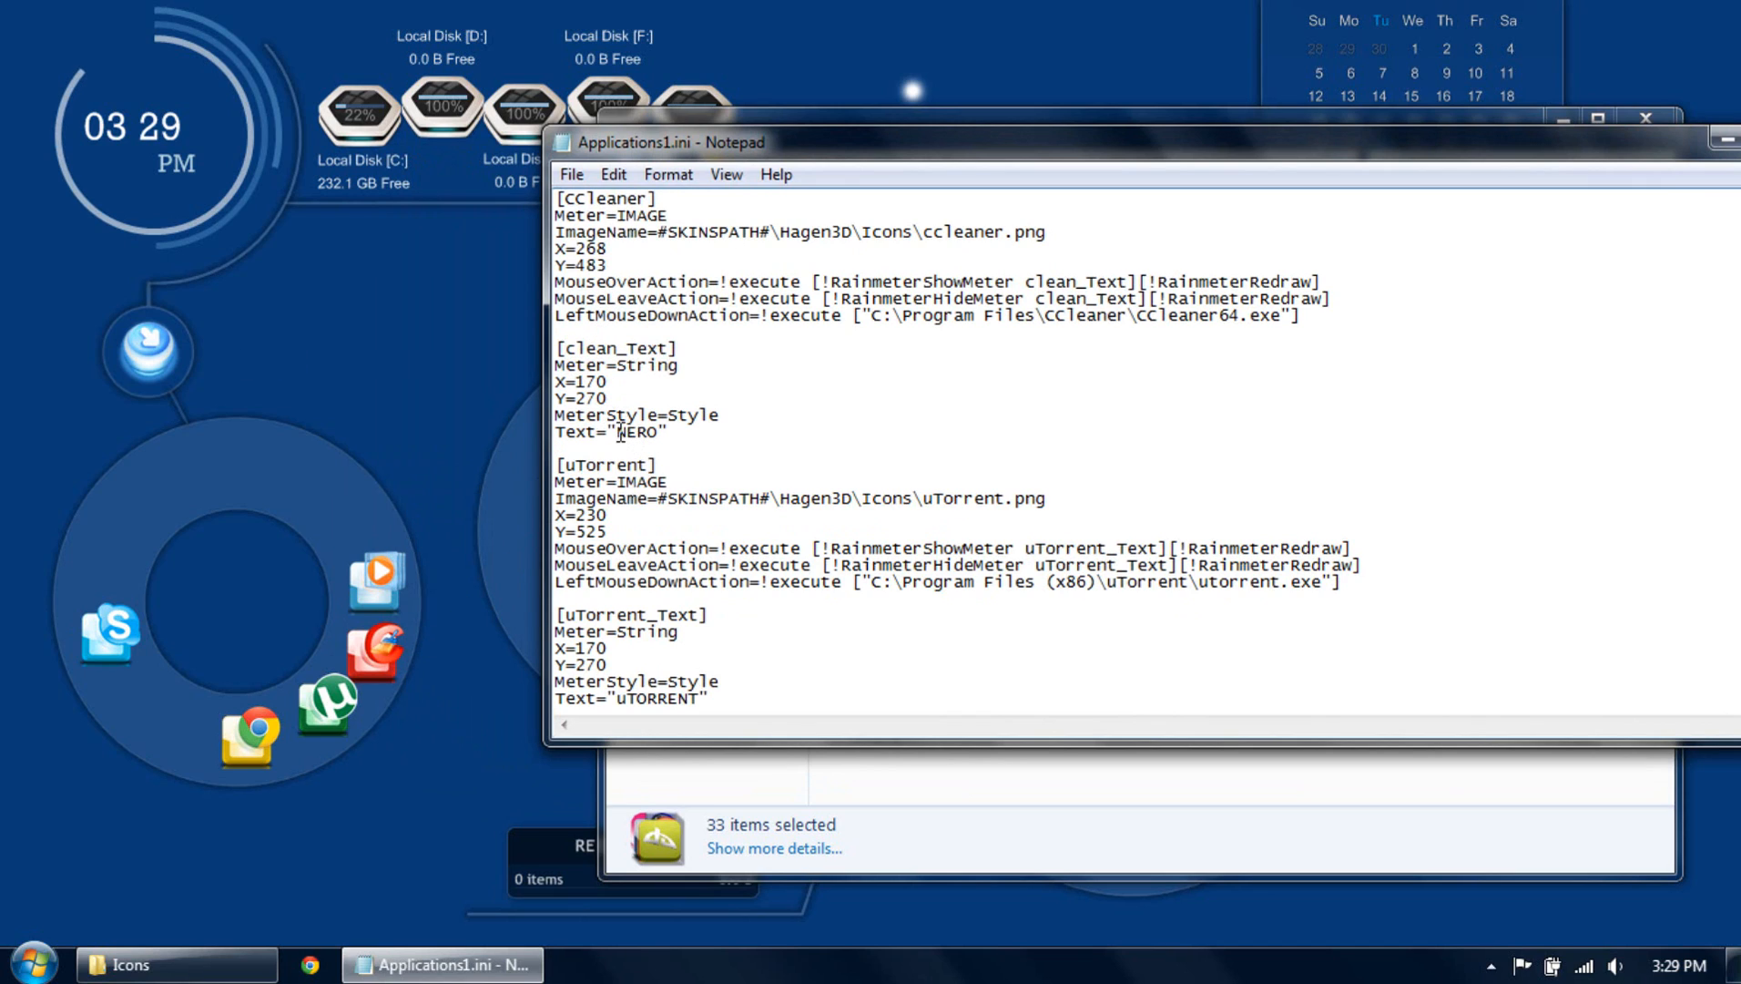
left_click_drag(617, 432, 661, 432)
type("CCle")
key("BackSpace")
key("BackSpace")
key("BackSpace")
type("lean")
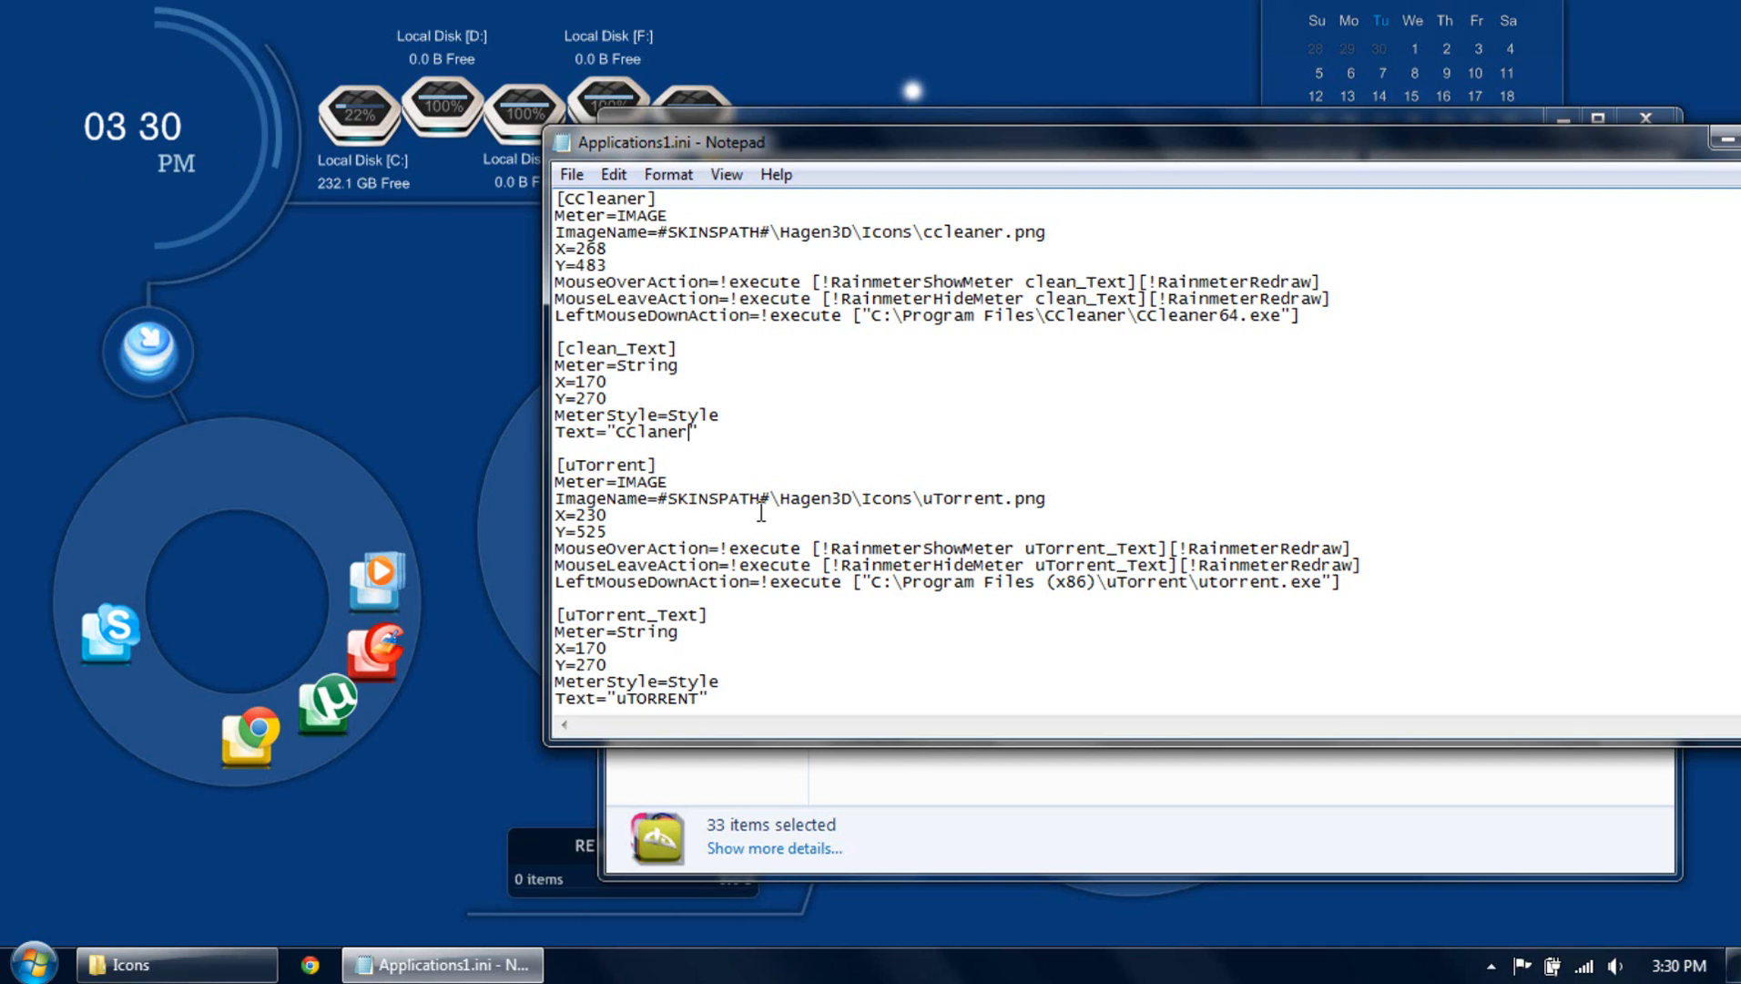
key("BackSpace")
key("BackSpace")
key("BackSpace")
key("BackSpace")
key("BackSpace")
type("LEANER")
right_click(371, 569)
left_click(449, 787)
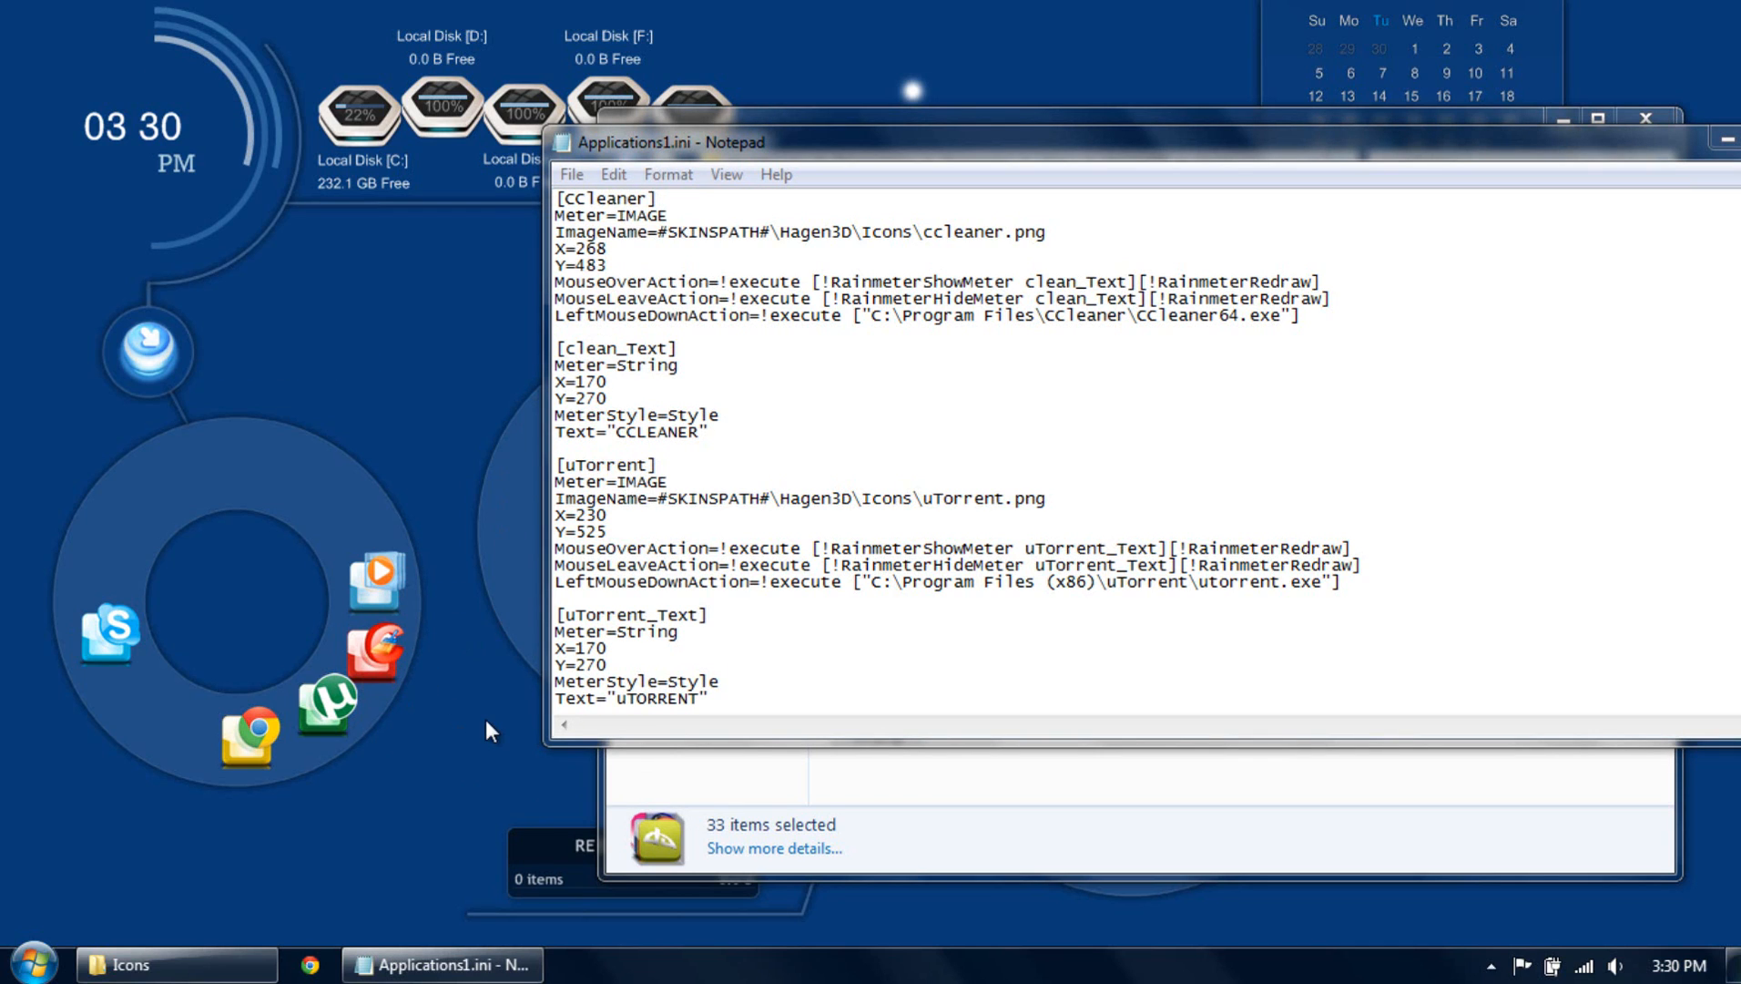
Remove "clean" from the meter name in CCleaner's MouseLeaveAction, refresh the skin and test the CCleaner icon's label.
left_click_drag(1040, 283, 1086, 298)
left_click(1039, 294)
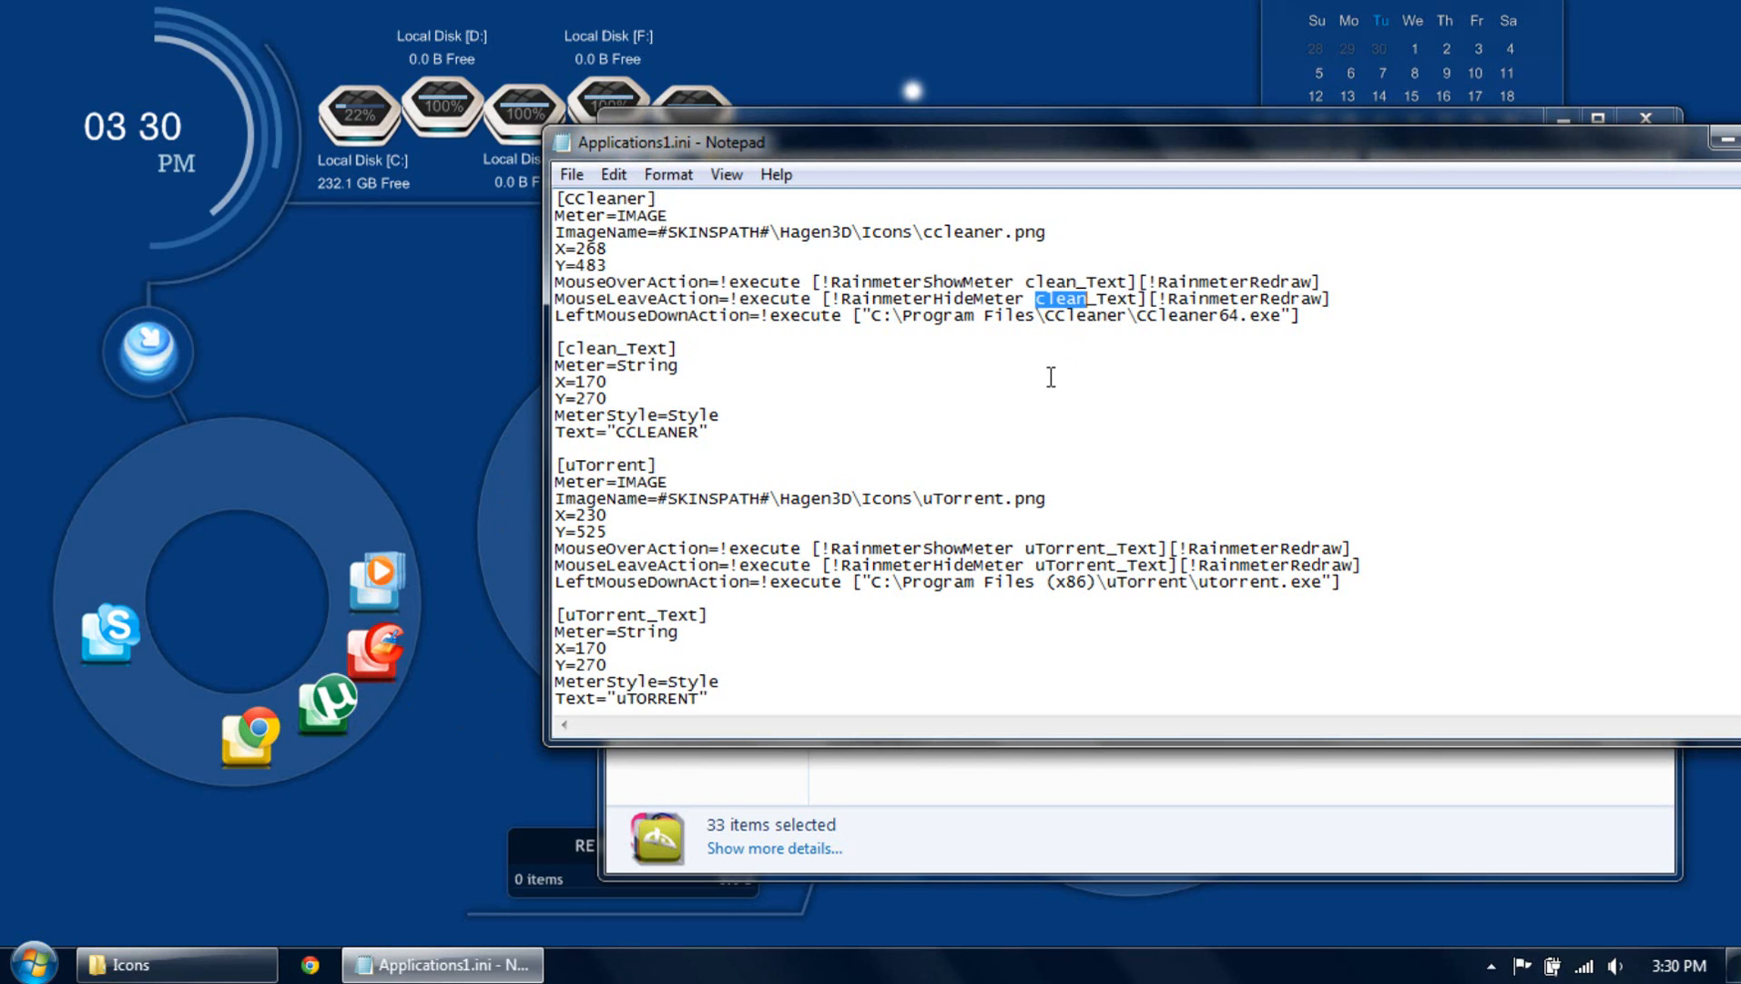
key("Delete")
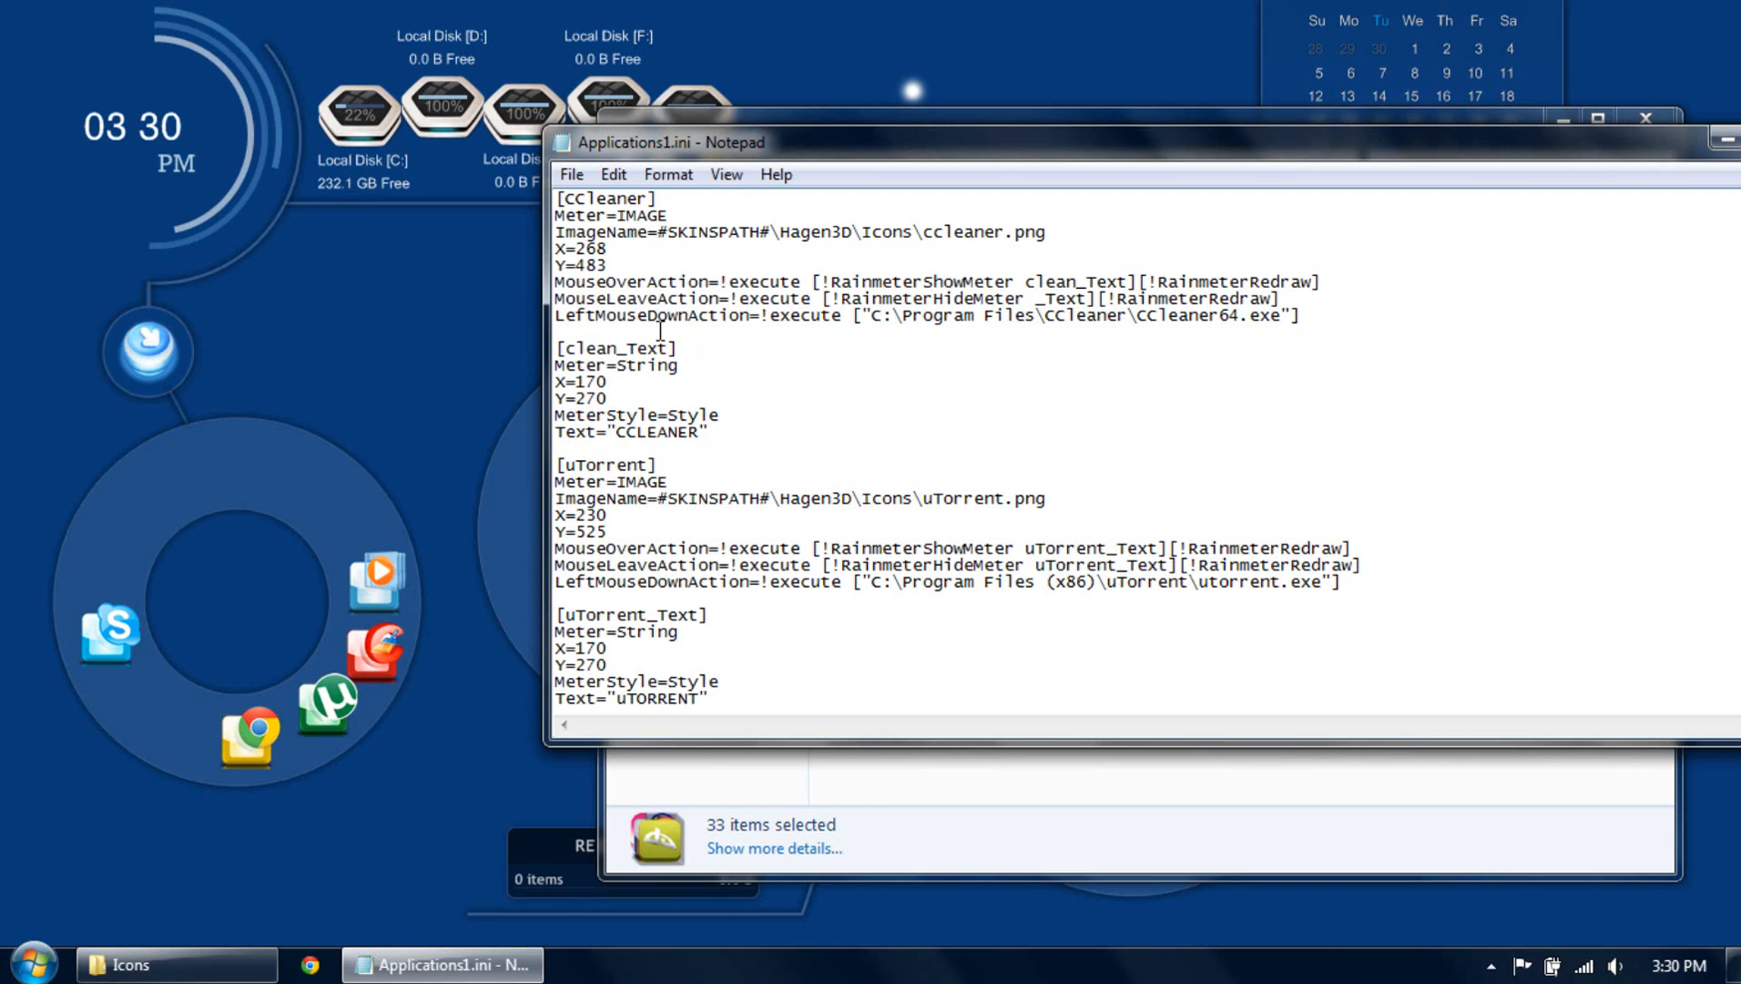
right_click(383, 520)
left_click(472, 738)
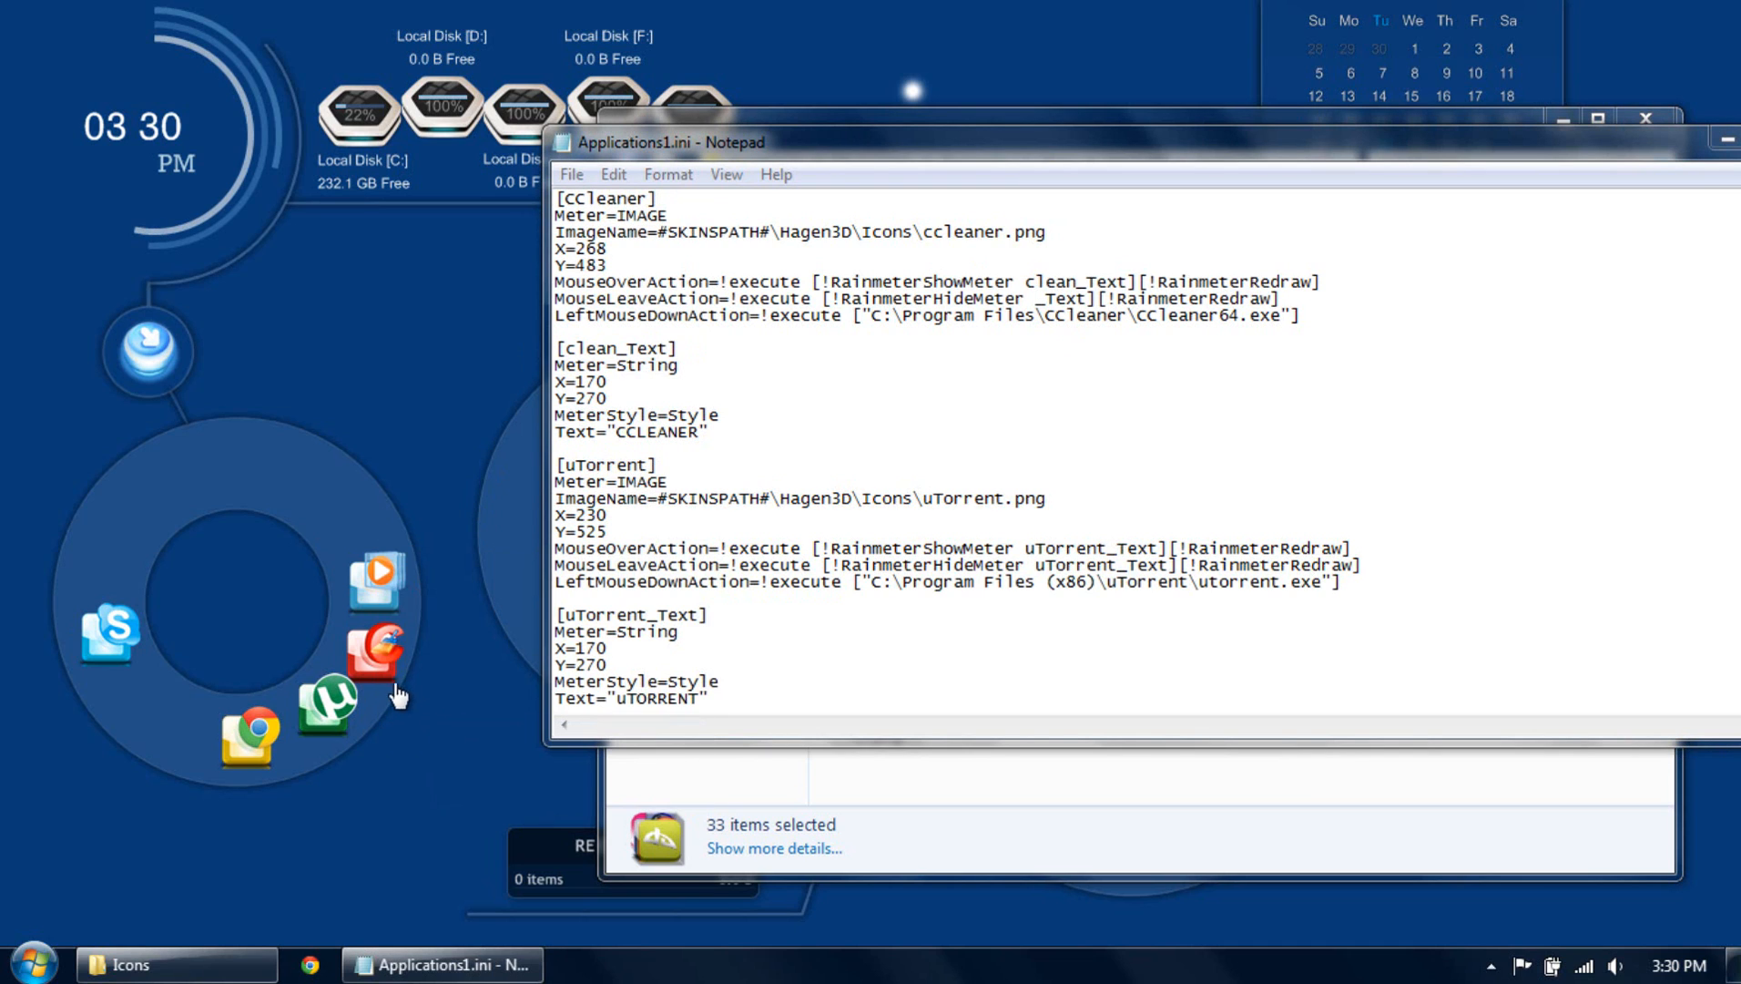
mouse_move(383, 679)
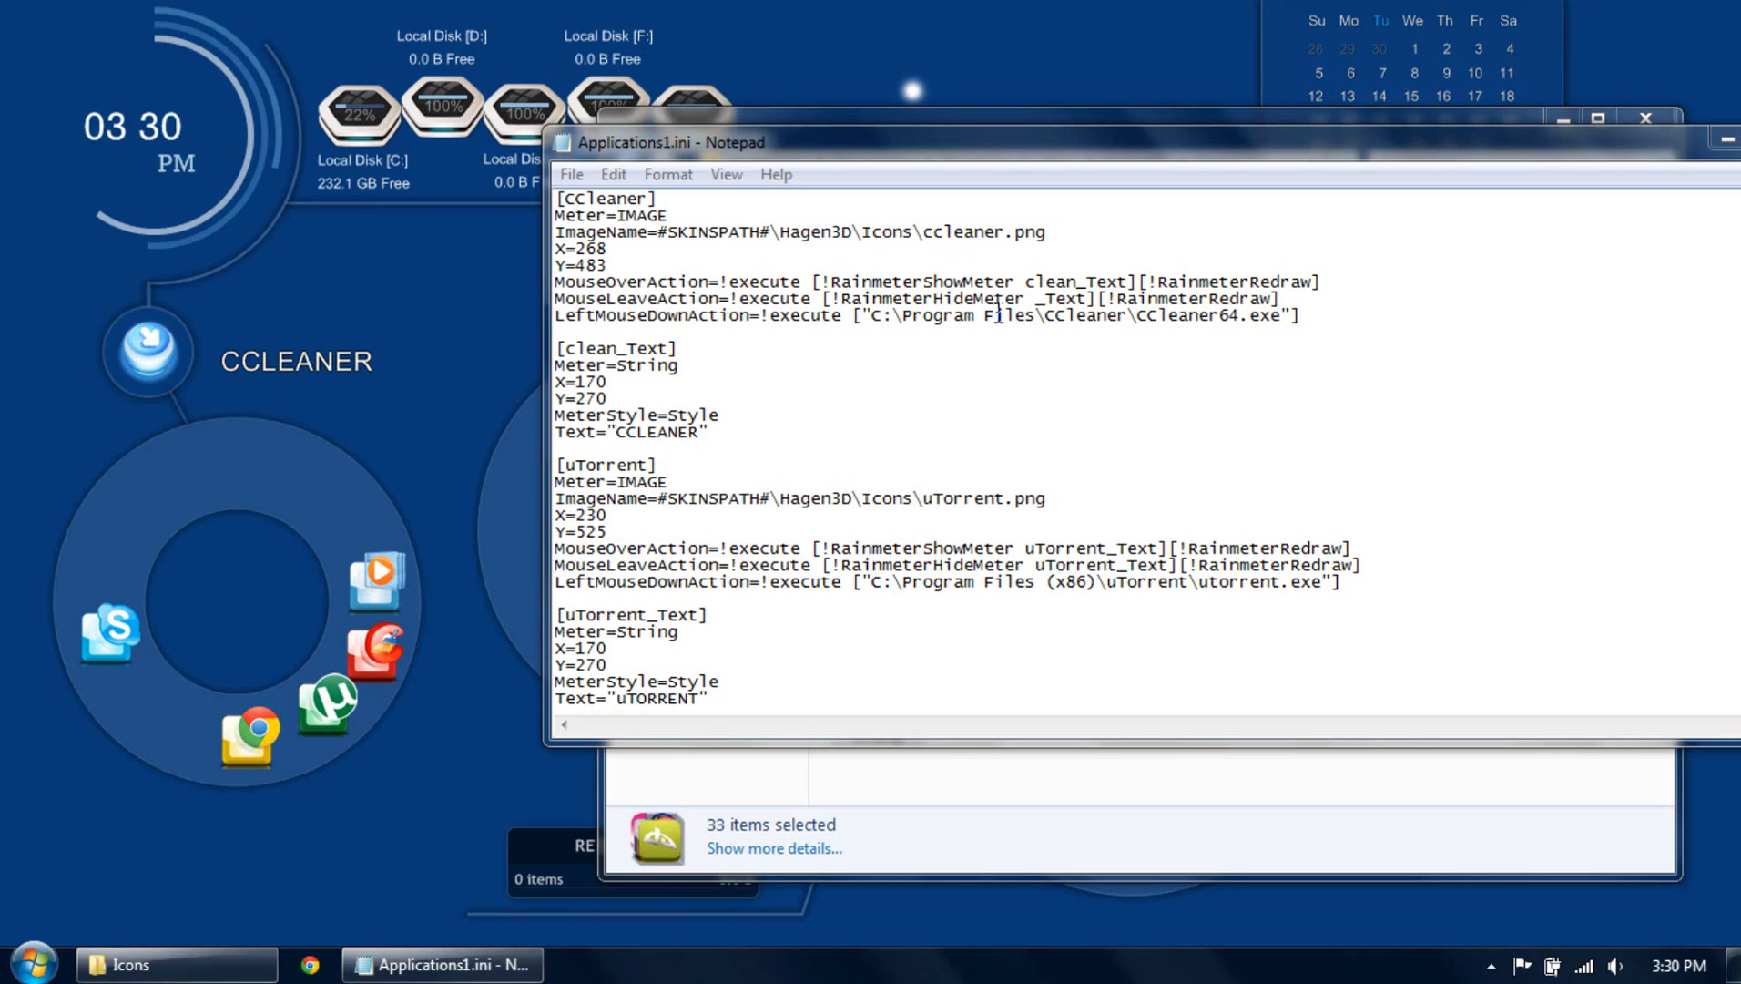
Restore the meter name clean_Text in the MouseLeaveAction line of the CCleaner section.
left_click(1035, 298)
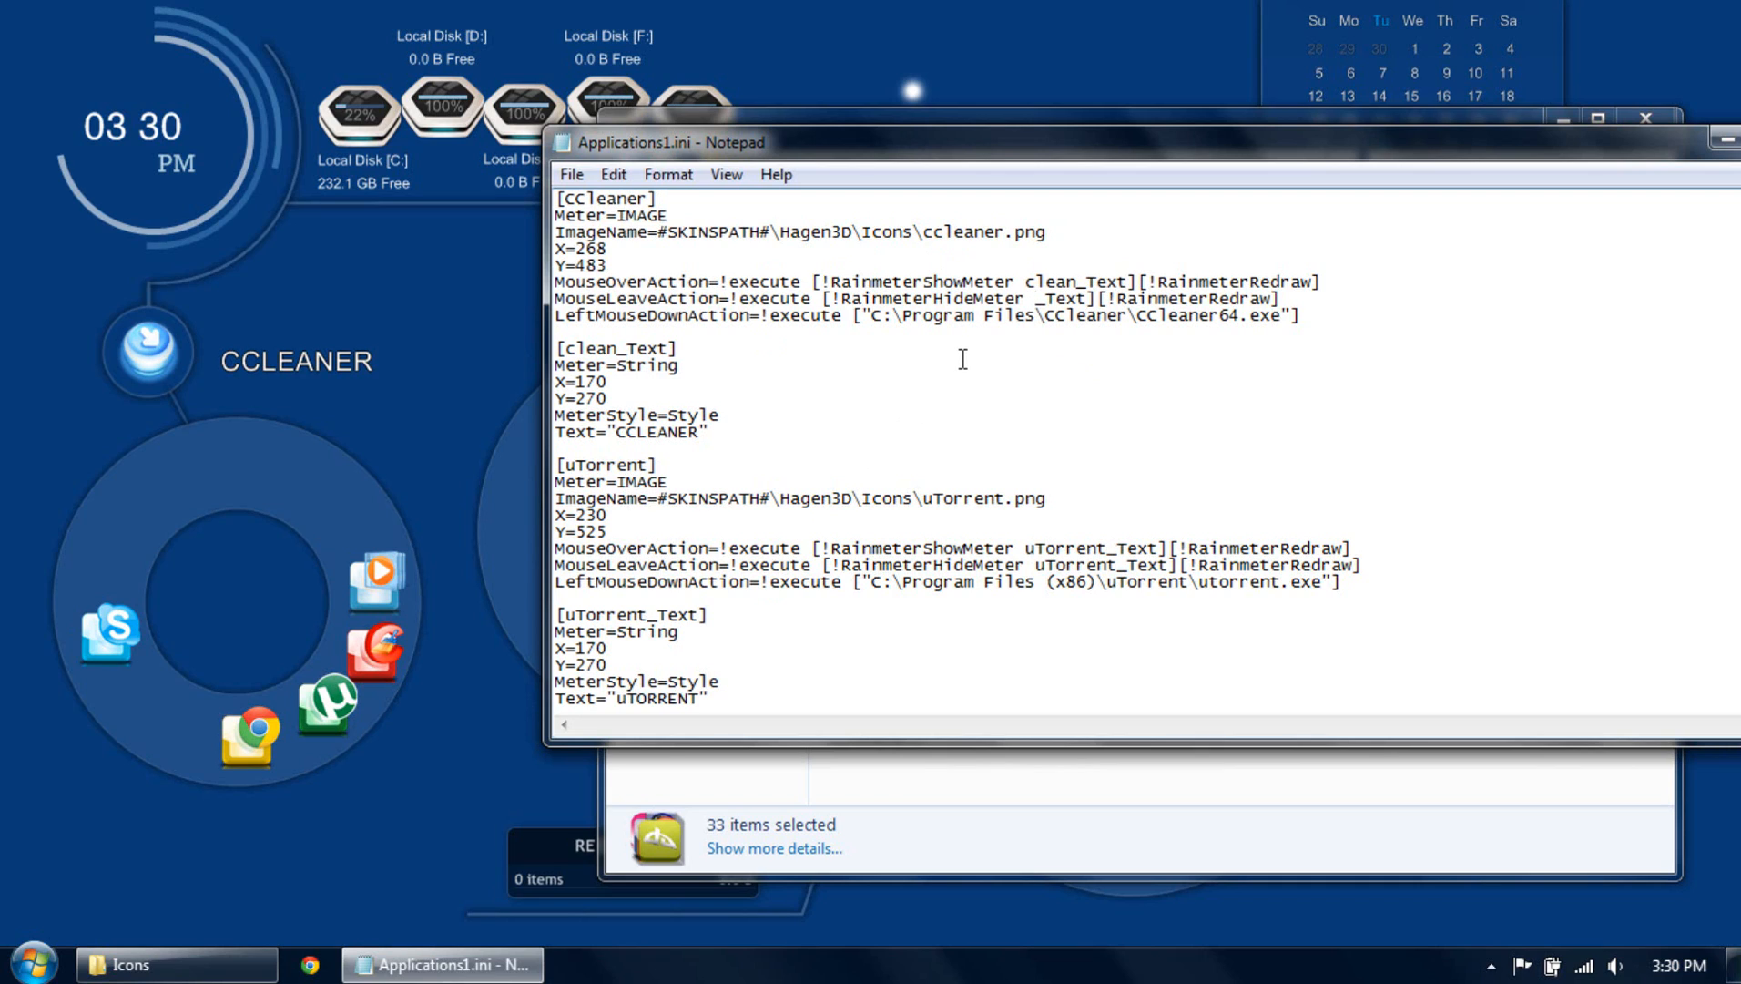
type("CL")
type("clean")
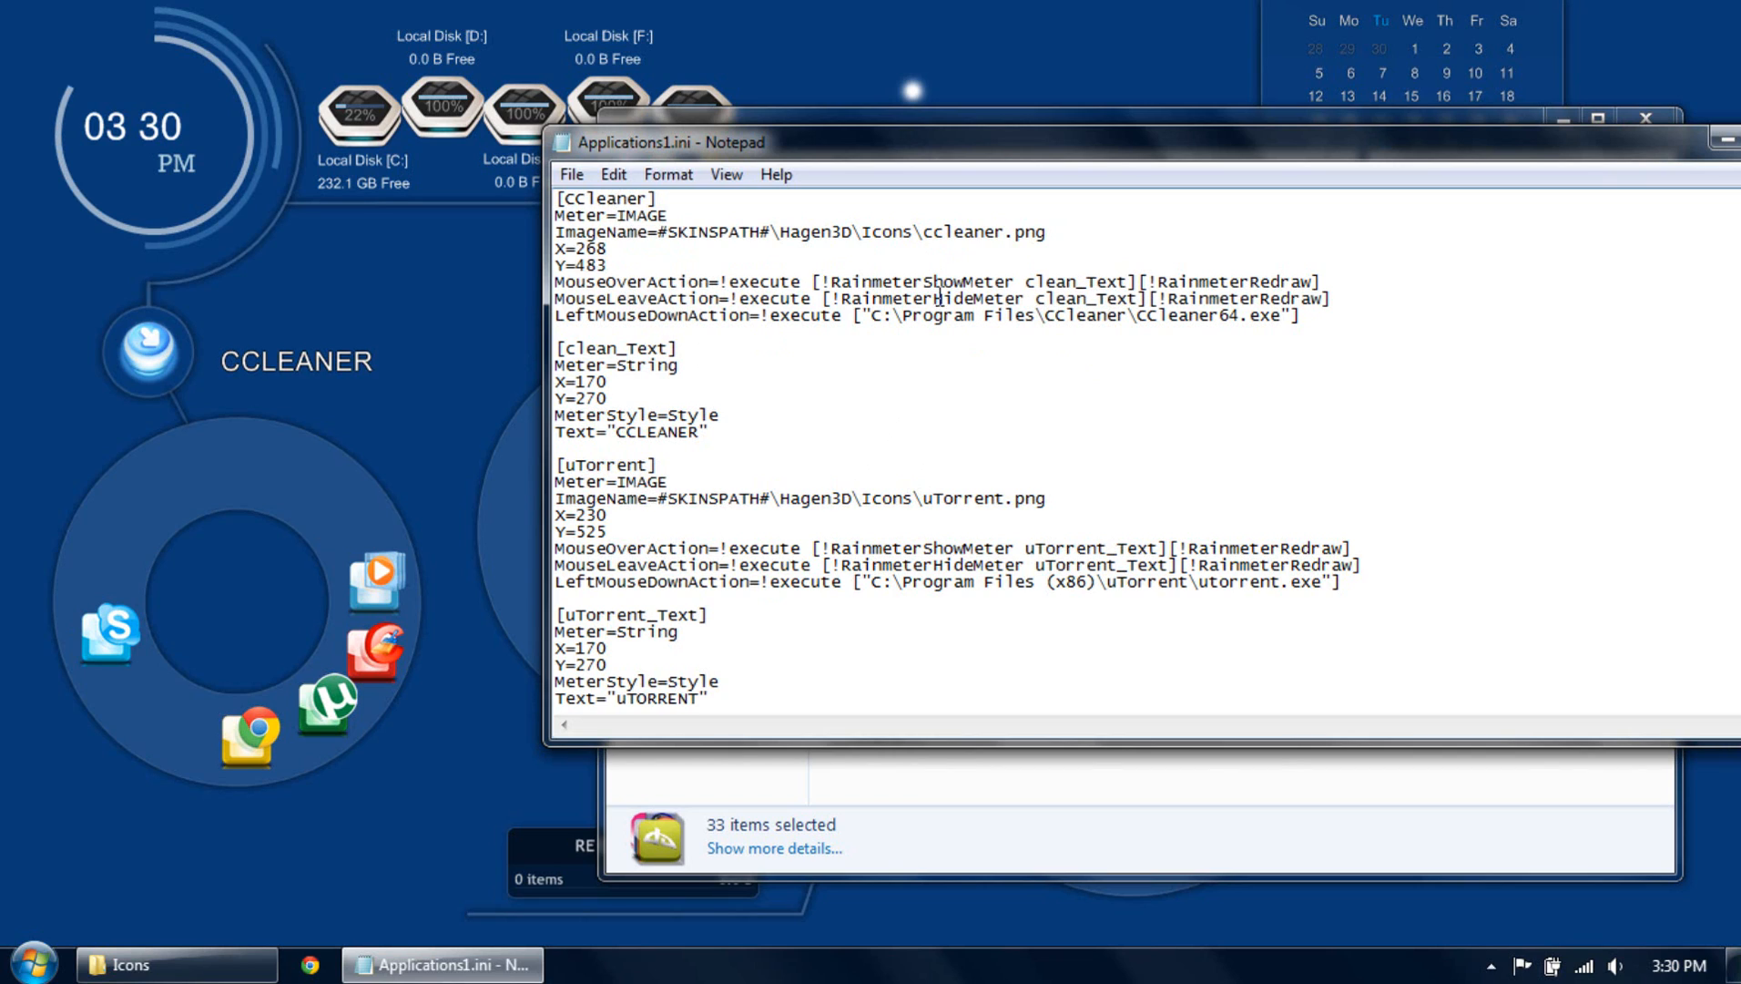
Examine how the meter names in CCleaner's mouse-over and mouse-leave actions correspond to the clean_Text section heading.
left_click(1027, 281)
left_click(1065, 281, "shift")
left_click_drag(1044, 298, 1053, 299)
left_click(1025, 281)
left_click(1065, 282, "shift")
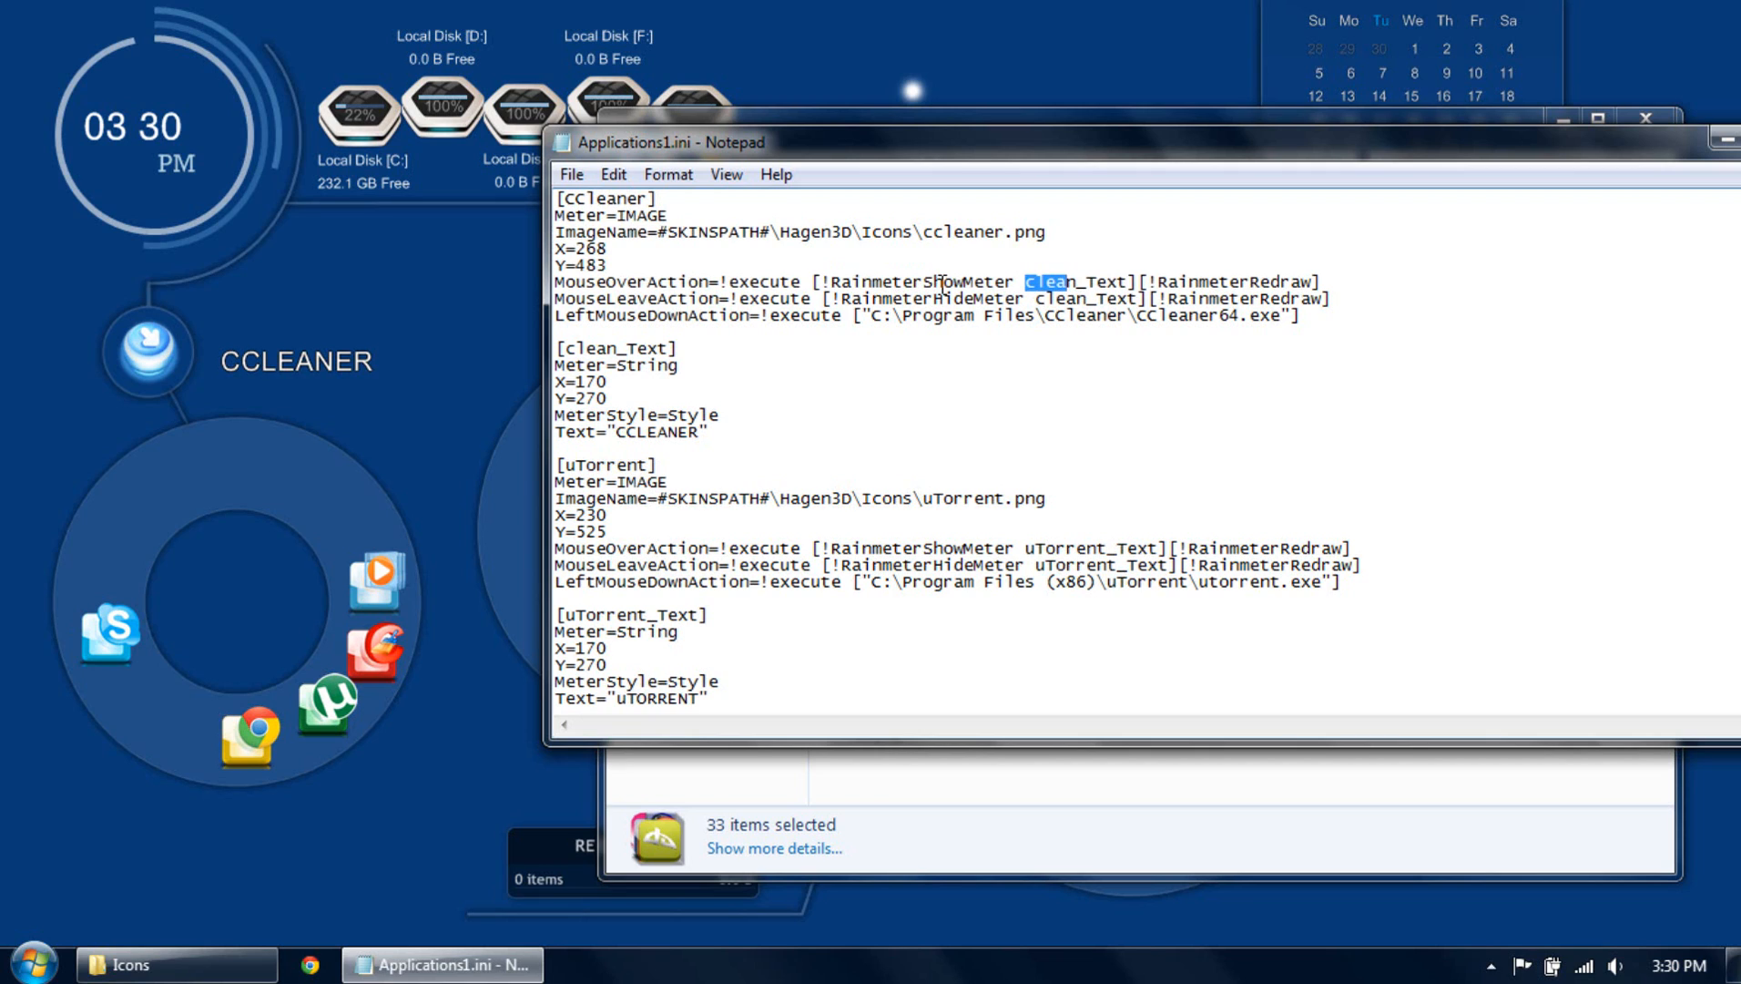
left_click(1026, 277)
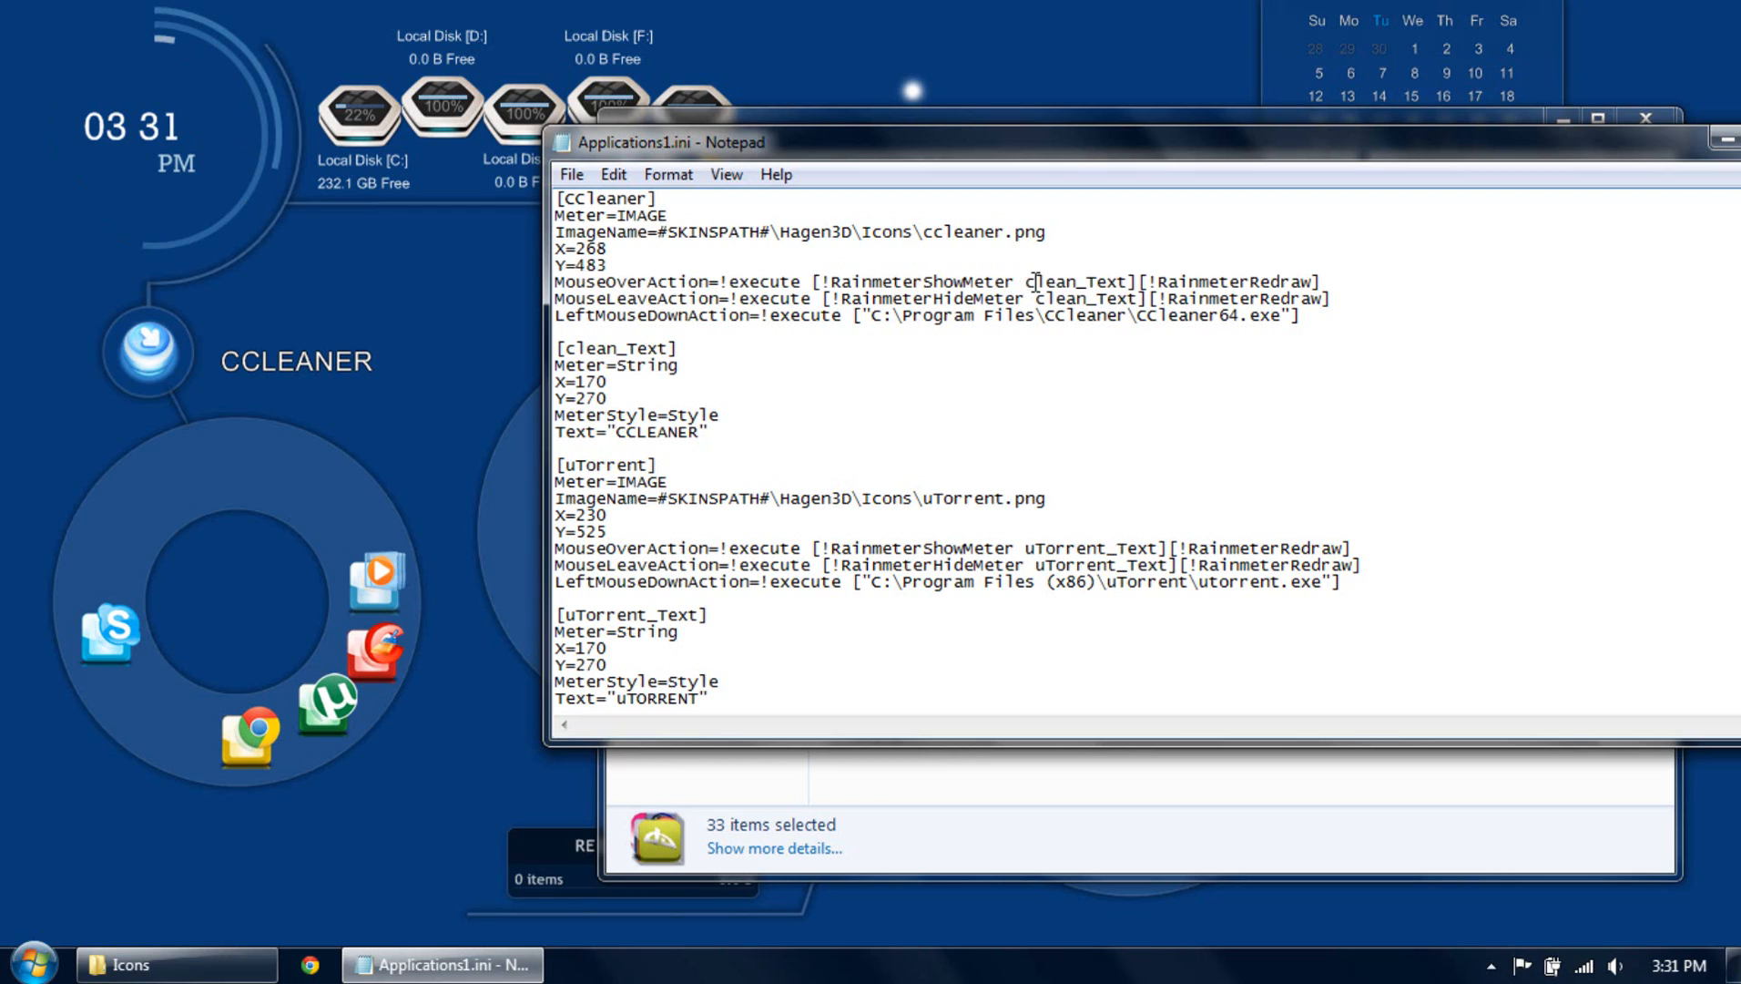
left_click_drag(1036, 282, 1136, 278)
left_click(1079, 284)
left_click_drag(558, 348, 688, 346)
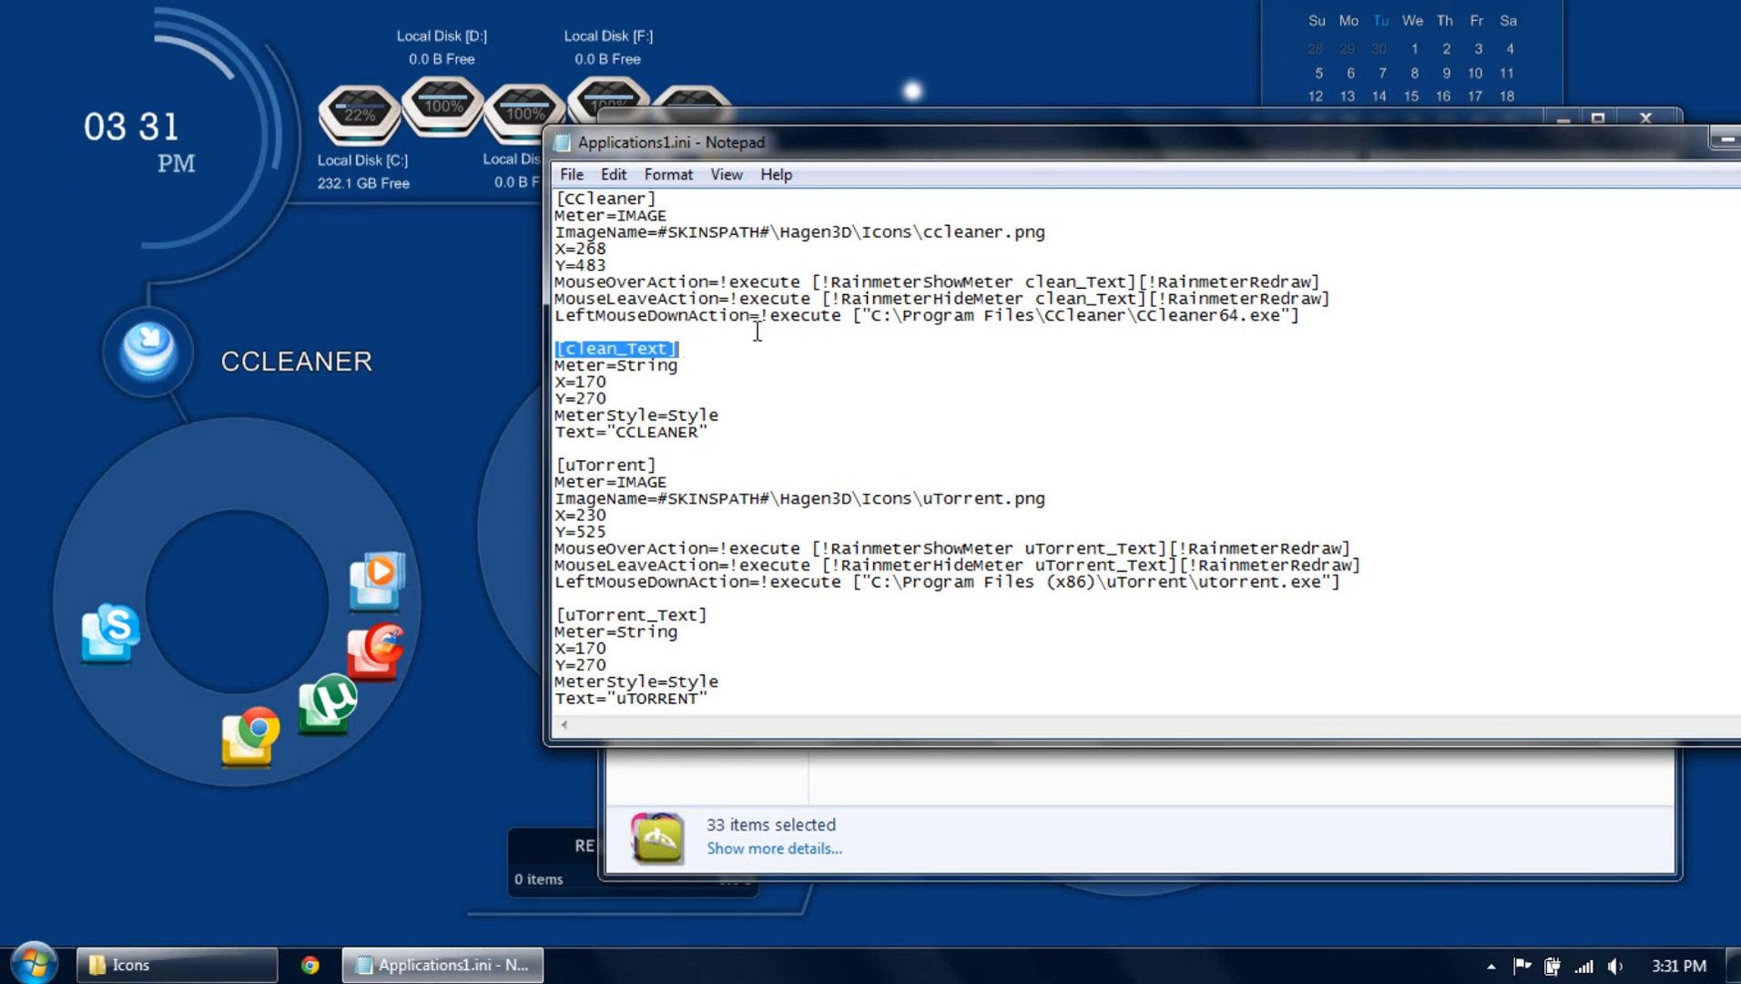
left_click(1046, 282)
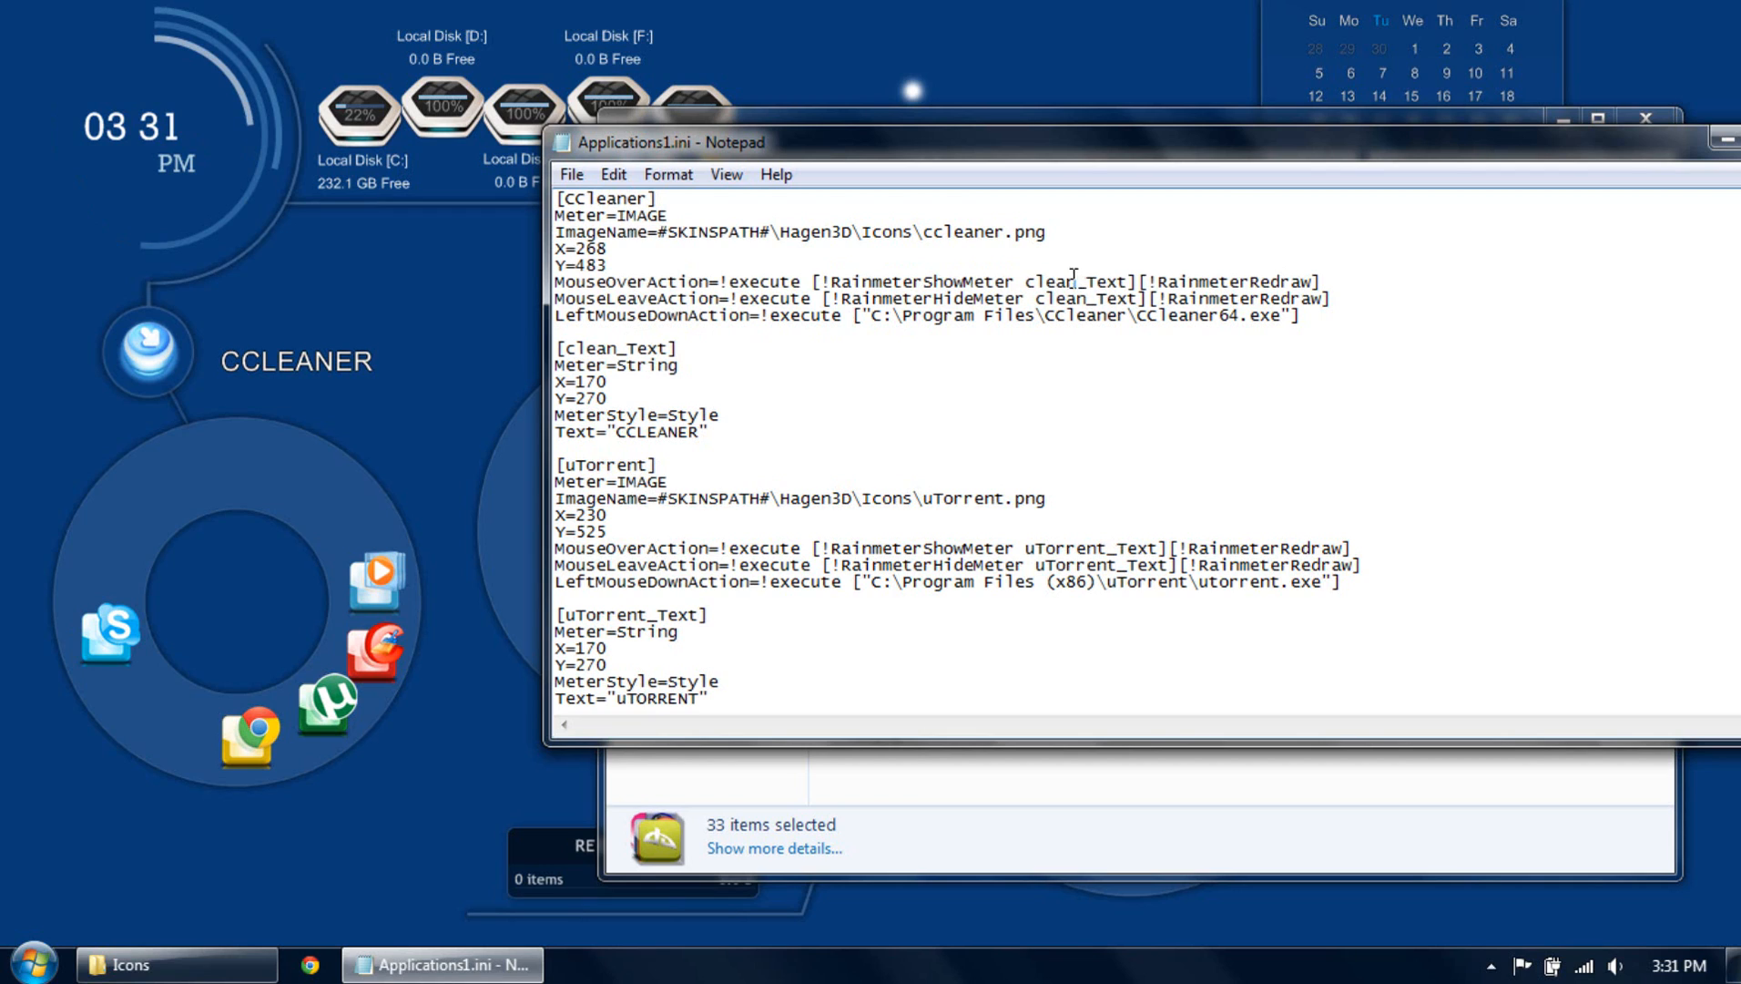
left_click_drag(1077, 281, 1028, 282)
left_click_drag(615, 698, 707, 699)
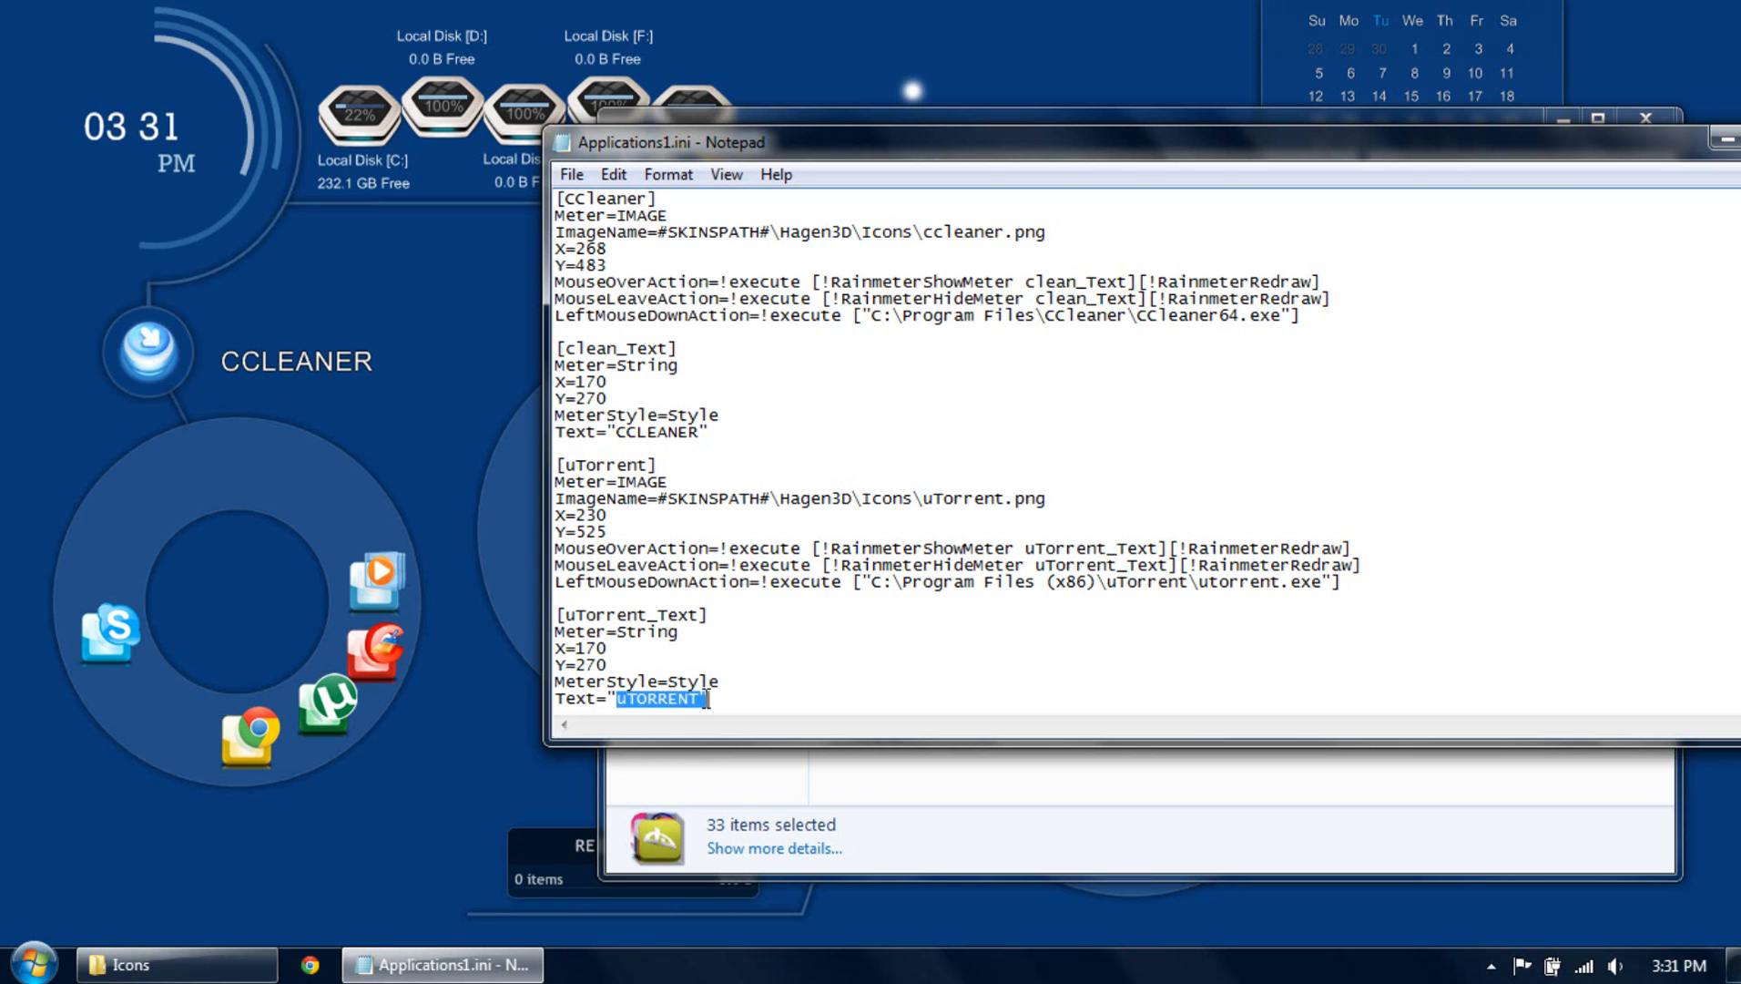
left_click_drag(1037, 283, 1037, 299)
left_click(1029, 278)
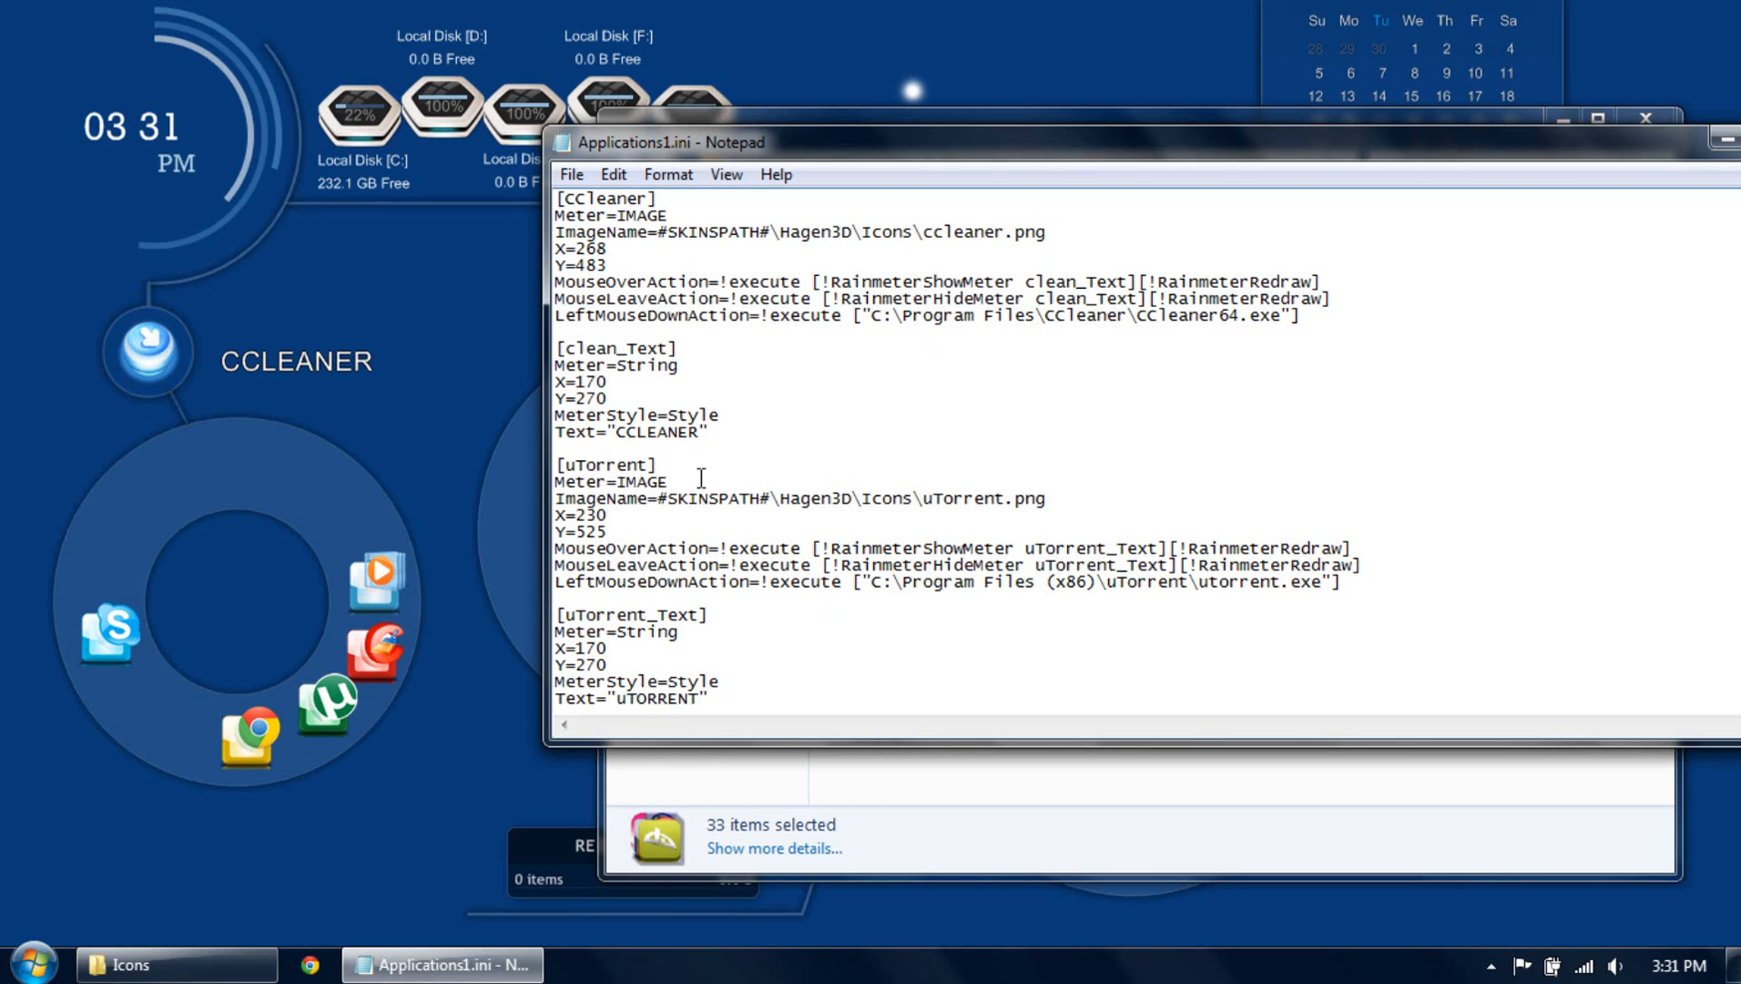
Rename clean_Text to boob_Text in the section heading and both CCleaner mouse actions, and refresh the icon ring skin.
left_click_drag(618, 349, 565, 349)
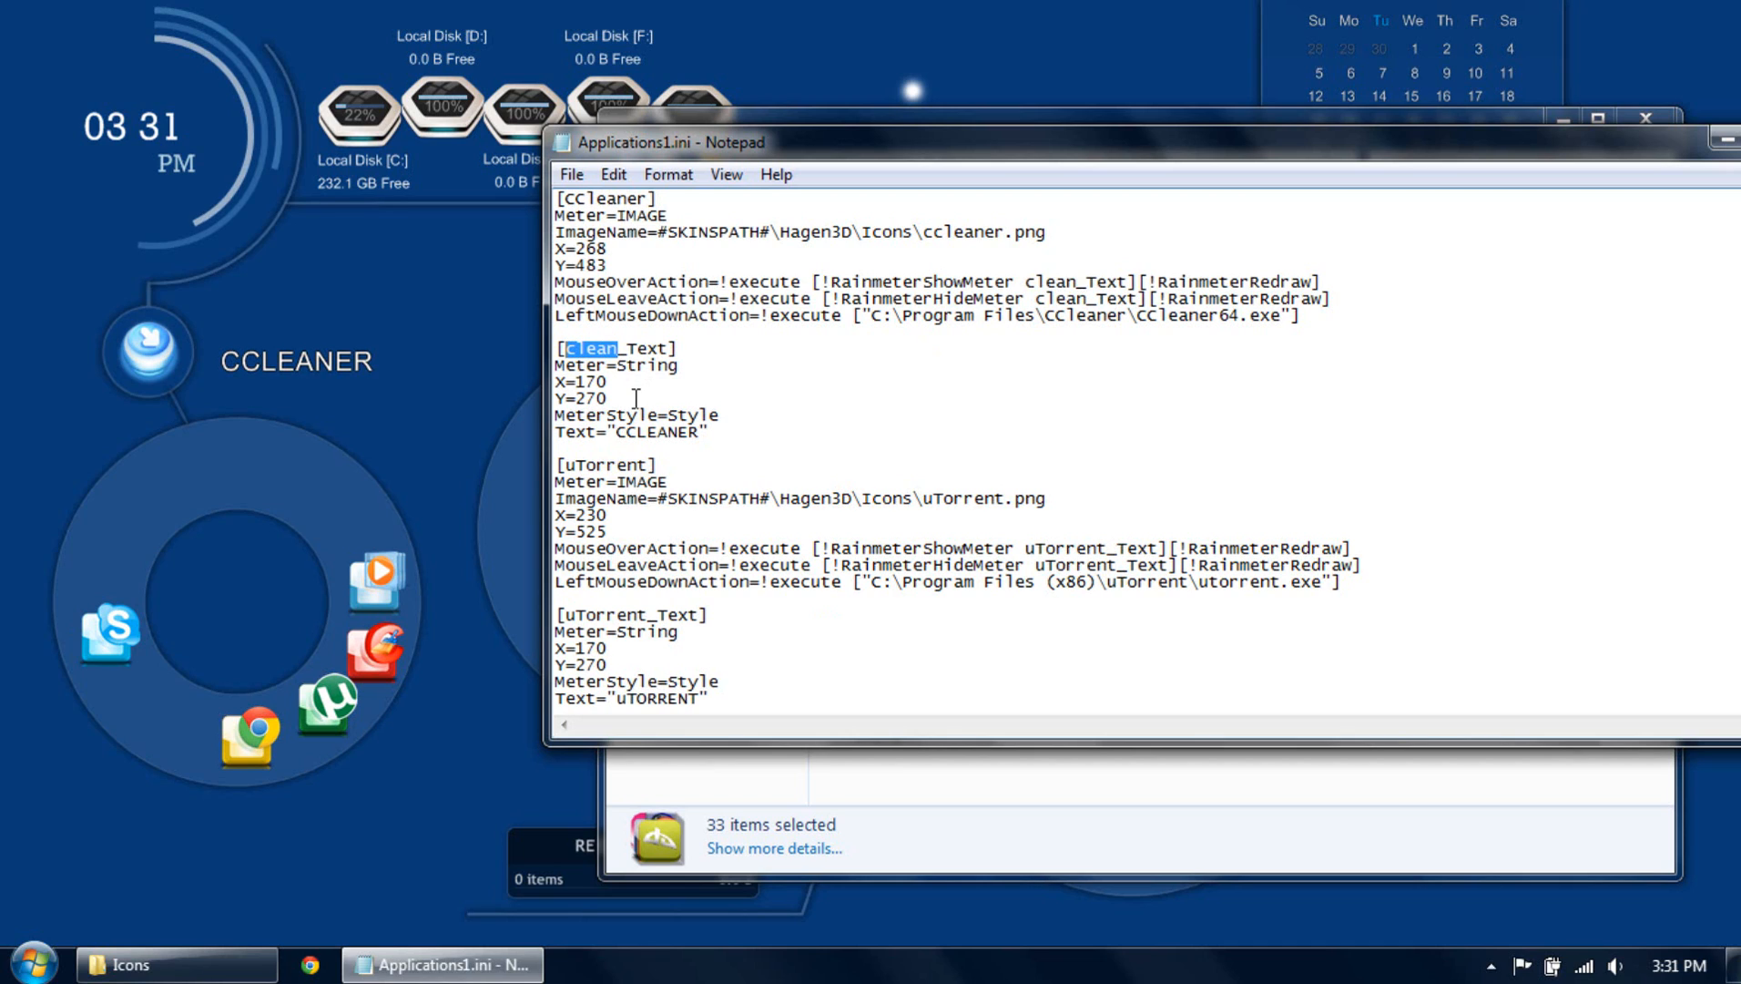
type("boob")
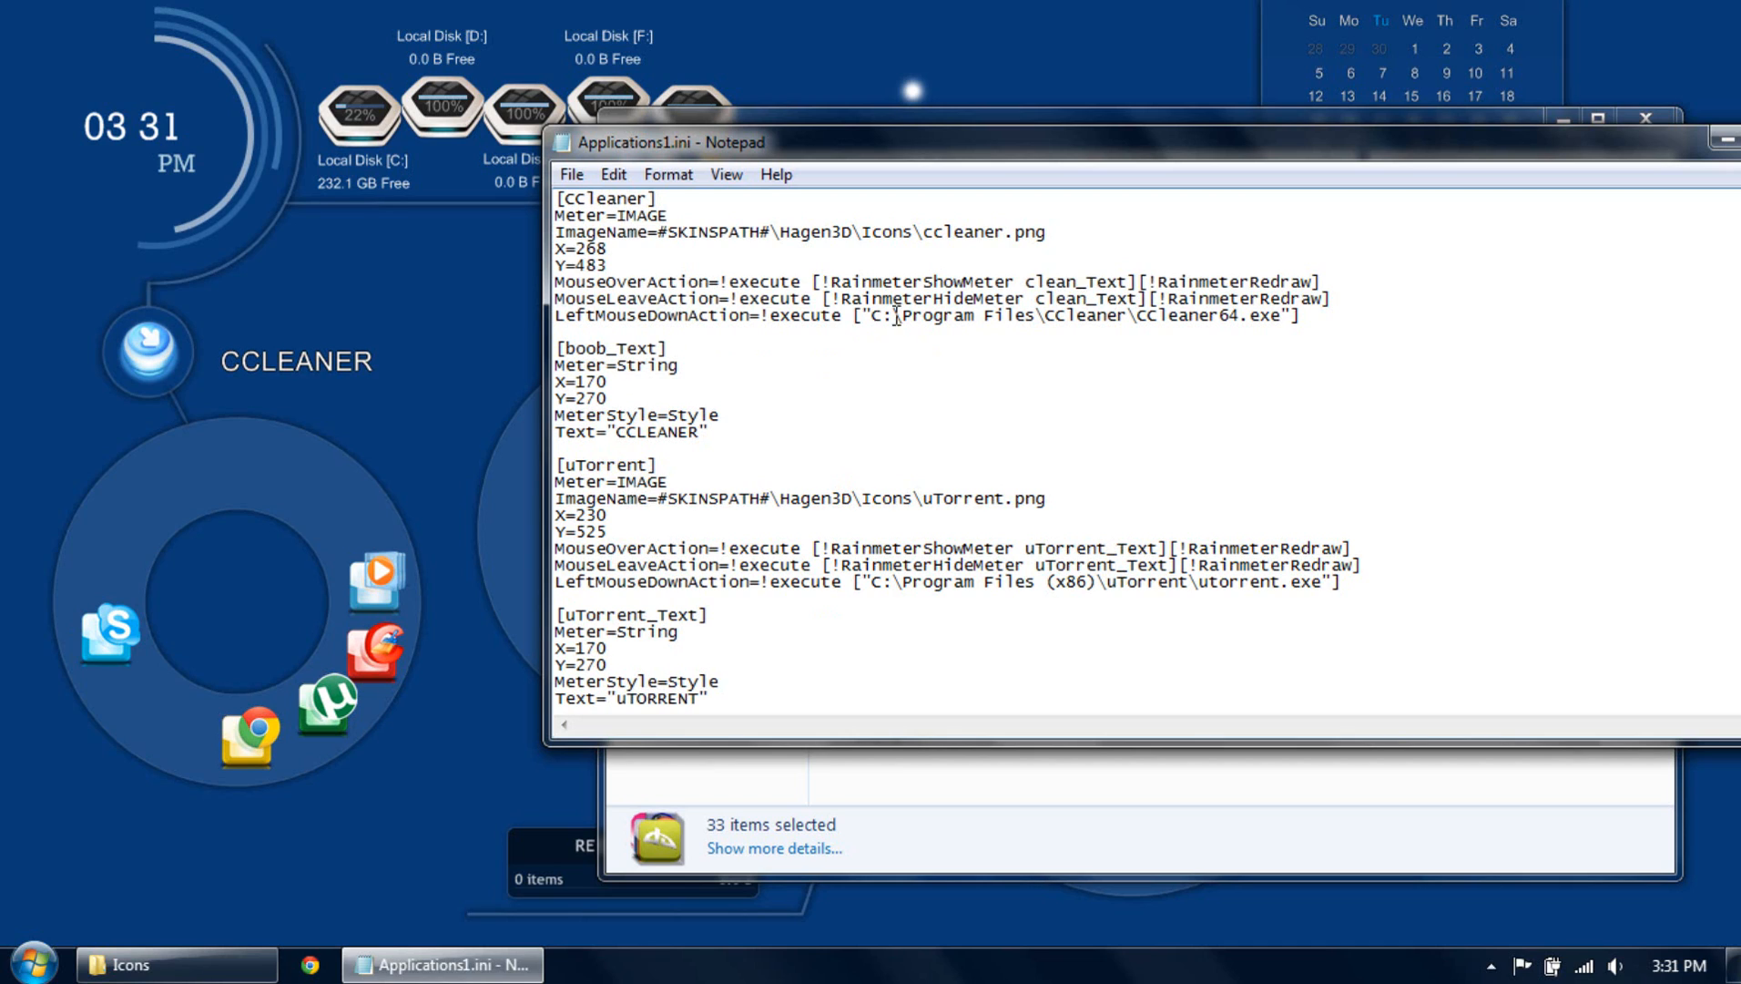
left_click_drag(1079, 282, 1026, 283)
scroll(1043, 477, "up", 1)
type("boob")
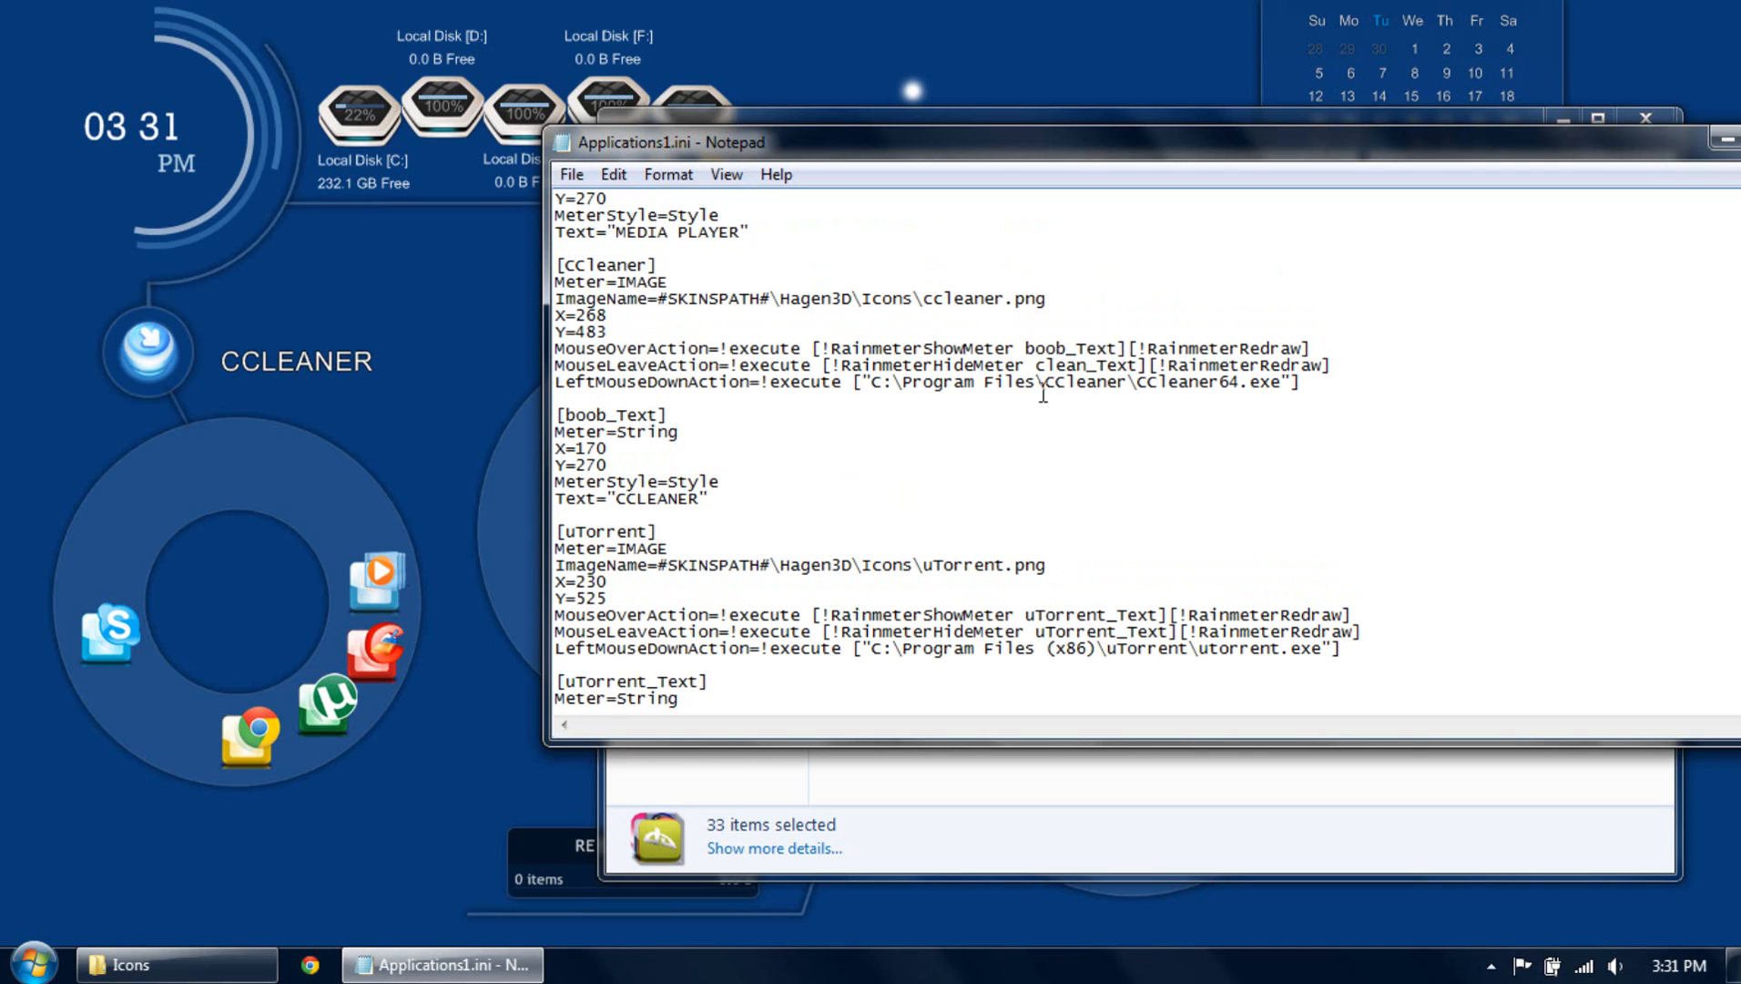
left_click_drag(1088, 365, 1036, 366)
type("boob")
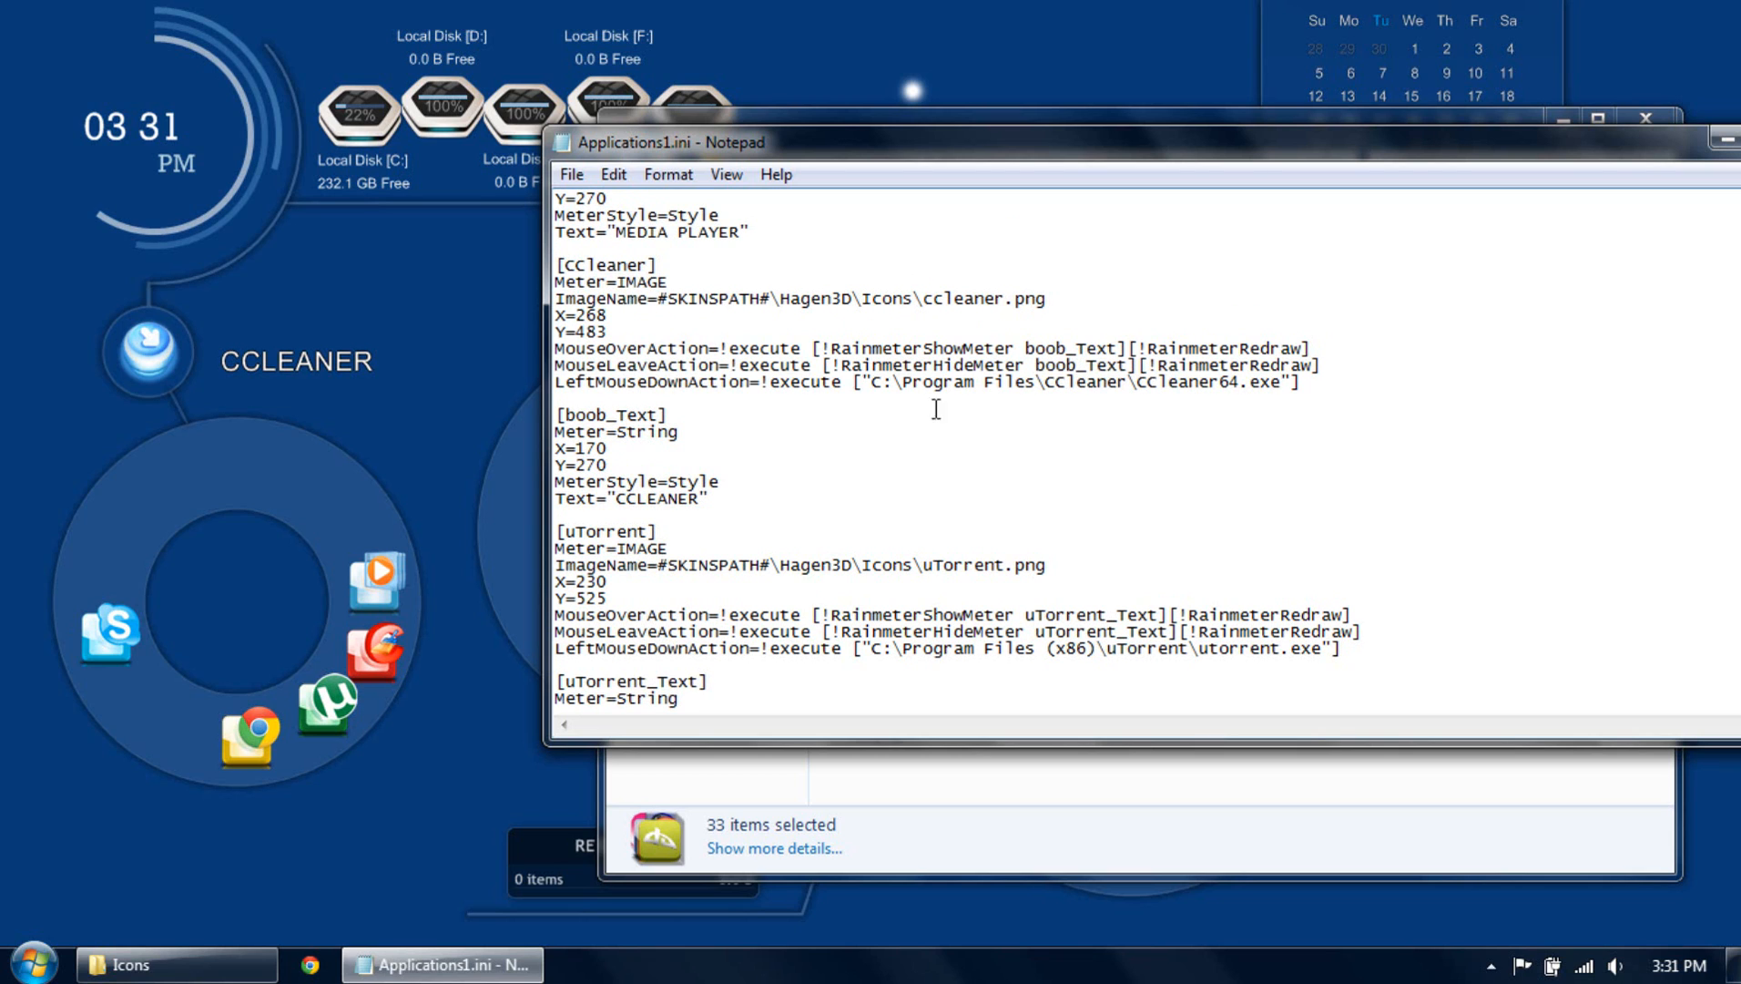
right_click(308, 522)
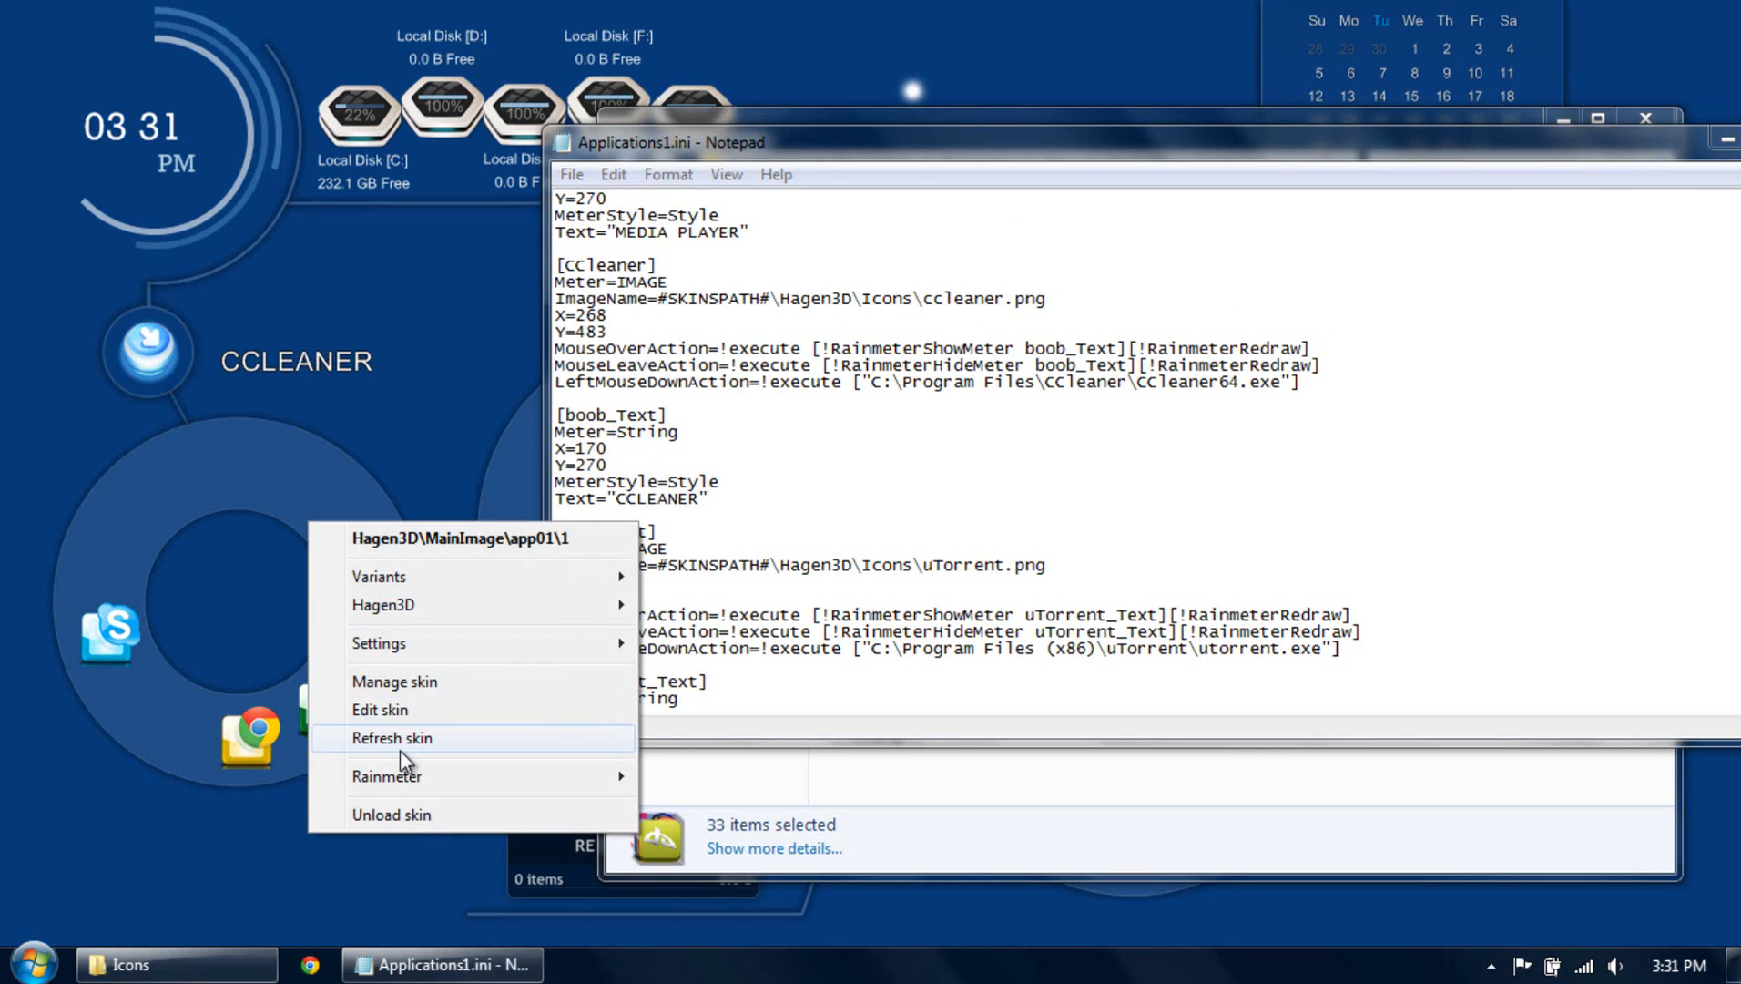
left_click(400, 740)
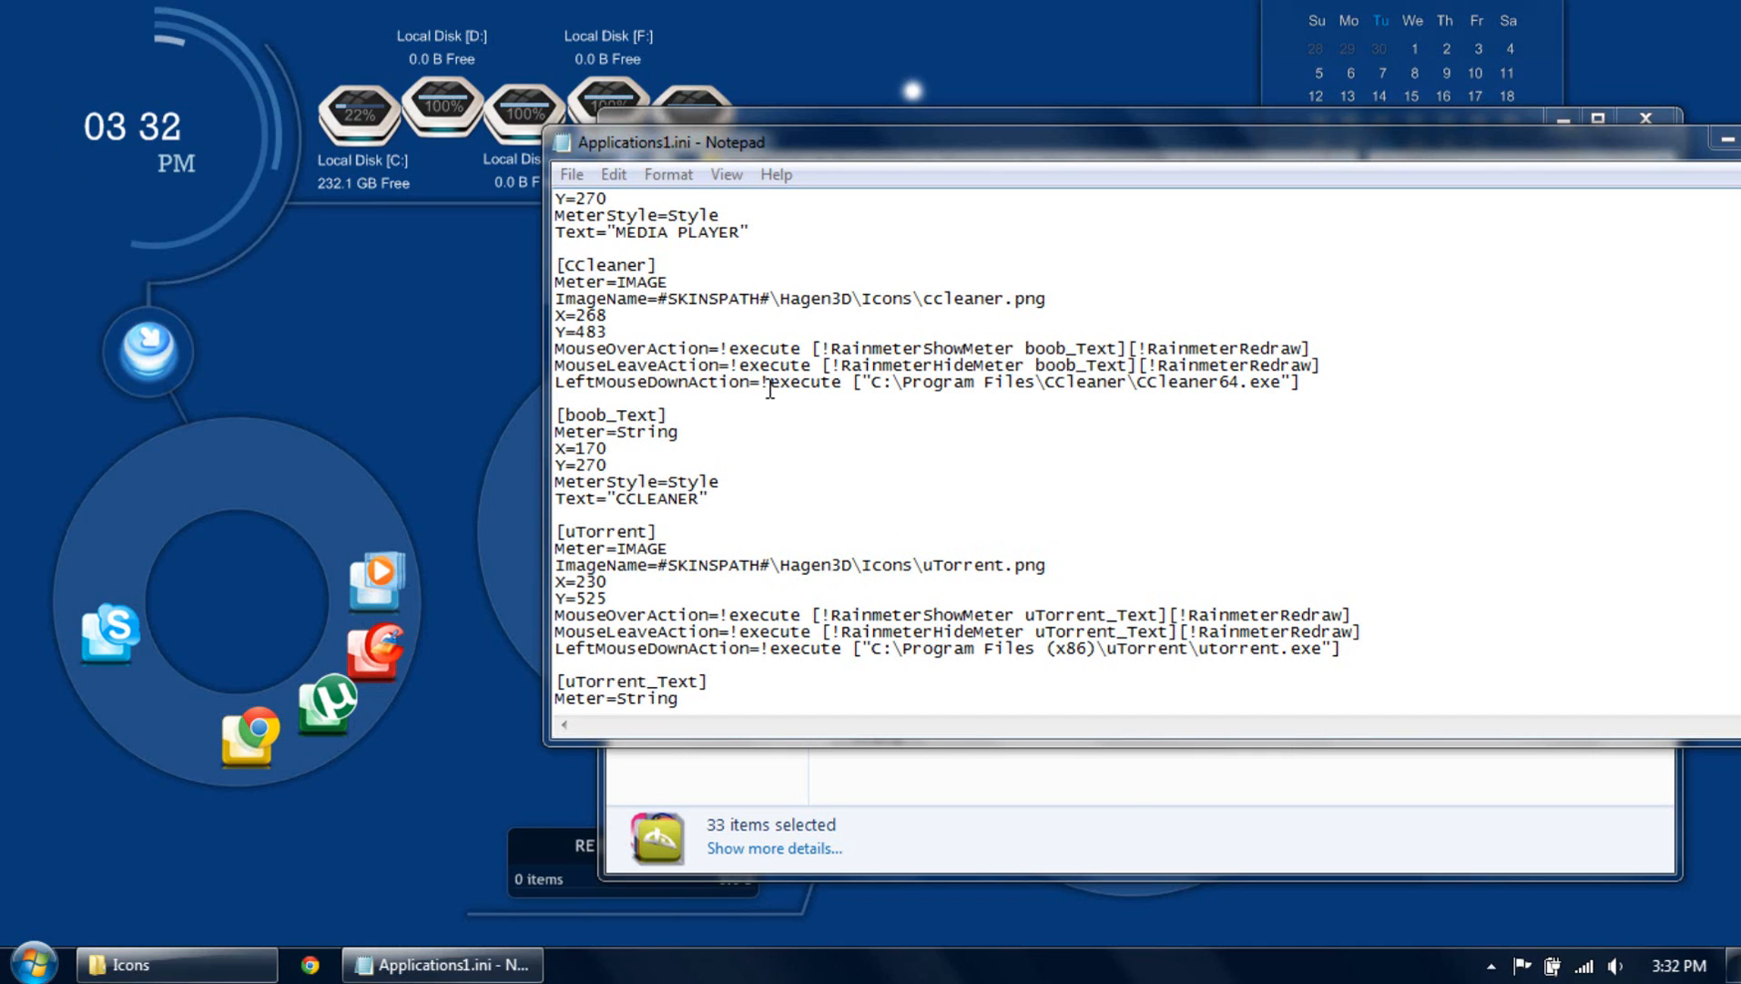
Examine the program path in CCleaner's LeftMouseDownAction and the neighbouring uTorrent section.
left_click_drag(871, 381, 1289, 382)
left_click(870, 380)
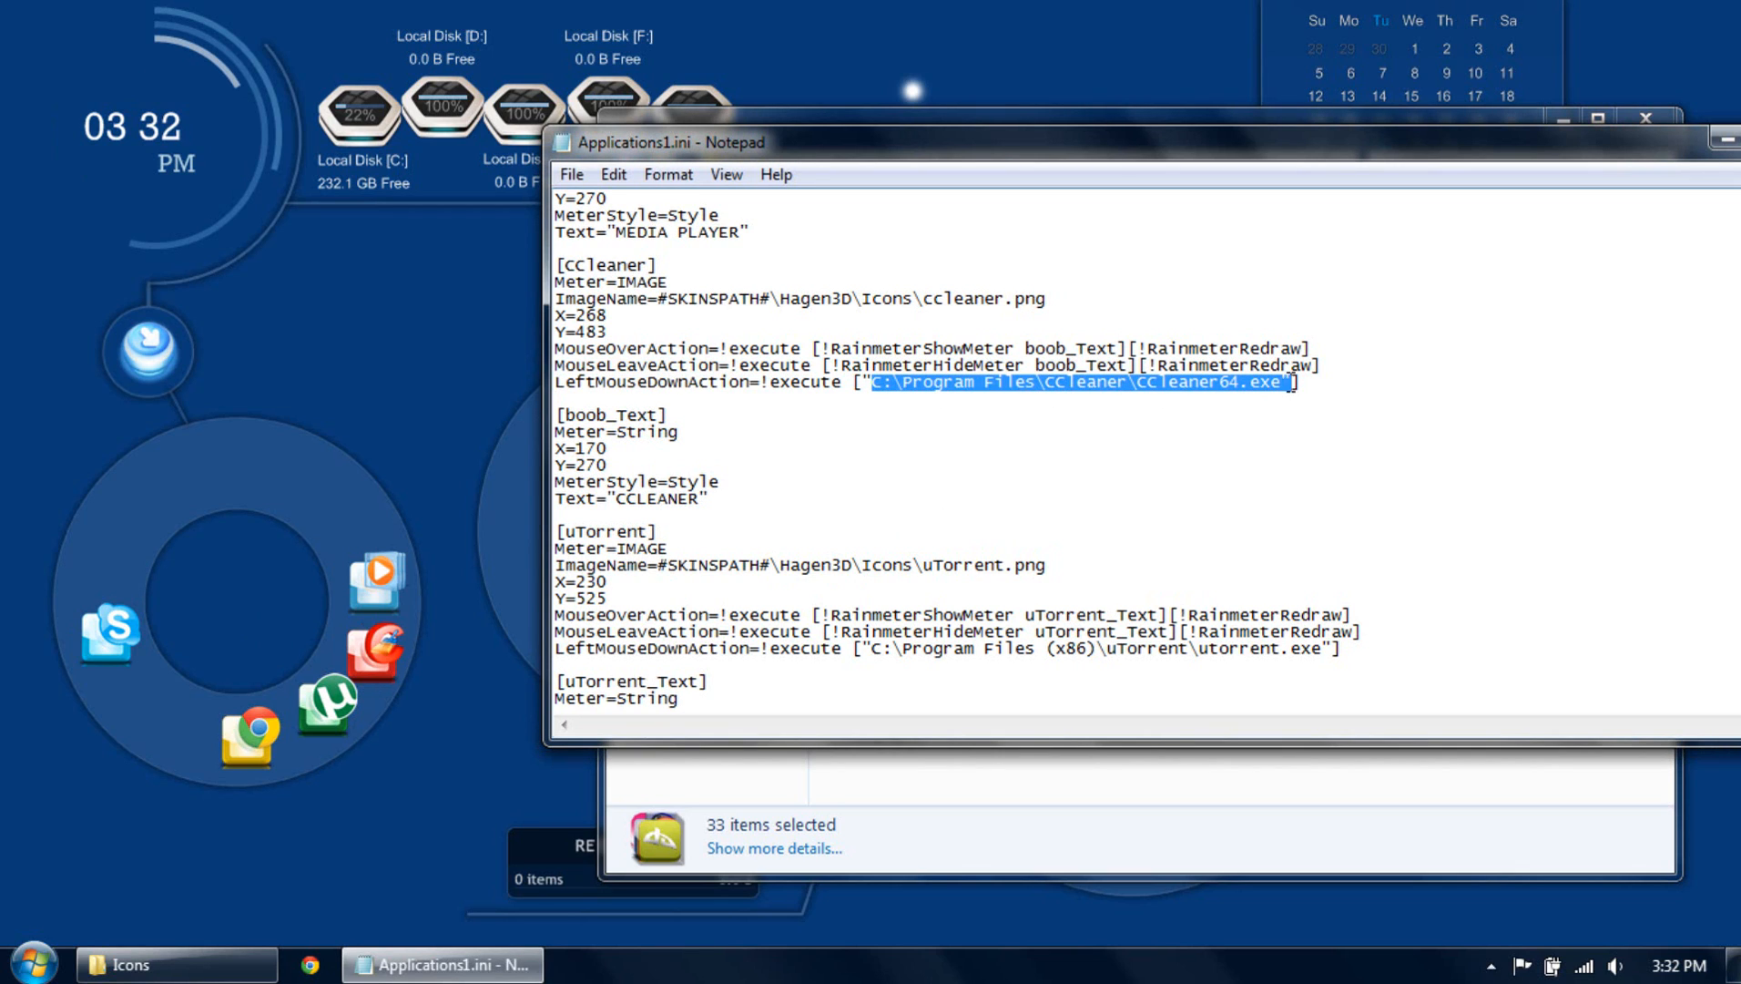
left_click(1218, 412)
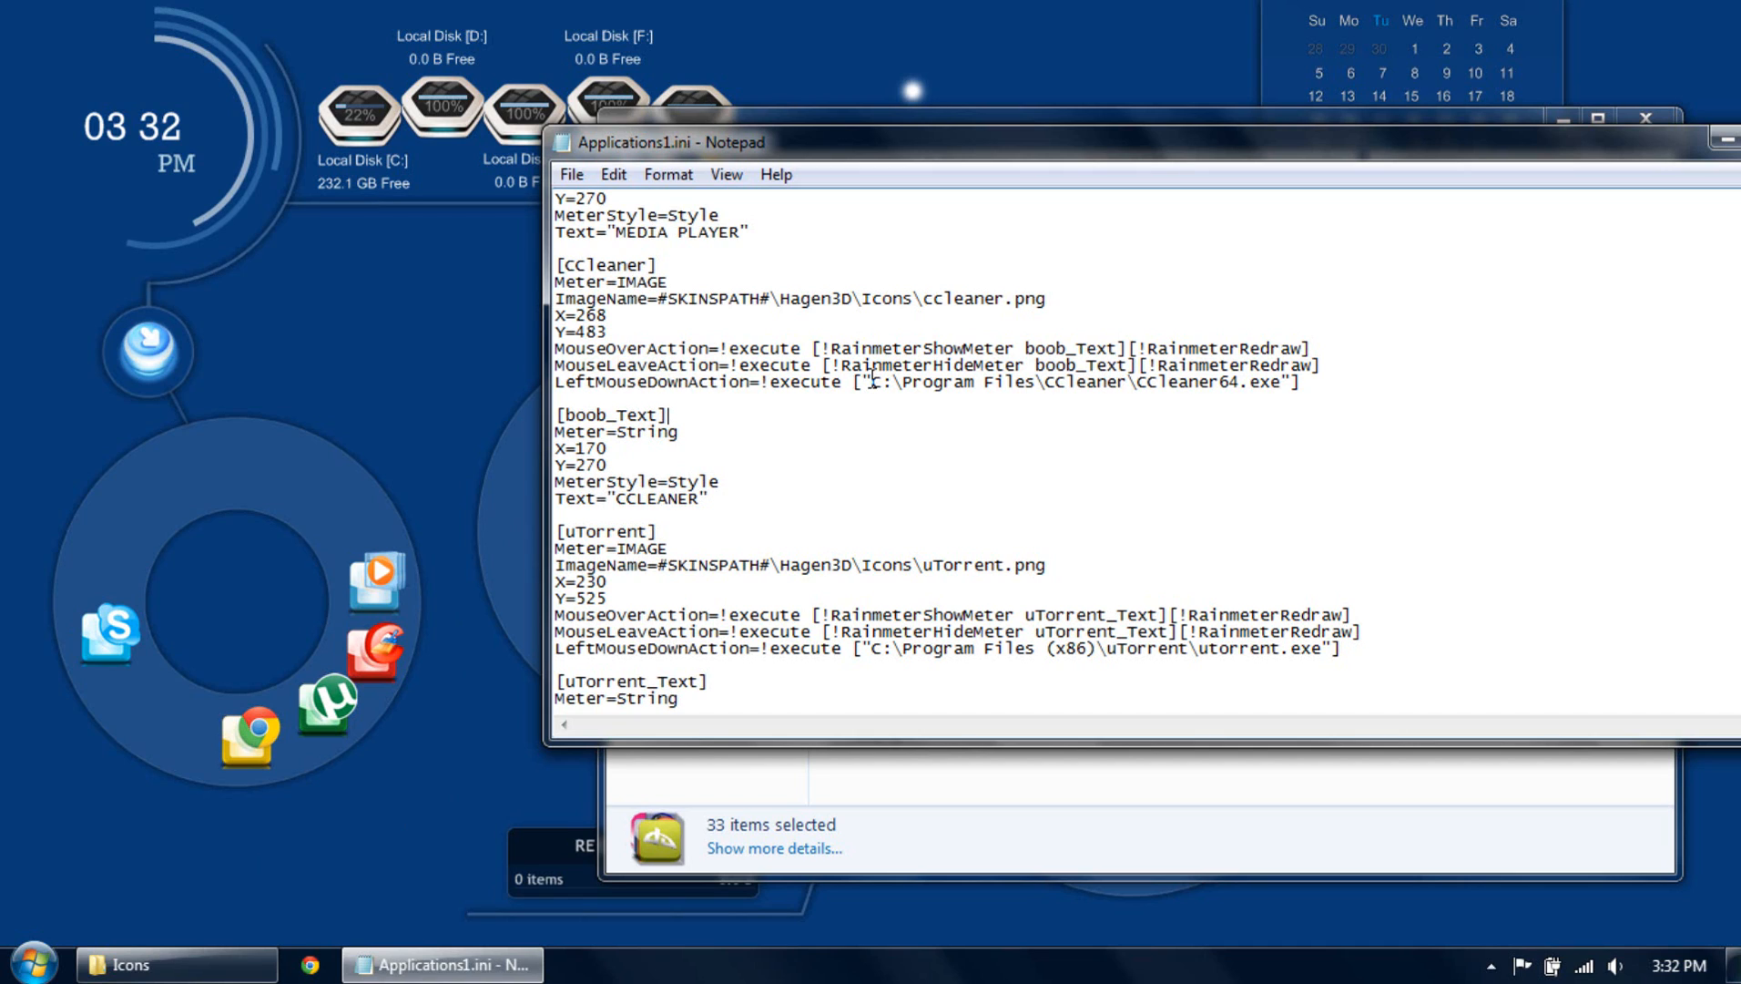
scroll(860, 400, "down", 3)
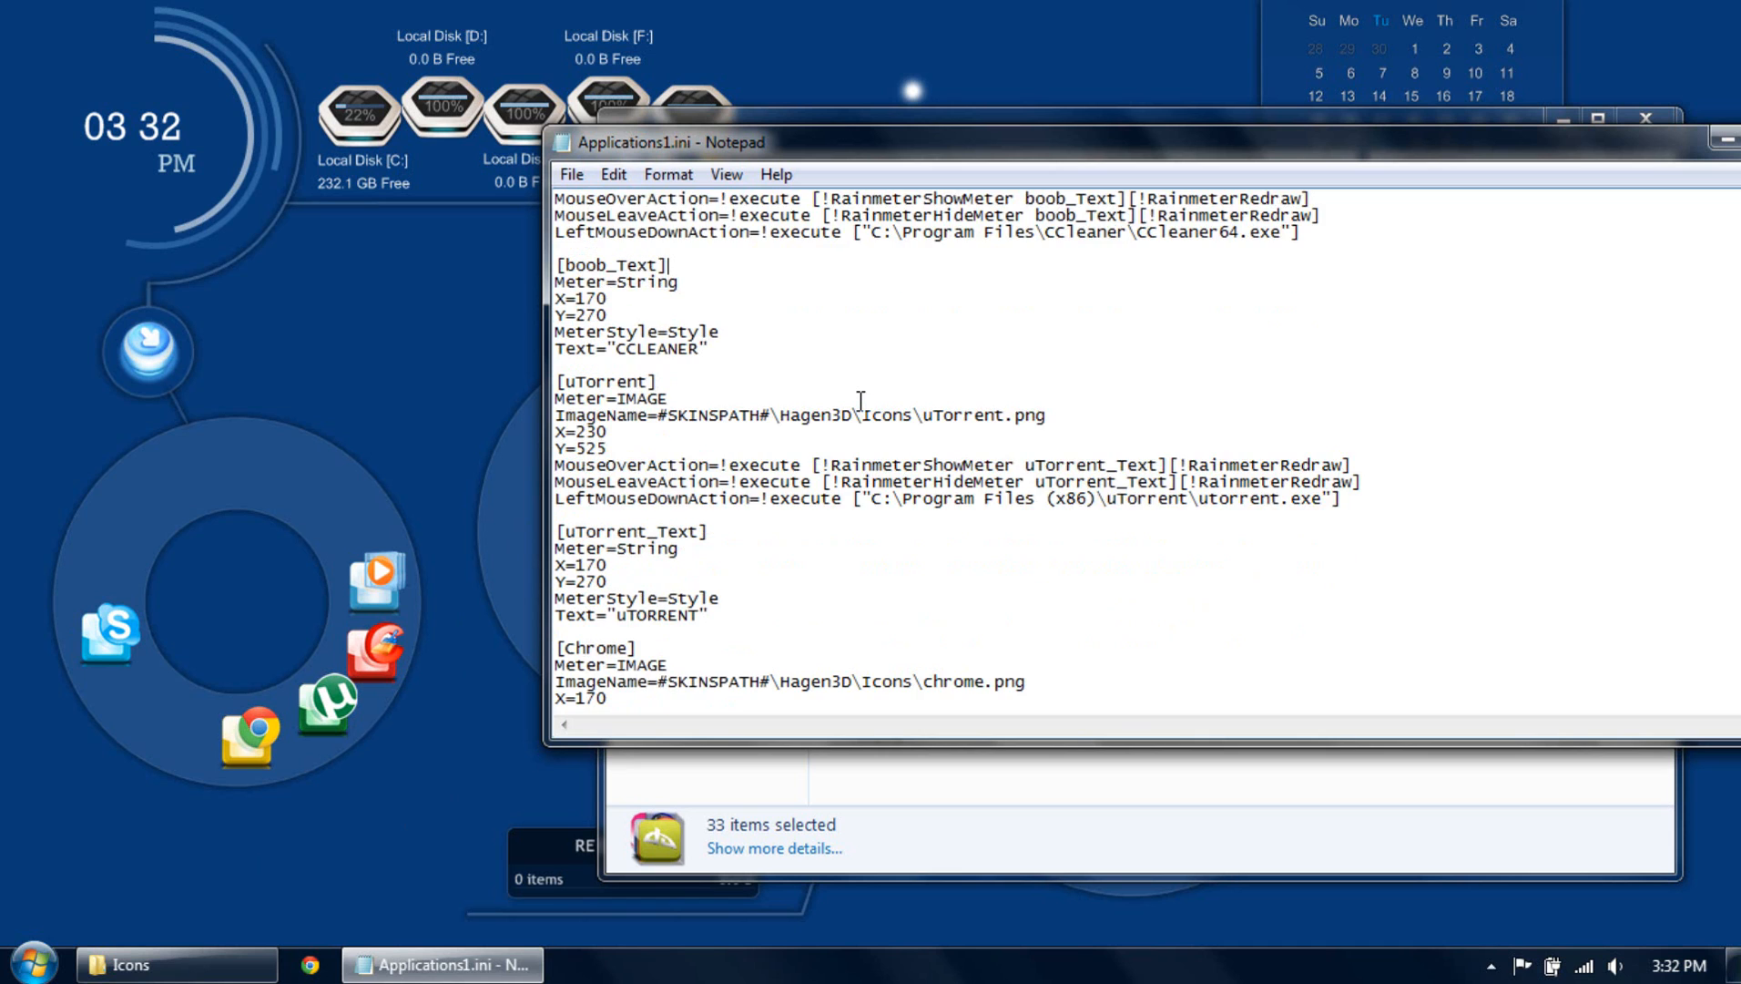
scroll(861, 401, "up", 4)
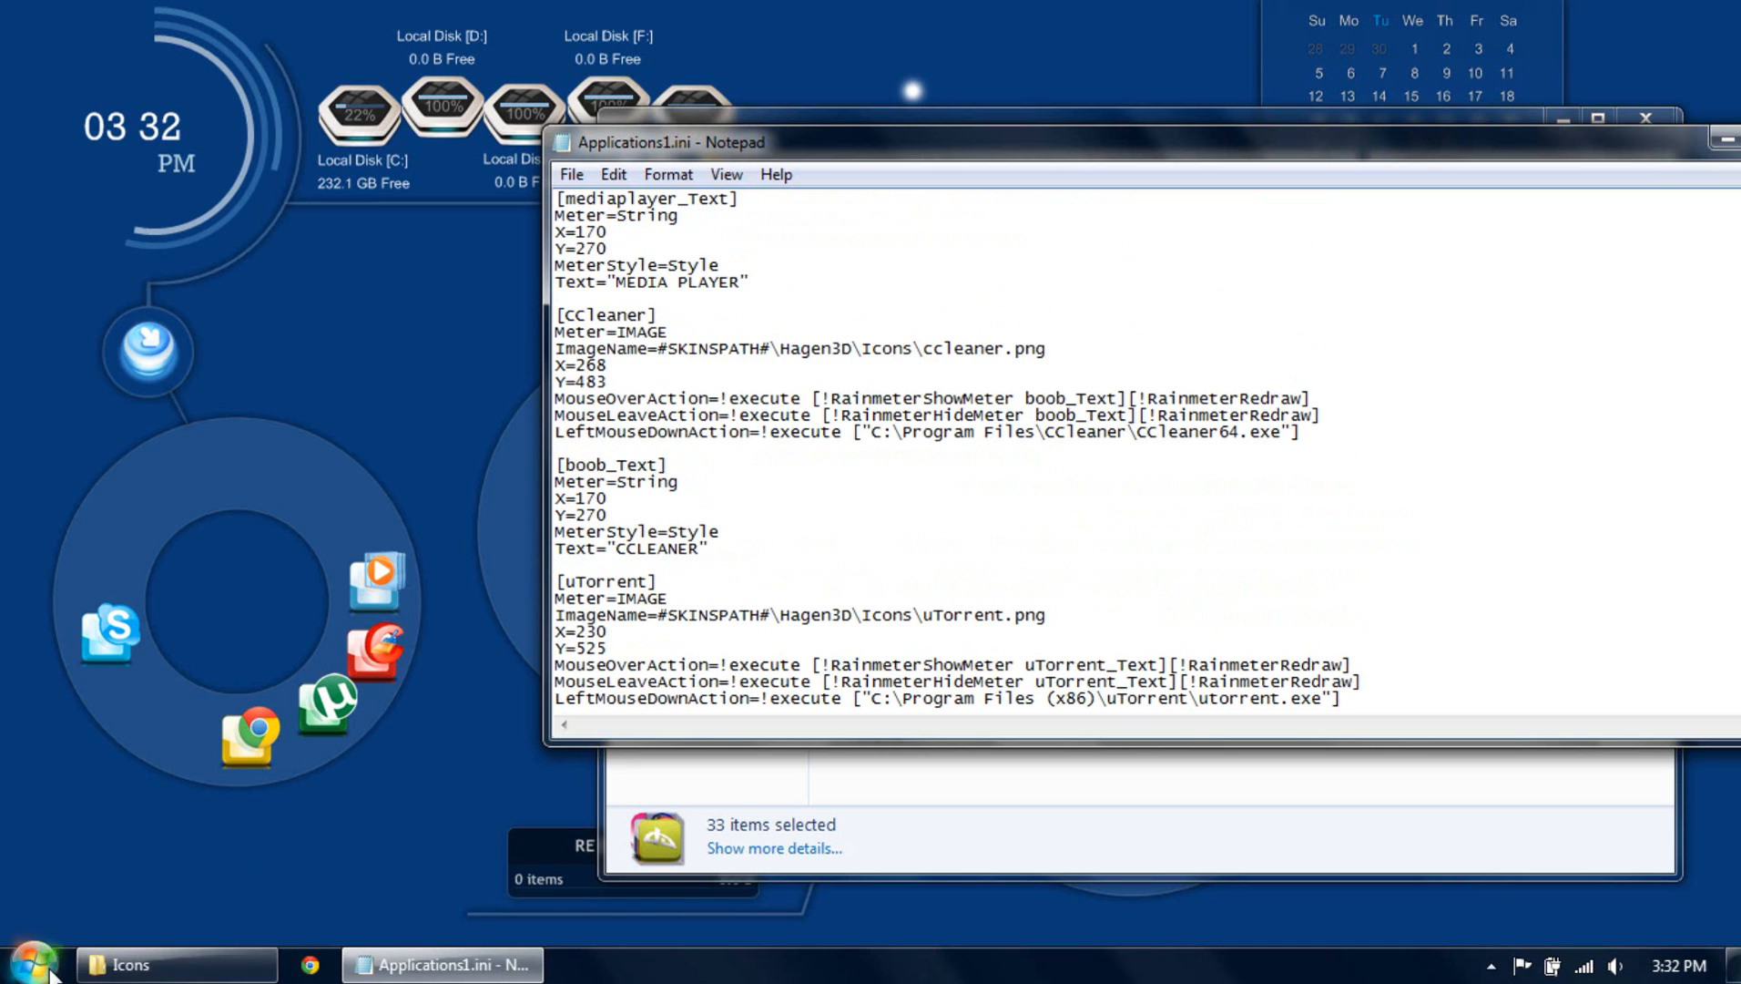
left_click(916, 465)
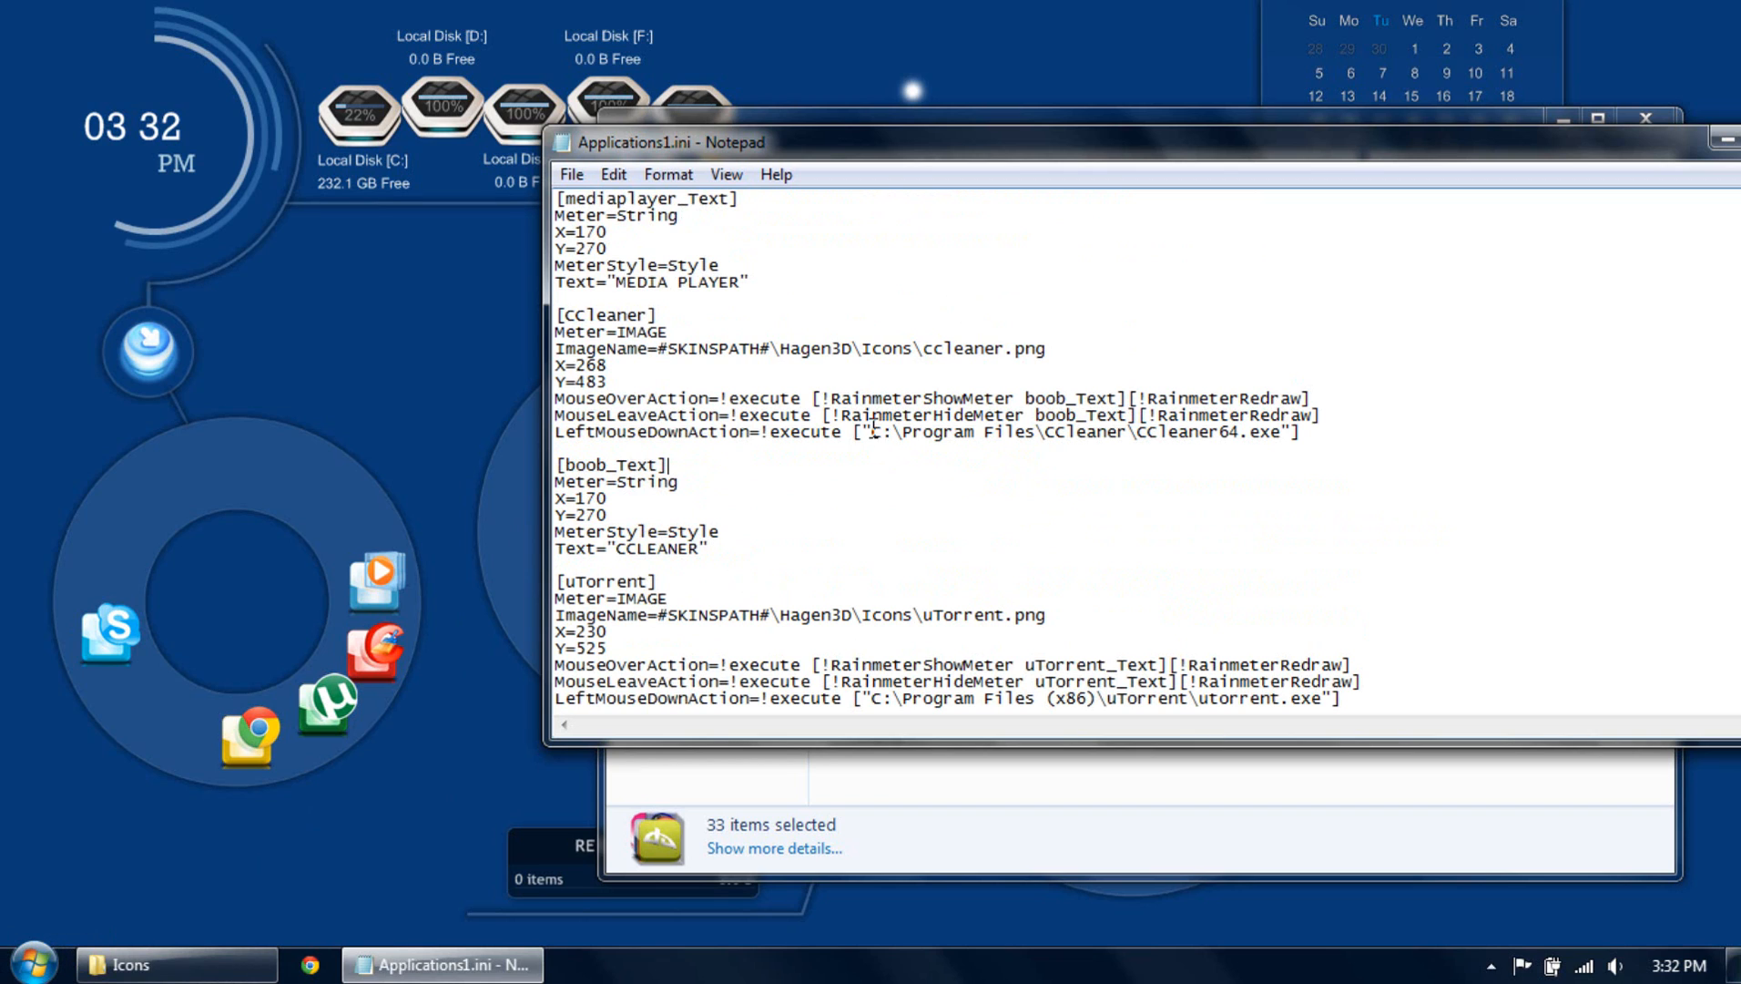
Select the program path in CCleaner's LeftMouseDownAction, and look up the target path in the VLC media player shortcut's properties.
left_click_drag(872, 432, 1284, 428)
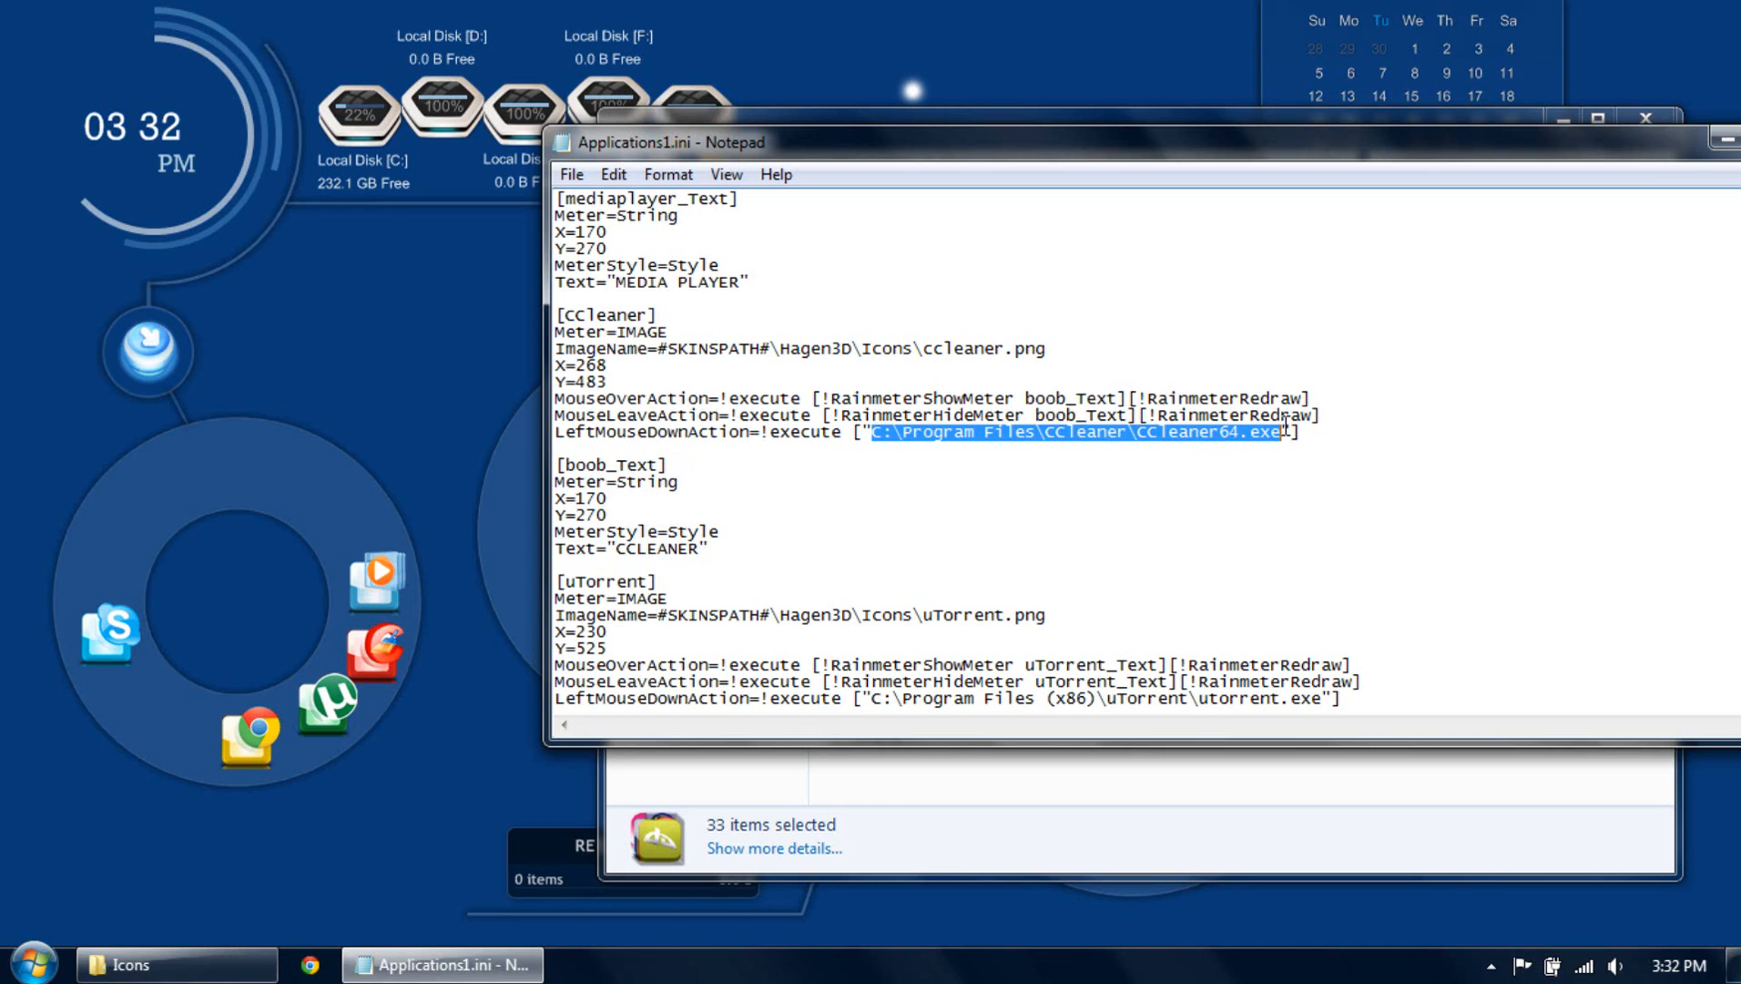
left_click(34, 962)
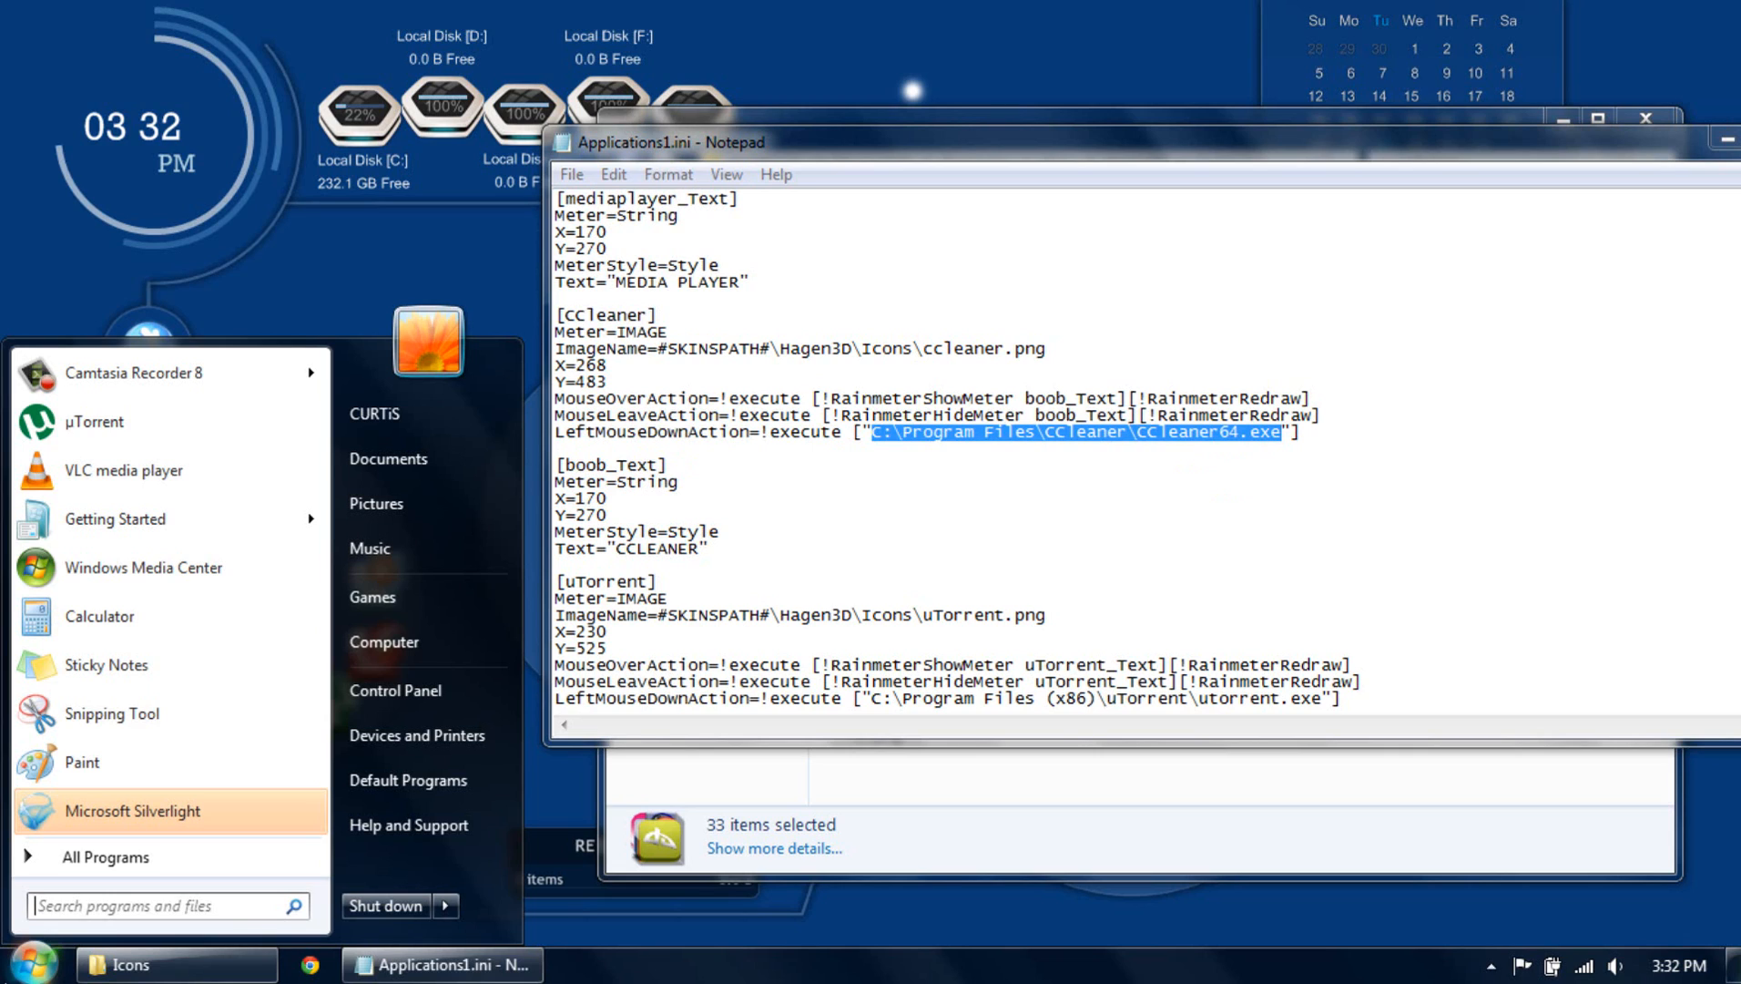
right_click(110, 472)
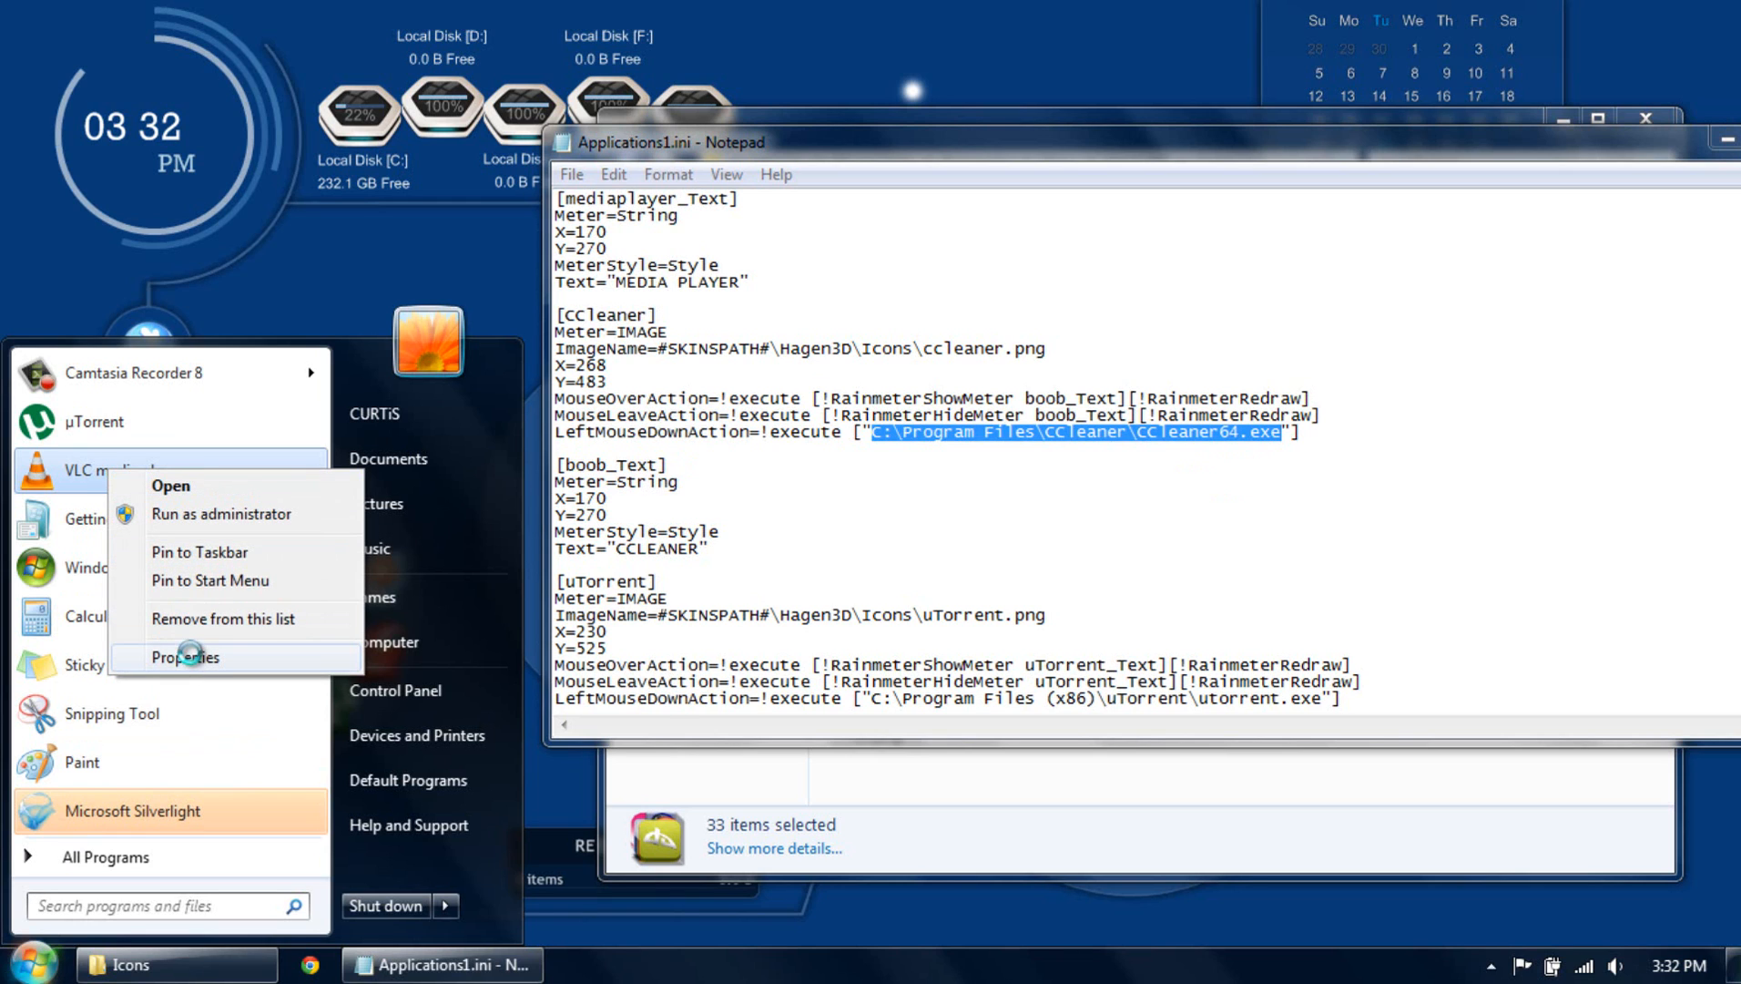
left_click(187, 656)
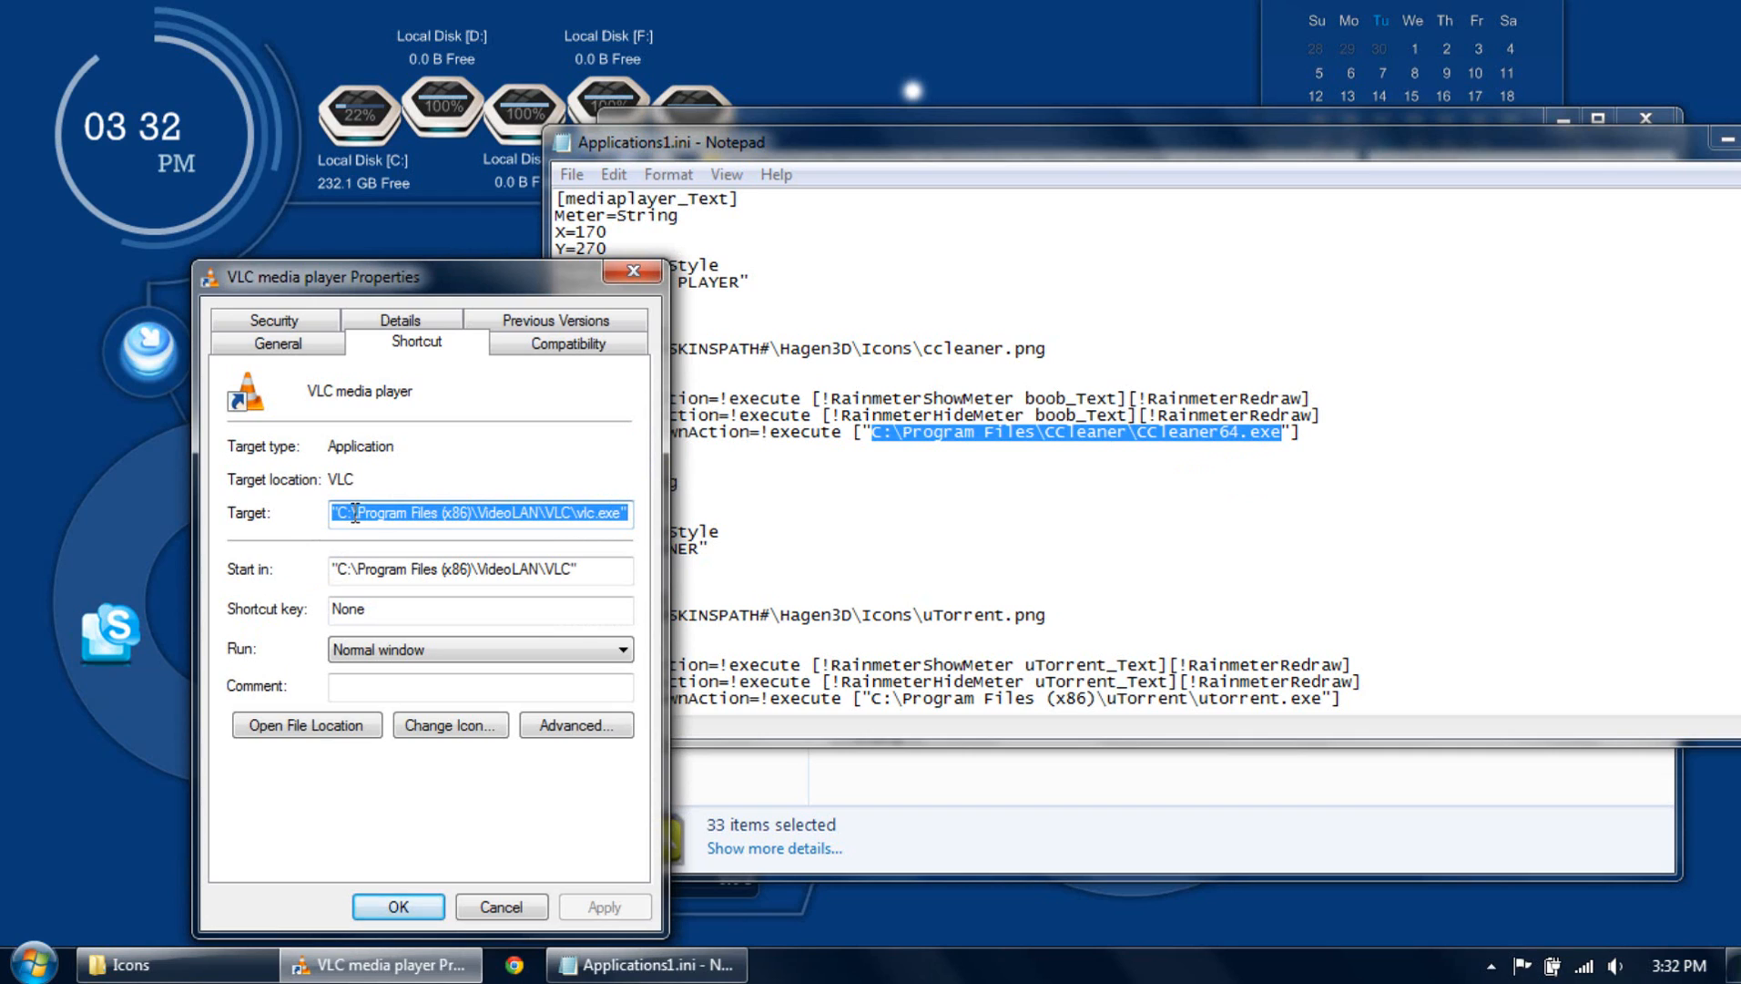
left_click_drag(338, 515, 629, 517)
Examine the folder path and the executable name CCleaner64.exe in CCleaner's LeftMouseDownAction line.
left_click(915, 443)
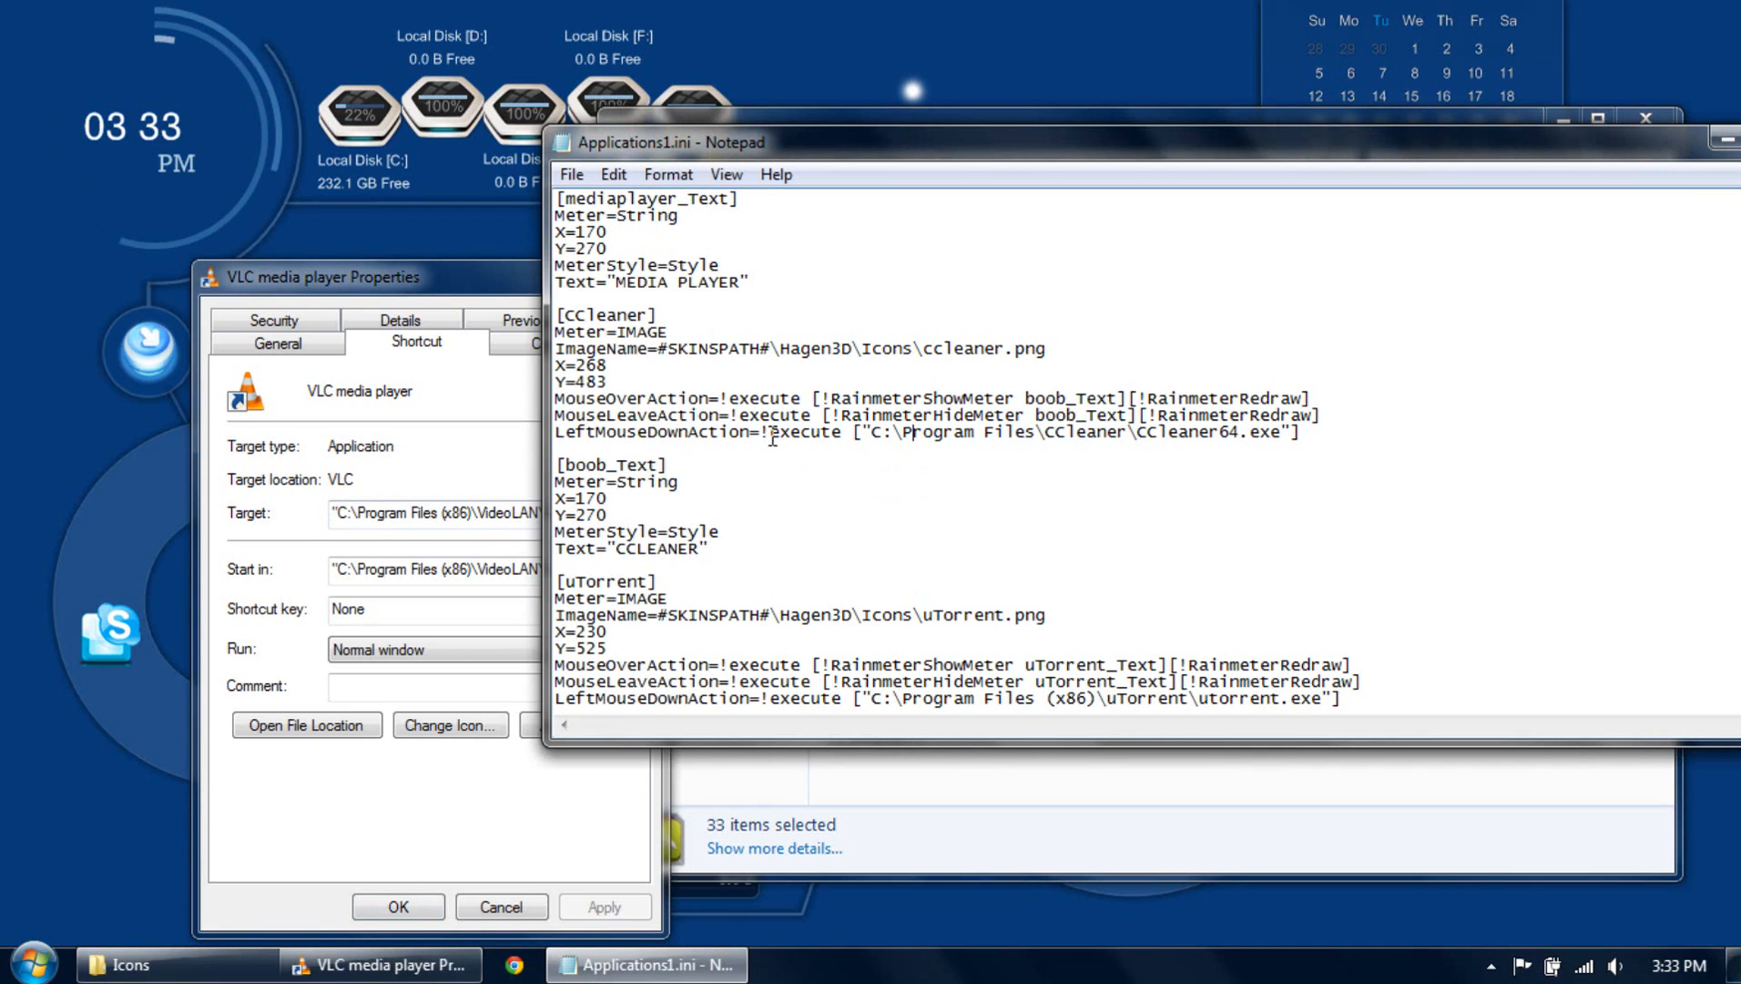
left_click_drag(1125, 426, 913, 430)
left_click(1139, 441)
left_click_drag(1137, 435, 1295, 433)
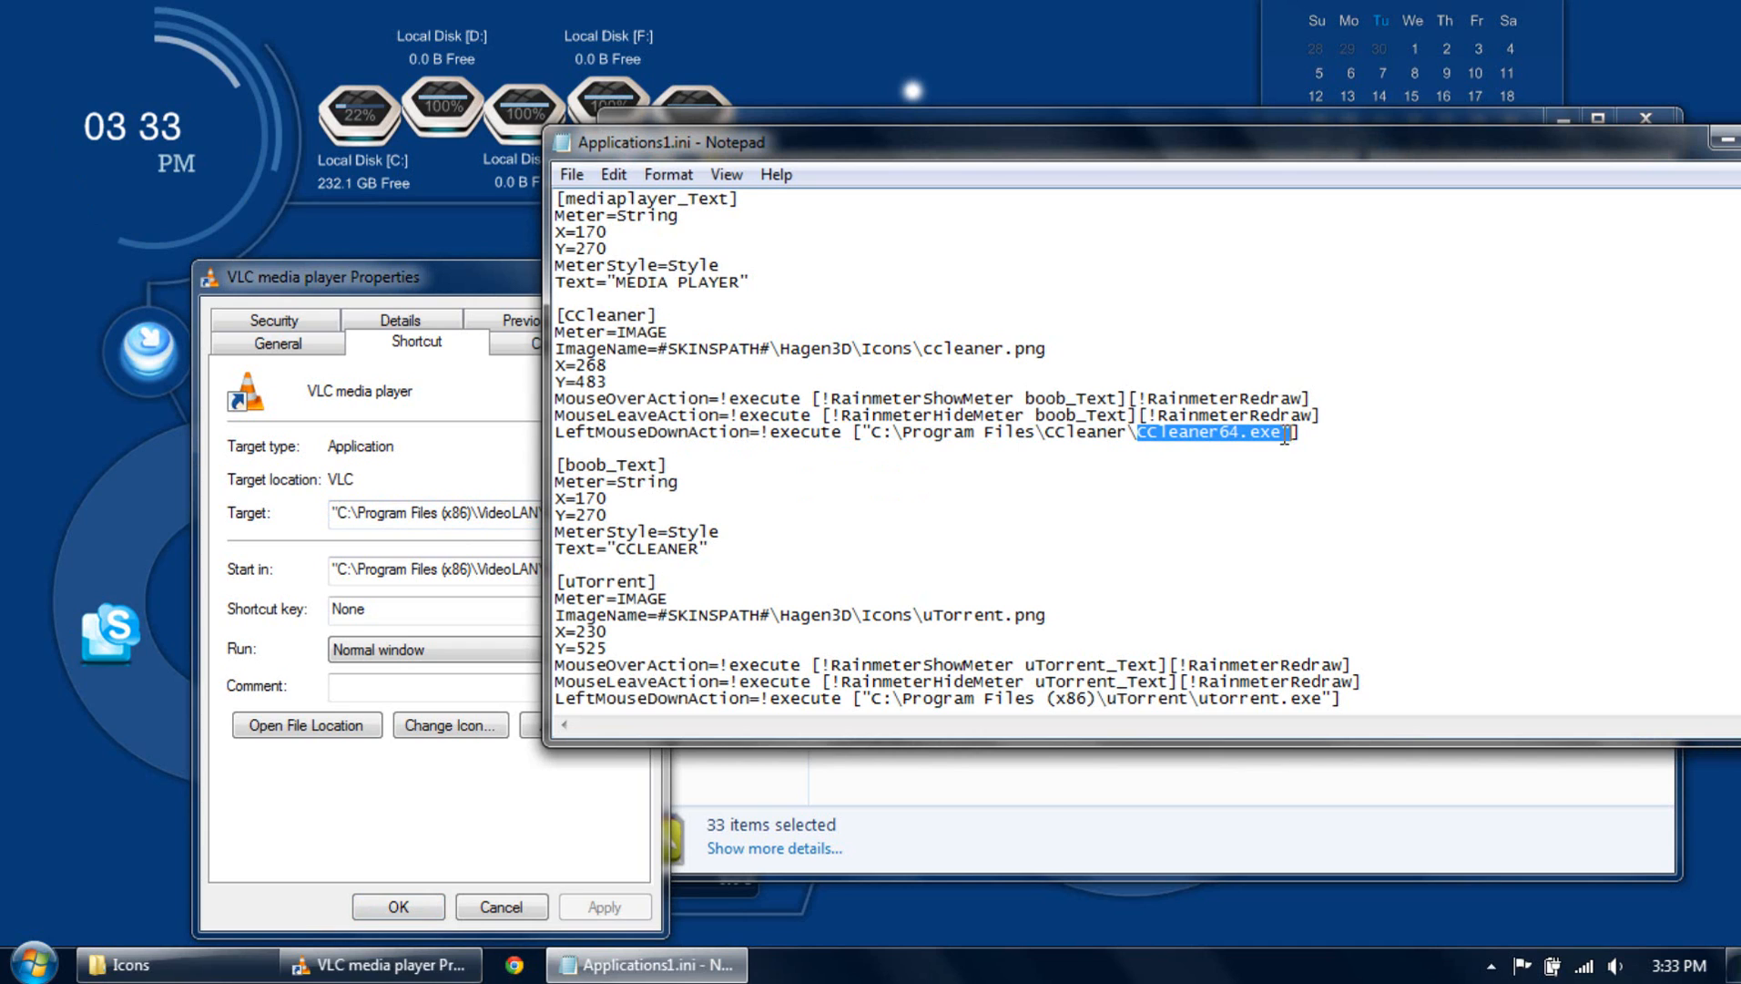
left_click(1126, 472)
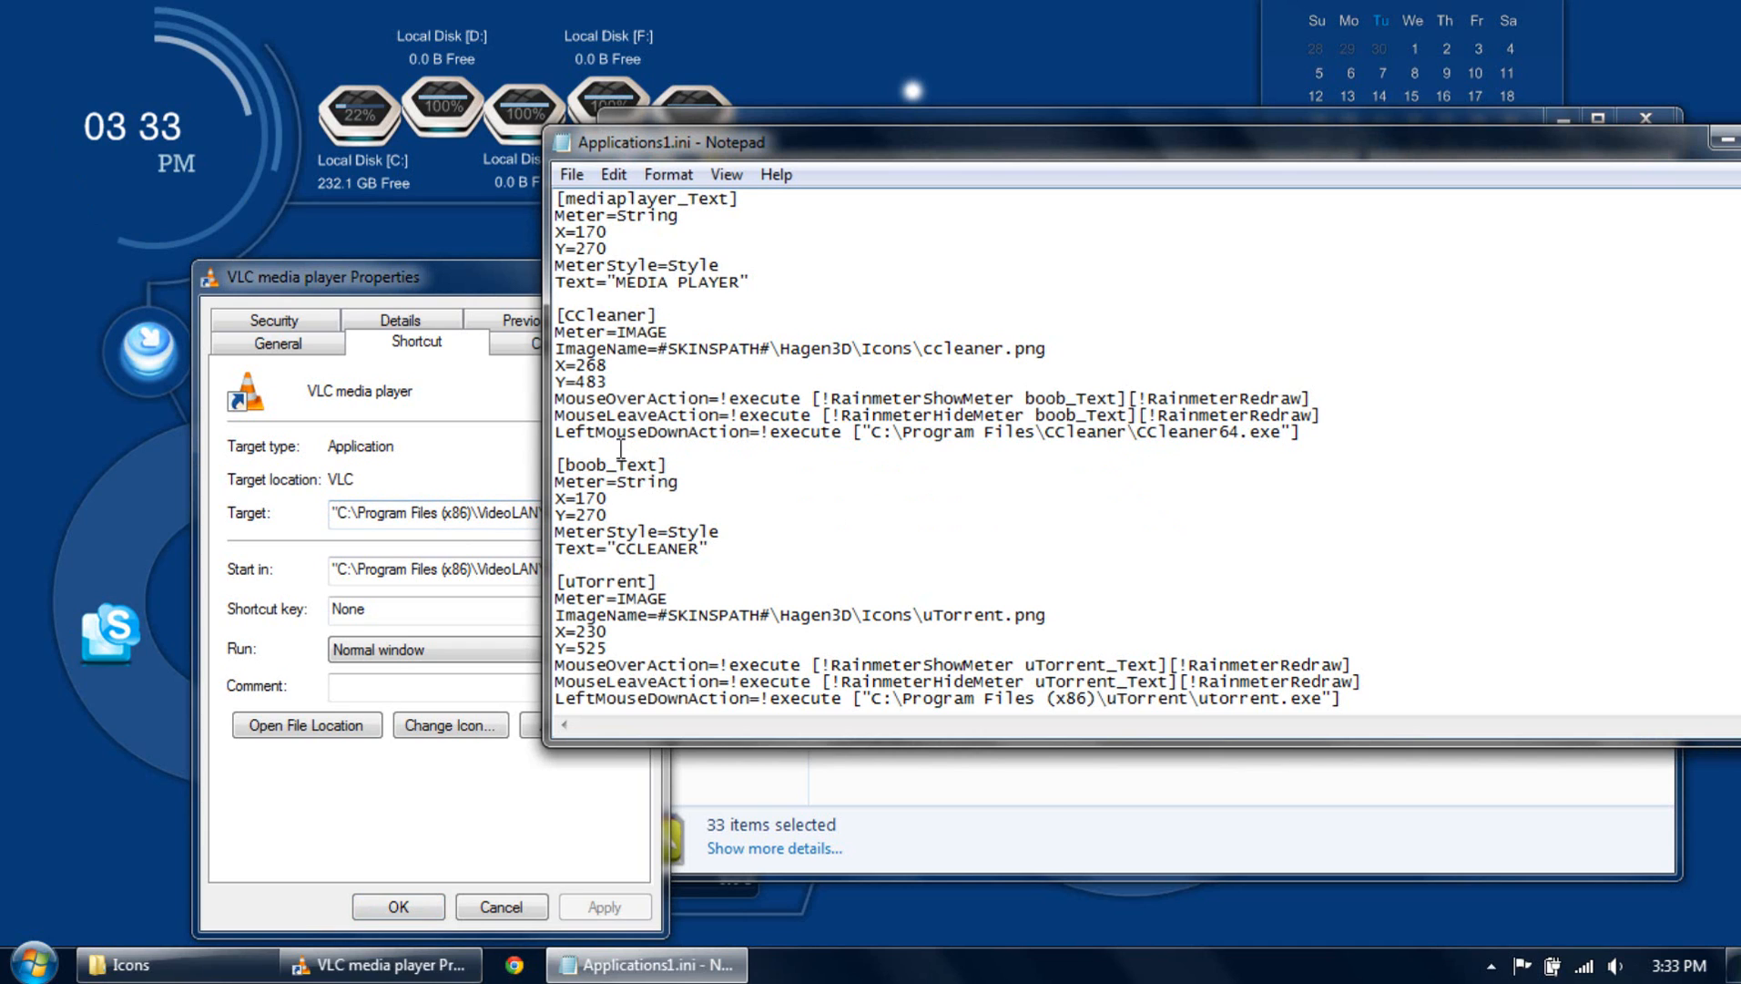
Close the VLC shortcut properties and test the CCleaner icon in the ring by launching CCleaner and closing it.
left_click(367, 294)
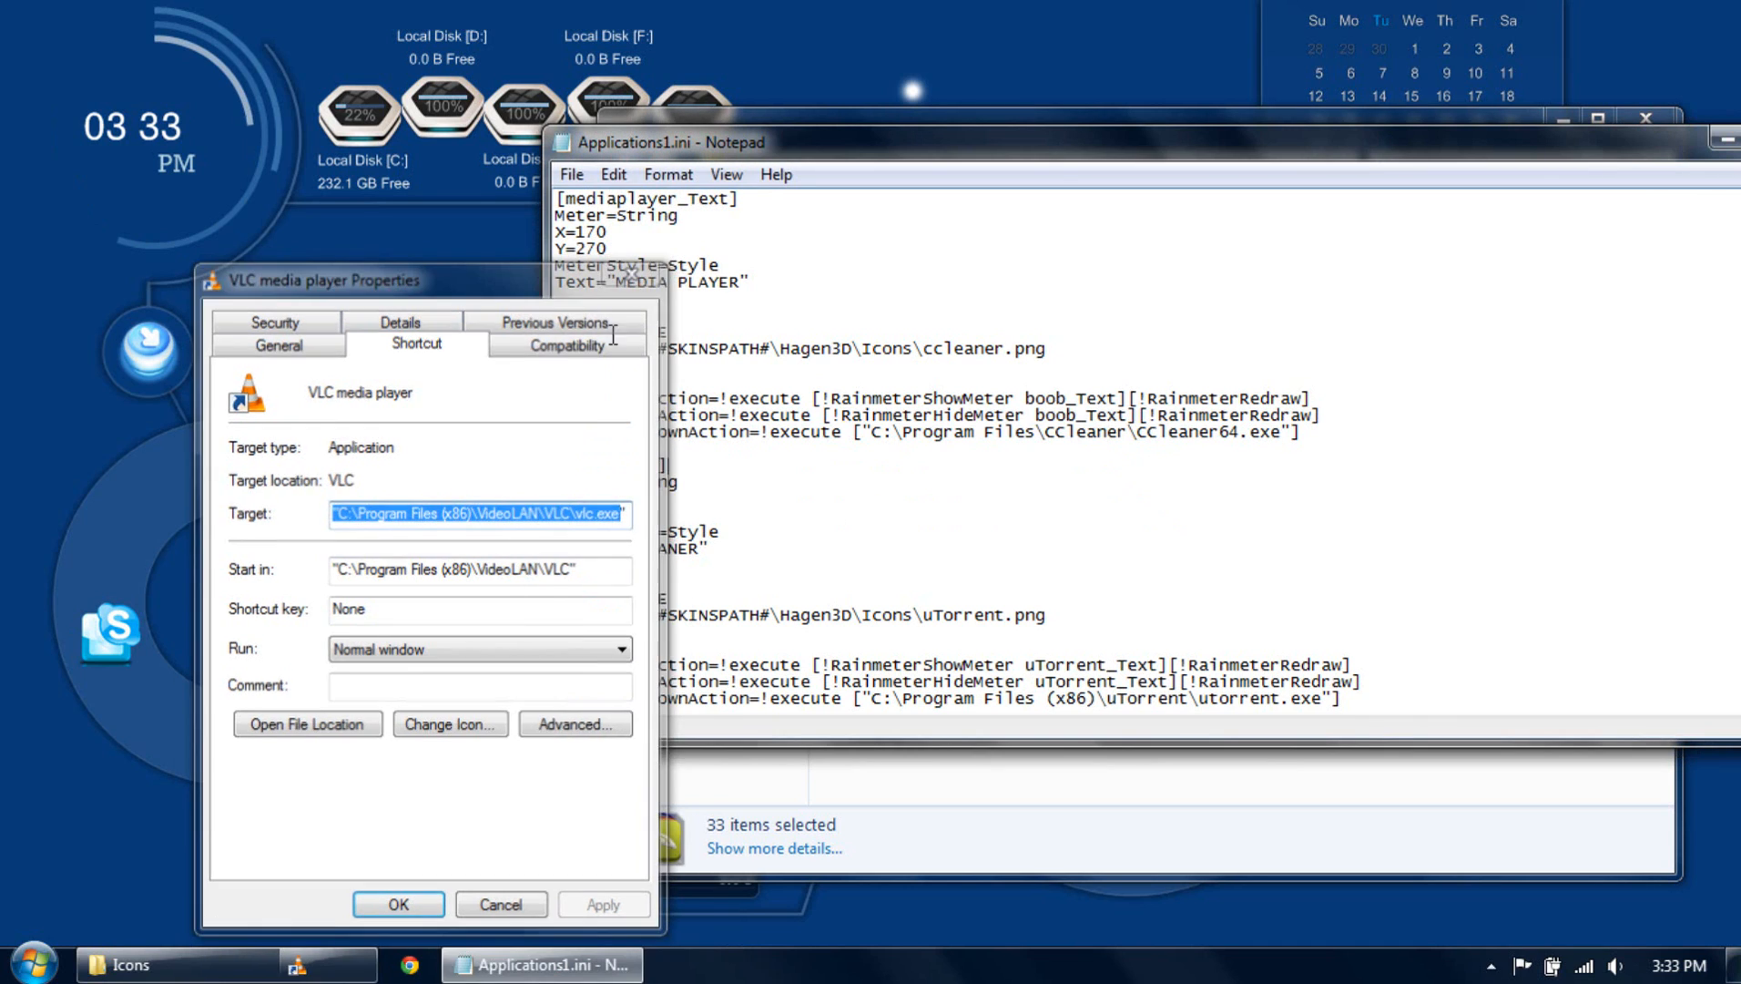
left_click(395, 638)
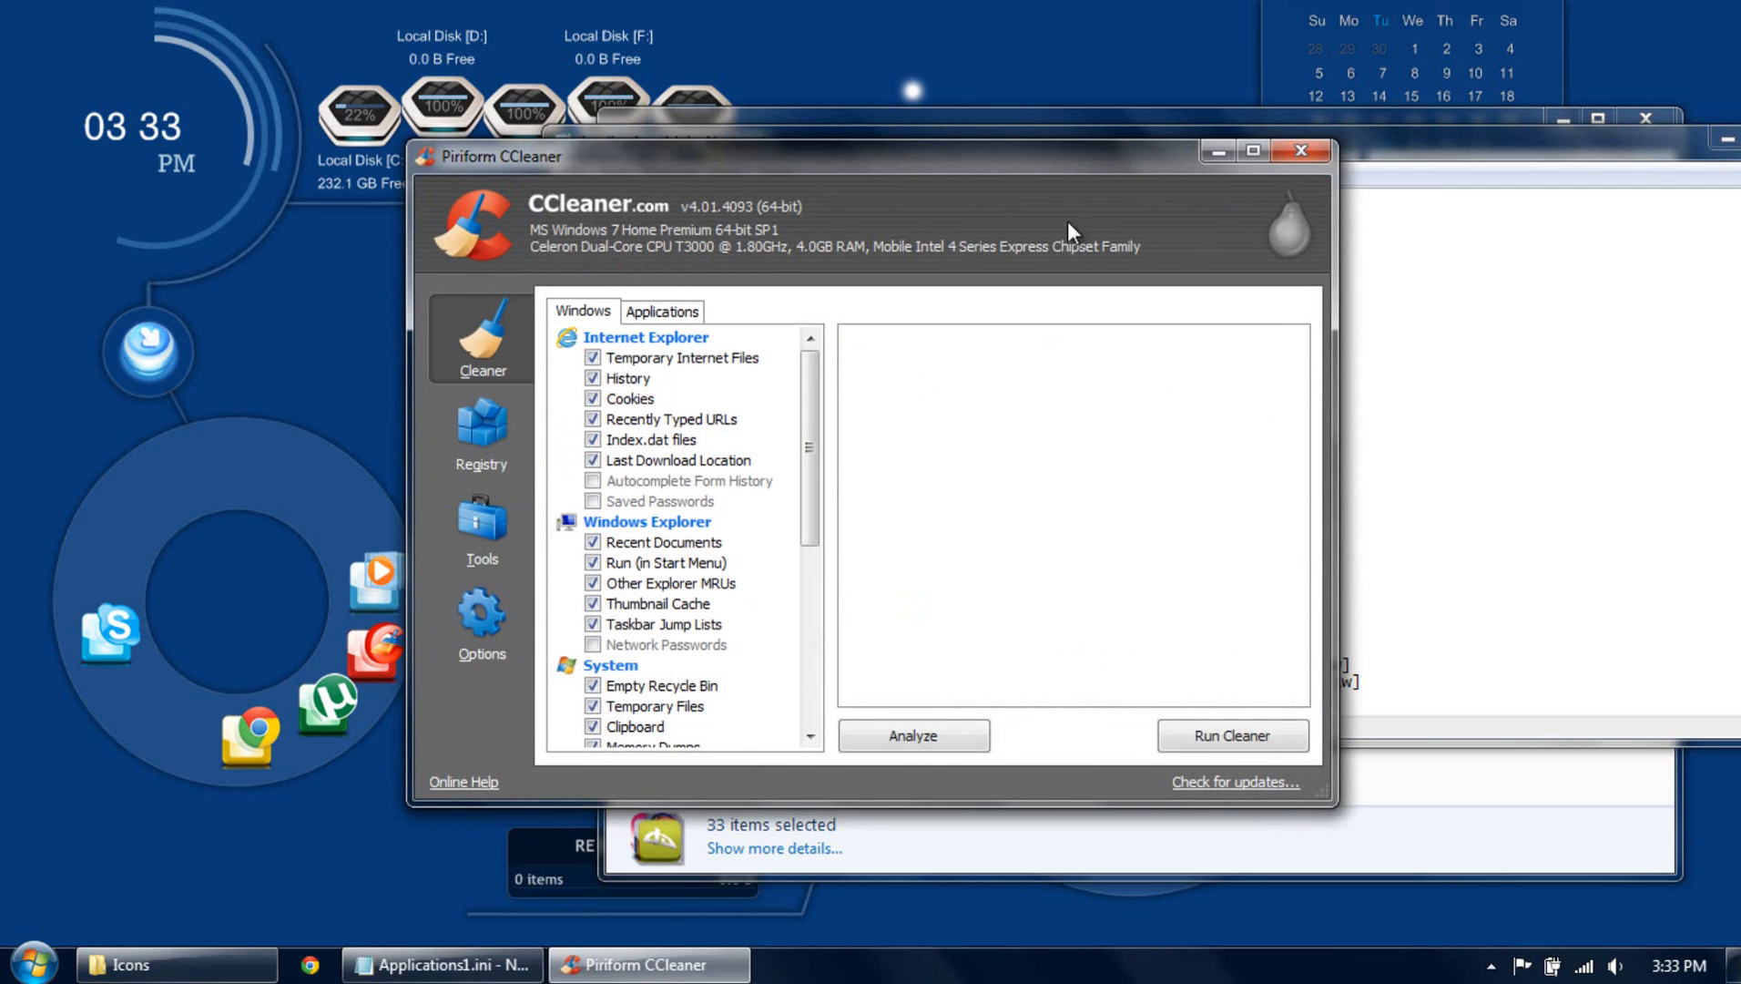
left_click(1300, 151)
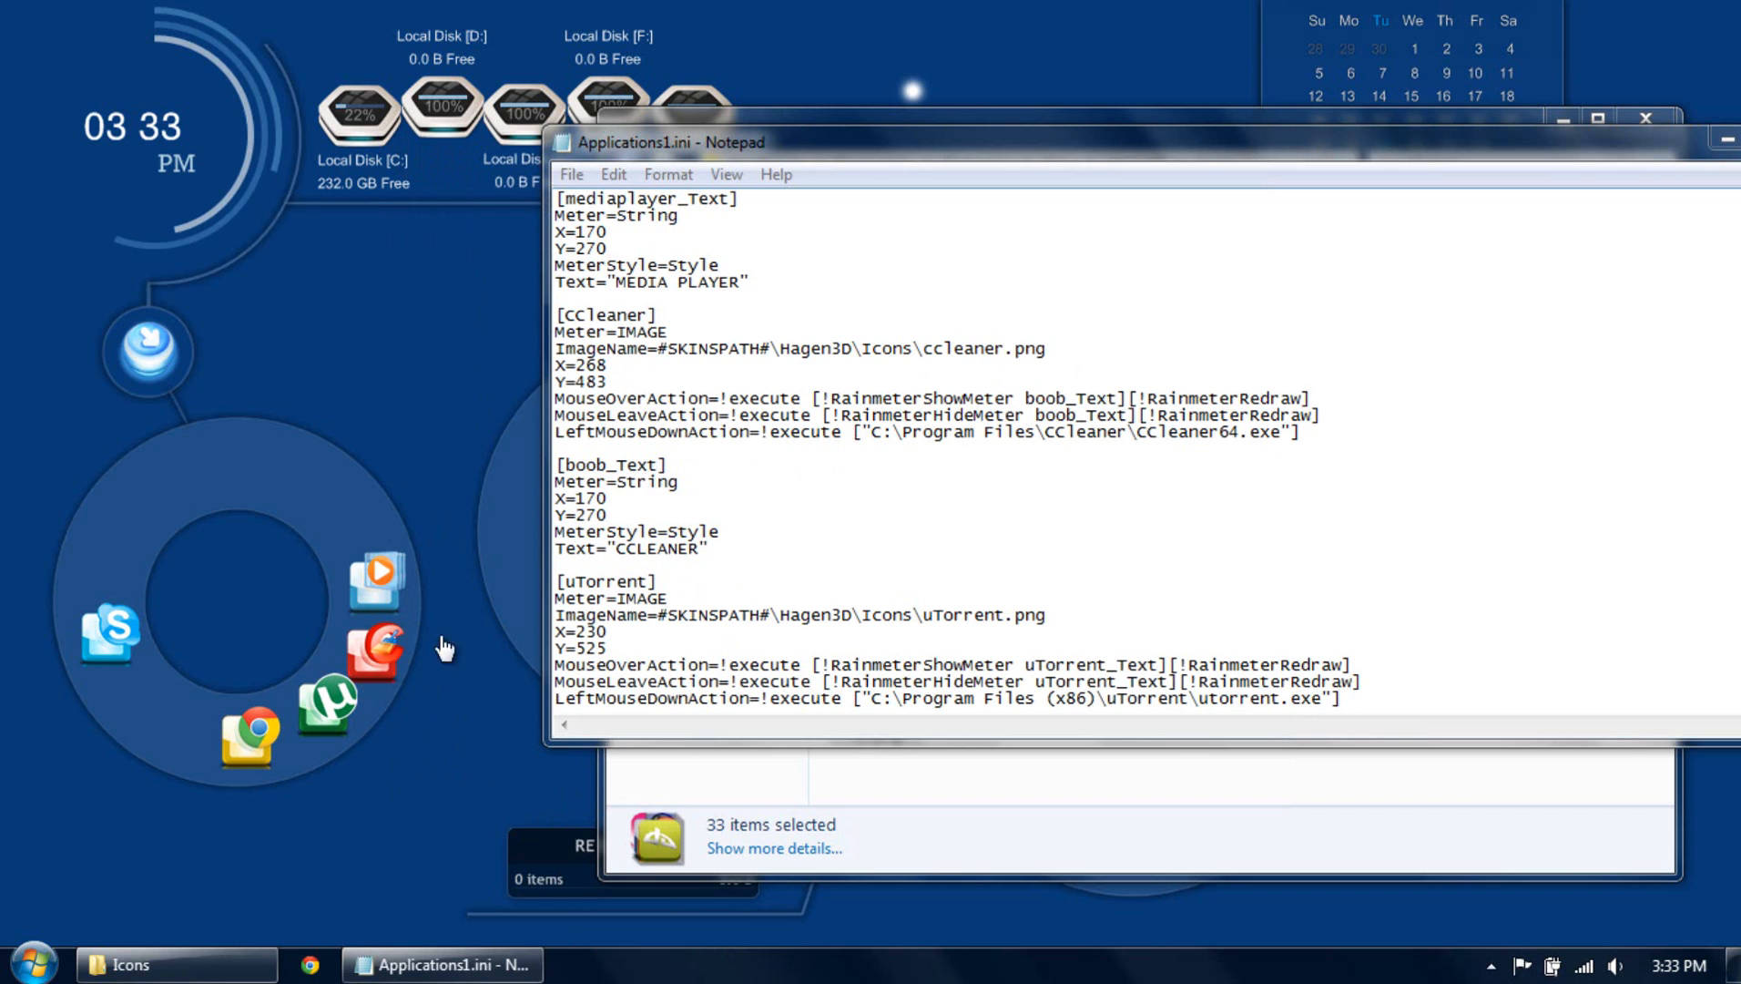
Reopen the VLC media player shortcut's properties to view its target path, and dismiss them.
left_click(33, 963)
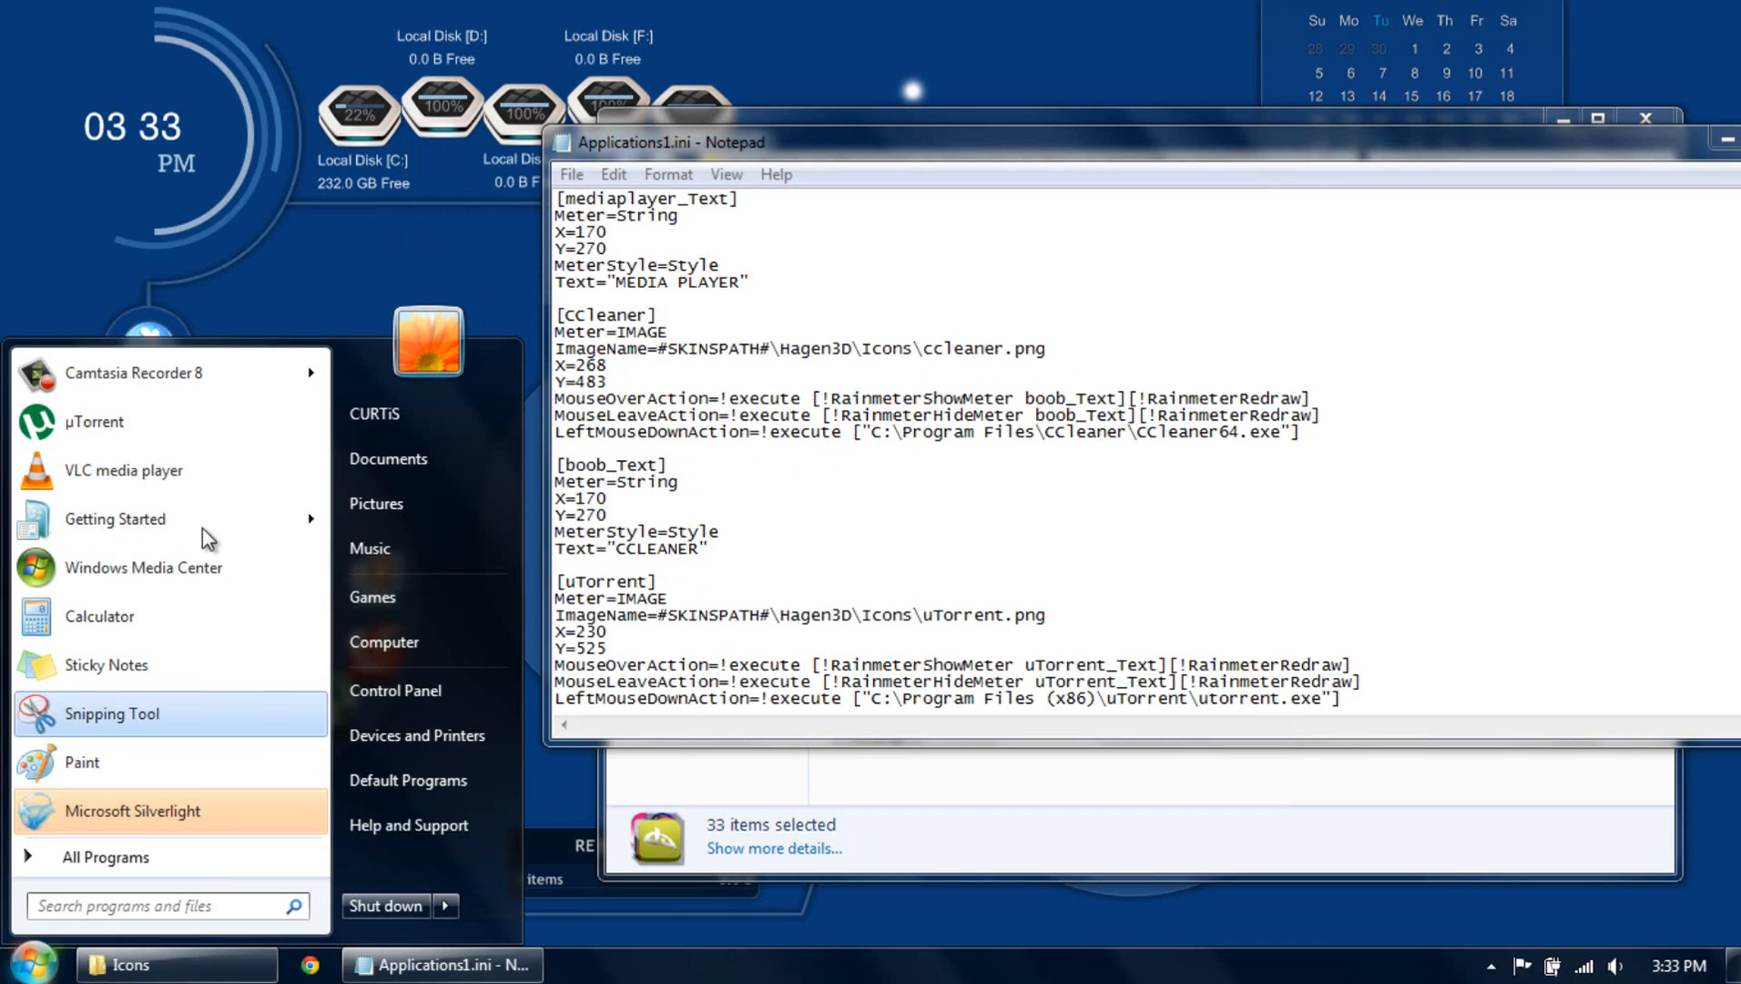
right_click(219, 489)
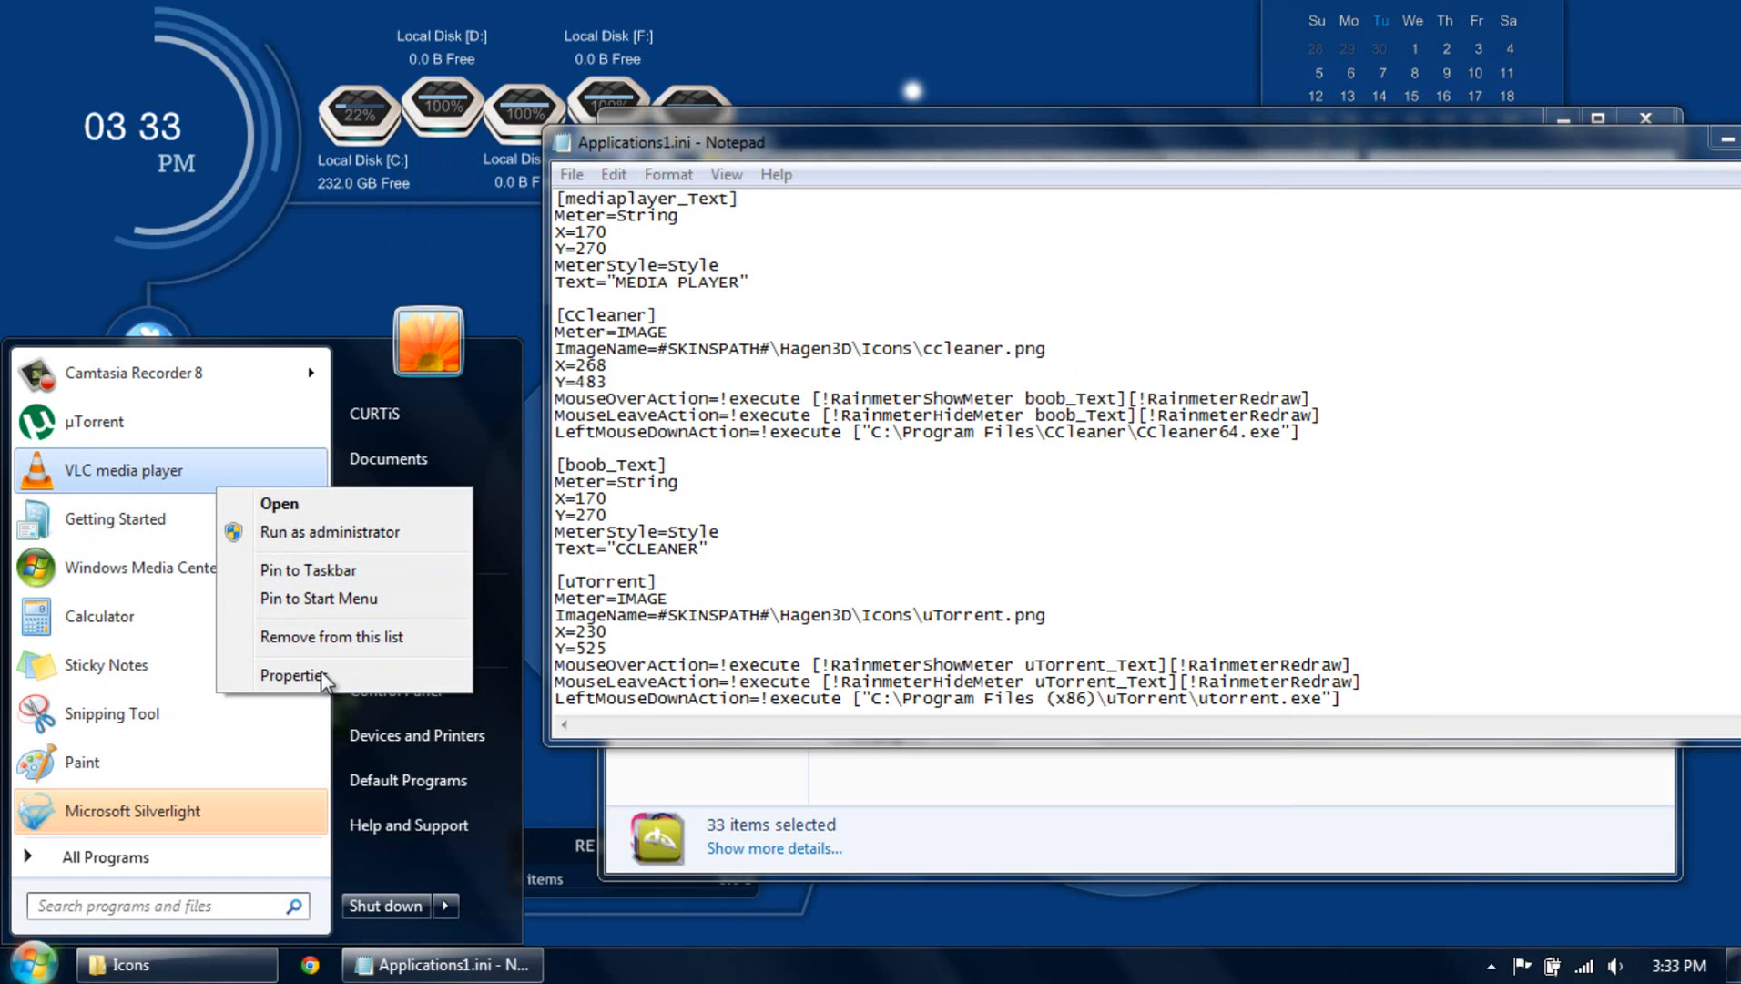
left_click(328, 661)
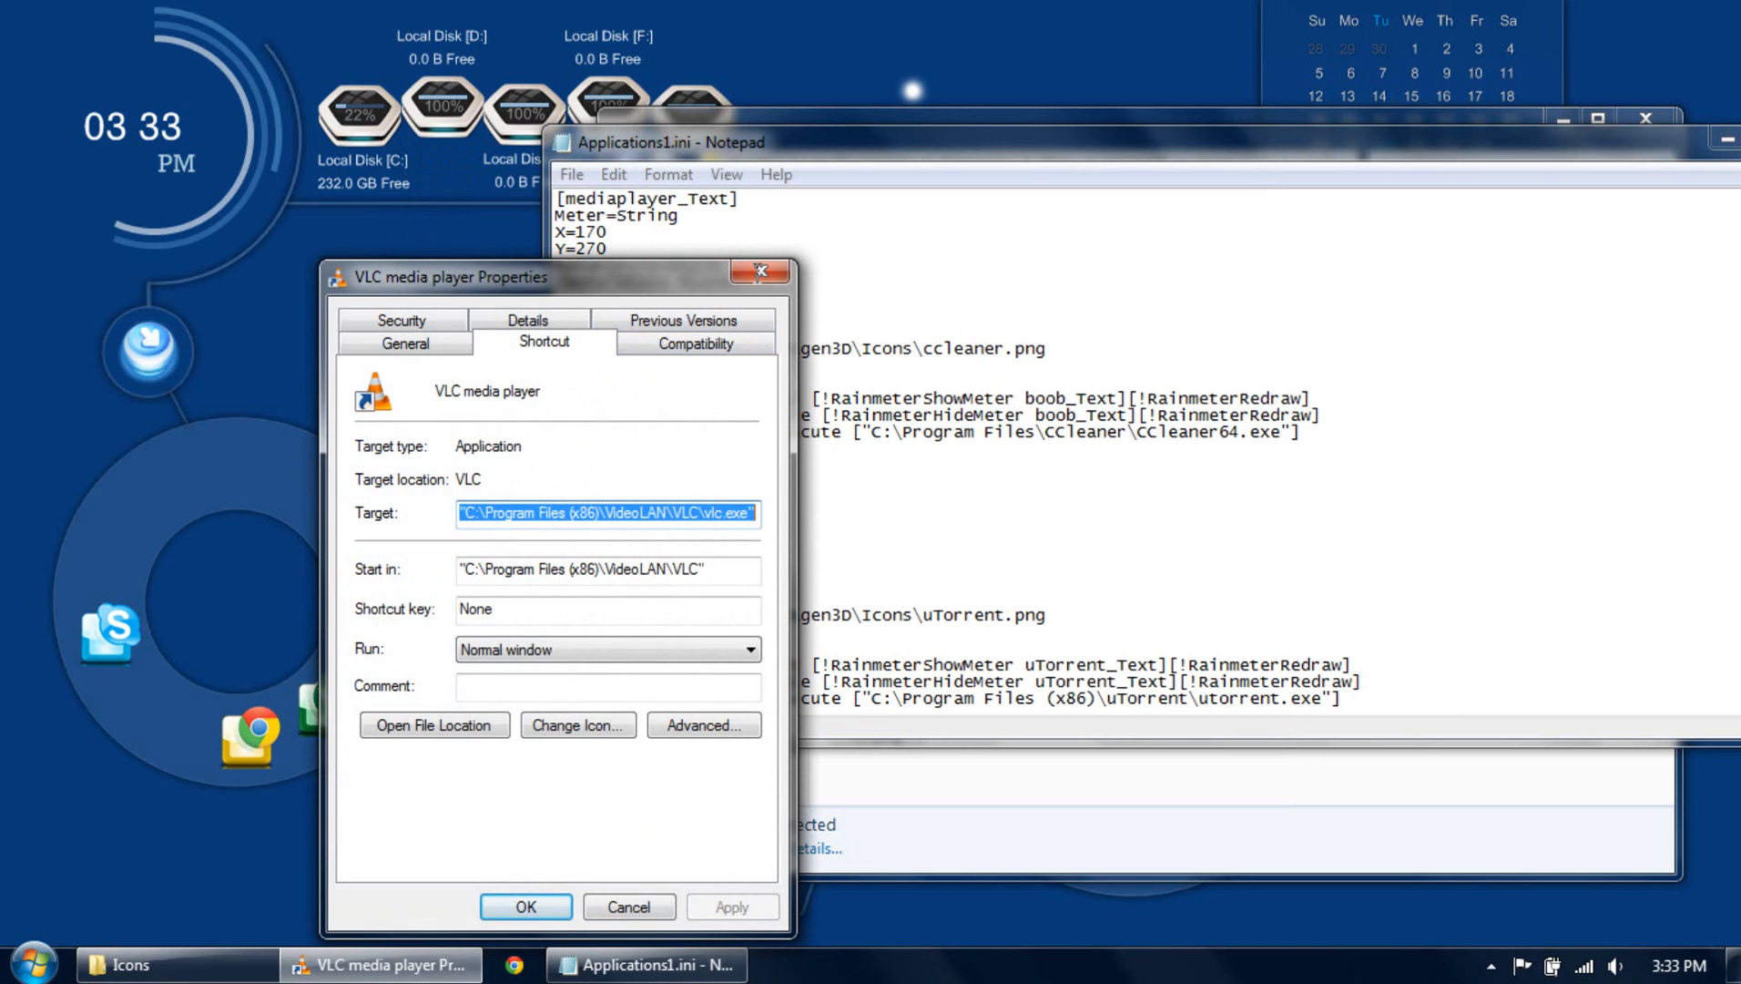
key("Escape")
Open a new Windows Explorer window and look through the program folders in Program Files on Local Disk (C:).
left_click(177, 964)
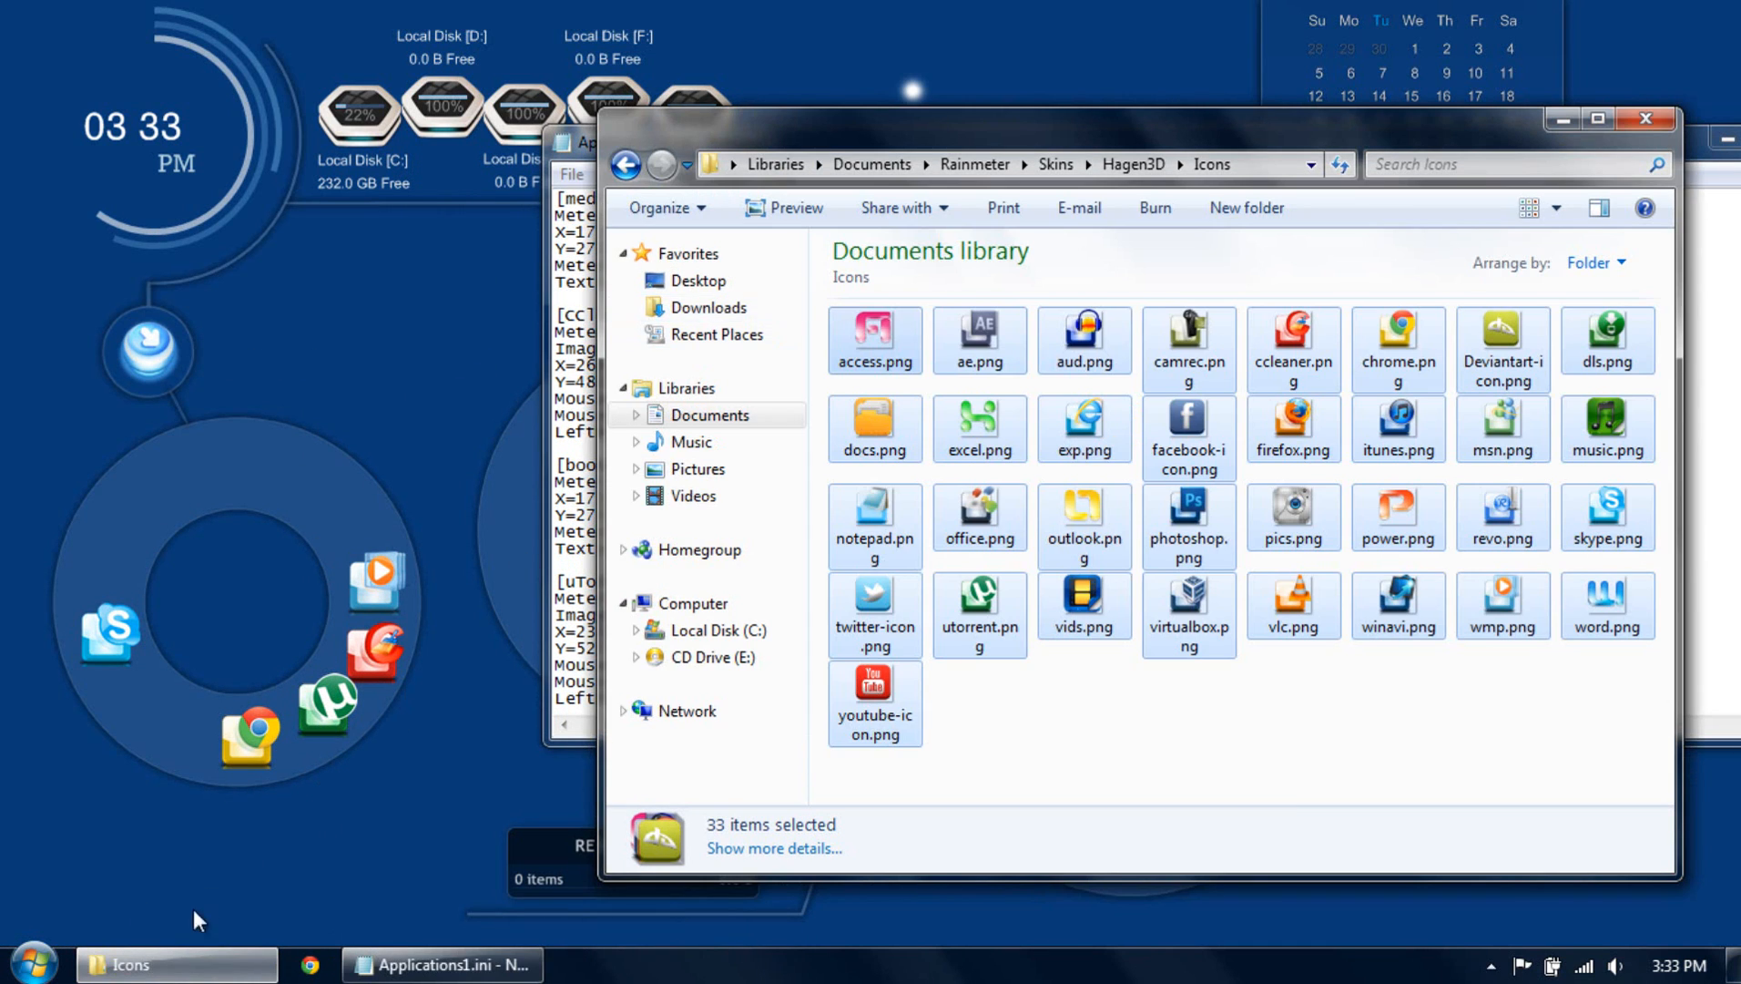
right_click(178, 963)
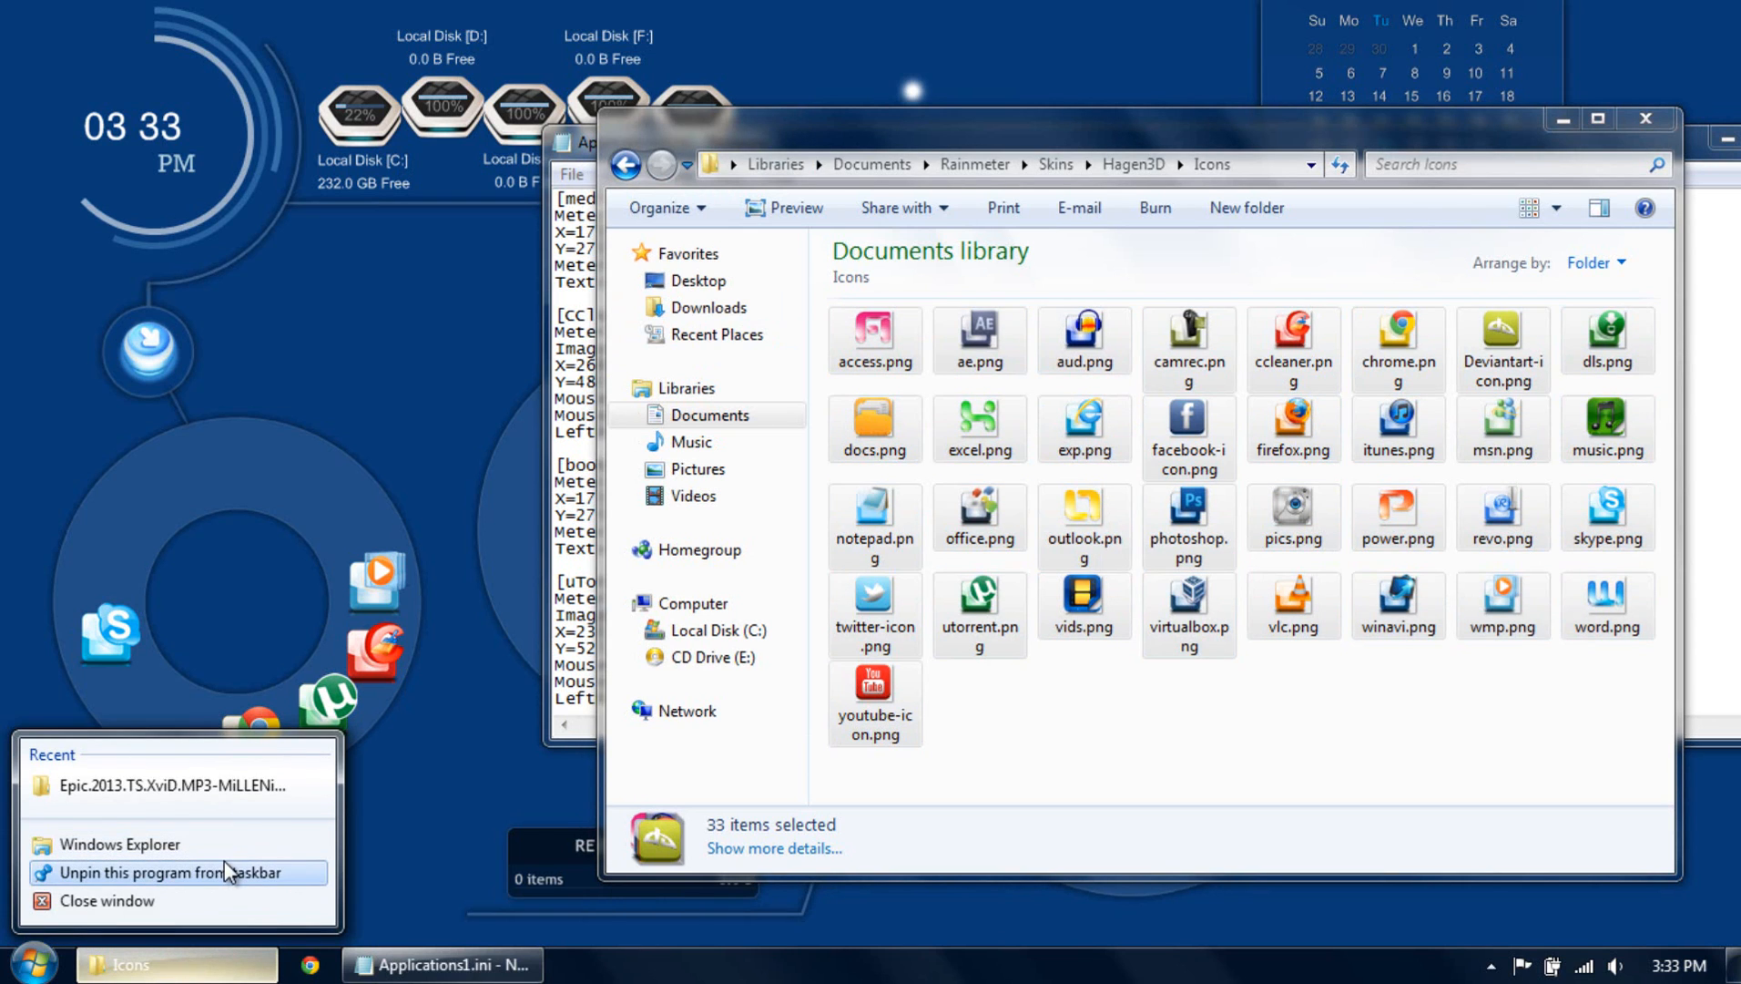
left_click(227, 851)
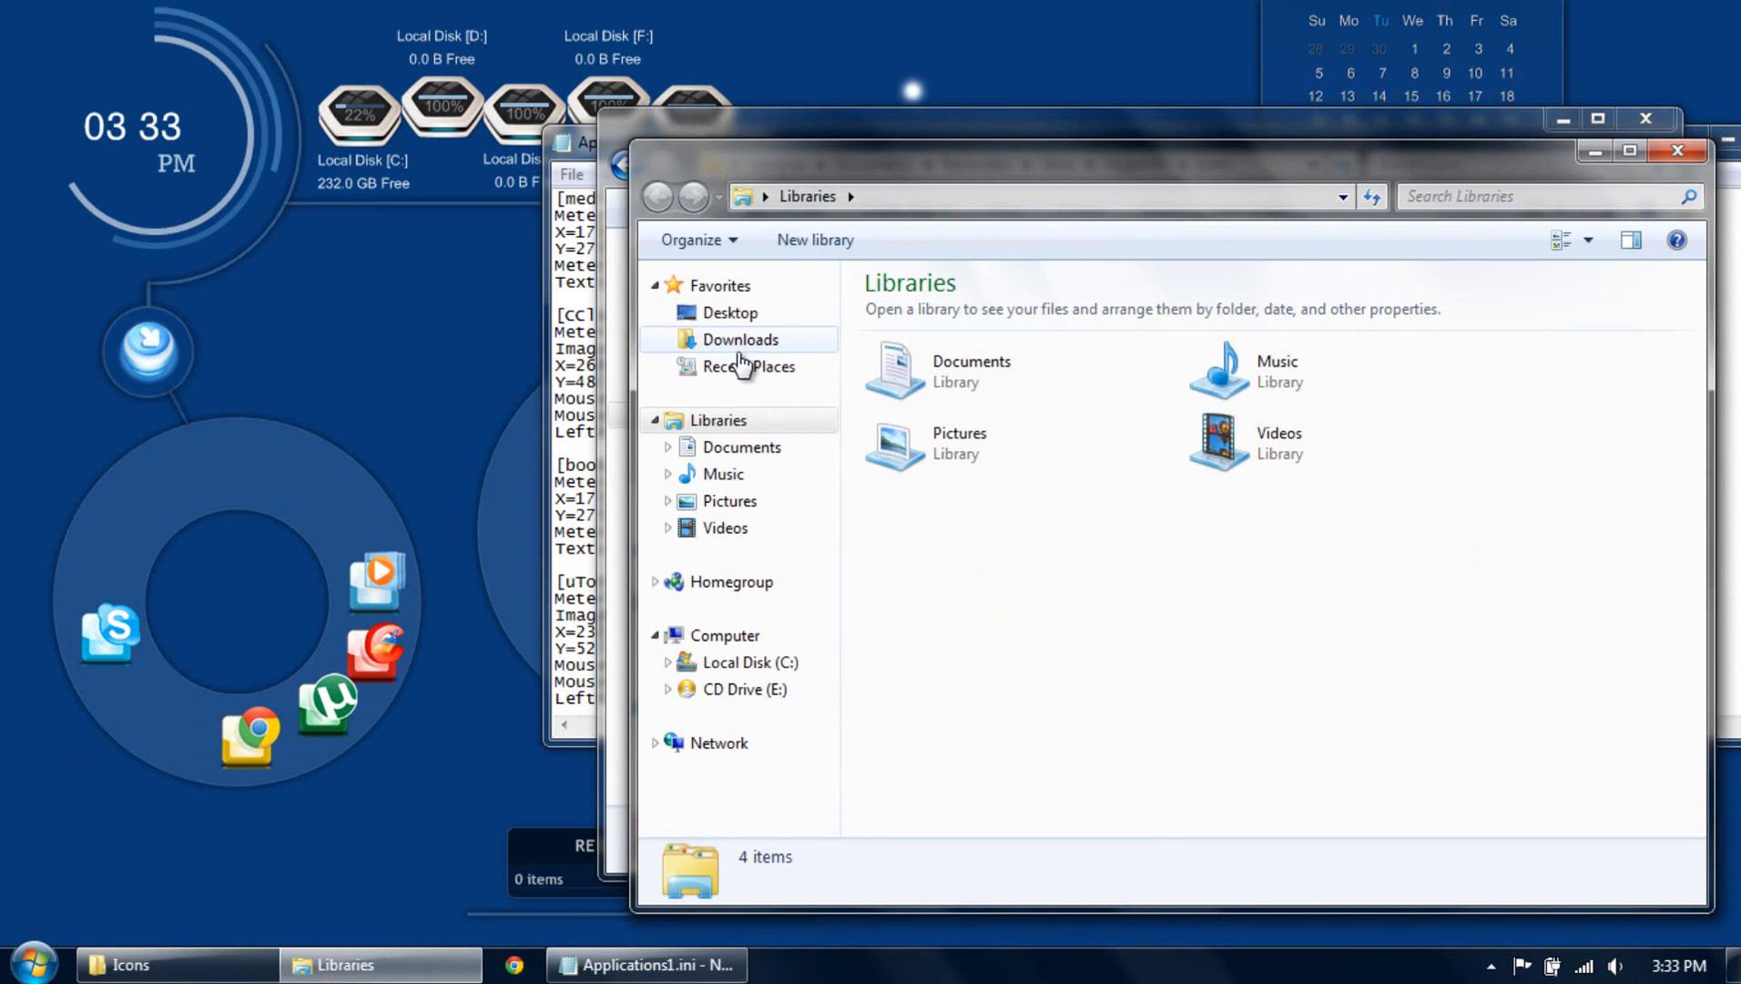
left_click(745, 662)
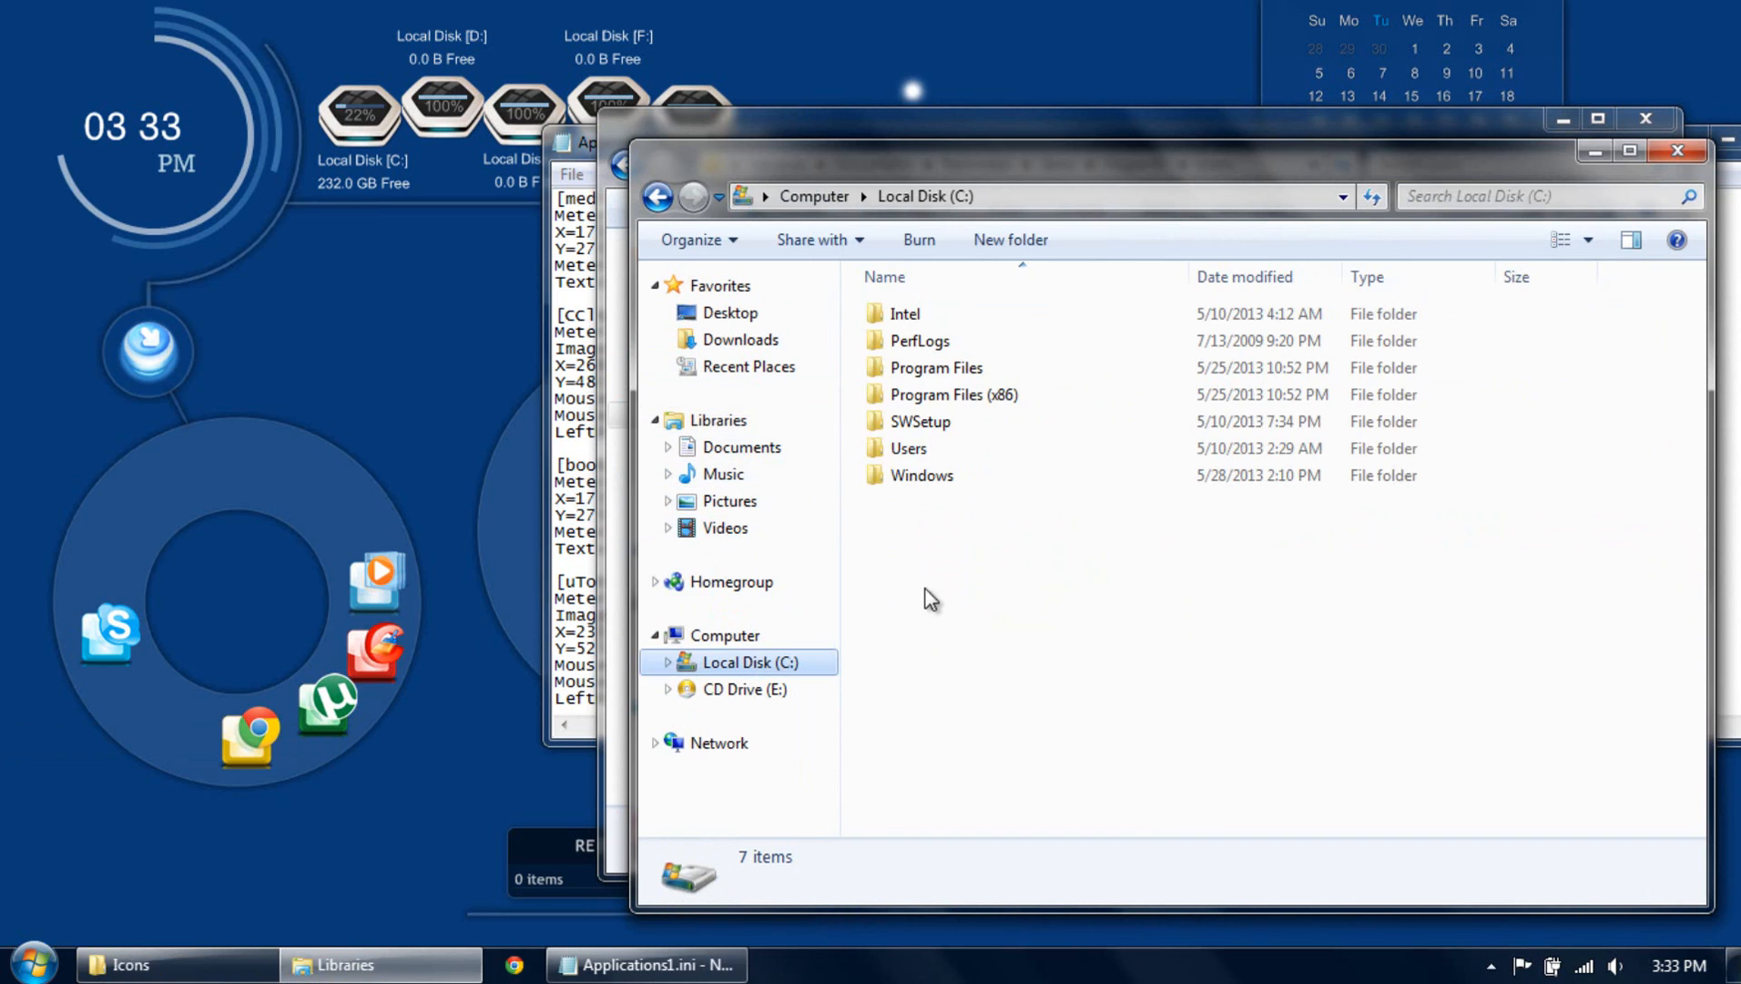
double_click(987, 366)
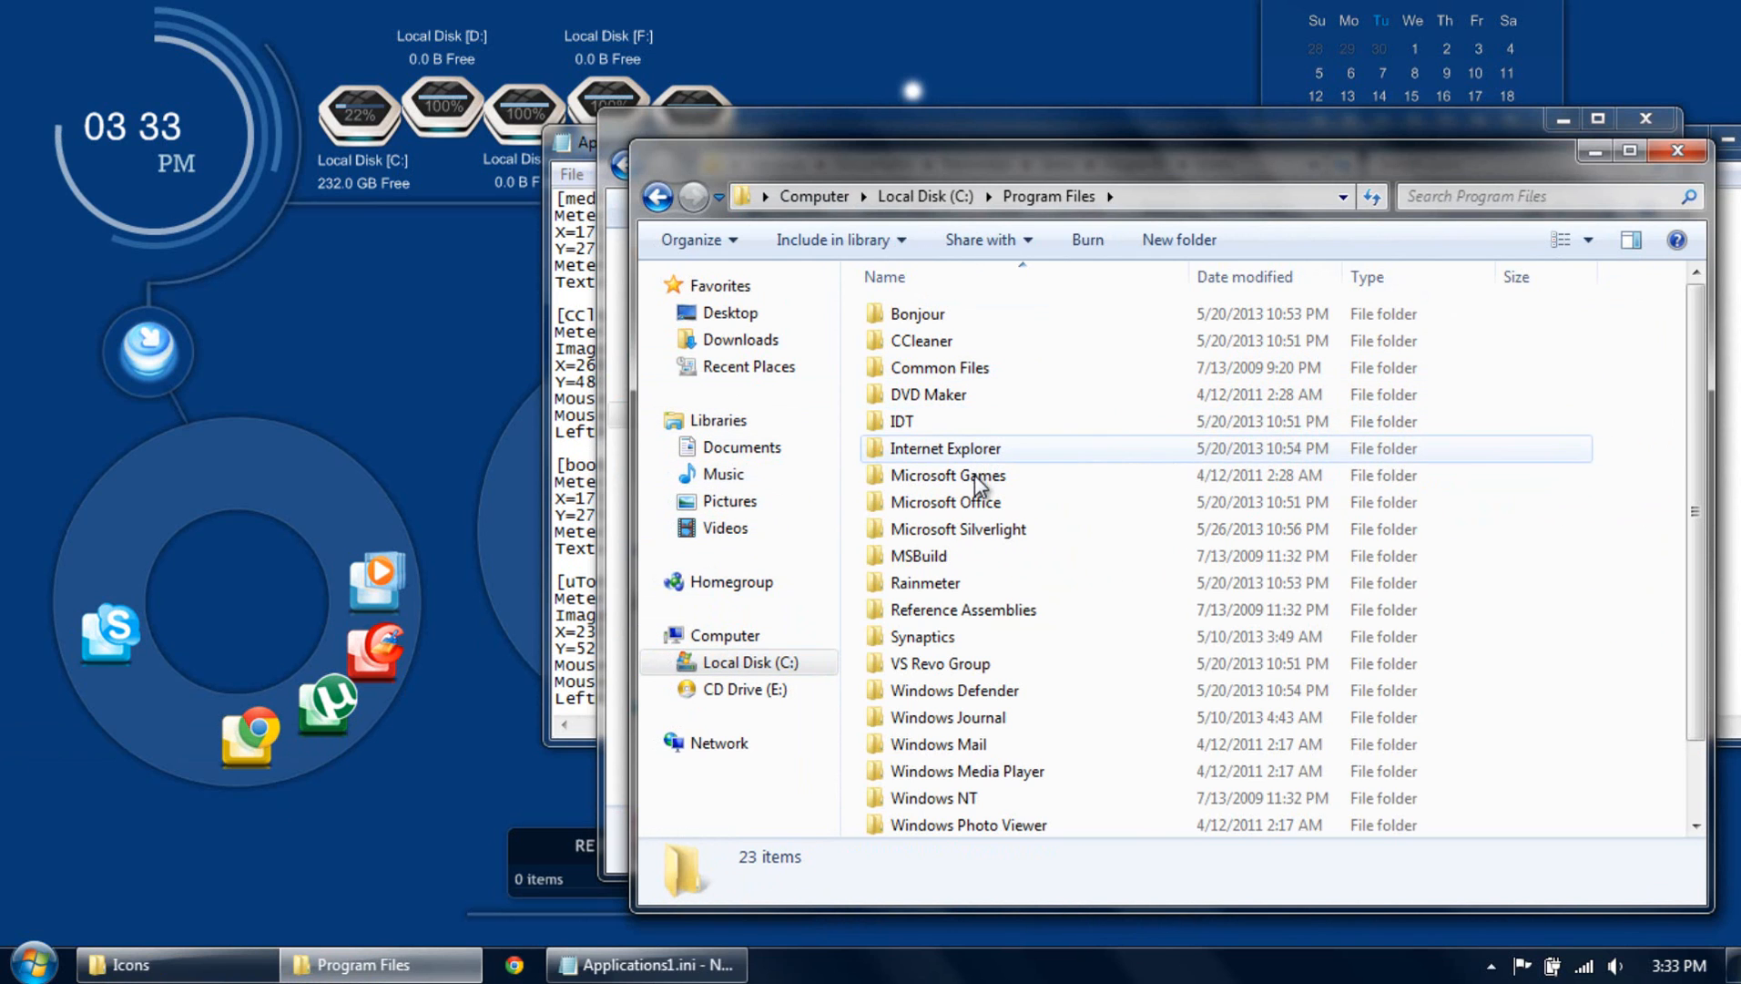
scroll(931, 736, "down", 1)
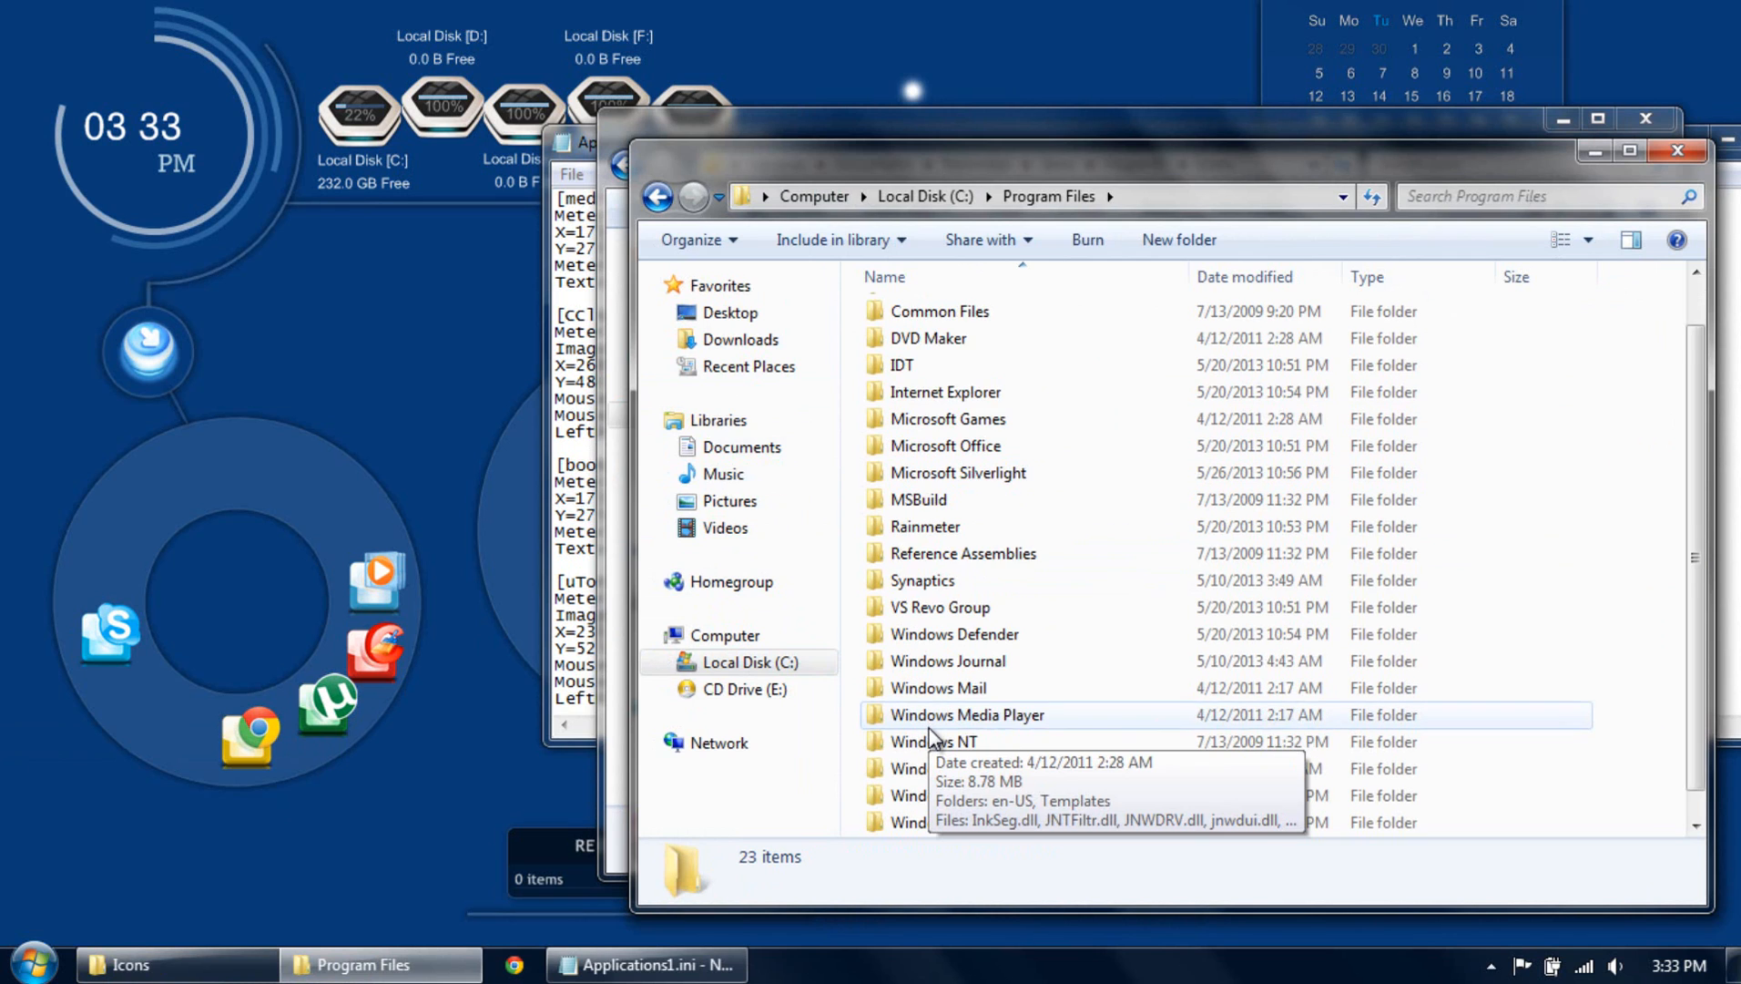
scroll(1019, 609, "up", 1)
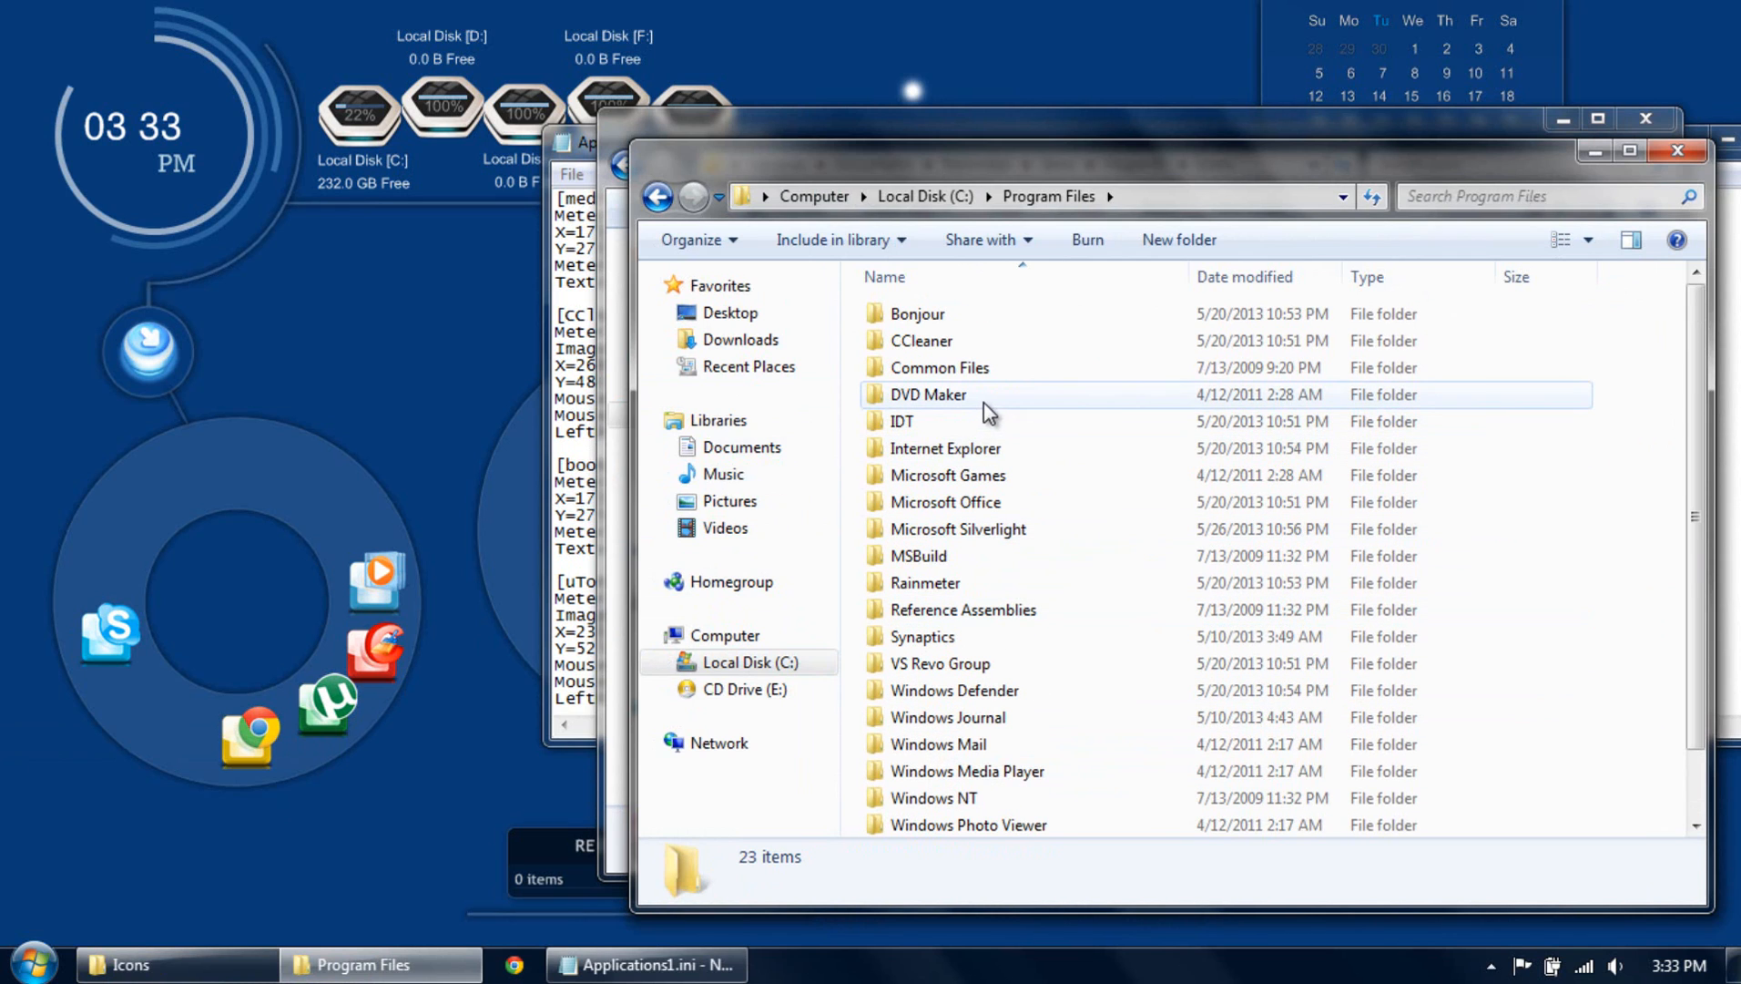
Browse to Program Files (x86)\Google\Chrome\Application on drive C and select chrome.exe.
key("BackSpace")
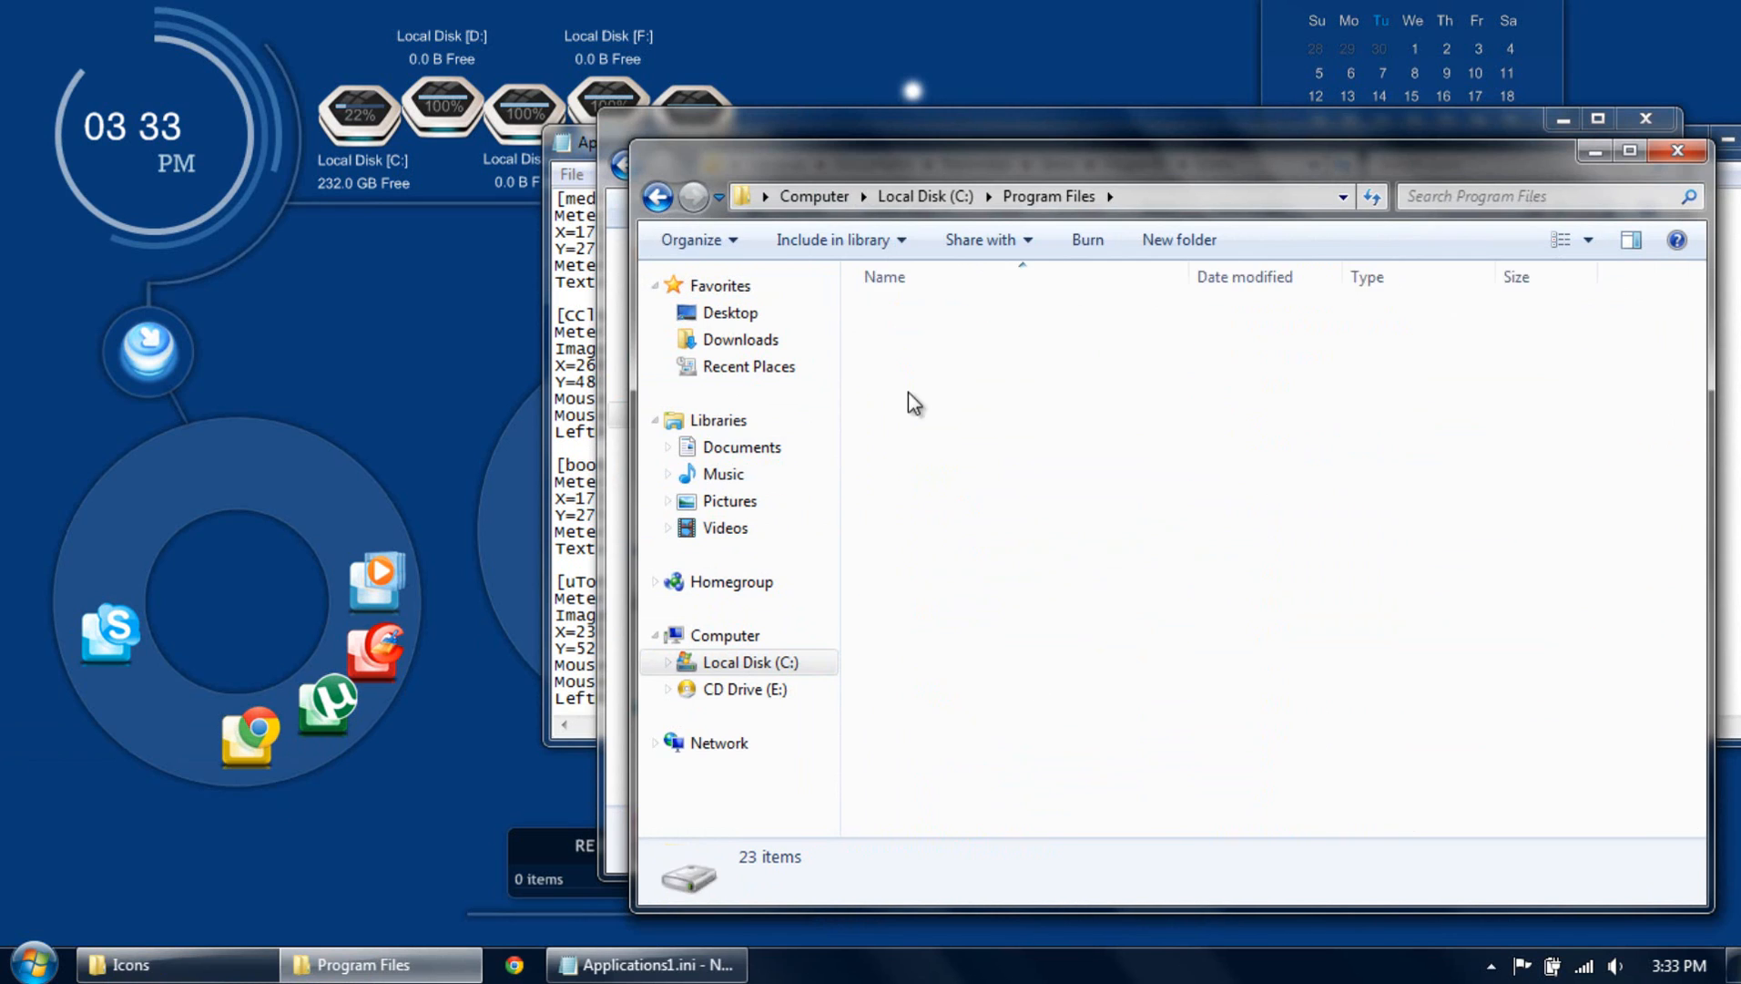
double_click(915, 396)
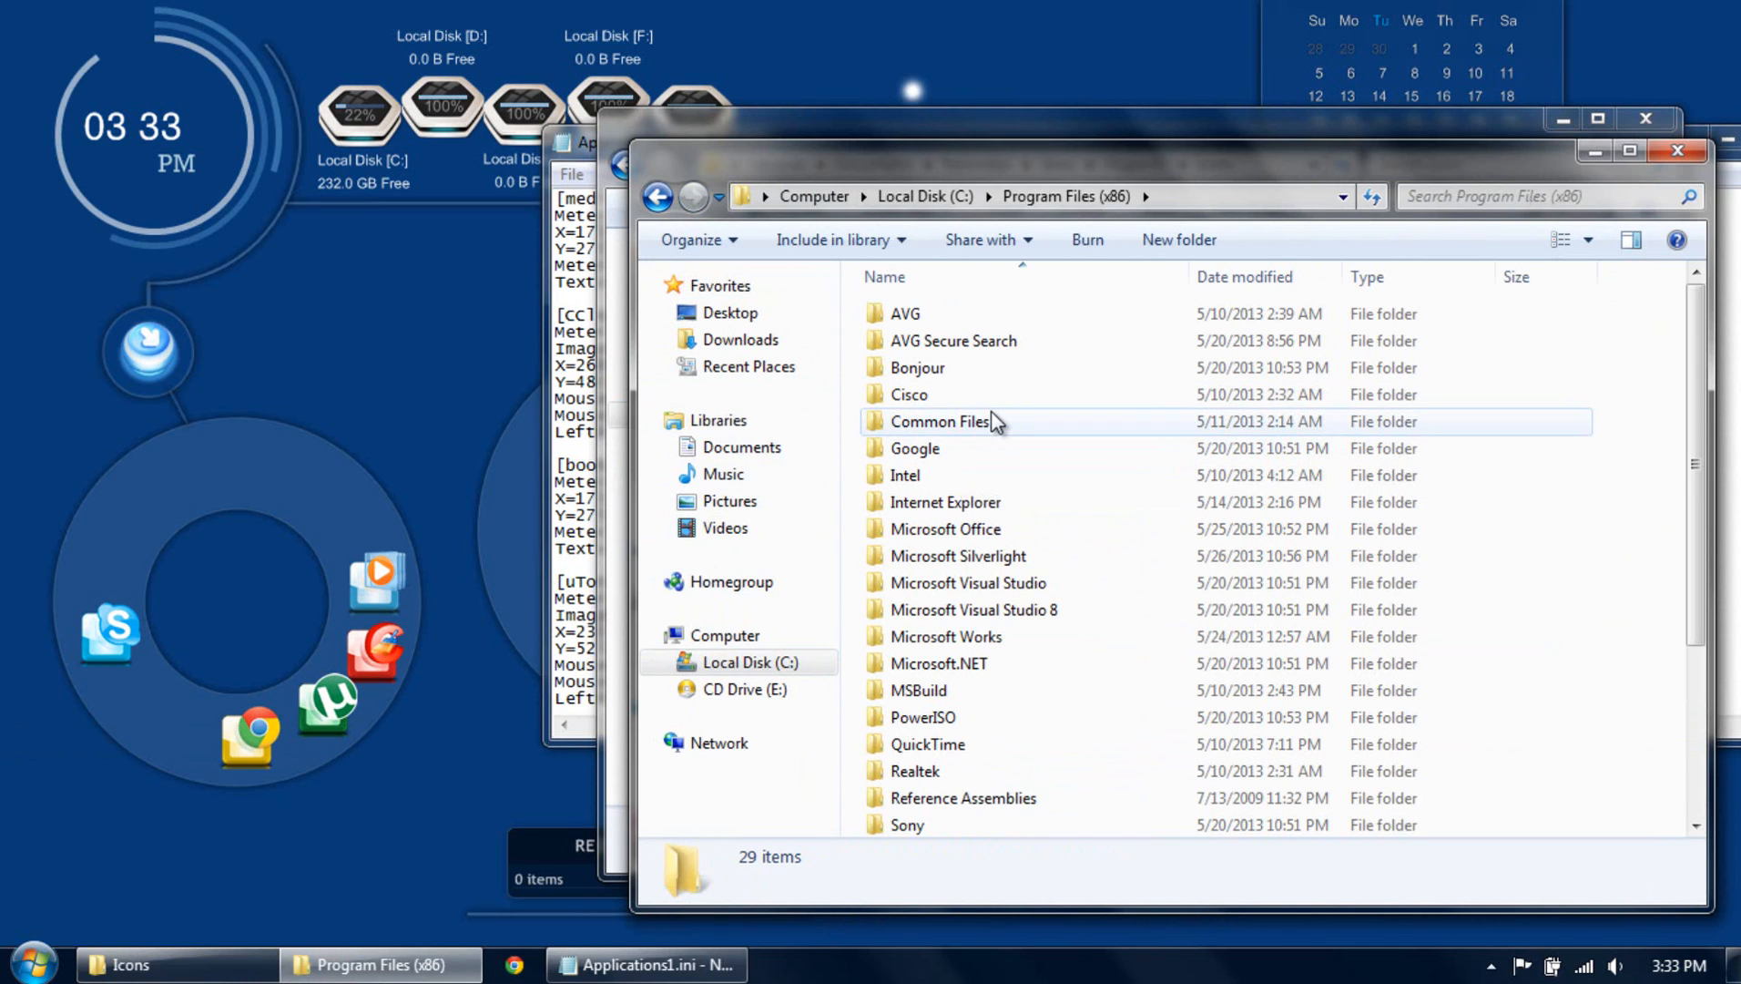
double_click(969, 451)
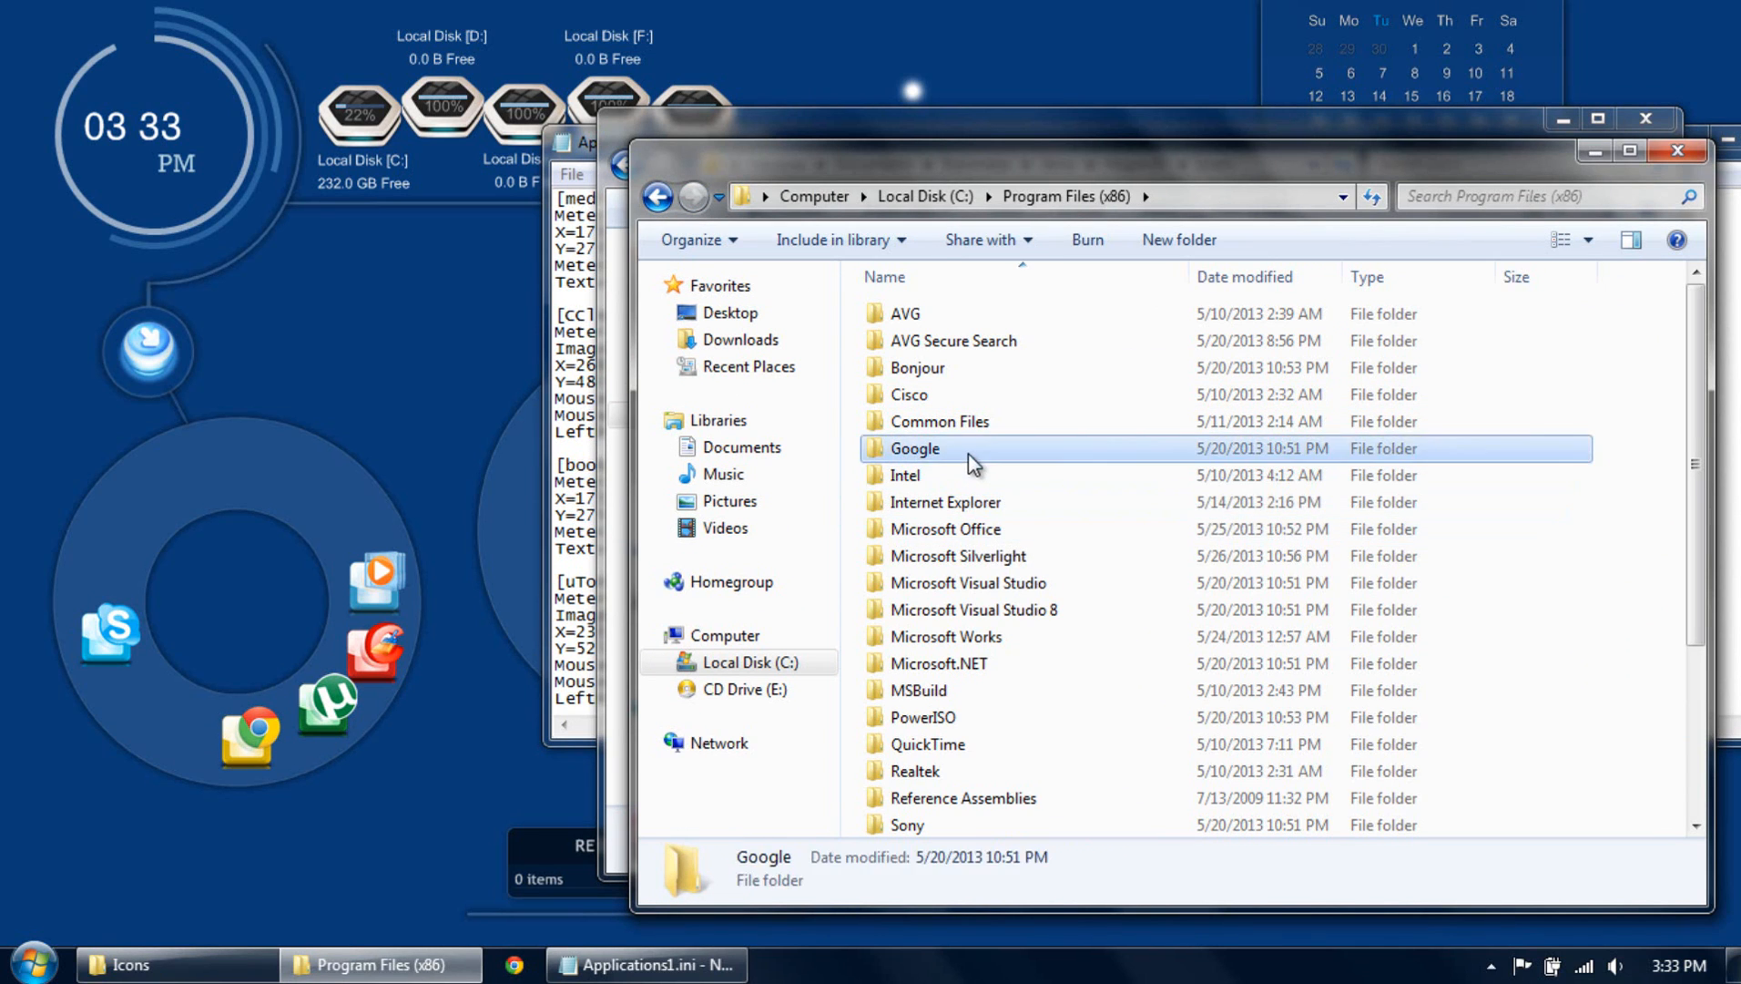
double_click(953, 315)
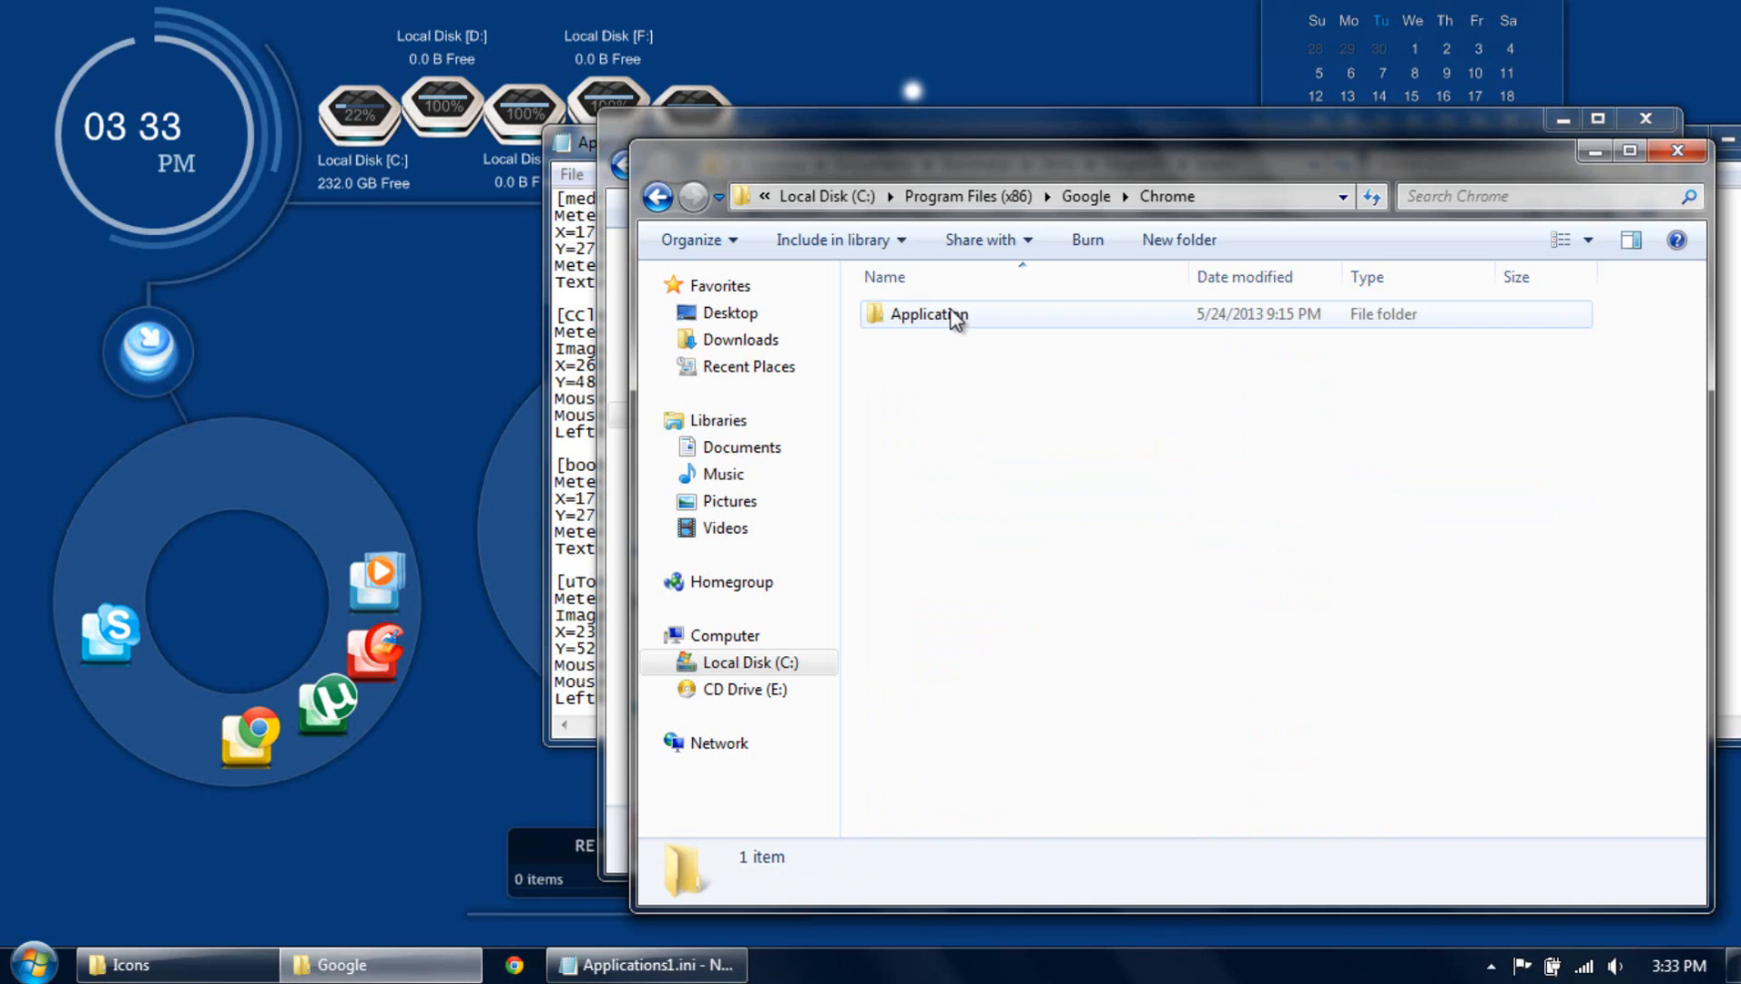
double_click(943, 319)
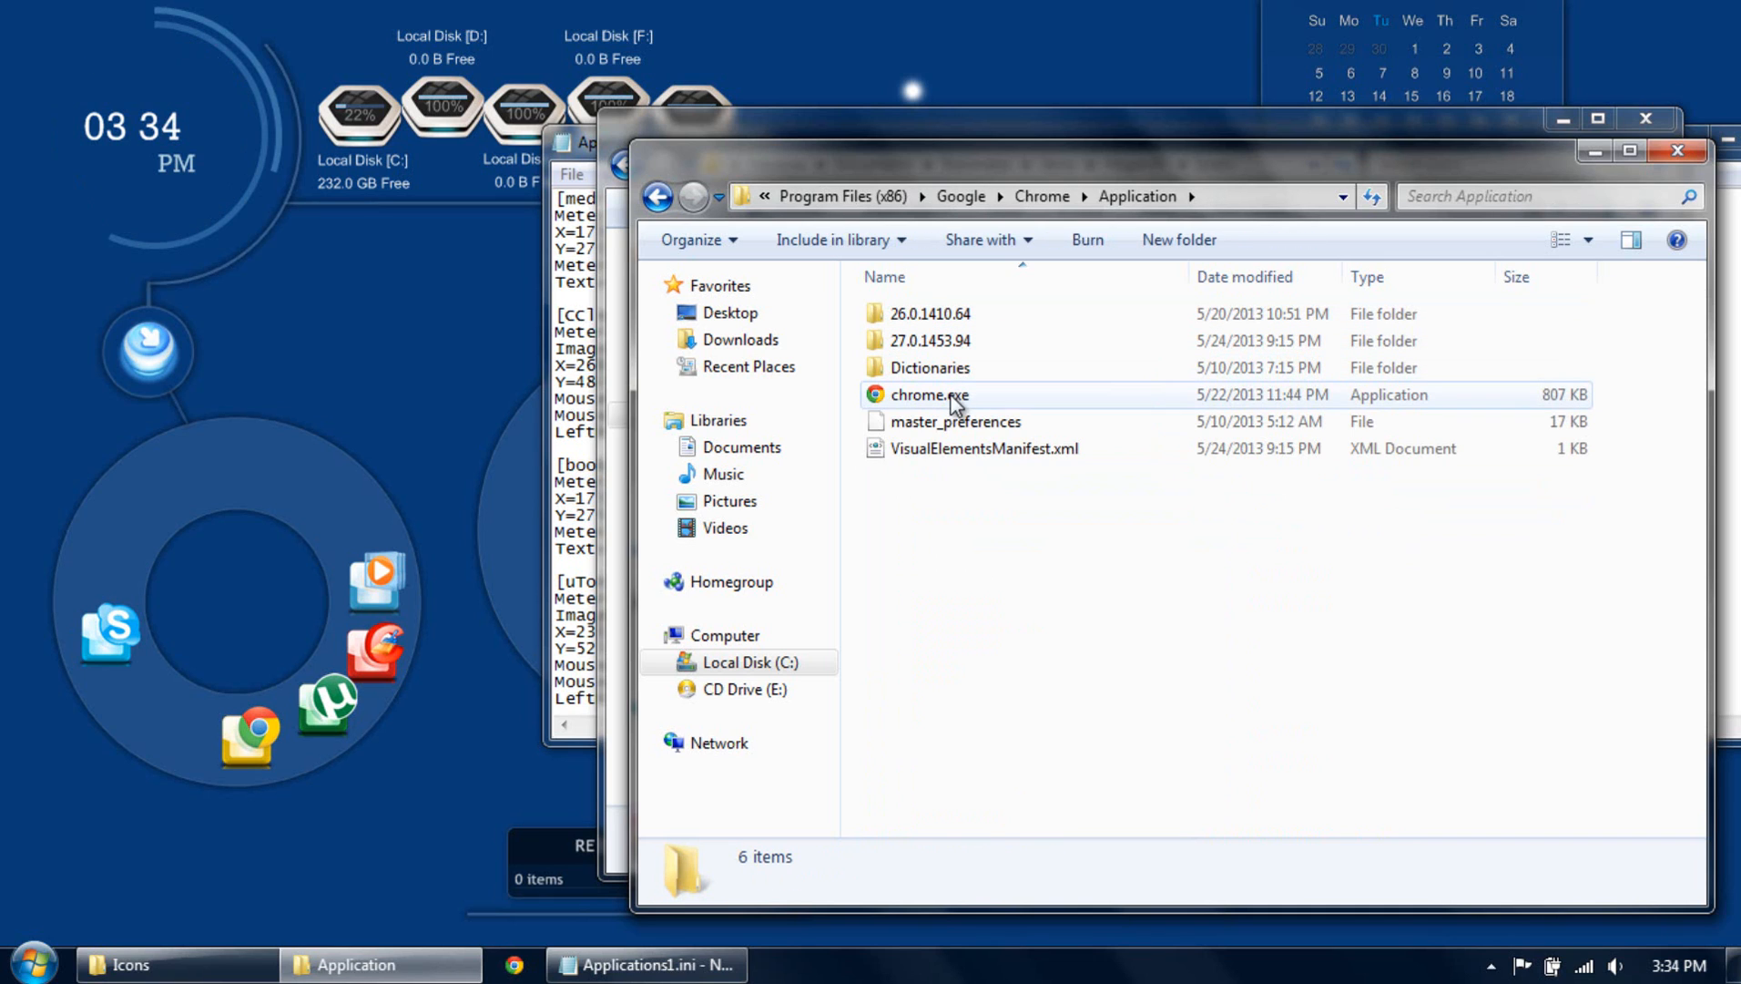
left_click(954, 401)
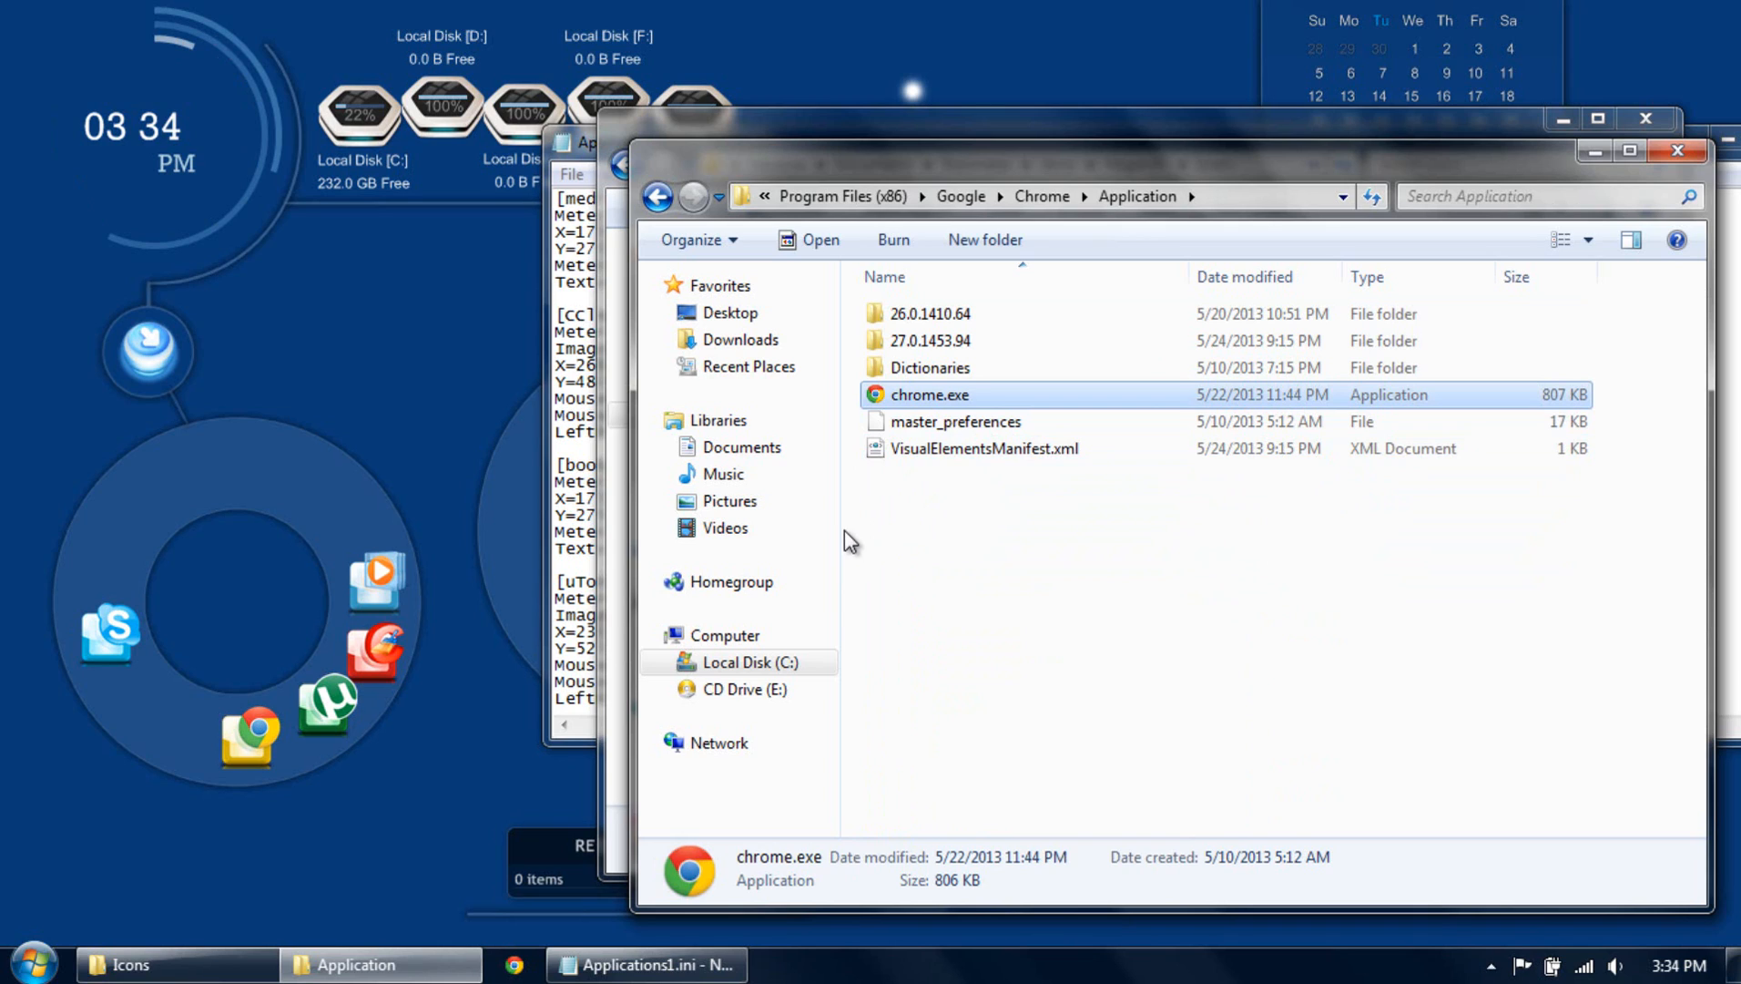
Show the Chrome Application folder's full path with a trailing backslash, discard the entry, and close both Explorer windows.
left_click(1253, 189)
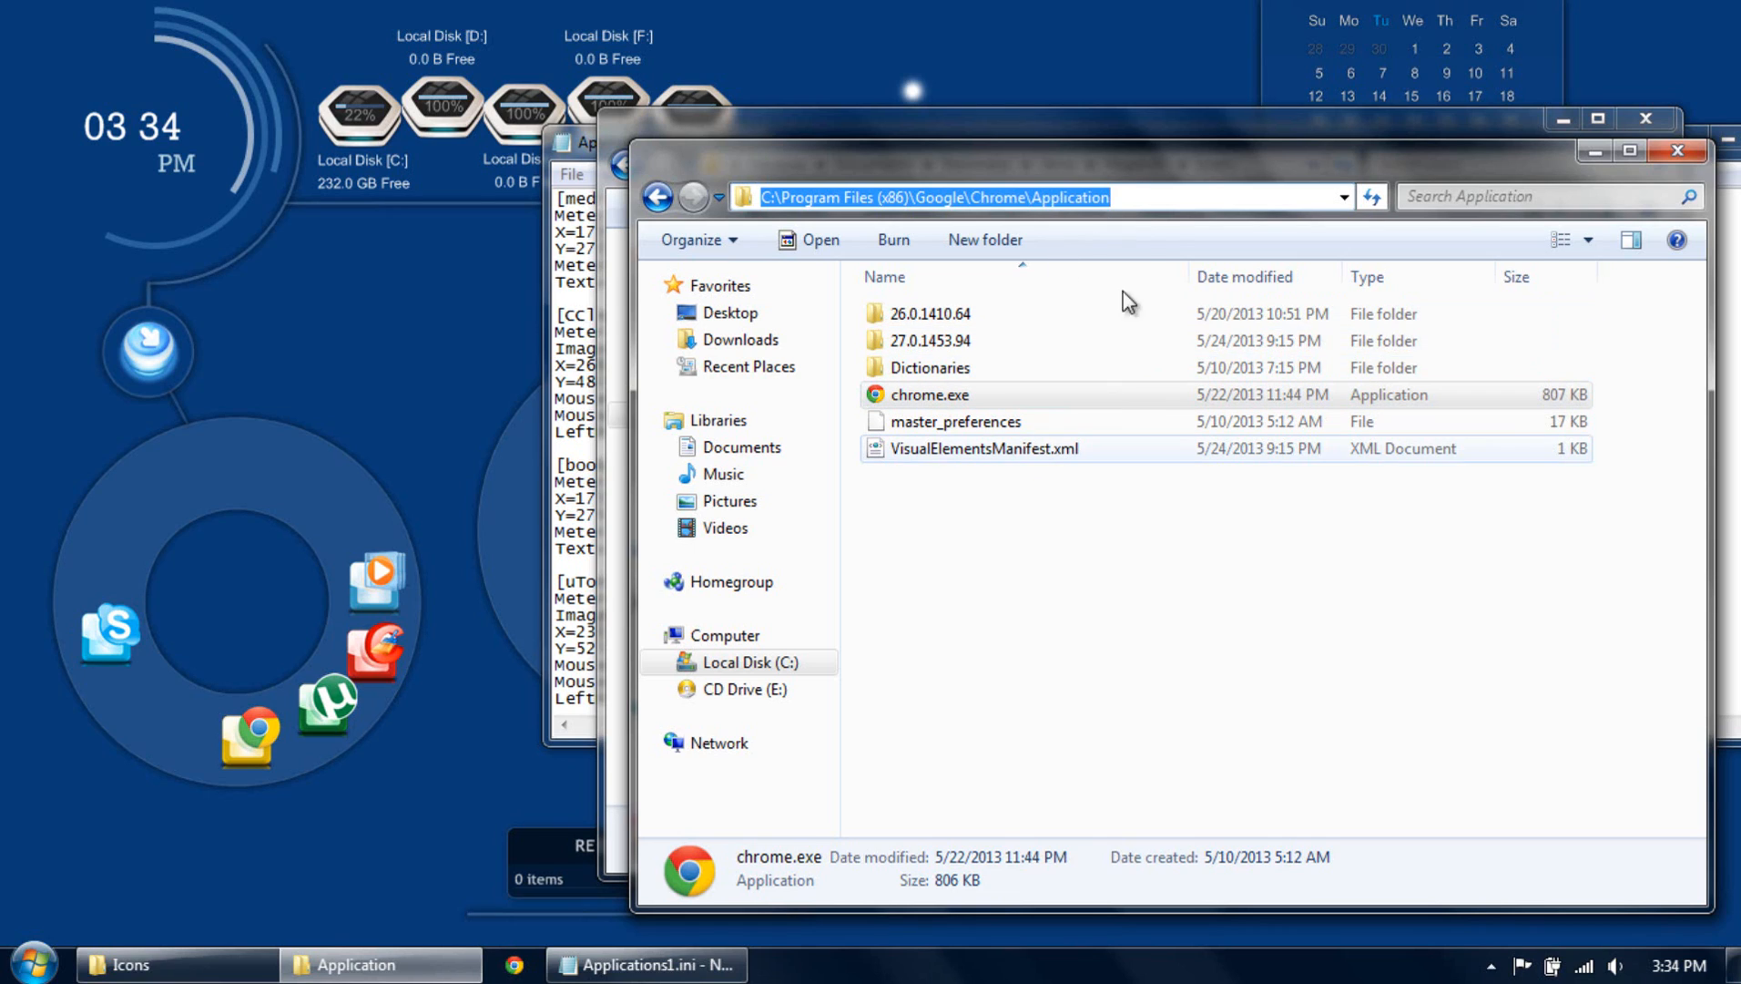
left_click(1131, 198)
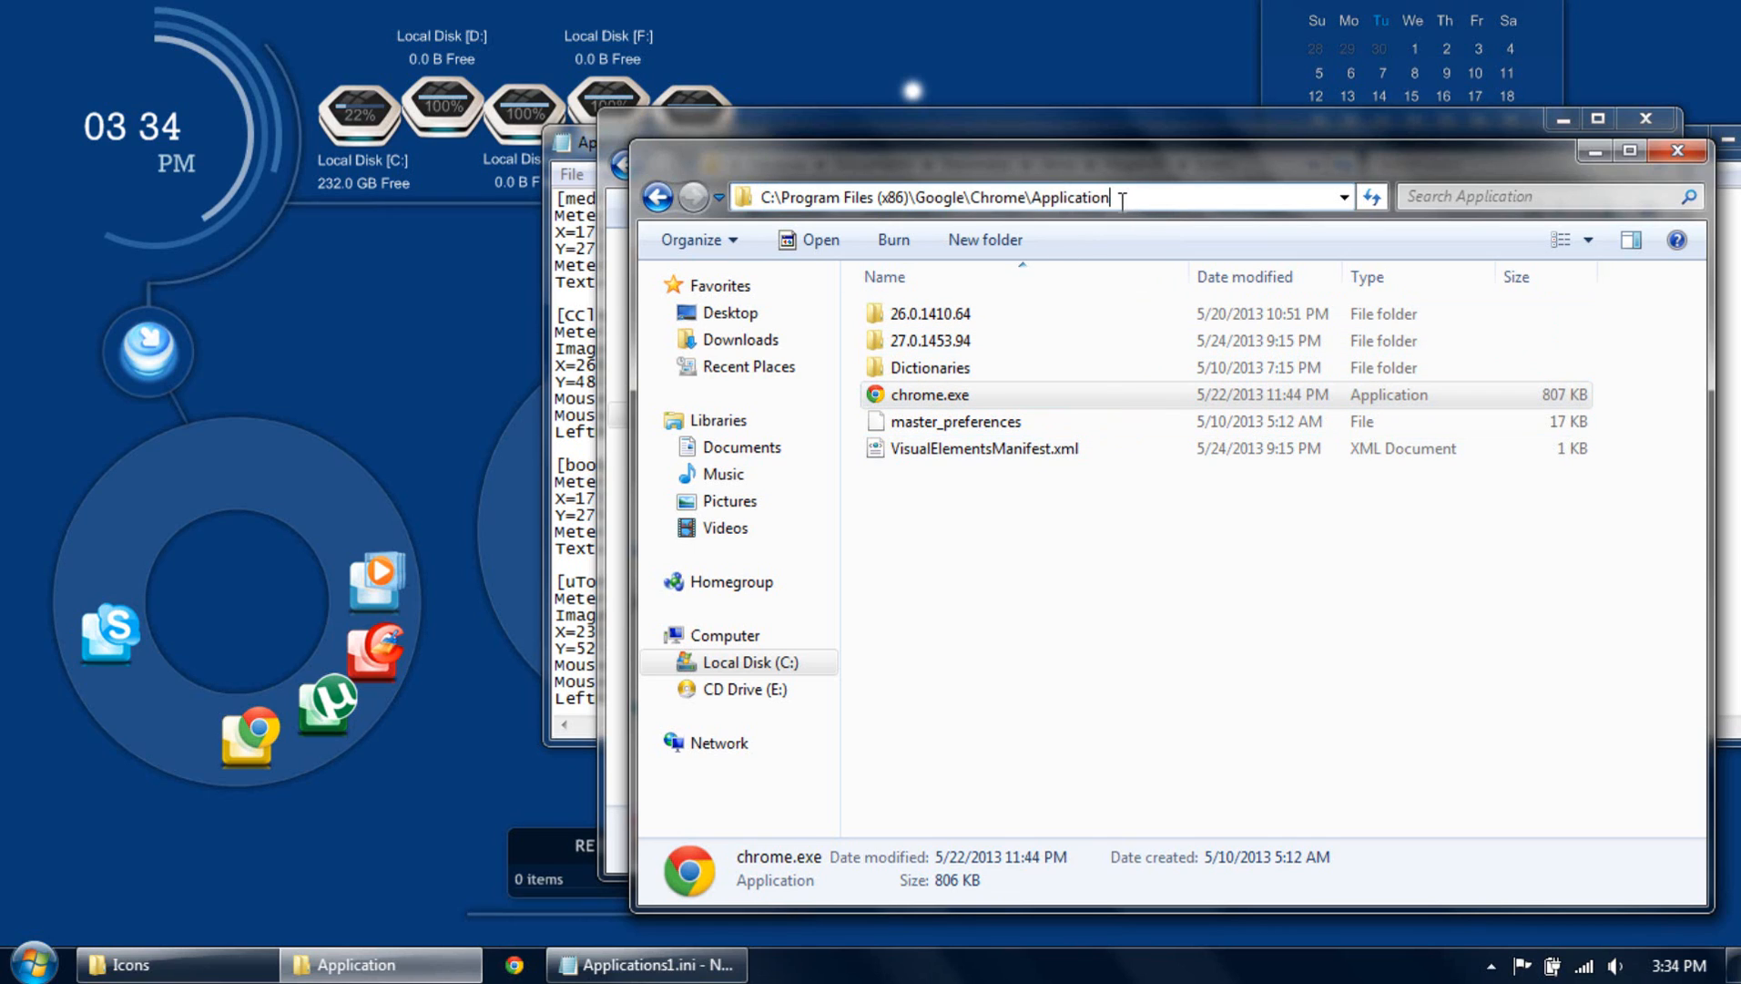
type("\\")
left_click(996, 501)
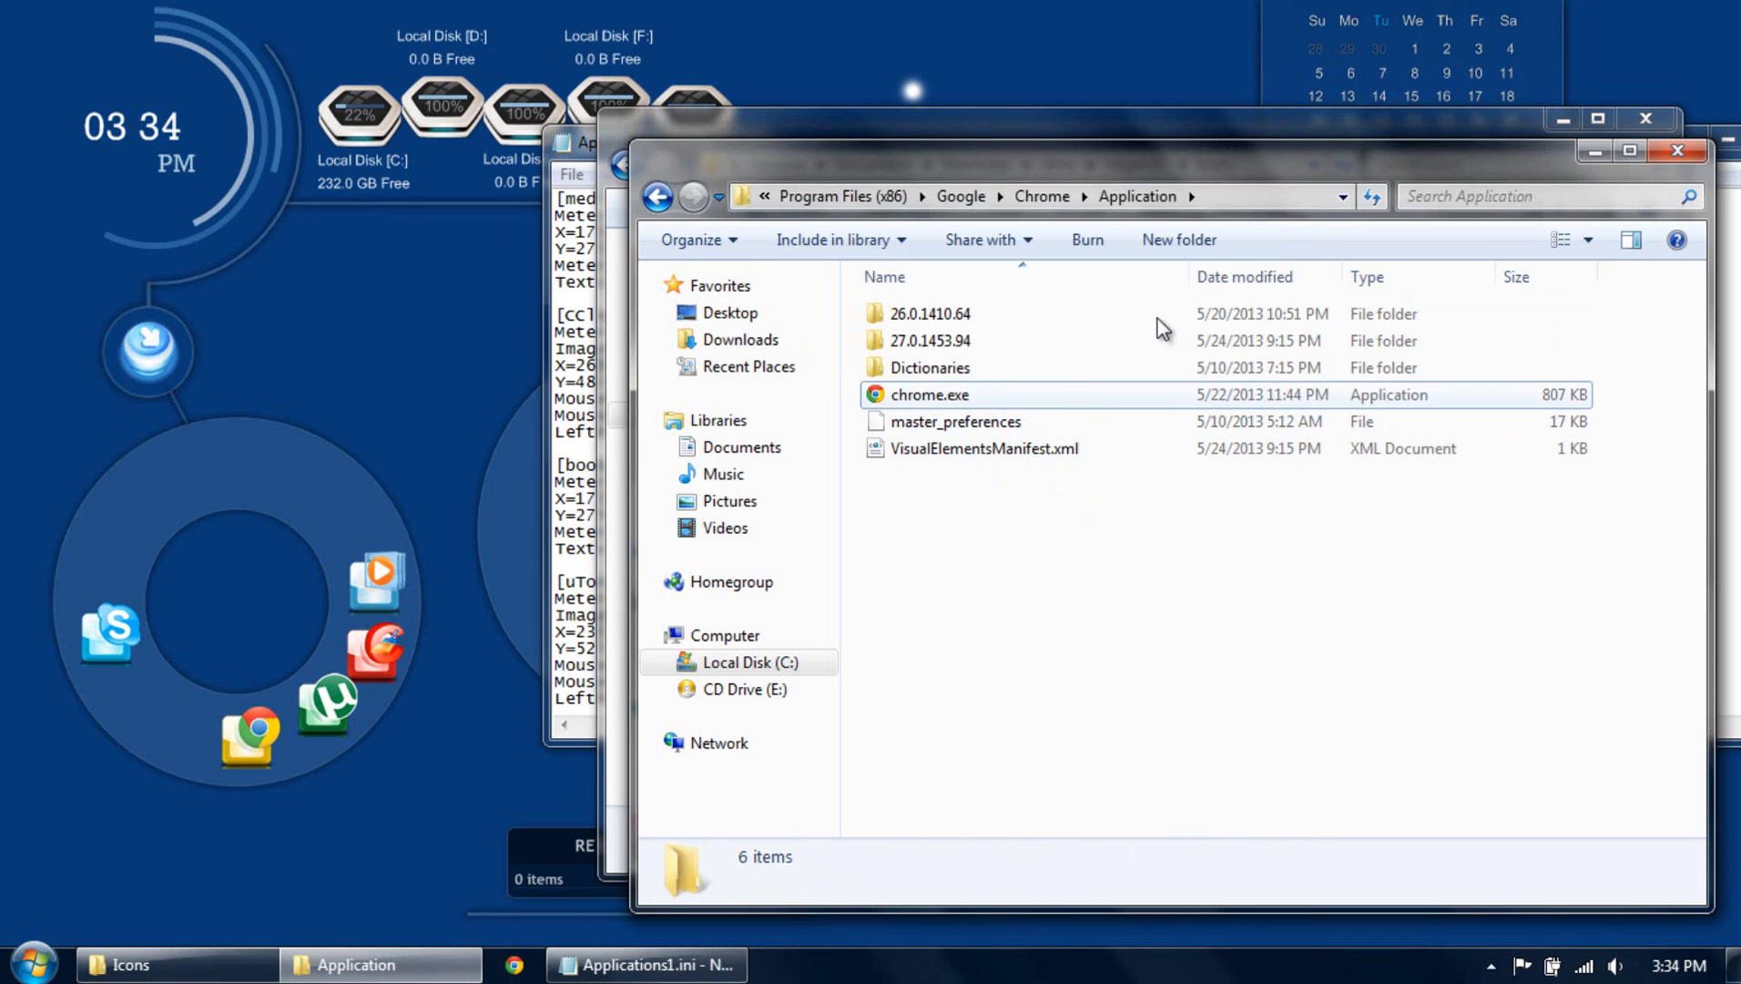
left_click(1662, 150)
left_click(1651, 120)
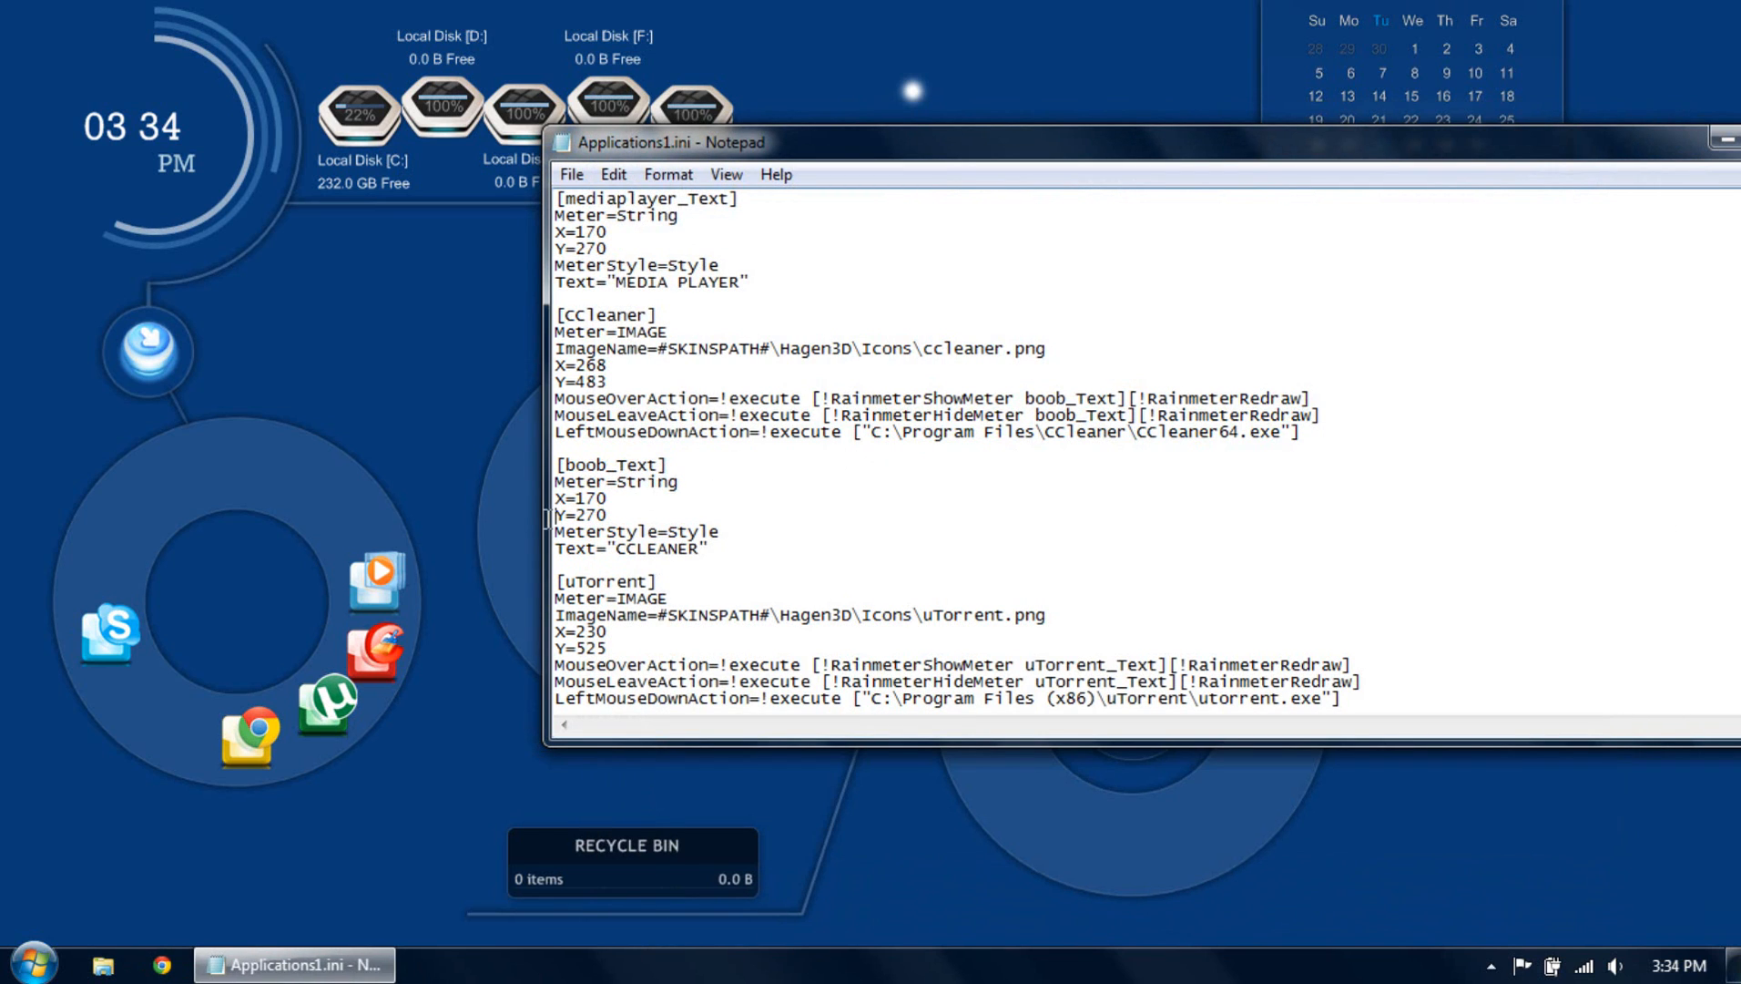
Examine the X and Y values in boob_Text, the Style section and the other application sections of Applications1.ini.
left_click_drag(556, 498, 605, 526)
left_click(623, 528)
scroll(638, 455, "down", 14)
scroll(675, 344, "down", 5)
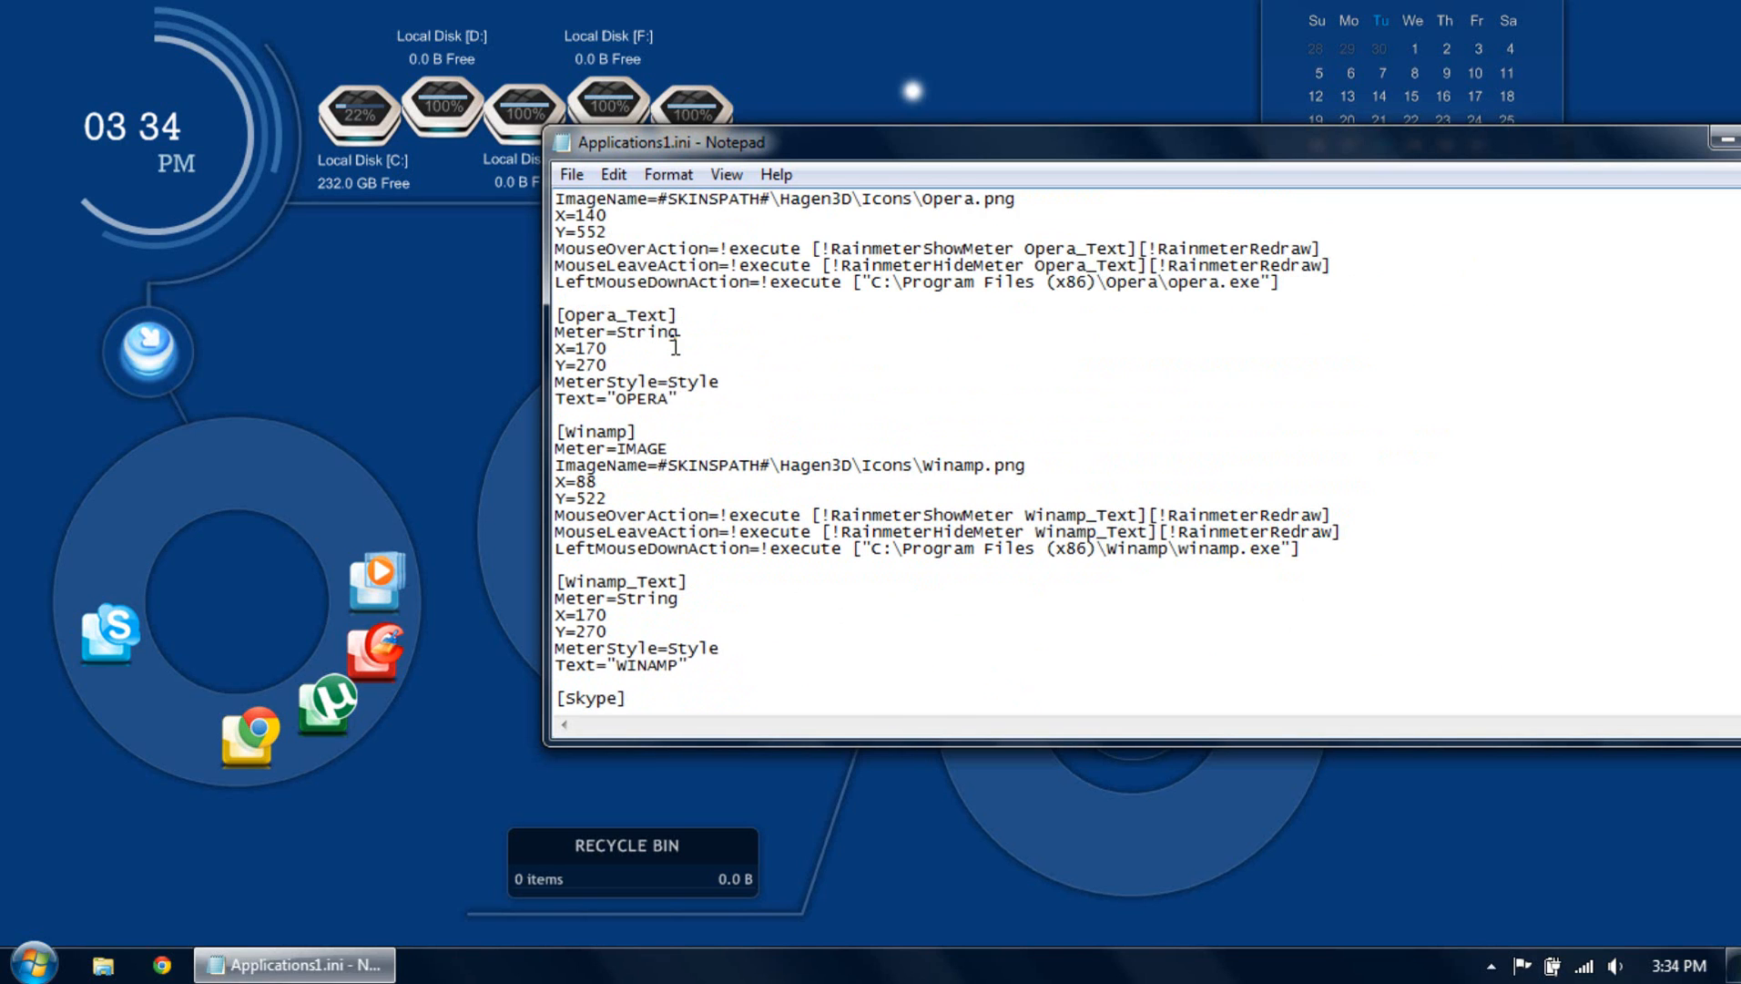
scroll(673, 351, "up", 20)
scroll(650, 410, "up", 20)
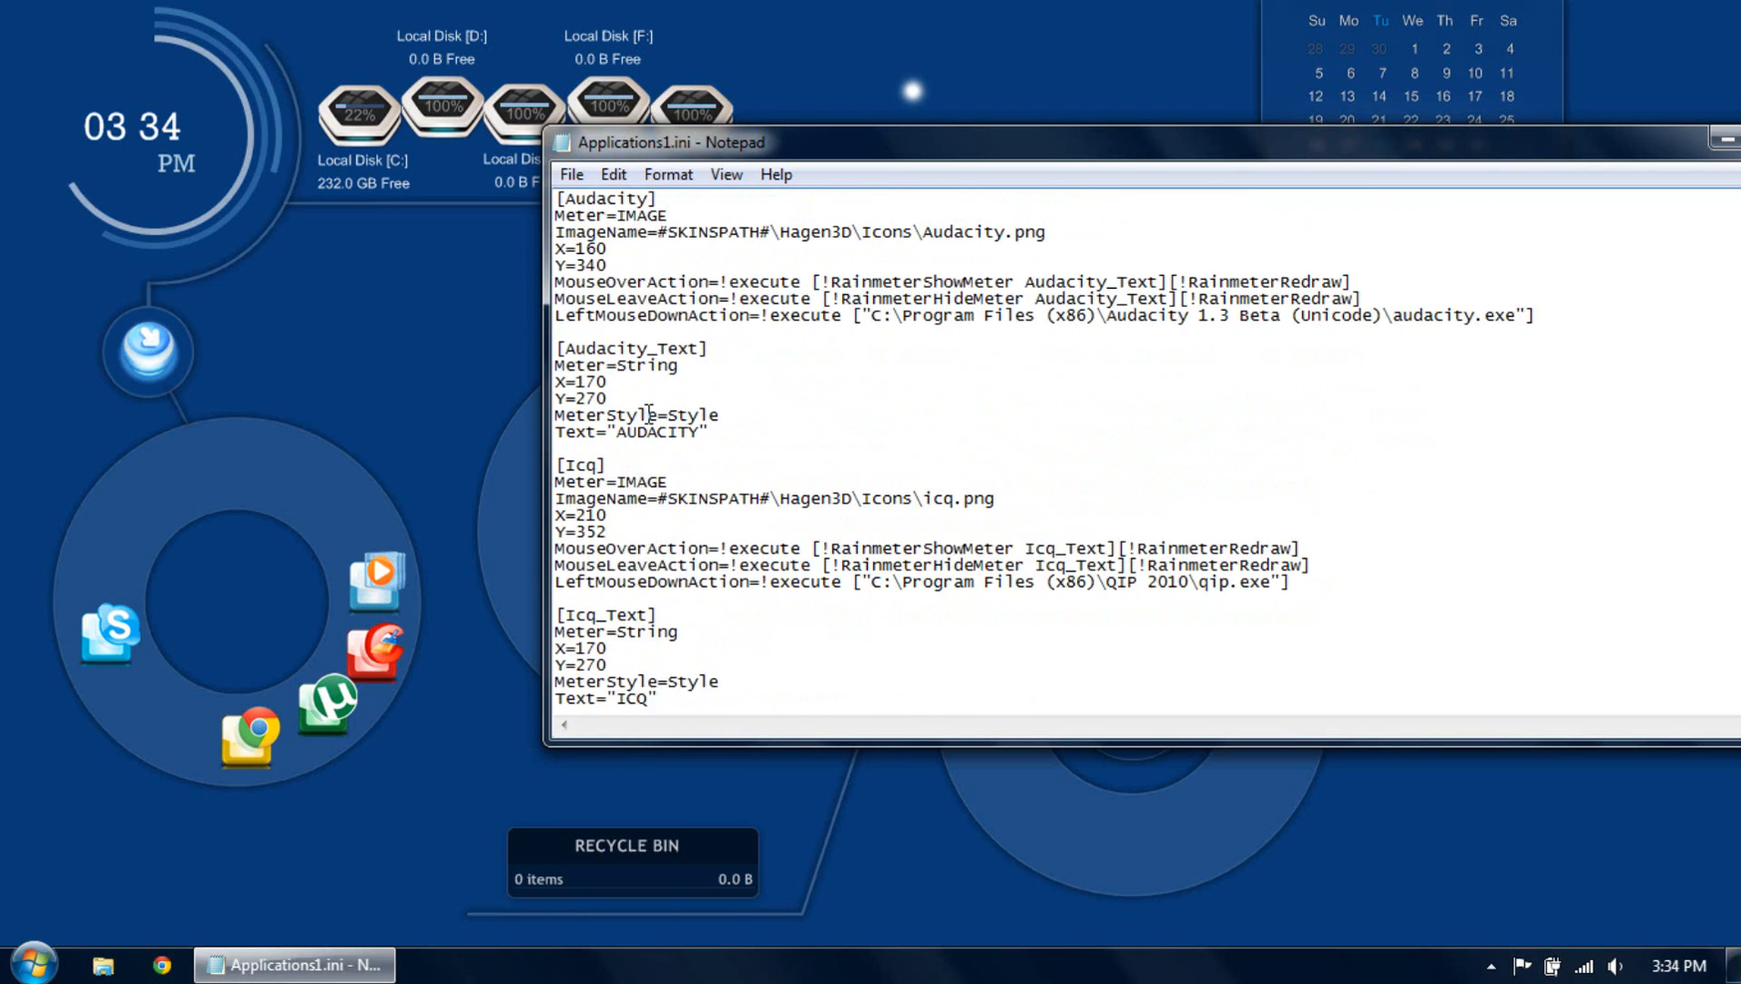
scroll(650, 592, "down", 3)
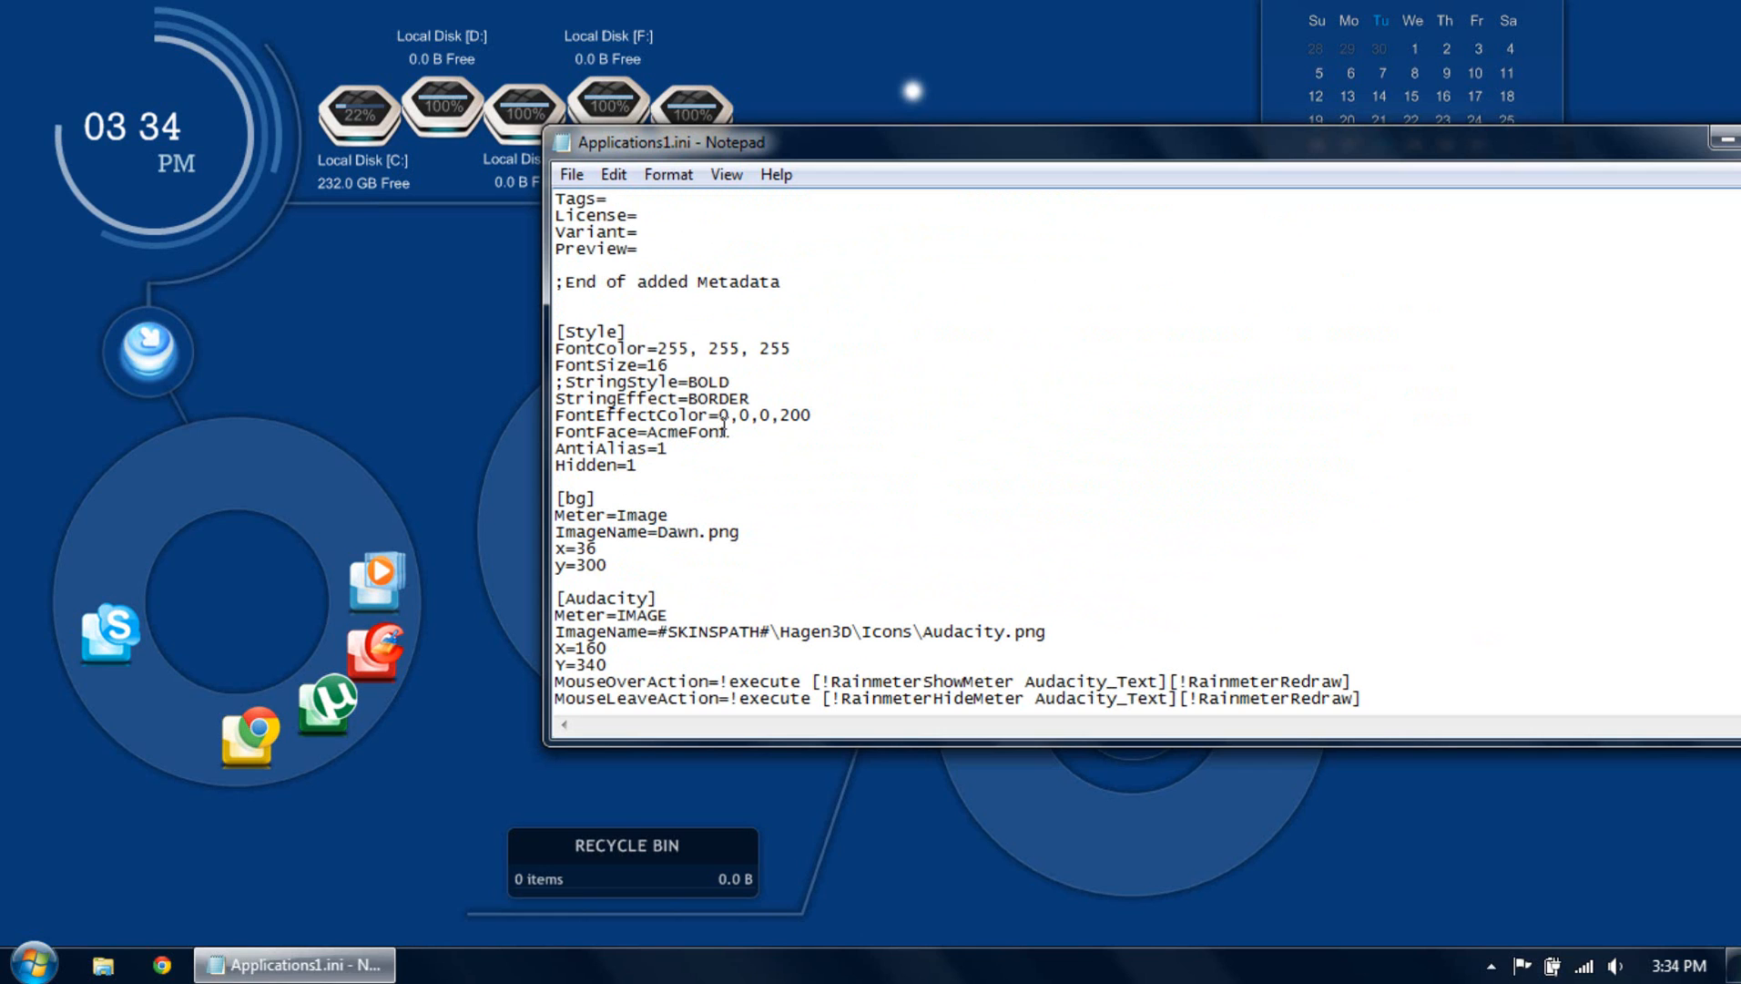
scroll(724, 427, "down", 20)
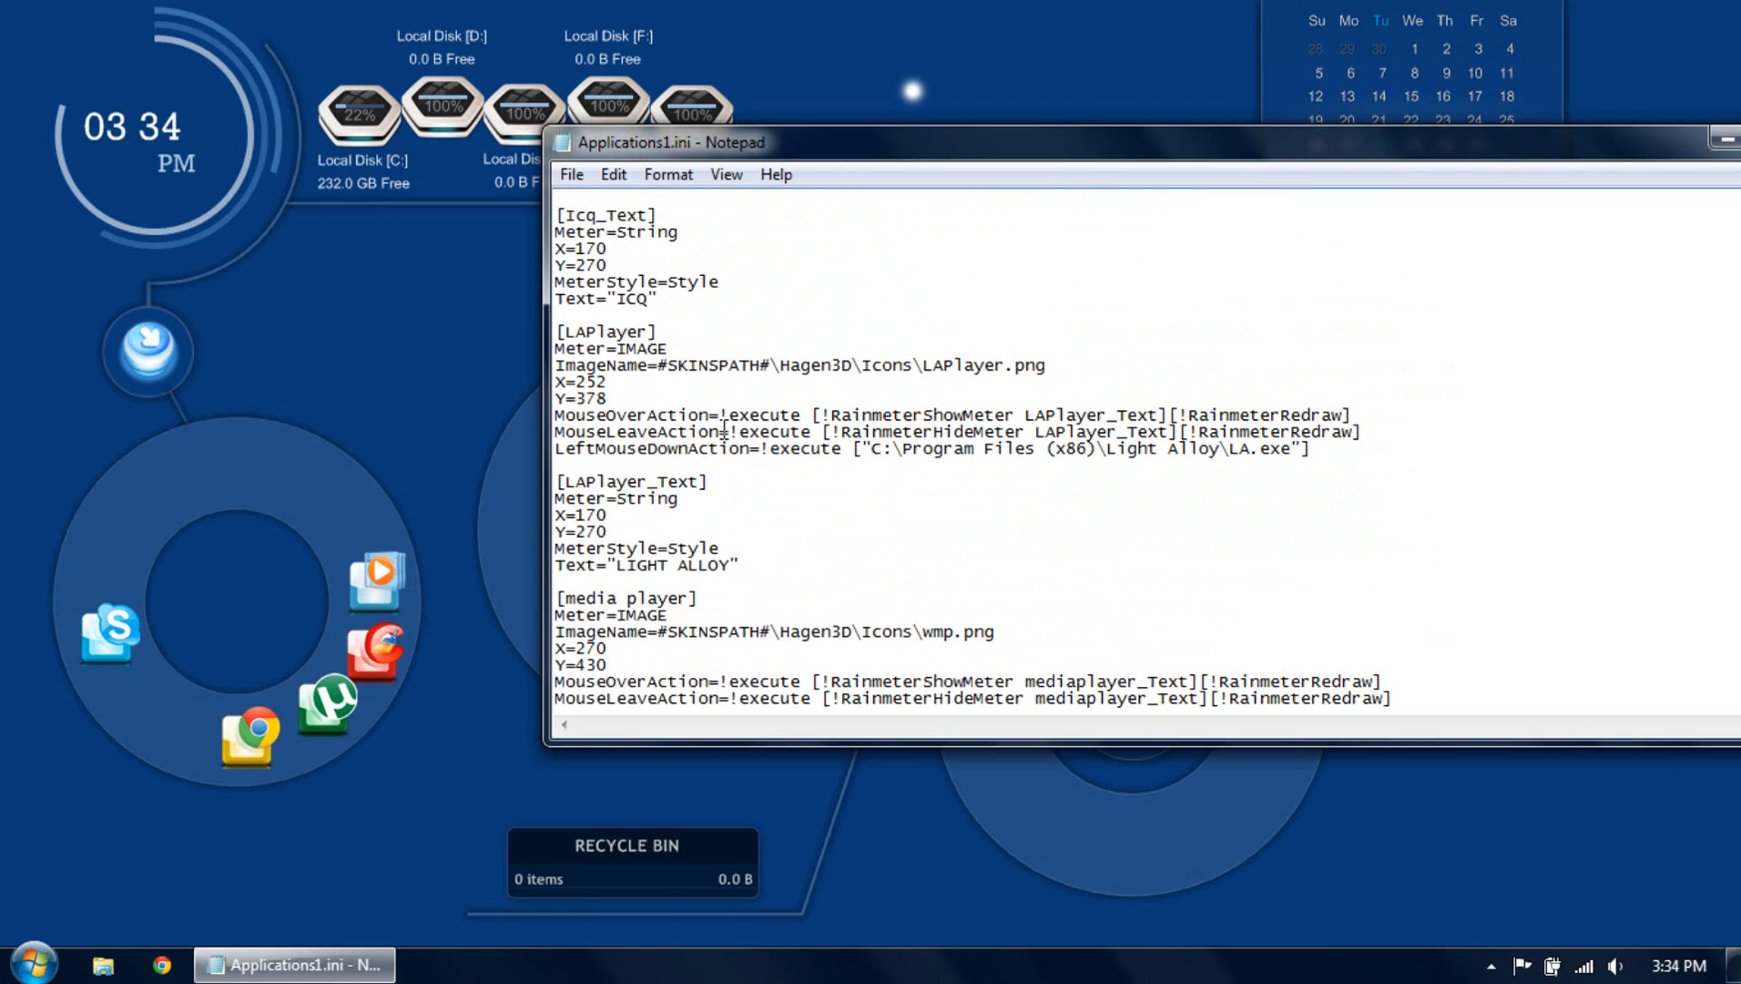
scroll(724, 427, "down", 4)
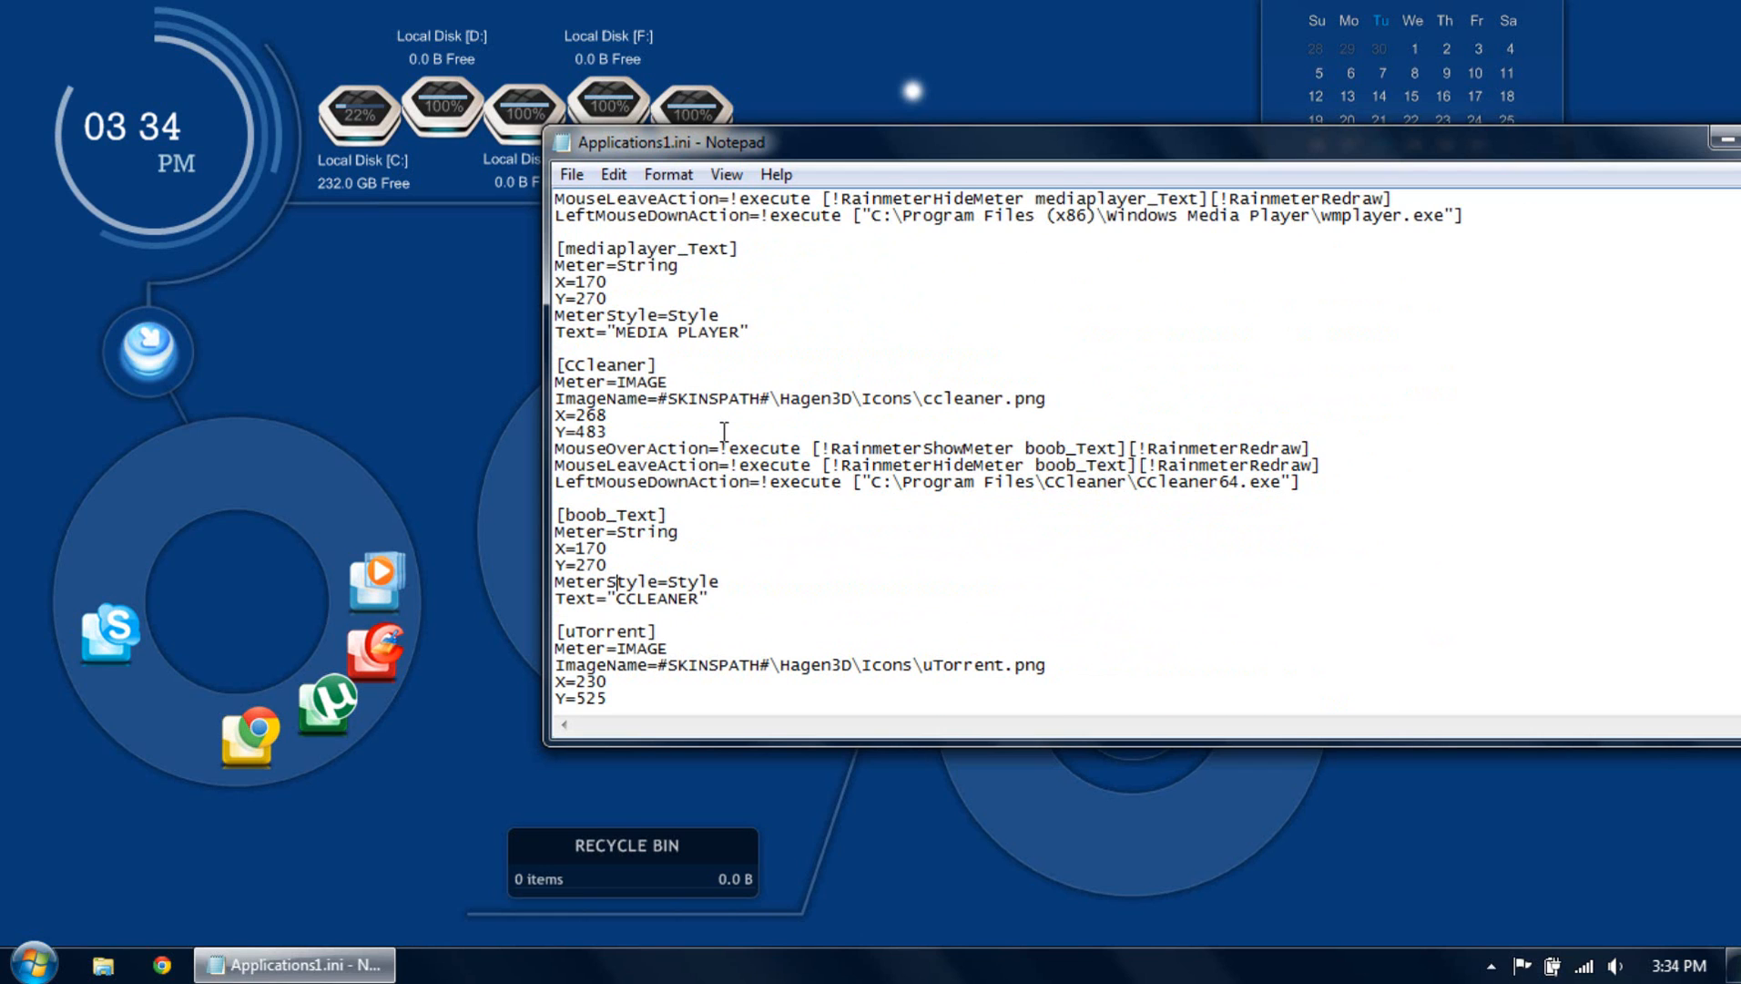
In Applications1.ini, set the [Chrome] icon's X to 120 and Y to 530, and refresh the application skin.
scroll(724, 431, "down", 2)
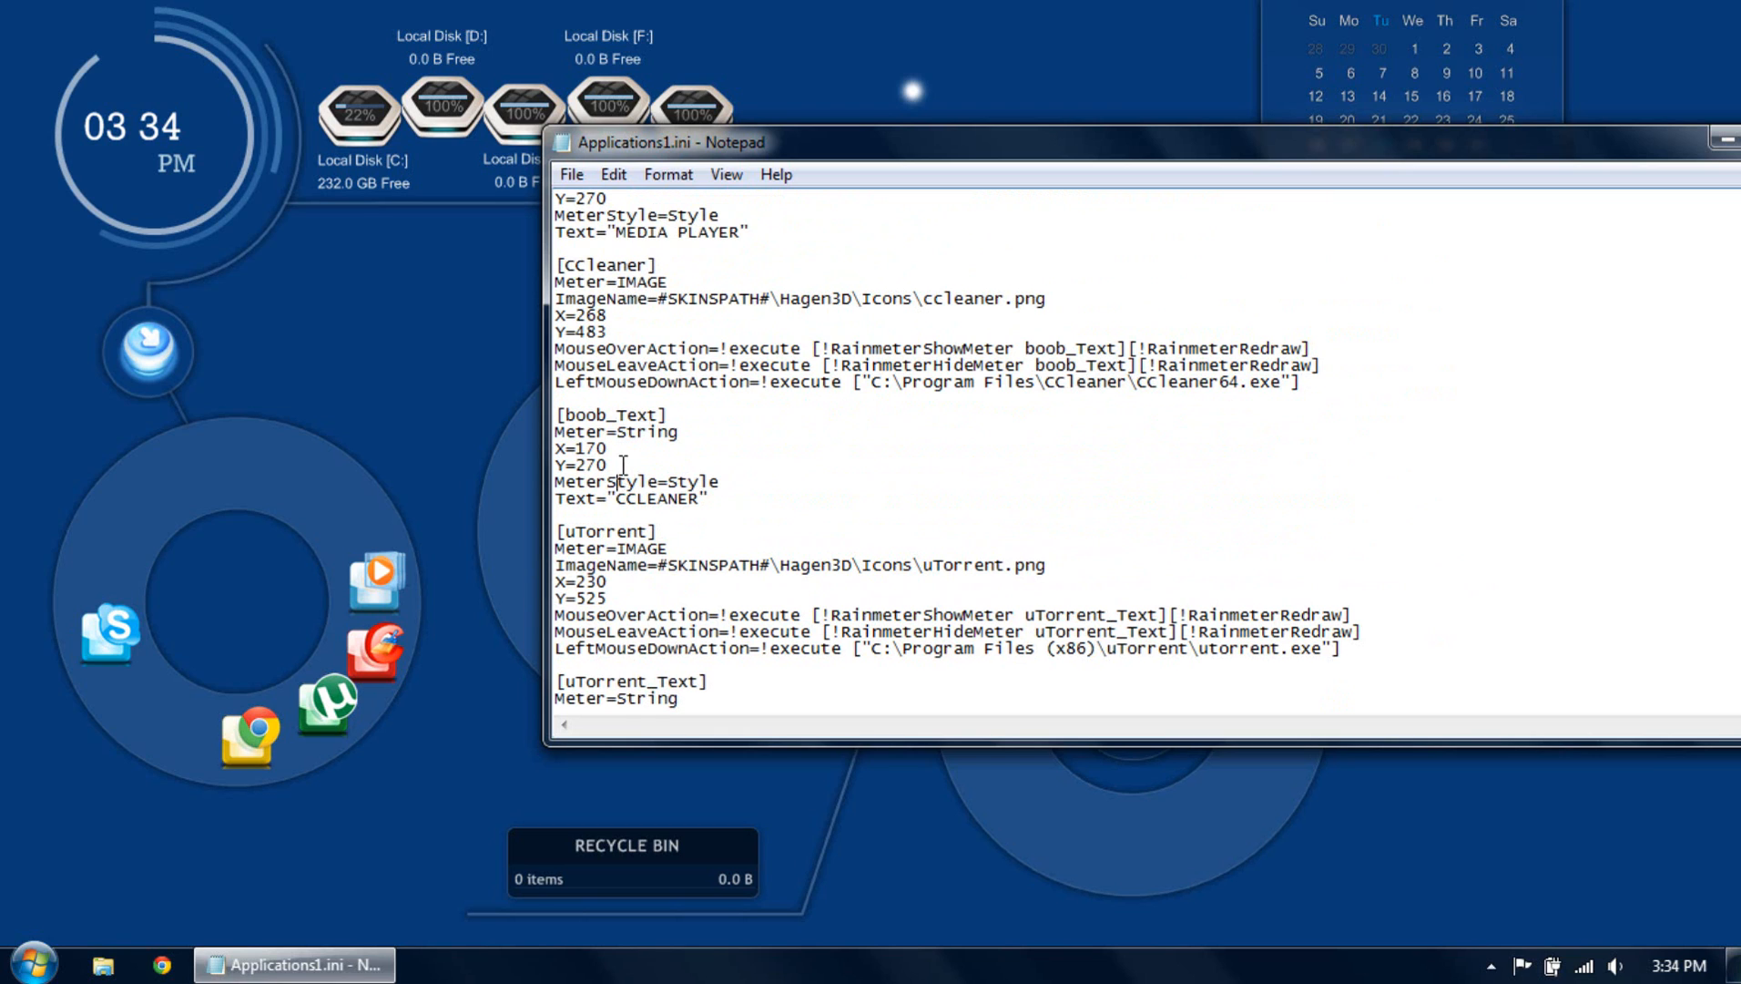
scroll(624, 465, "down", 1)
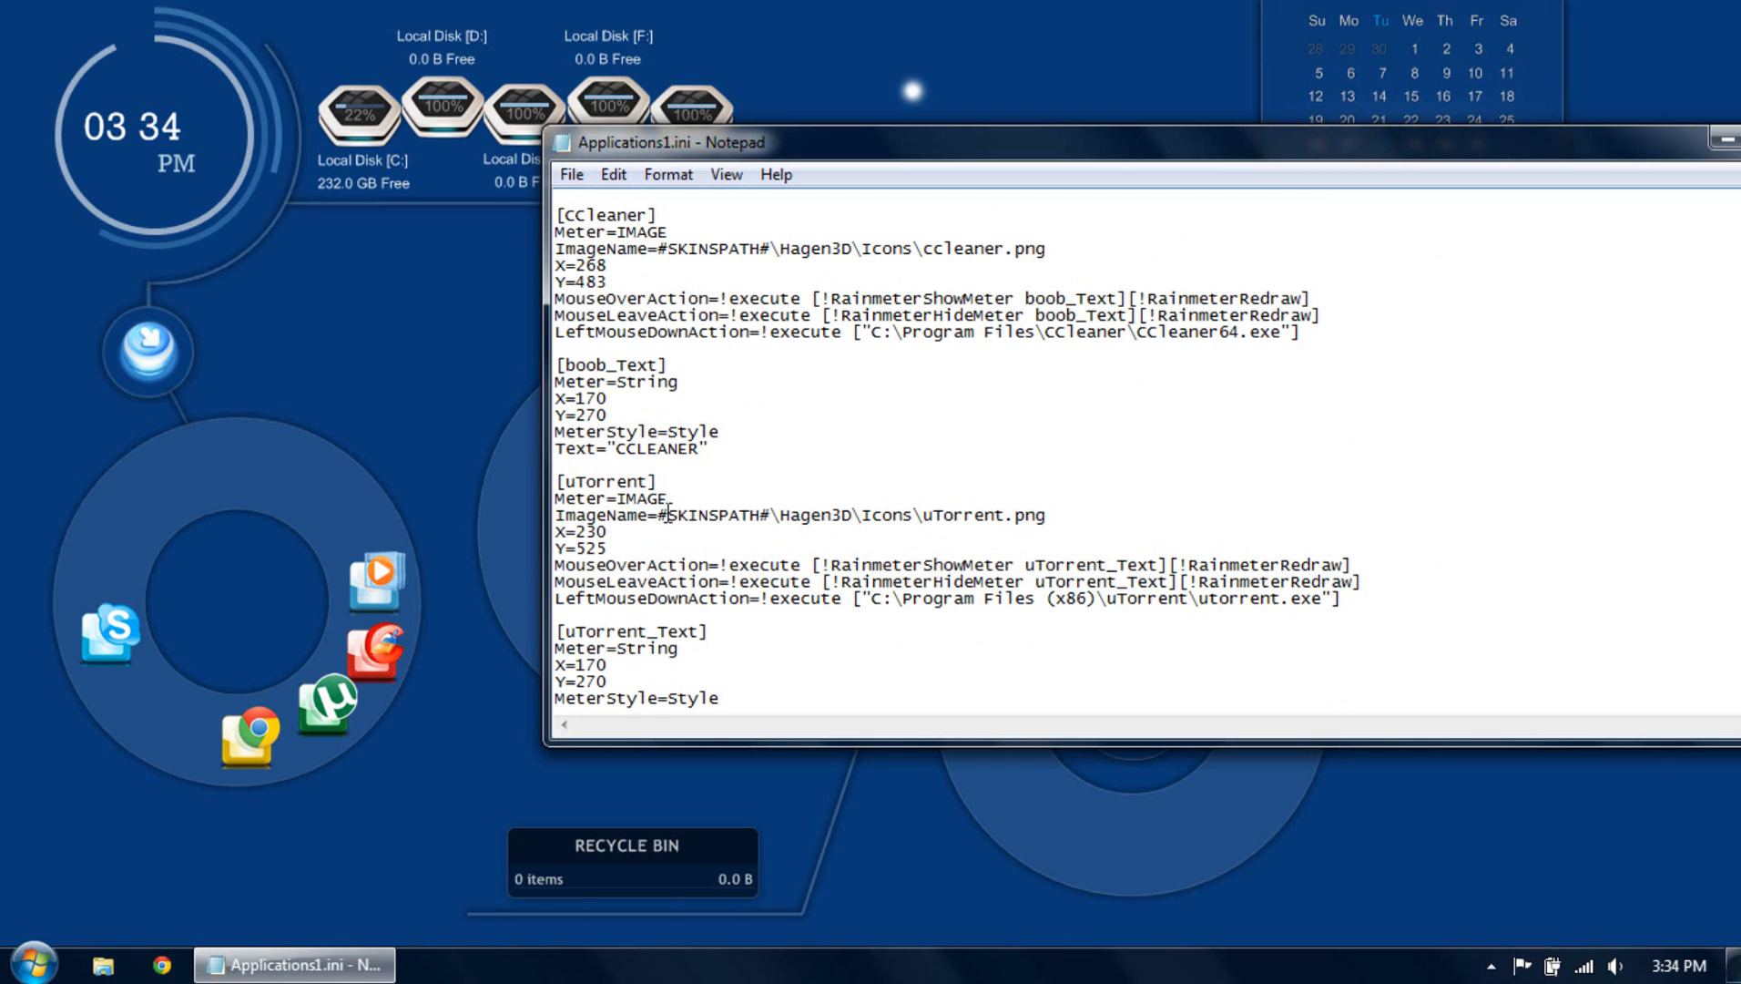
scroll(669, 514, "down", 2)
scroll(669, 511, "up", 5)
scroll(668, 512, "down", 4)
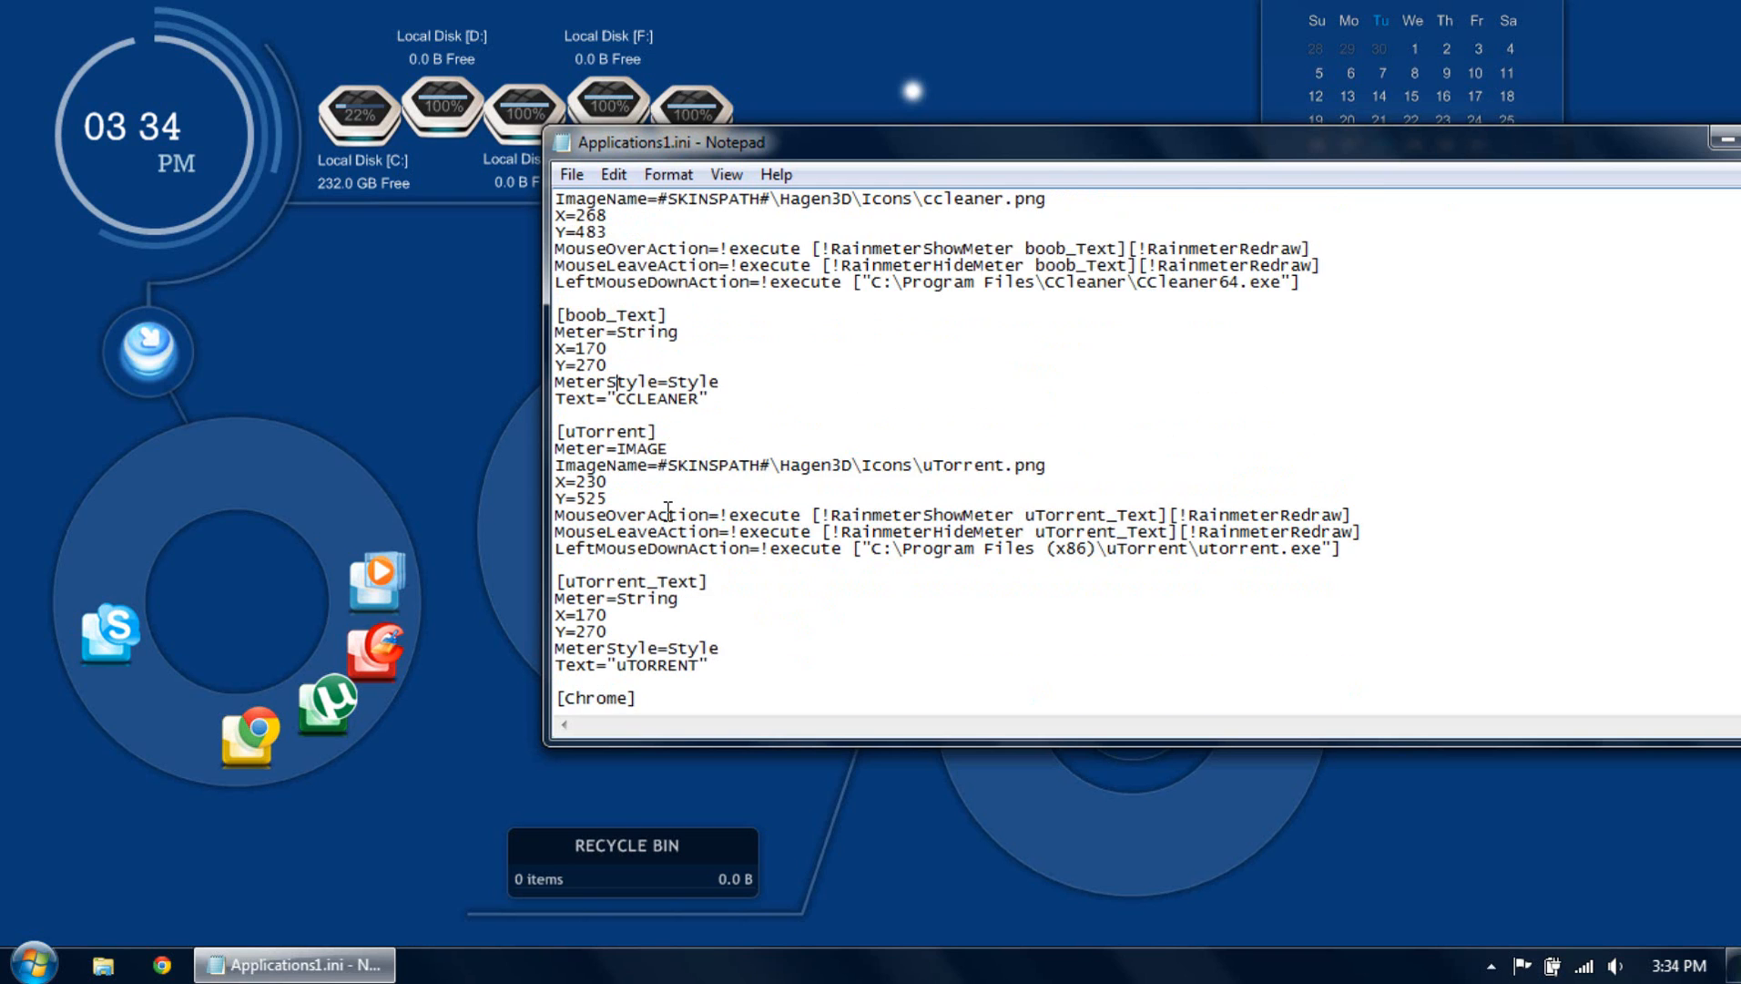
scroll(668, 510, "down", 7)
scroll(644, 553, "down", 1)
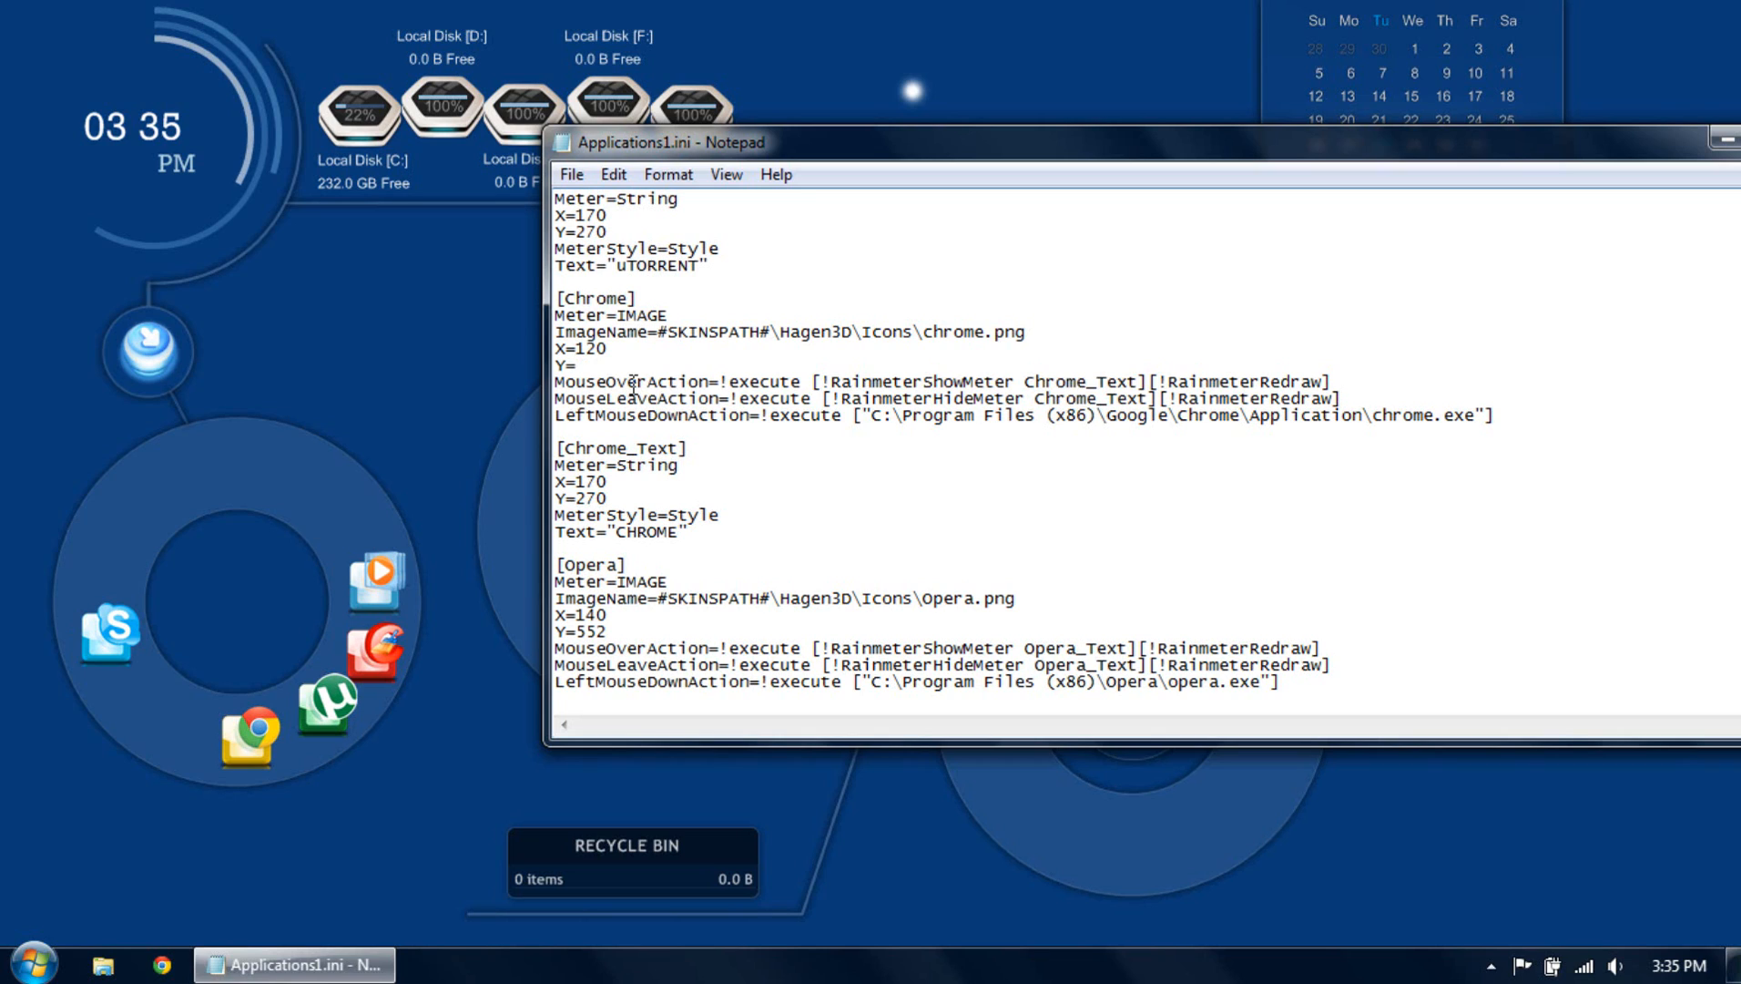
type("530")
right_click(242, 716)
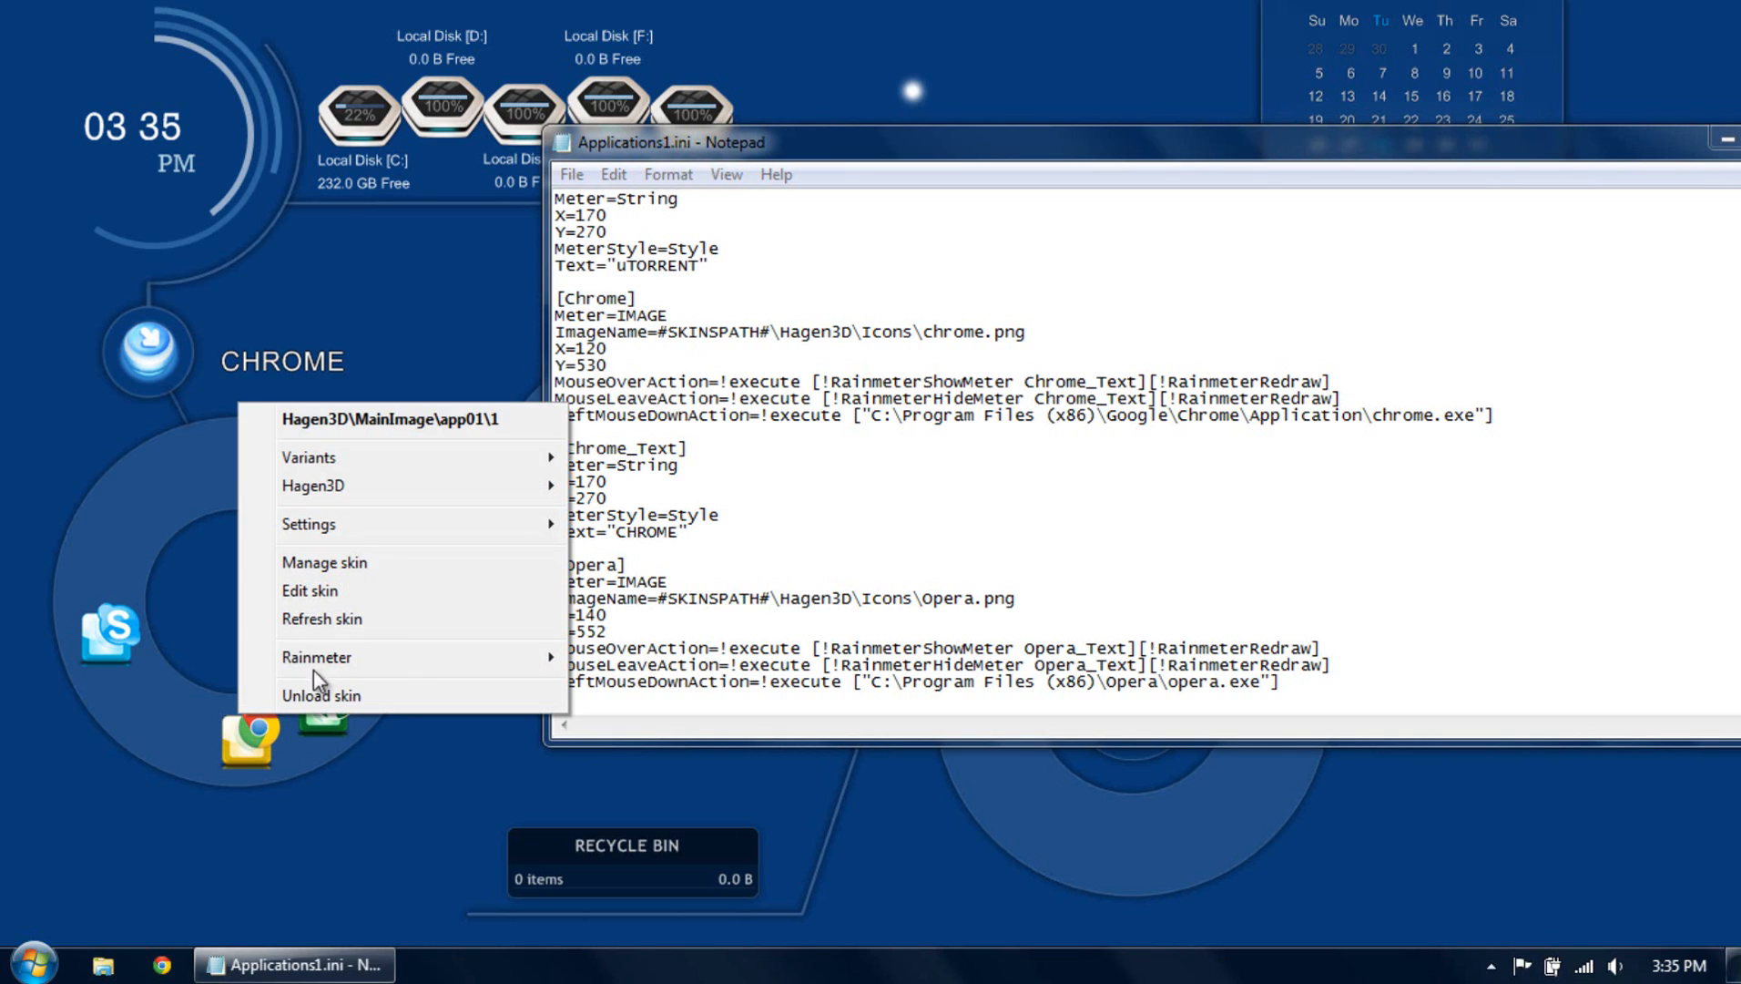
left_click(333, 621)
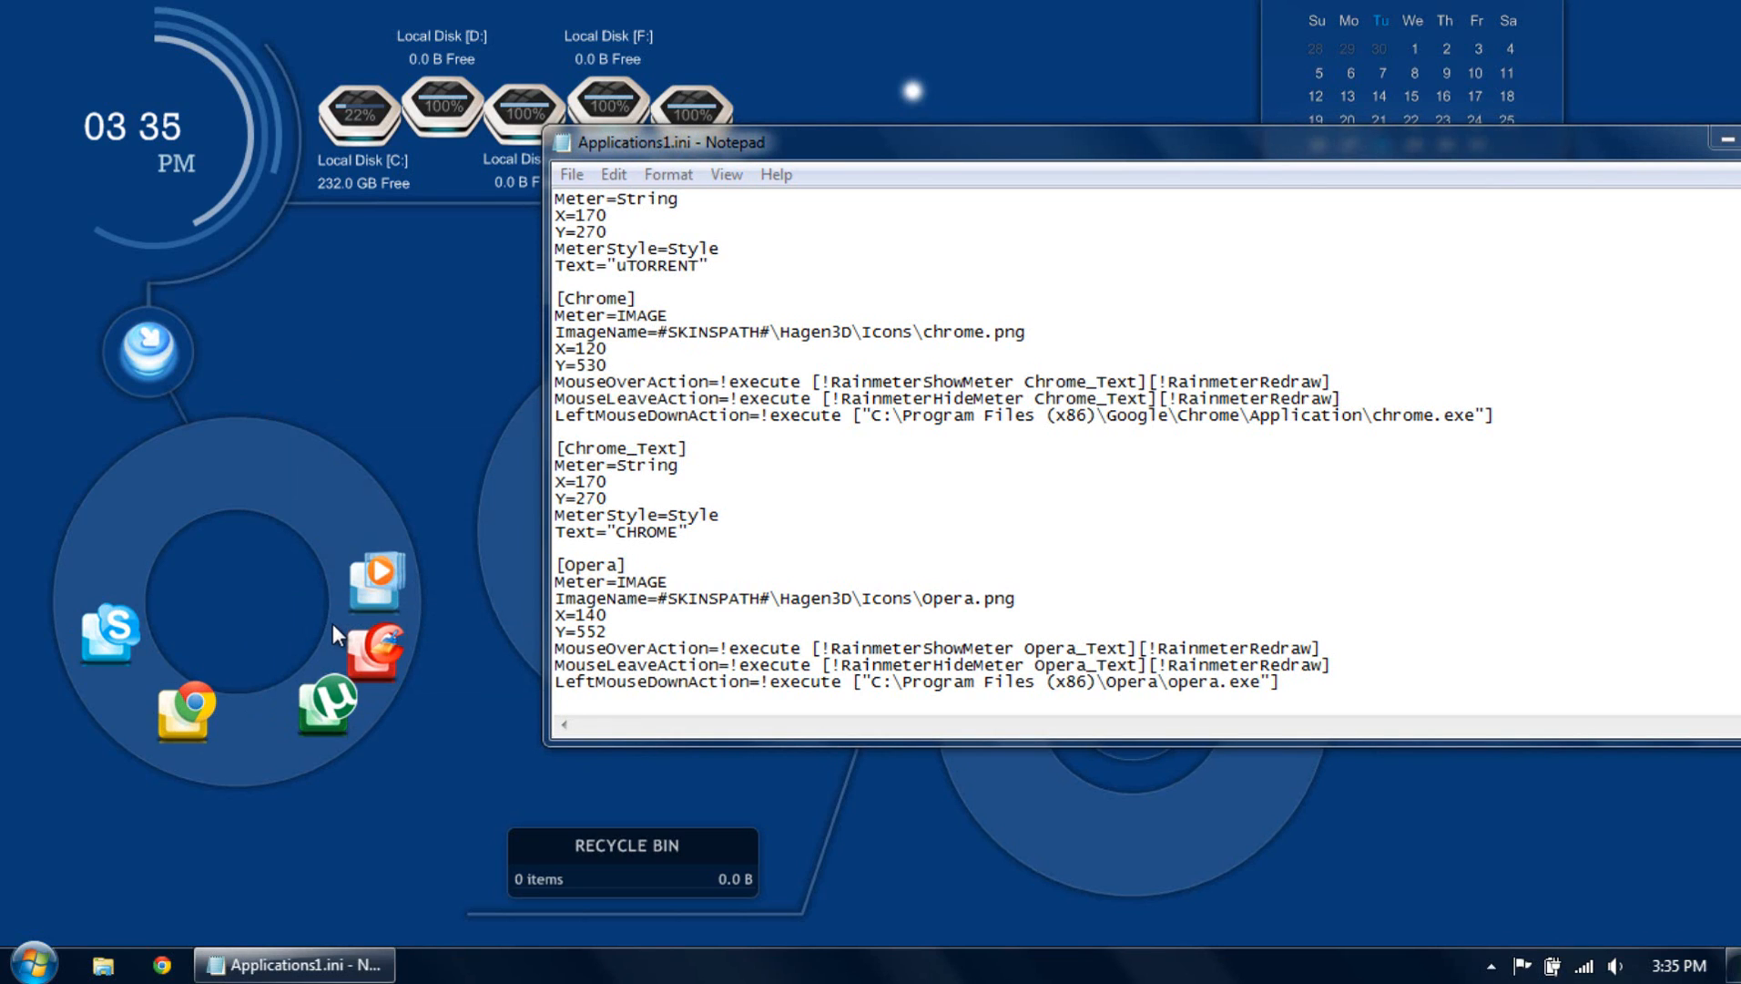
Set X to 105 in the [Chrome] section with Y at 530, and refresh the application skin.
left_click(719, 485)
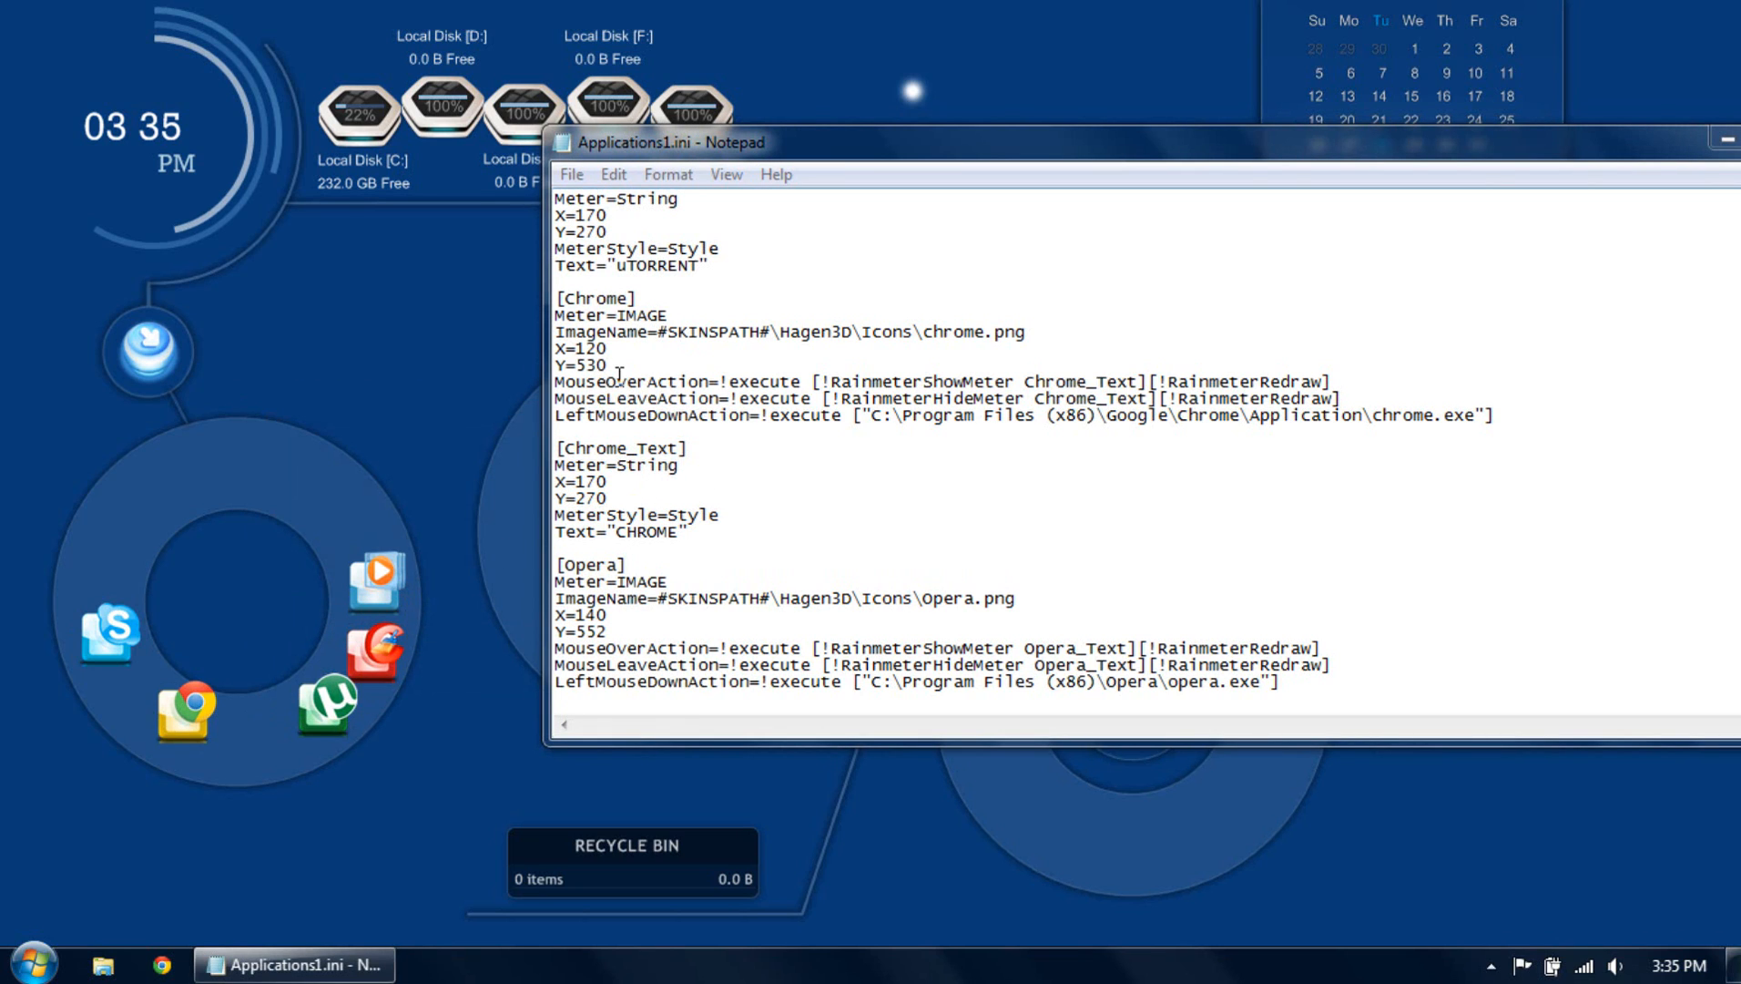
left_click(624, 369)
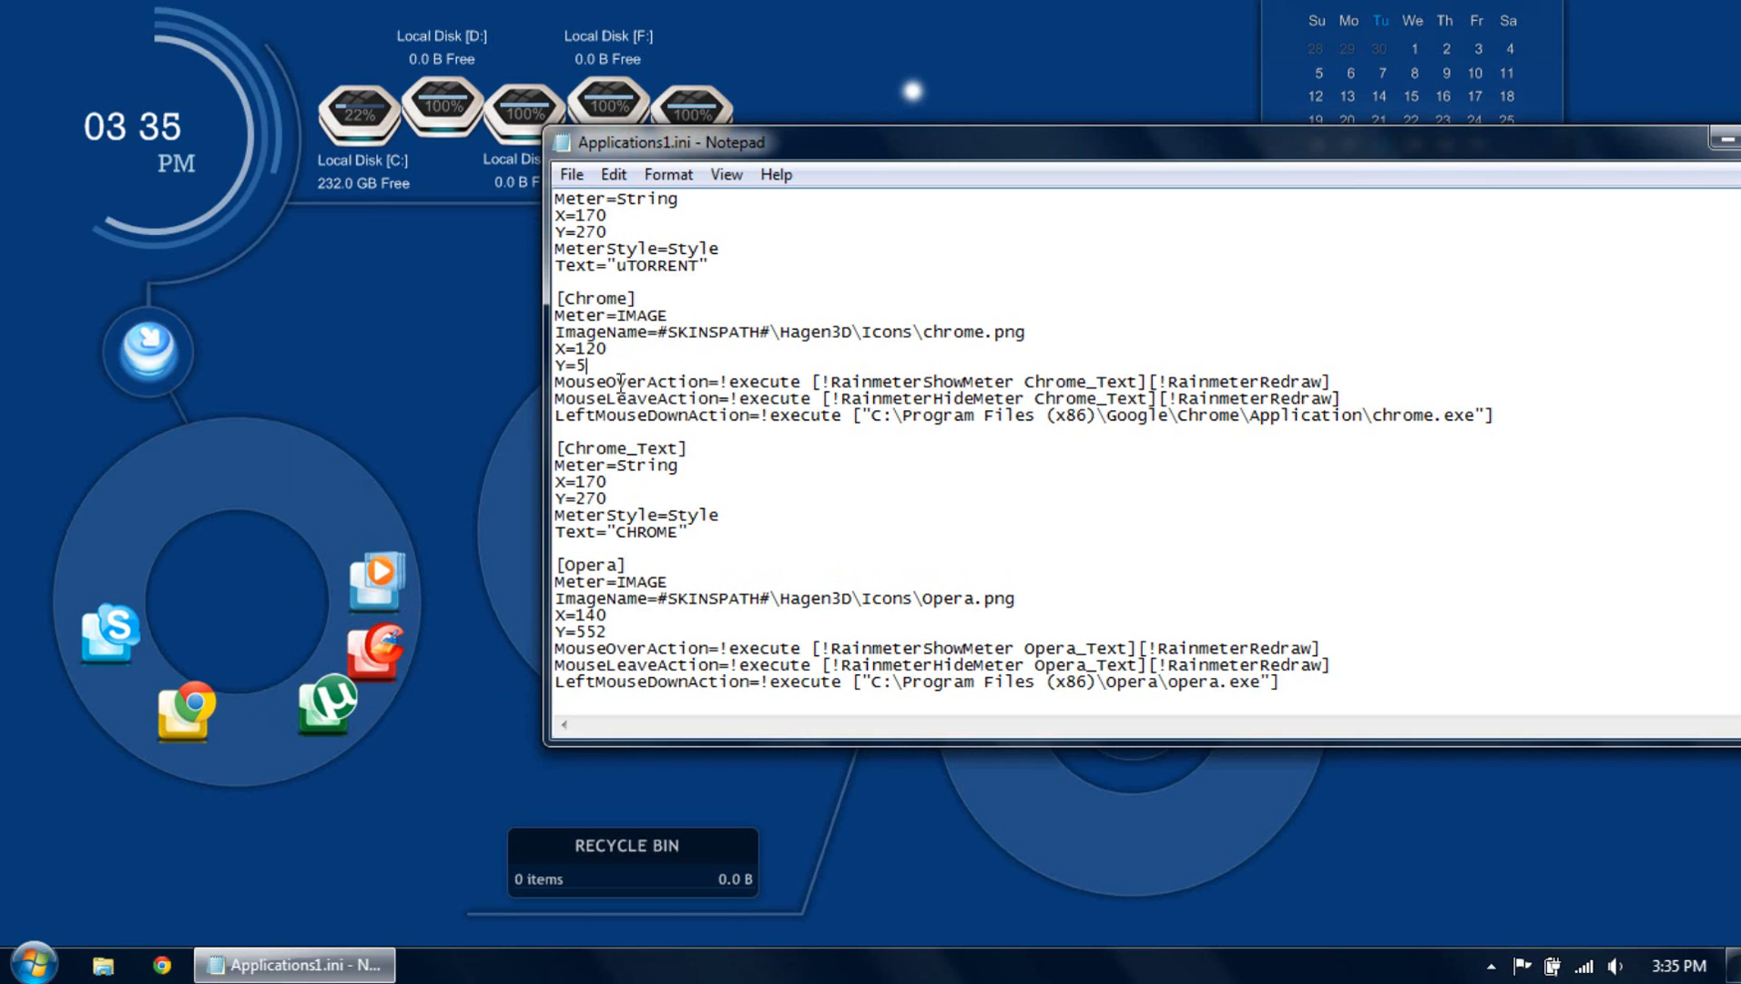
type("0")
key("BackSpace")
type("0")
key("BackSpace")
type("10")
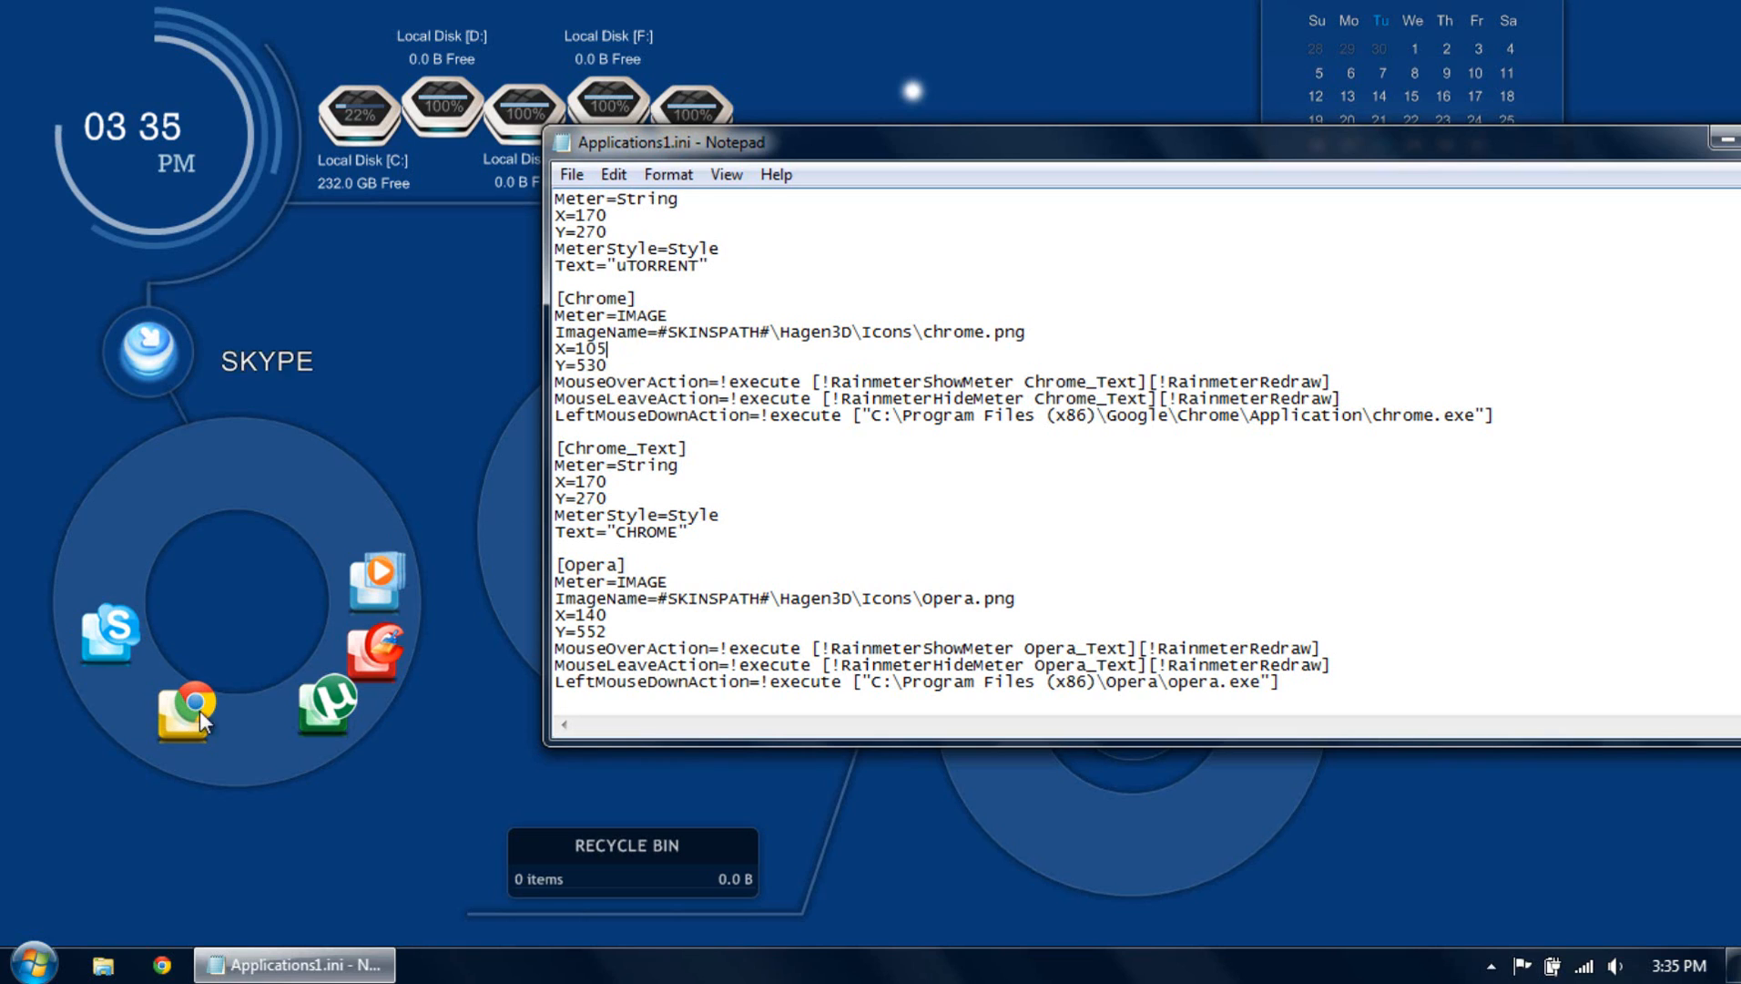
right_click(231, 713)
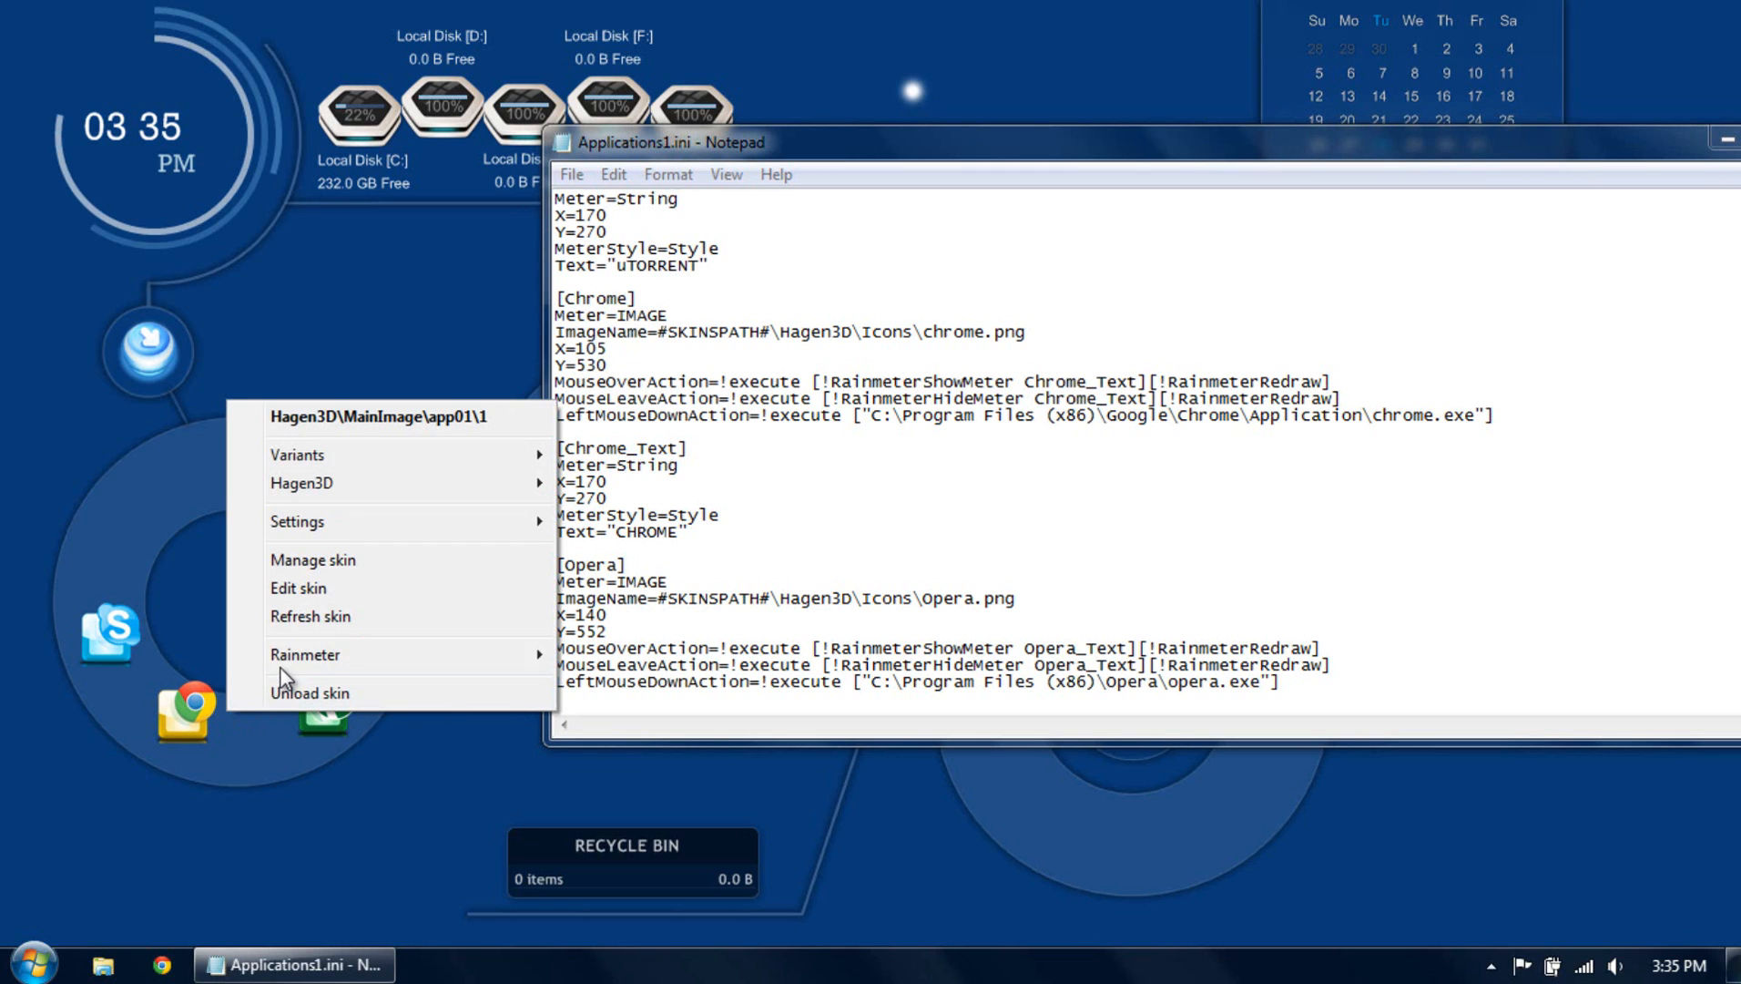
left_click(304, 620)
Set the Chrome icon's X to 90 in the [Chrome] section and refresh the application skin.
left_click(594, 364)
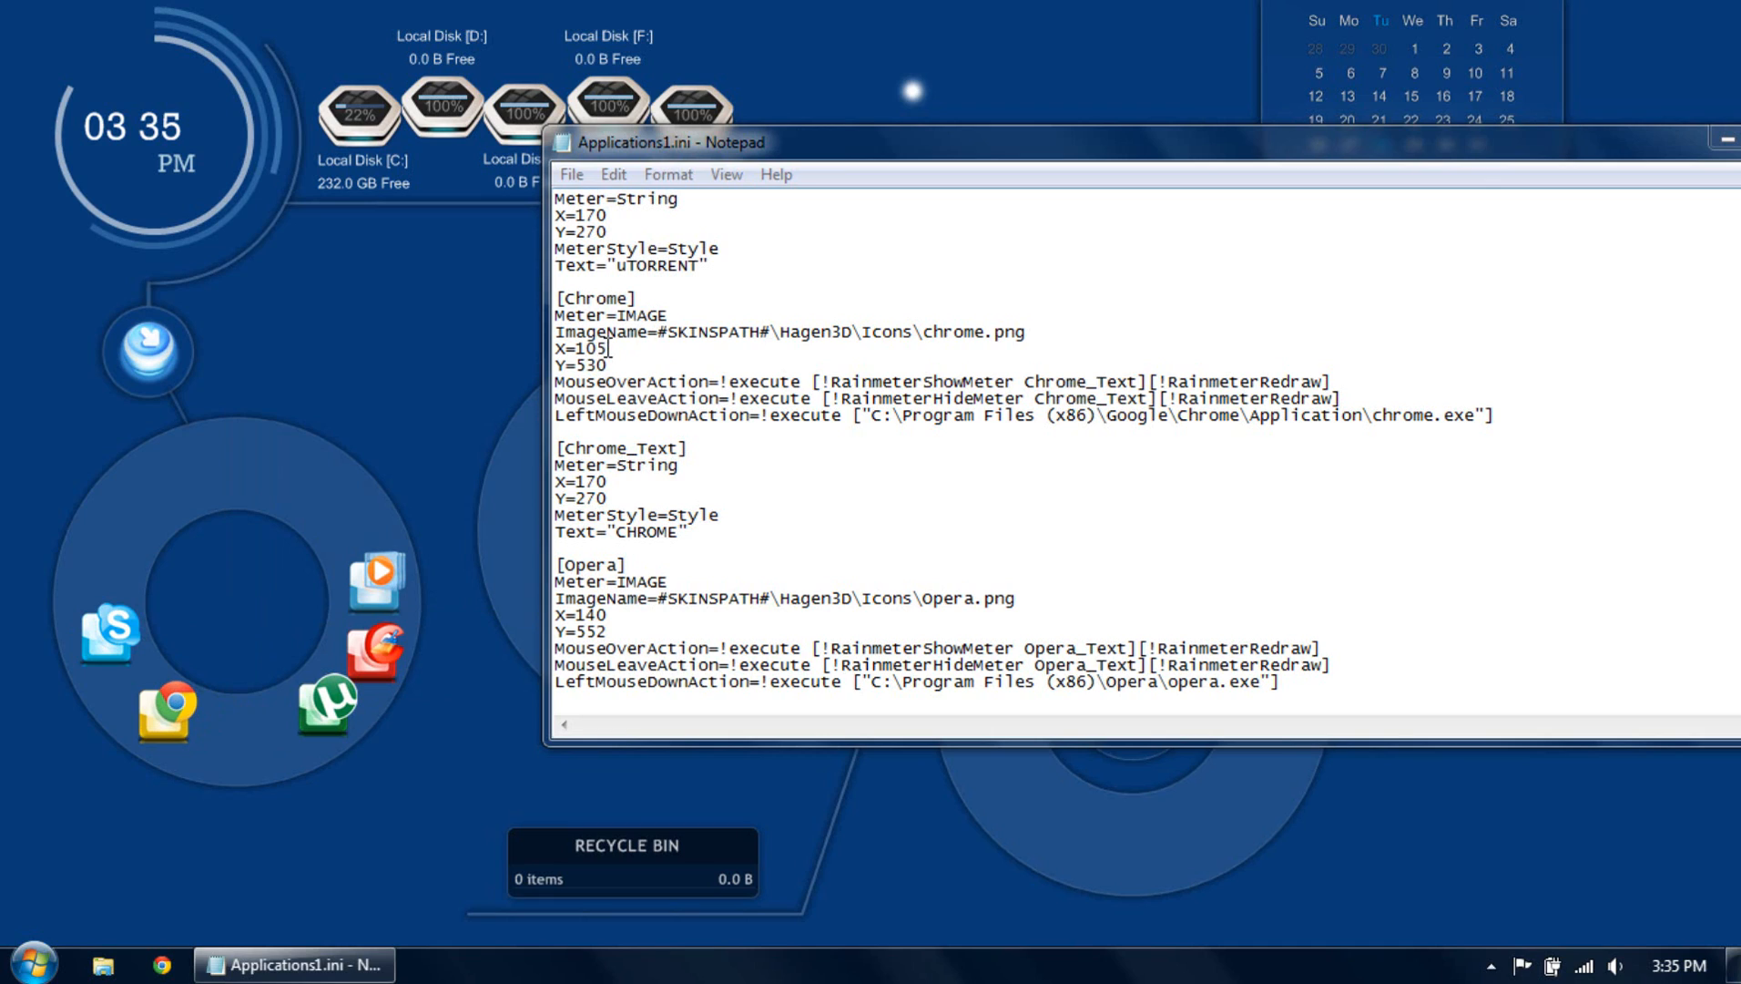
left_click(608, 348)
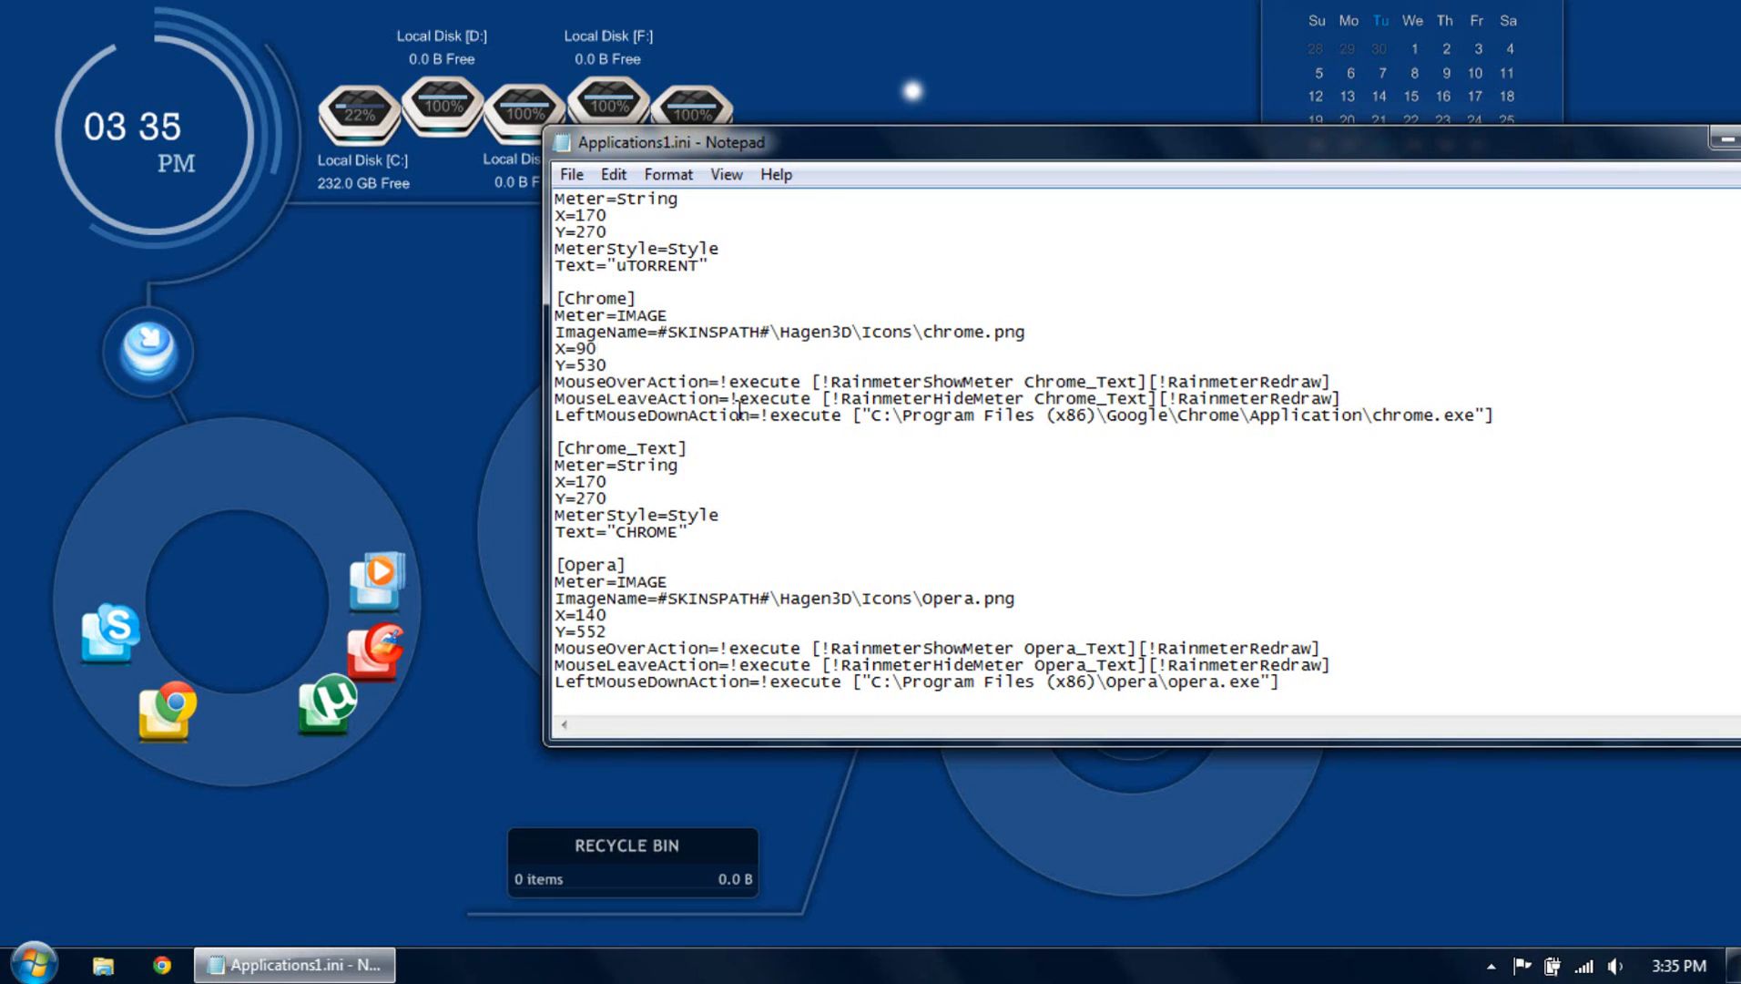
right_click(182, 715)
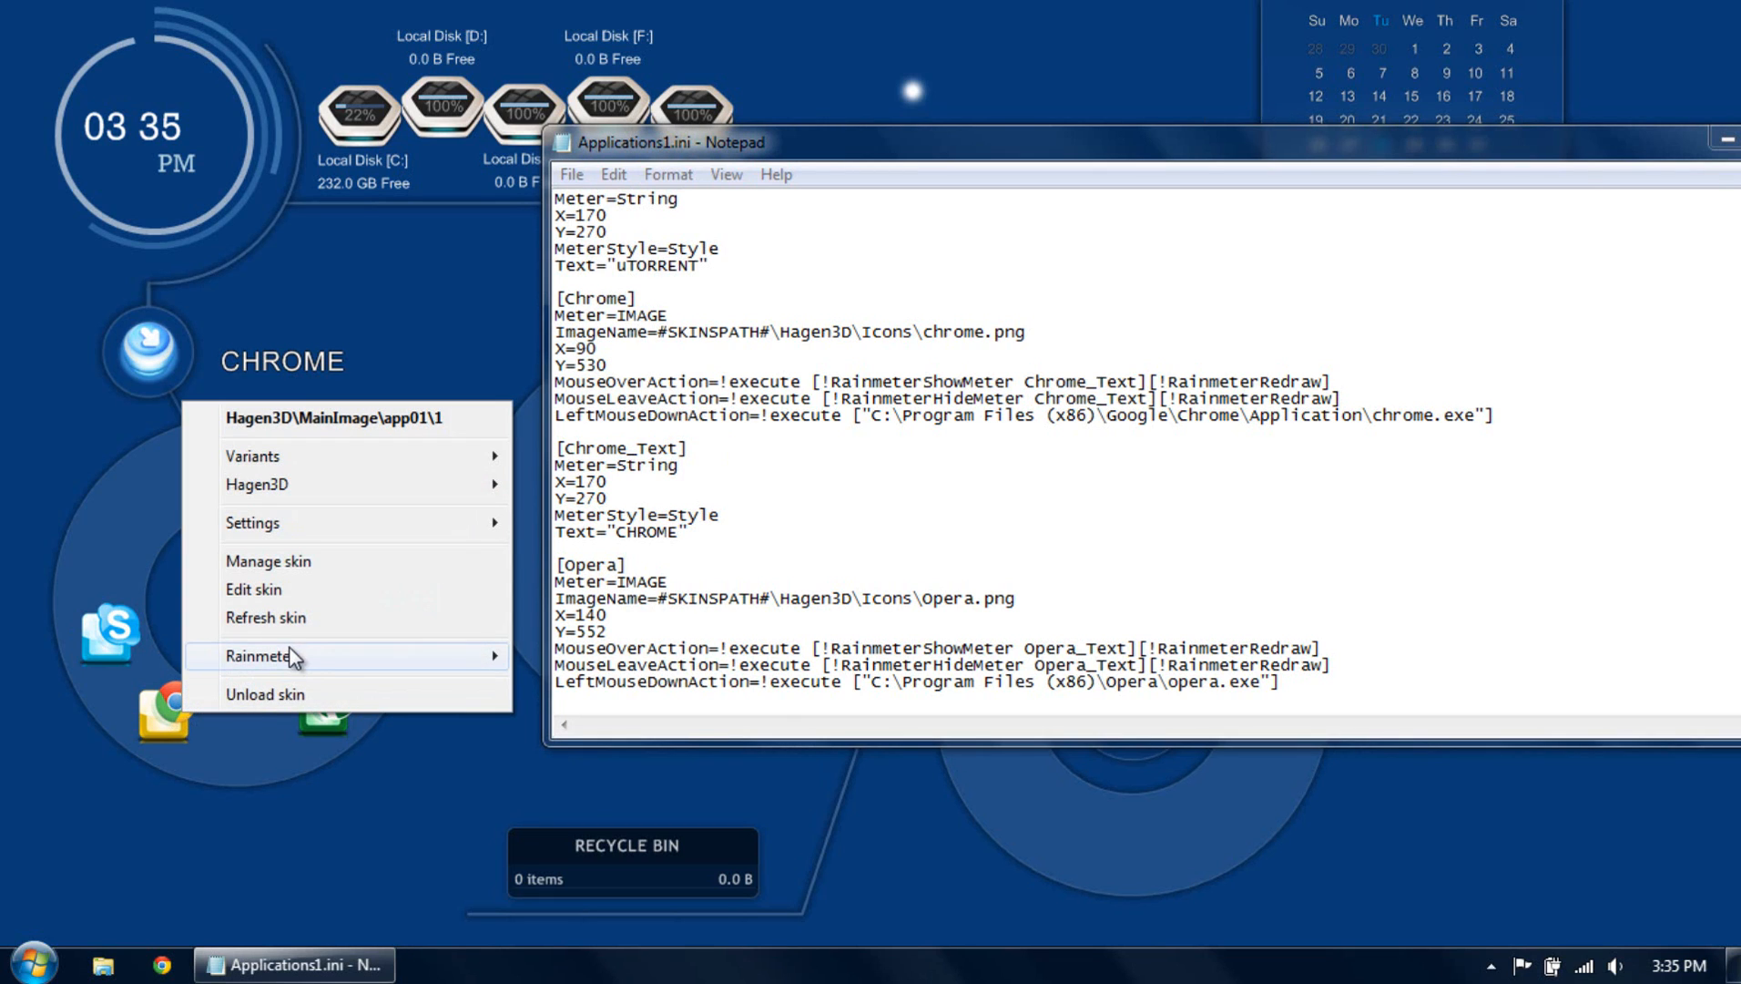
left_click(291, 620)
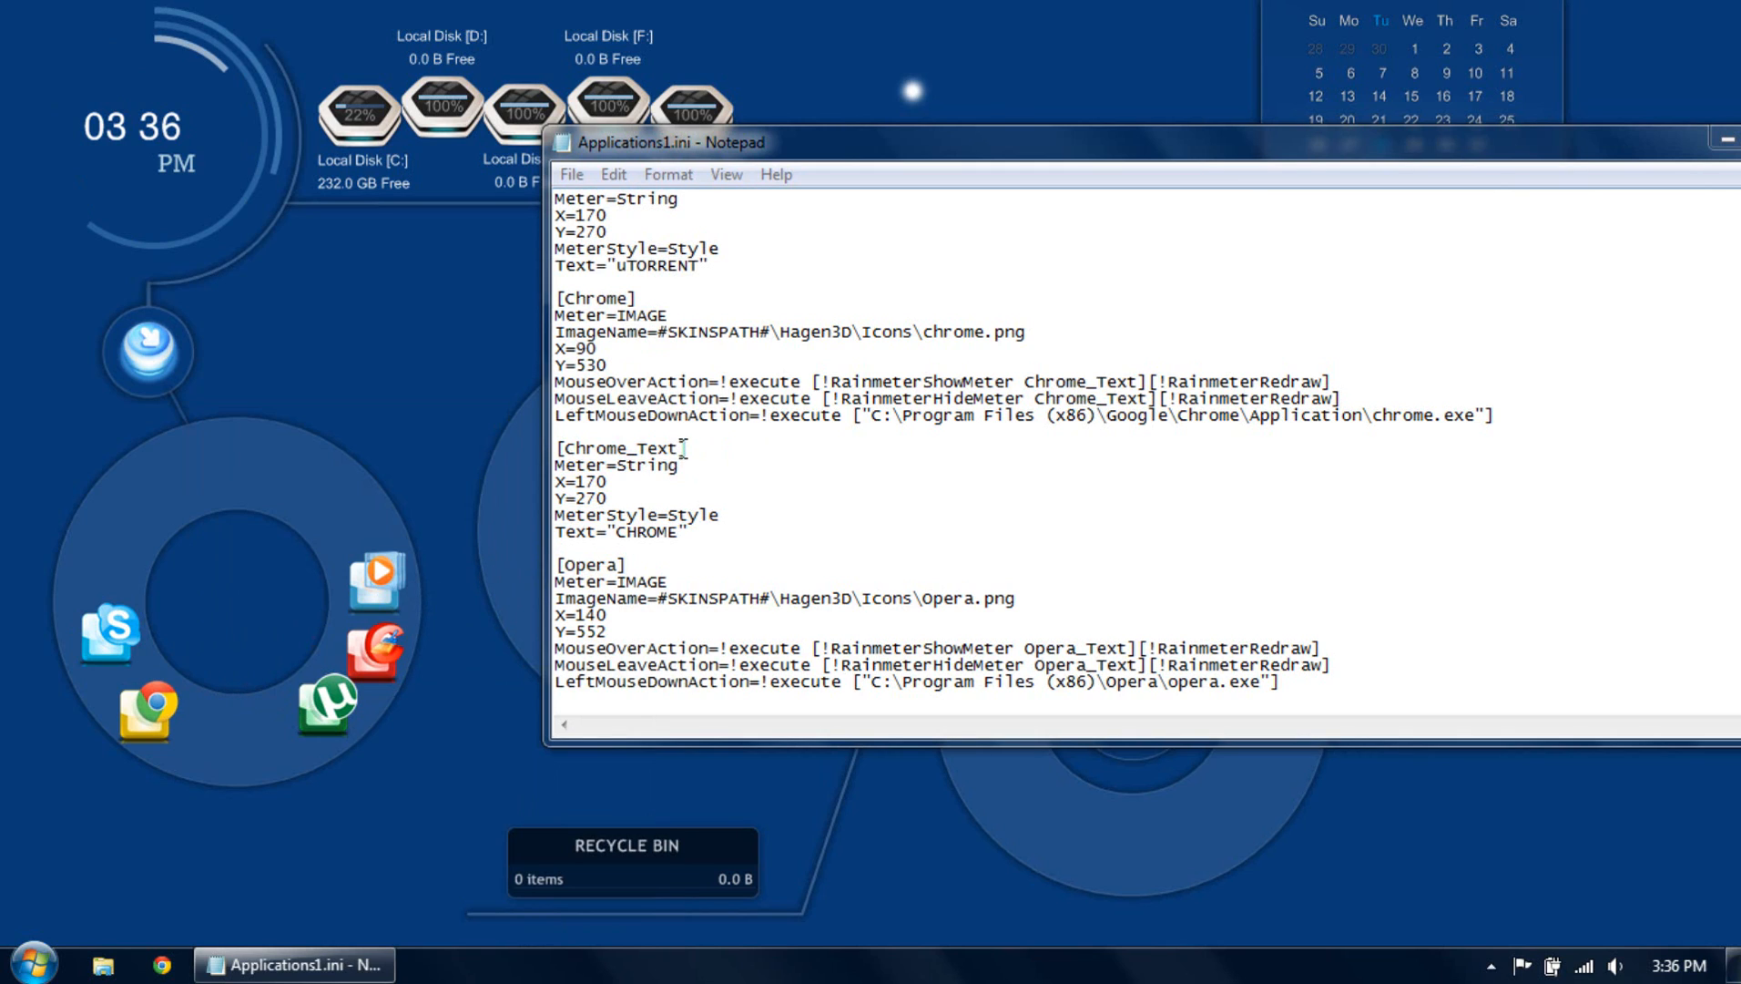
Review the Chrome_Text, Opera and Winamp sections of Applications1.ini, and close the file.
double_click(637, 449)
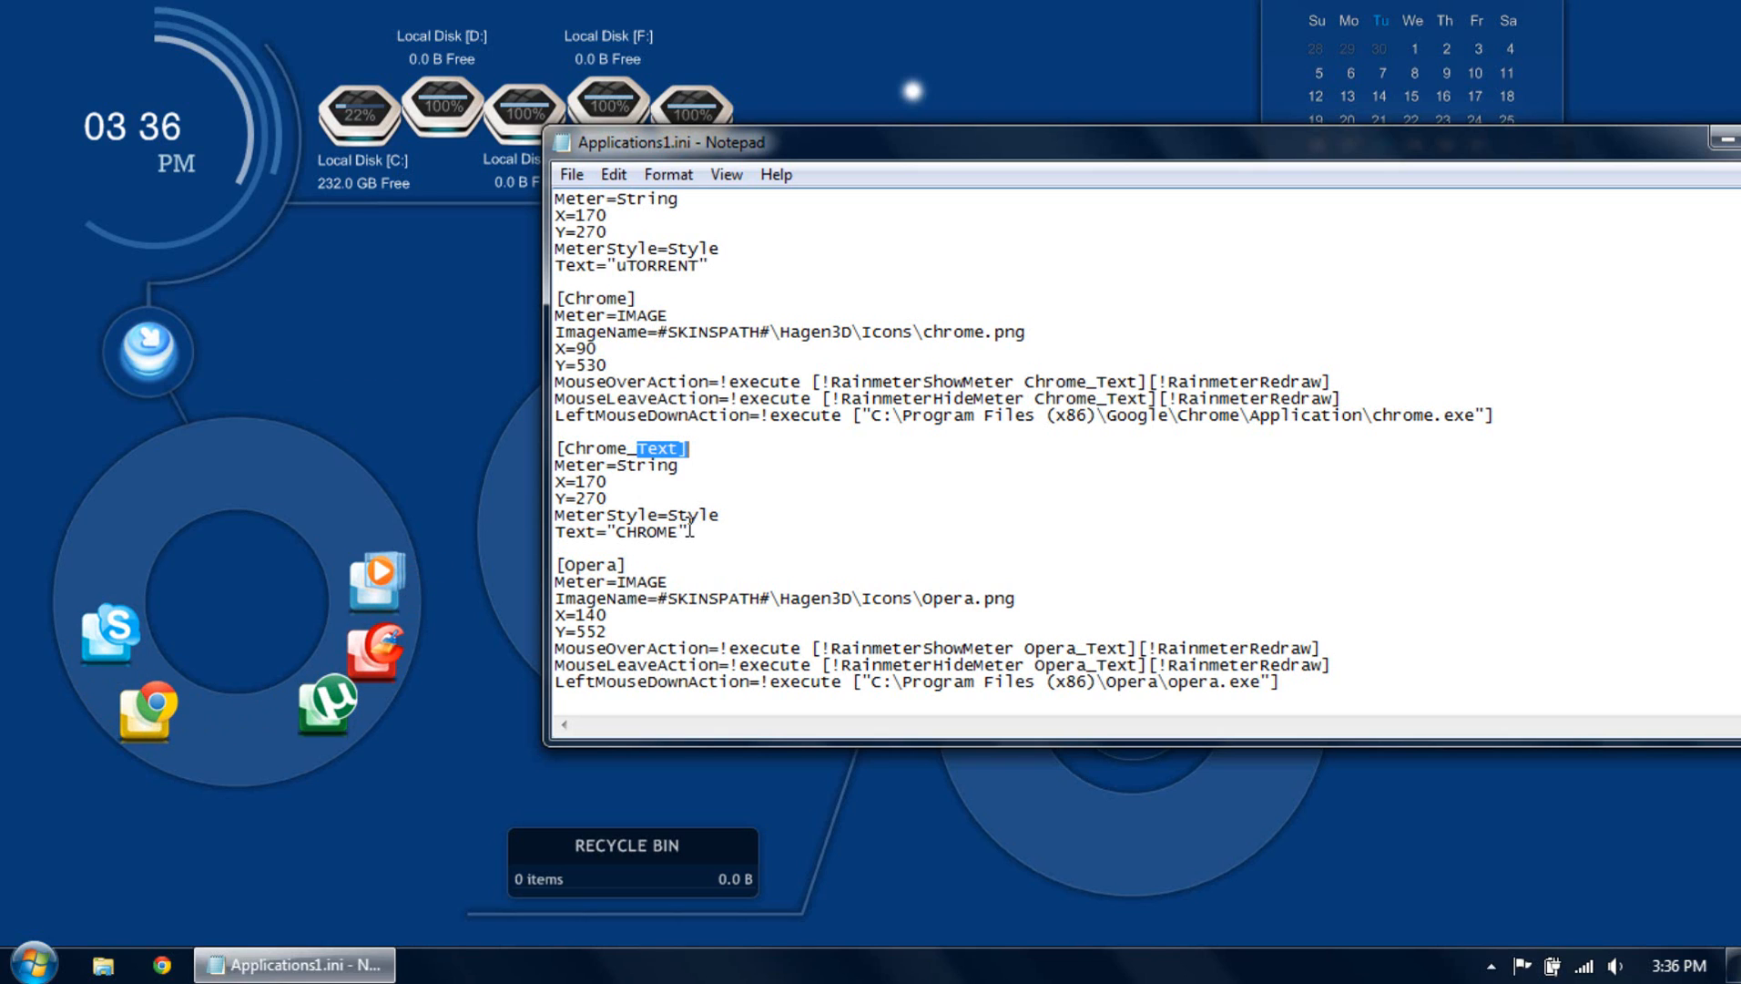
scroll(692, 530, "down", 2)
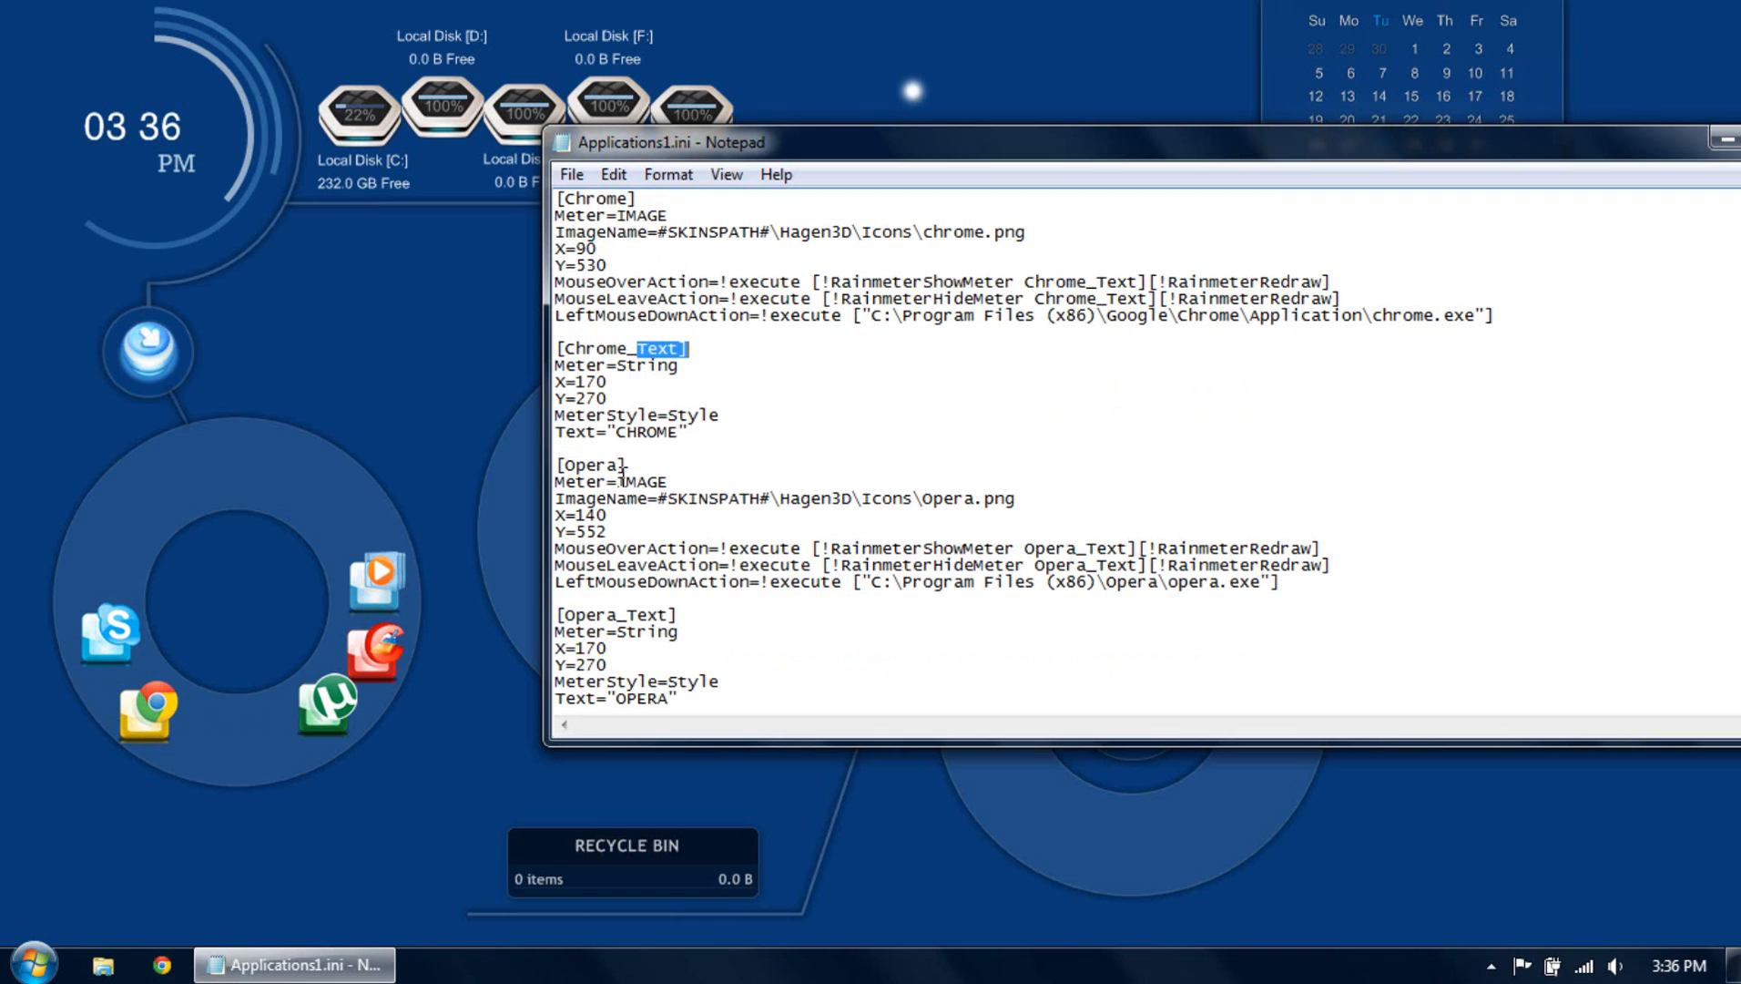
left_click_drag(621, 465, 545, 468)
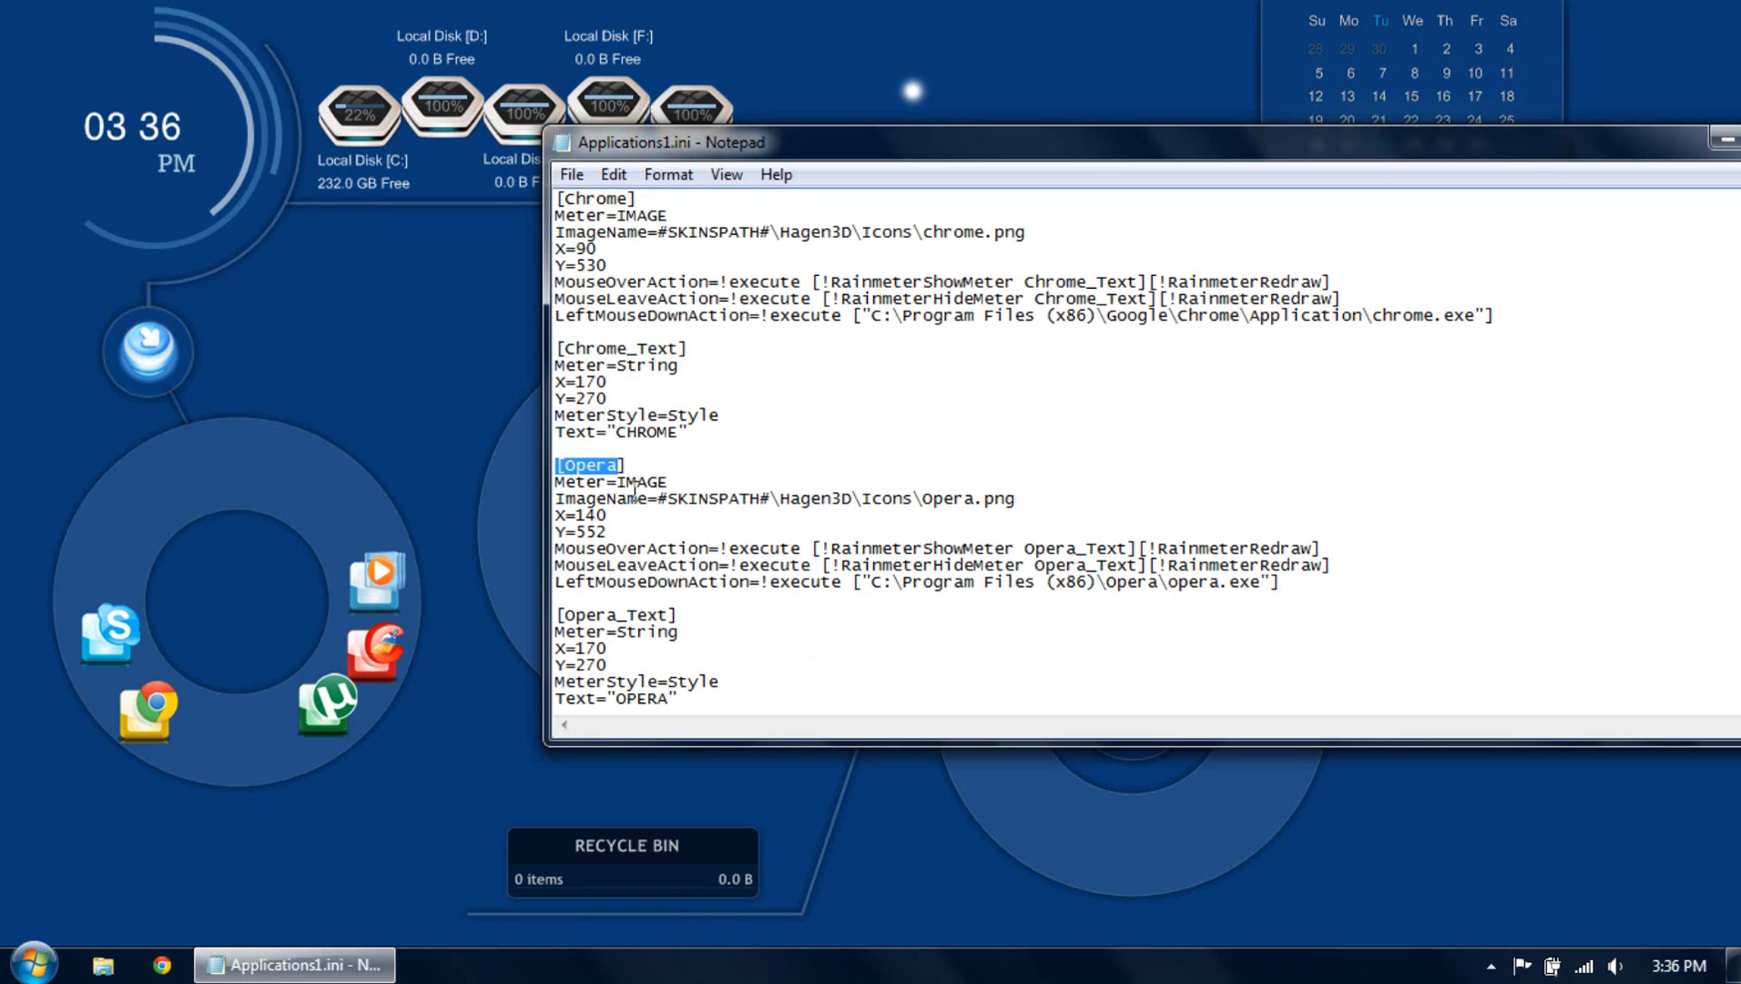
scroll(638, 550, "down", 7)
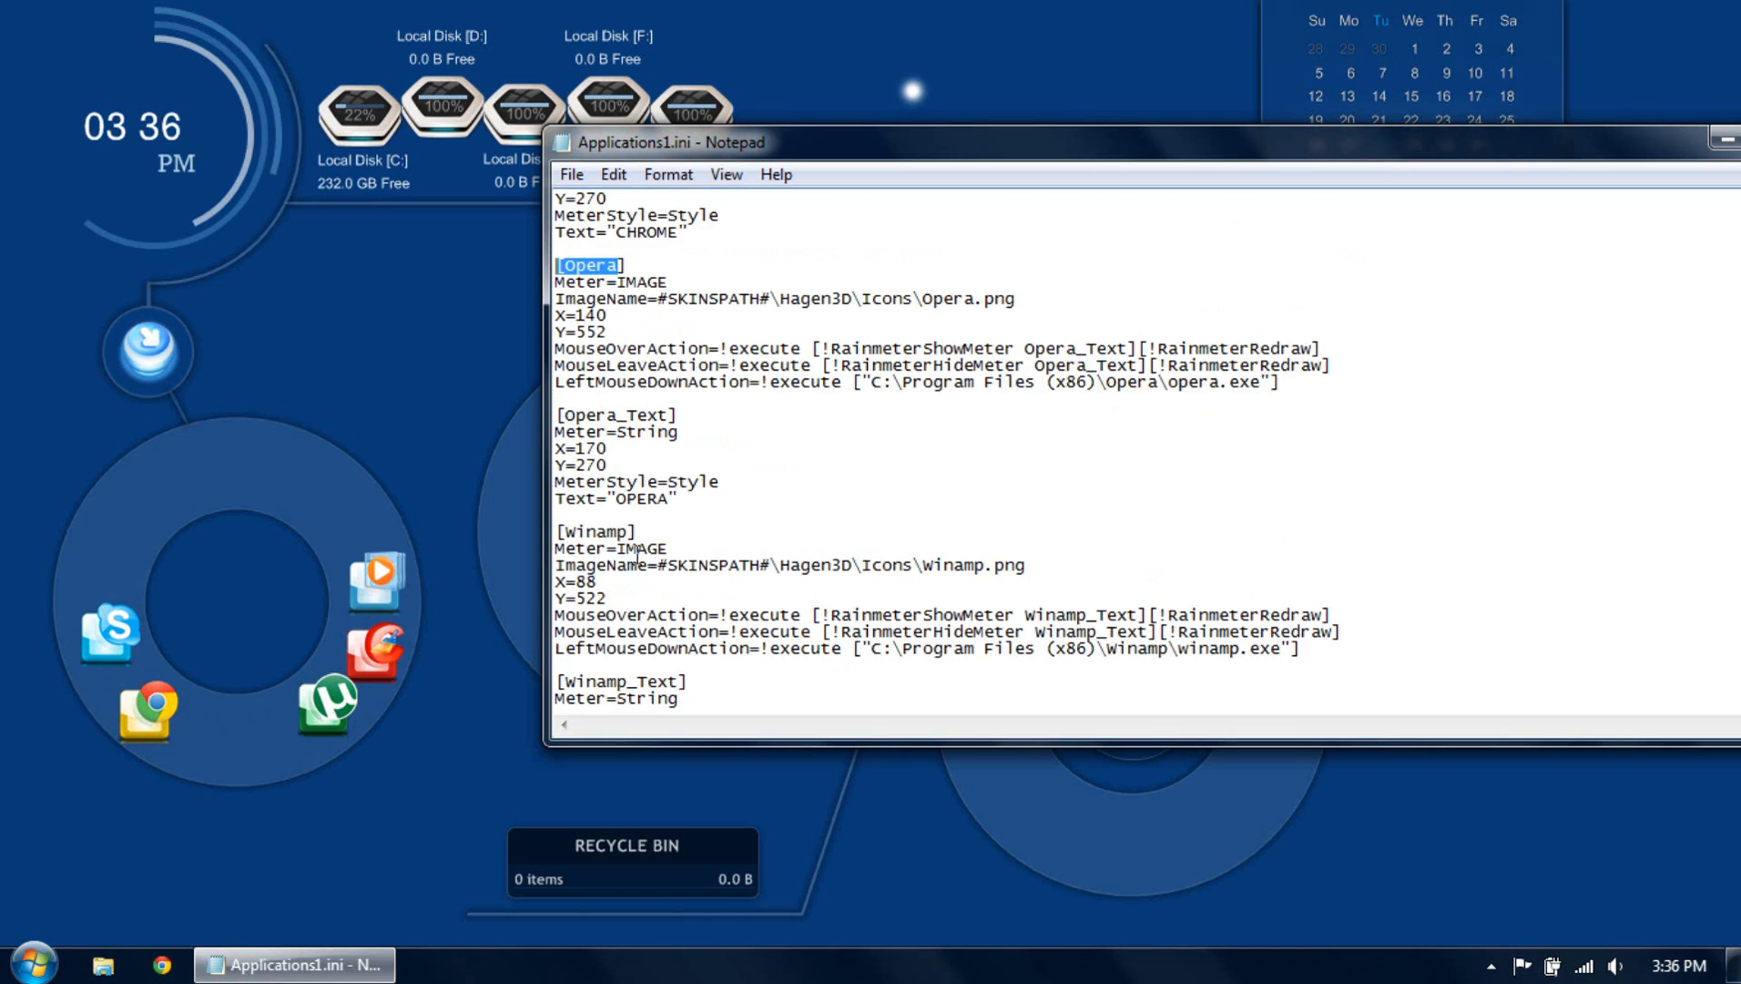
left_click_drag(1616, 138, 1273, 160)
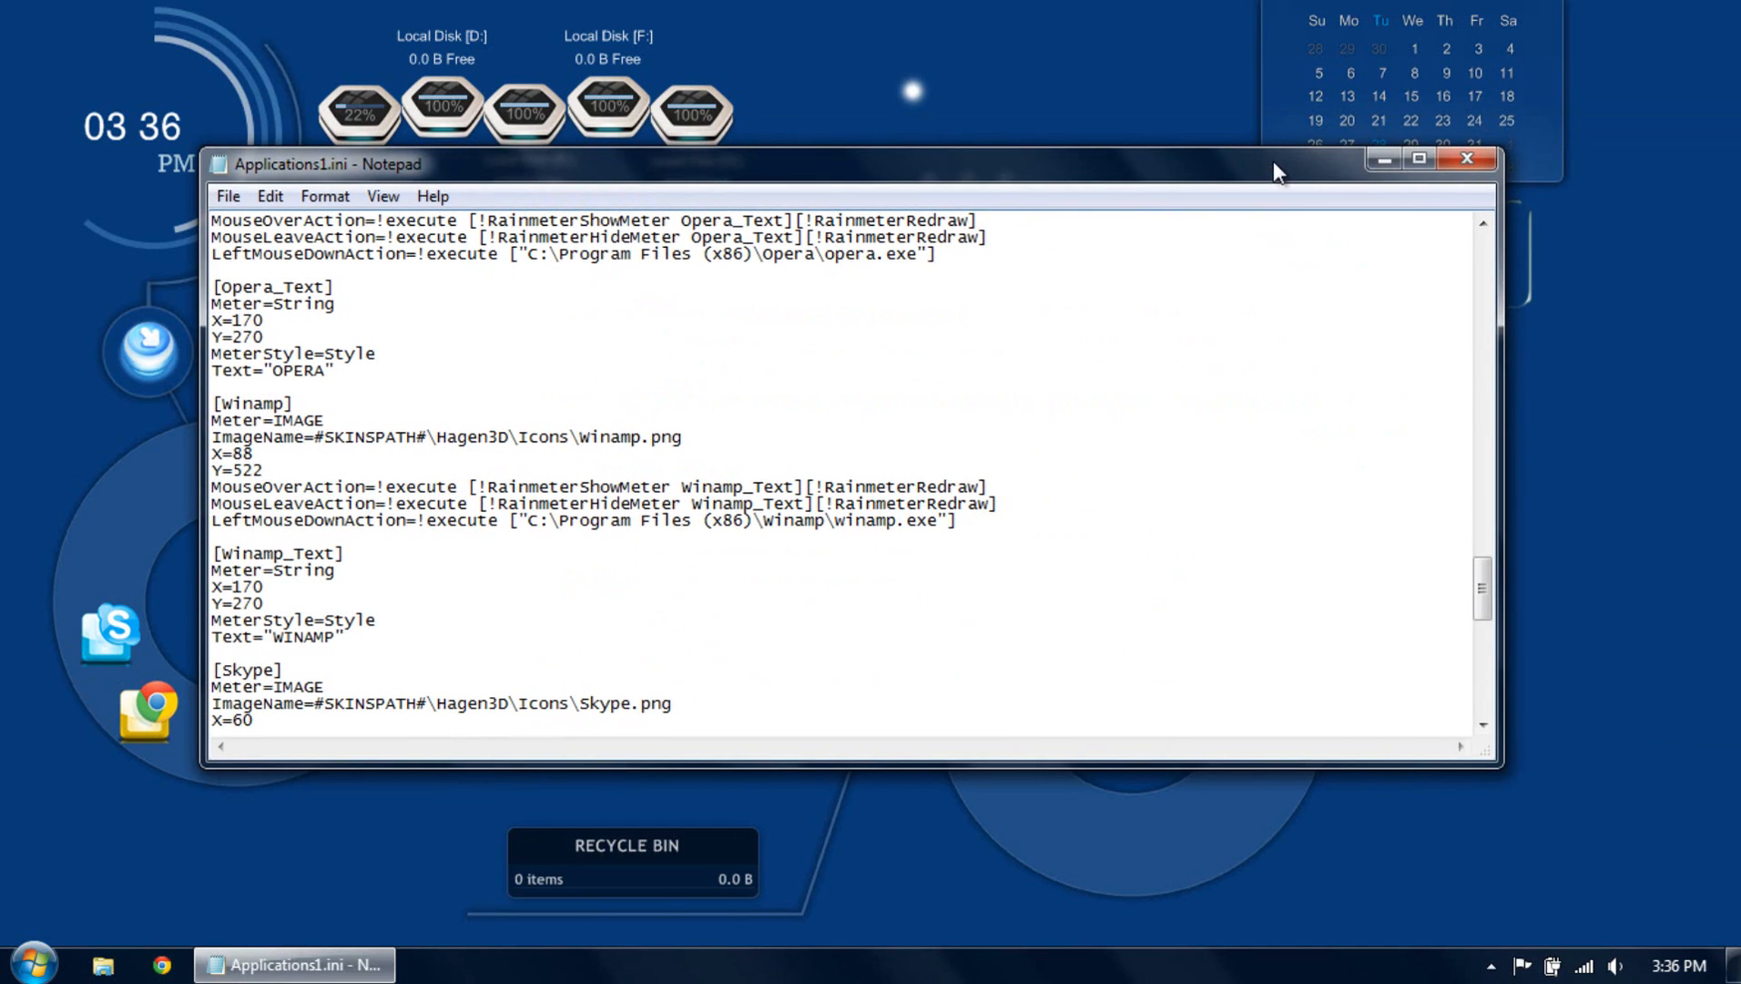
left_click(1464, 174)
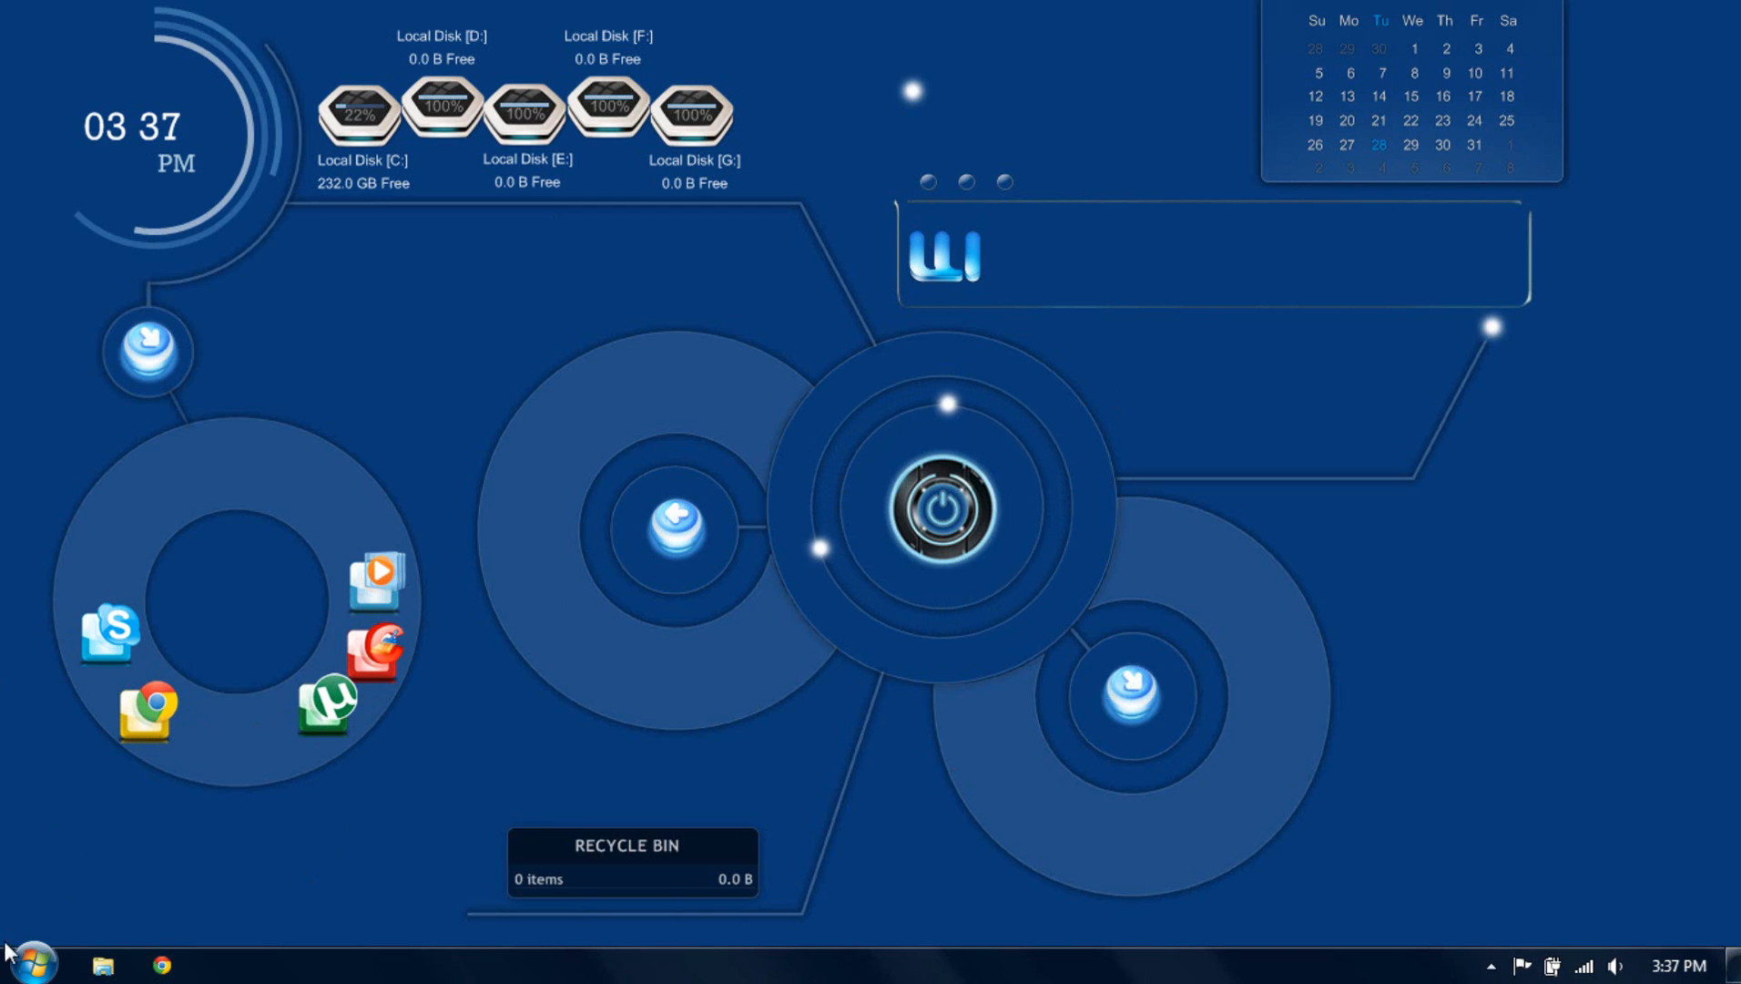
left_click(34, 959)
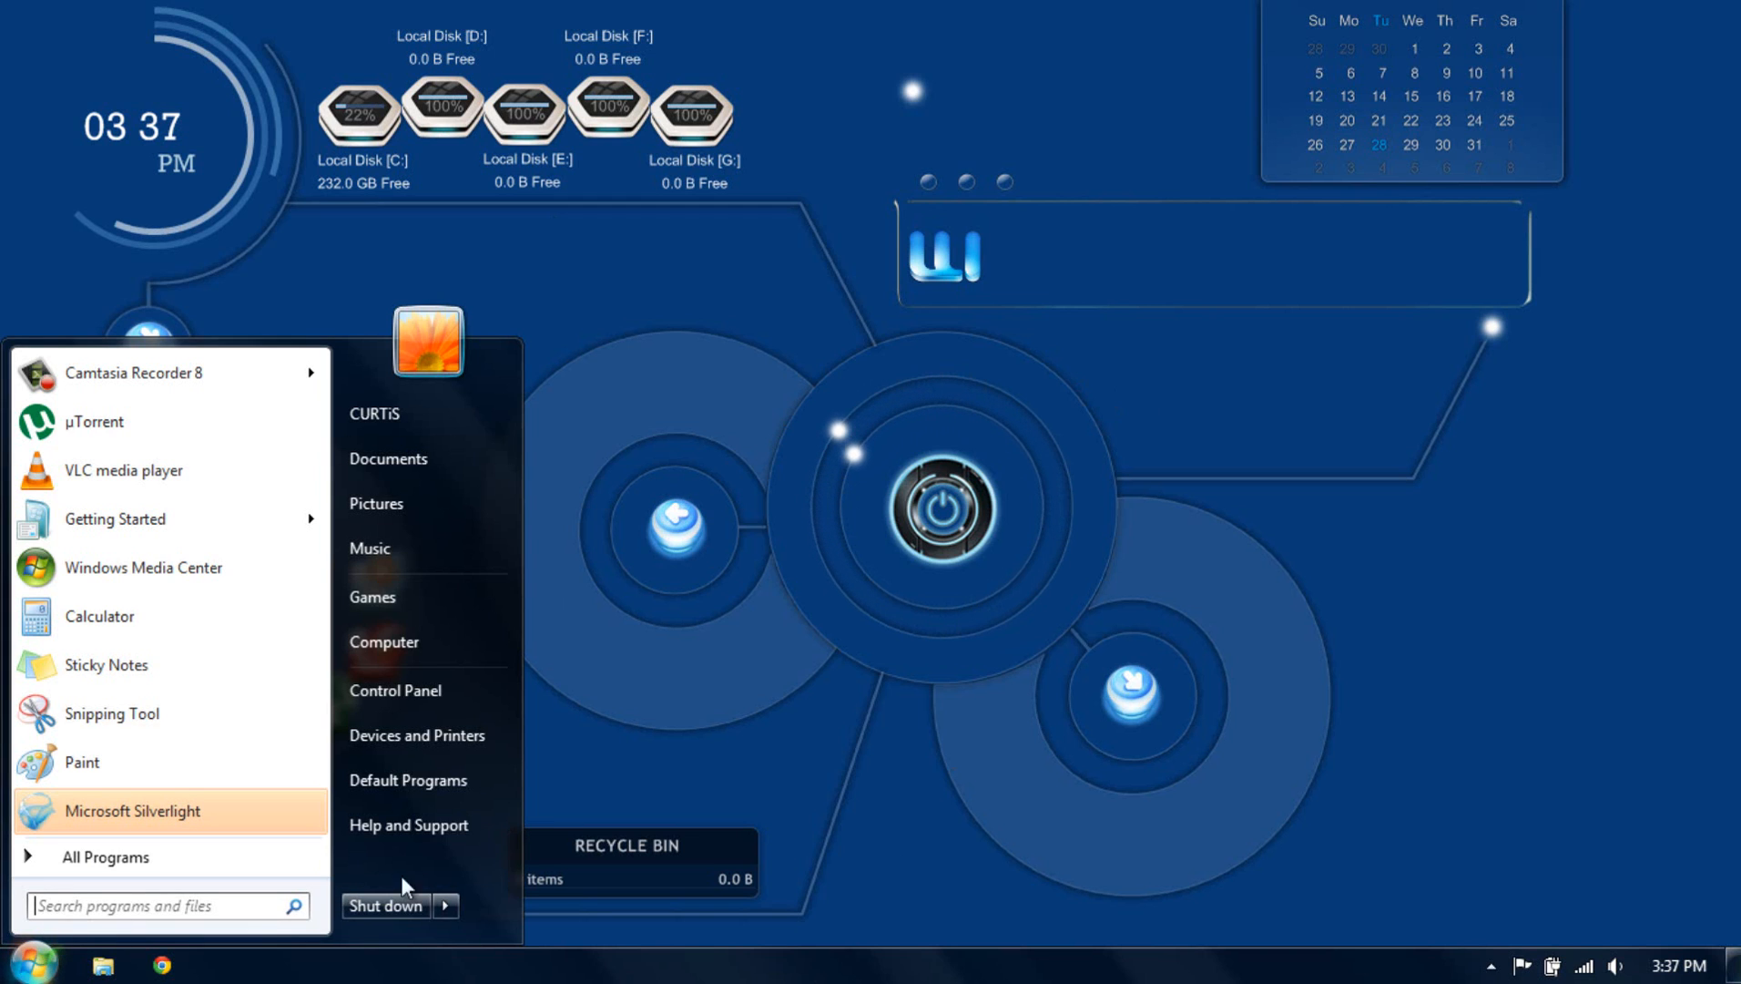
left_click(673, 771)
left_click(6, 975)
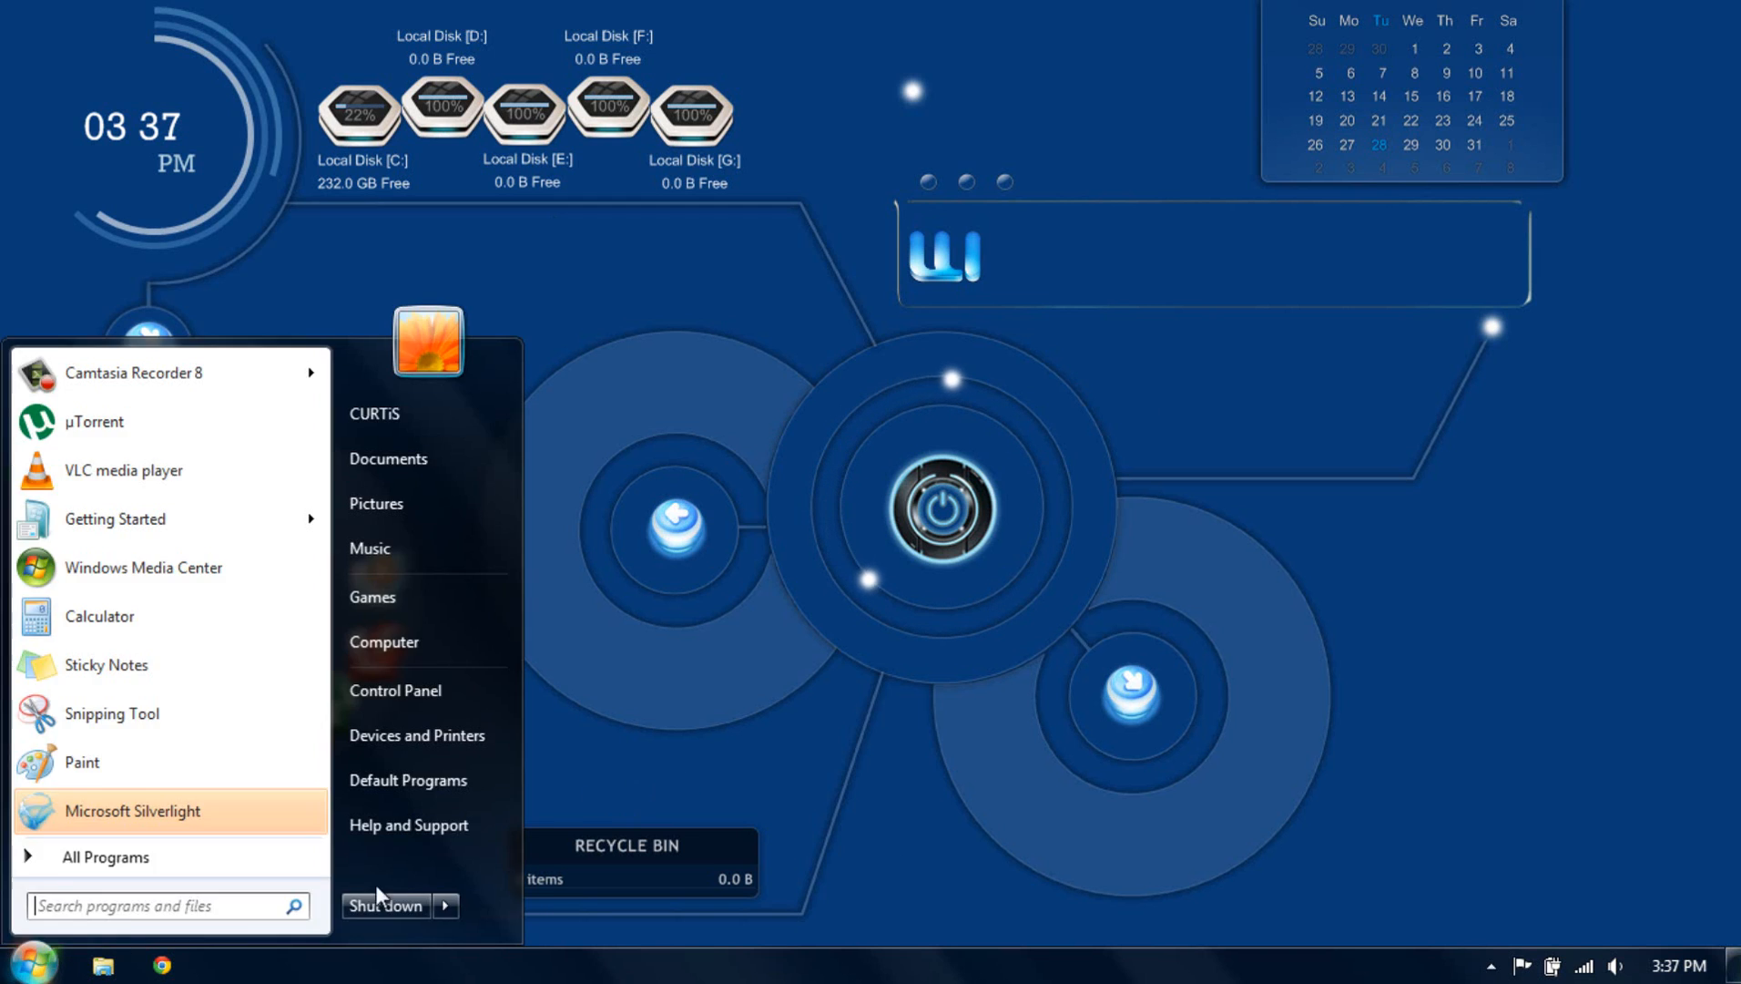
left_click(634, 767)
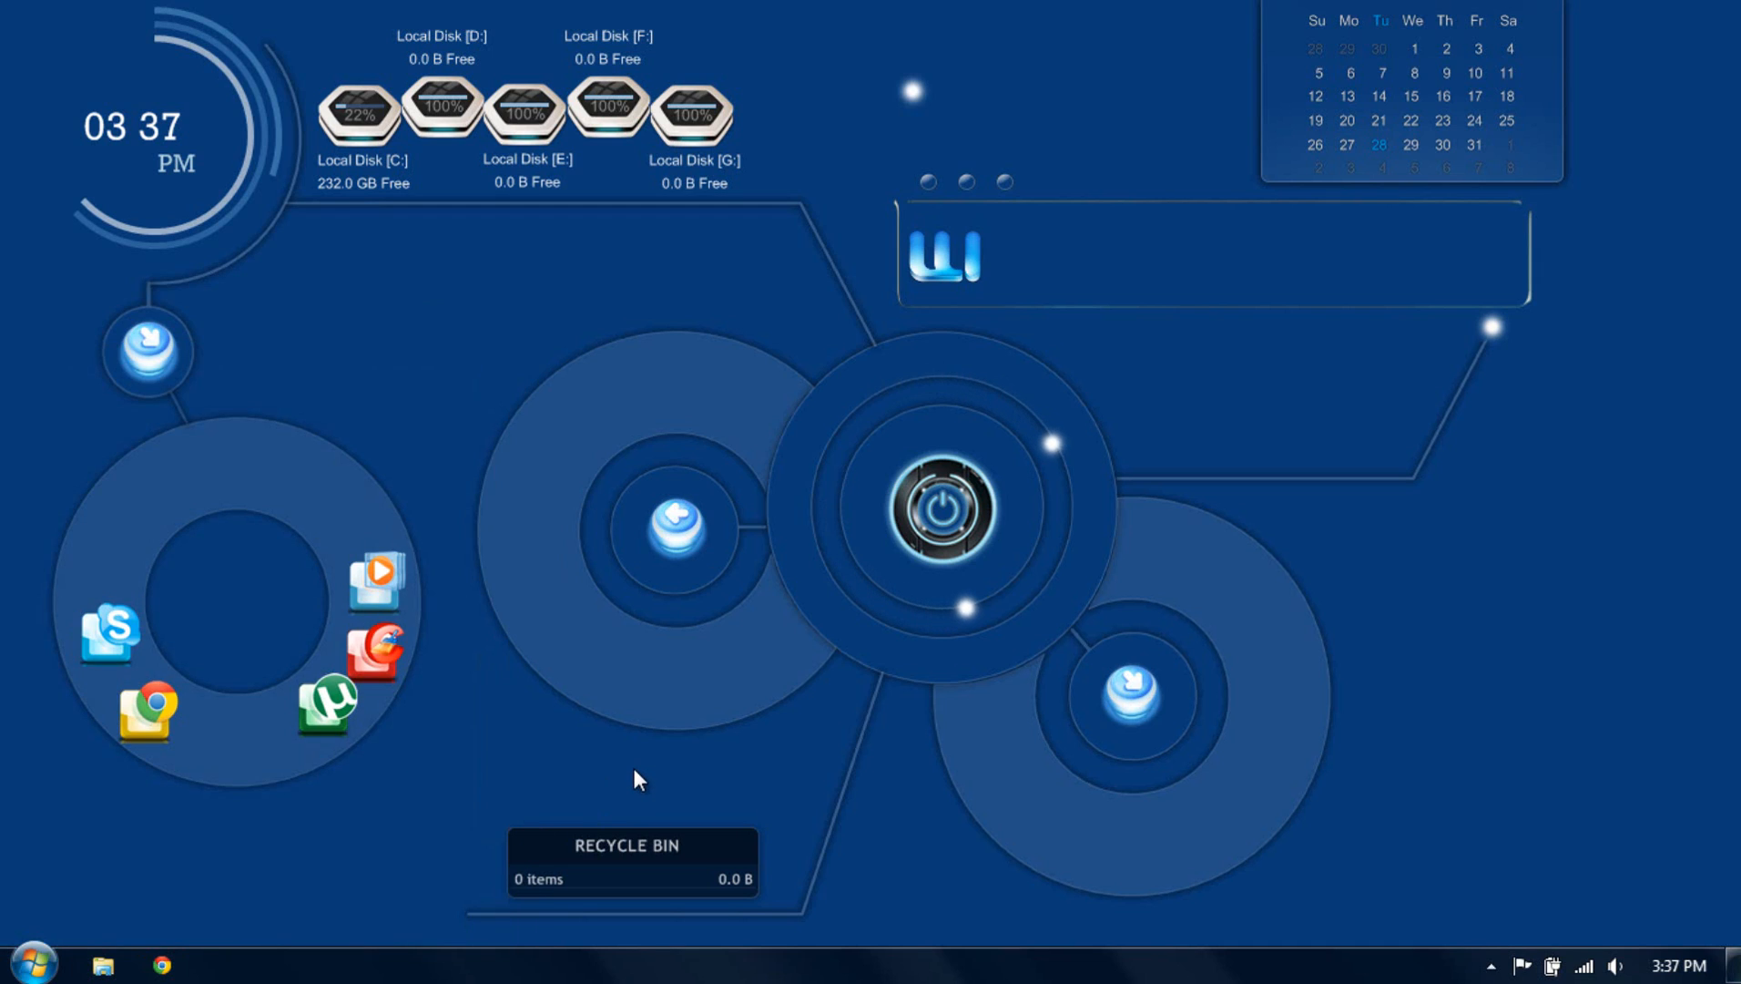
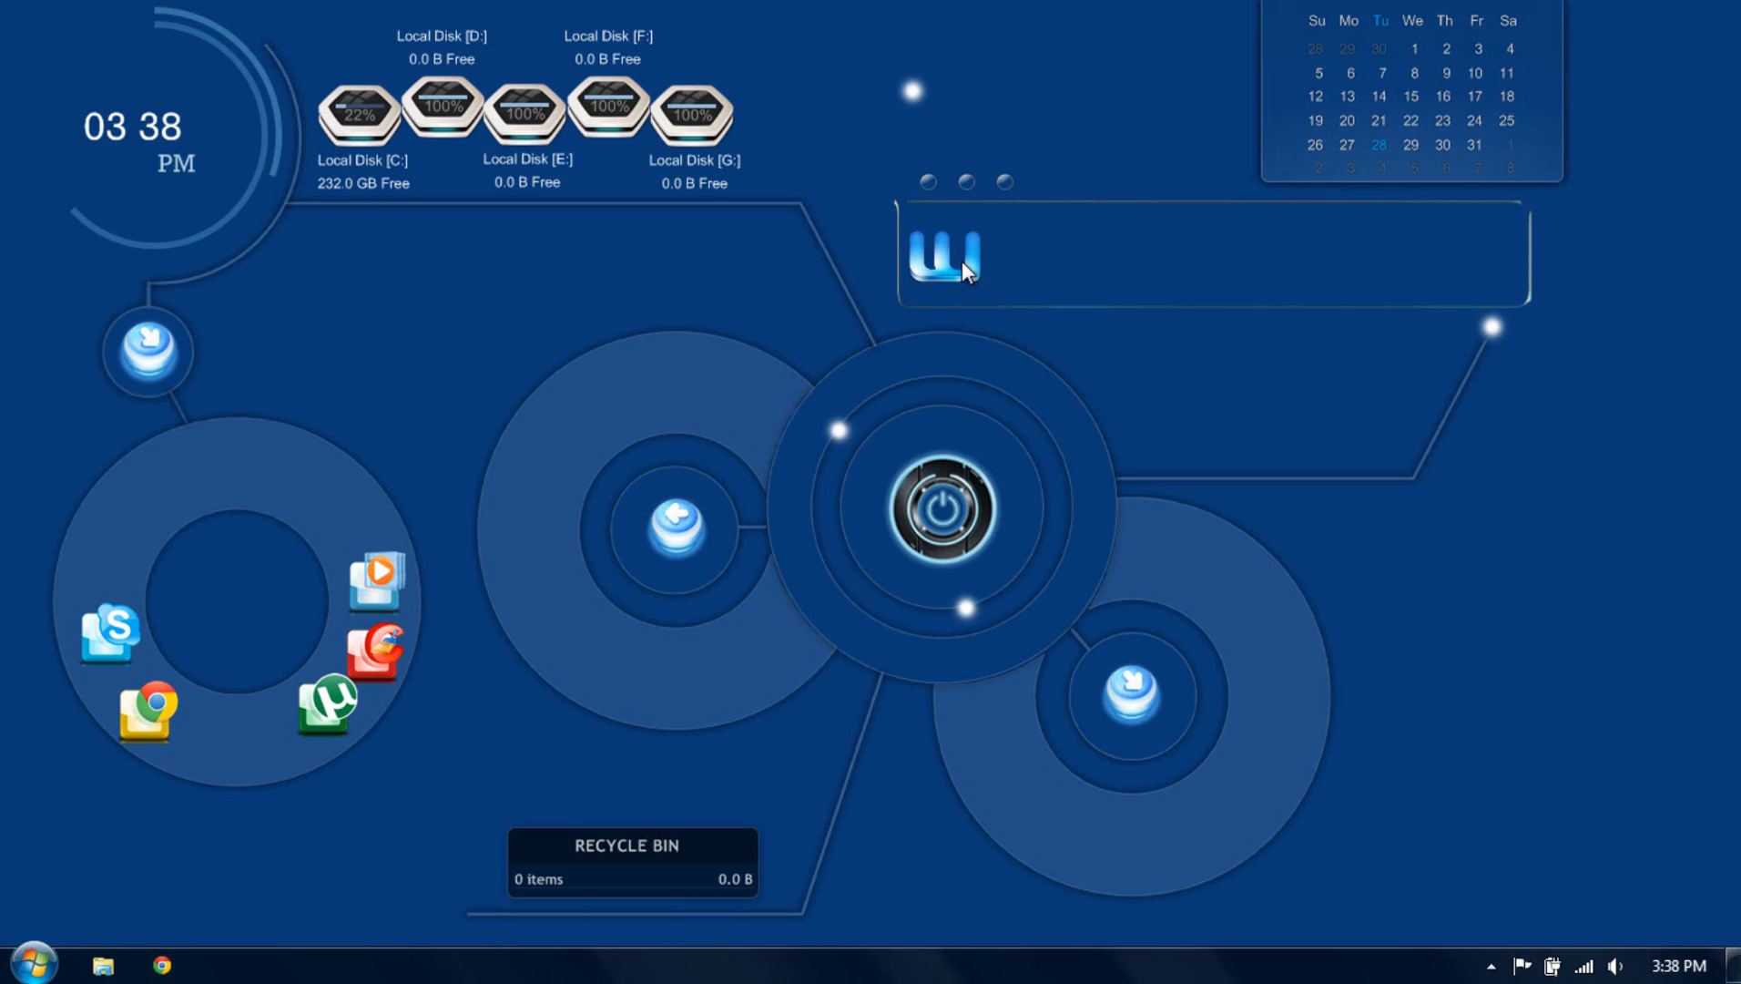
Switch the quick-launch bar between its Favorites, Group III and Office icon groups.
left_click(972, 183)
left_click(1005, 184)
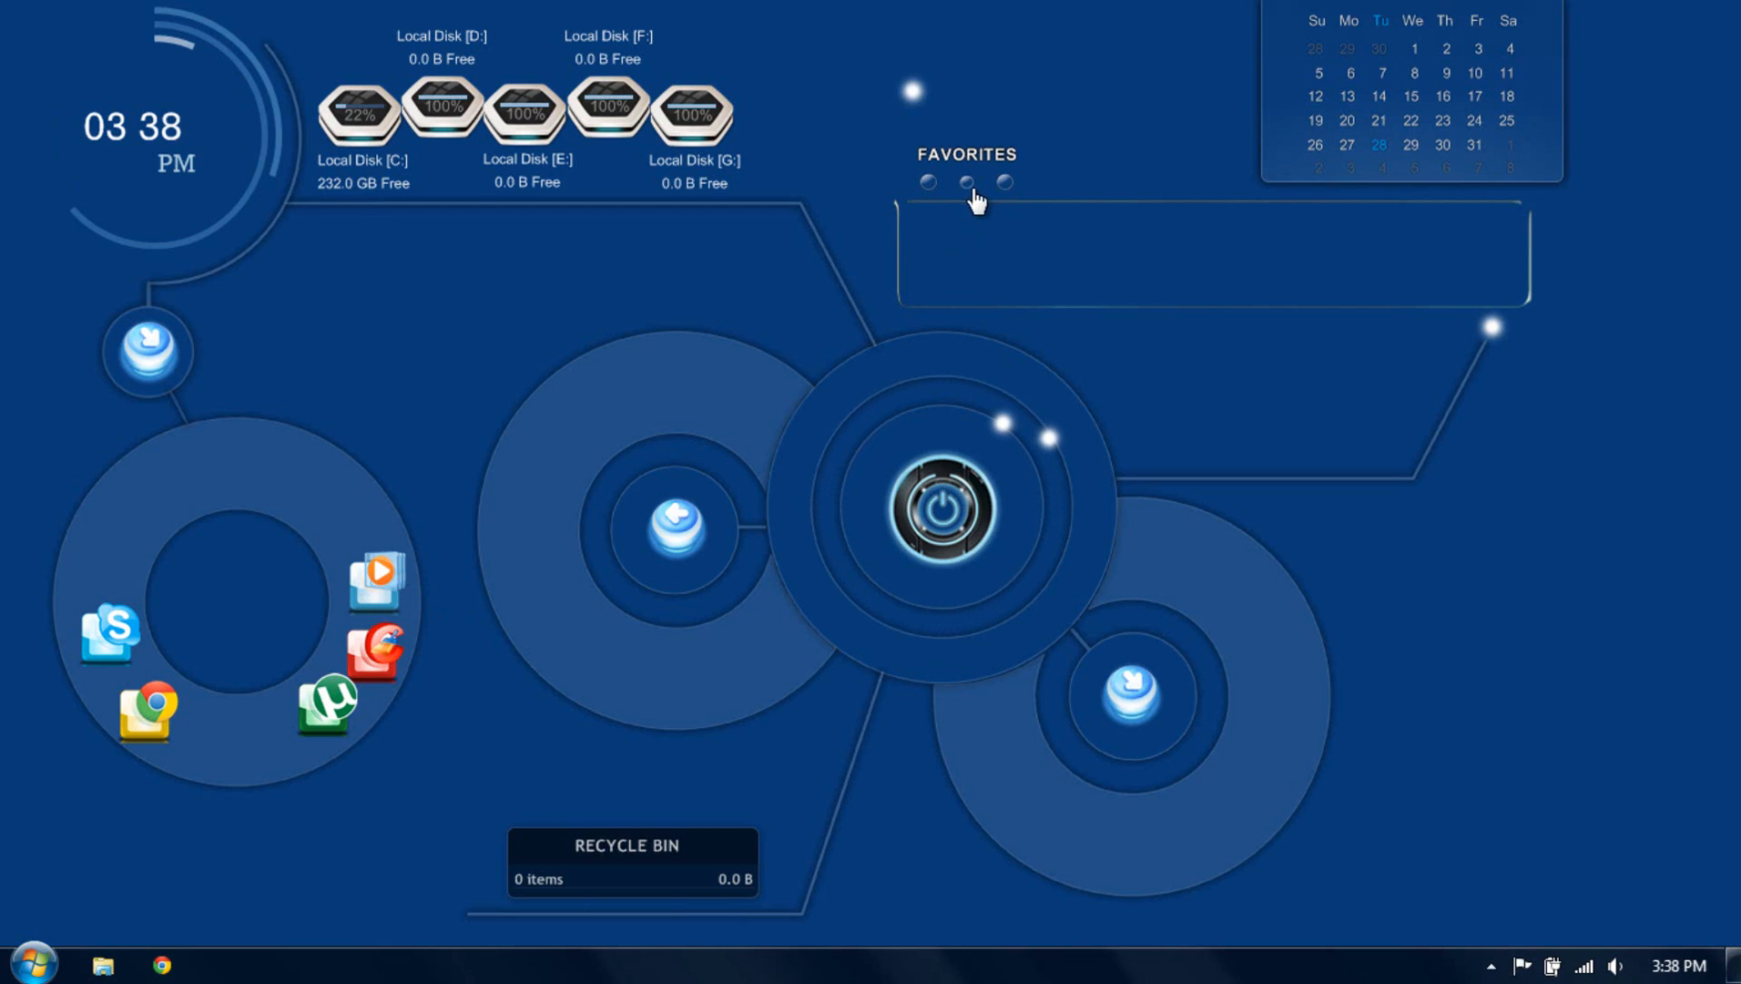
left_click(970, 188)
left_click(929, 188)
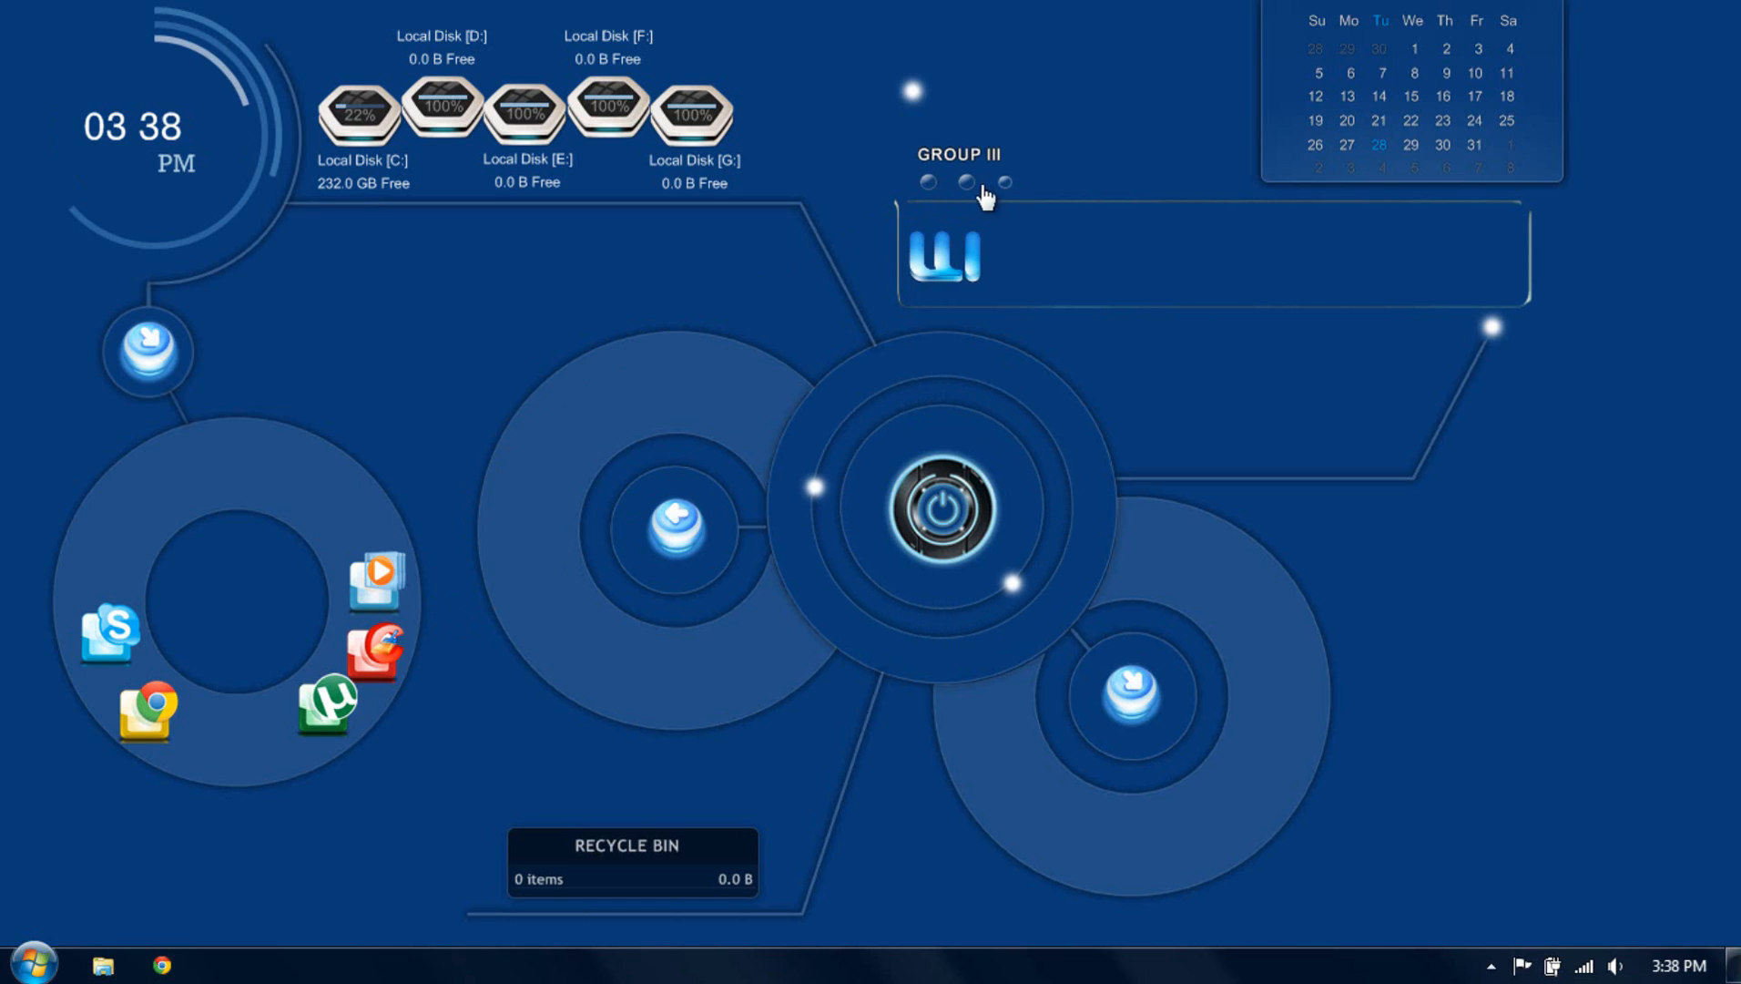
Open the quick-launch bar's skin file GBar.ini and examine its switch buttons, group text labels and application sections.
right_click(928, 184)
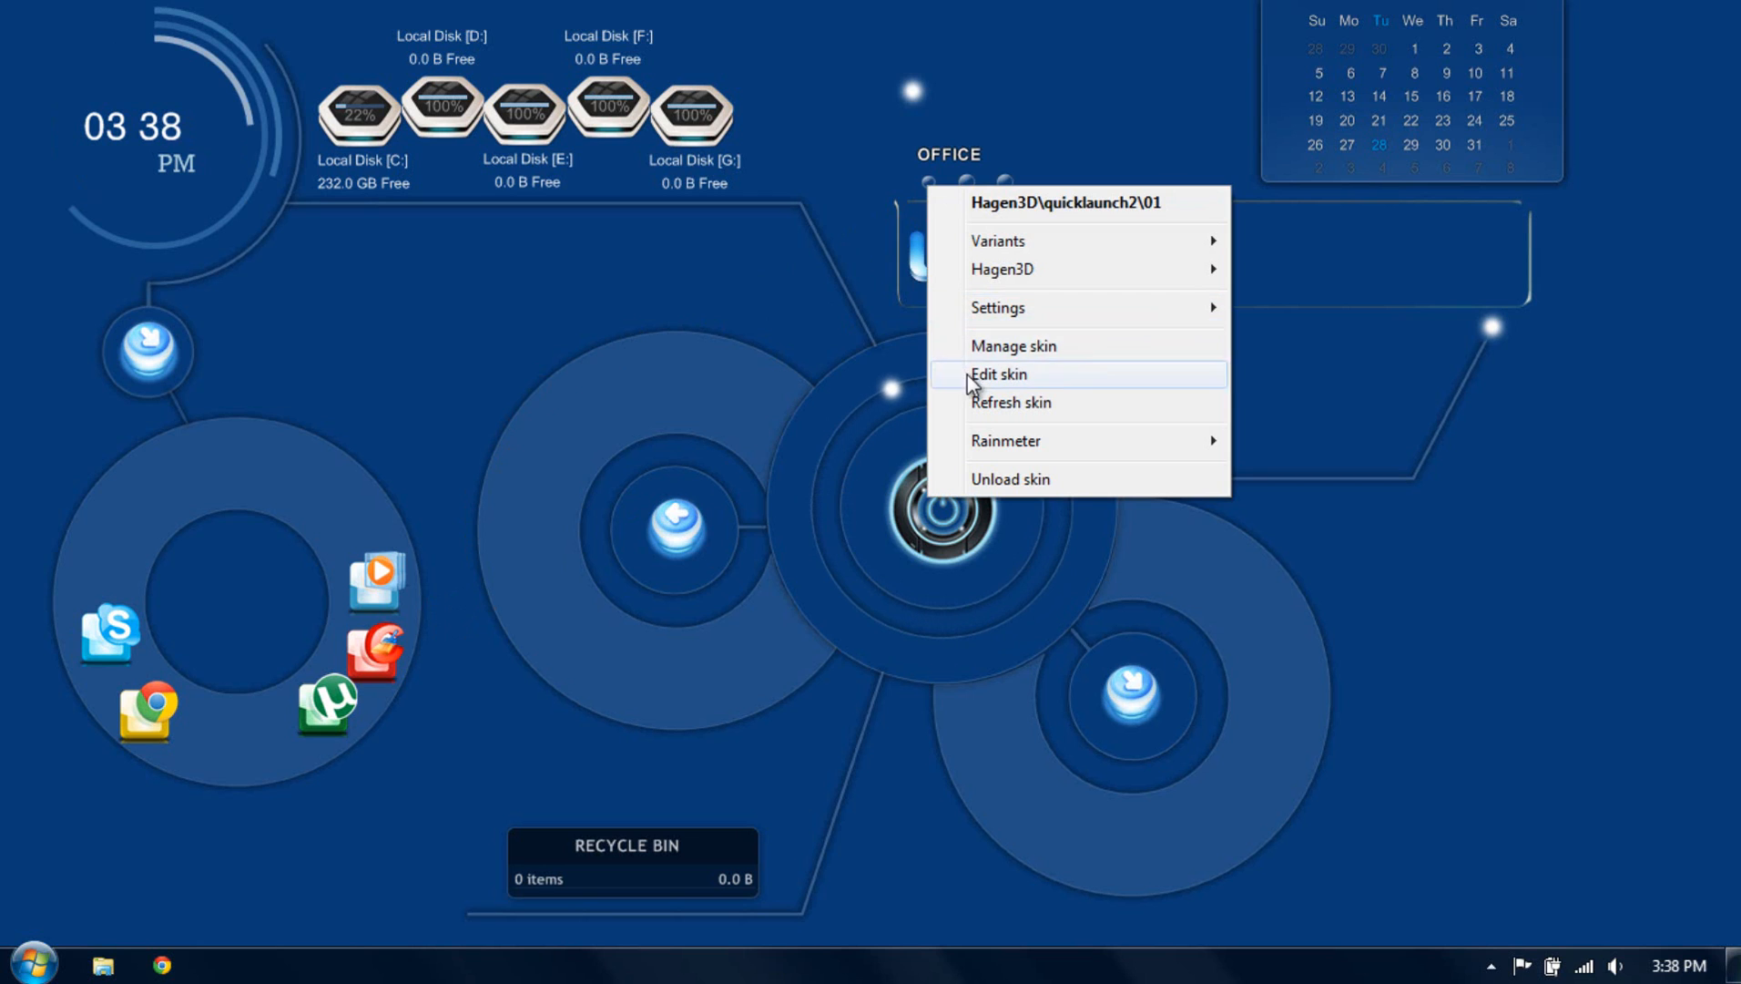
left_click(961, 374)
scroll(666, 380, "down", 9)
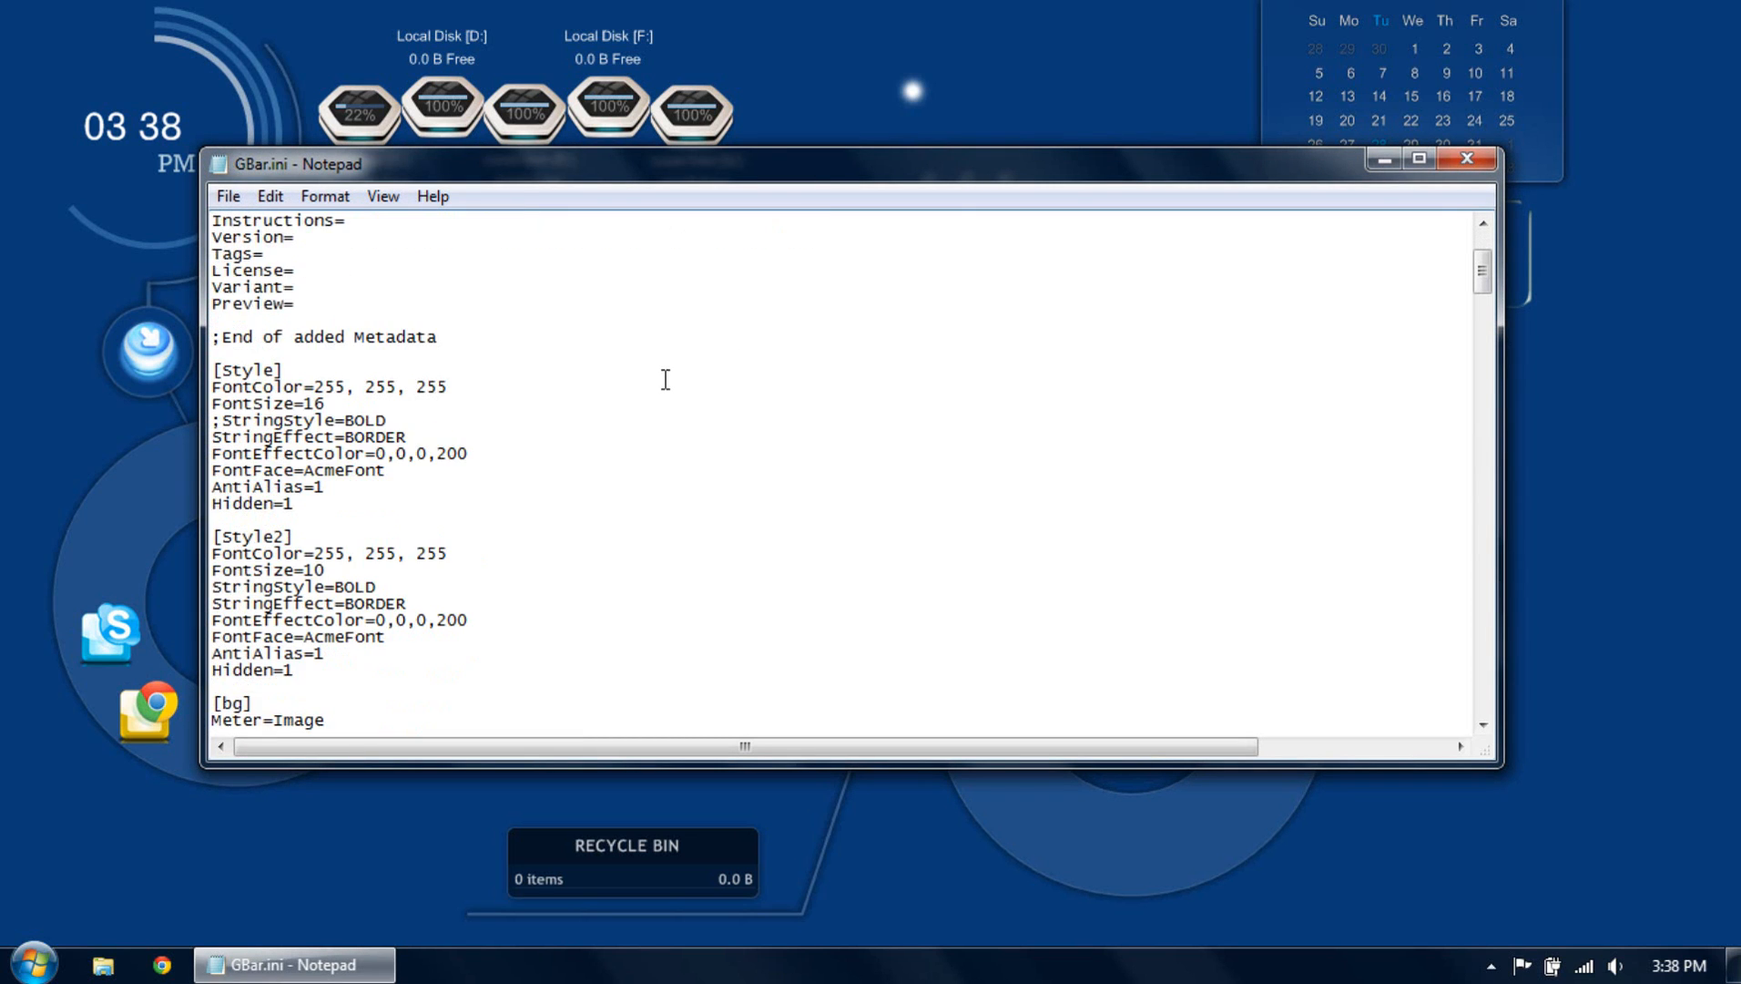
scroll(665, 380, "down", 1)
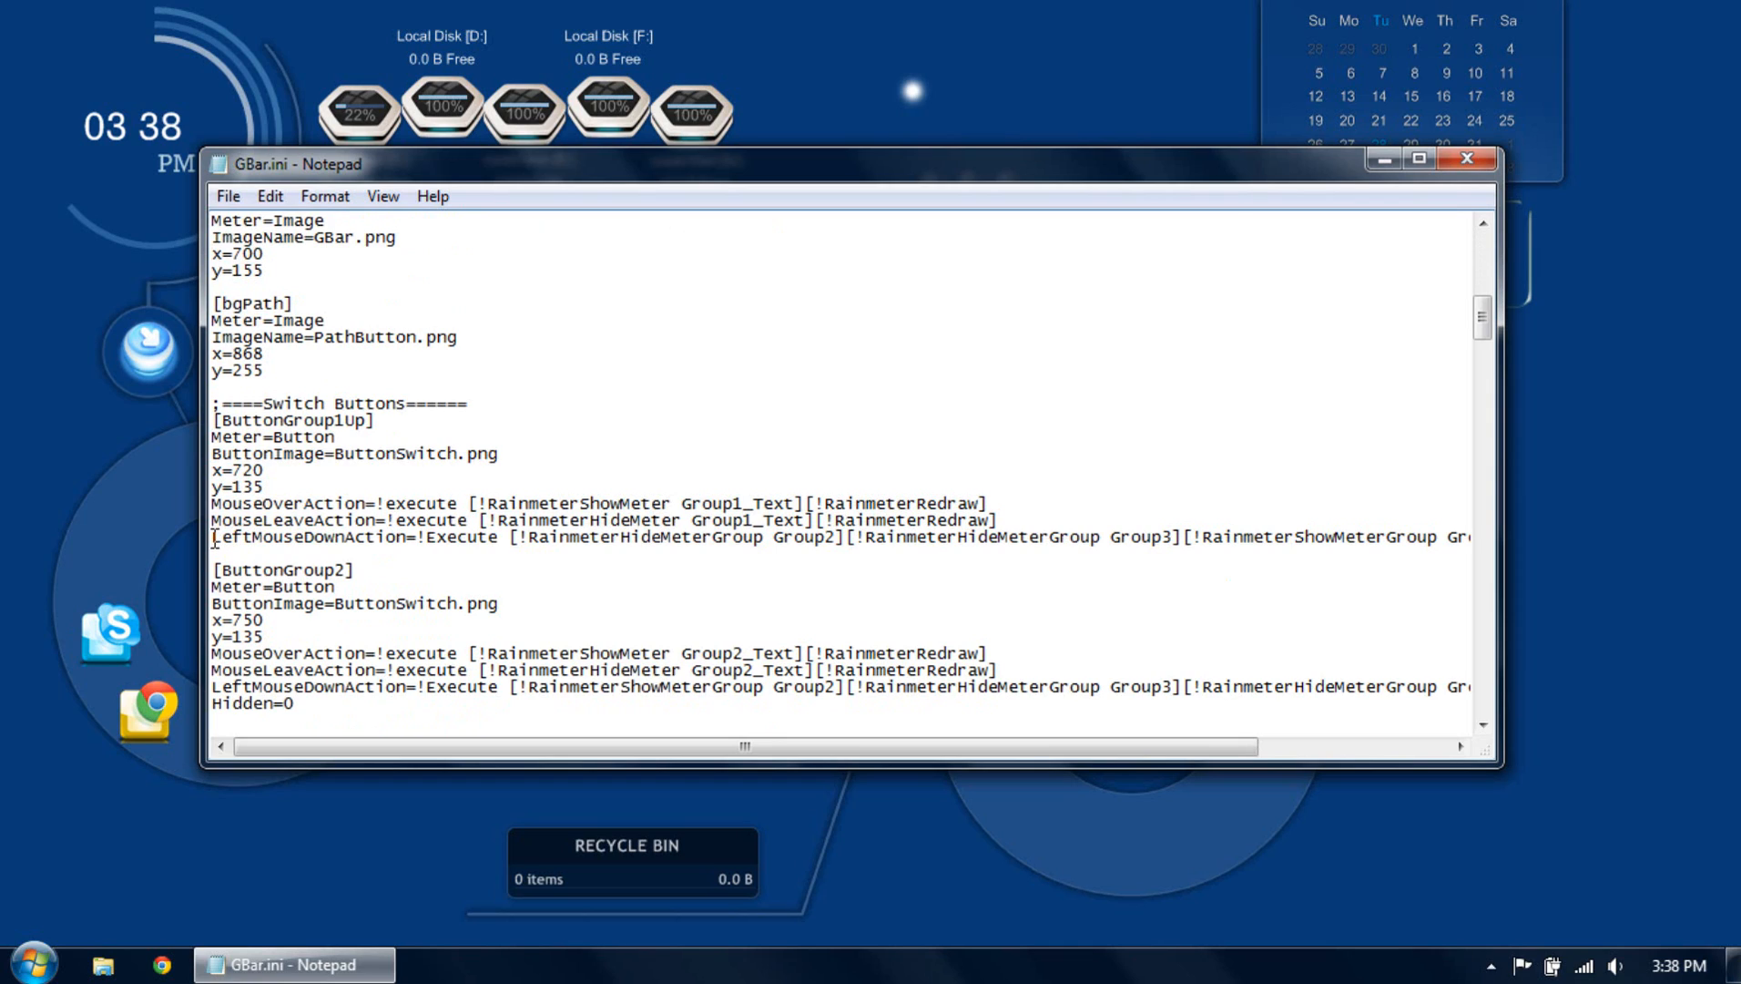
scroll(222, 535, "down", 5)
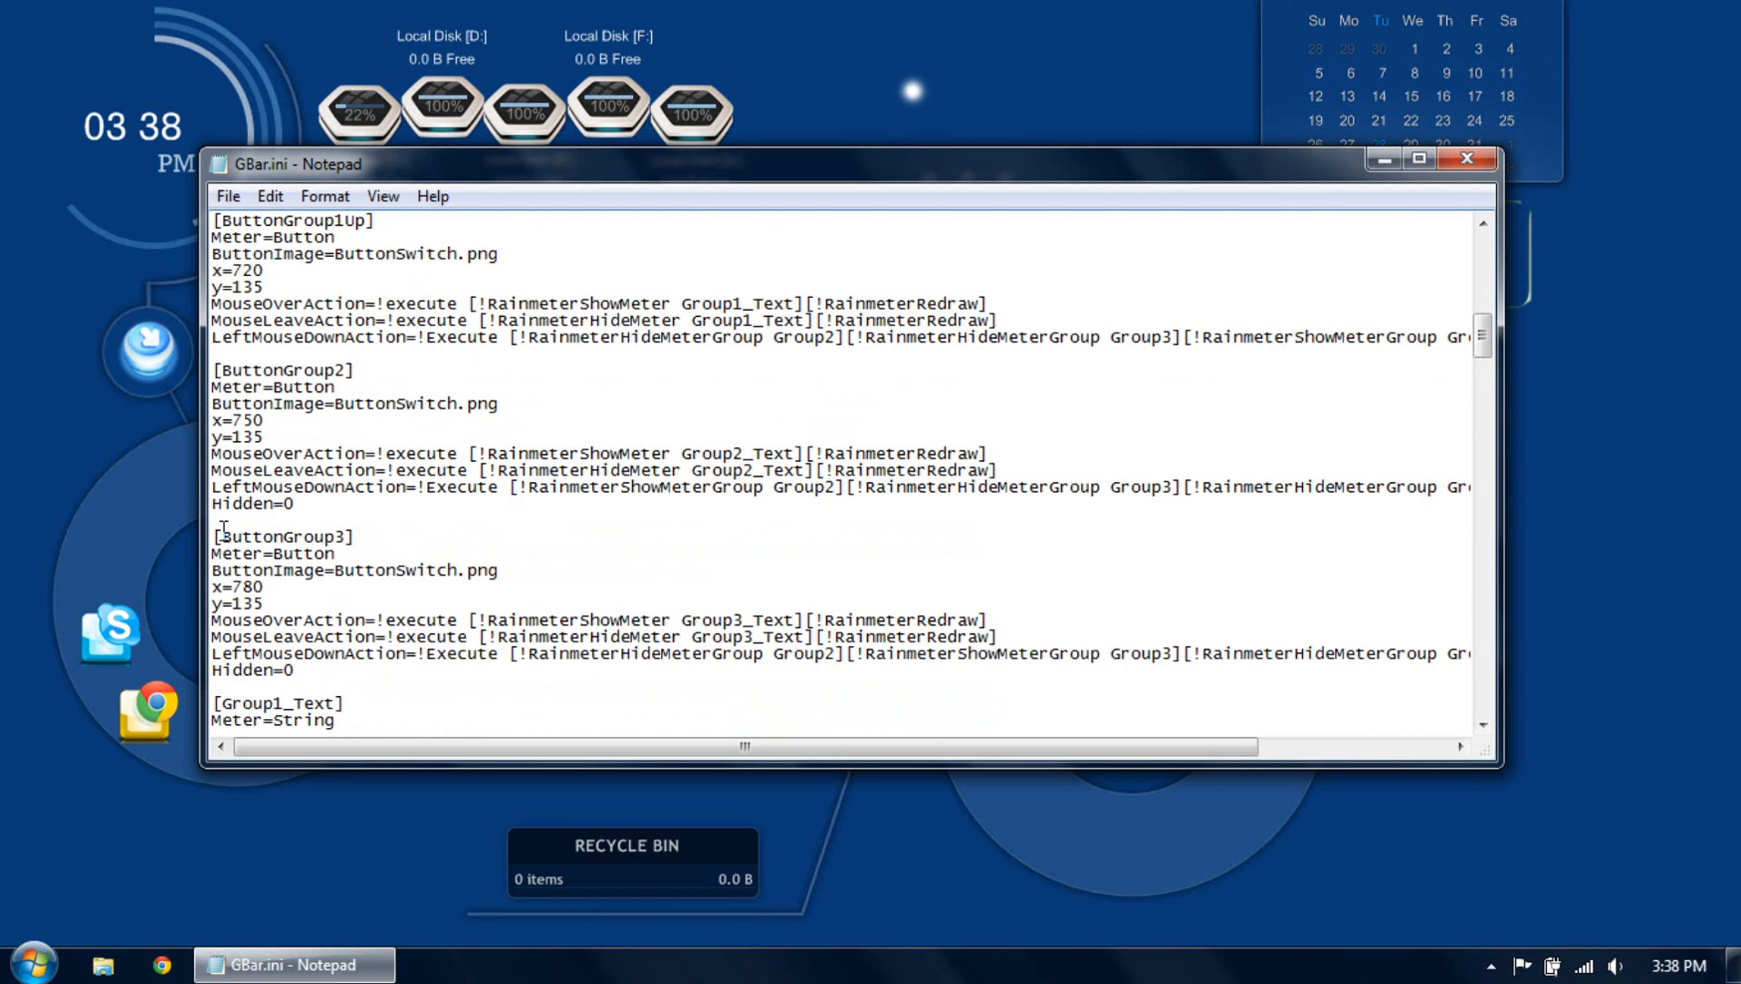
scroll(262, 597, "down", 11)
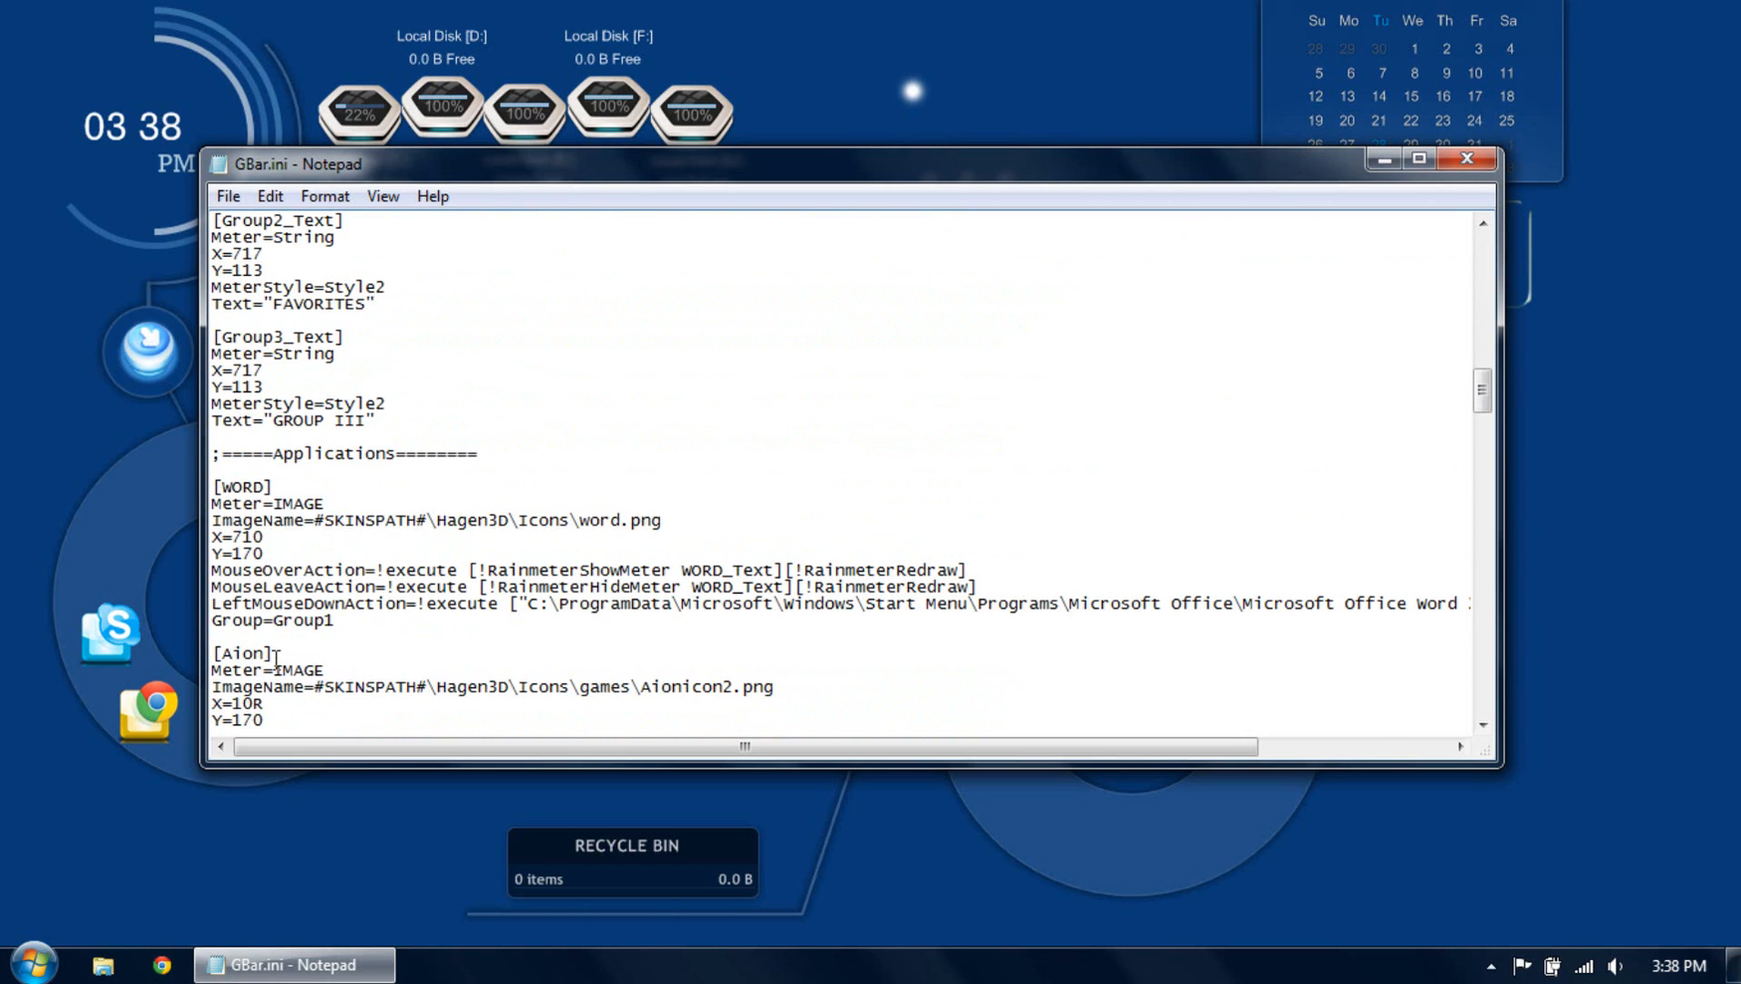
scroll(276, 655, "down", 3)
scroll(276, 635, "down", 2)
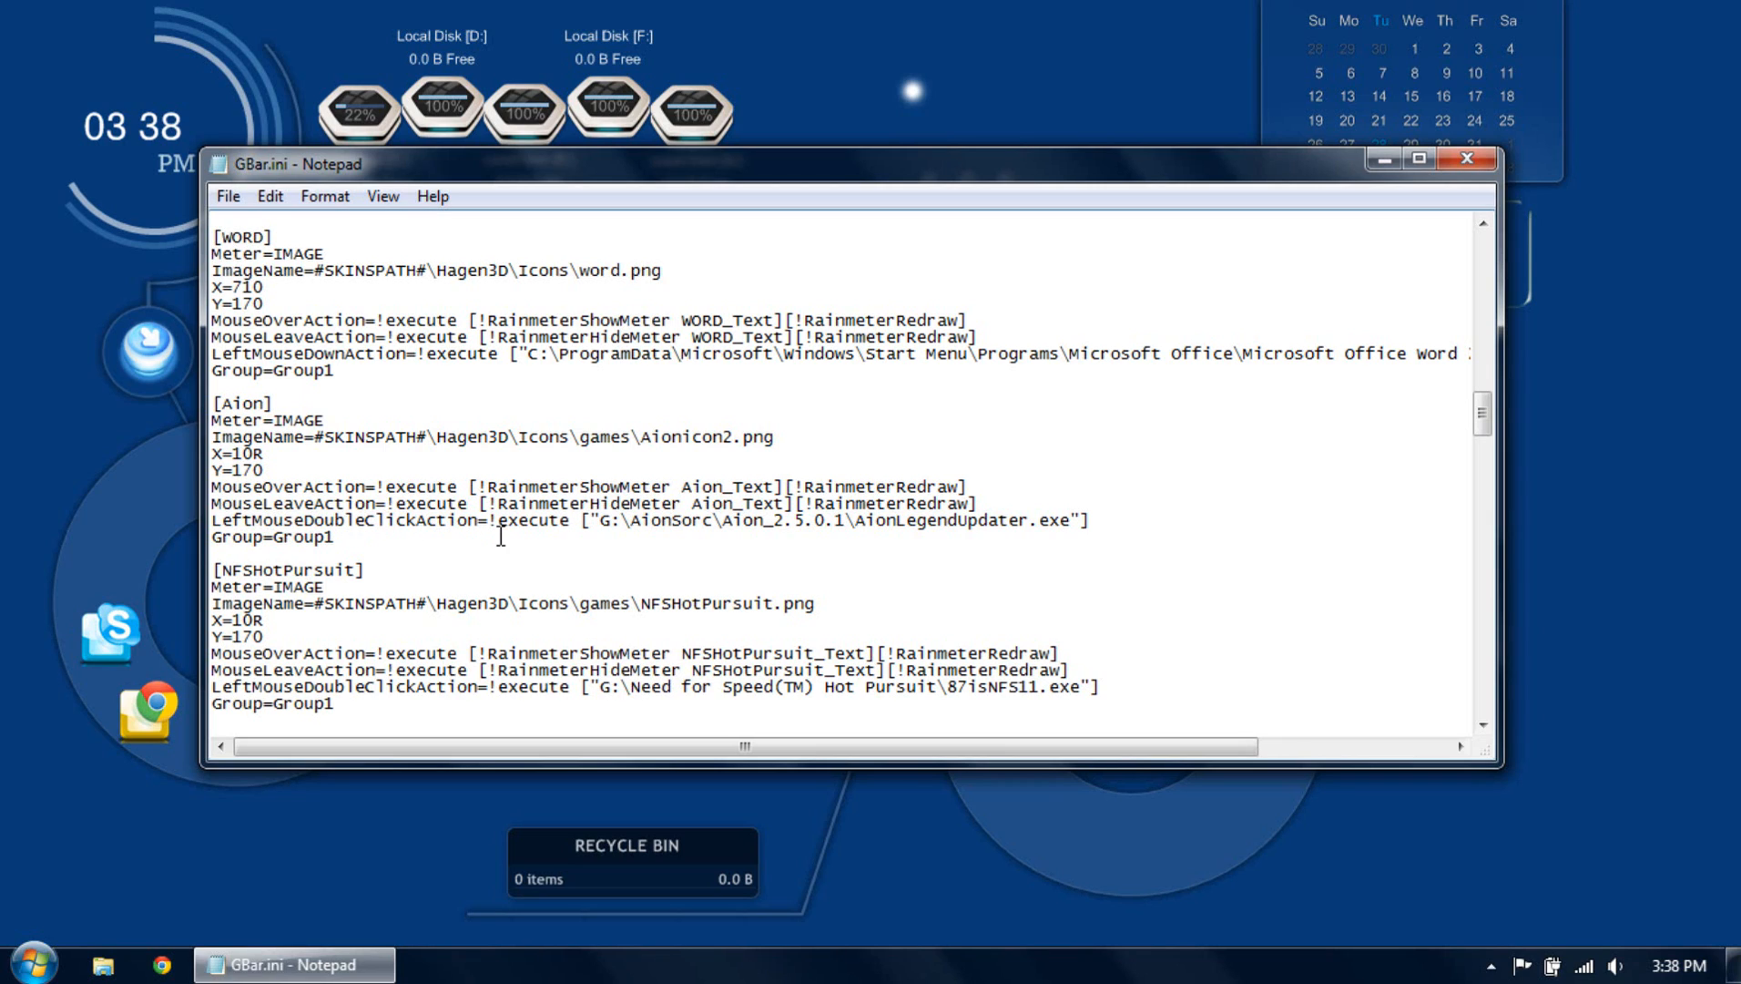
scroll(500, 535, "up", 16)
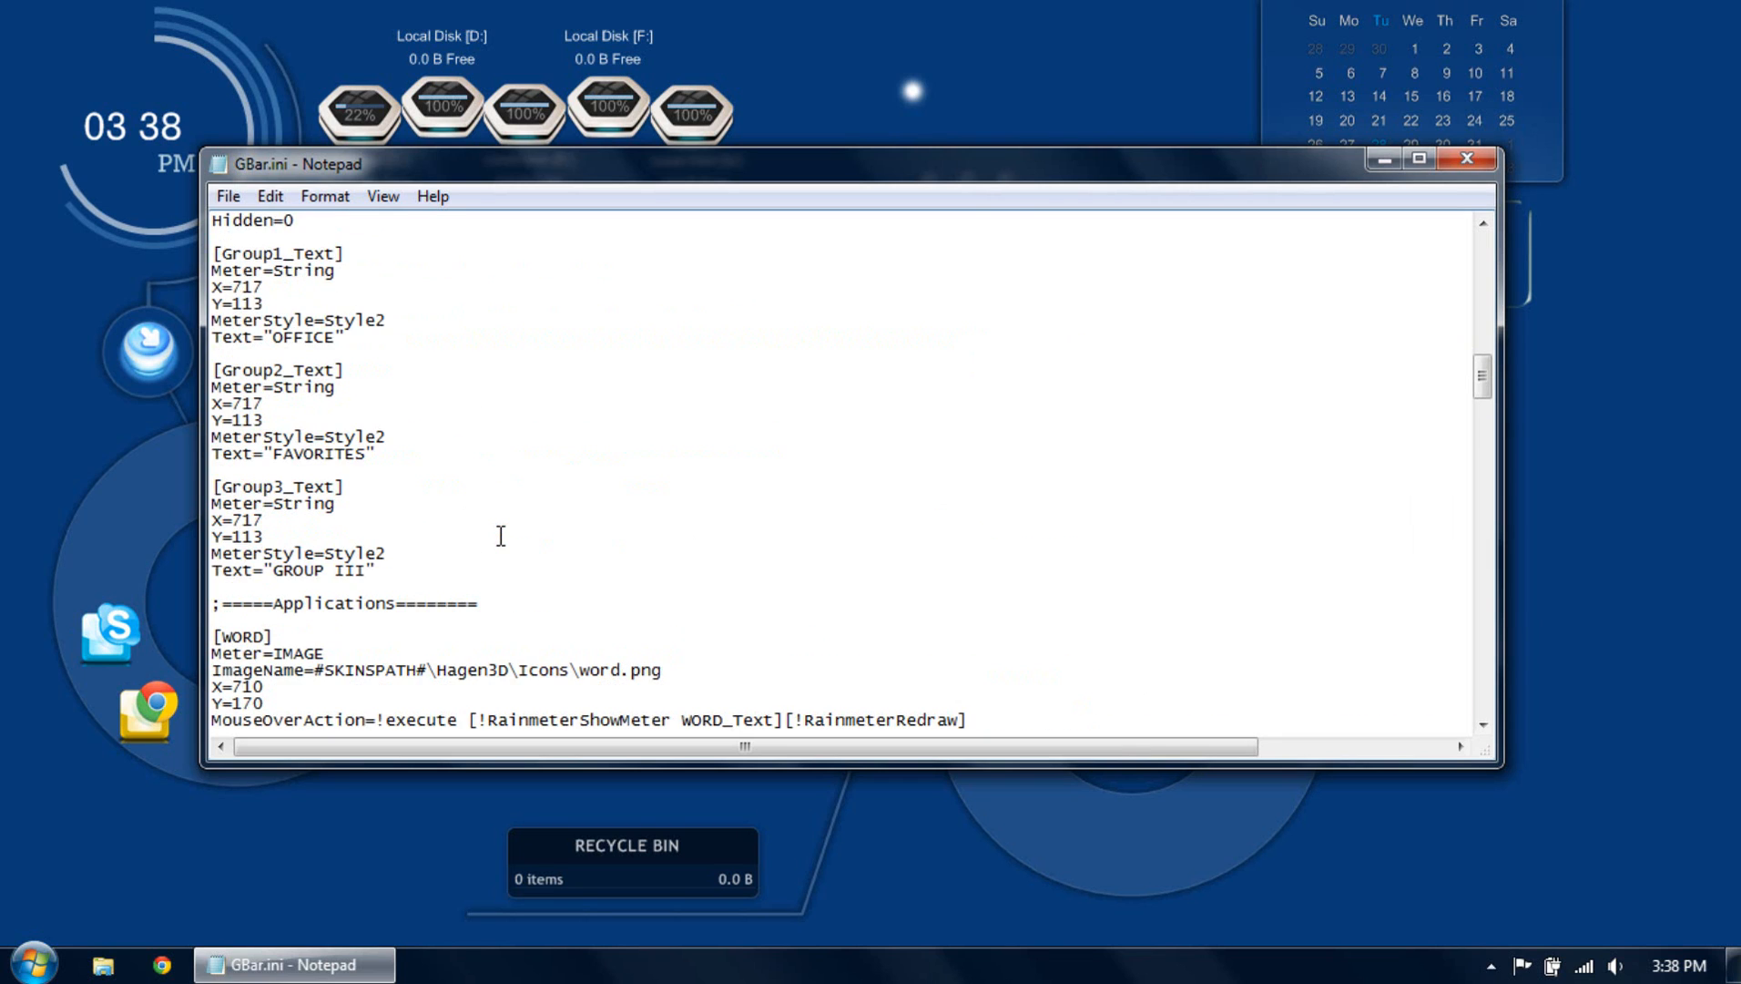
scroll(500, 536, "up", 5)
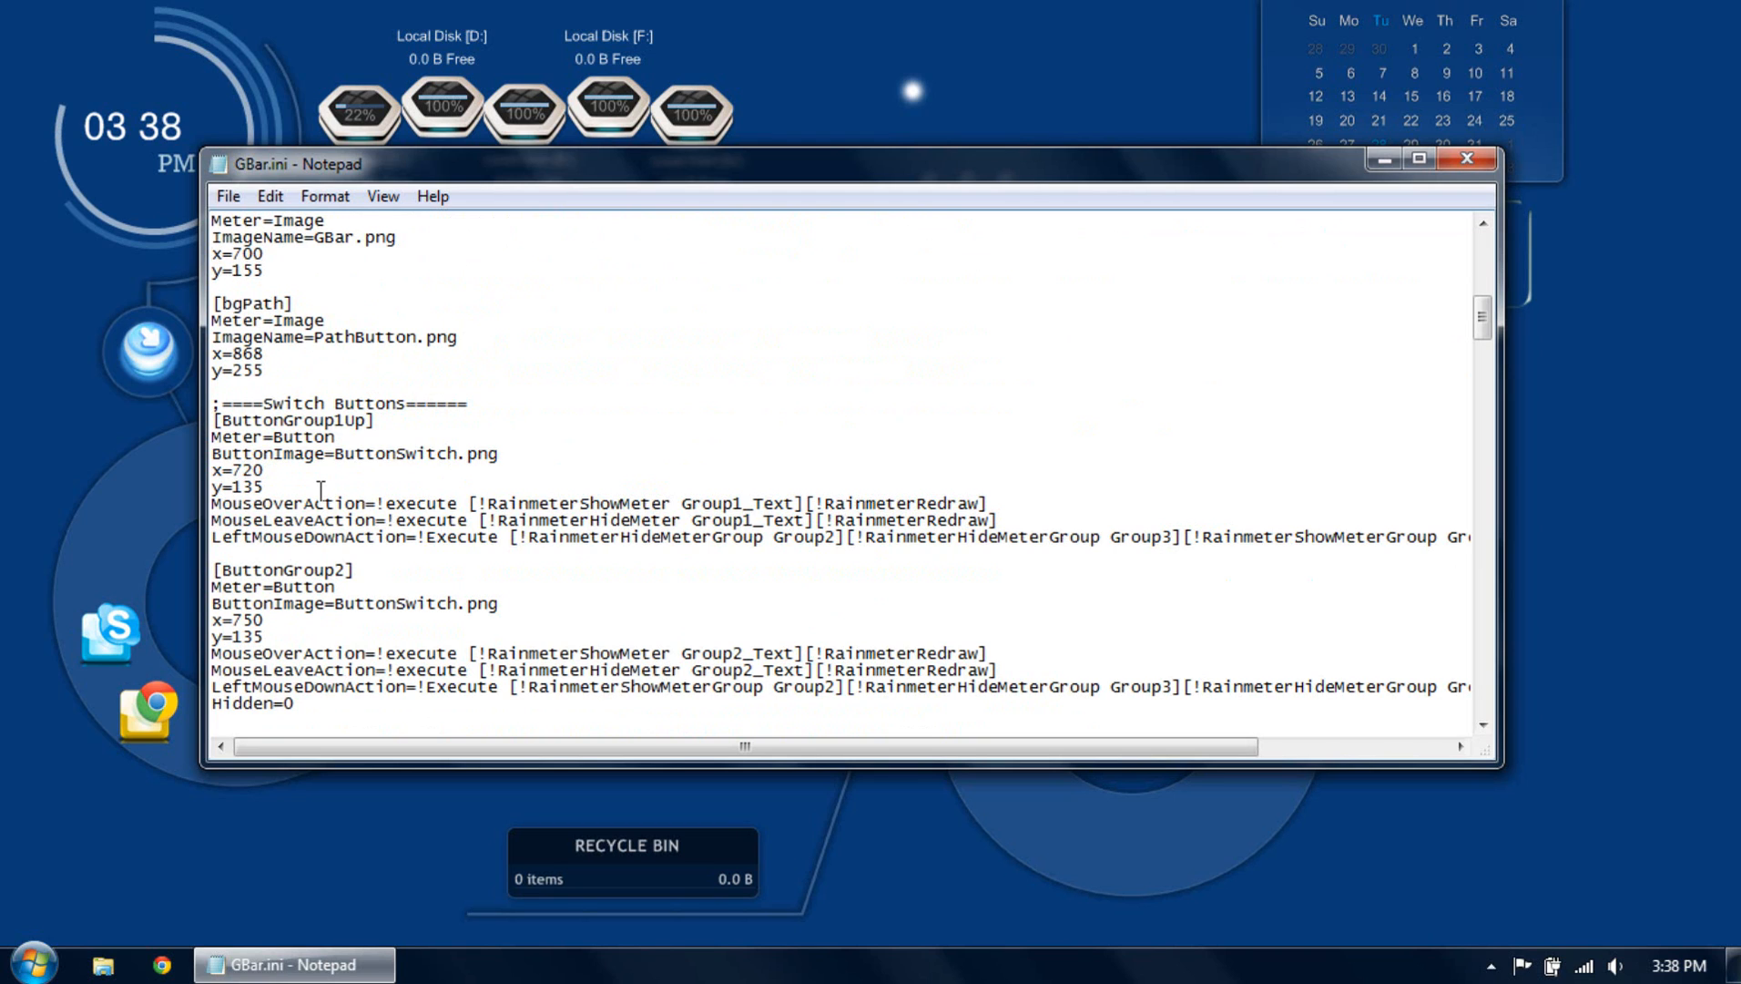
scroll(319, 489, "down", 17)
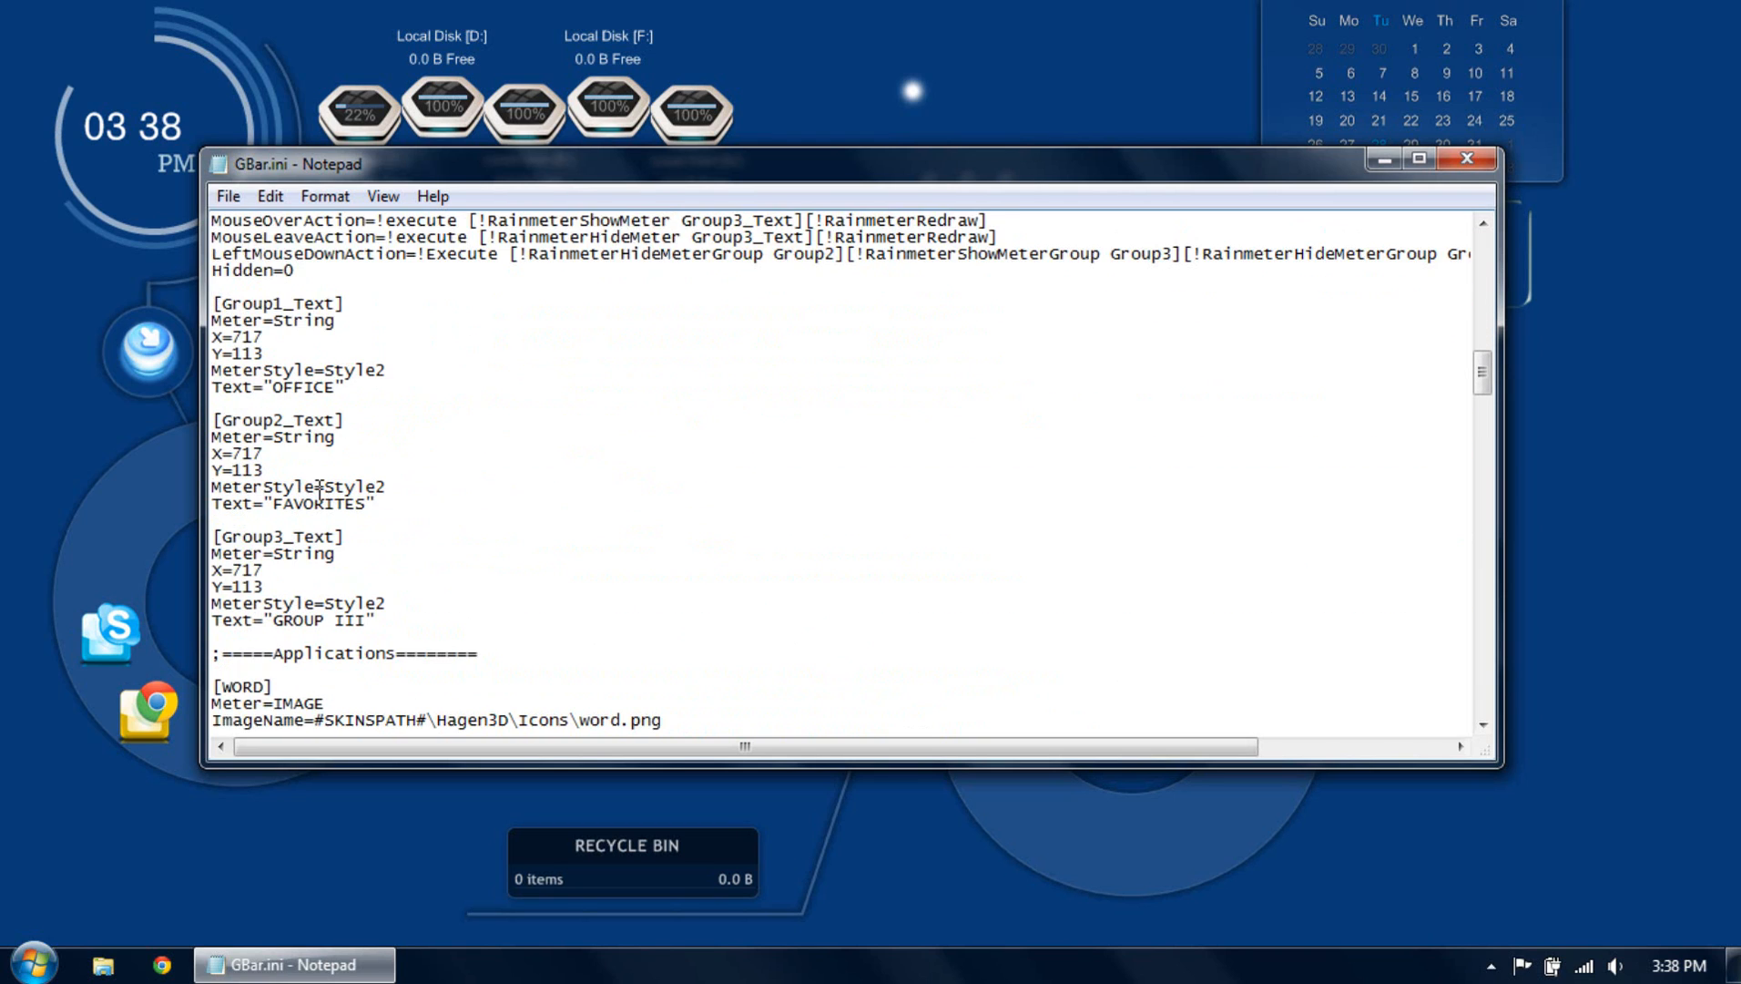
Examine the [Aion] section of GBar.ini: its name, X and Y position, mouse-over text reference and launch path.
scroll(320, 489, "down", 4)
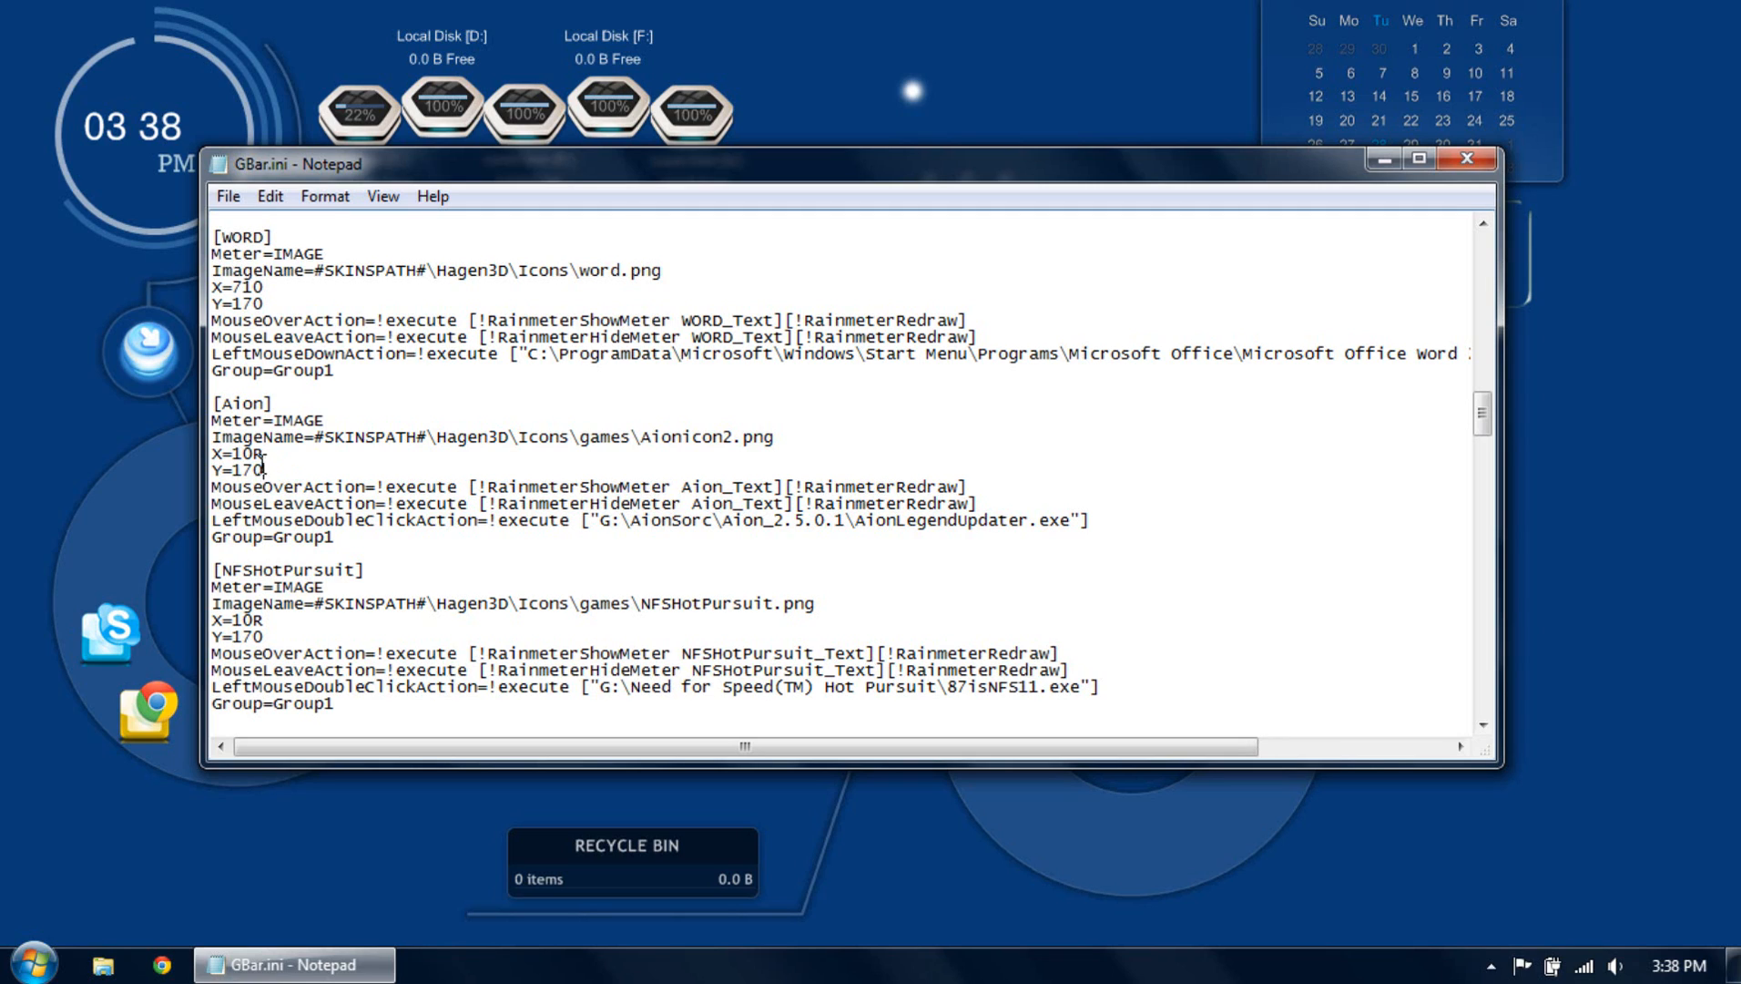
left_click_drag(265, 470, 227, 446)
left_click(278, 475)
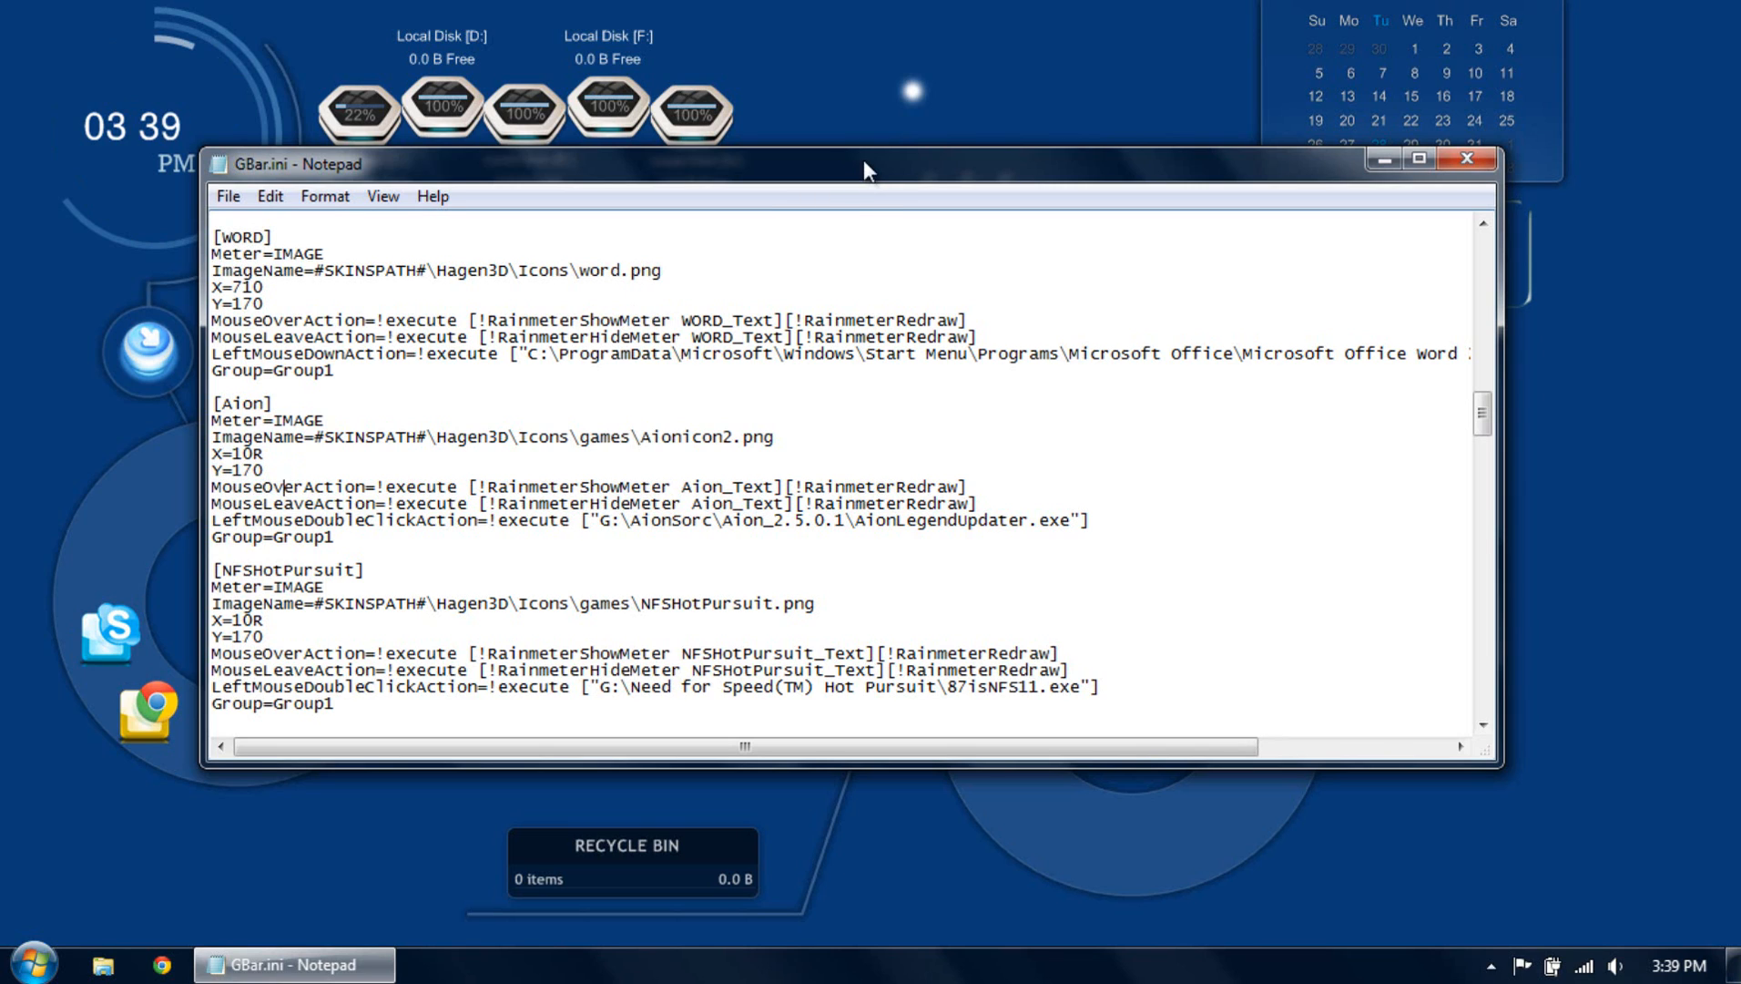
left_click_drag(864, 166, 859, 179)
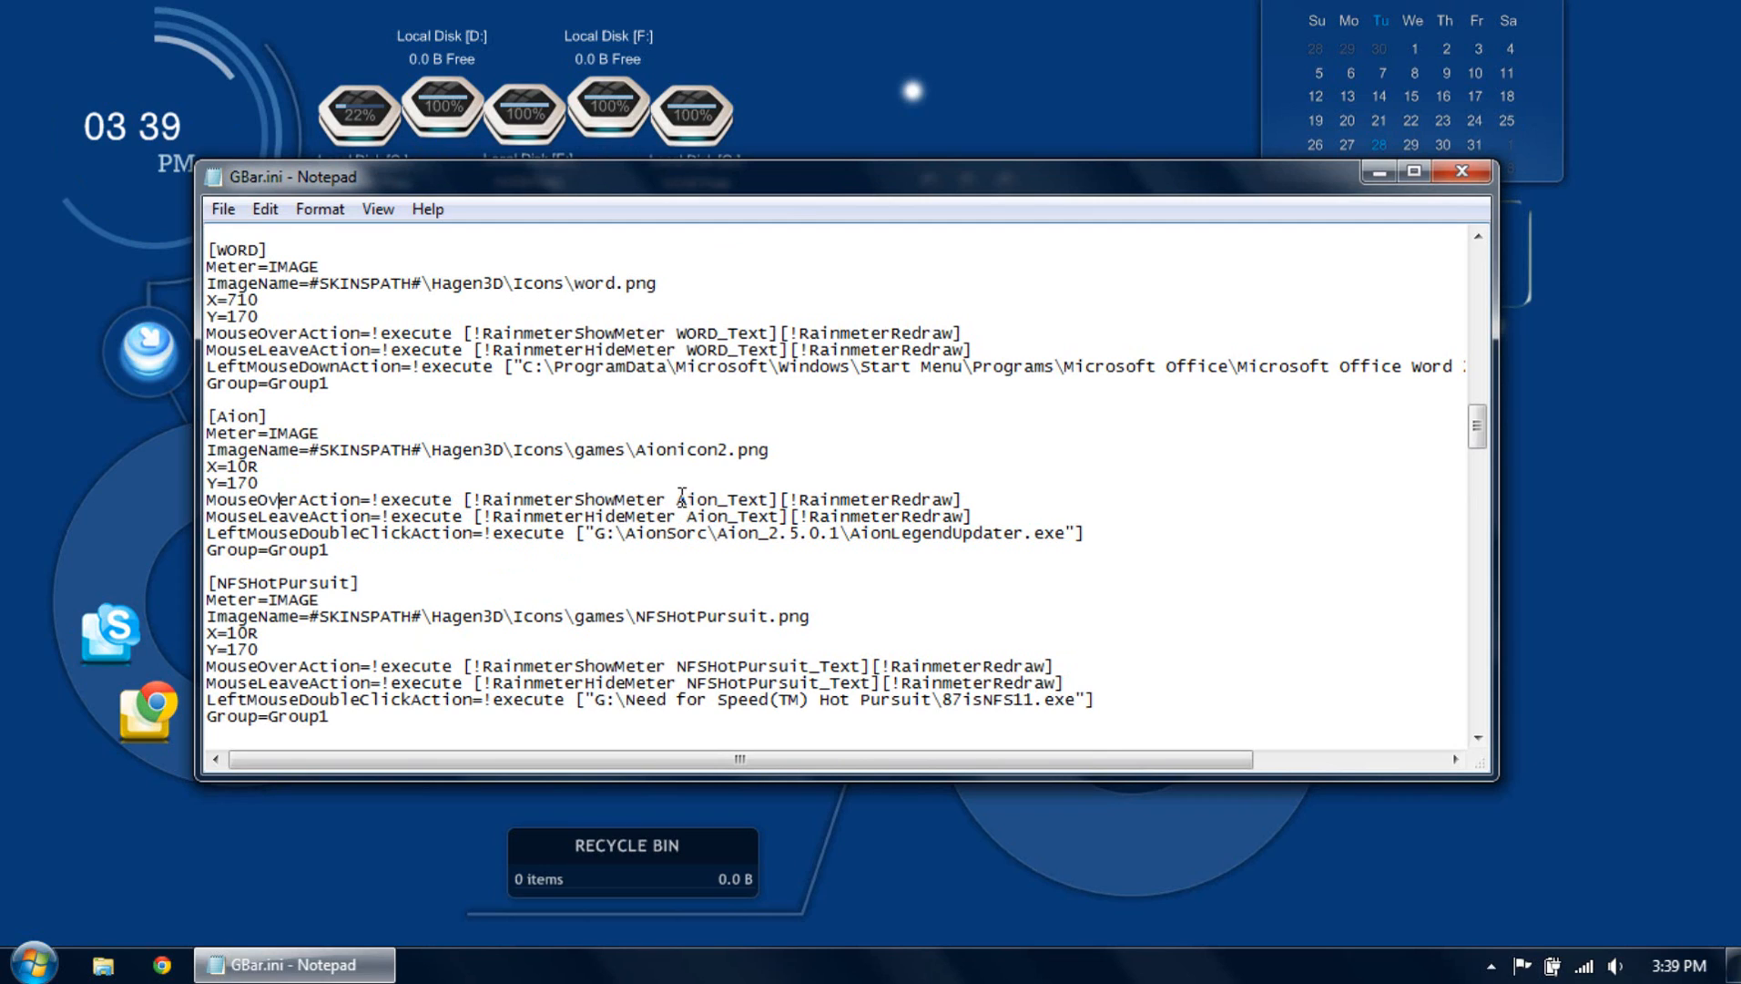
left_click_drag(680, 499, 722, 499)
left_click_drag(261, 415, 220, 416)
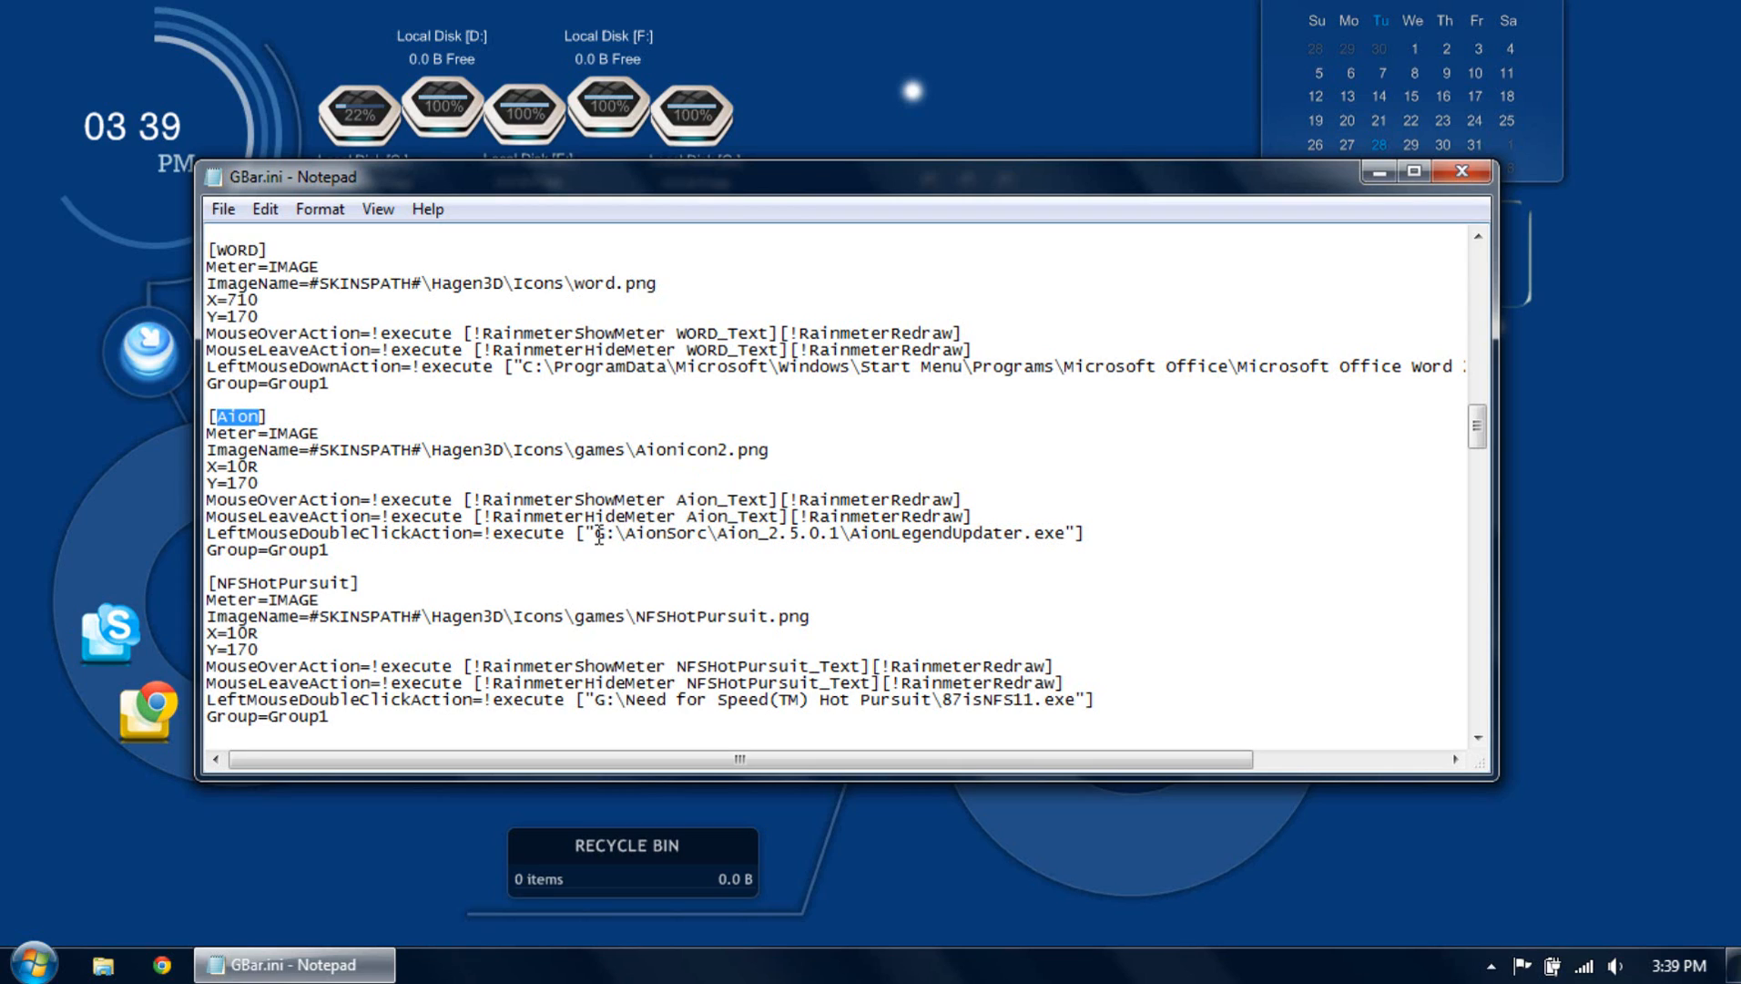
left_click_drag(596, 534, 985, 557)
left_click(983, 557)
Move the GBar.ini window clear of the quick-launch bar and examine the Group line in the [WORD] section.
left_click_drag(746, 174, 837, 331)
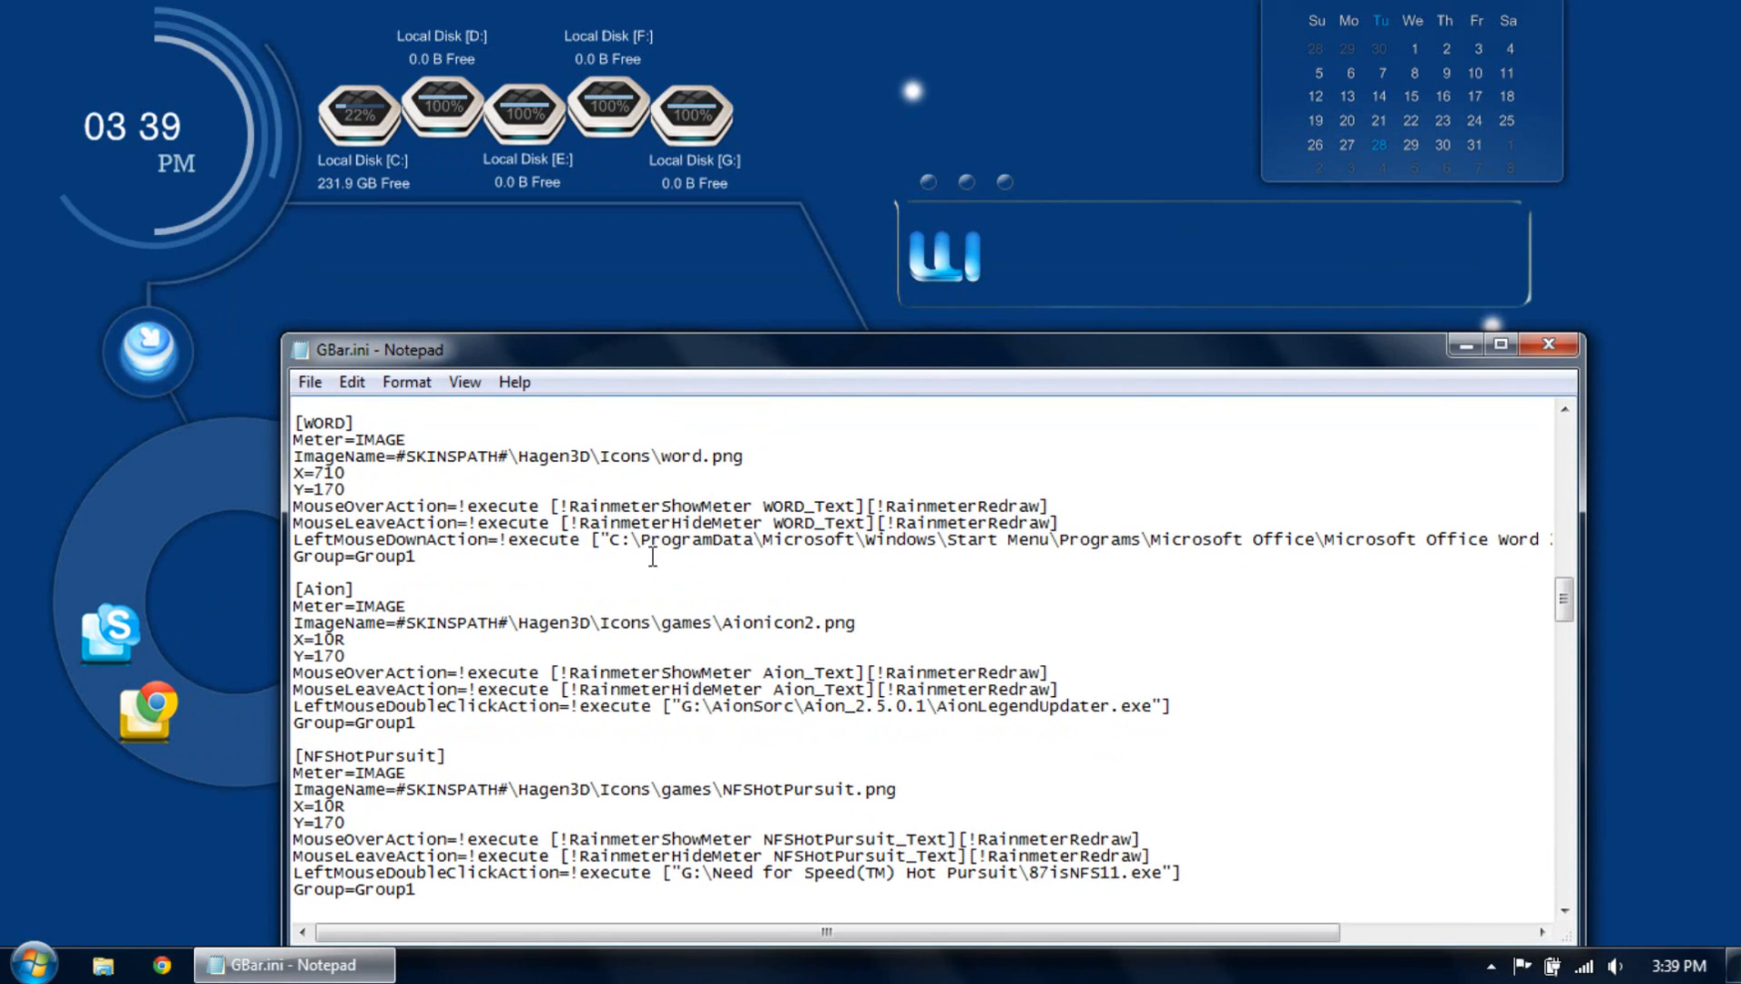
left_click_drag(421, 556, 384, 569)
double_click(364, 557)
left_click(437, 554)
left_click_drag(294, 557, 419, 558)
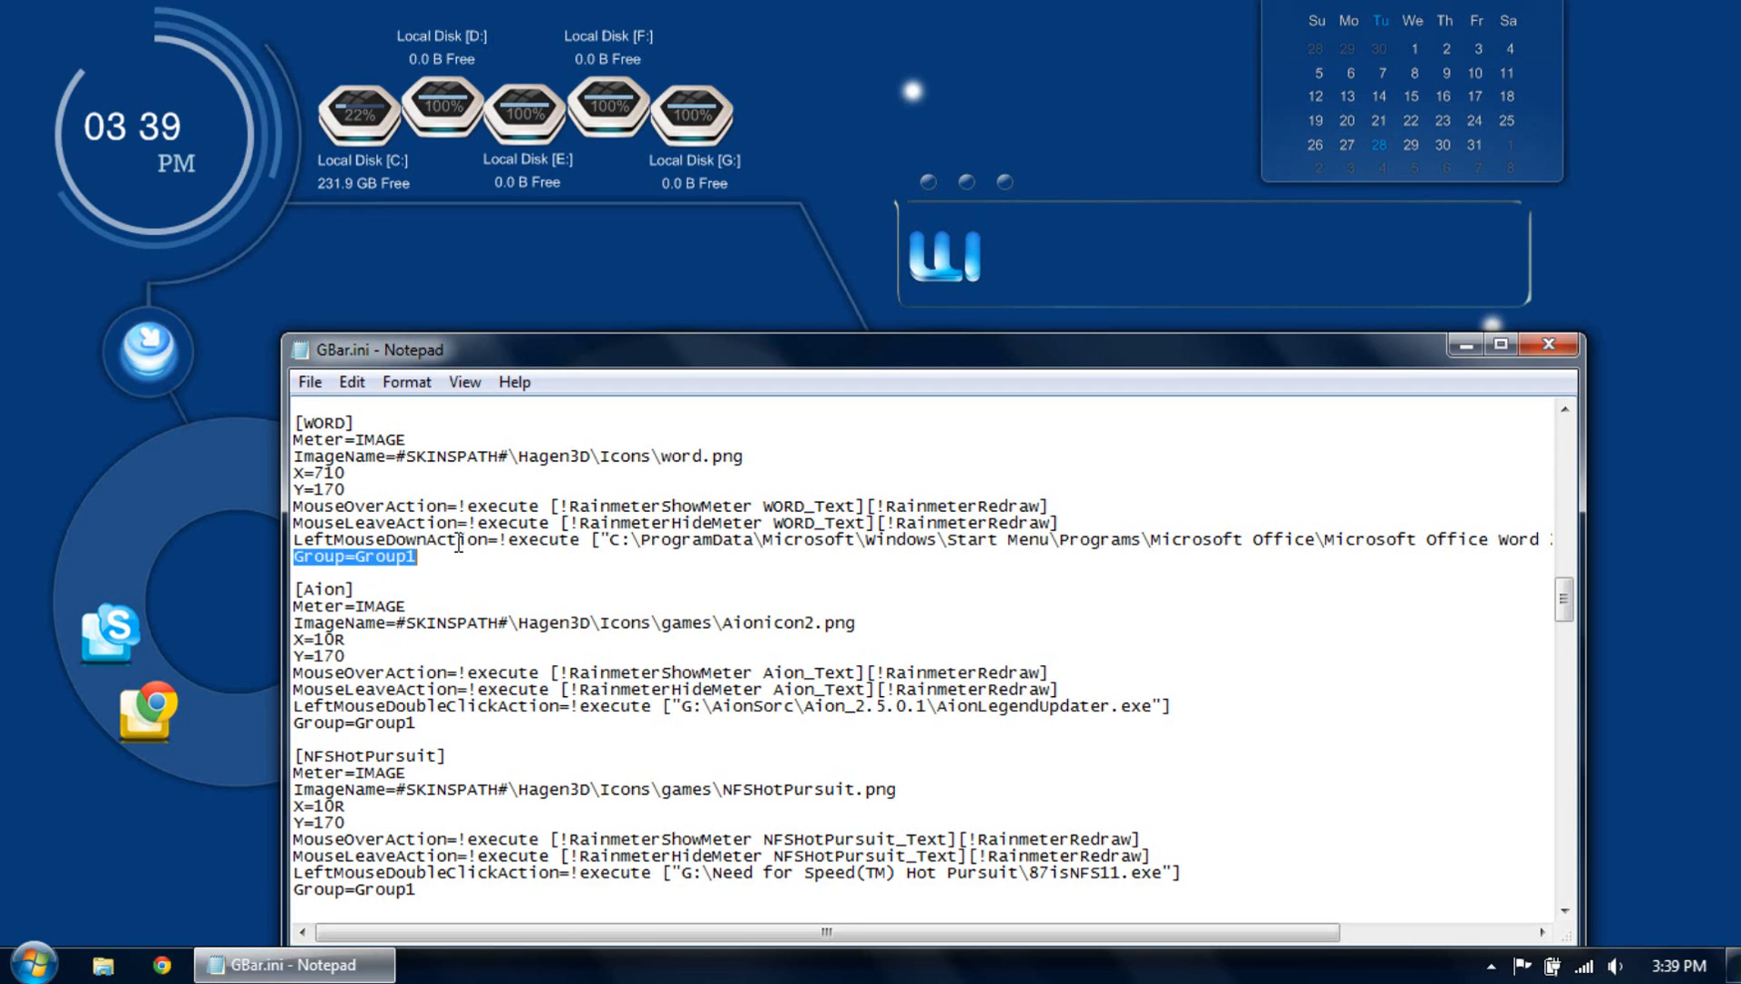
left_click_drag(448, 541, 458, 541)
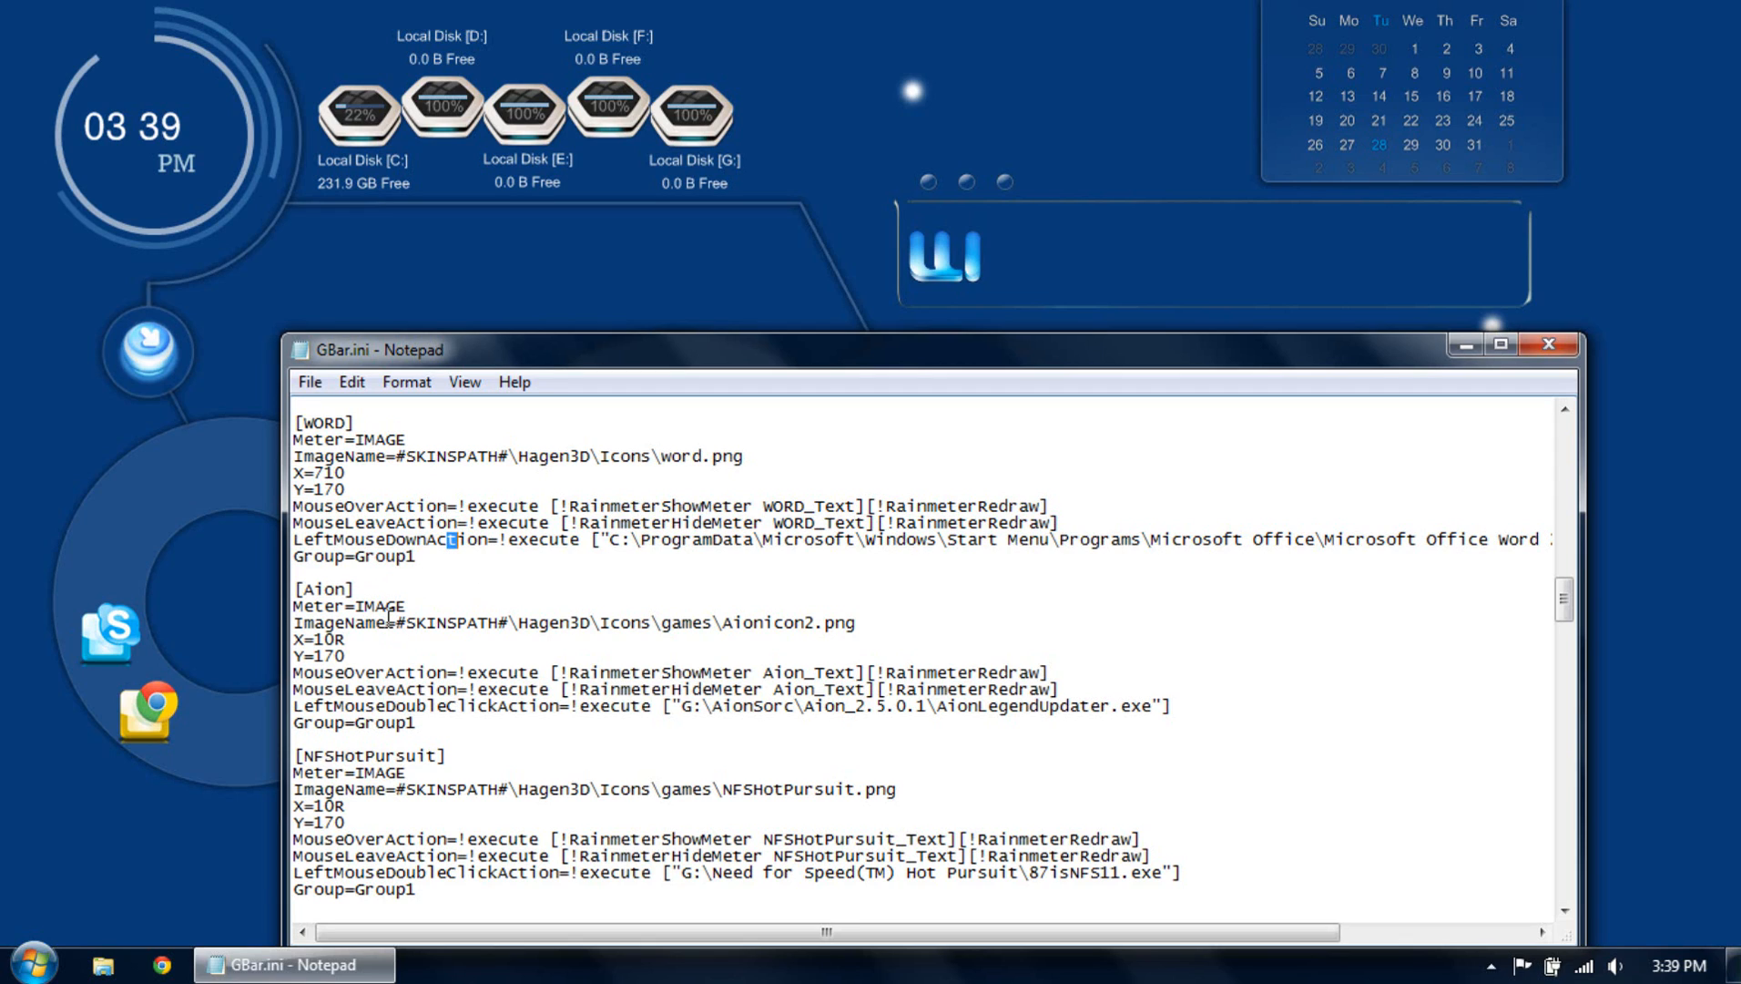
Rename the [Aion] section header as Excel.
left_click(347, 590)
key("BackSpace")
key("BackSpace")
key("BackSpace")
key("BackSpace")
type("Excel")
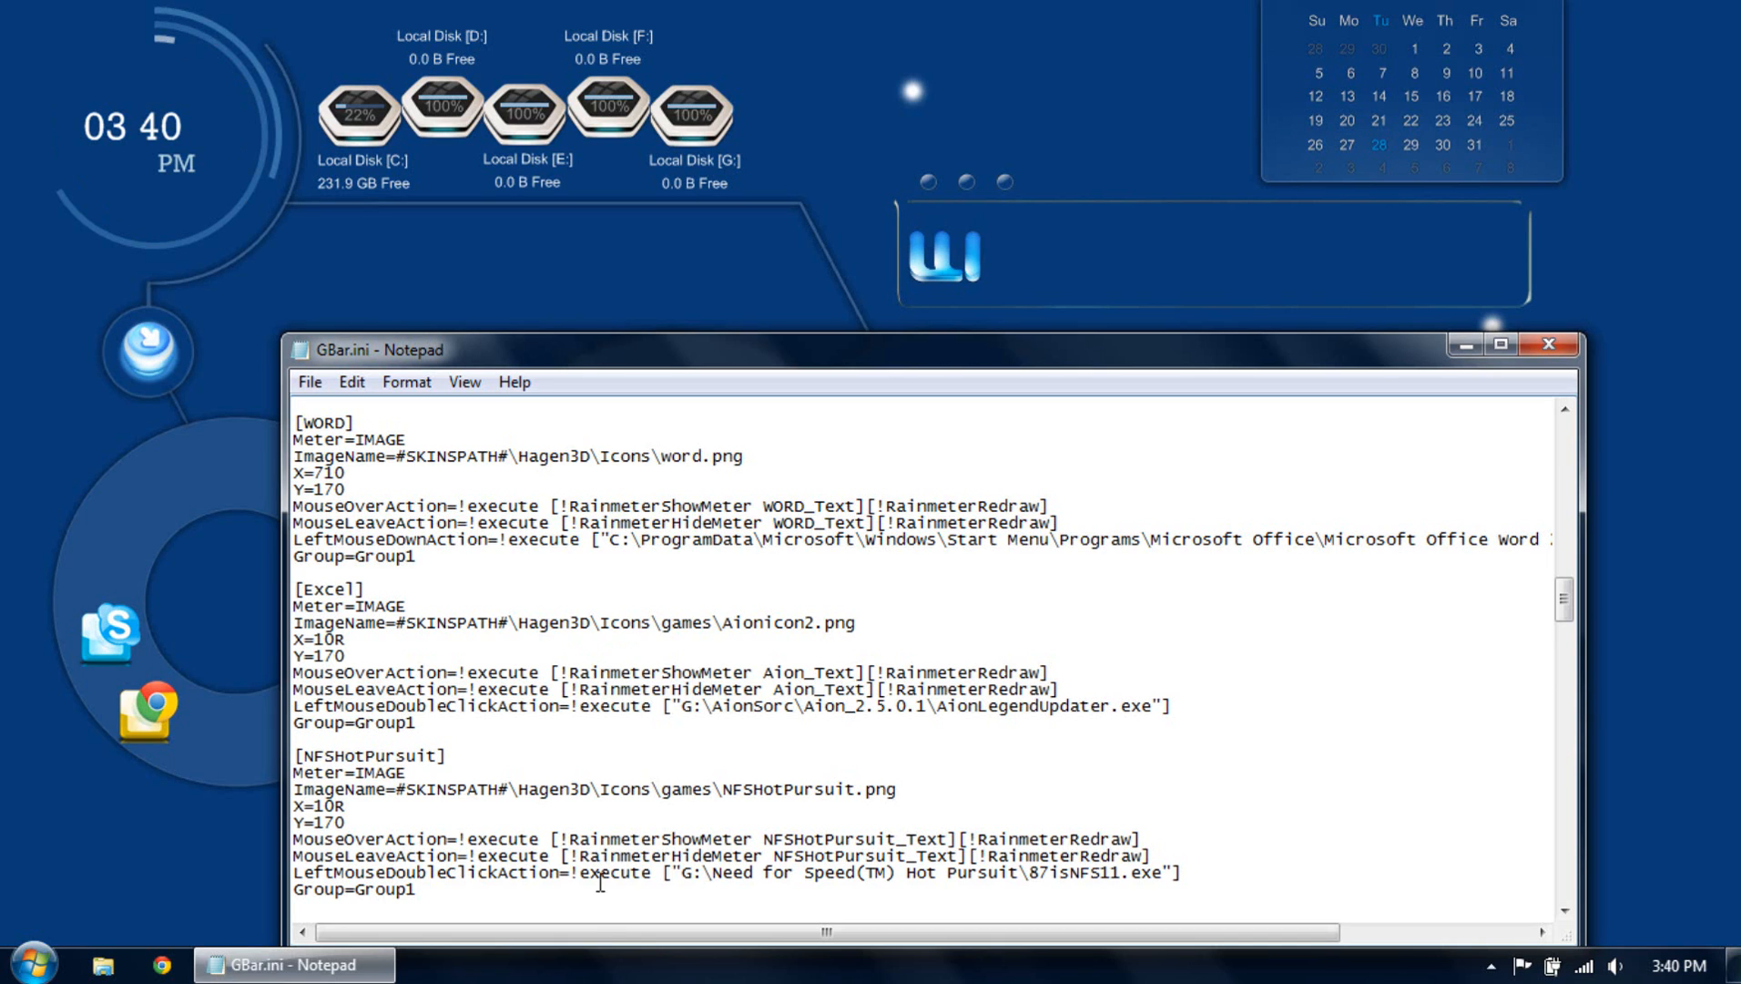
Replace Aion_Text with Excel_Text in the [Excel] section's MouseOverAction and MouseLeaveAction lines.
left_click_drag(614, 942, 610, 936)
left_click_drag(763, 673, 809, 672)
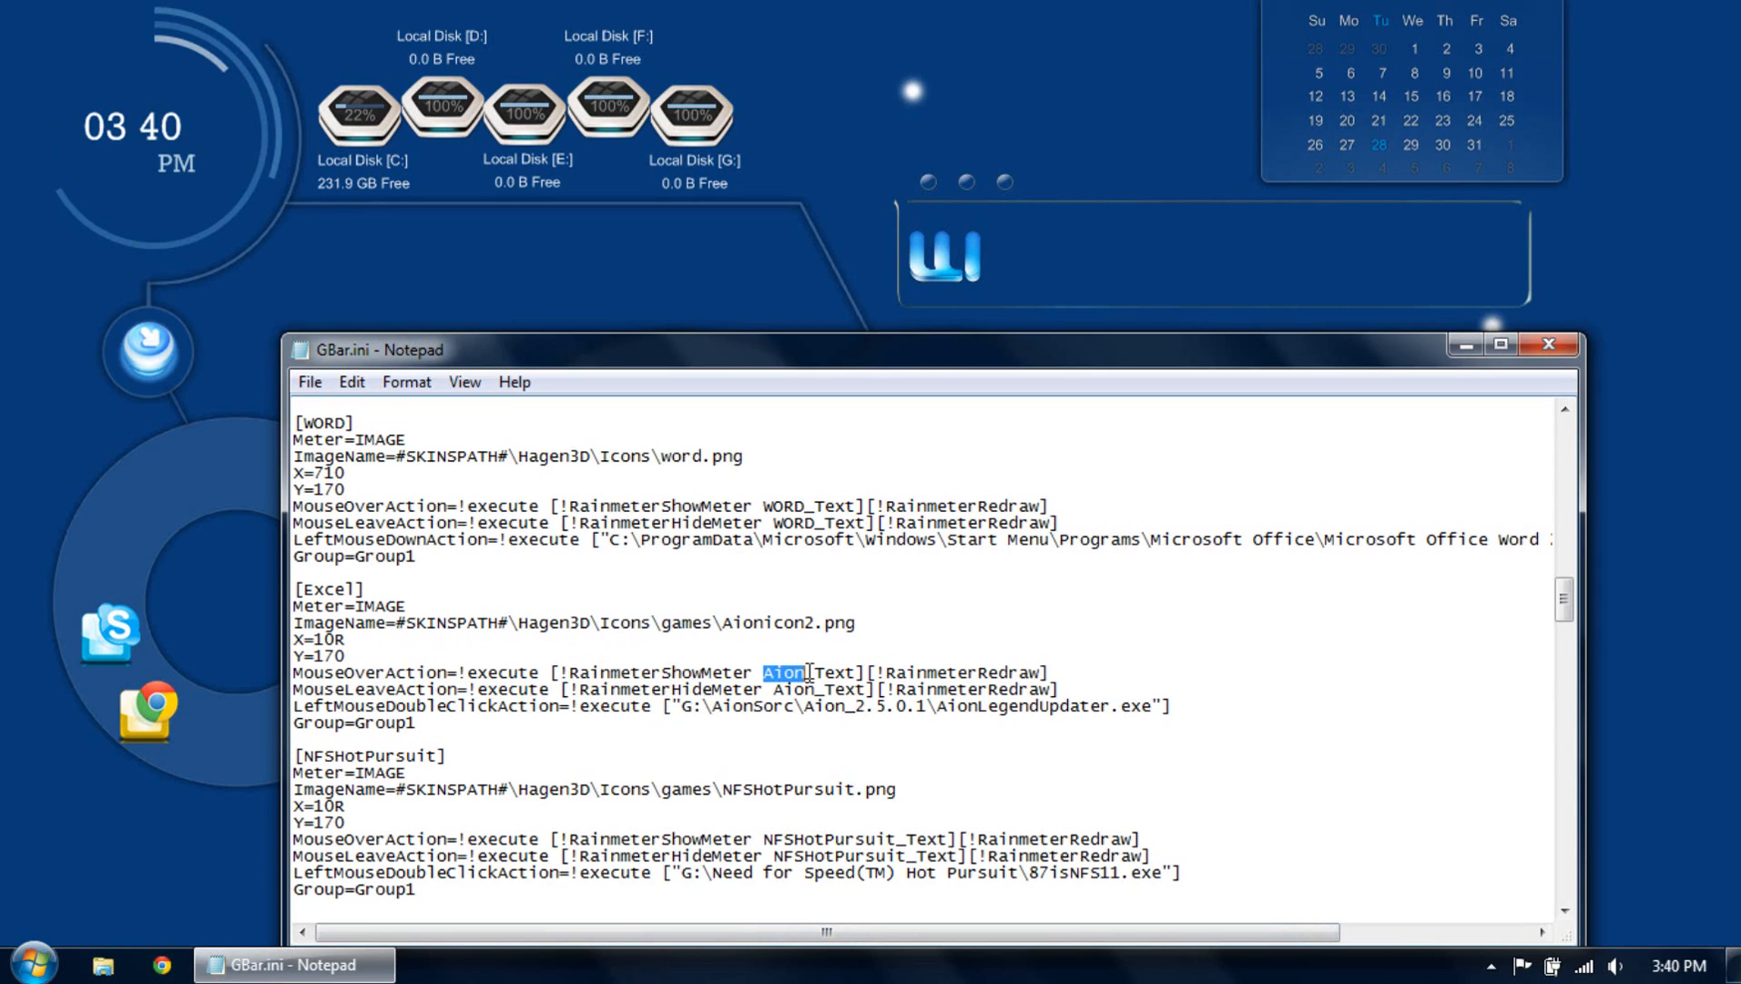
type("Excel")
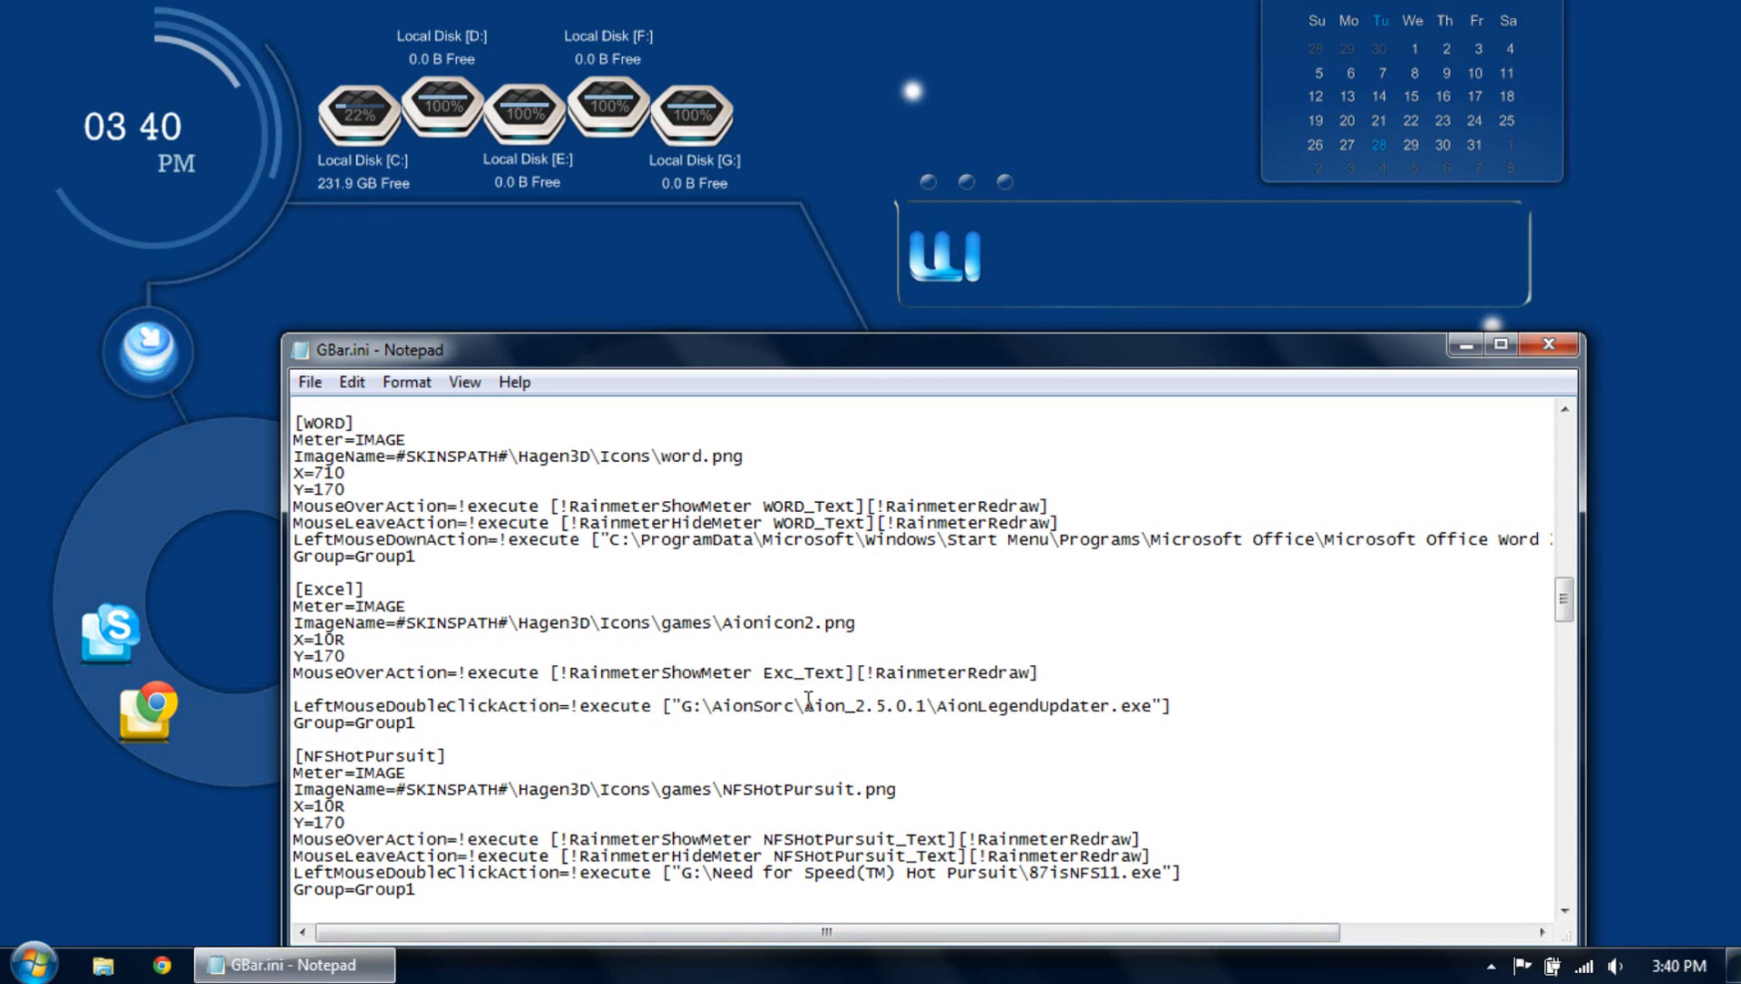
key("BackSpace")
key("BackSpace")
key("BackSpace")
key("BackSpace")
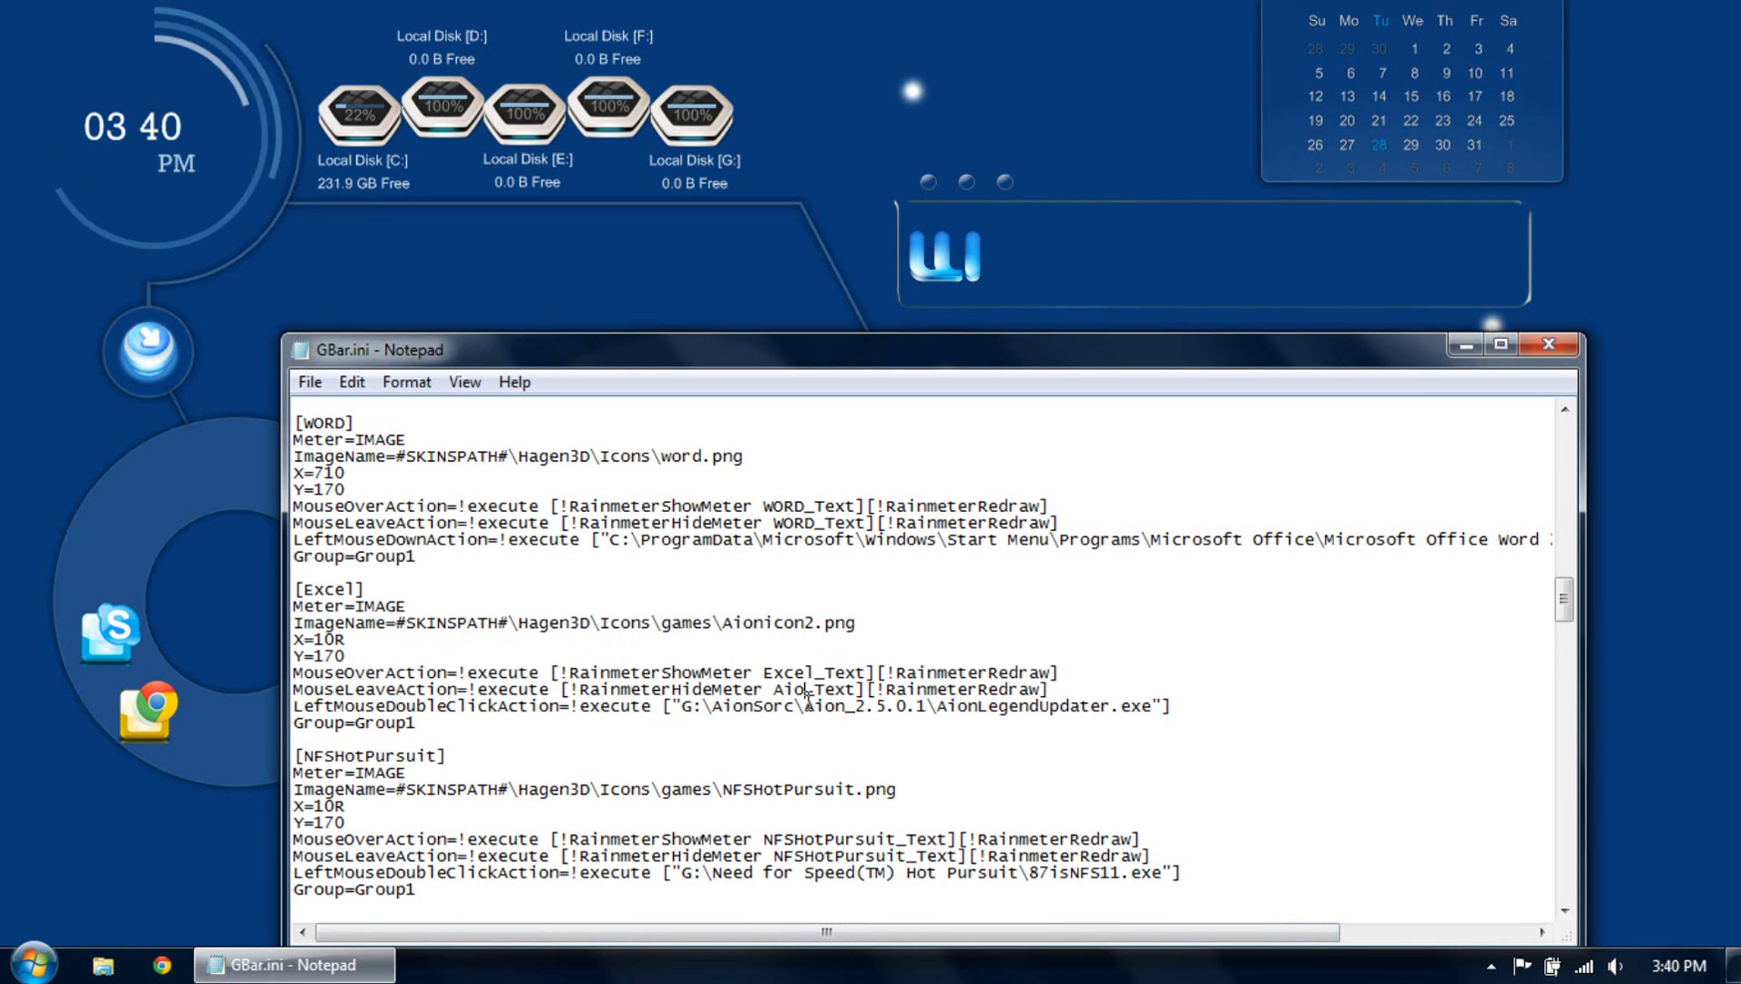
type("Excel")
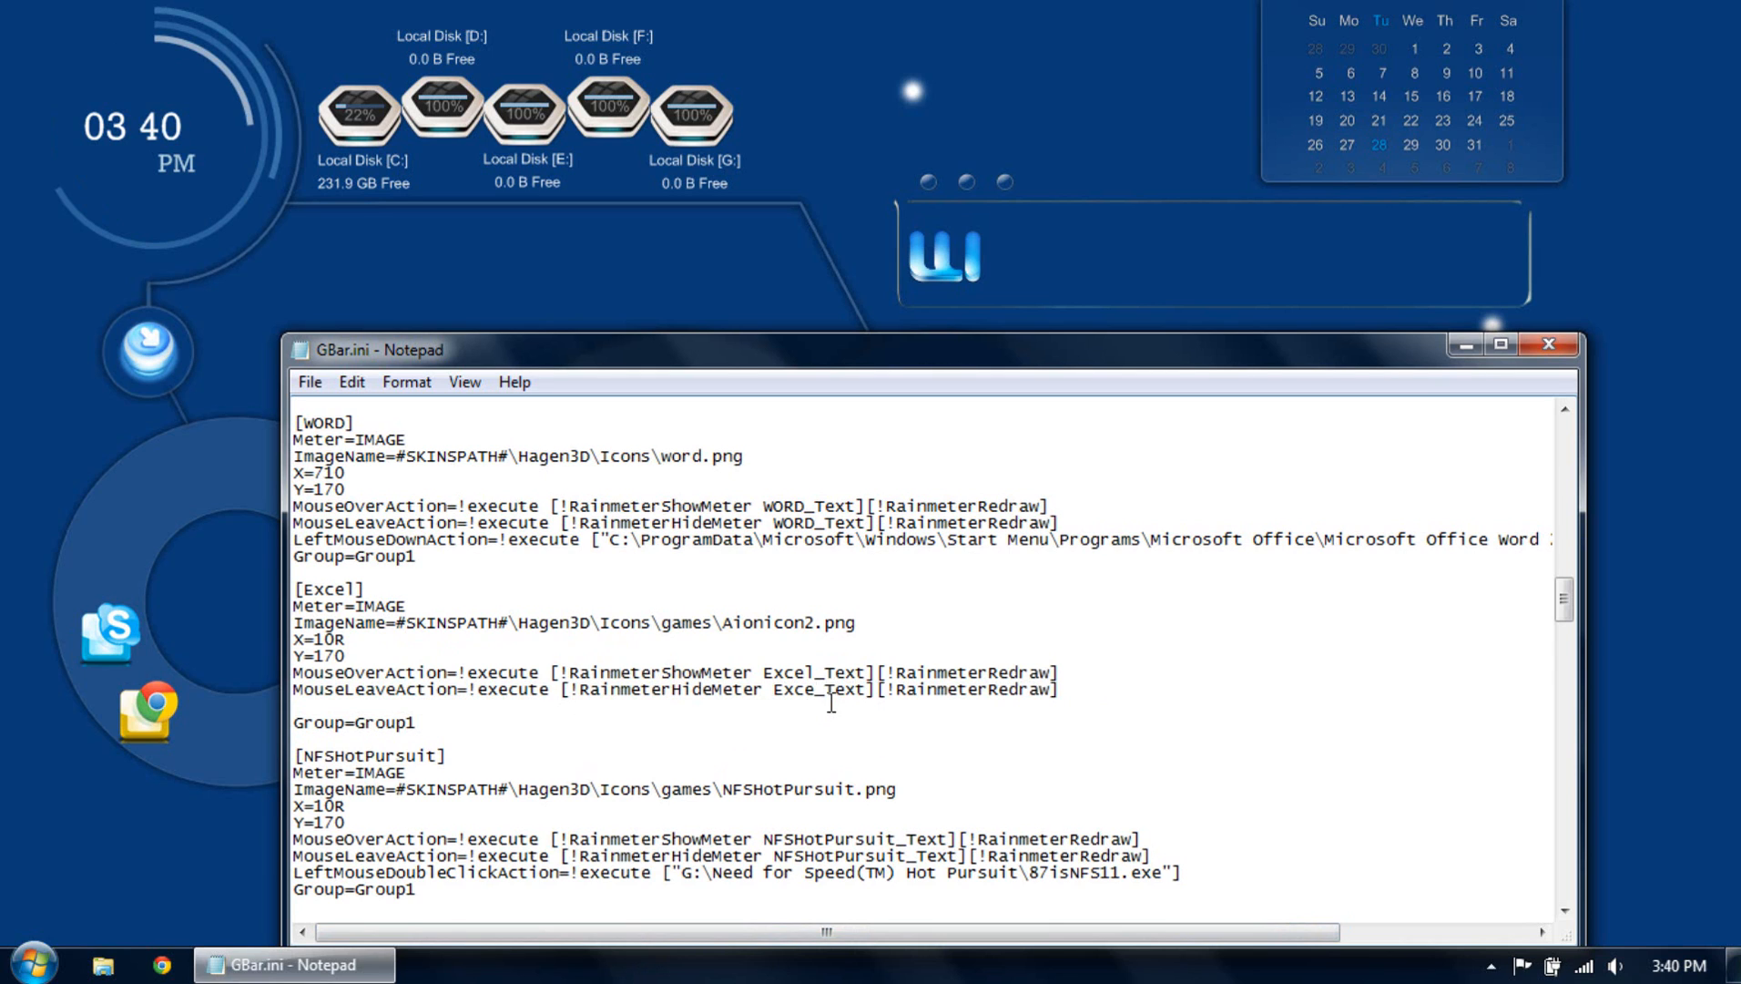
Rename the [Aion_Text] section under Text Icons as Excel_Text and set its Text value to "EXCEL".
scroll(584, 747, "down", 14)
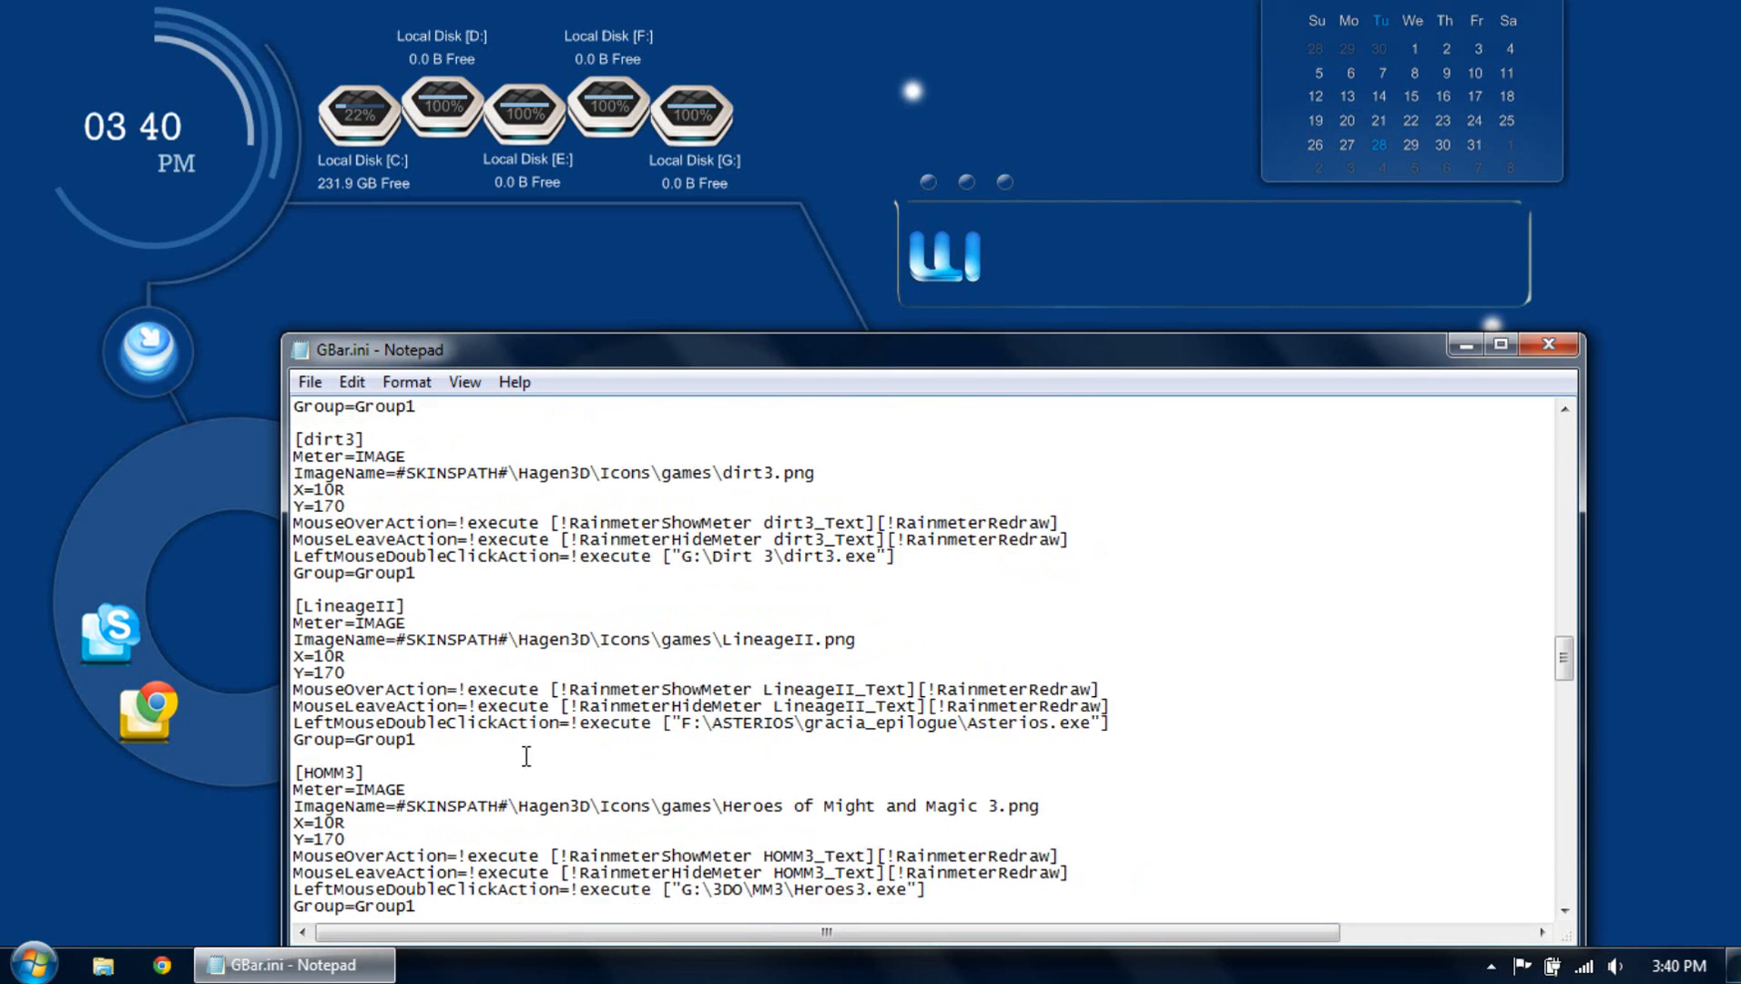
scroll(523, 756, "down", 15)
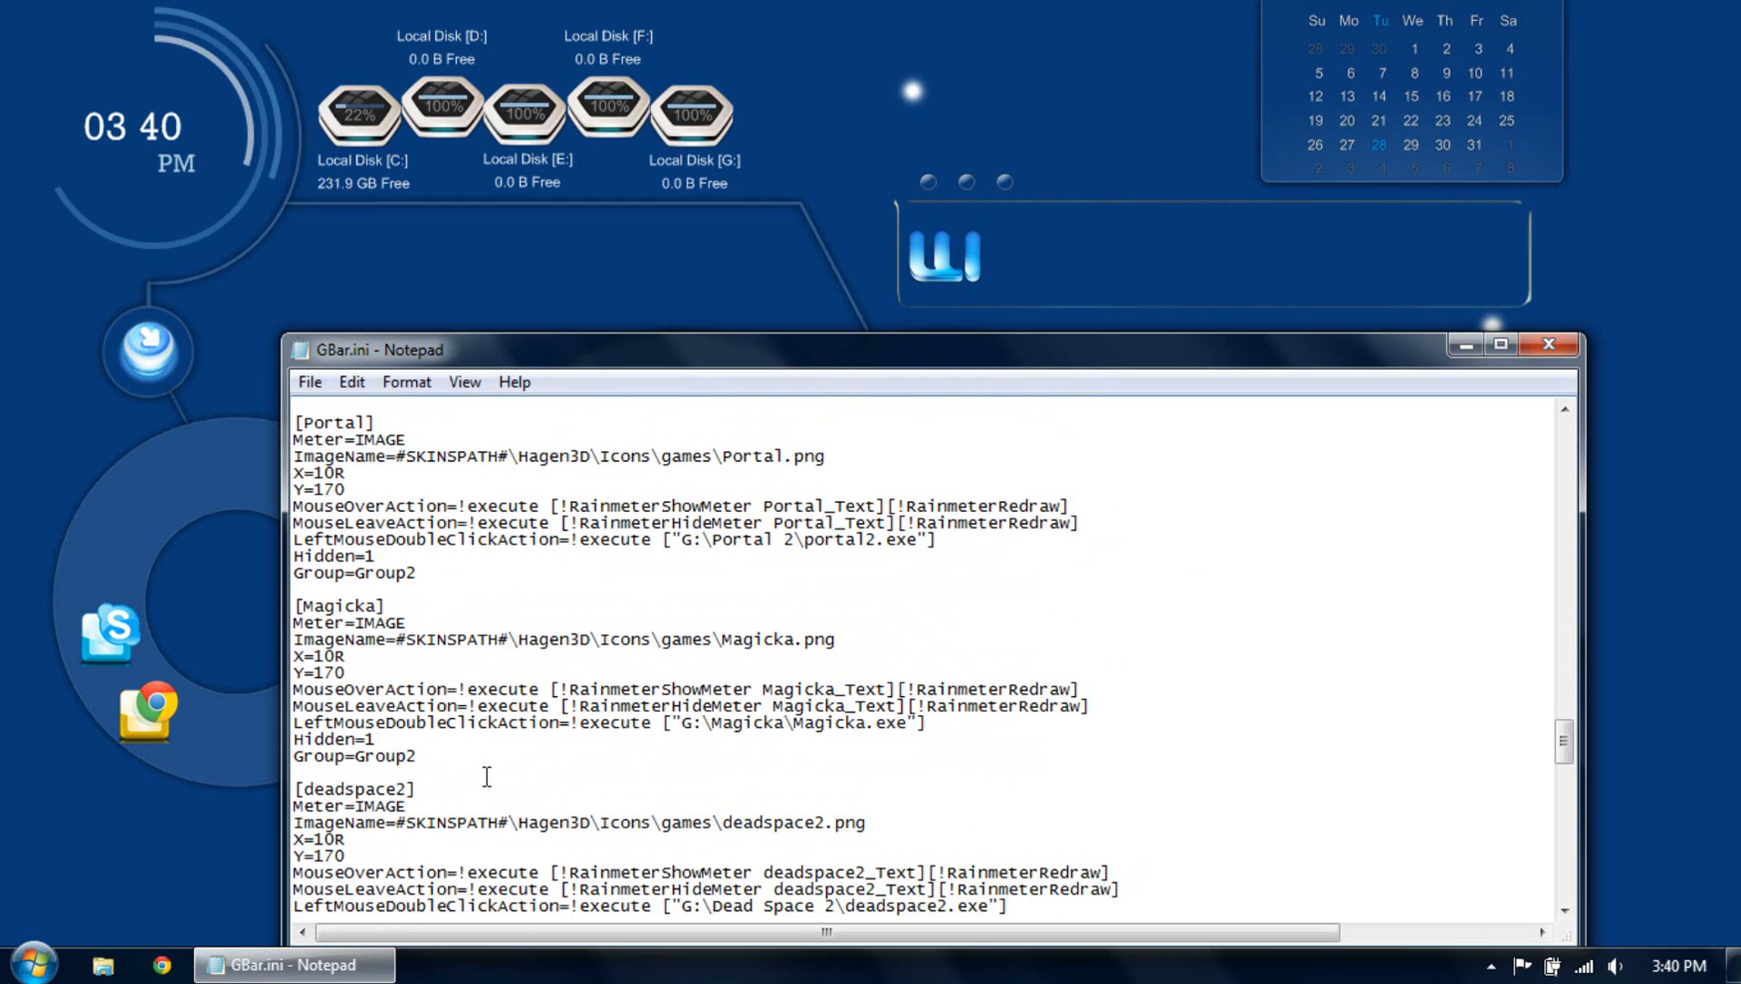
scroll(487, 776, "up", 5)
scroll(487, 776, "up", 4)
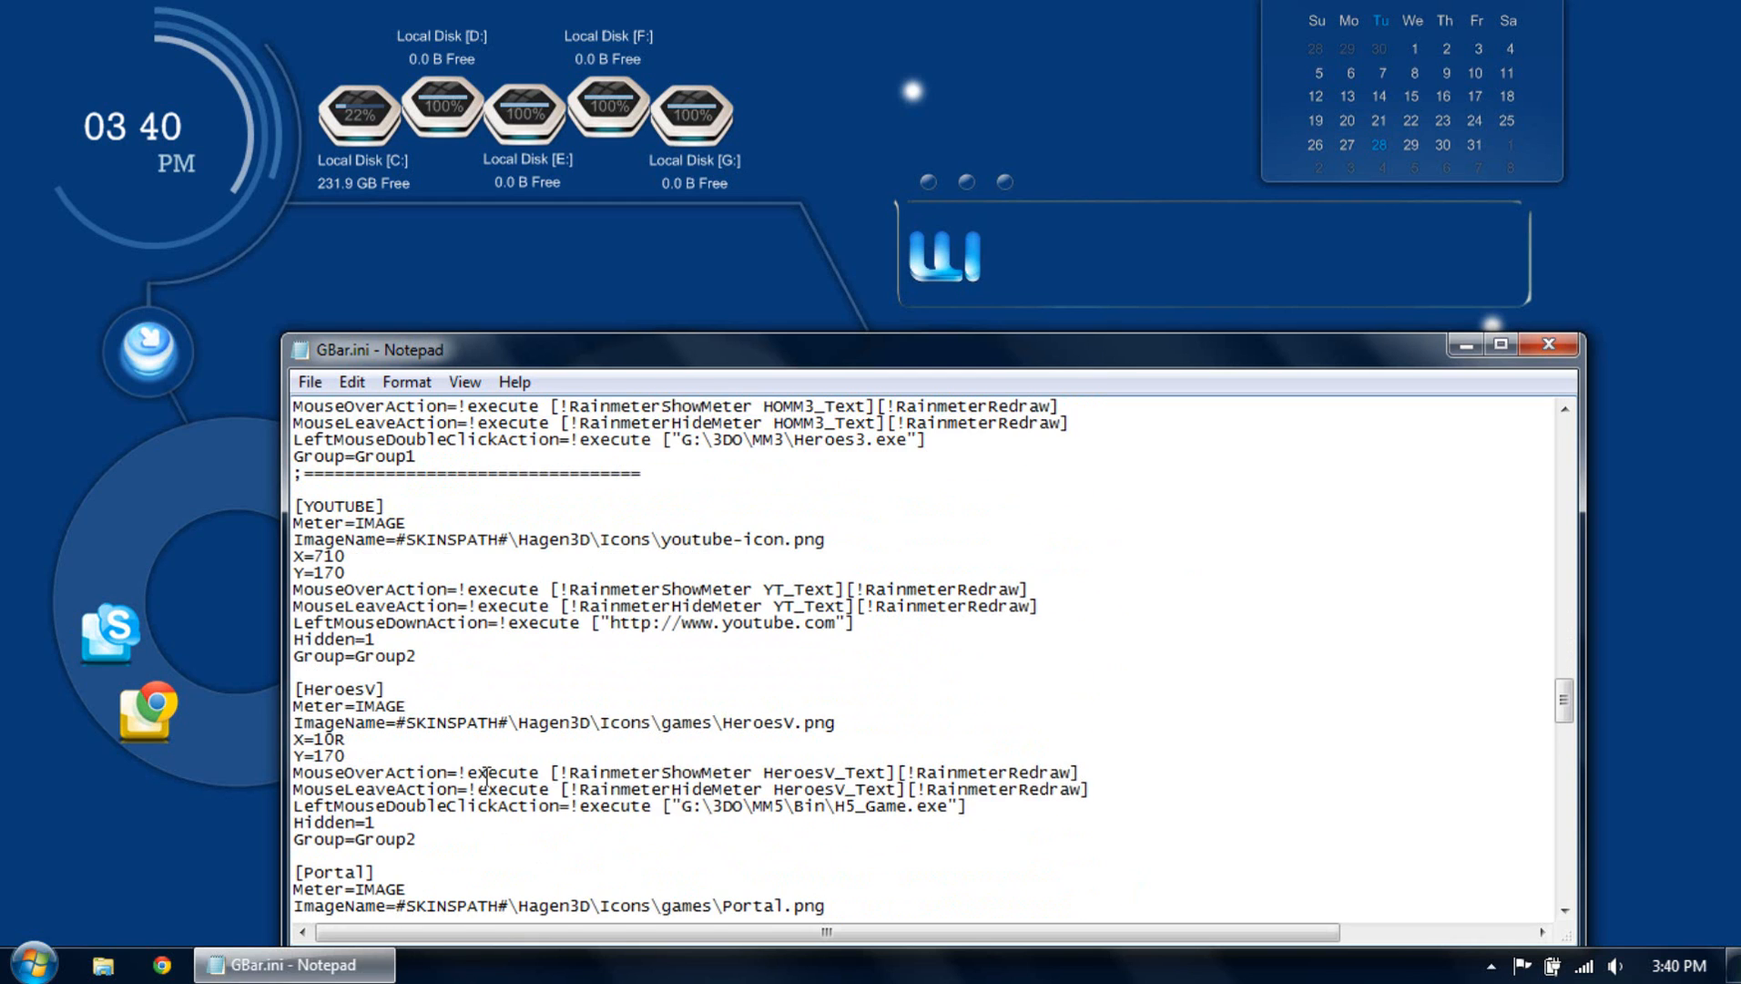
scroll(487, 776, "down", 7)
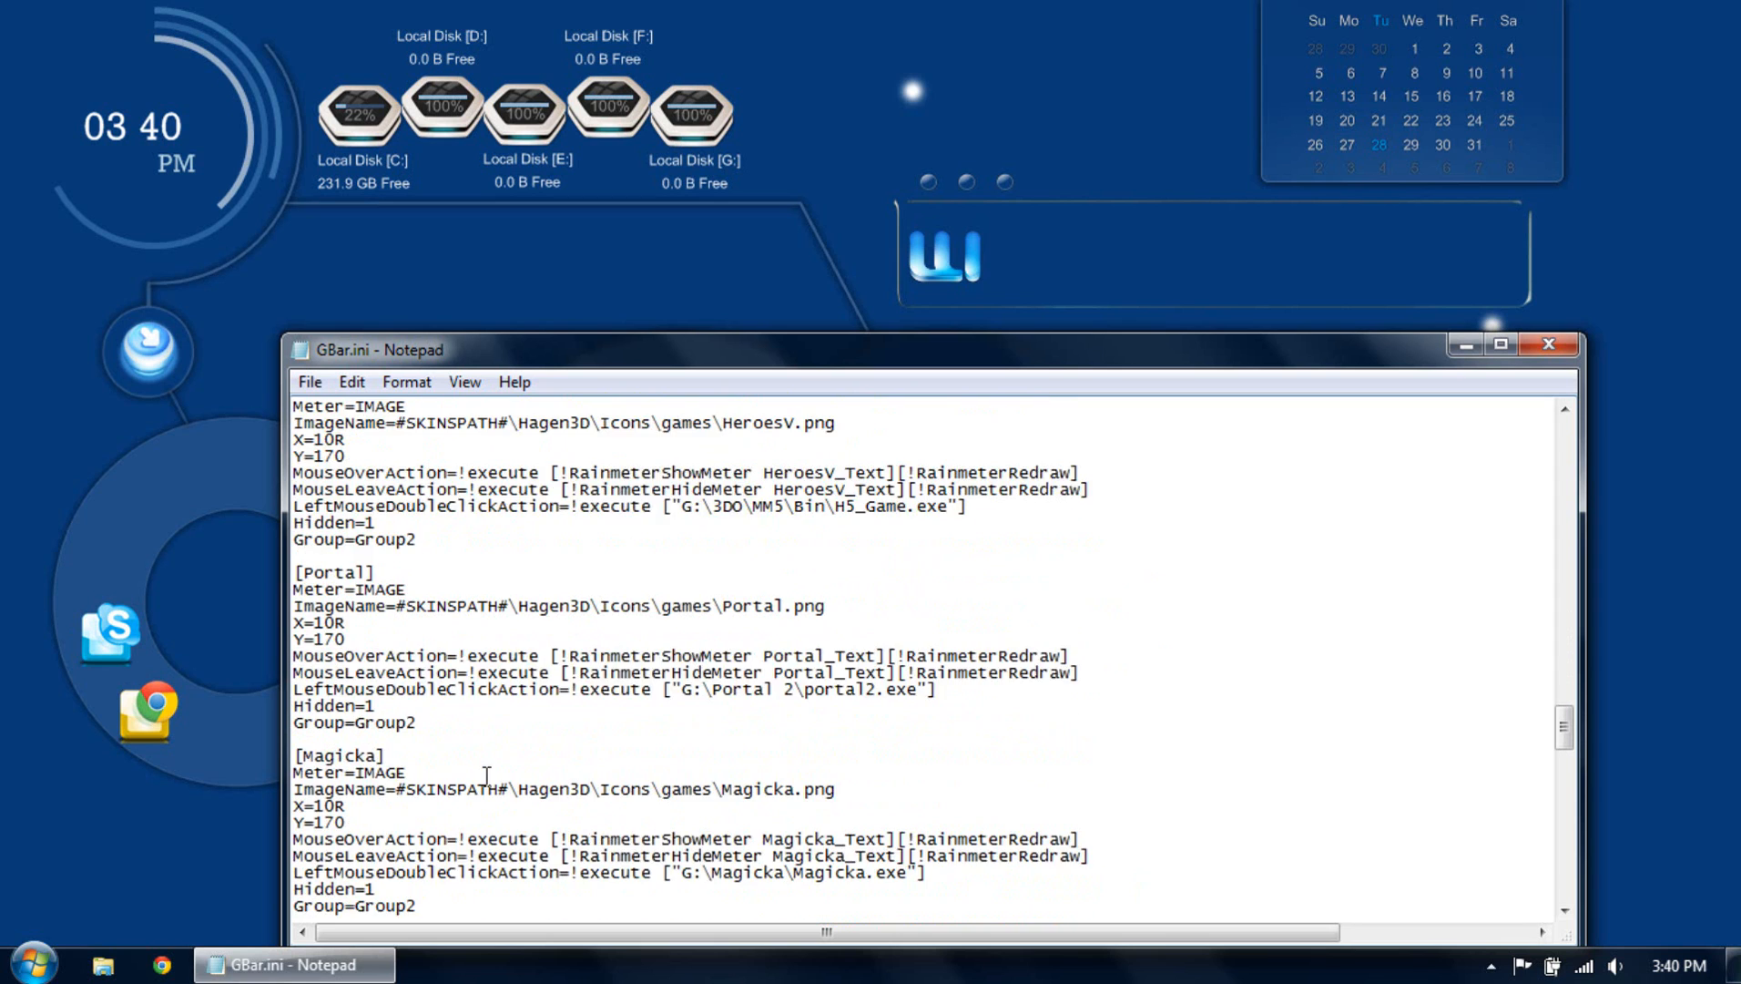
scroll(488, 776, "down", 8)
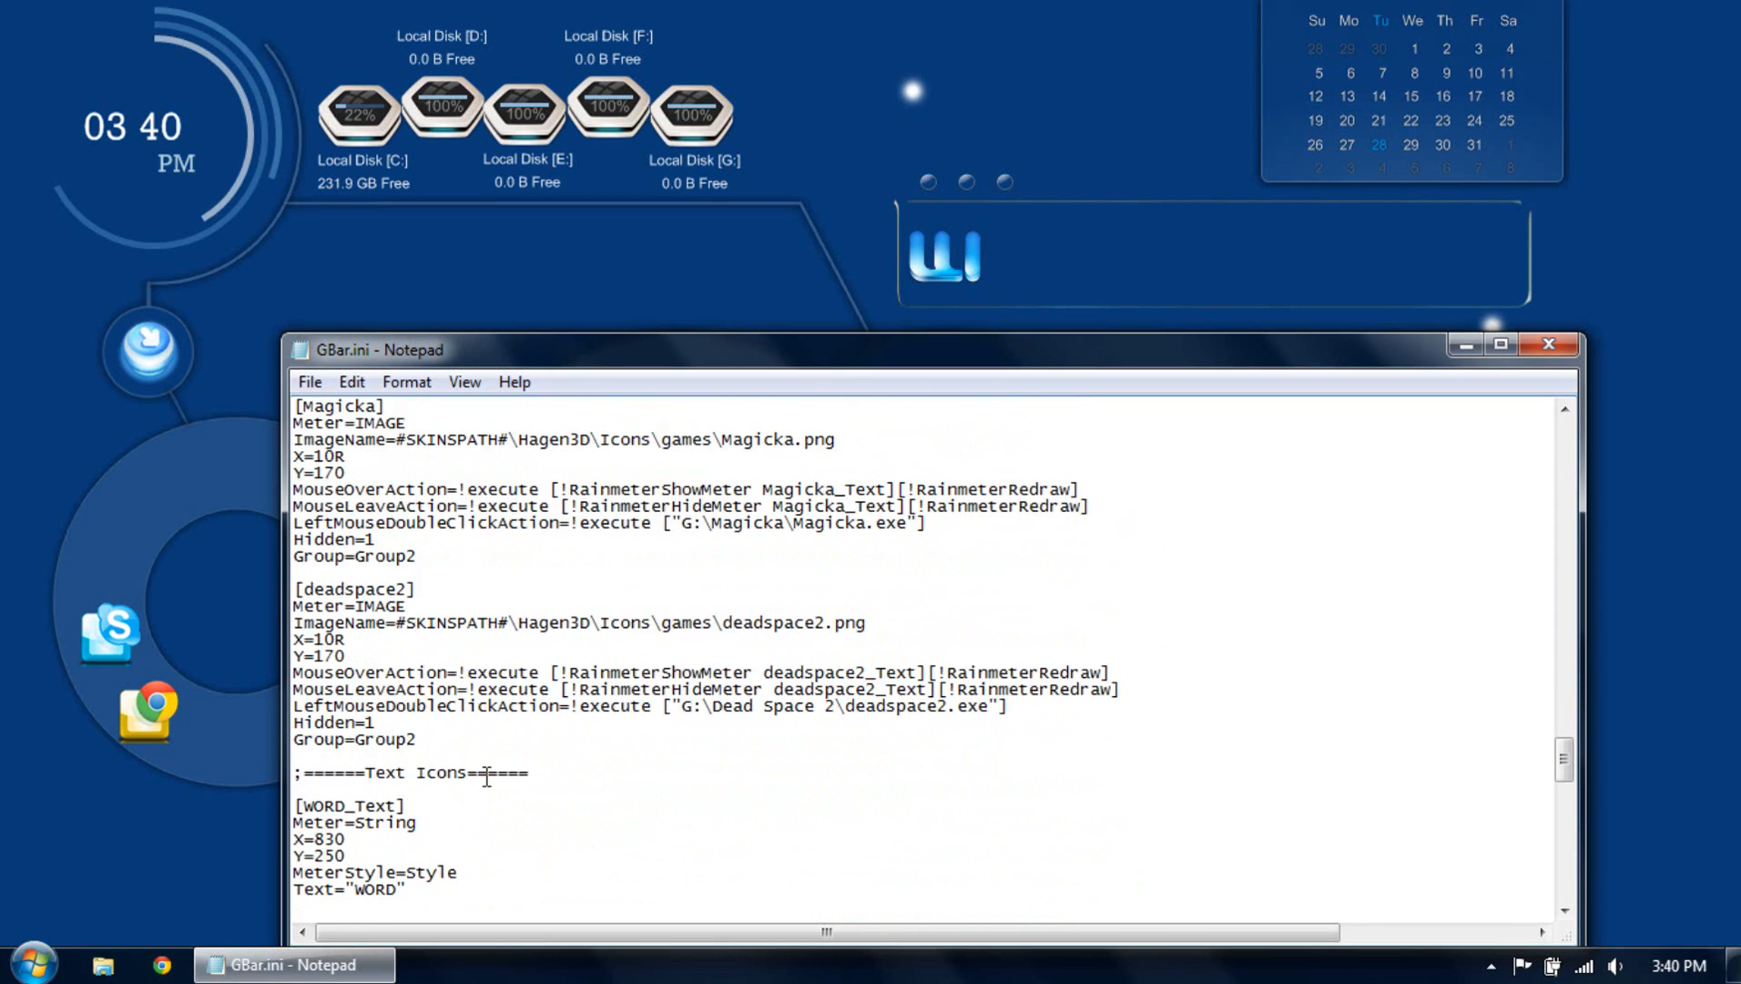
scroll(487, 775, "down", 3)
scroll(487, 776, "down", 7)
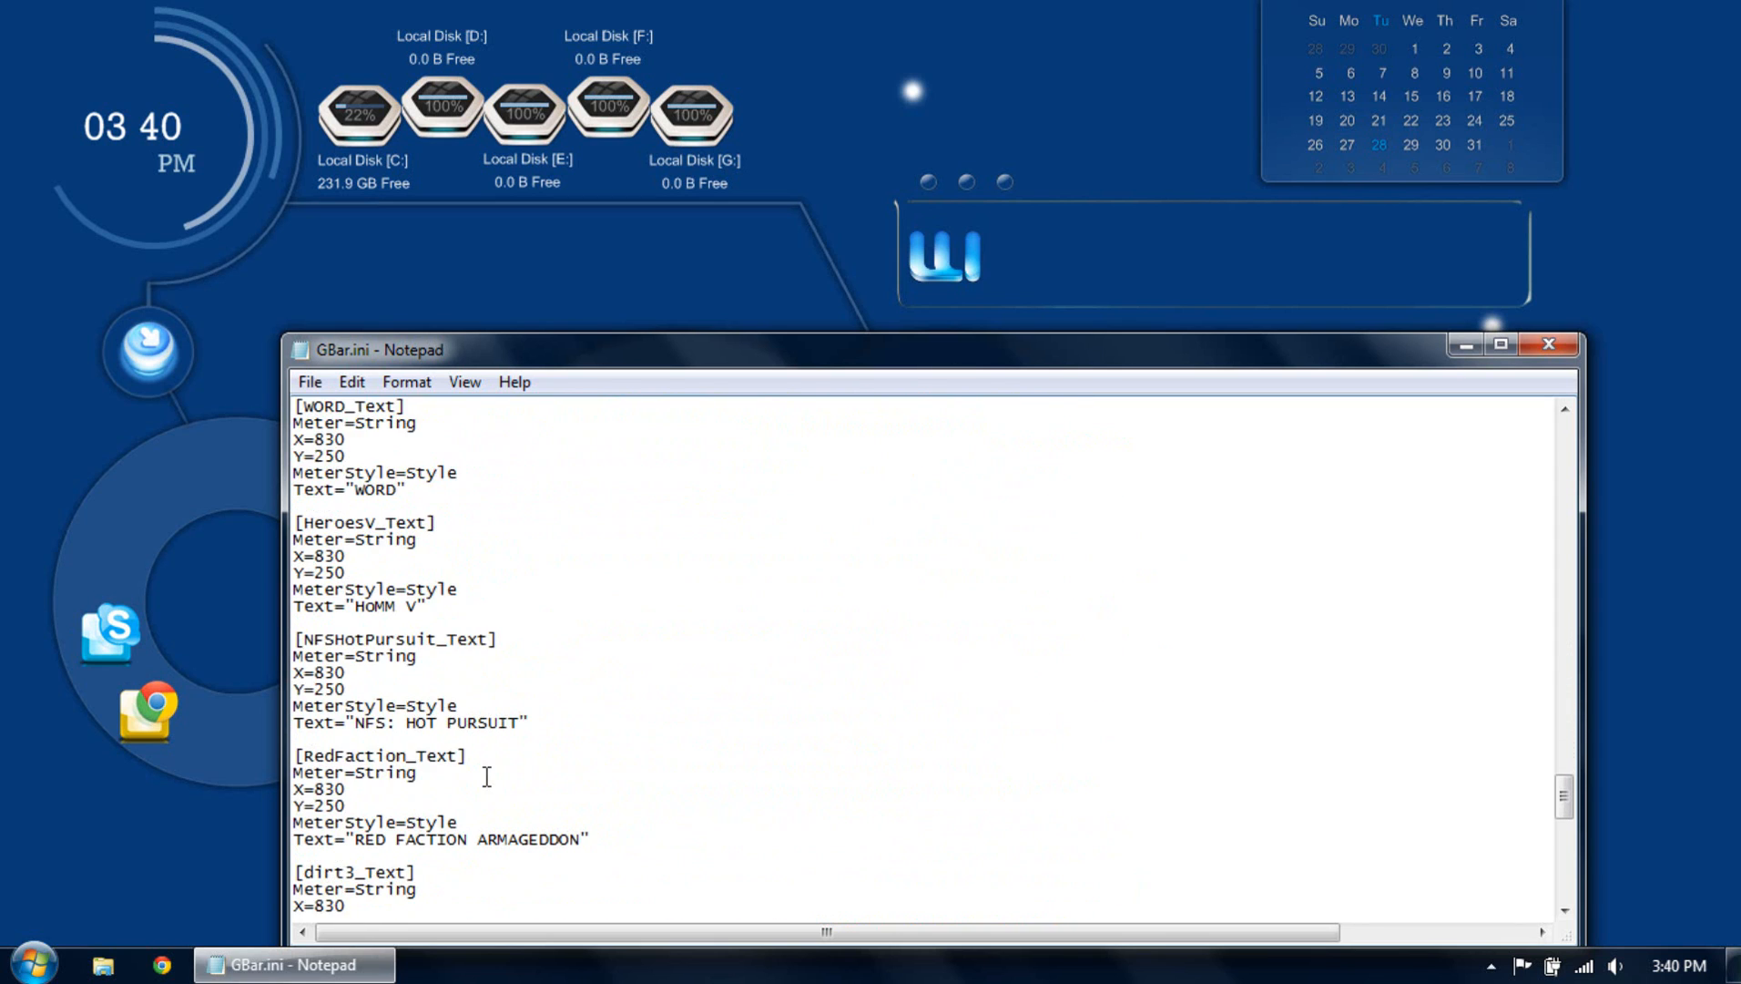
scroll(487, 776, "down", 6)
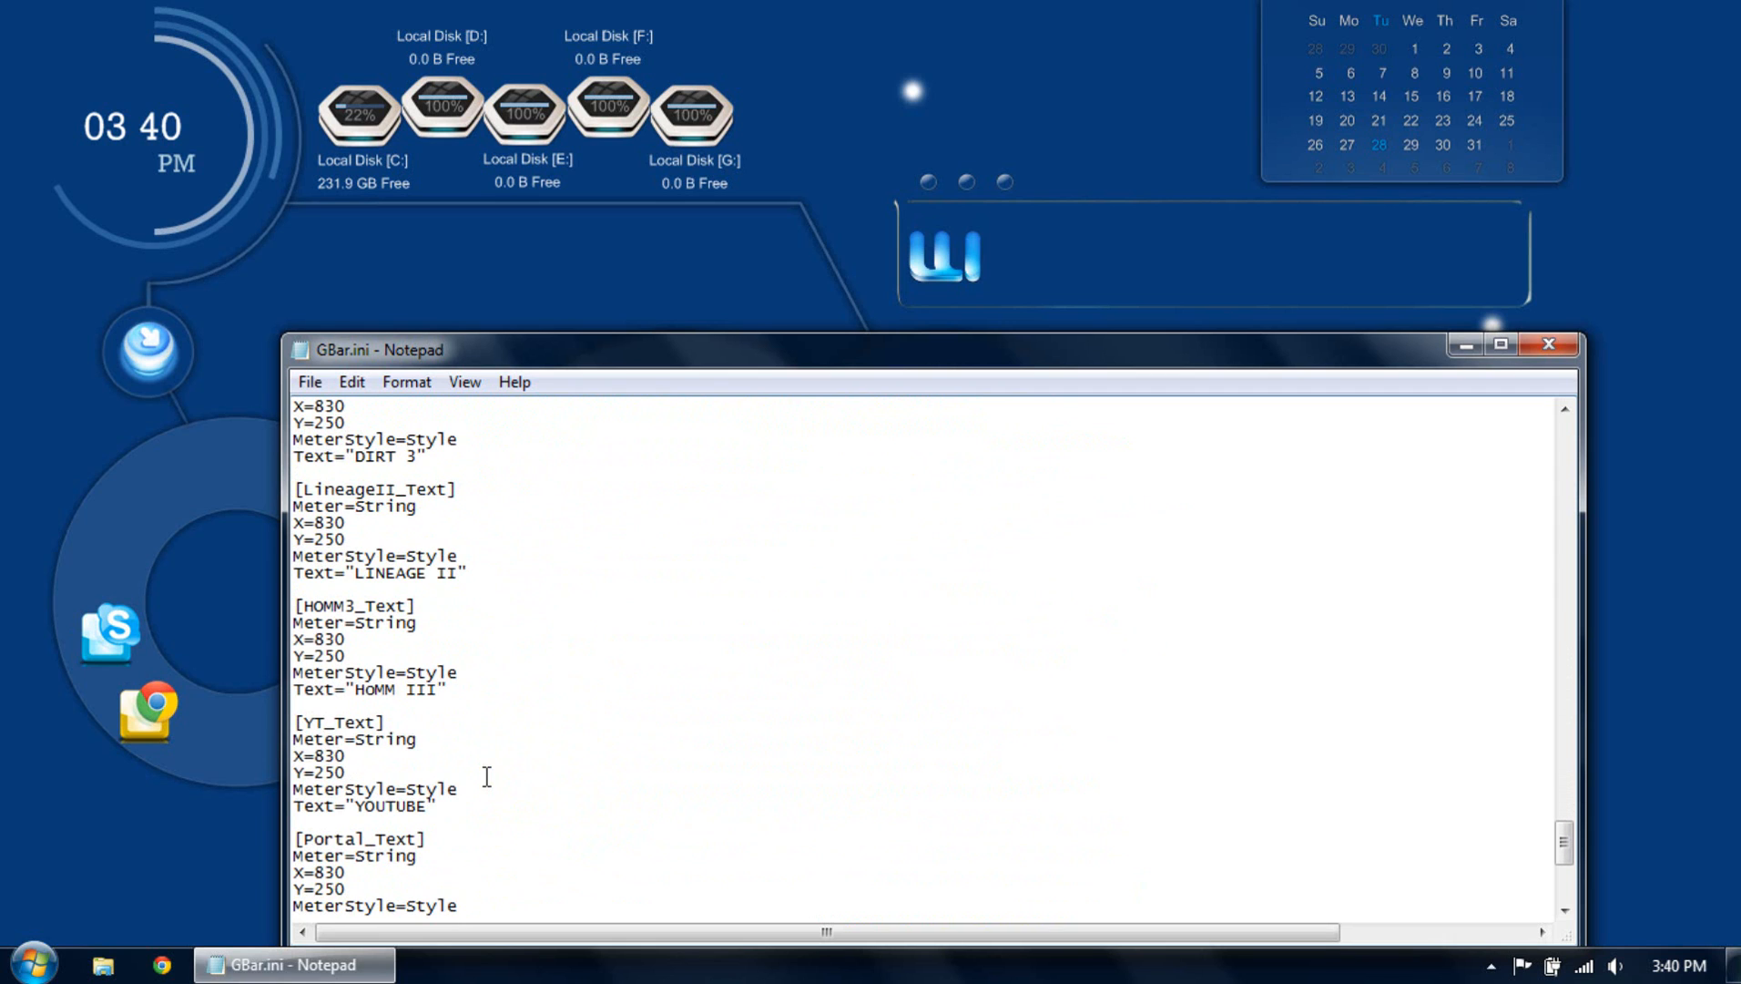
scroll(487, 776, "down", 3)
scroll(488, 776, "down", 4)
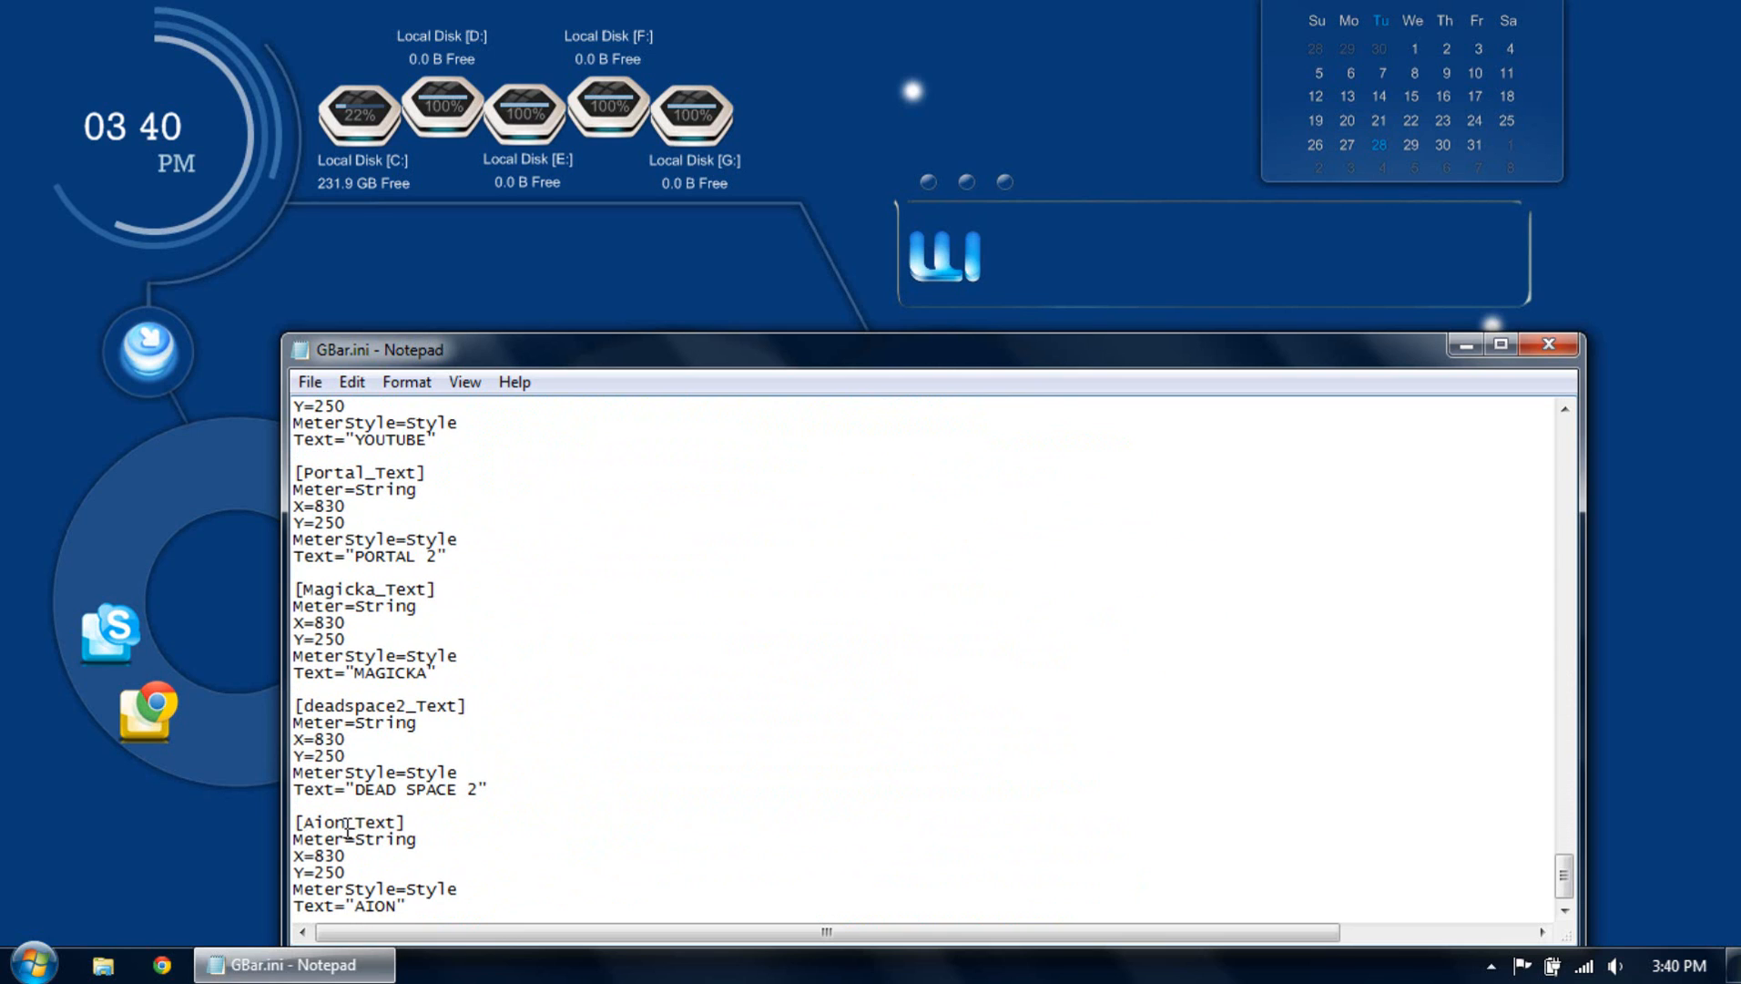
left_click_drag(349, 830, 313, 825)
type("EXCEL")
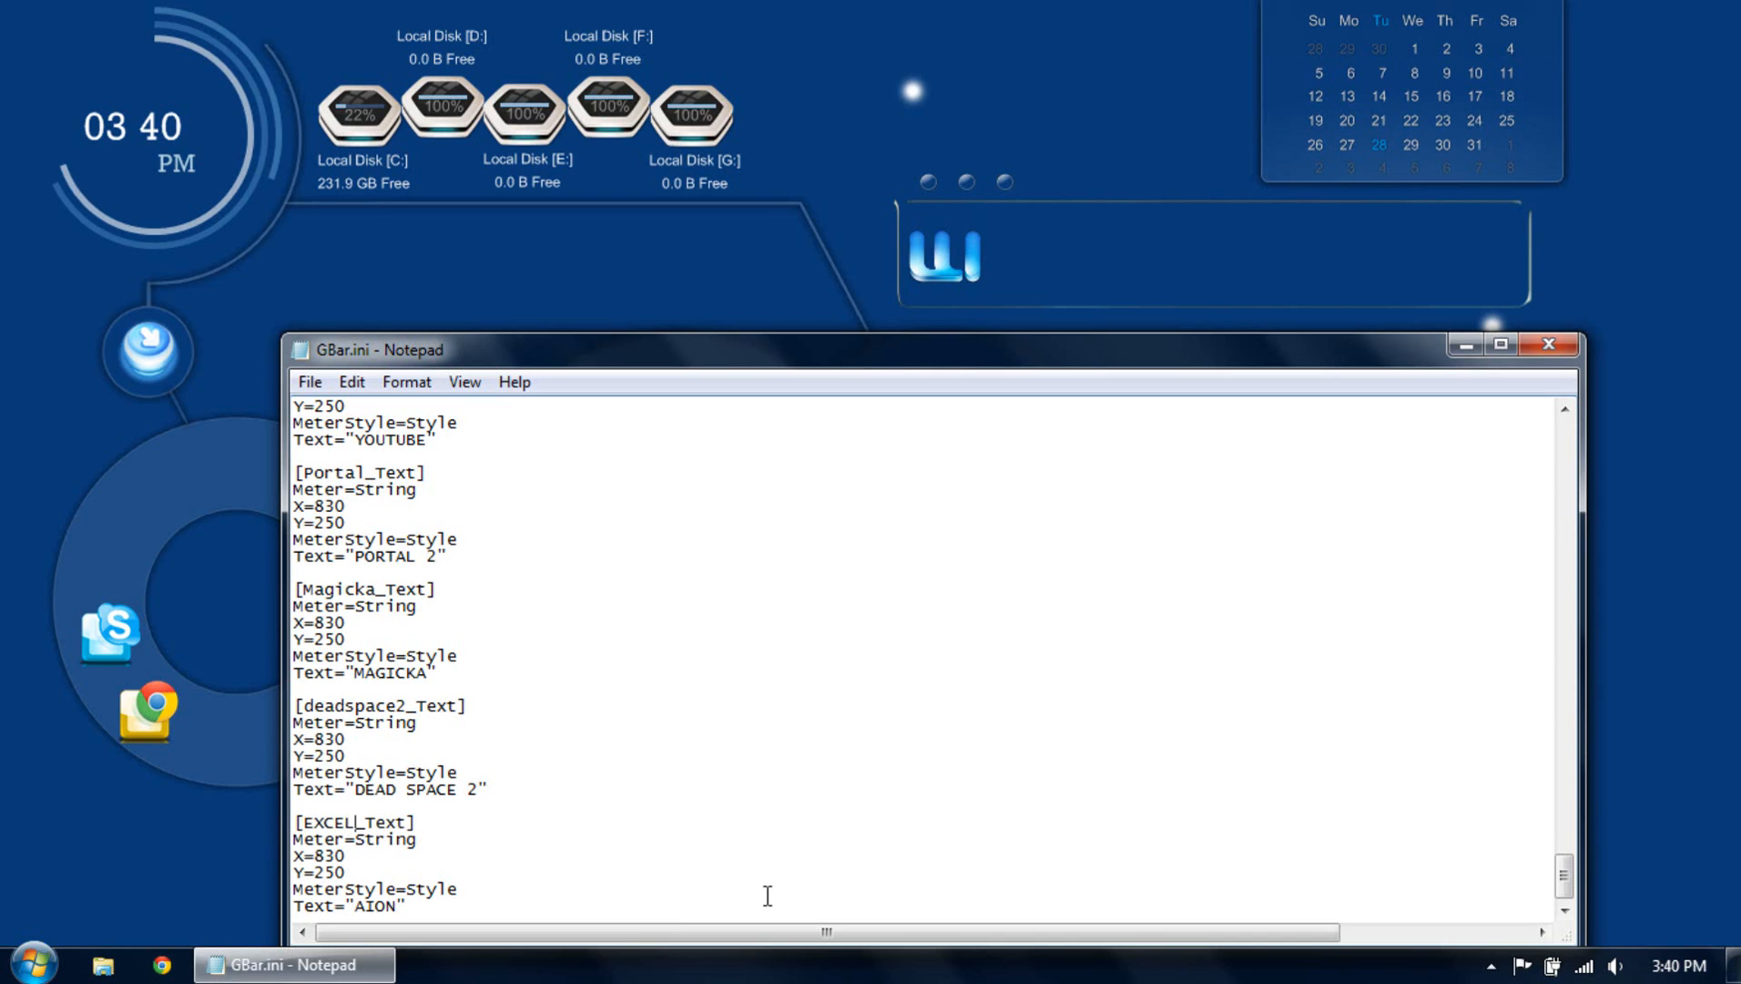
key("BackSpace")
key("BackSpace")
key("BackSpace")
key("BackSpace")
type("xcel")
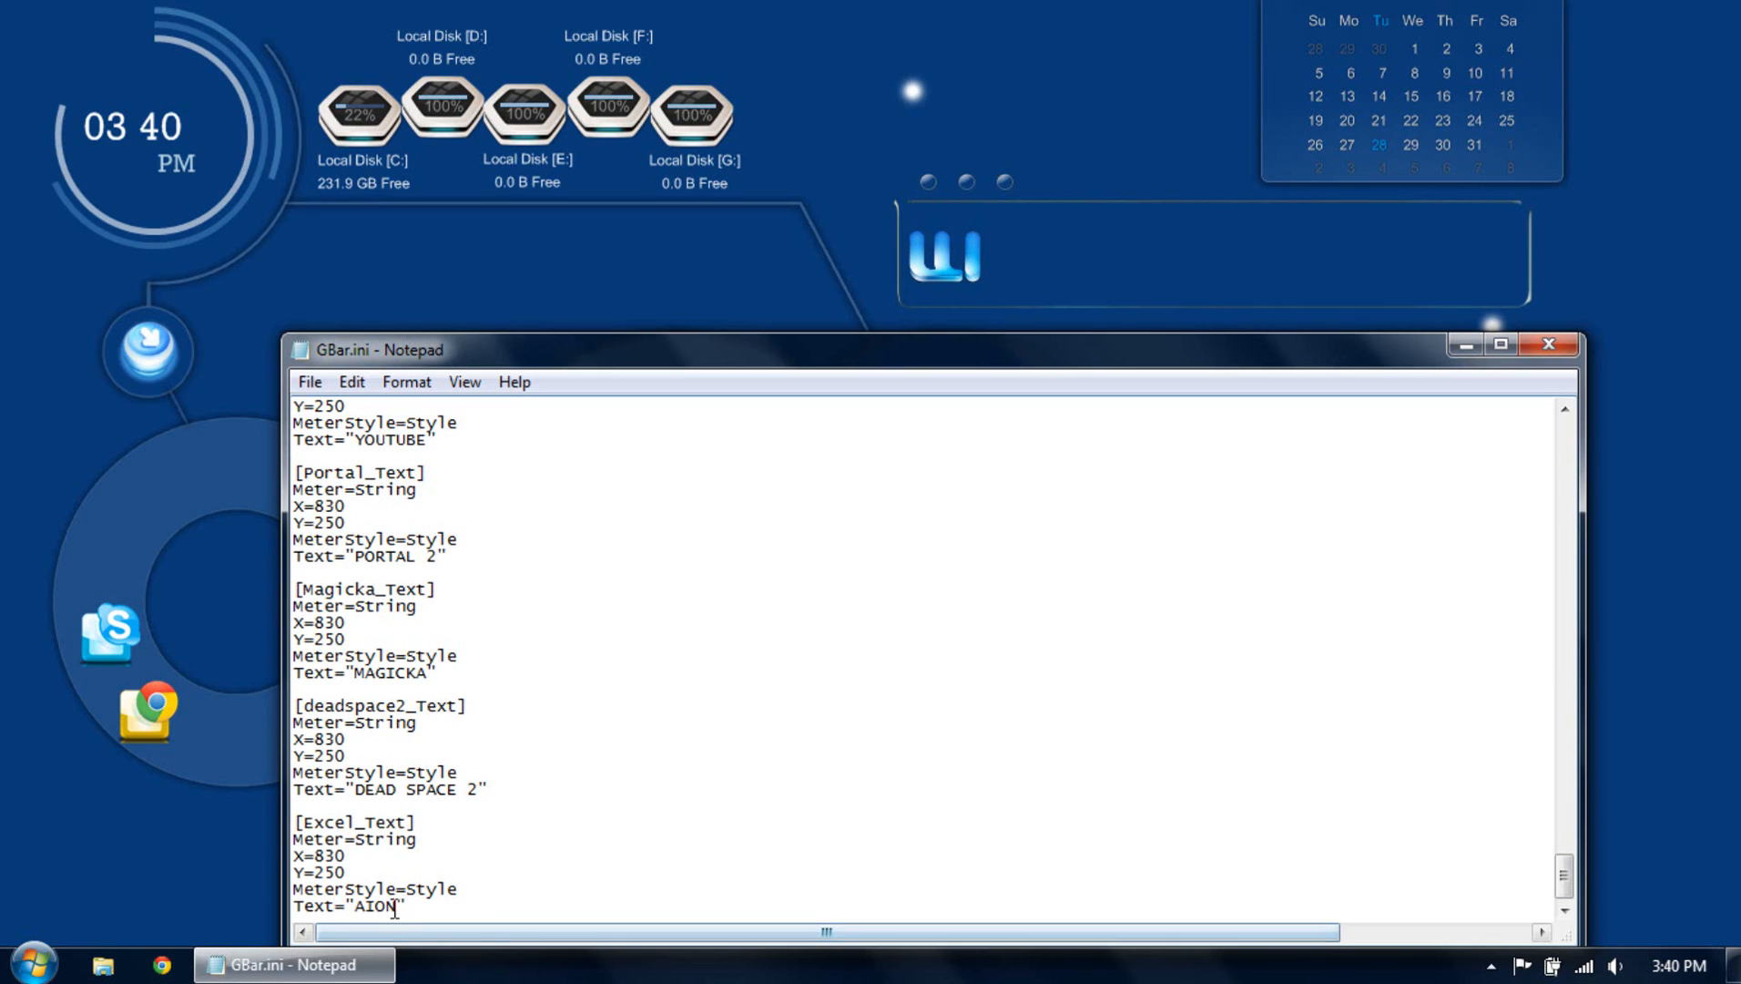
left_click_drag(395, 906, 368, 913)
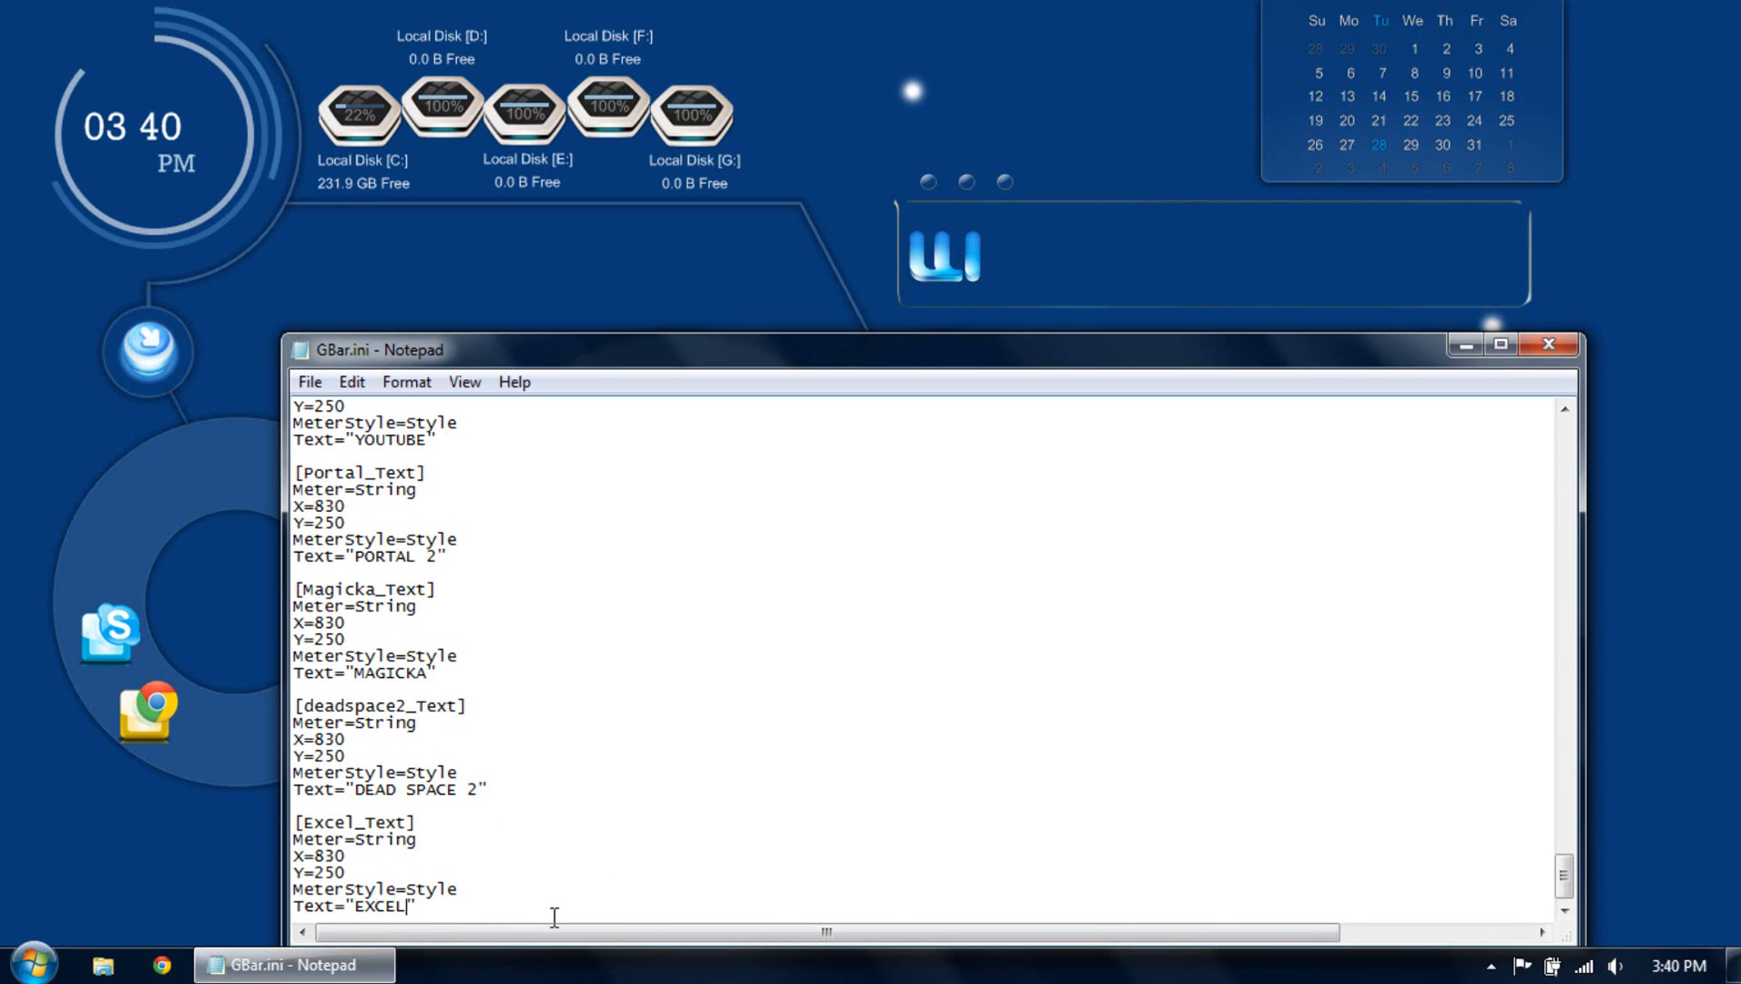
Replace the [Excel] section's launch path with the Microsoft Office Word 2007.lnk path copied from the [WORD] section.
scroll(717, 471, "up", 20)
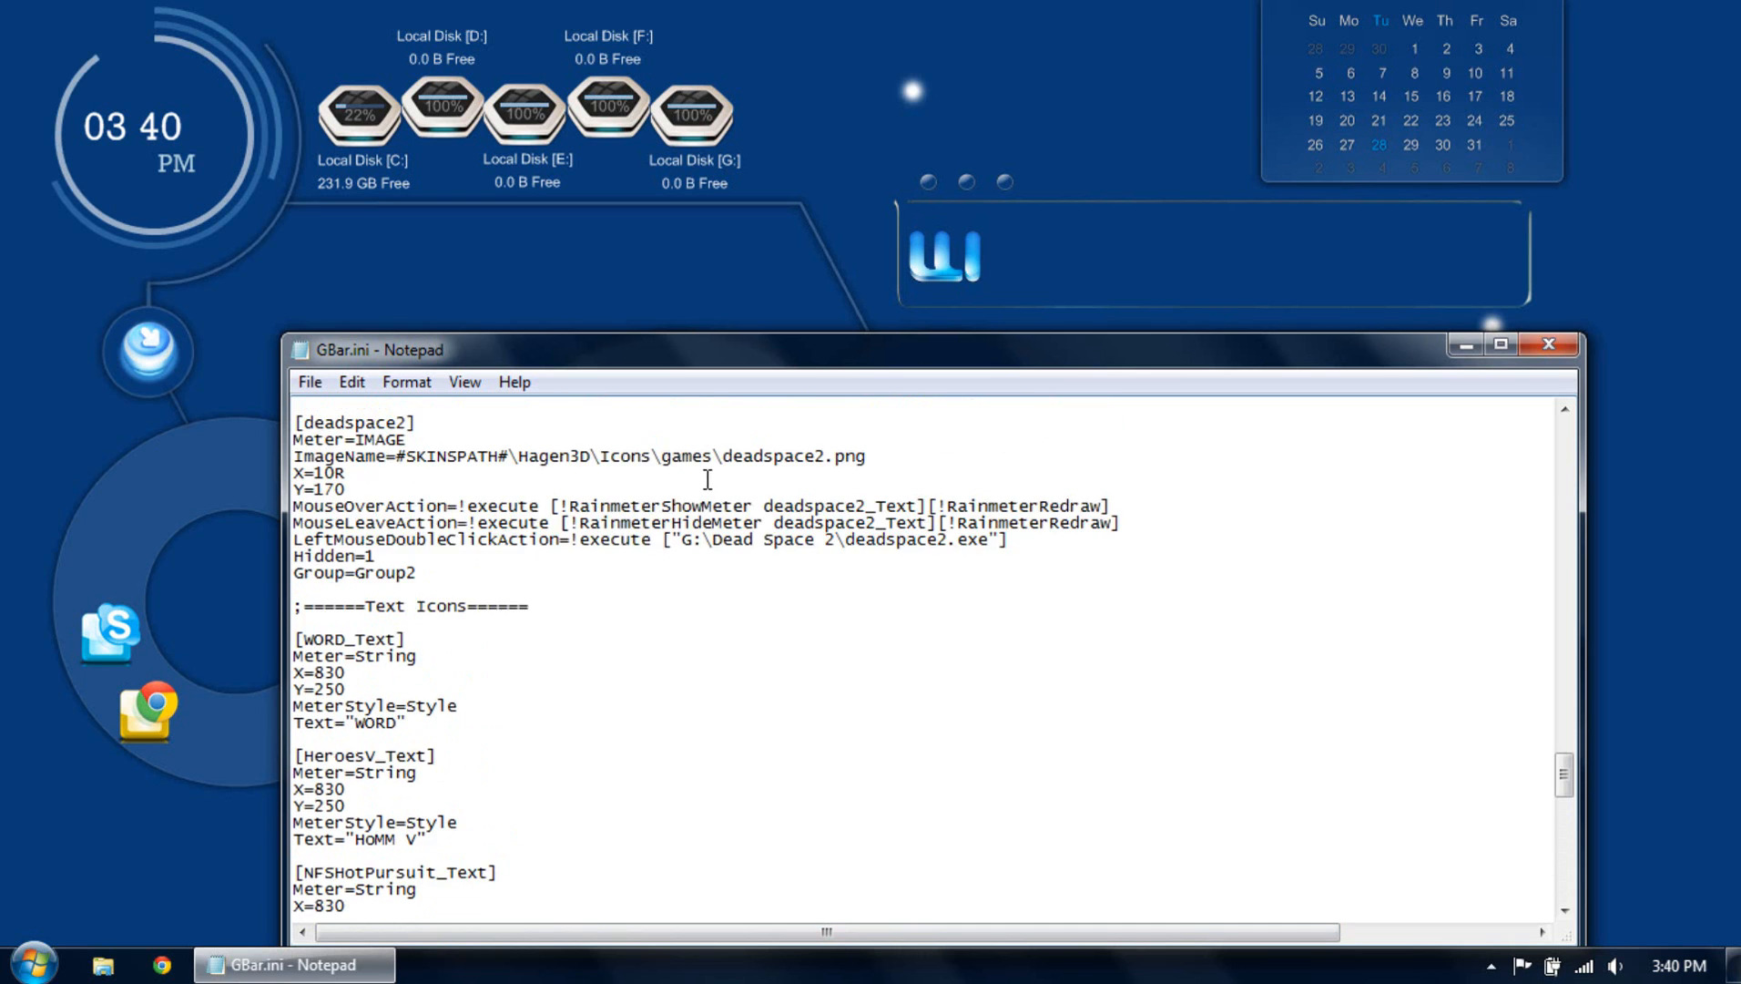
scroll(708, 480, "up", 9)
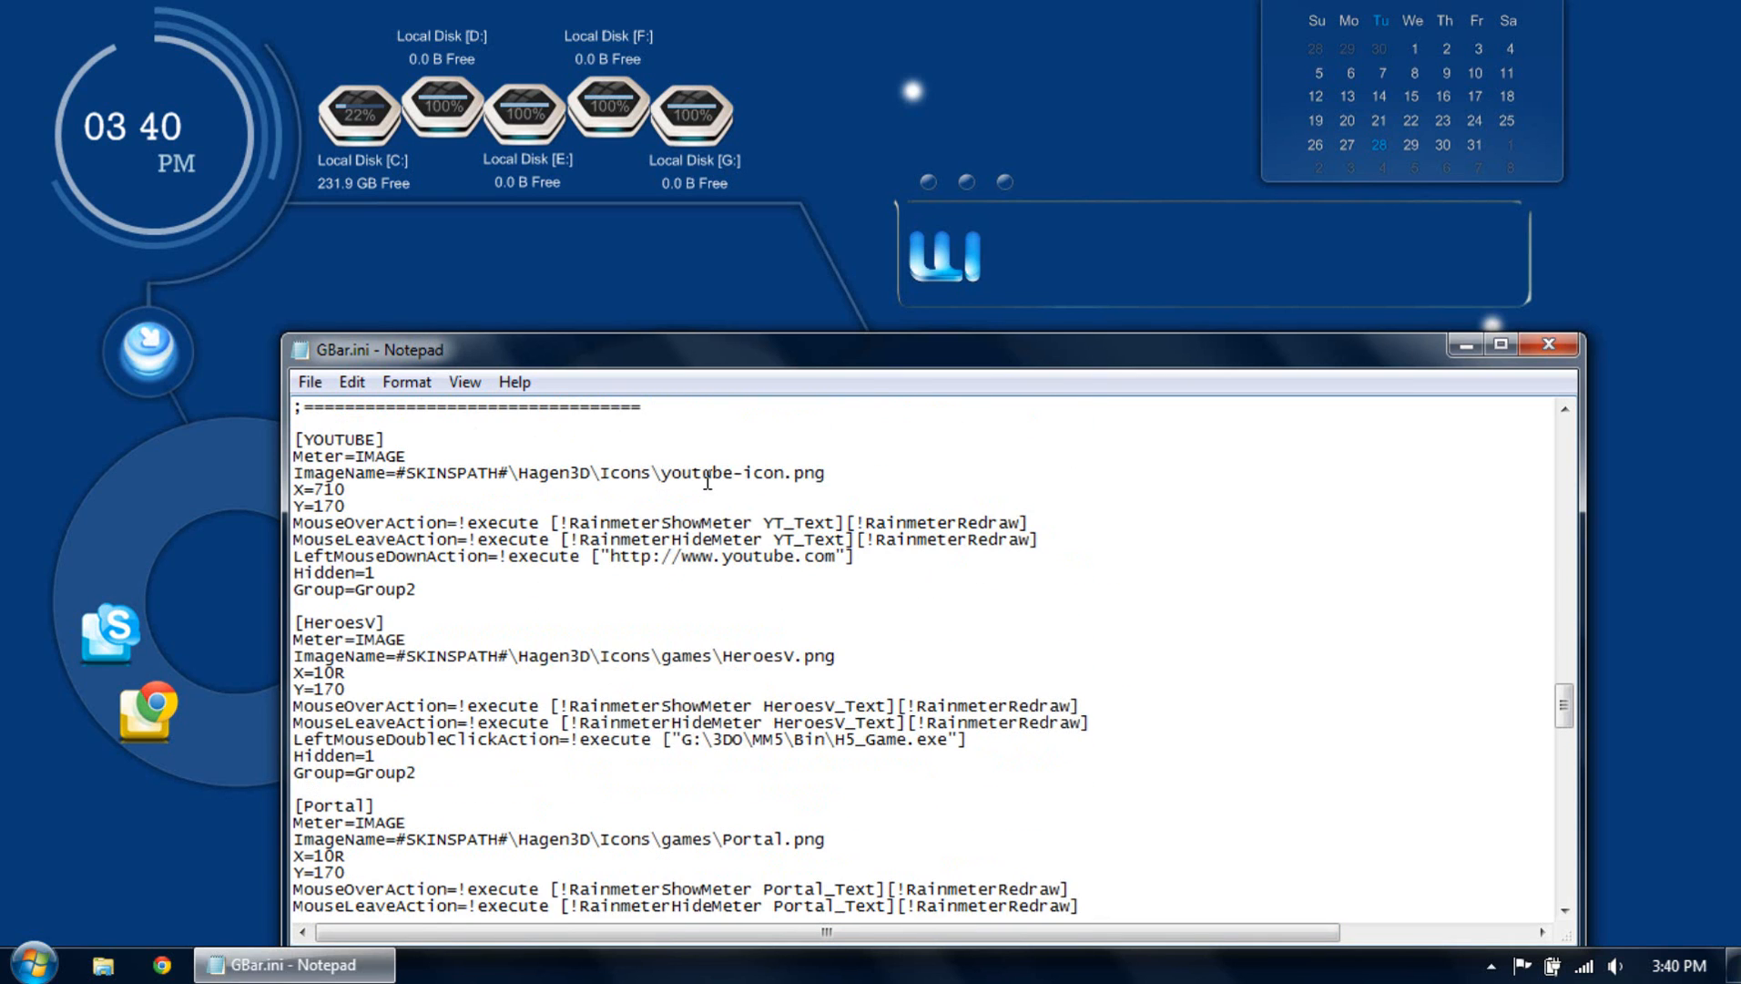
scroll(708, 480, "up", 13)
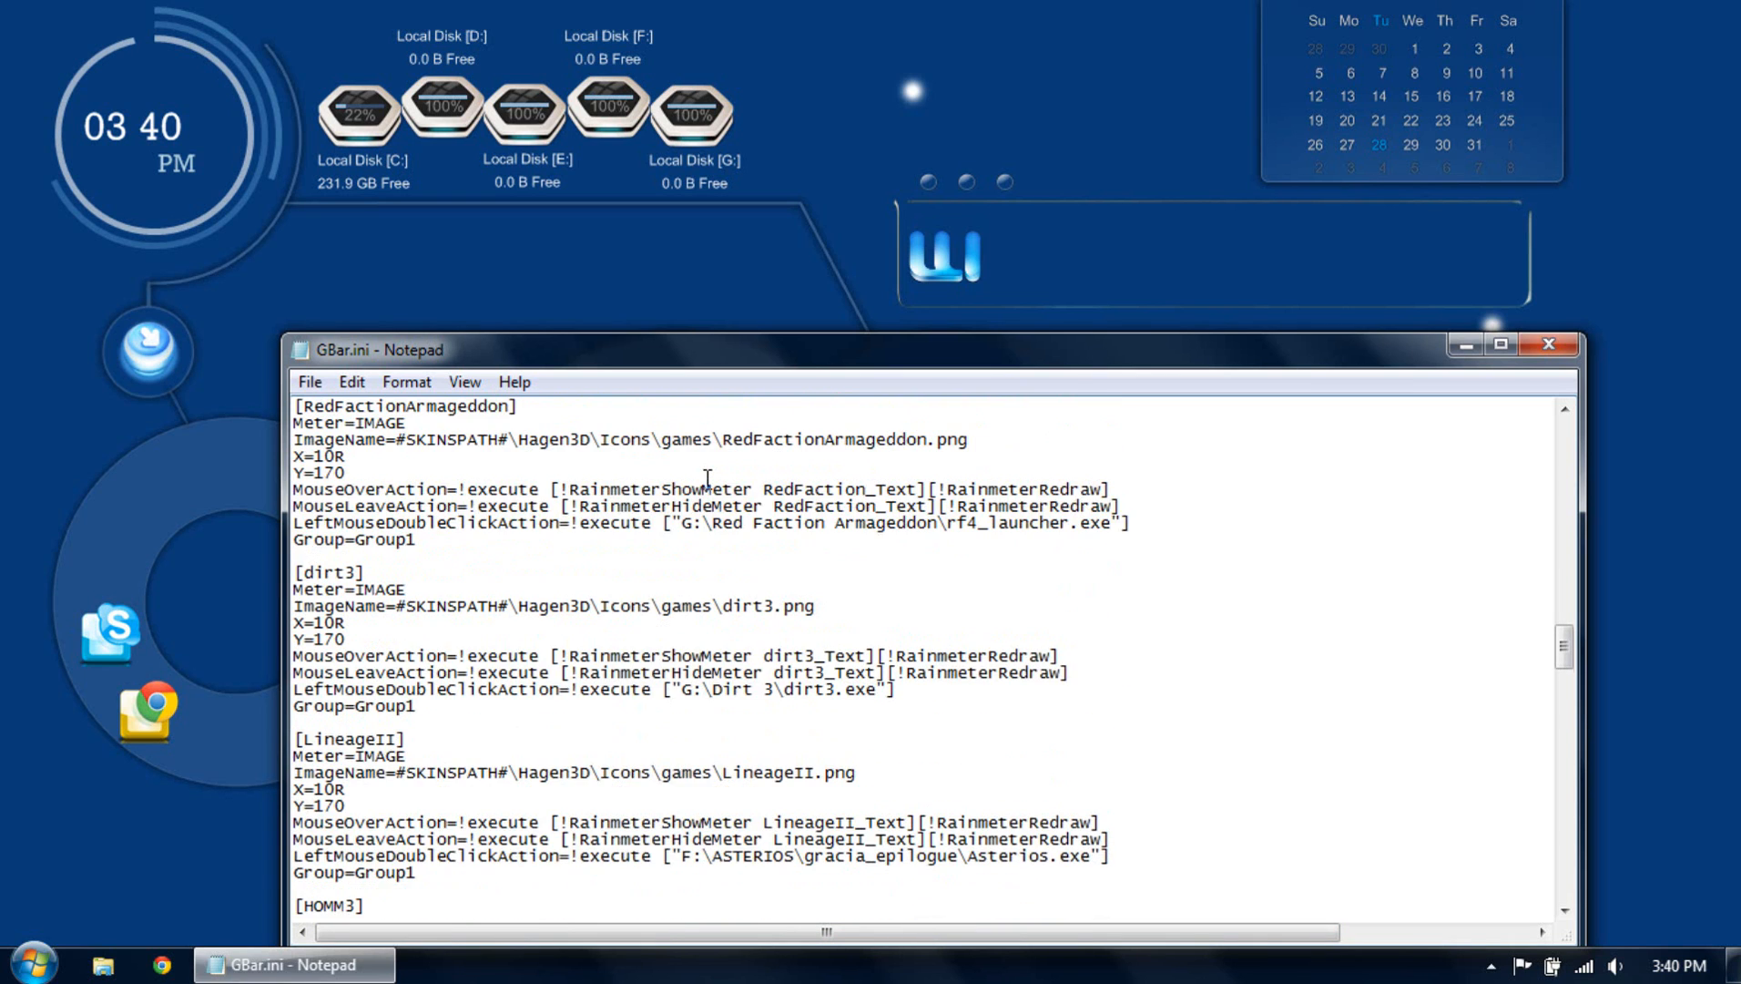
scroll(708, 477, "up", 9)
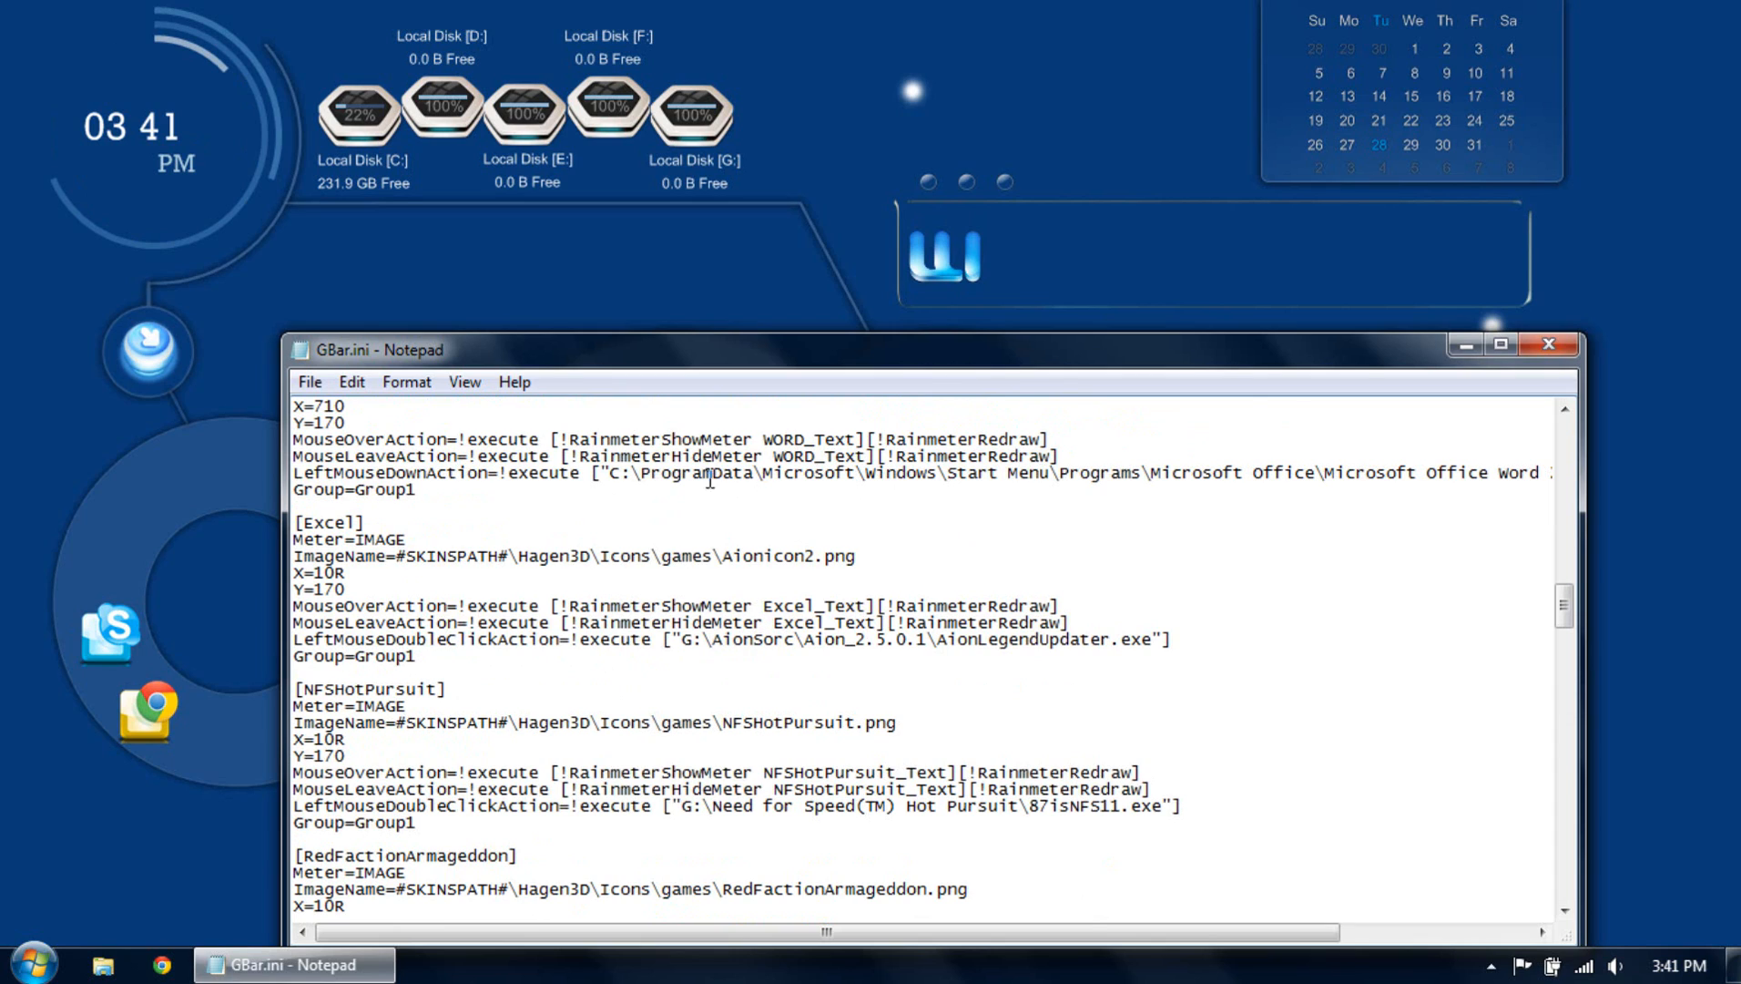
left_click_drag(611, 472, 1560, 476)
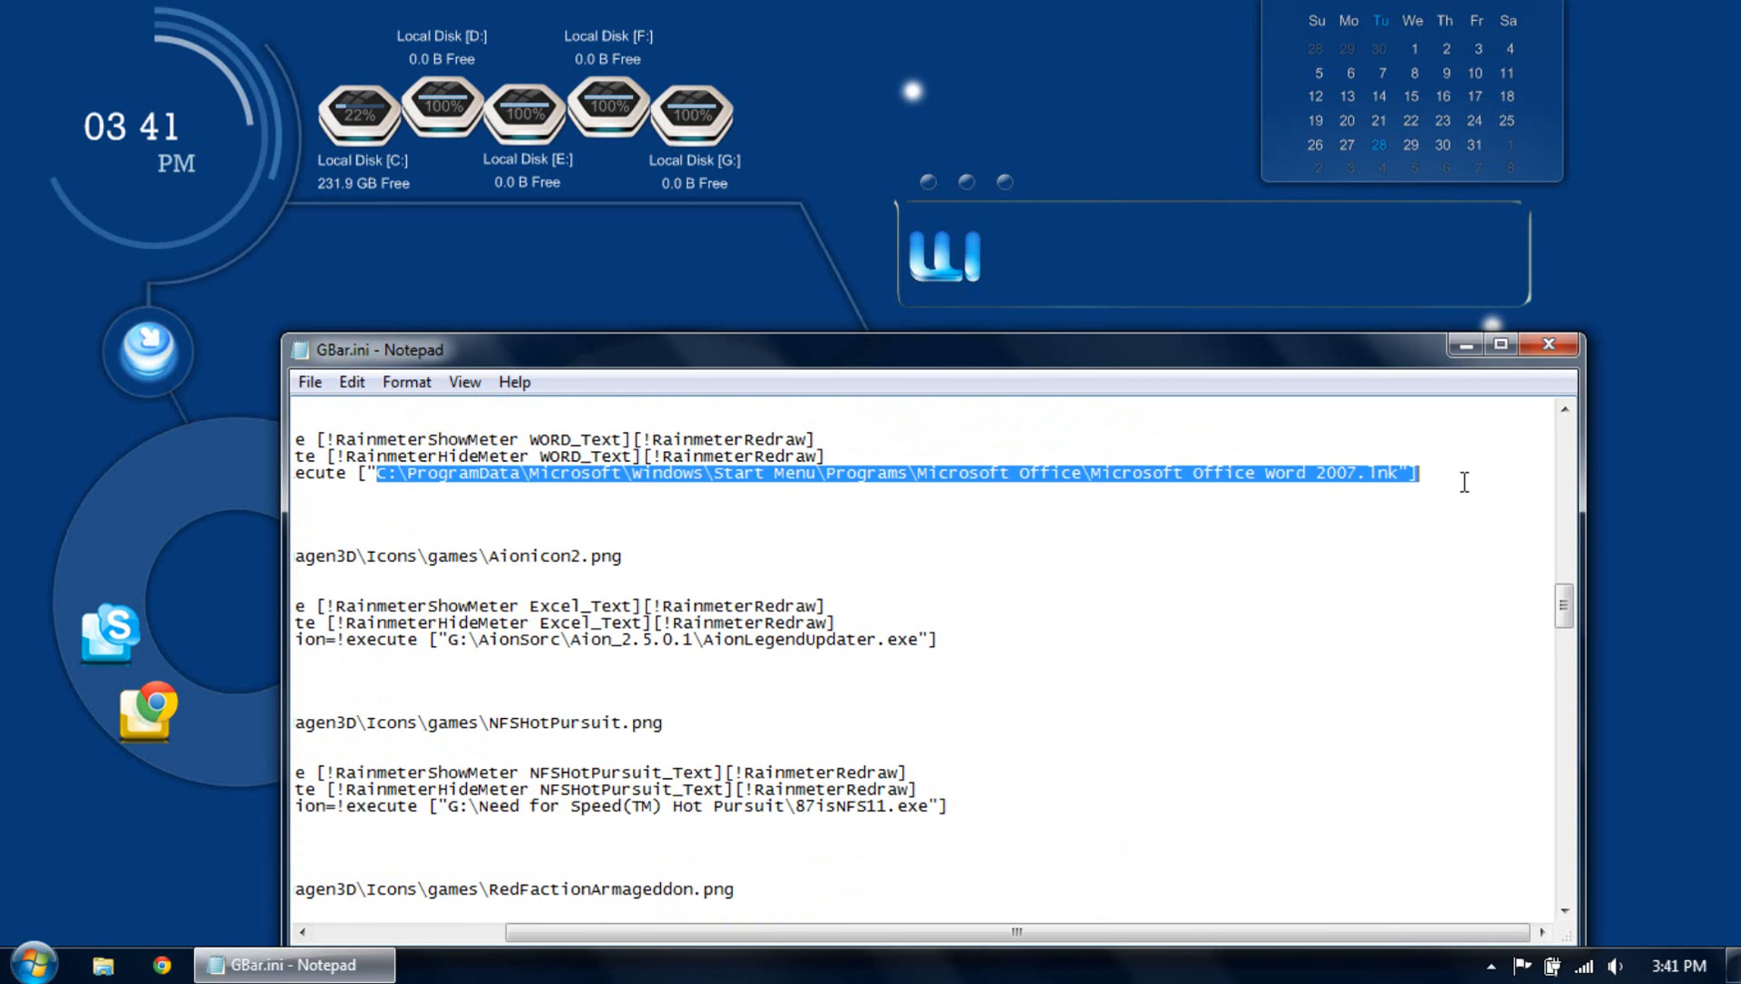
right_click(1376, 478)
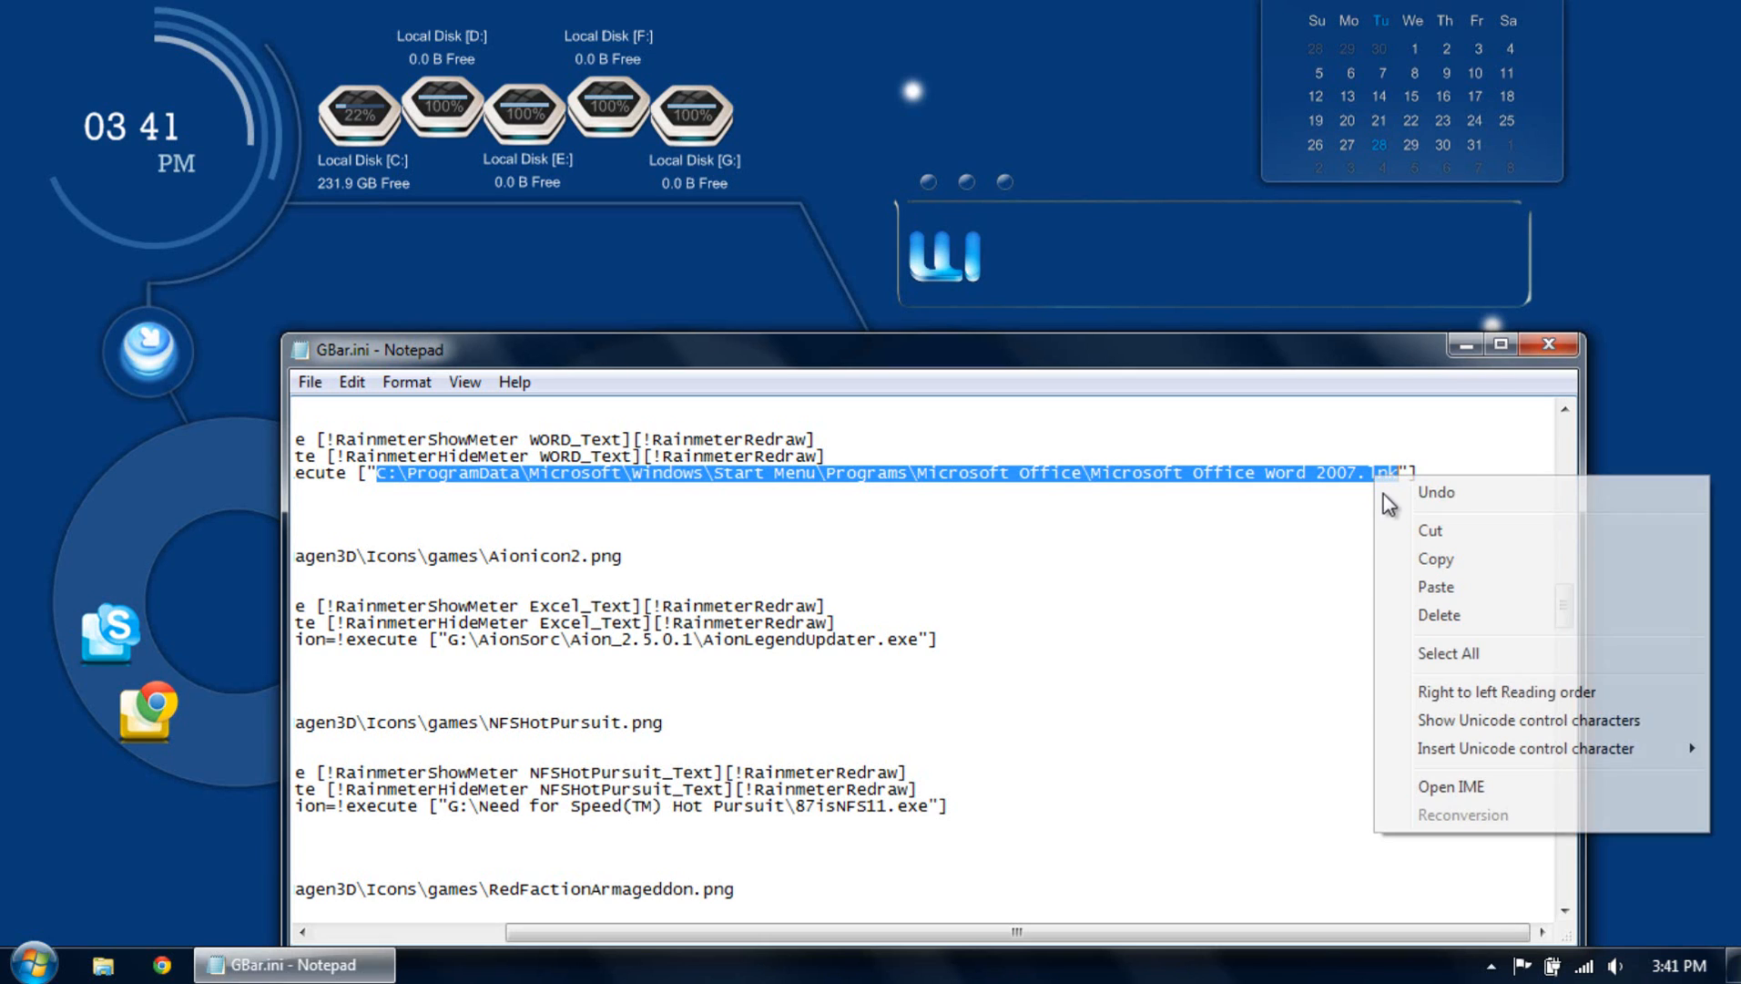
left_click(1426, 561)
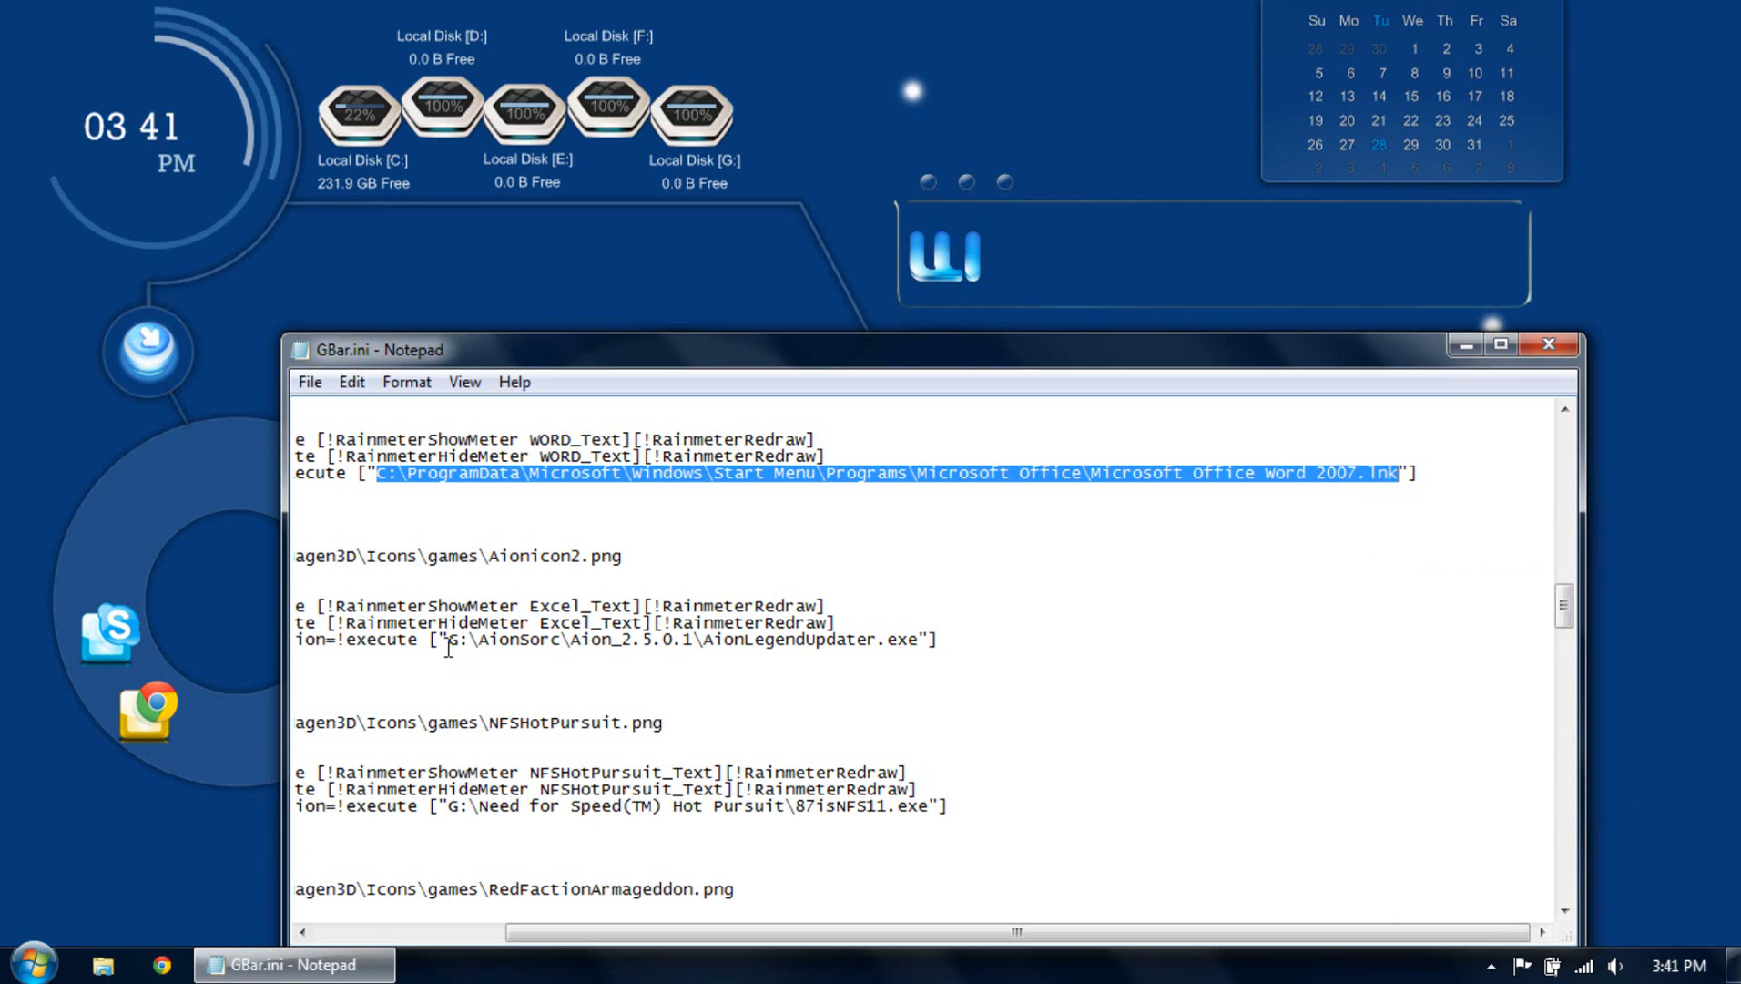
left_click_drag(448, 648, 1147, 643)
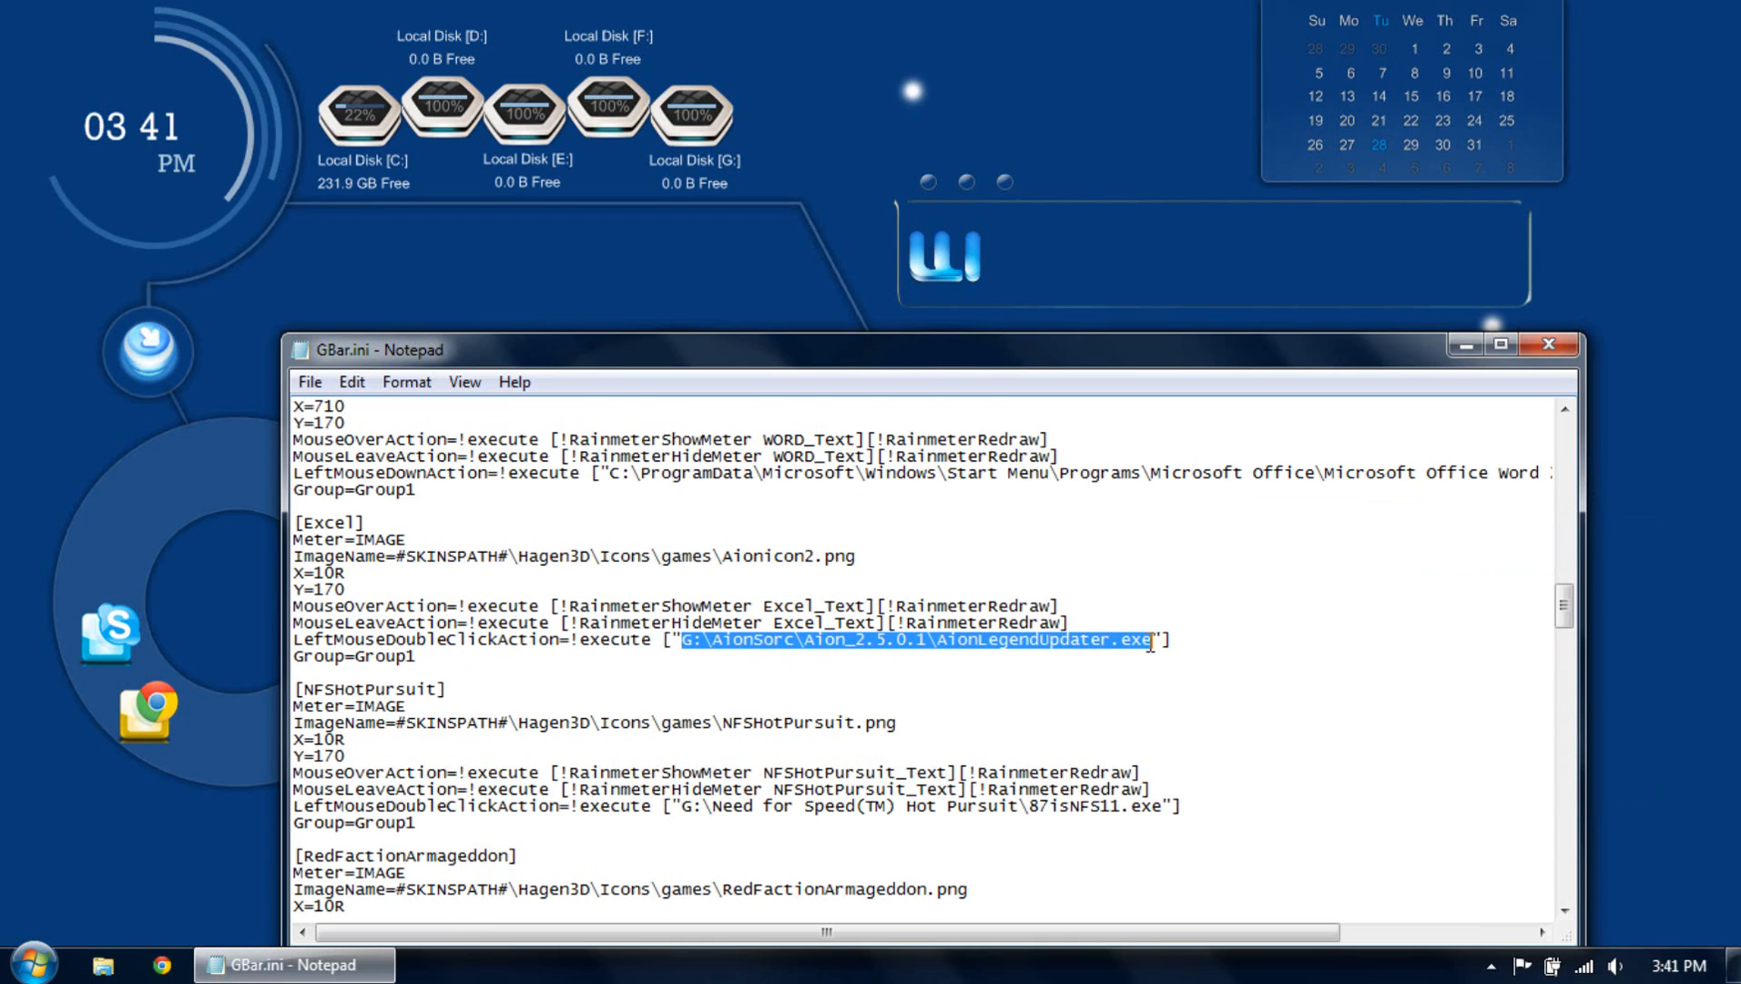
key("ctrl+v")
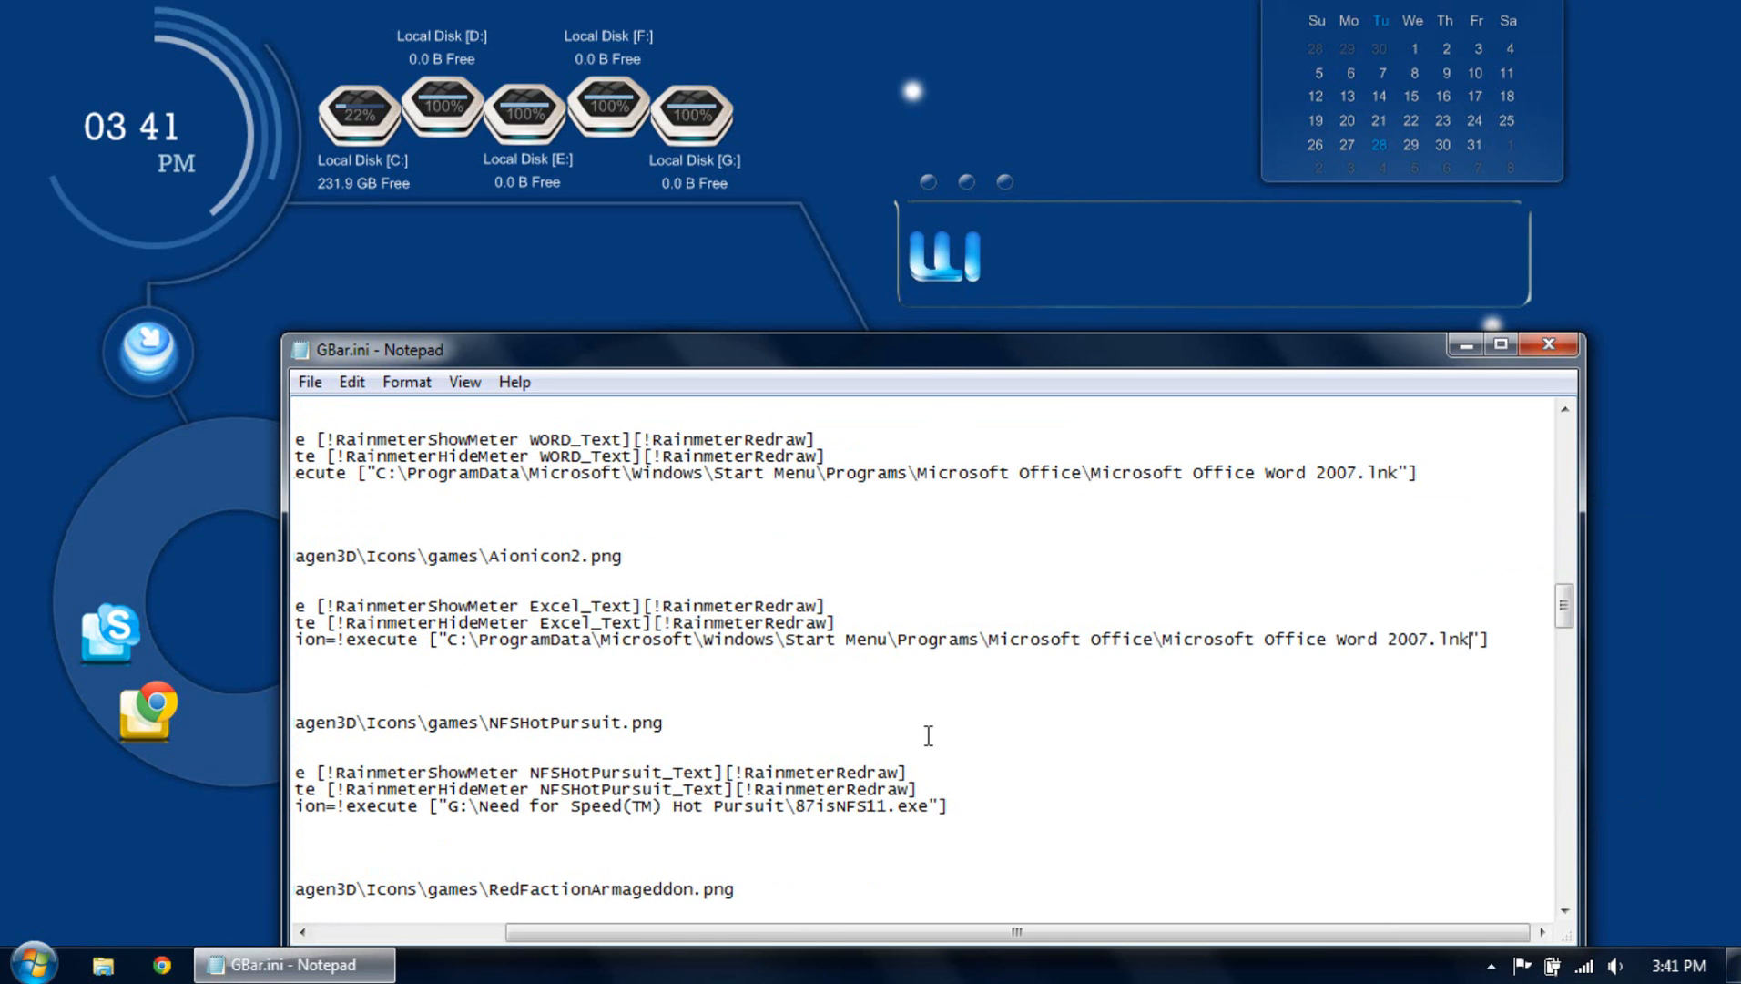
Change Word to Excel in the [Excel] section's shortcut path and refresh the quick-launch skin.
left_click_drag(1338, 642, 1370, 649)
type("Excel")
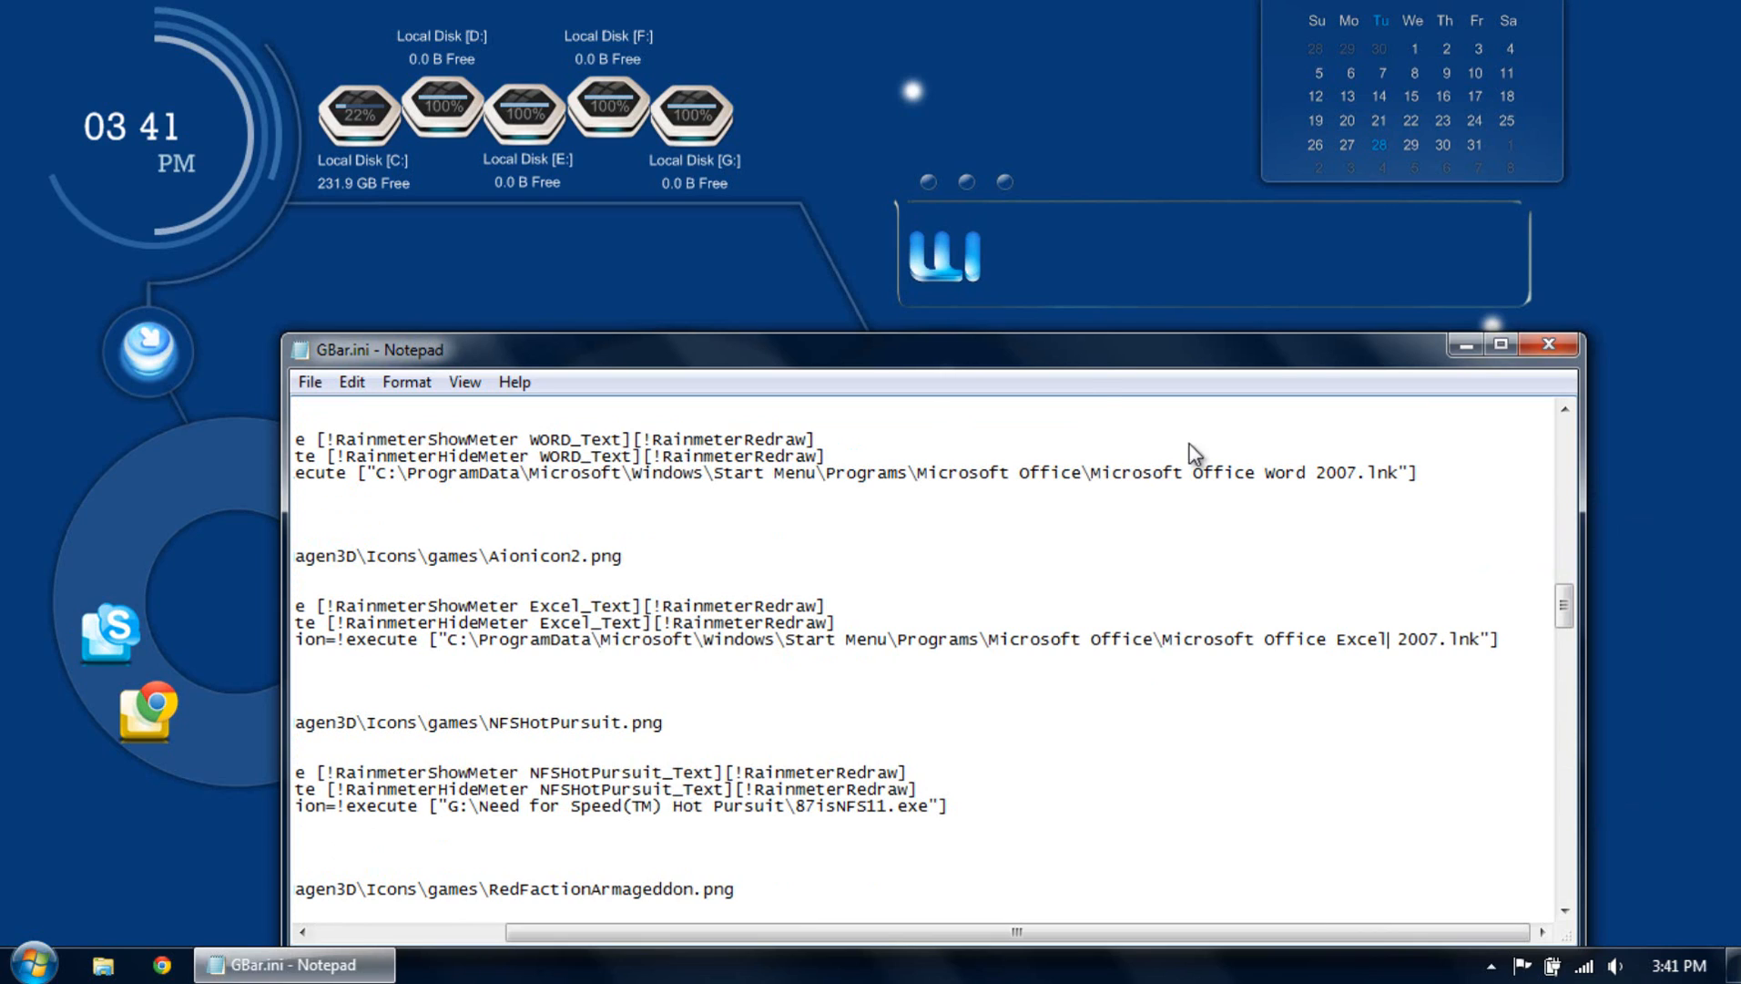
right_click(970, 264)
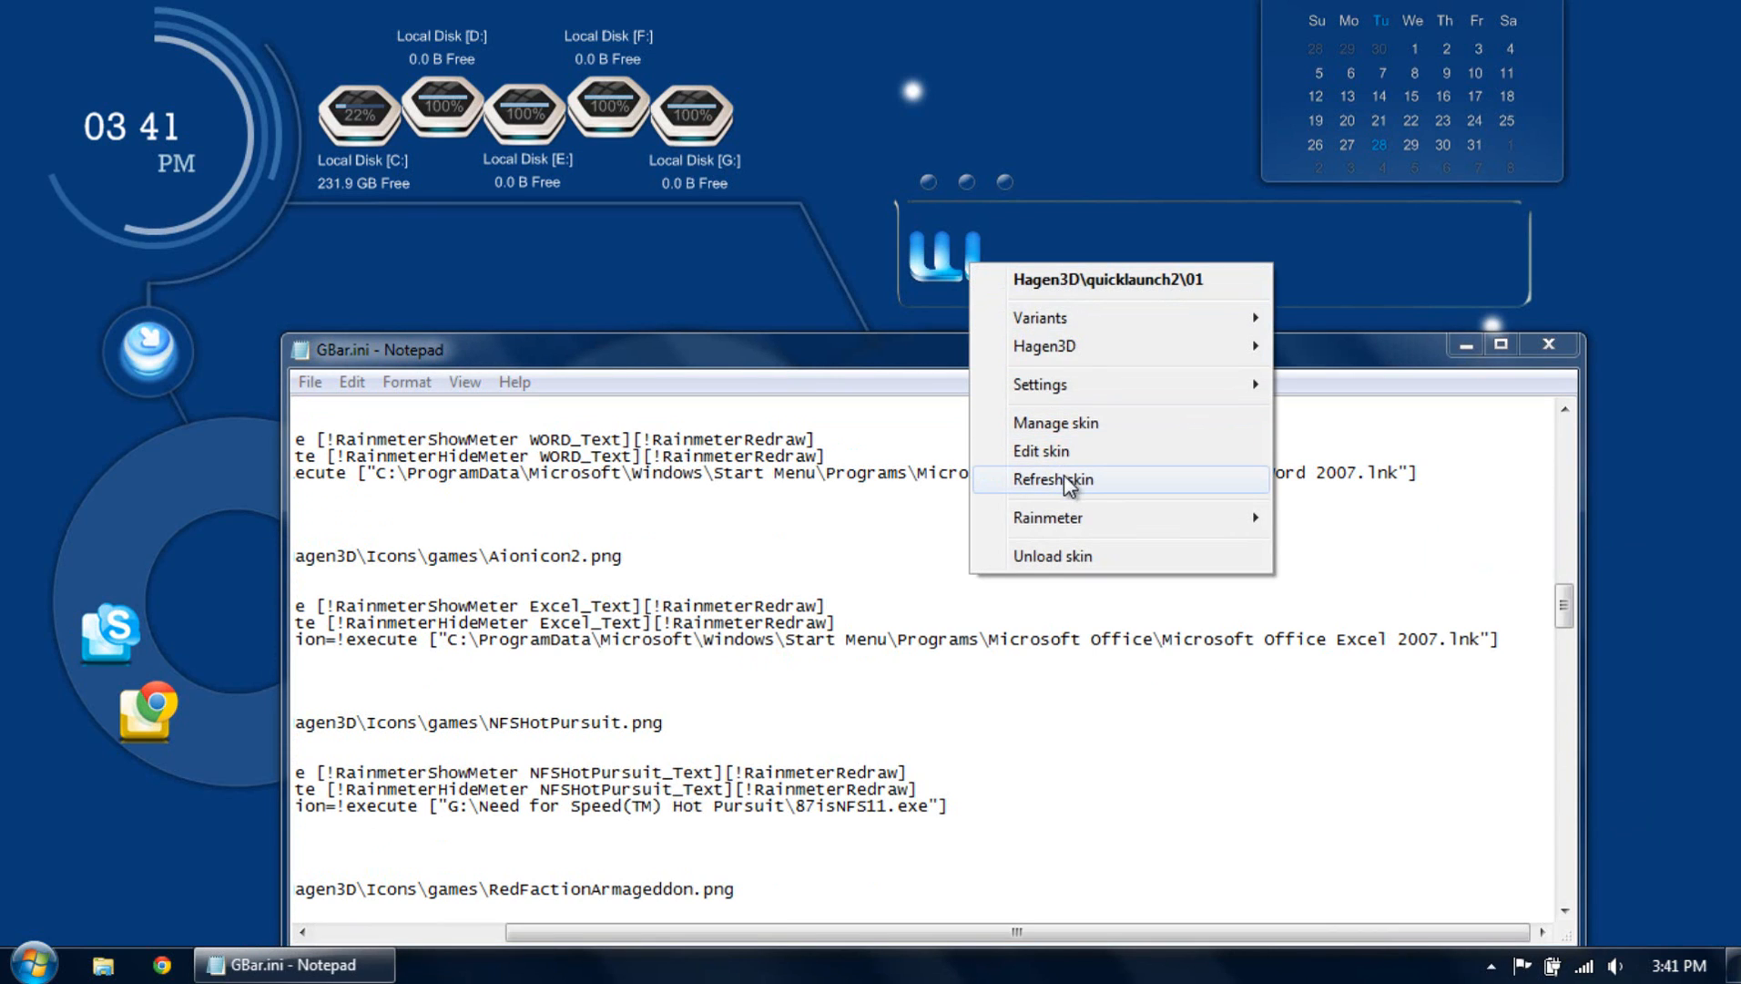
left_click(1061, 478)
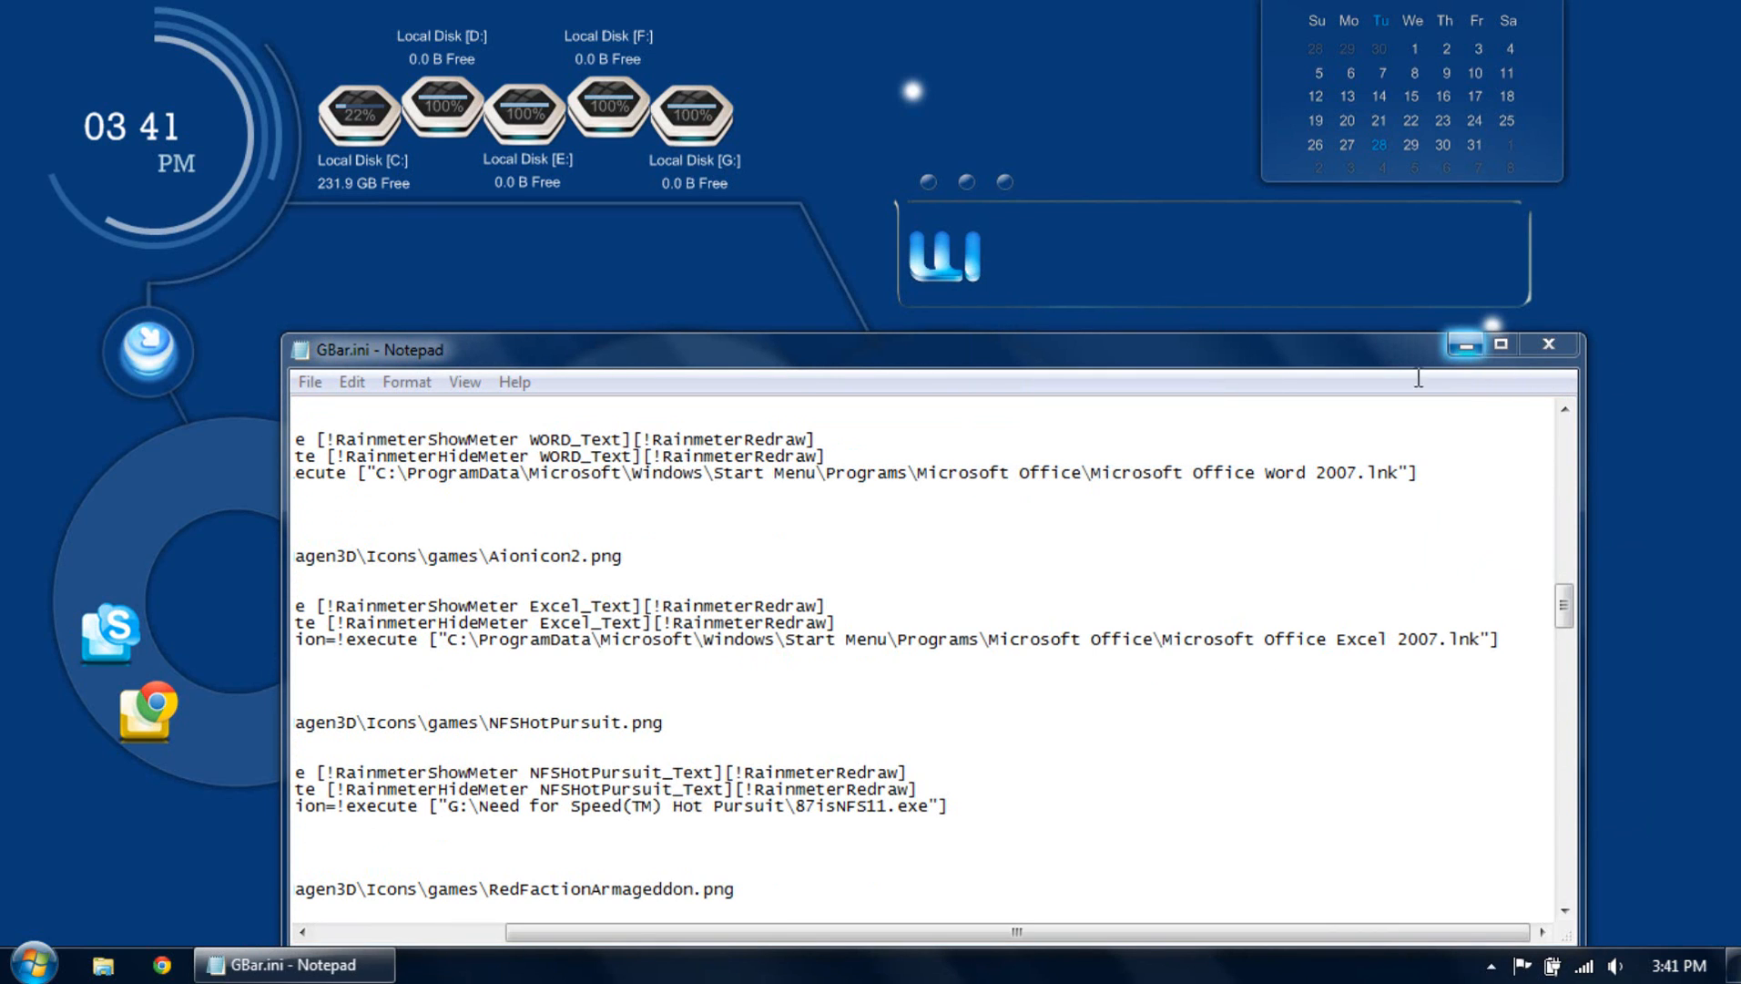
Change the [Excel] section's ImageName path so that it points to excel.png directly in the Hagen3D Icons folder.
left_click_drag(808, 938, 512, 925)
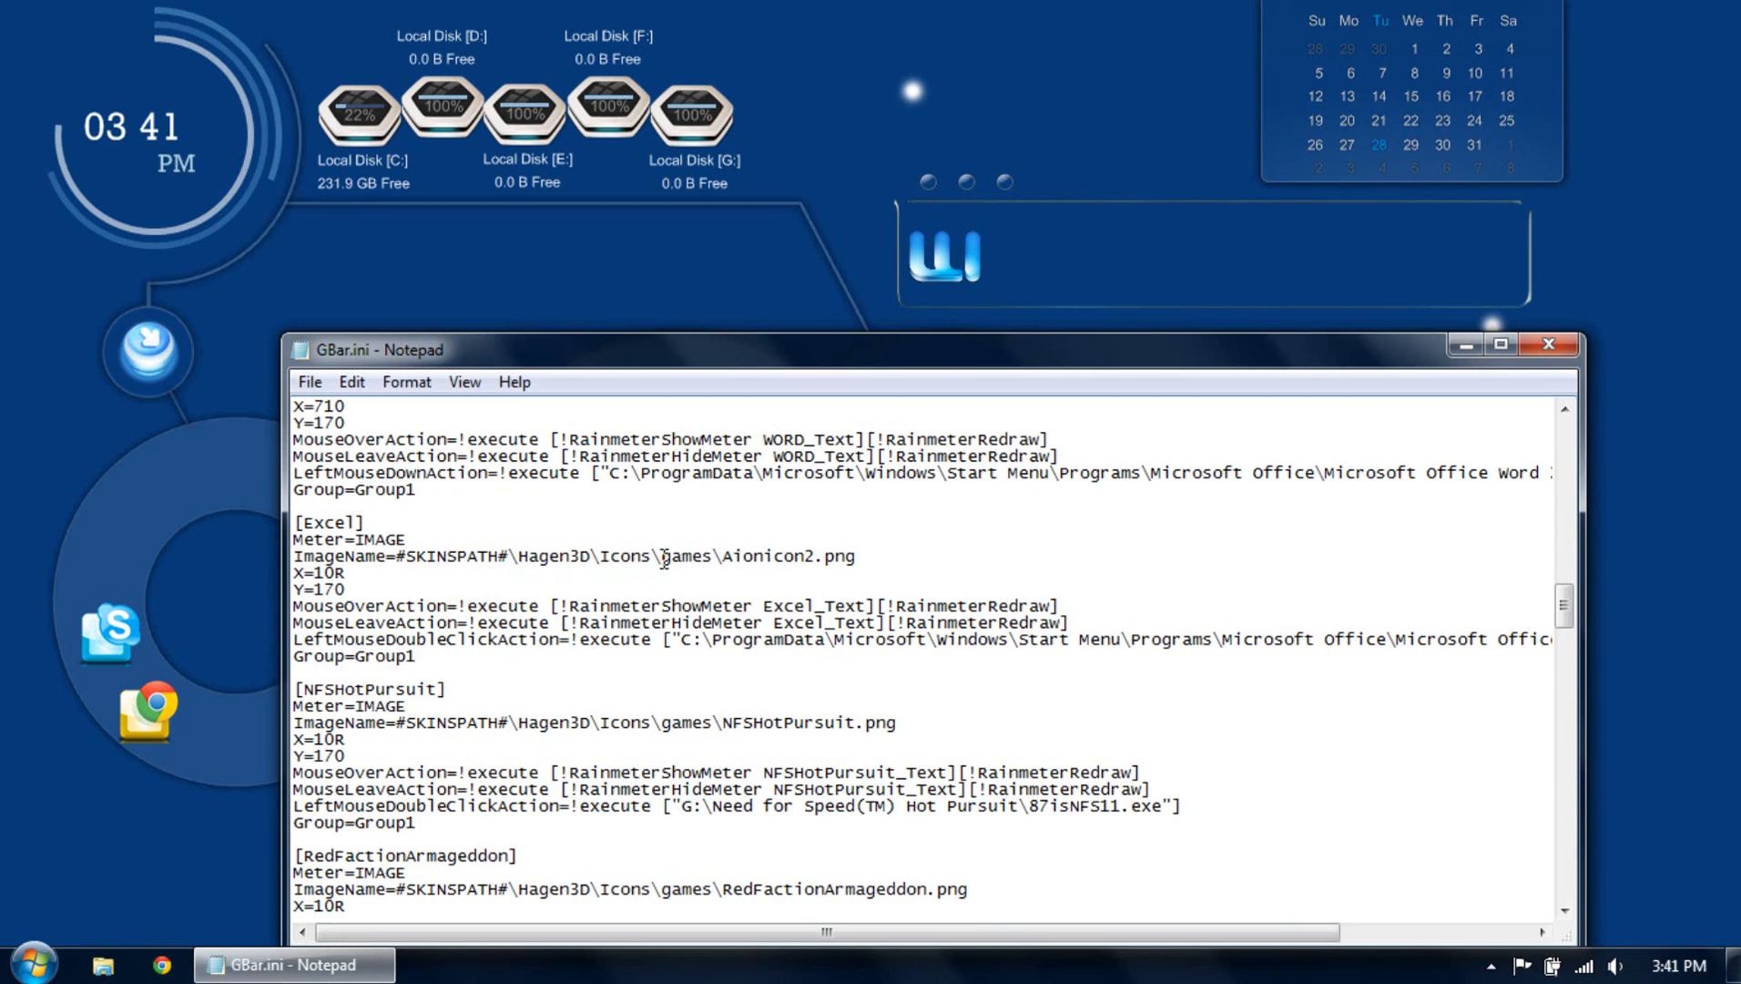
left_click_drag(682, 560, 817, 552)
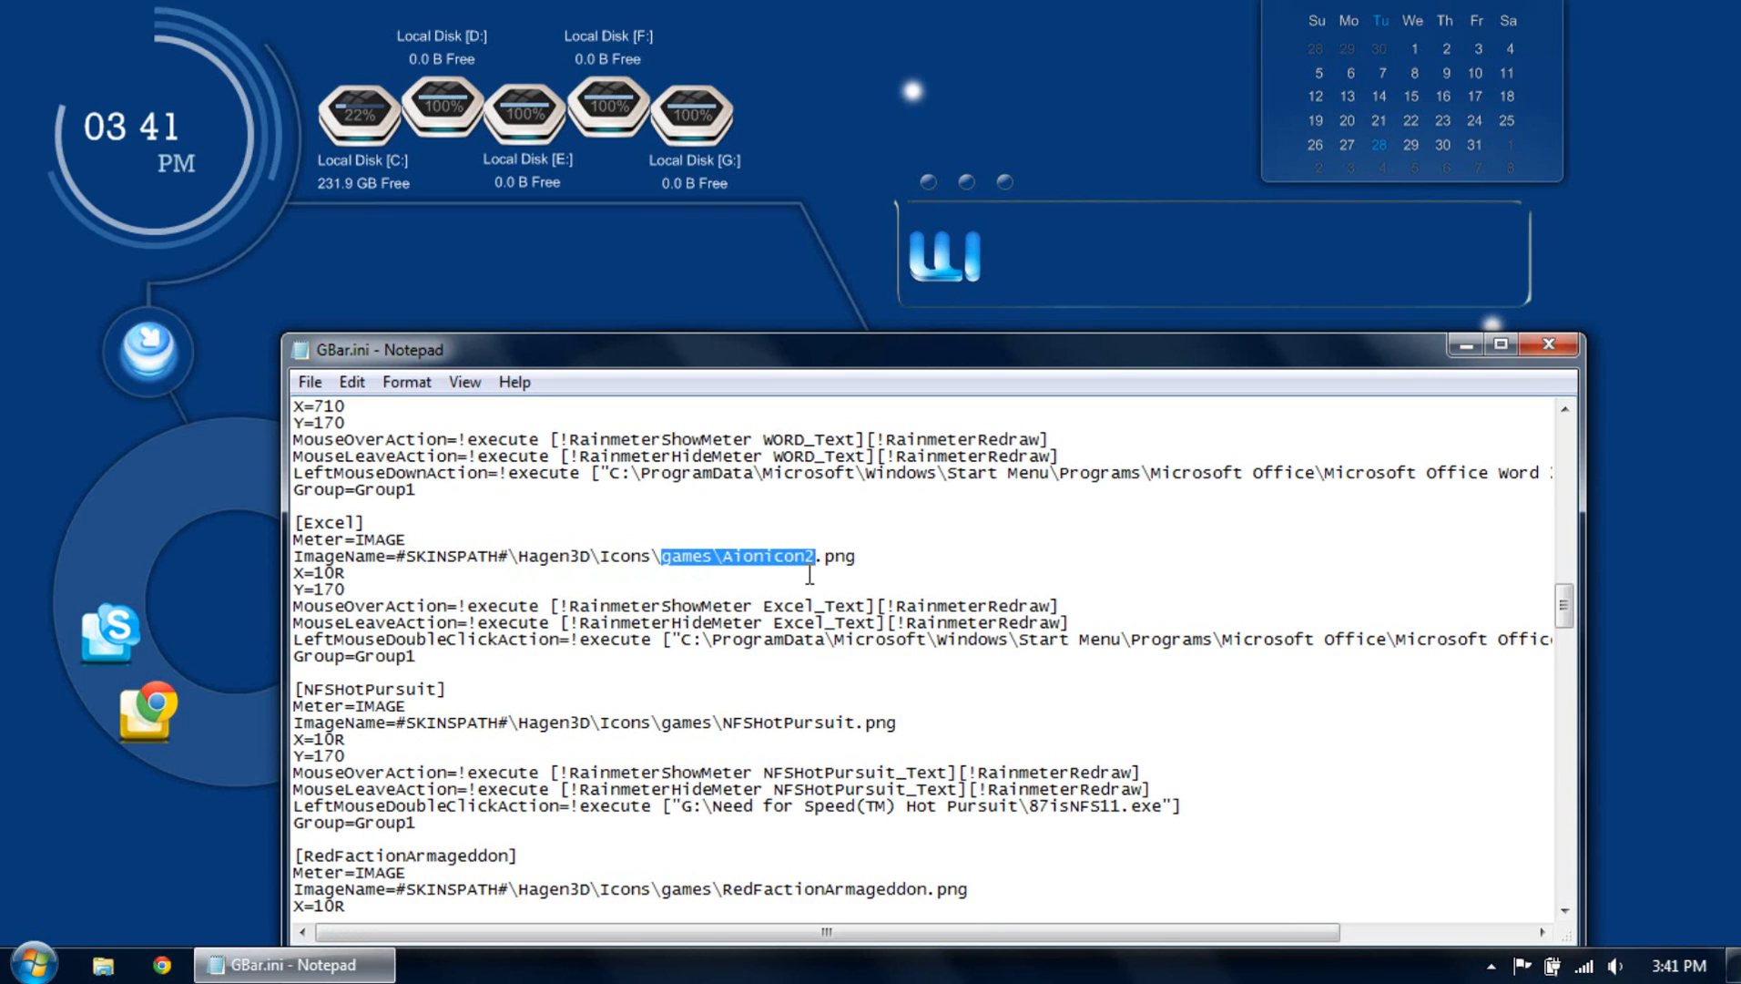
type("el")
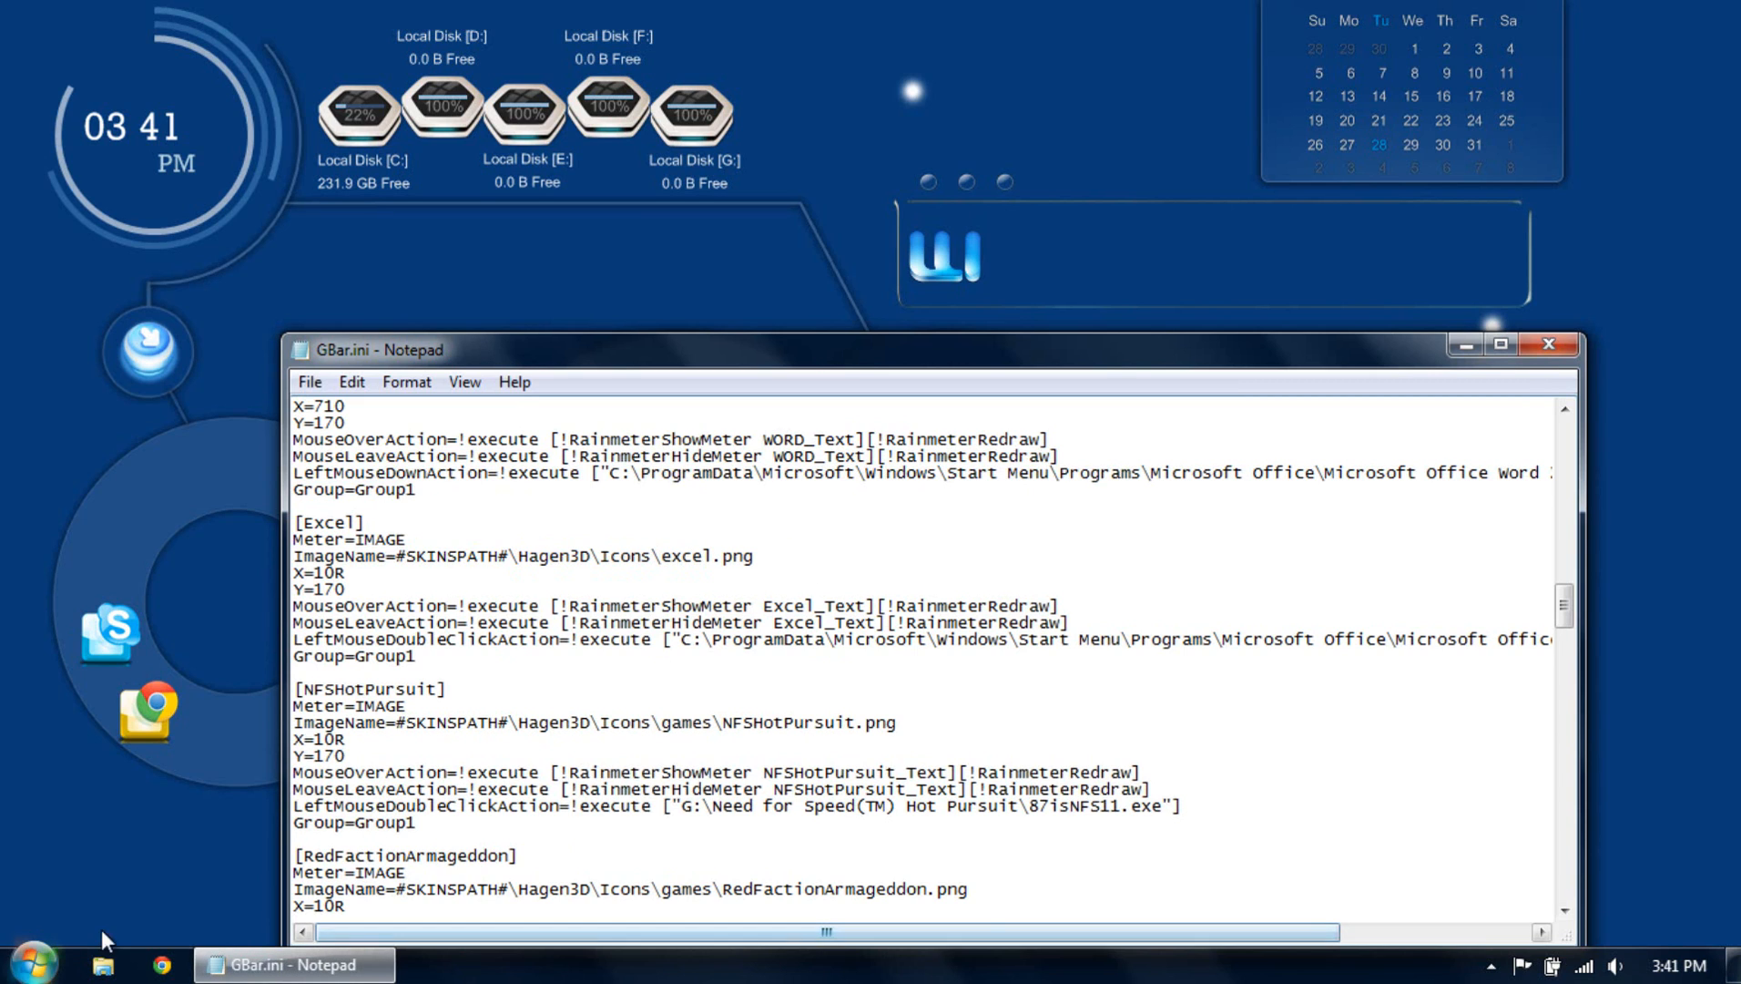
Open the Icons folder of the Hagen3D skin, under Rainmeter\Skins in the Documents library.
left_click(103, 965)
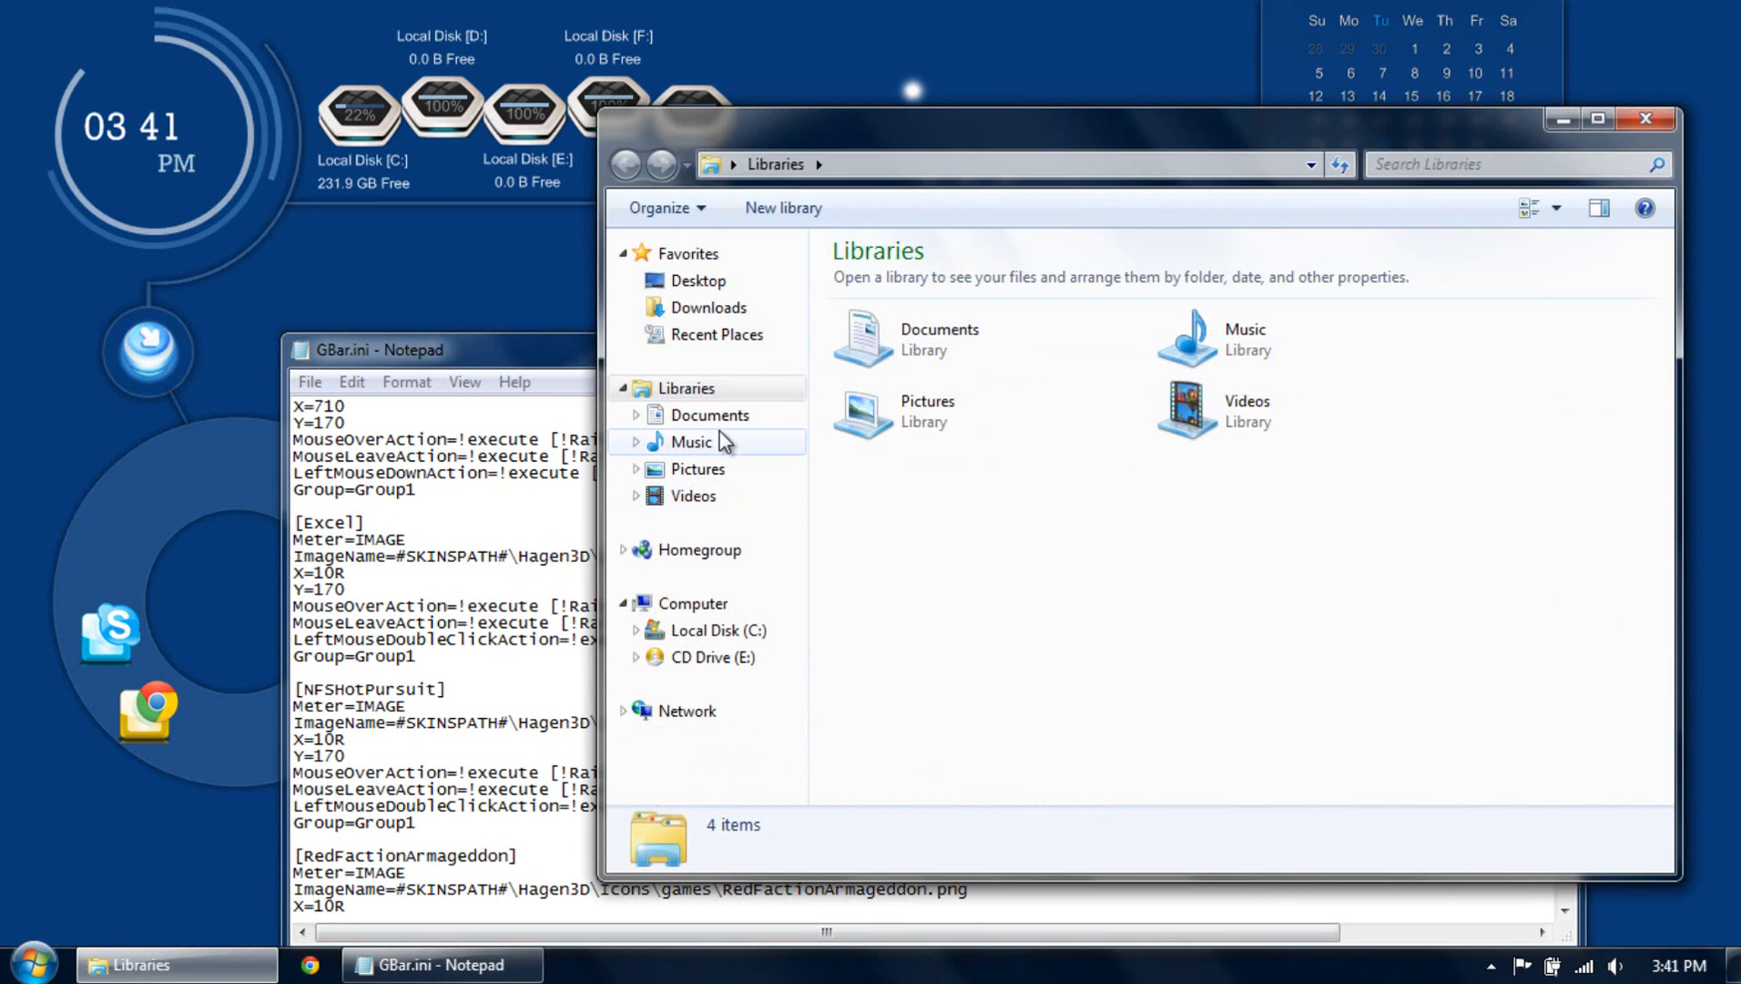
left_click(720, 415)
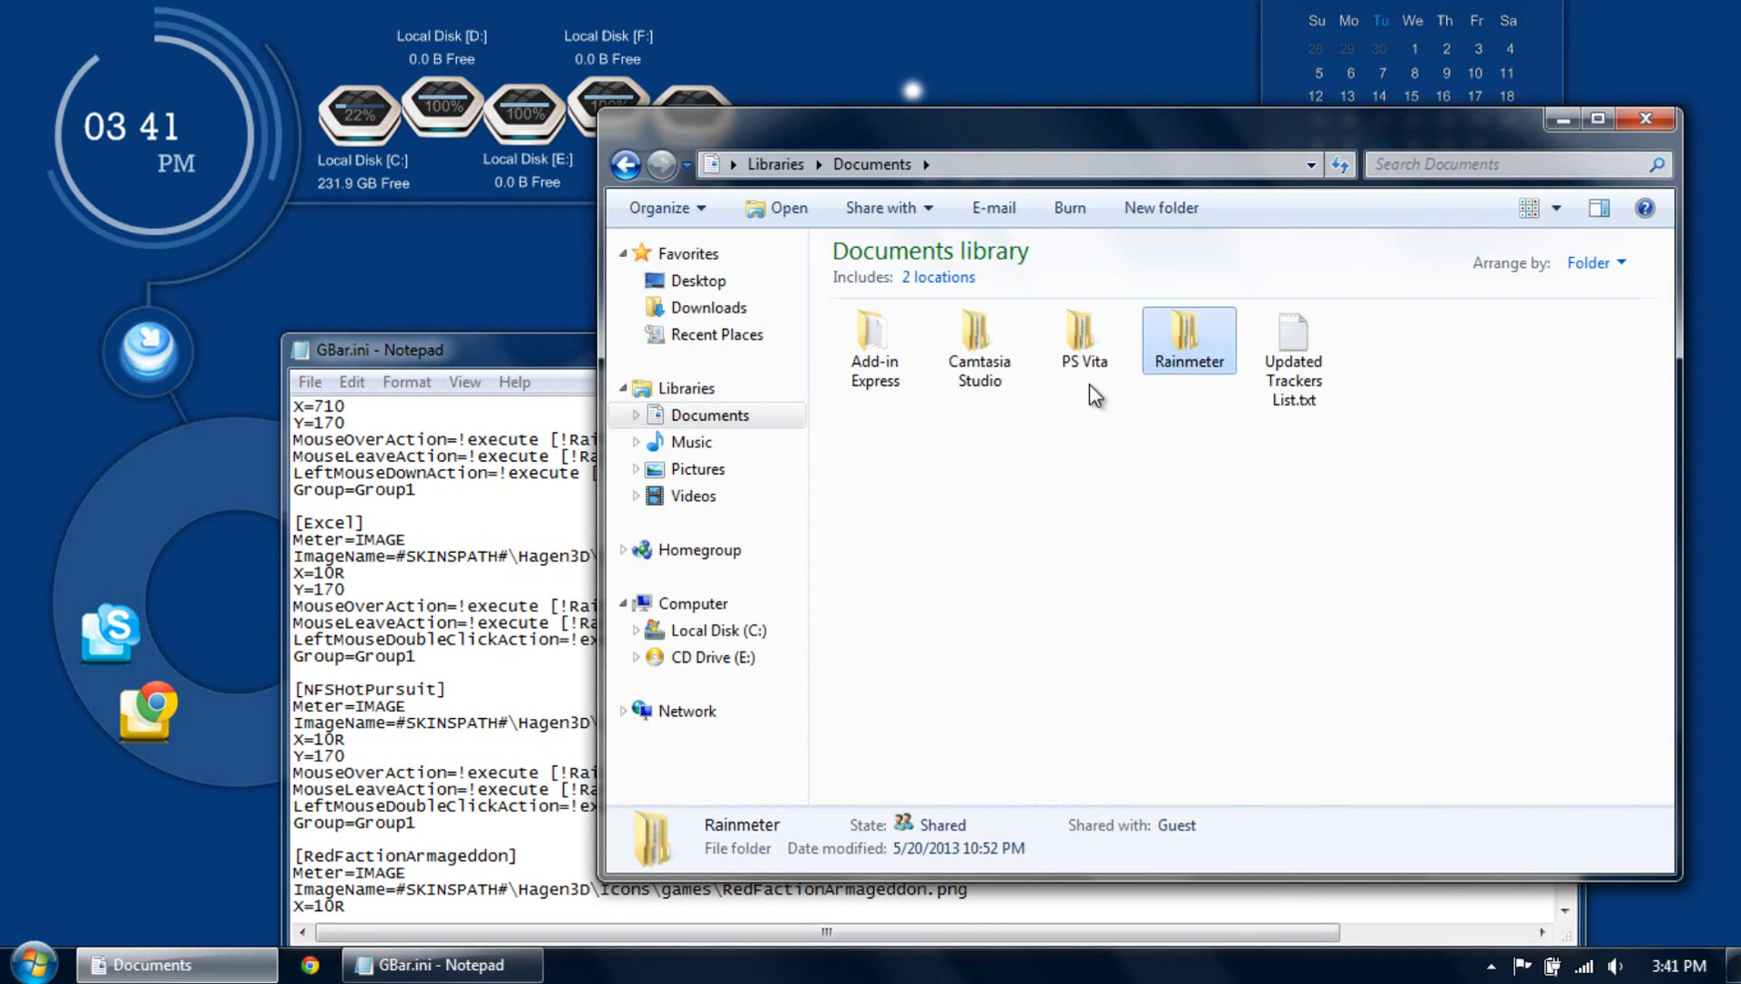
double_click(1184, 362)
double_click(873, 337)
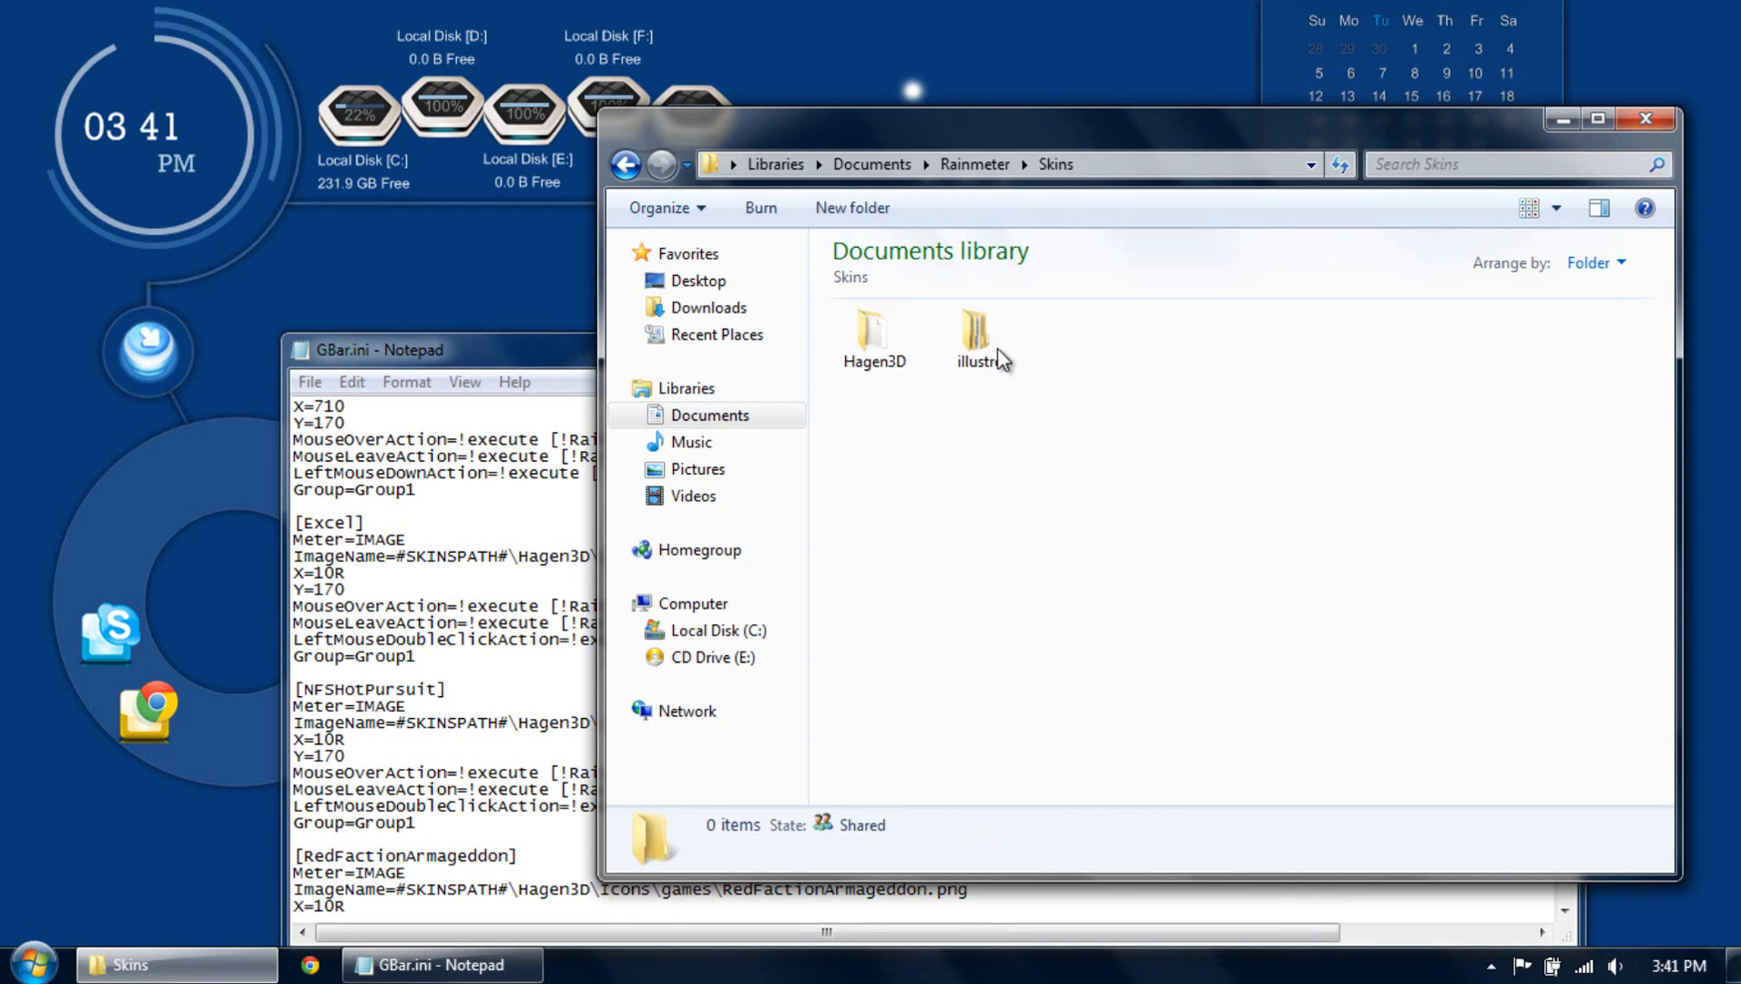
double_click(876, 332)
double_click(1314, 339)
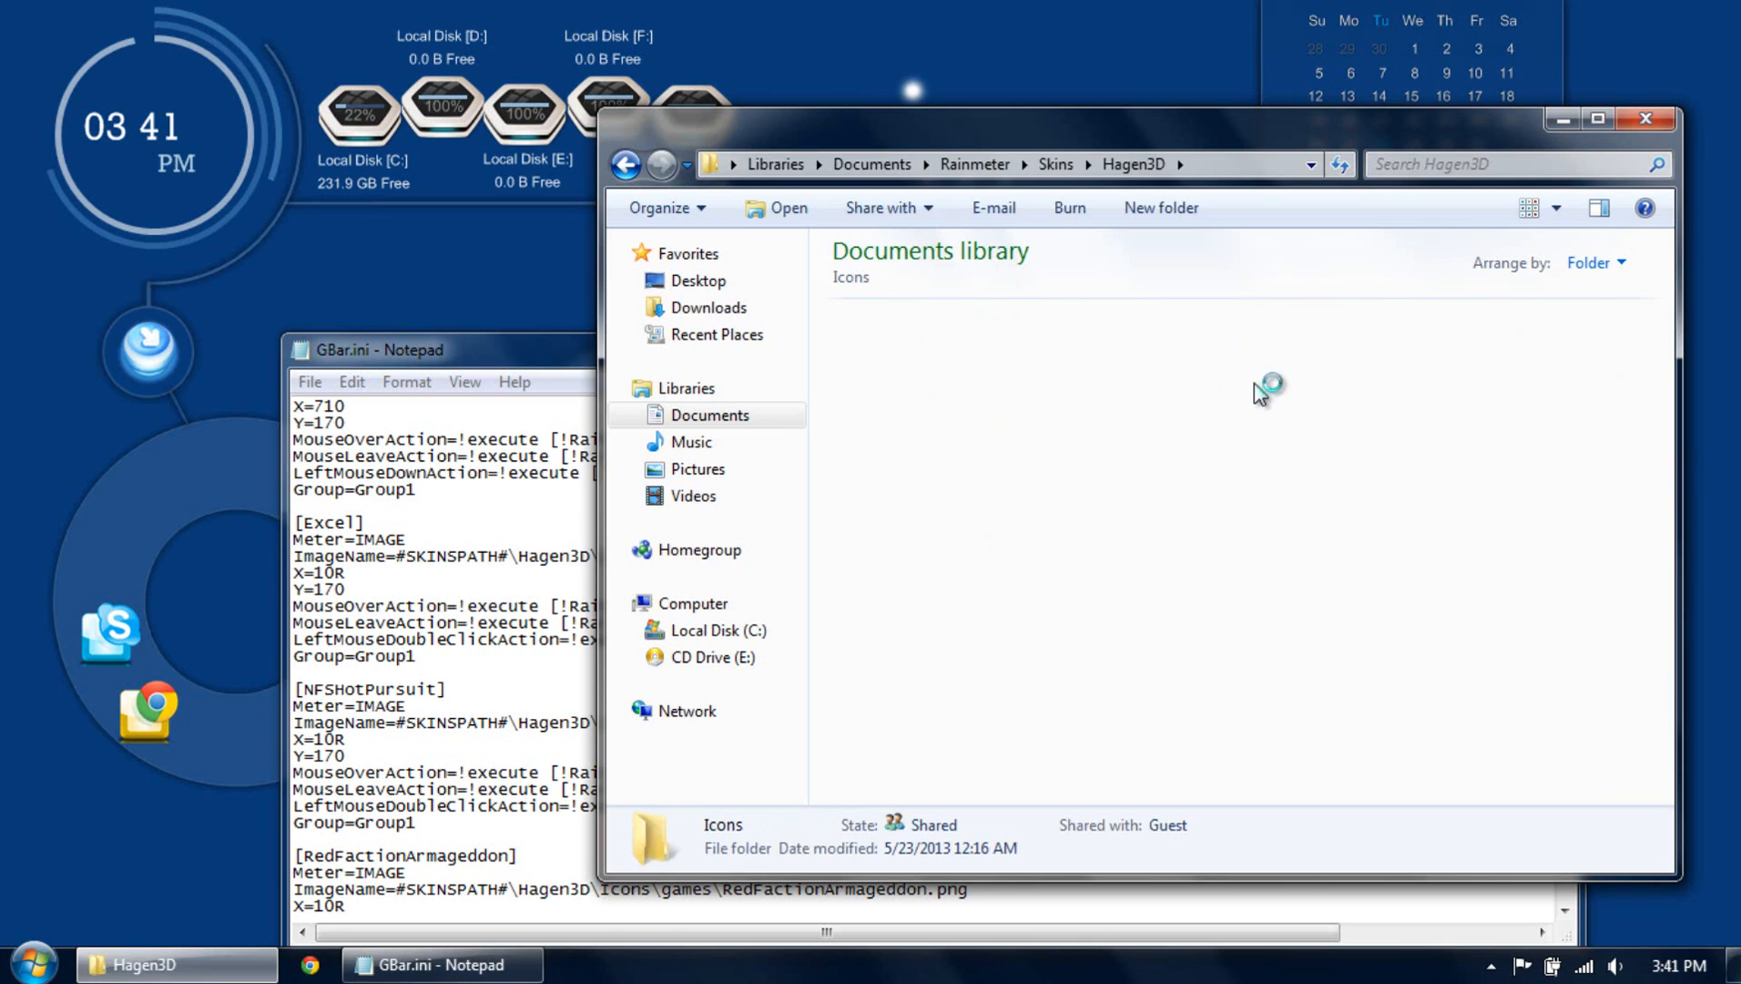
Minimize the Icons folder window and refresh the Hagen3D\quicklaunch2\01 skin.
left_click(479, 580)
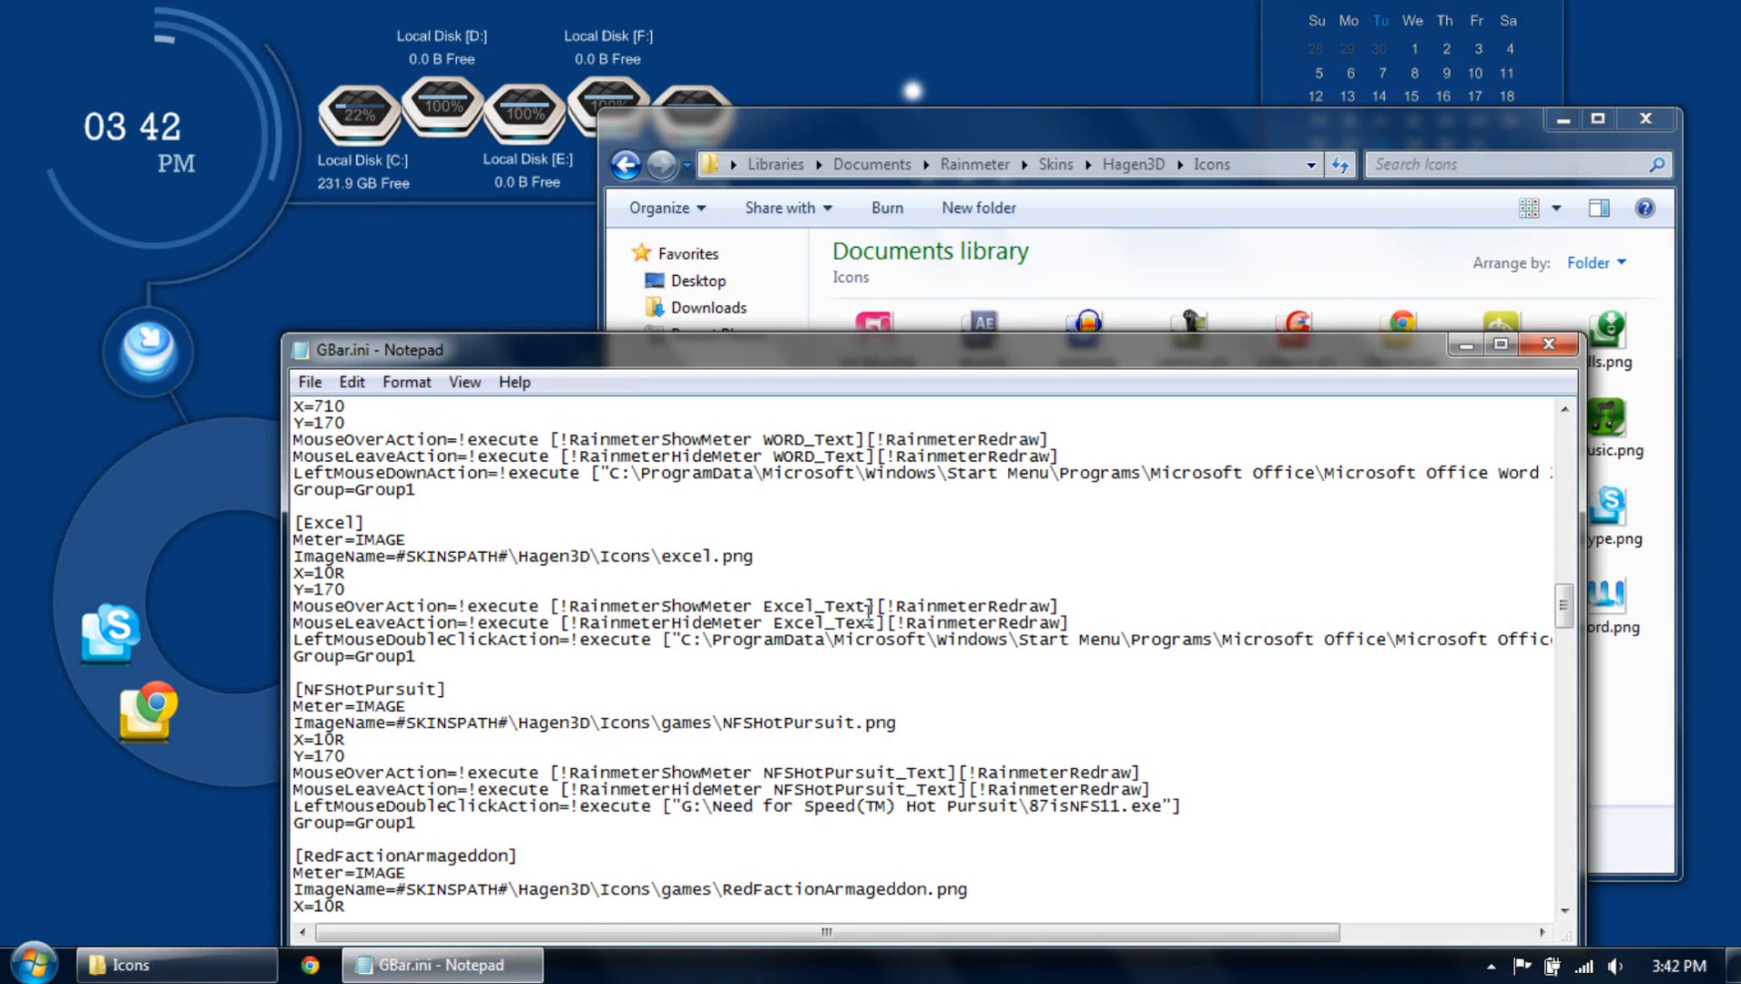
left_click(1172, 134)
left_click(1562, 128)
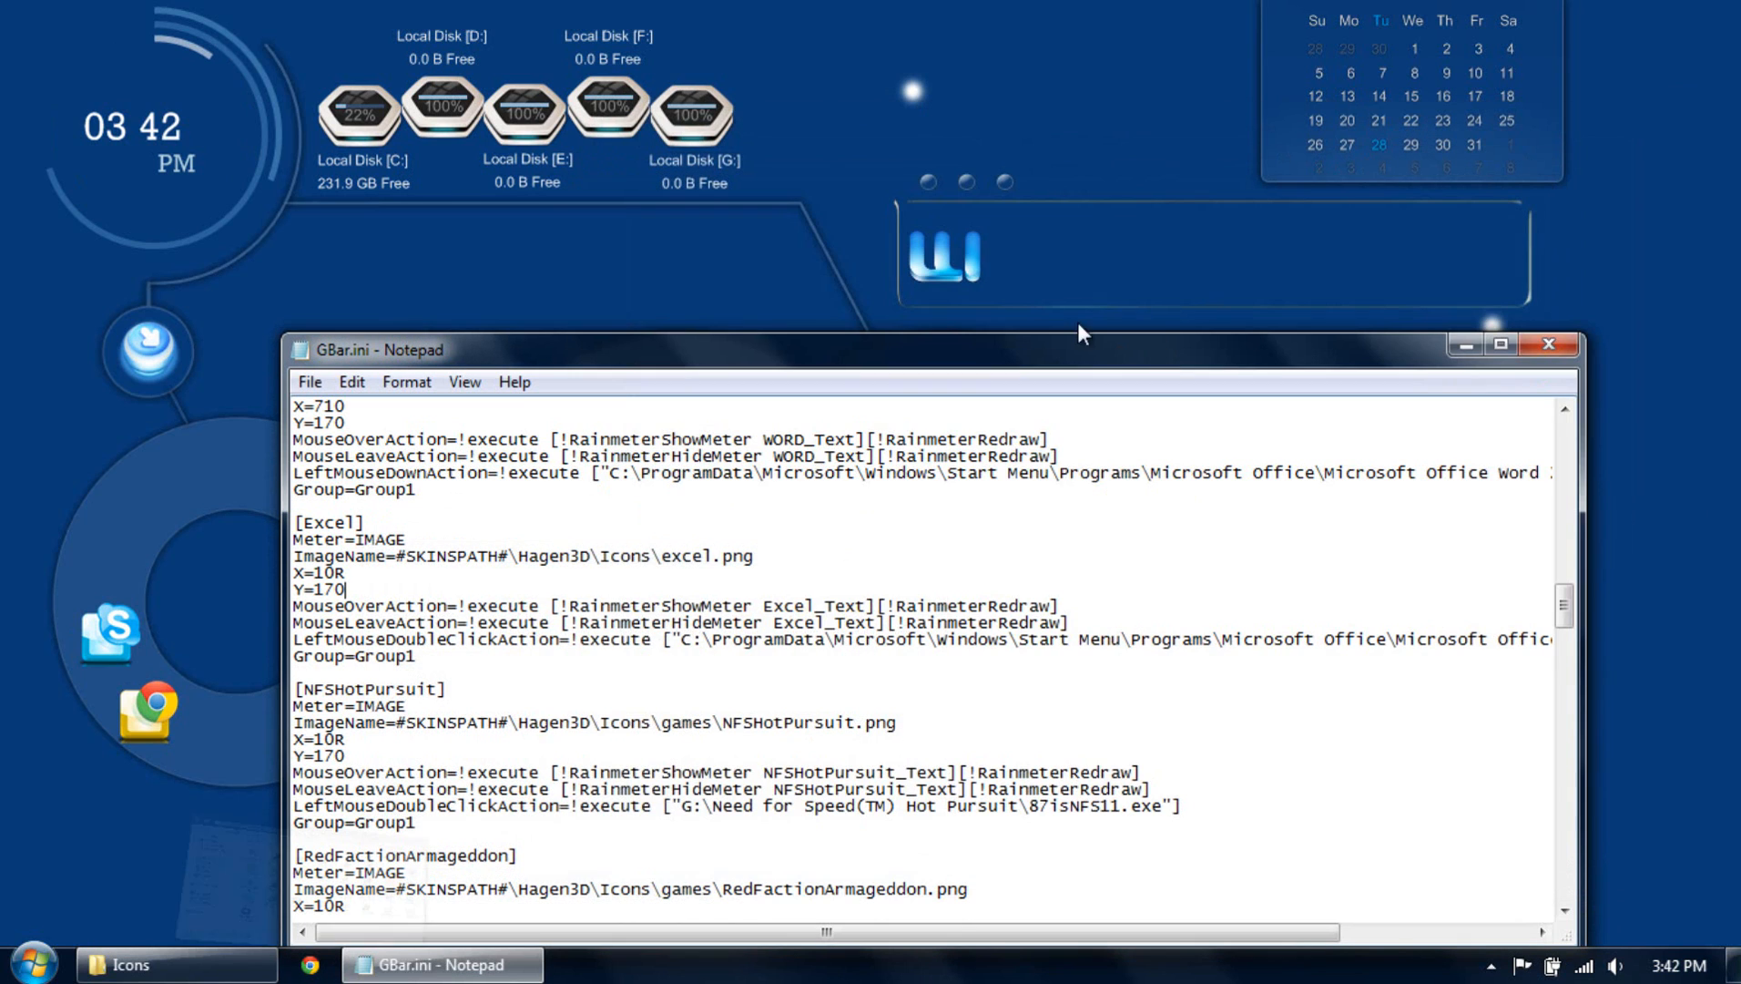
right_click(928, 255)
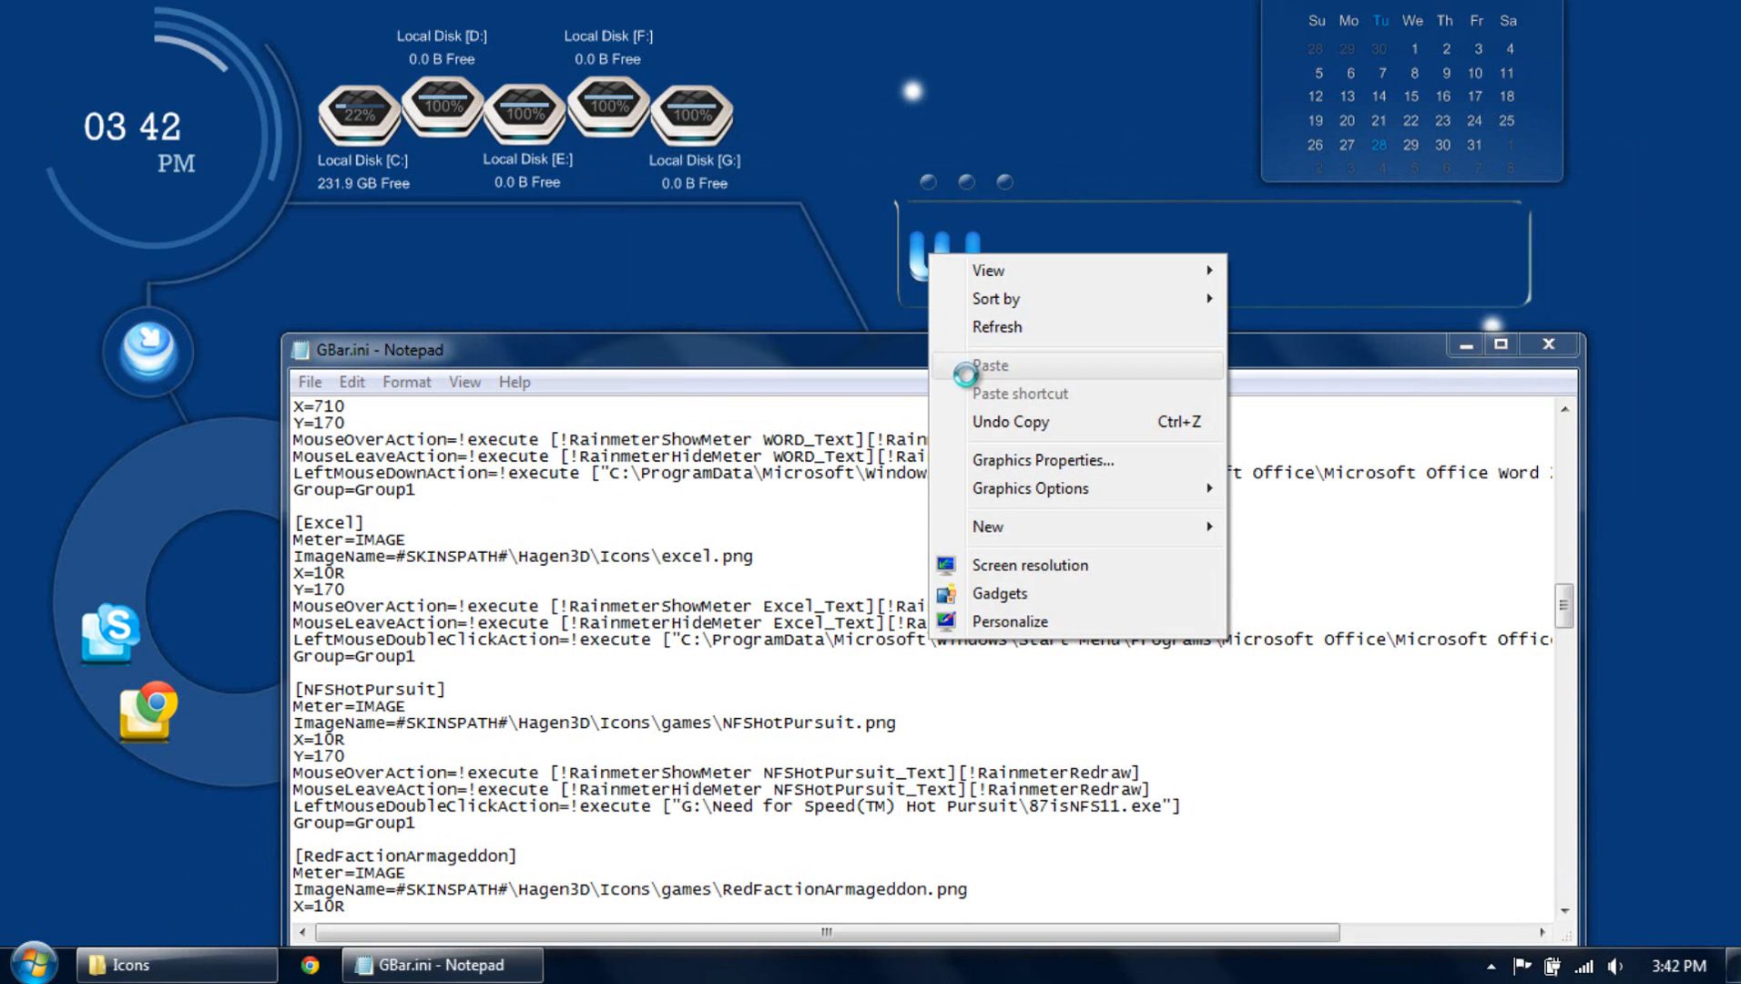
right_click(922, 271)
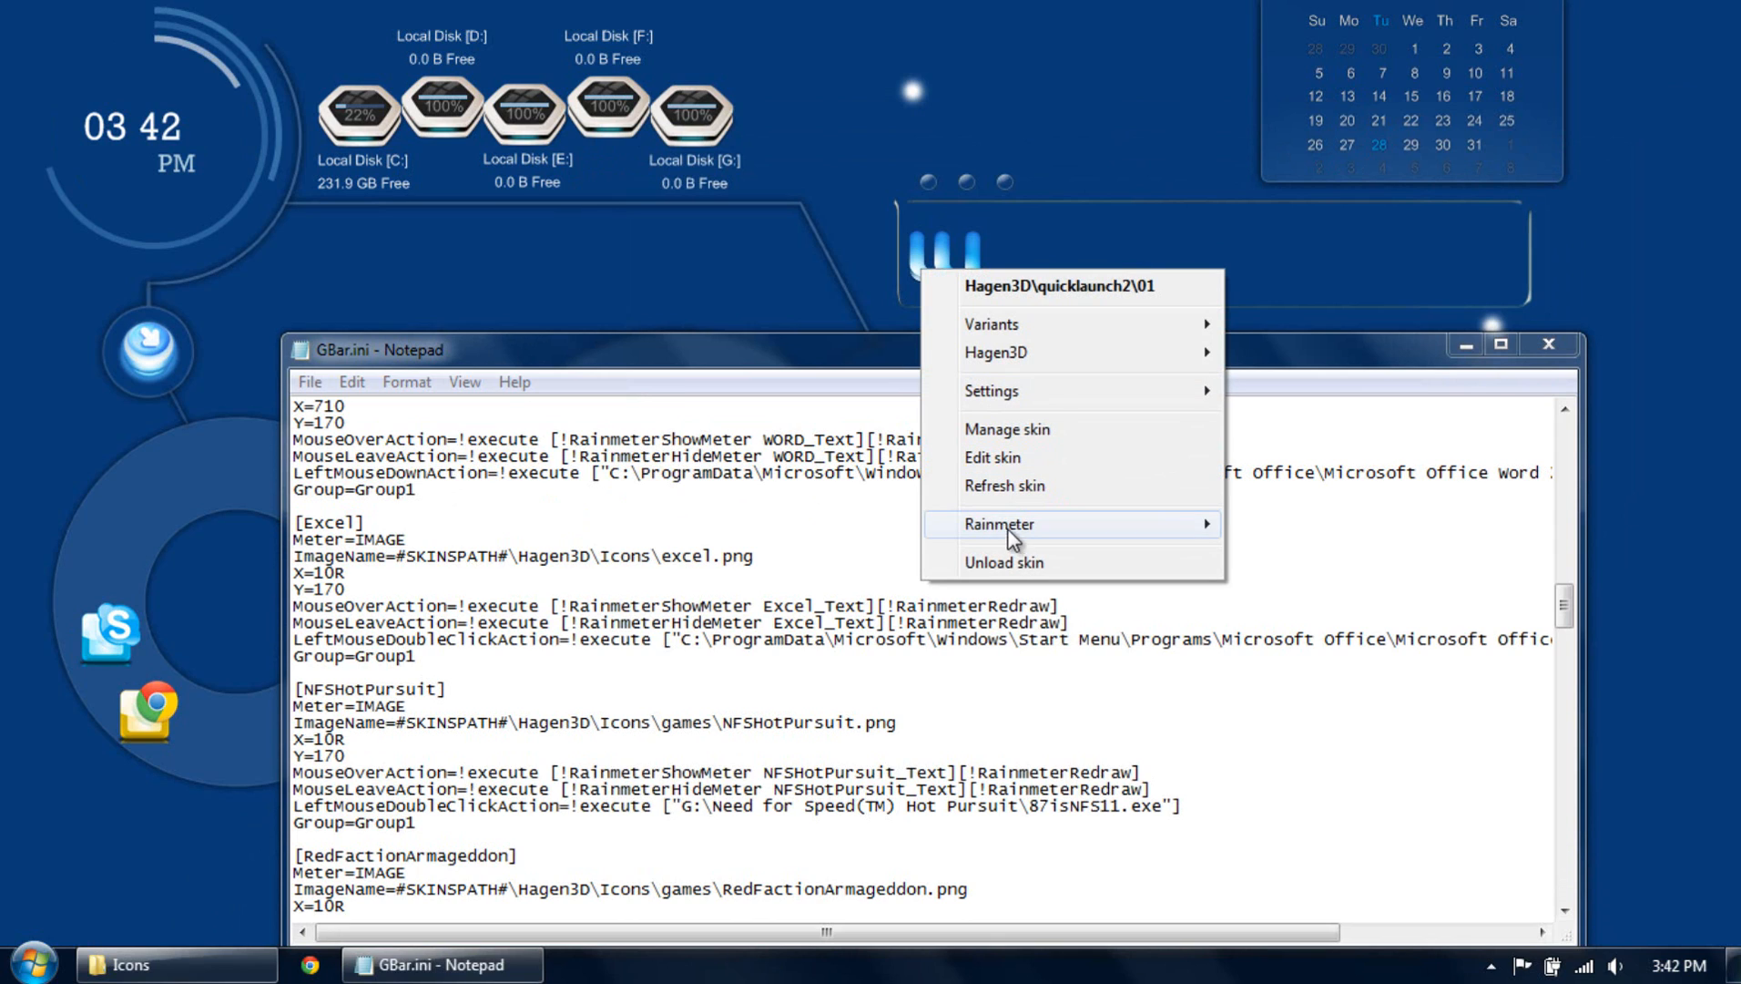
left_click(1005, 483)
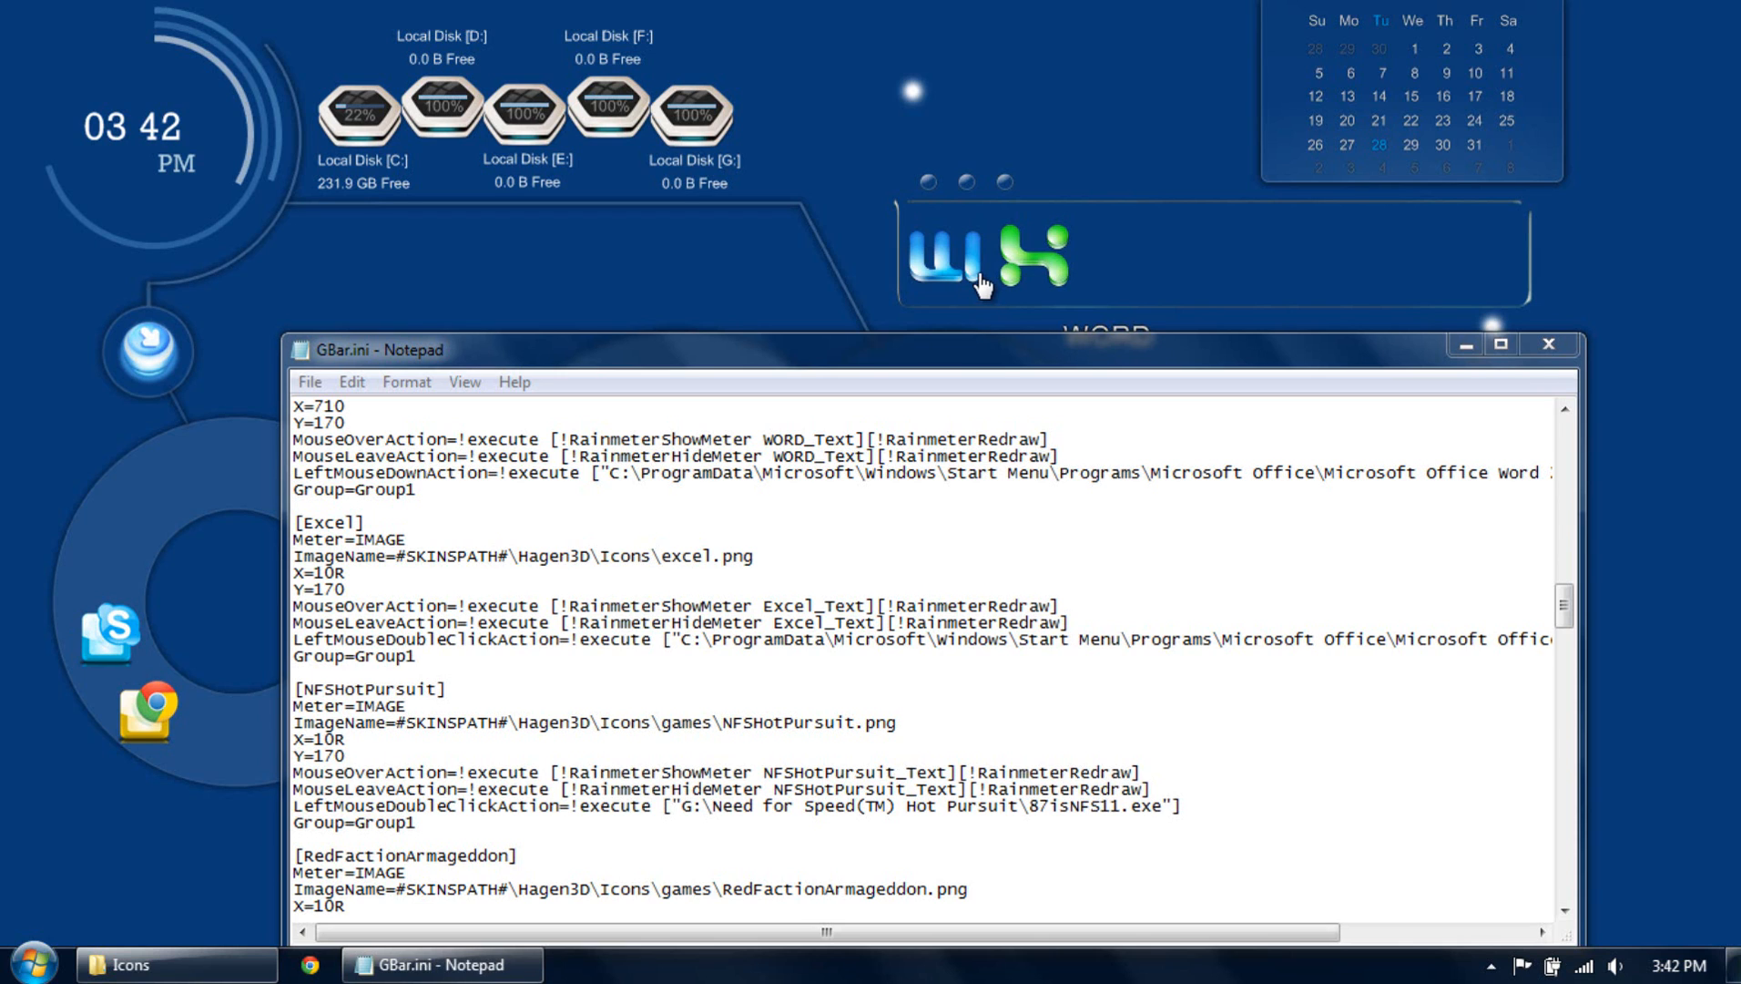
Check the excel.png and word.png files in the Icons folder, and minimize the folder and GBar.ini windows.
left_click(244, 972)
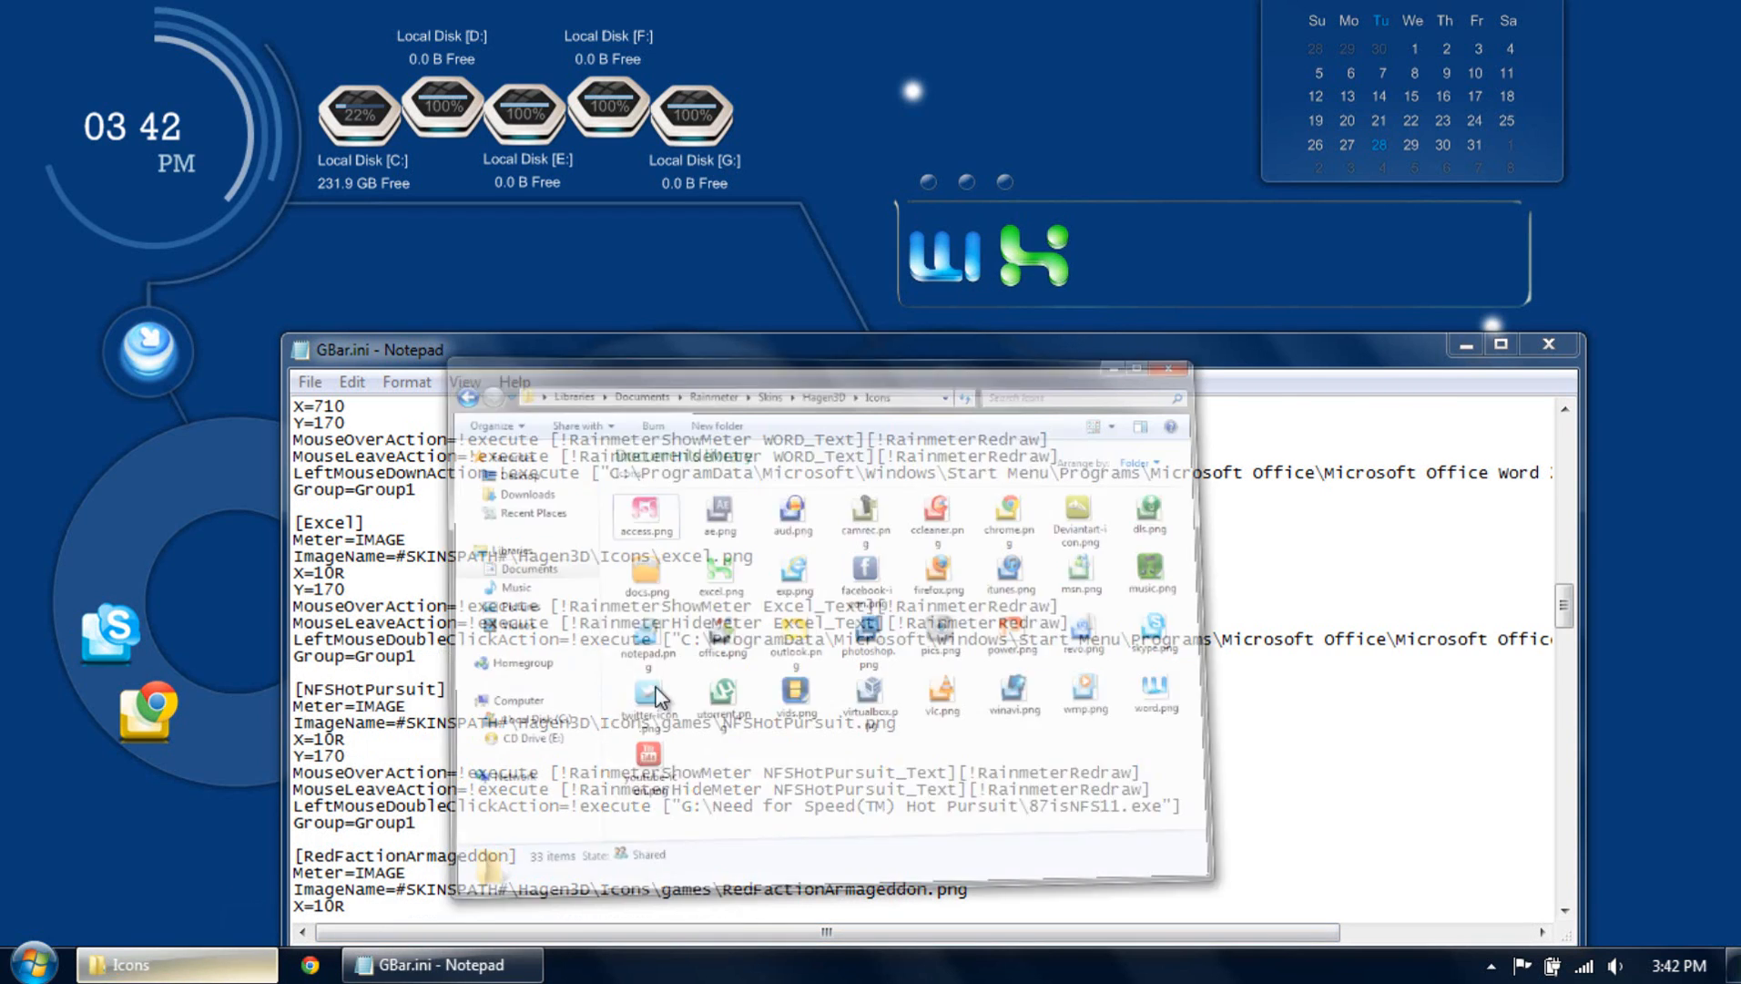
left_click(981, 417)
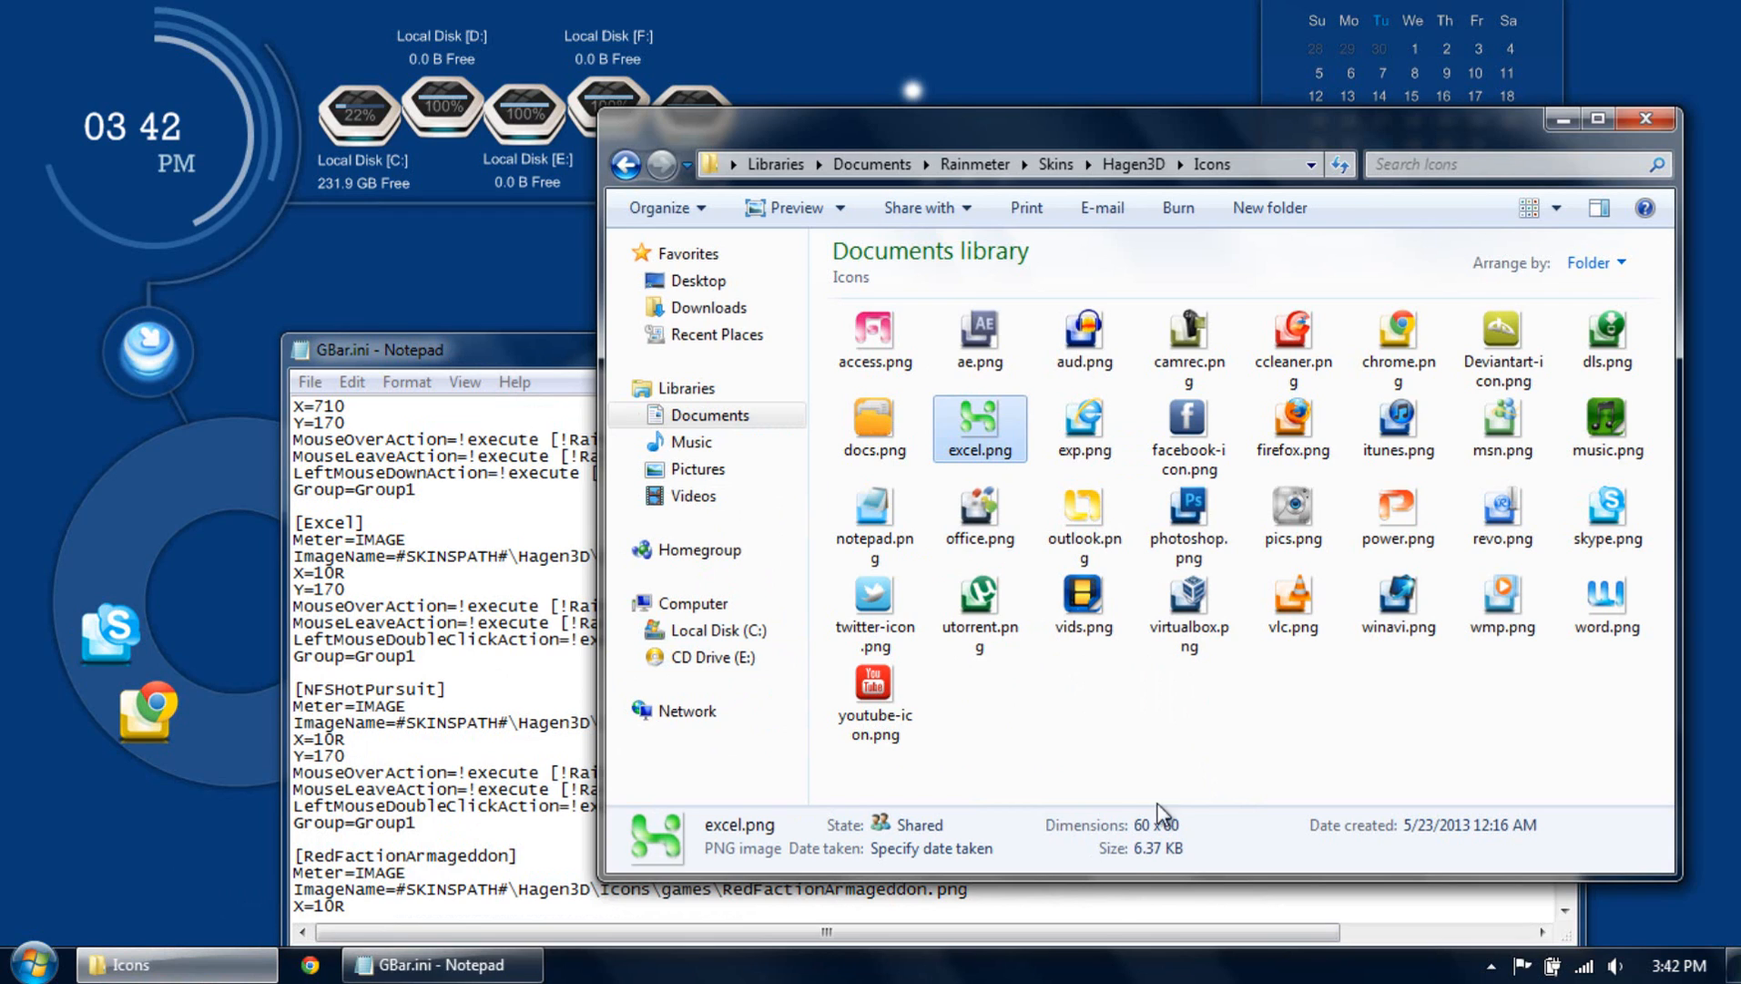
left_click(1627, 598)
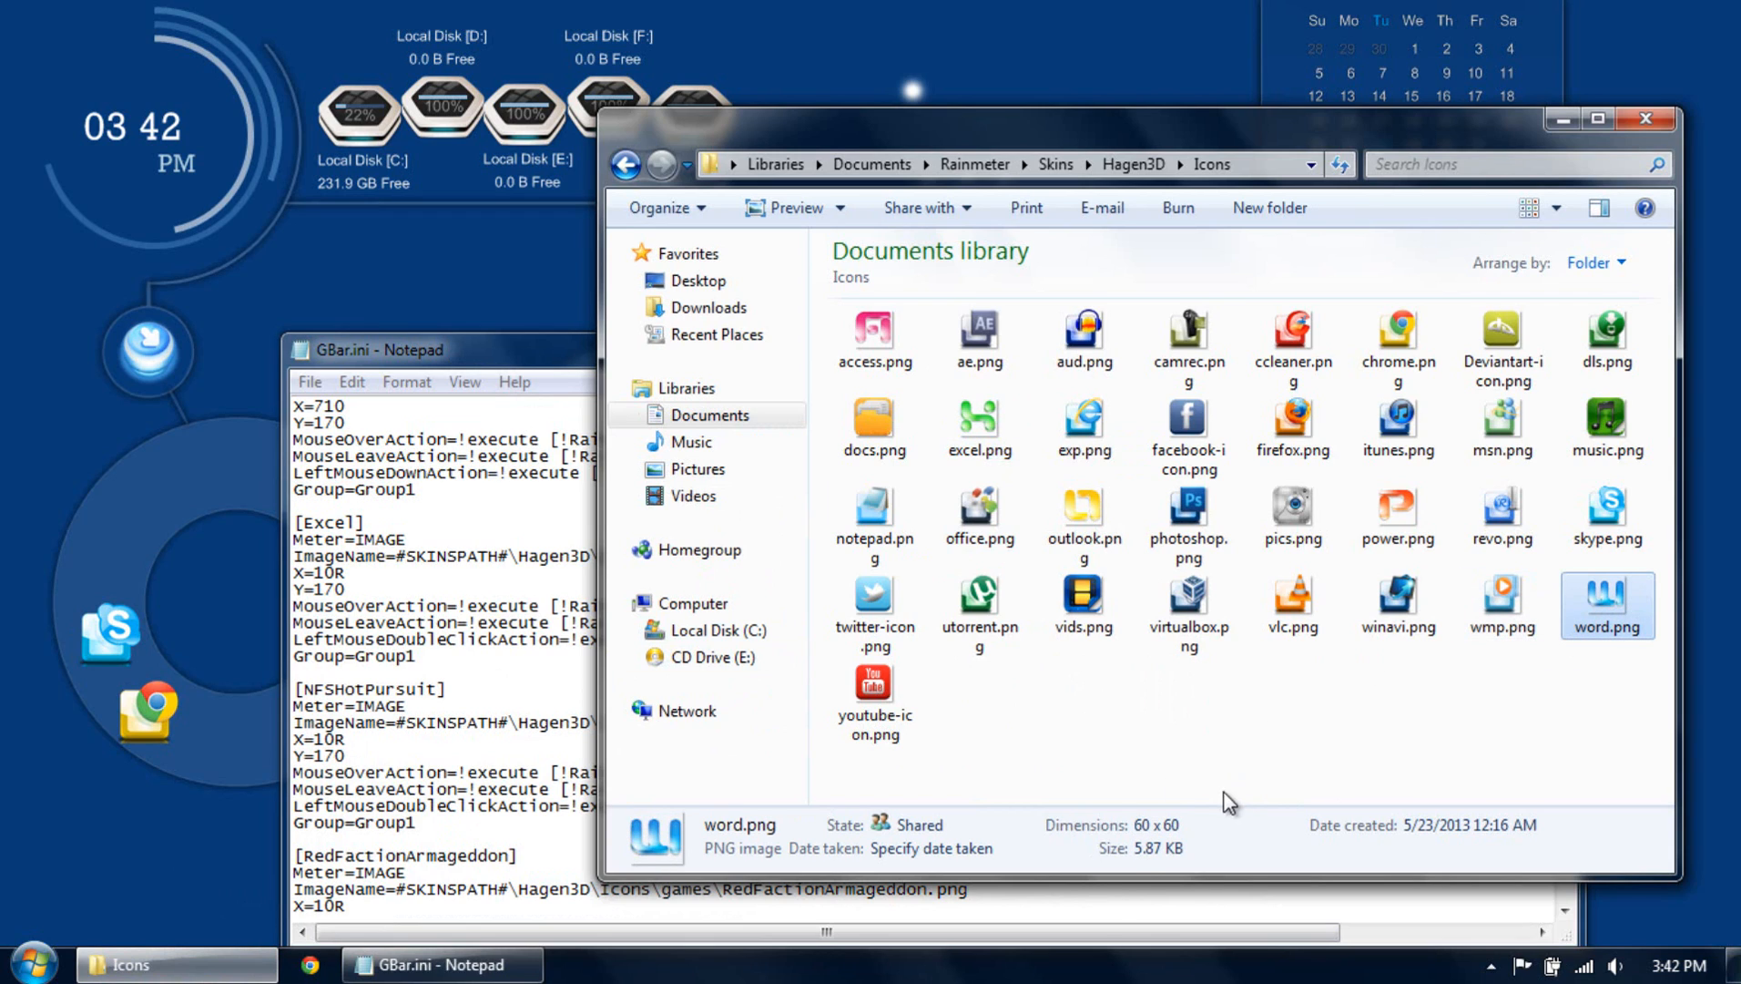
left_click(1561, 121)
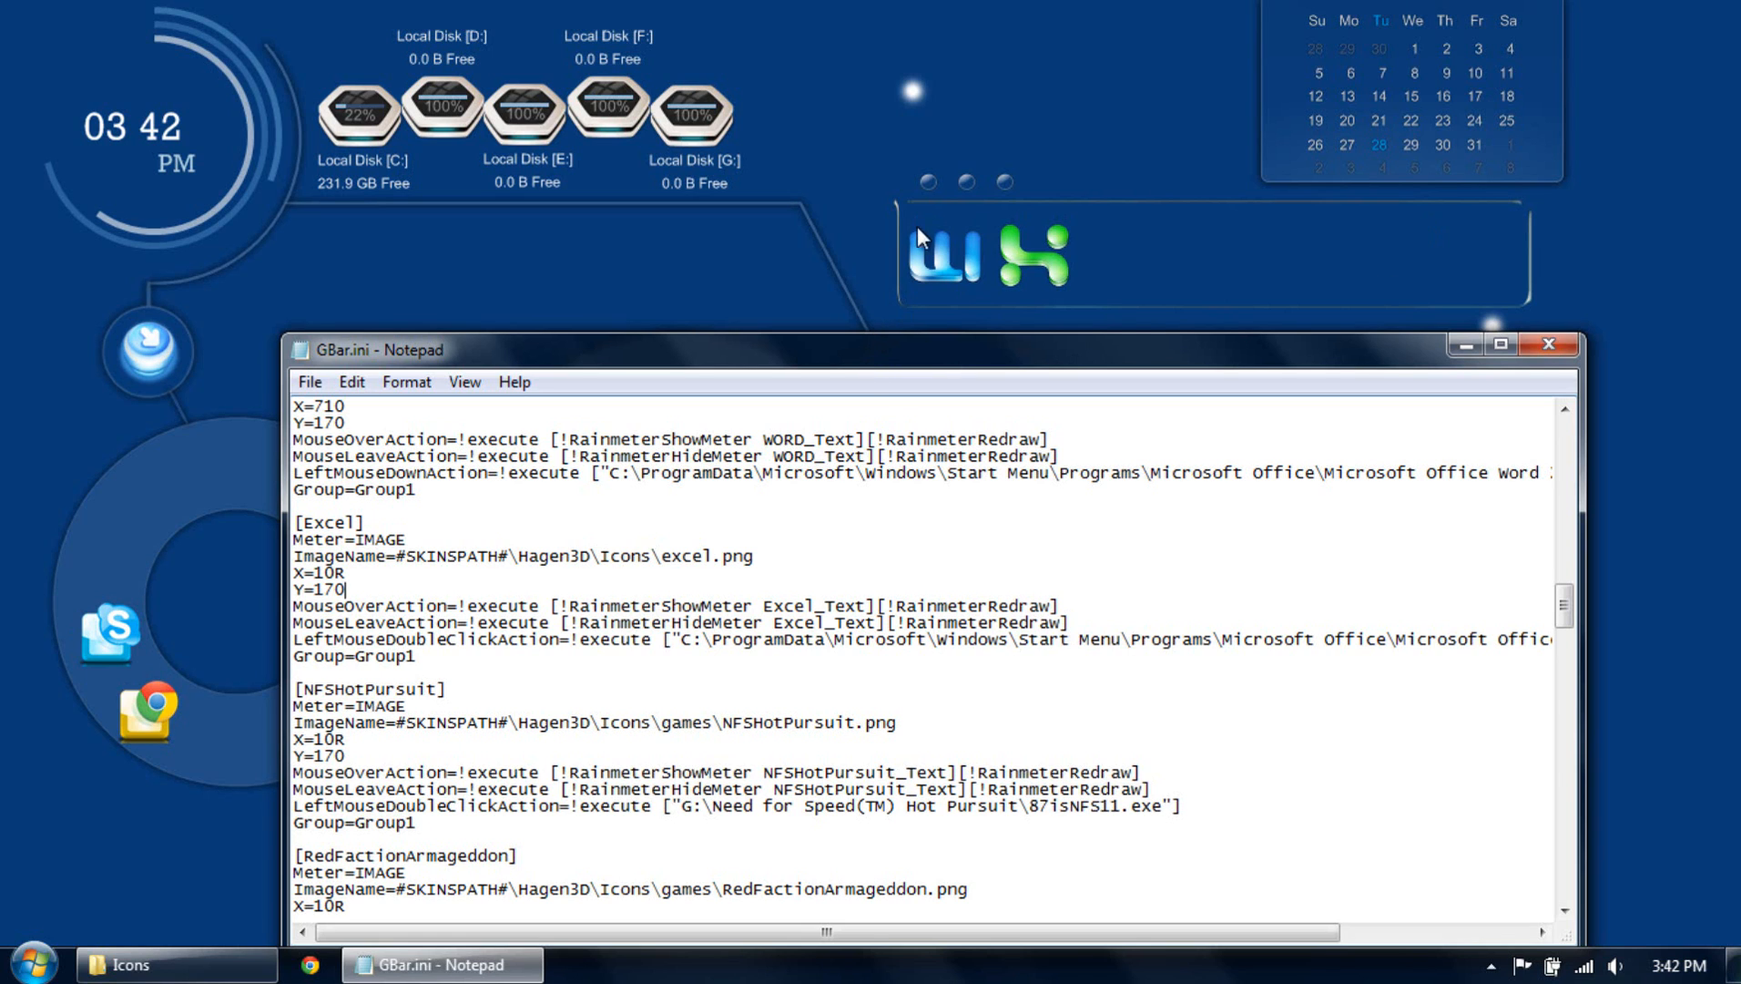
left_click(1462, 345)
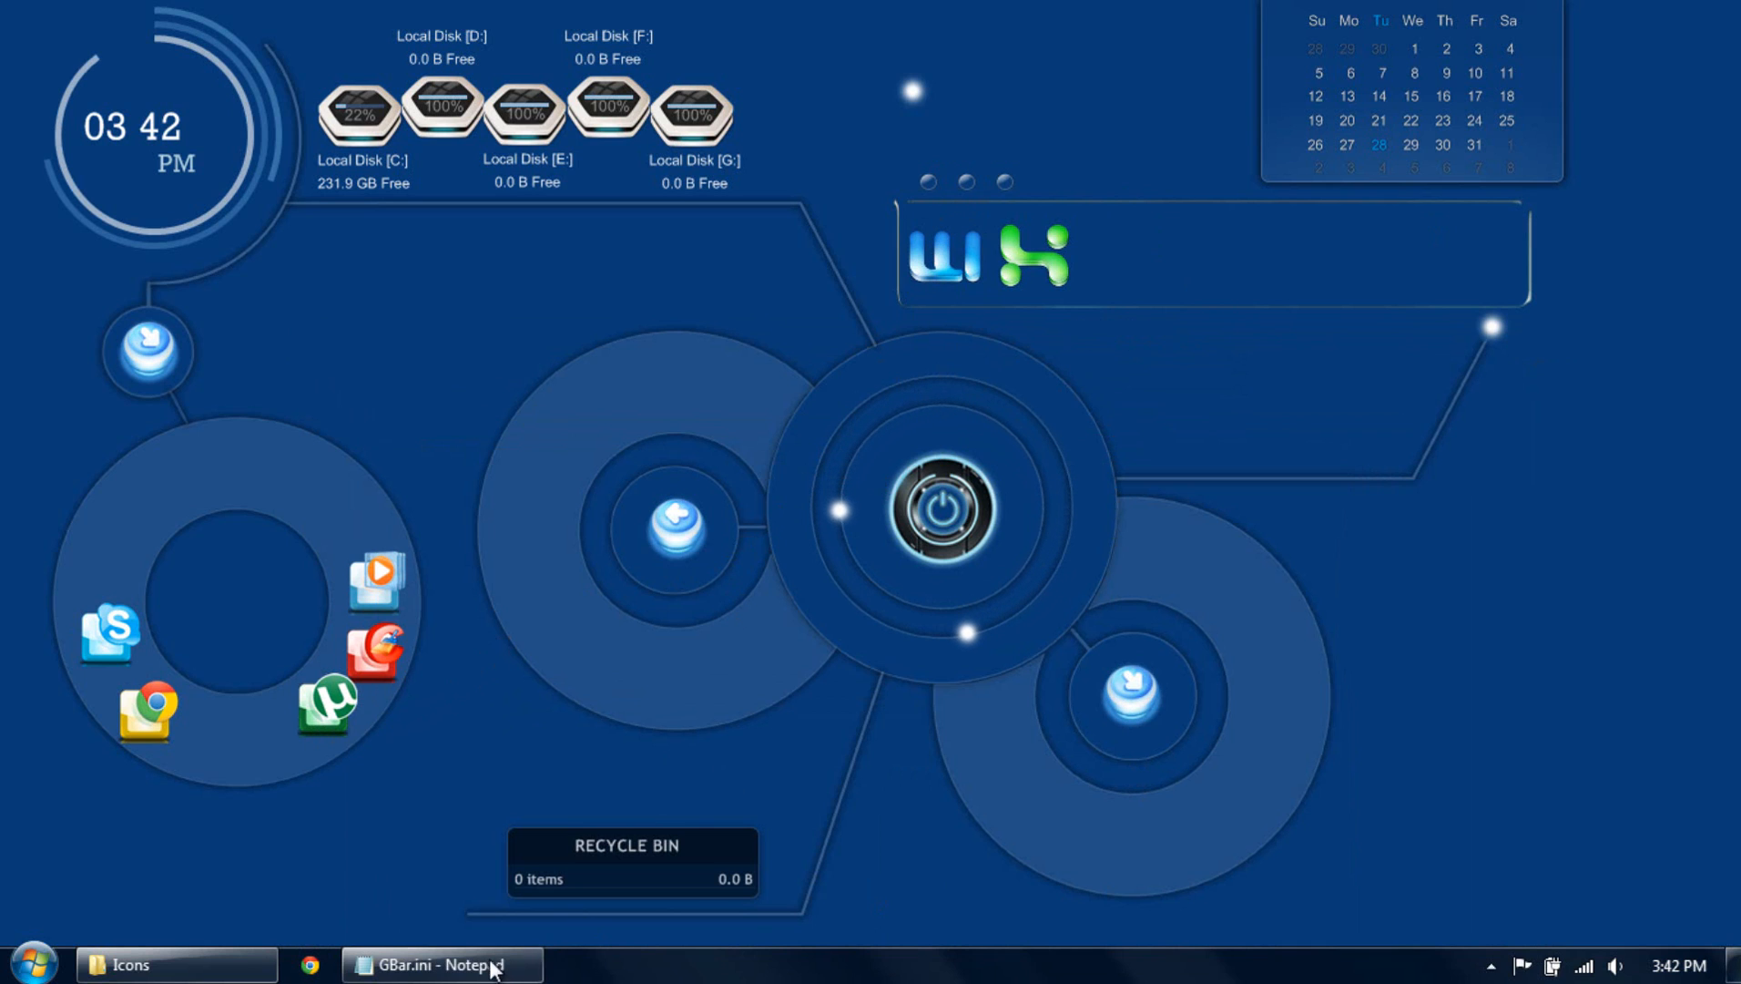
left_click(178, 965)
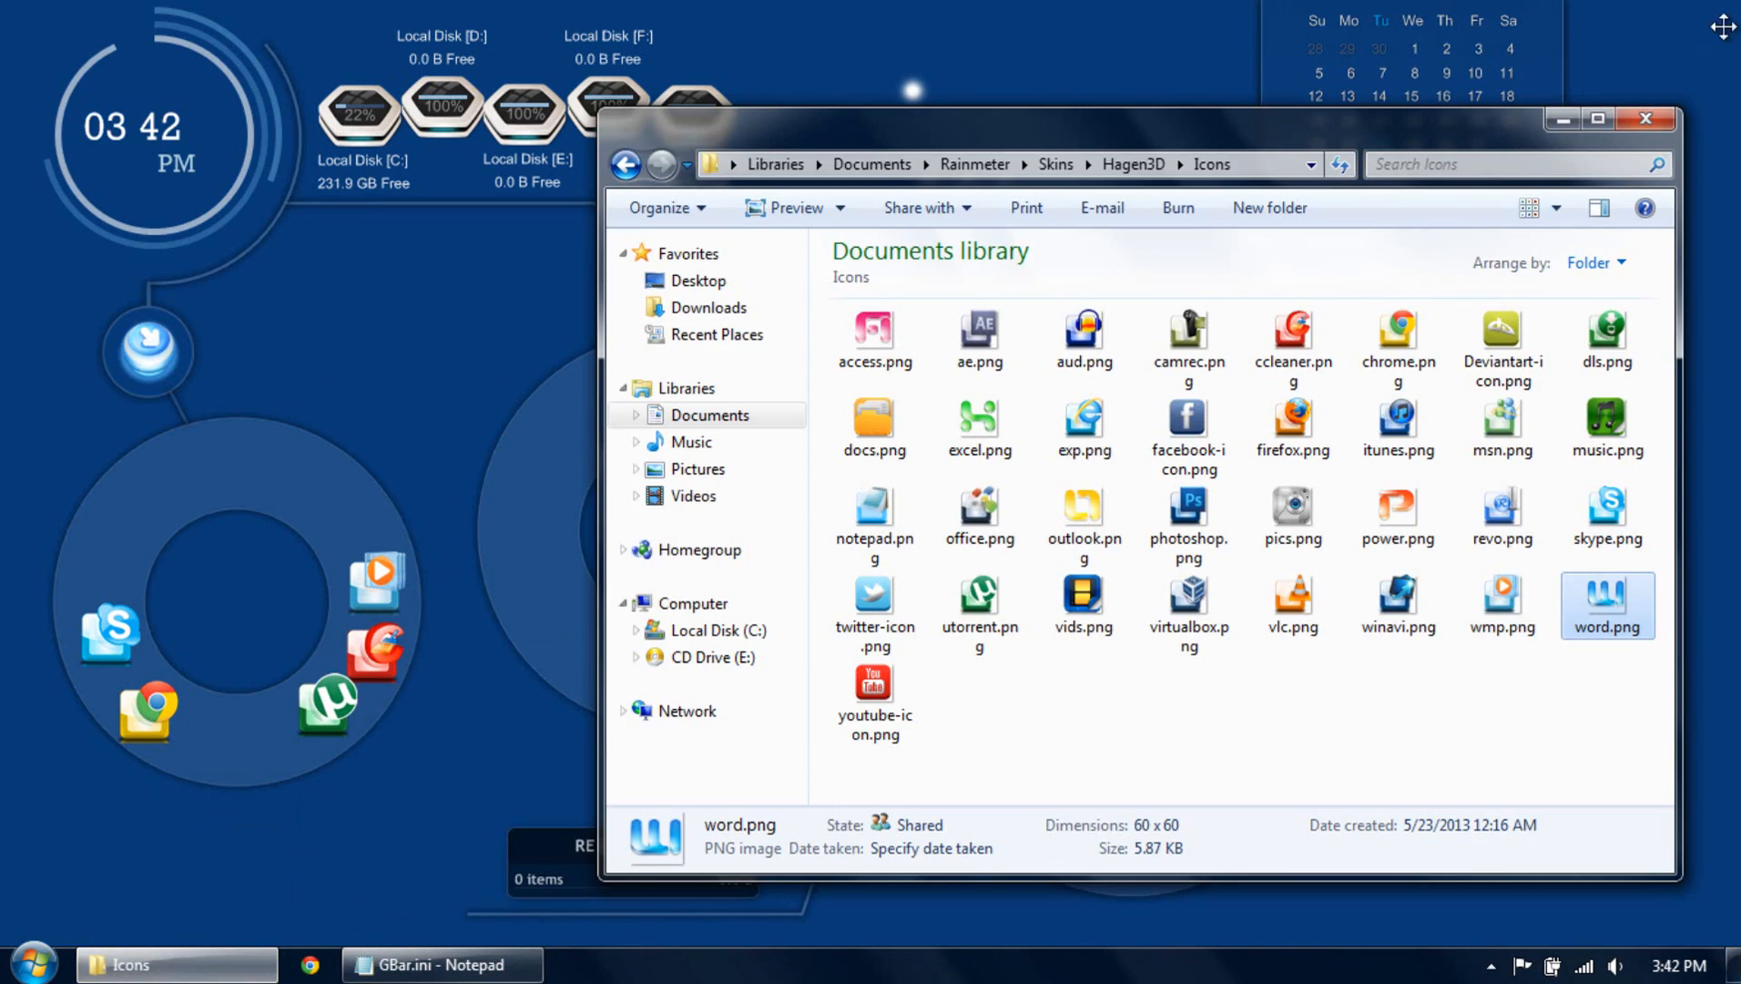
left_click(1563, 120)
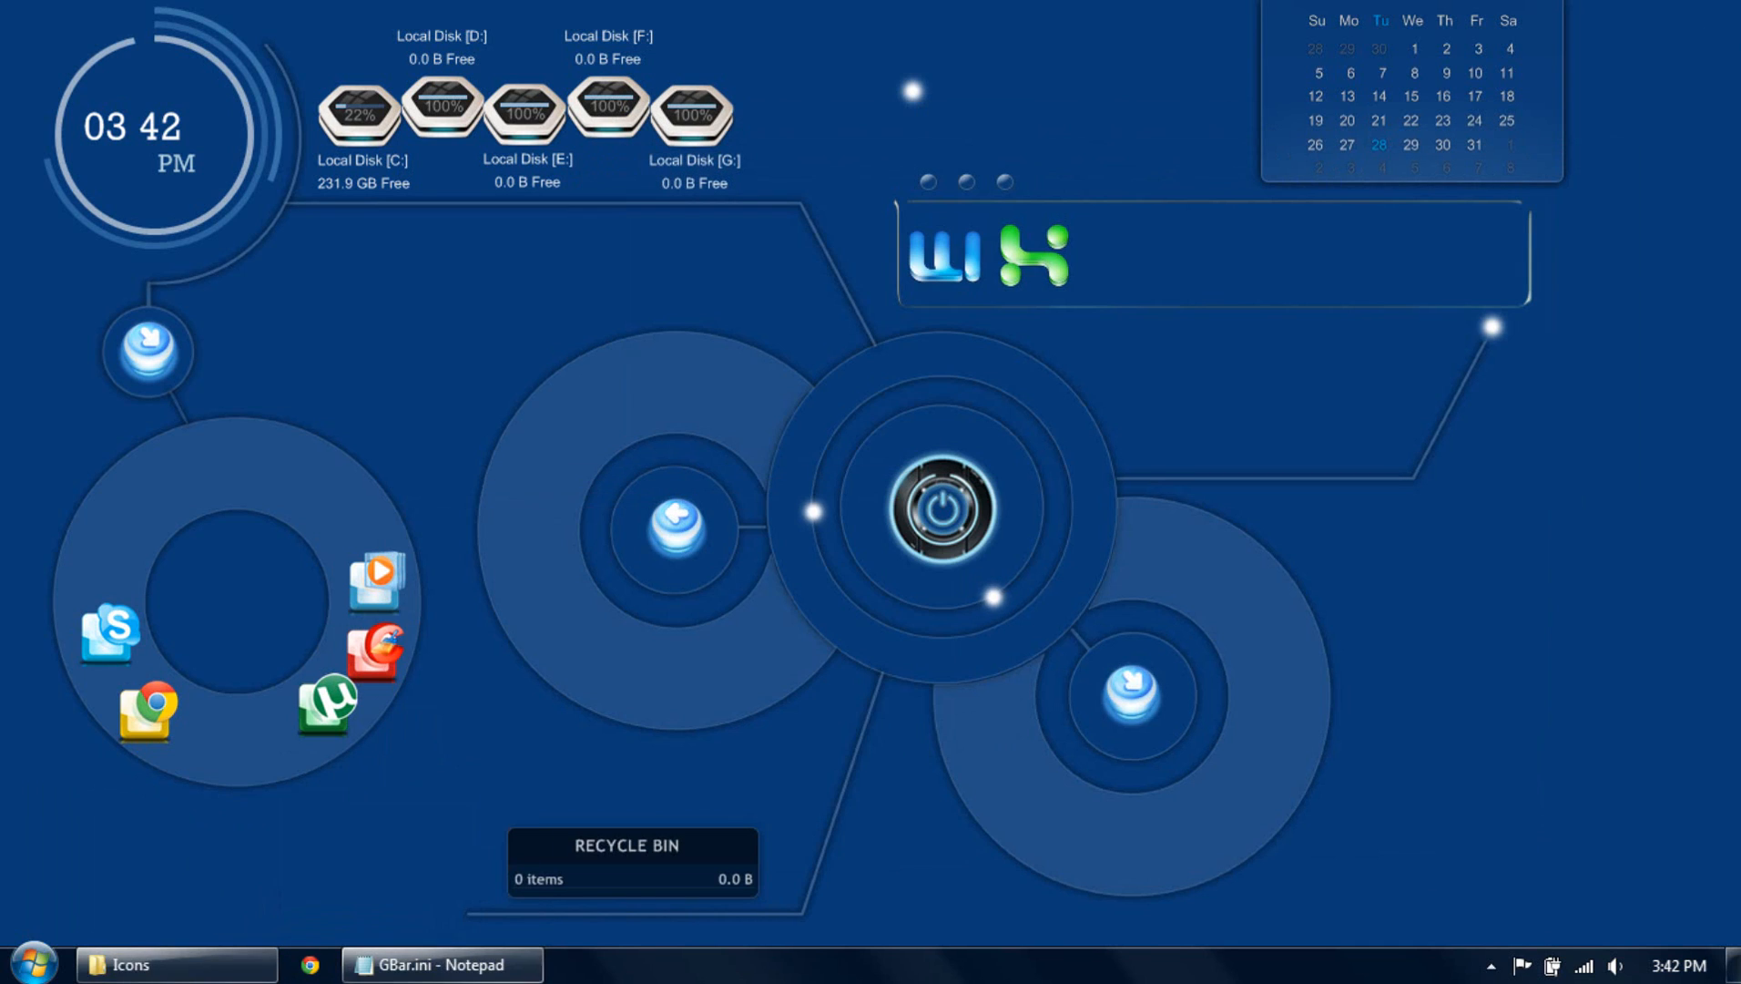
left_click(177, 965)
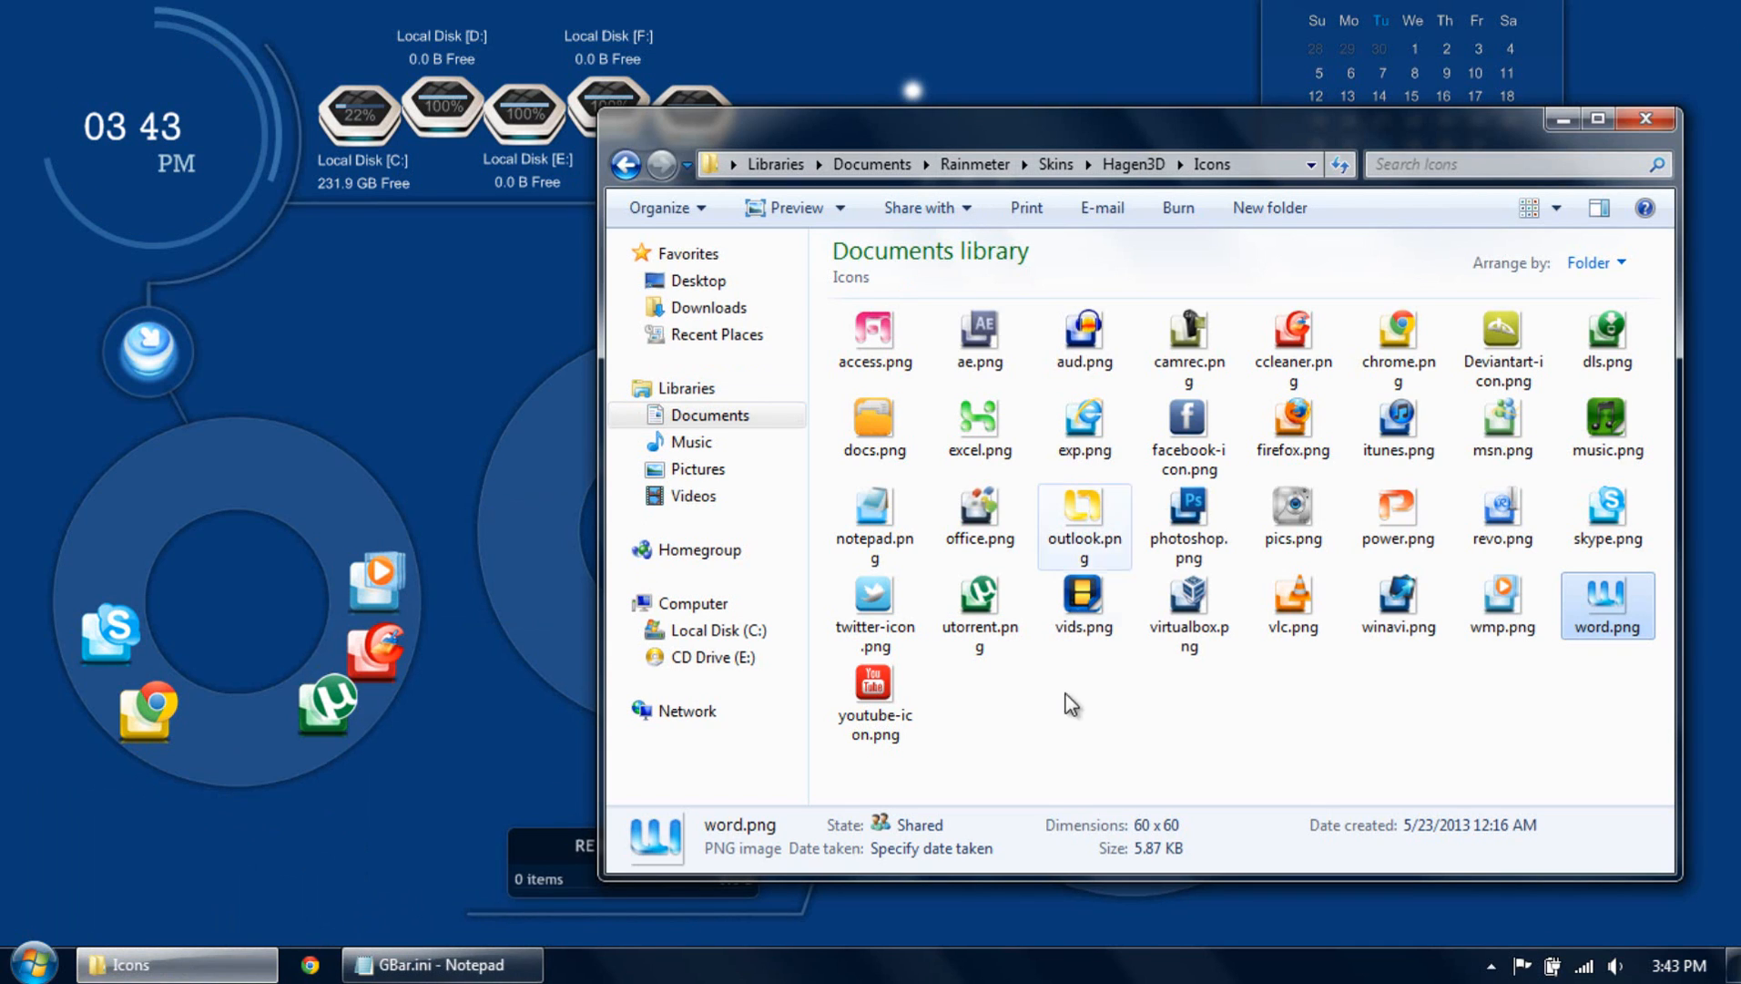
left_click(1563, 121)
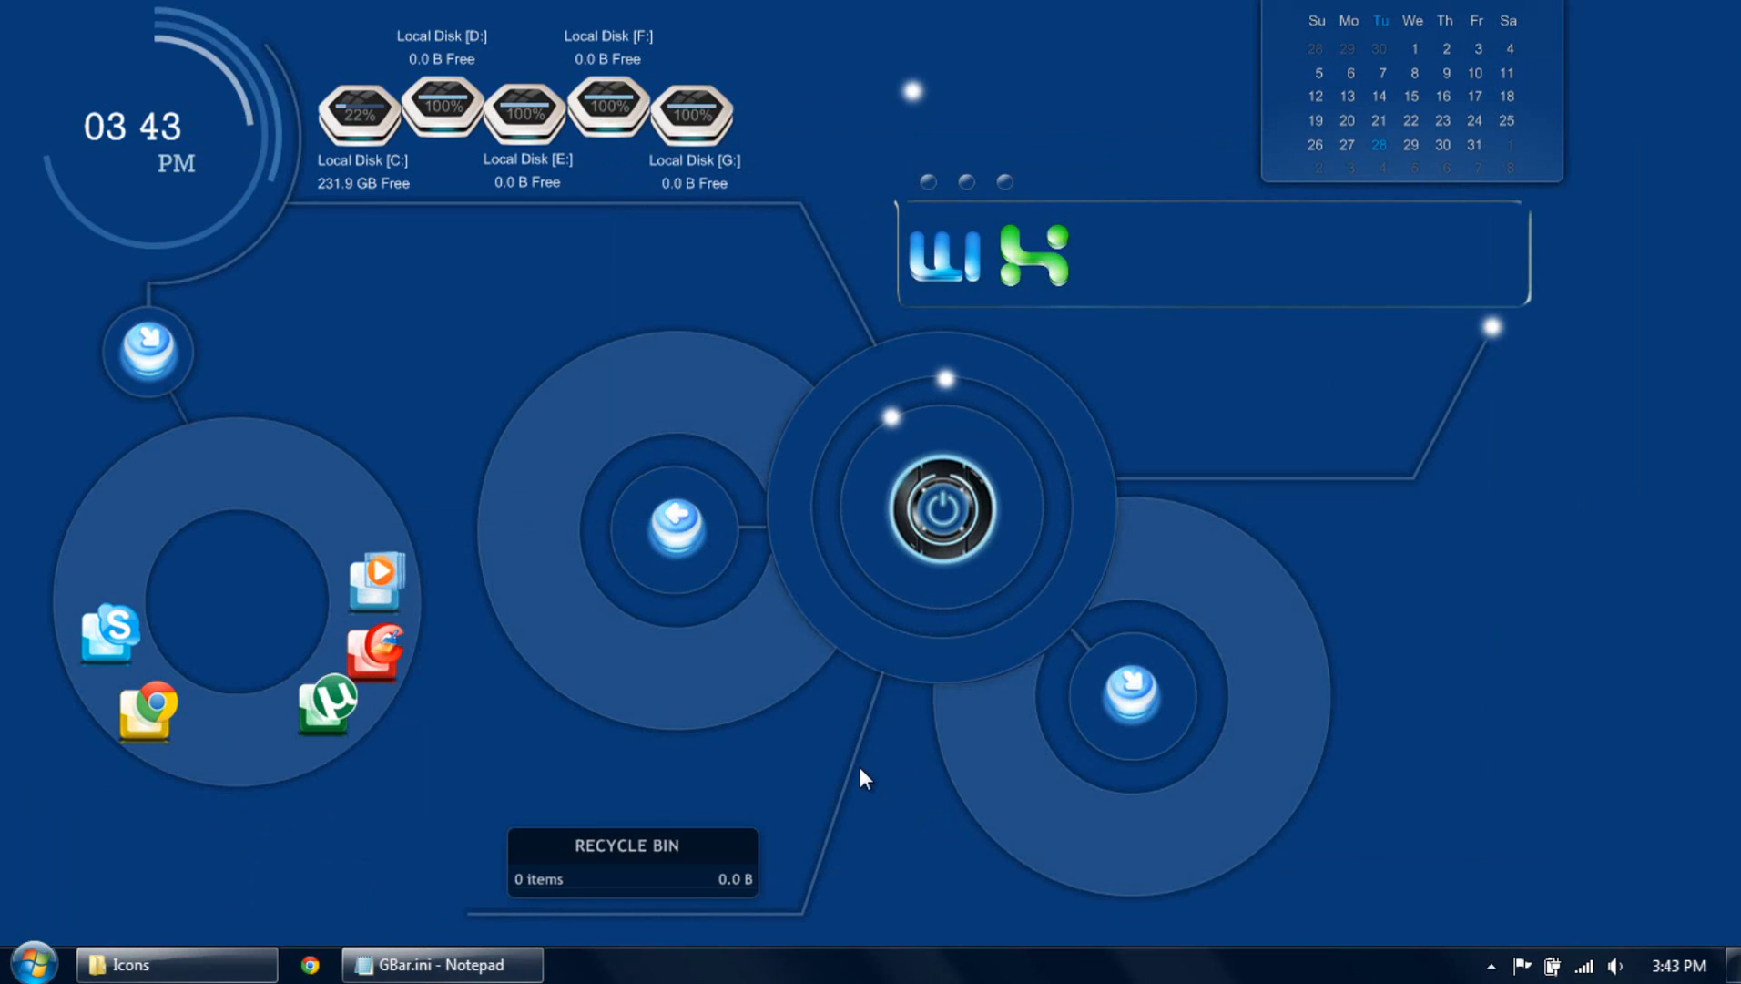
Test the central power button and toggle the two large rings beside it off and back on.
left_click(938, 539)
left_click(931, 544)
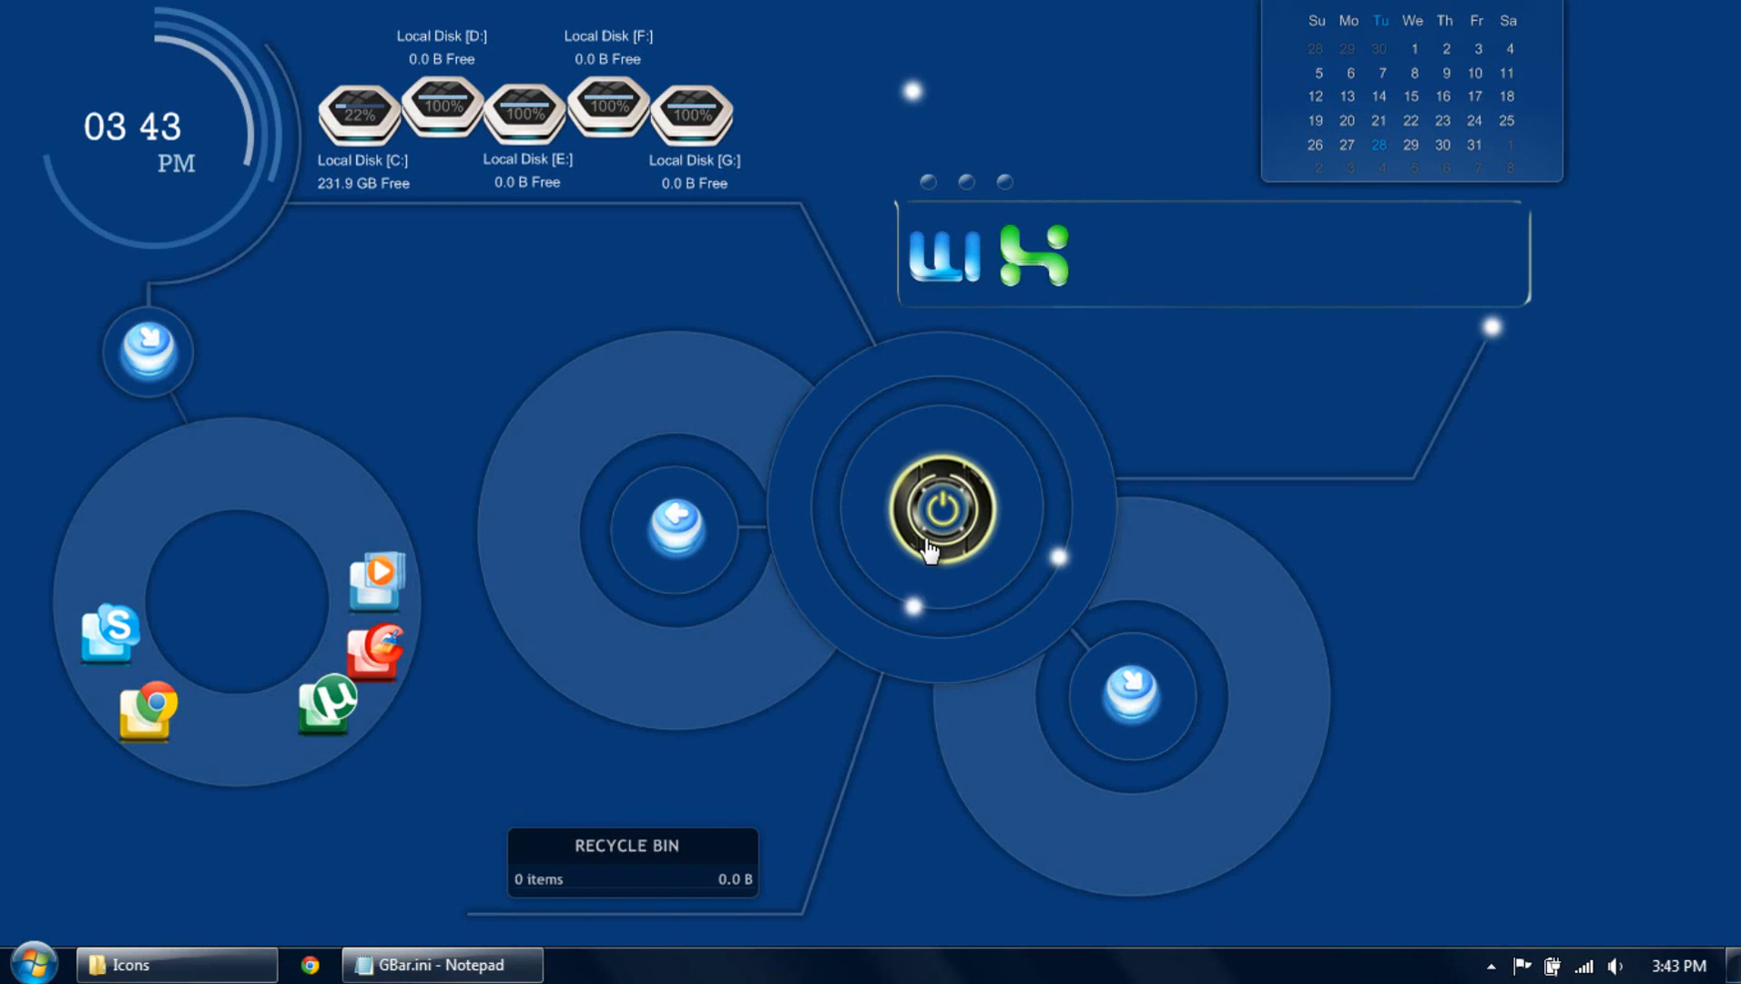
left_click(678, 530)
left_click(678, 530)
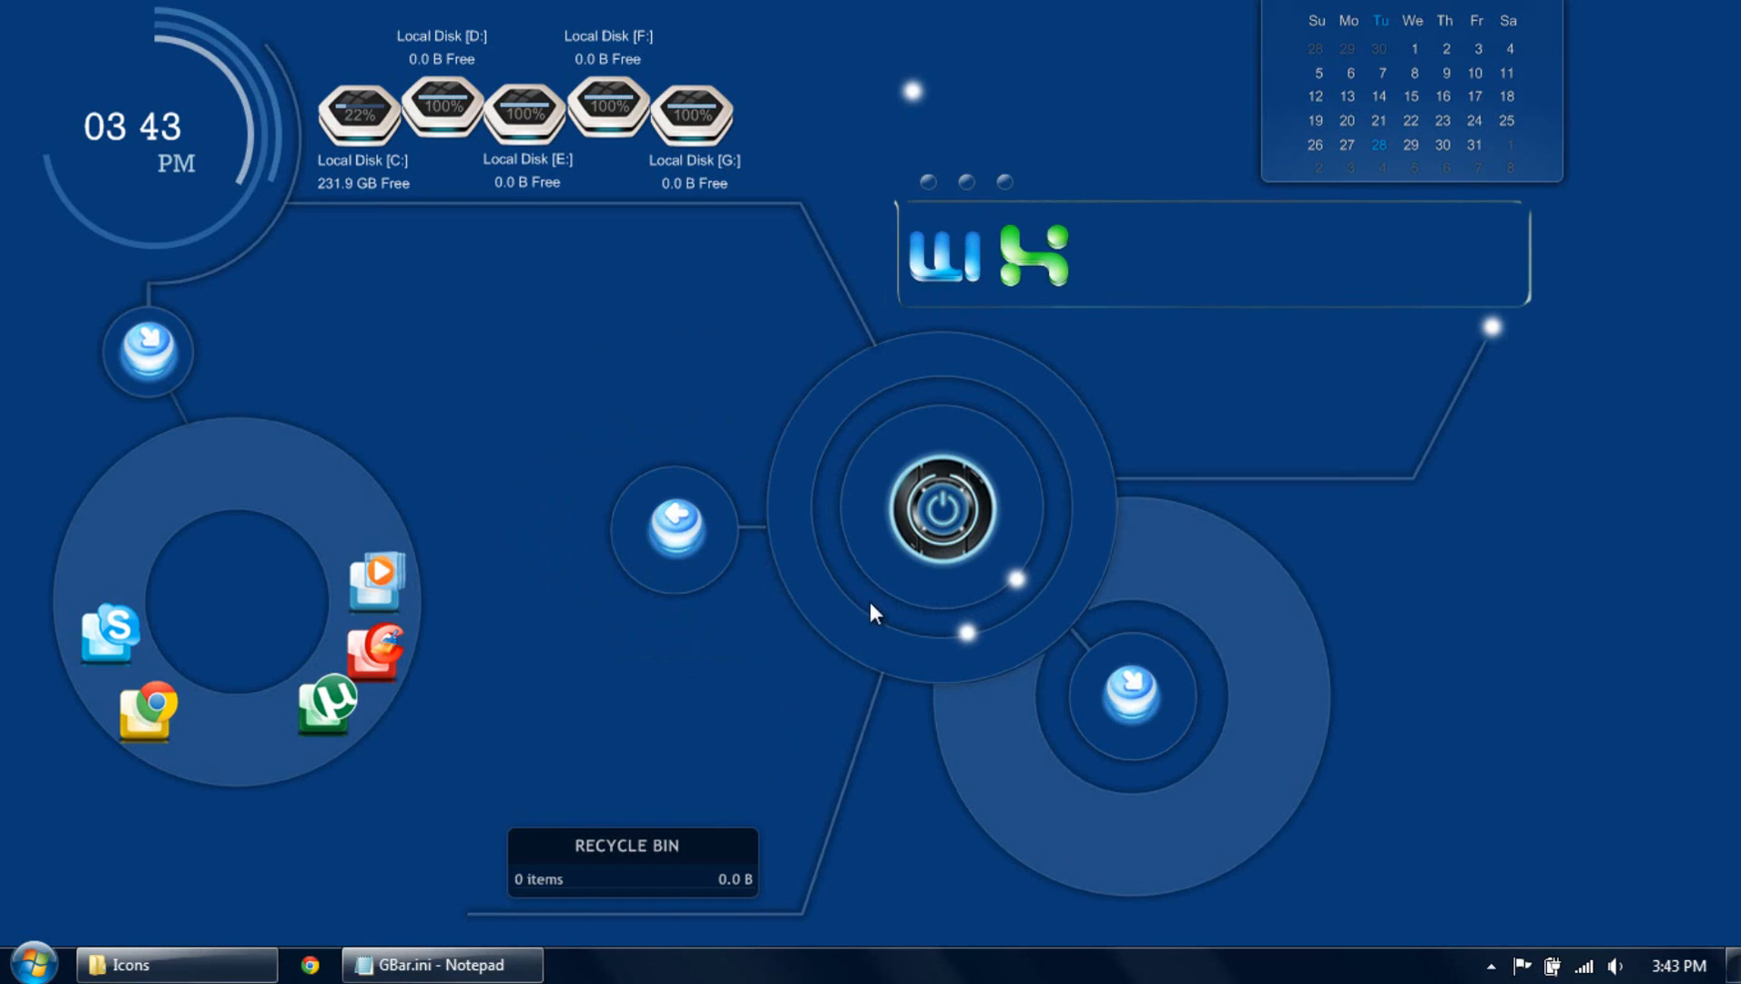
left_click(1144, 704)
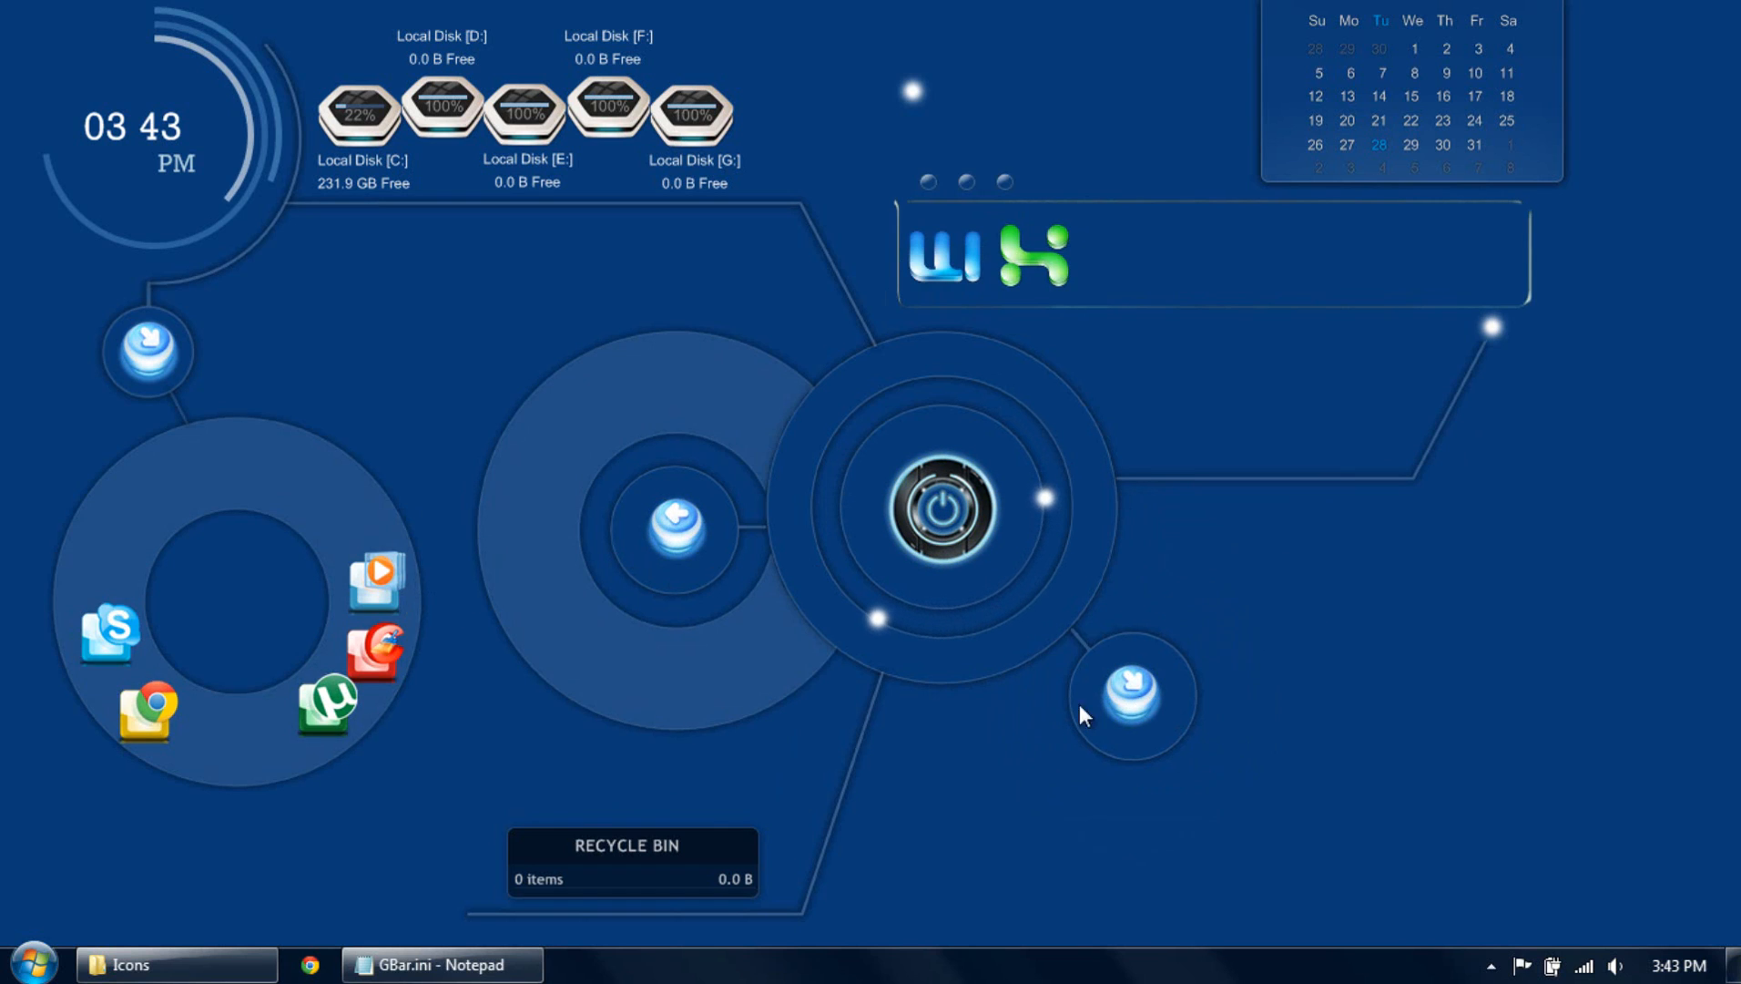
left_click(1130, 703)
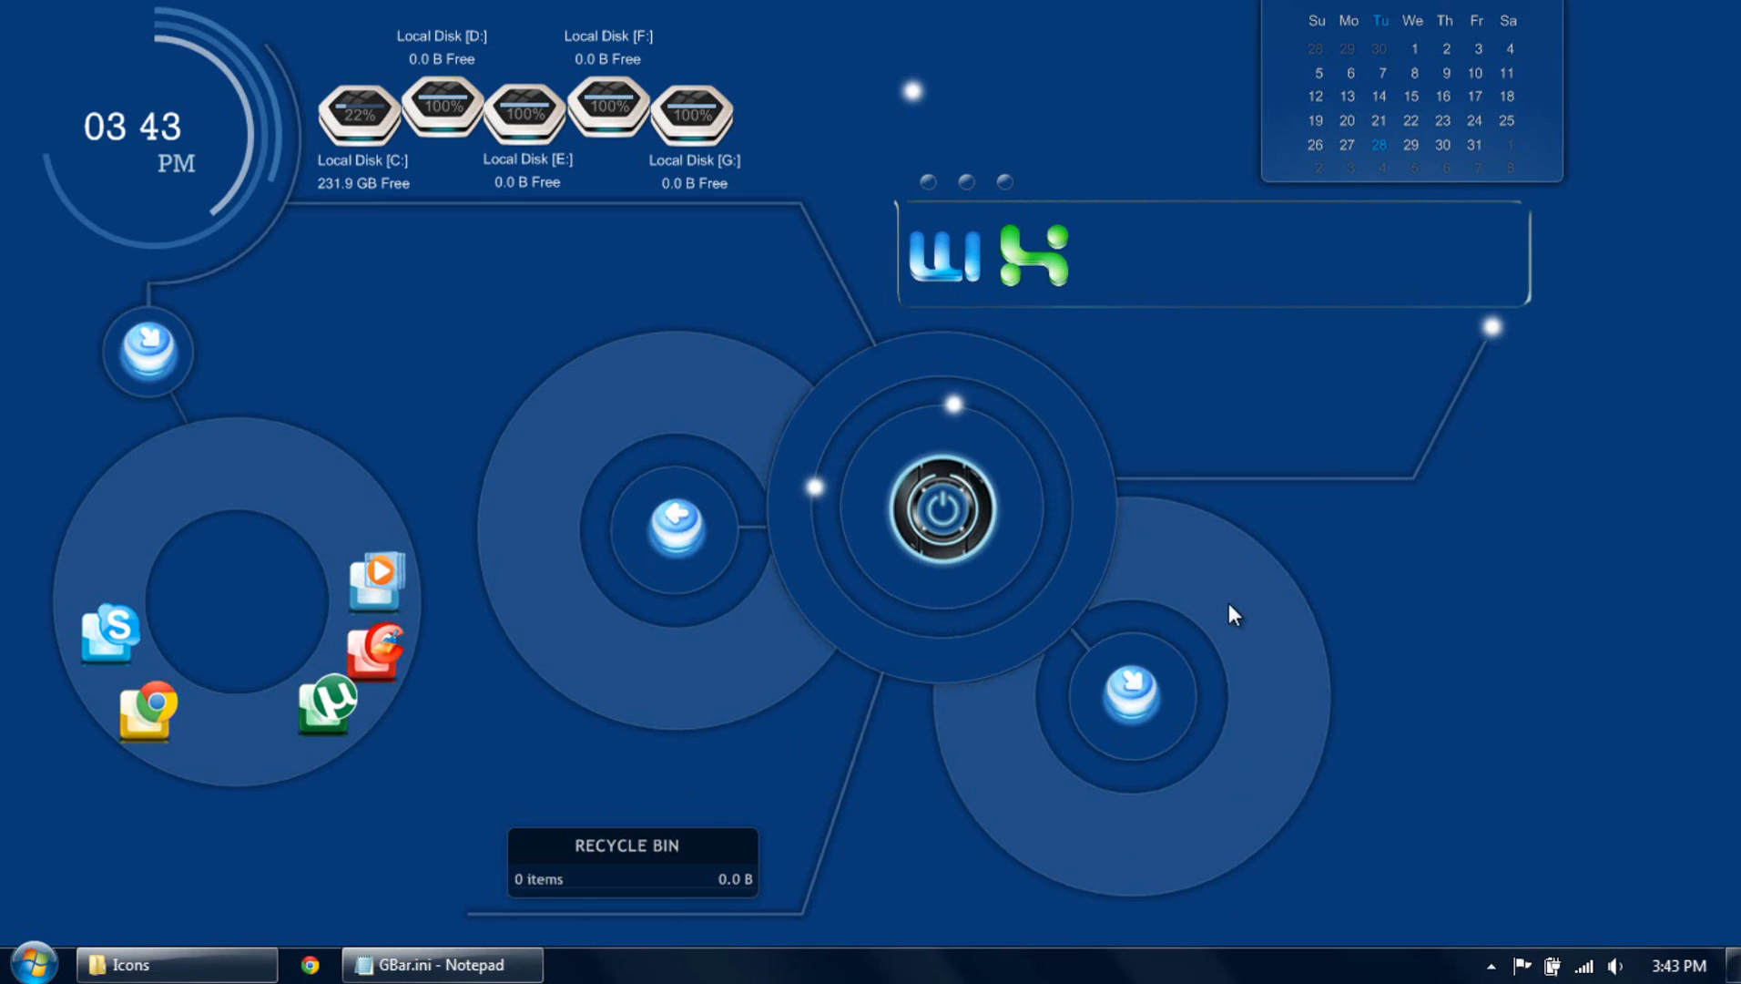